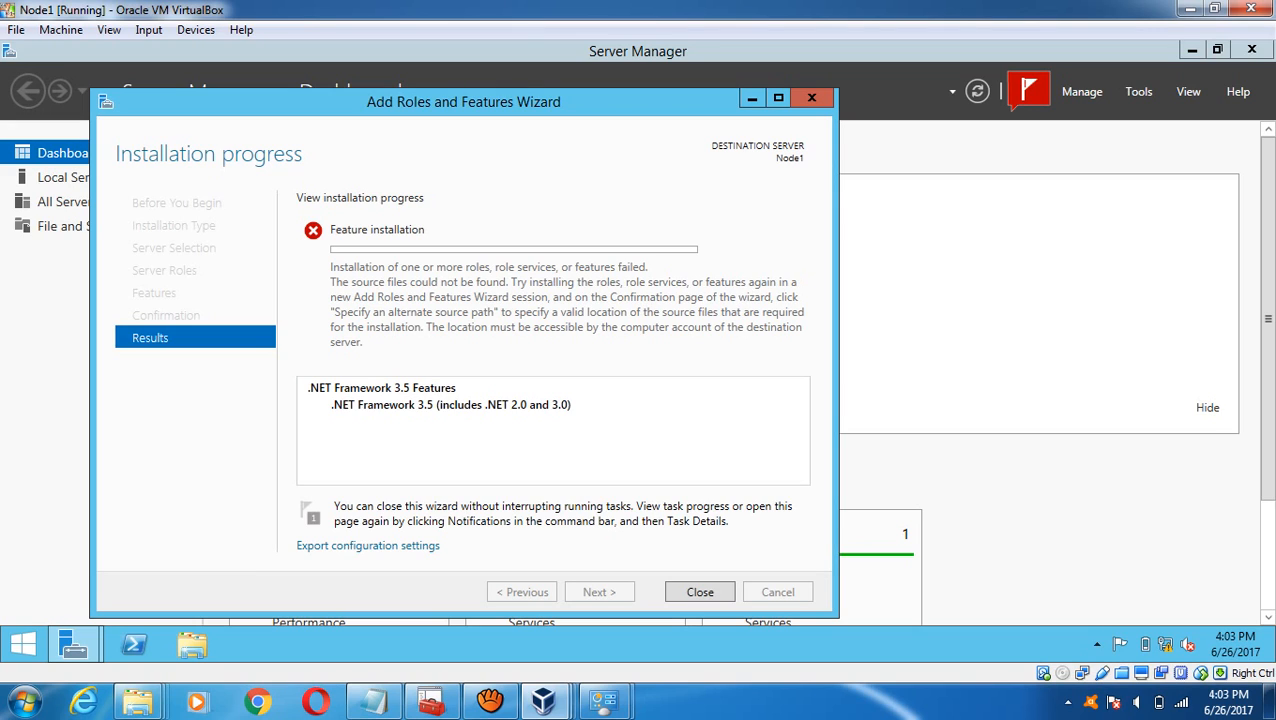
- Close the failed .NET Framework 3.5 wizard and minimise Server Manager to show Node1's desktop
left_click(700, 592)
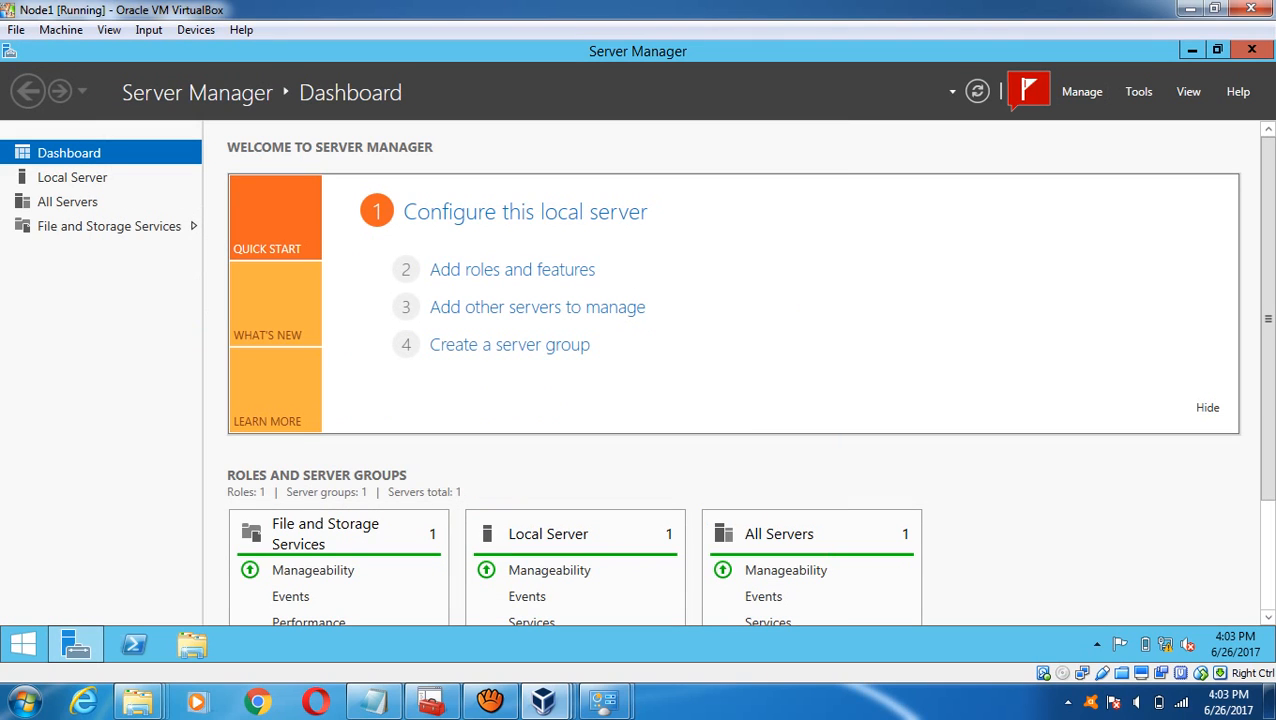
left_click(1192, 49)
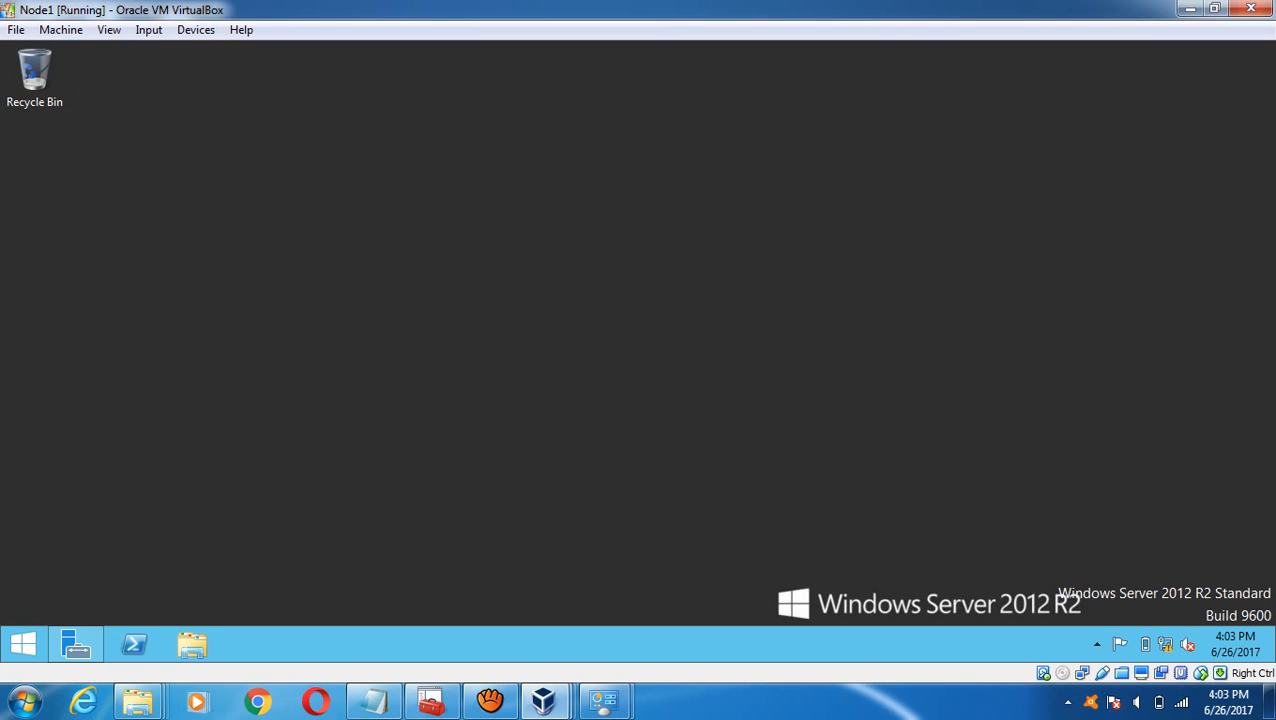
- Use 7-Zip to extract the windows_server_2012_r2_with_updates_x64_dvd ISO into a same-named folder
left_click(139, 702)
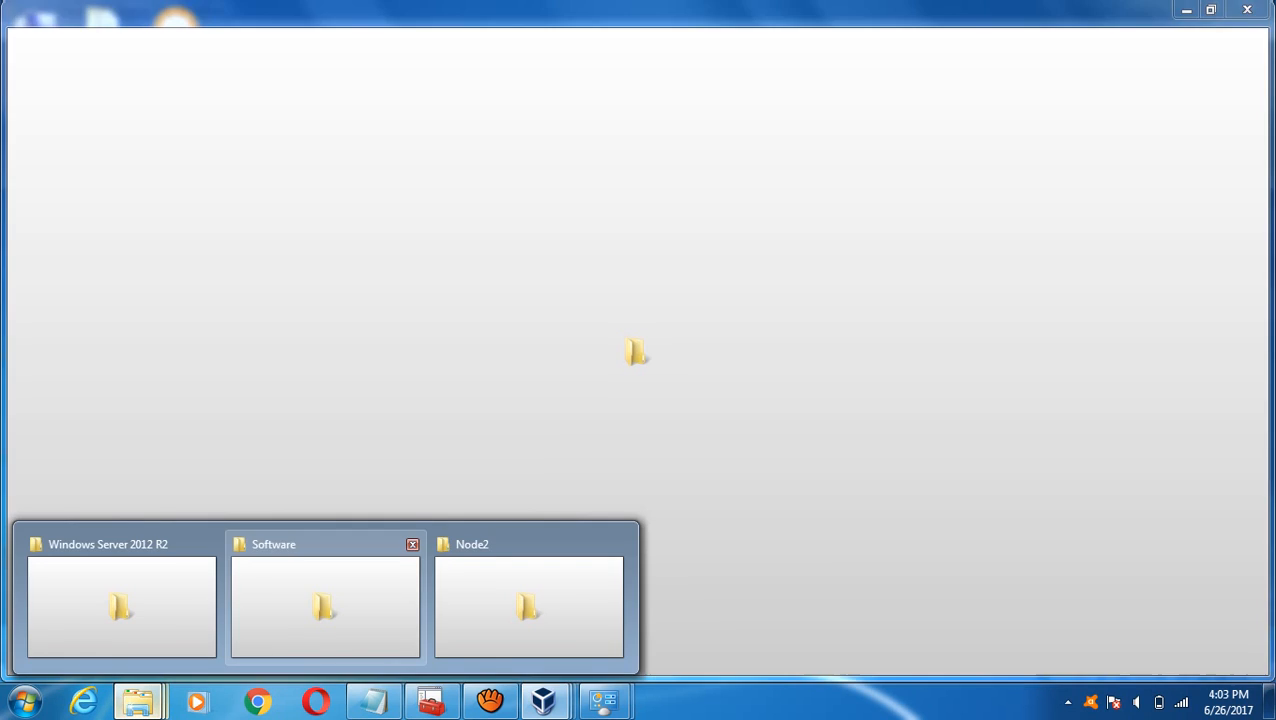
left_click(325, 600)
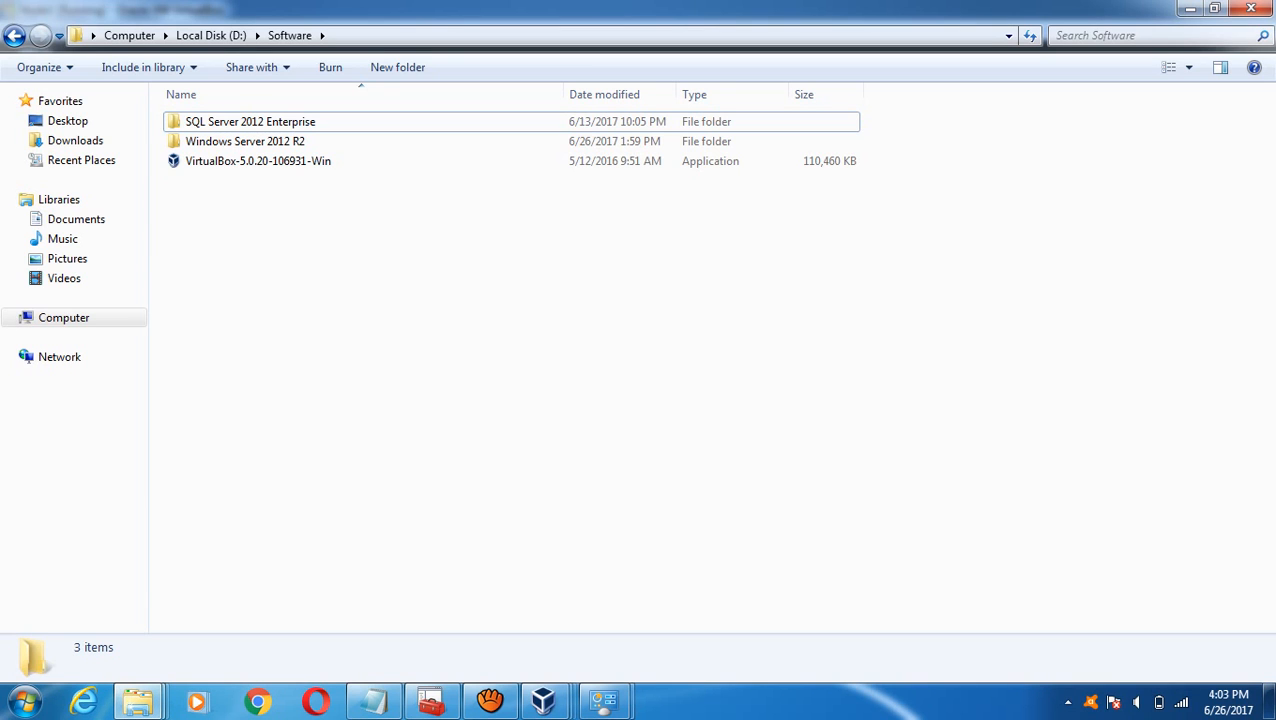
double_click(245, 141)
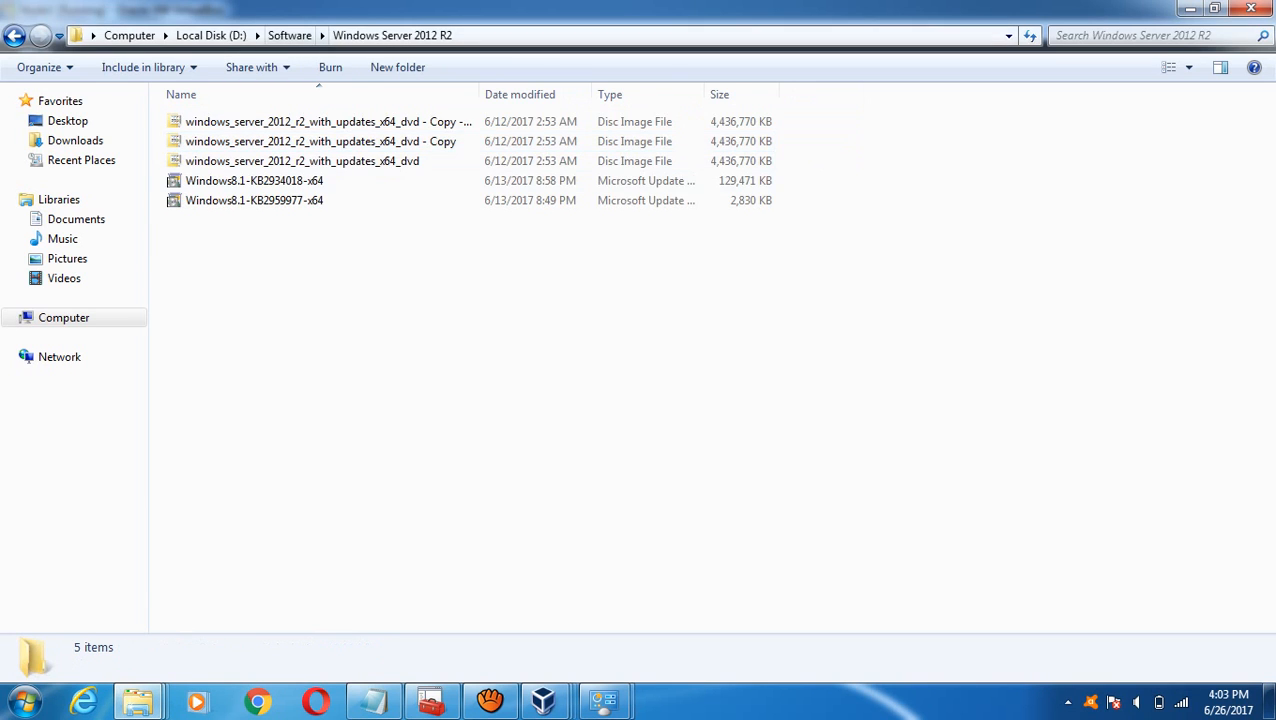
left_click(315, 161)
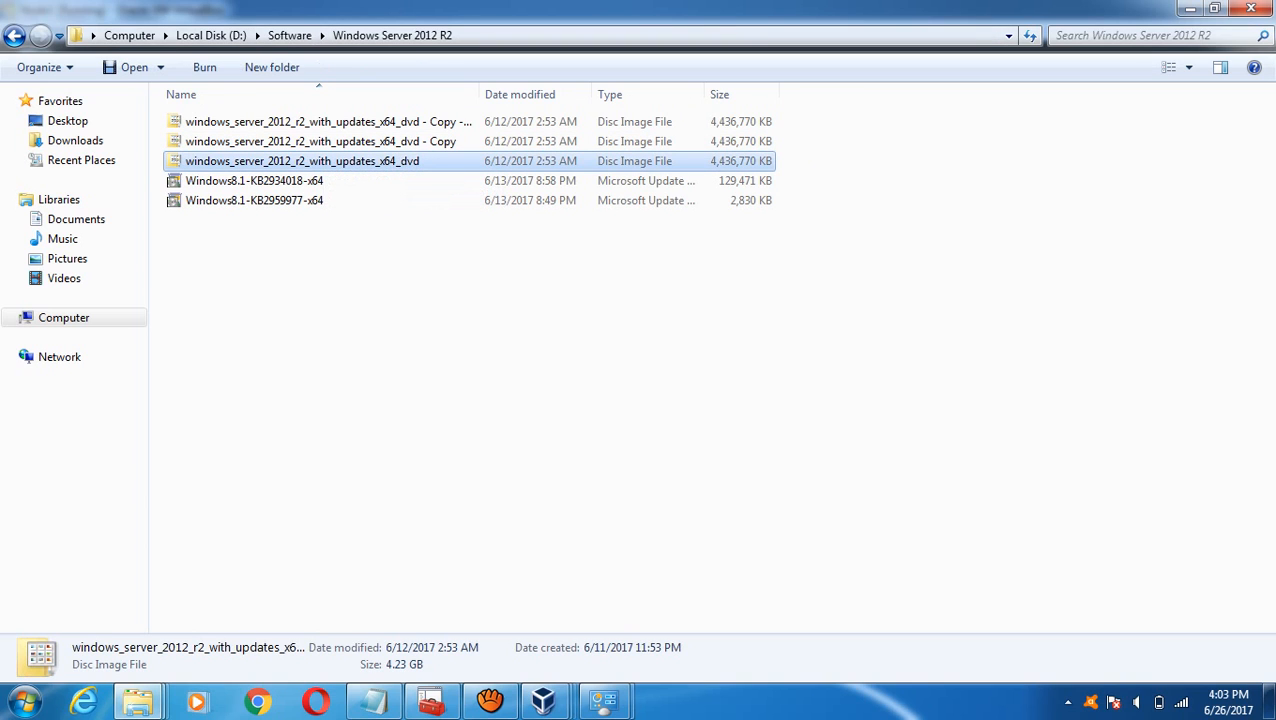
right_click(322, 161)
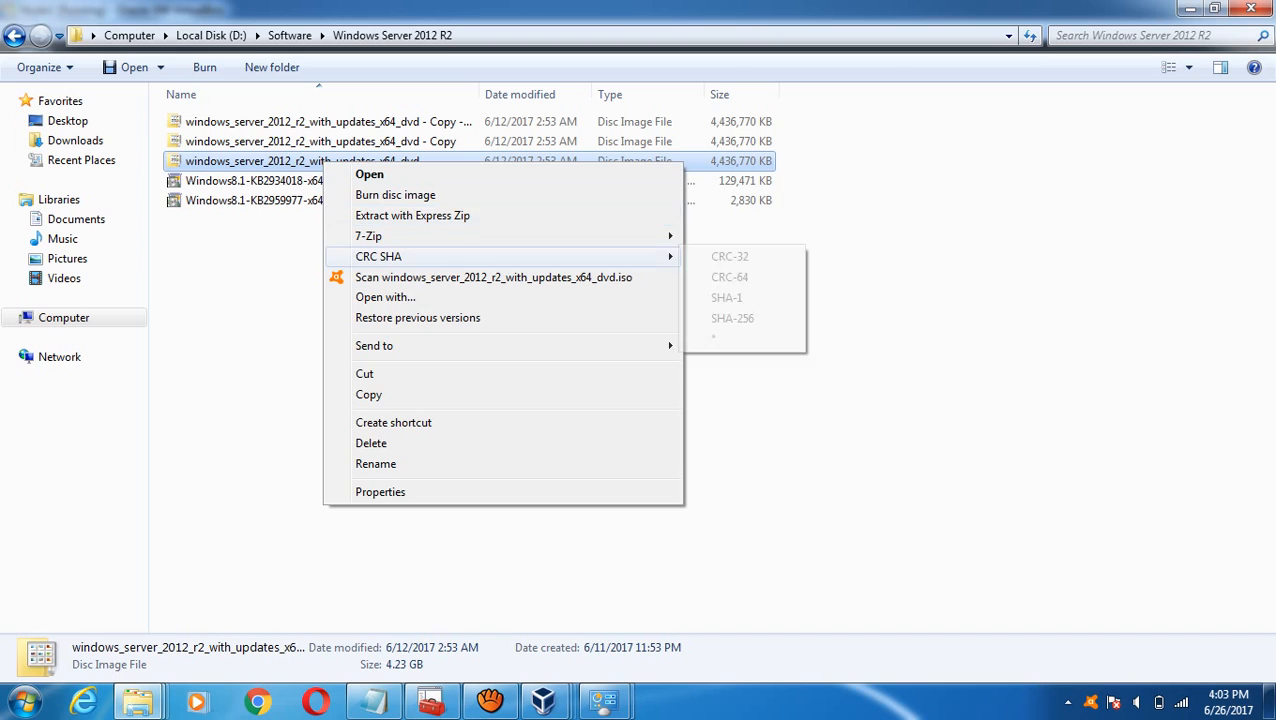
mouse_move(368, 236)
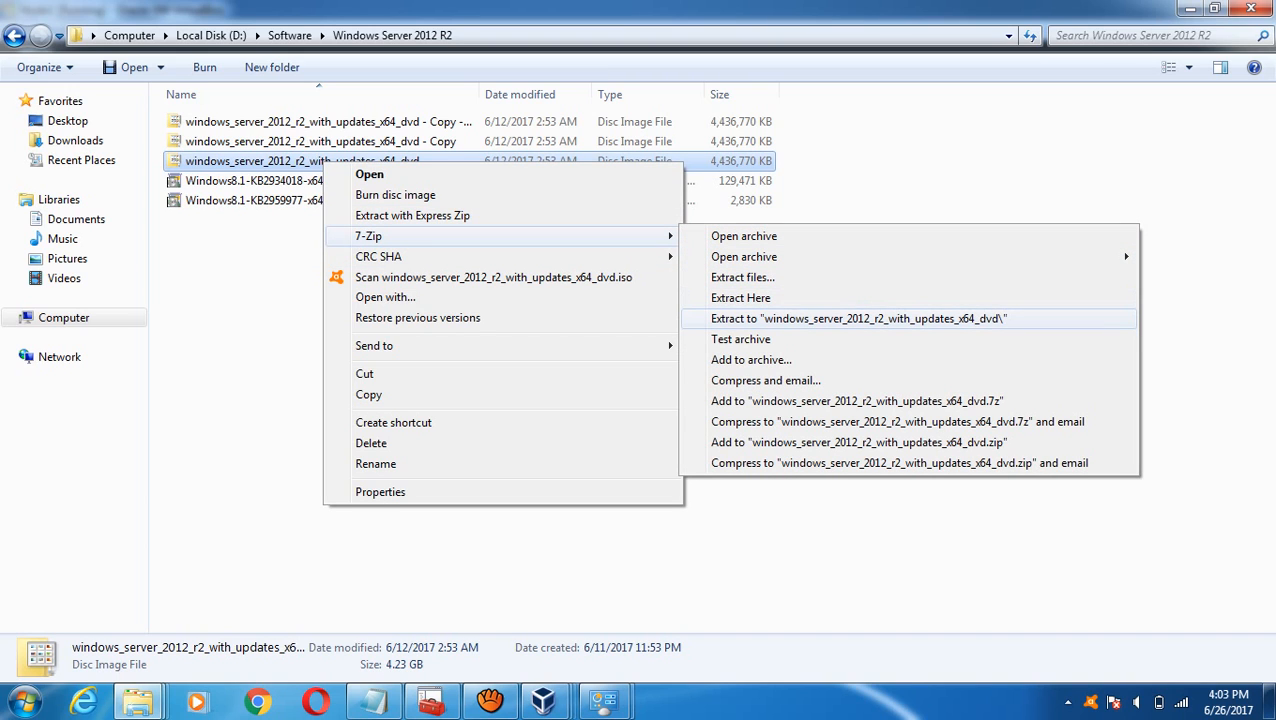
left_click(710, 318)
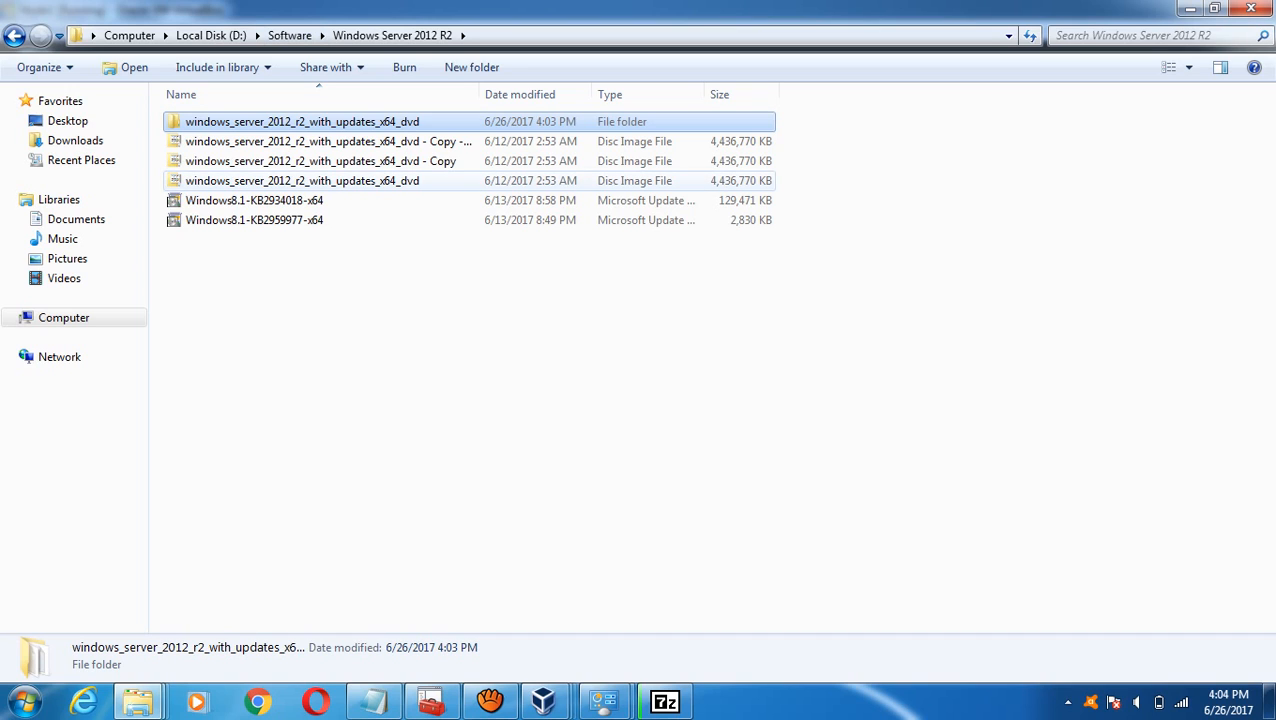
- Select items in the Windows Server 2012 R2 folder, ending on the Windows8.1-KB2934018-x64 package
left_click(470, 330)
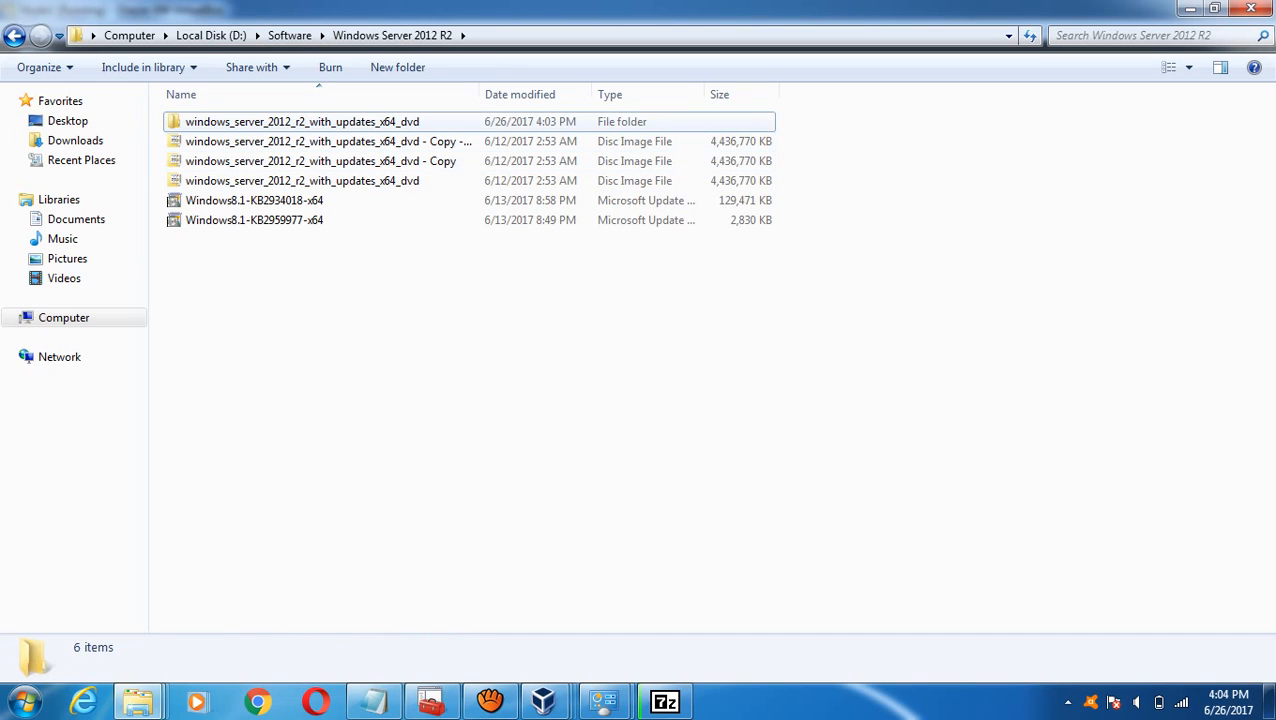
left_click(318, 122)
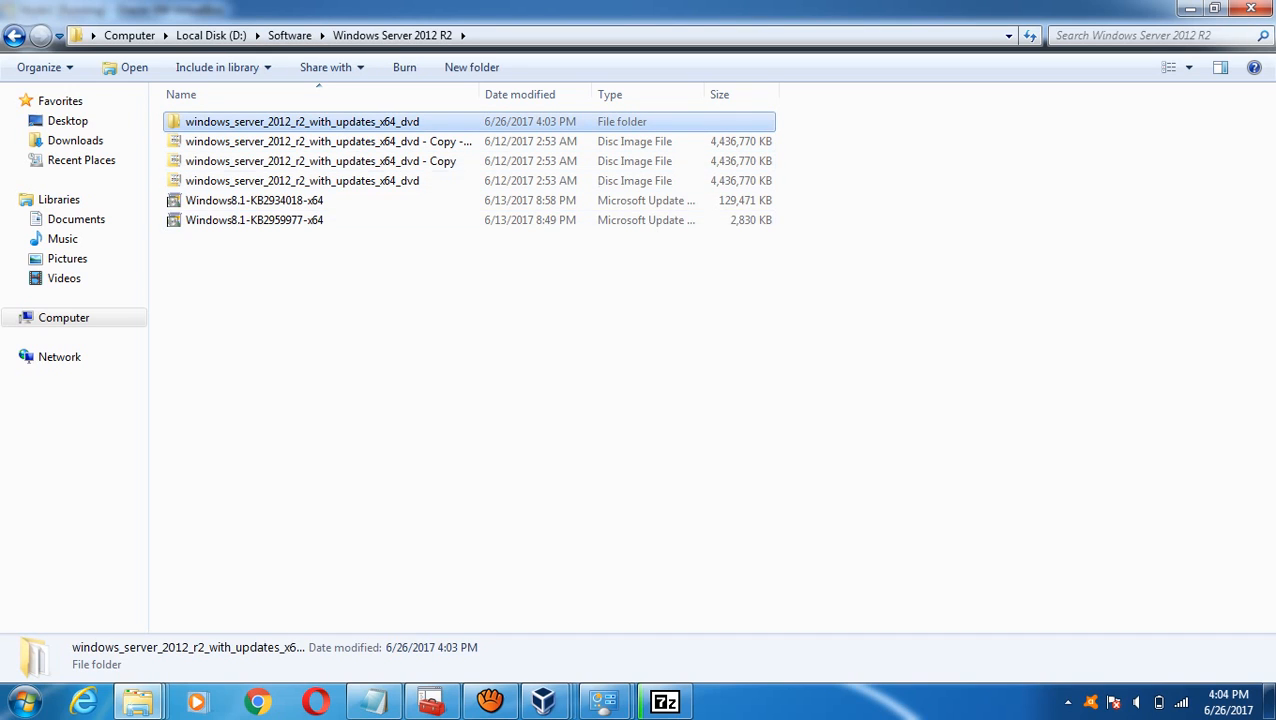
left_click(318, 122)
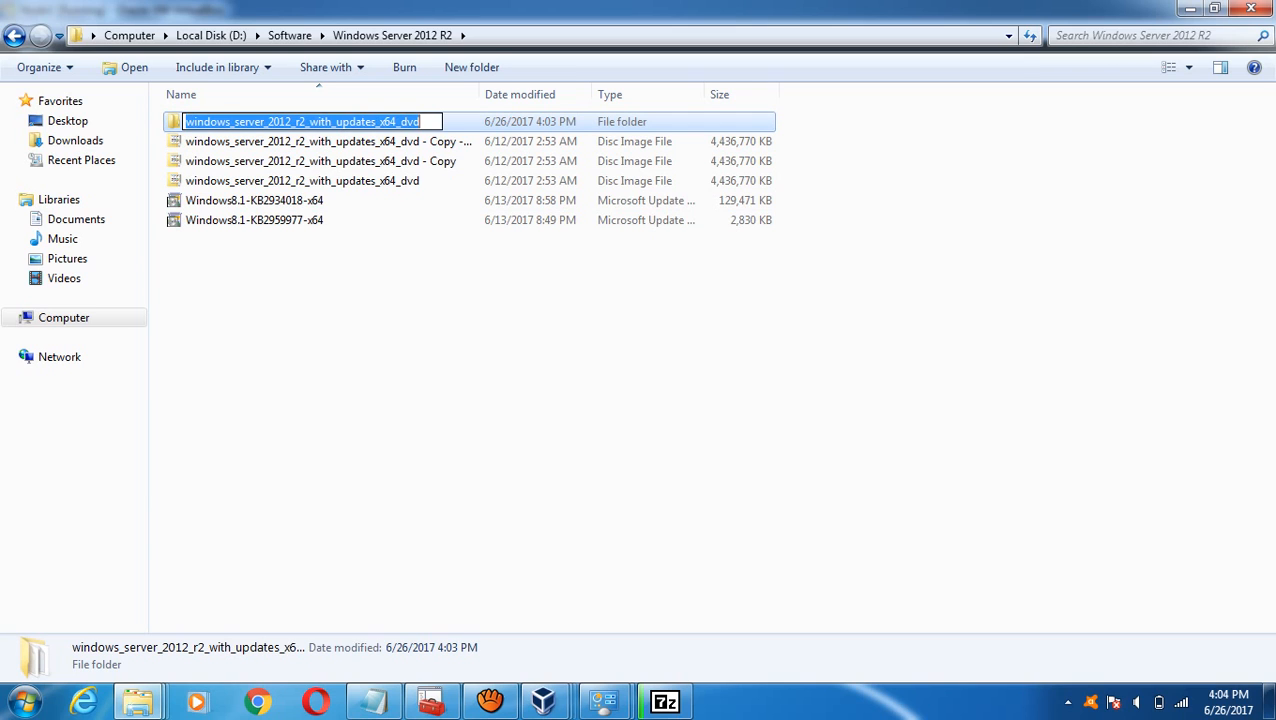
left_click(300, 200)
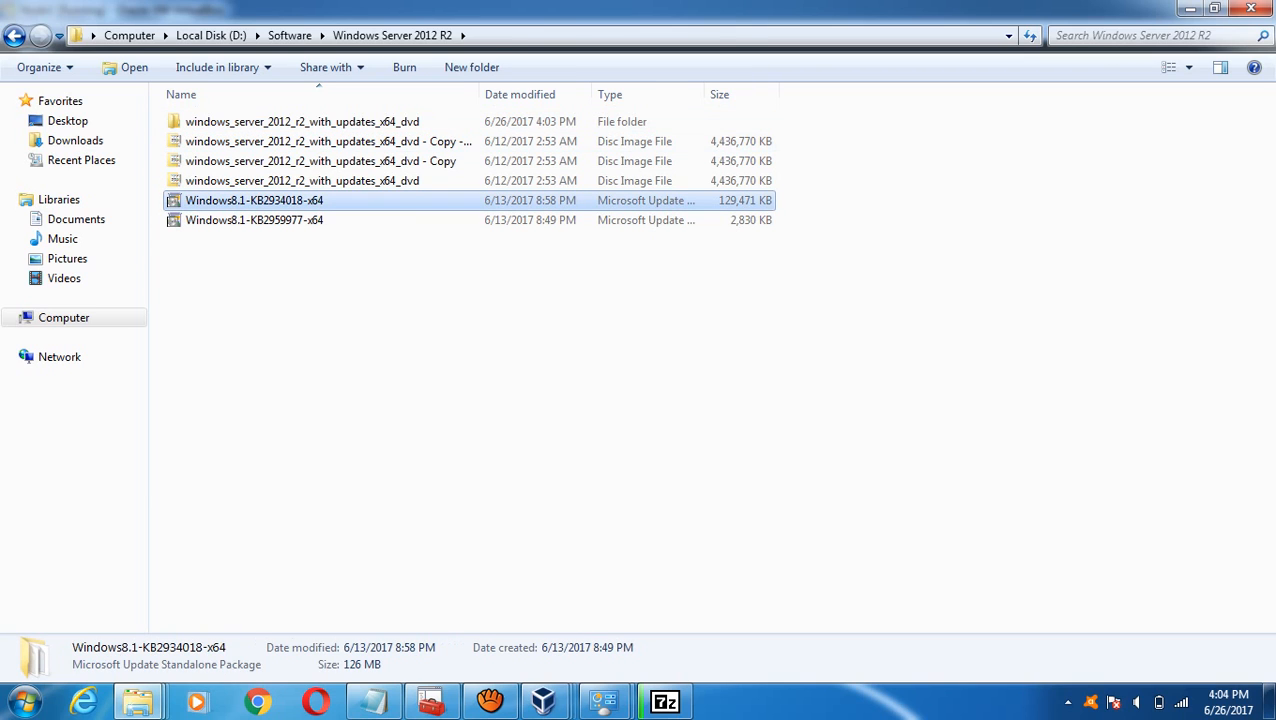
- Open the extracted DVD folder's sources folder and browse its entries
double_click(302, 122)
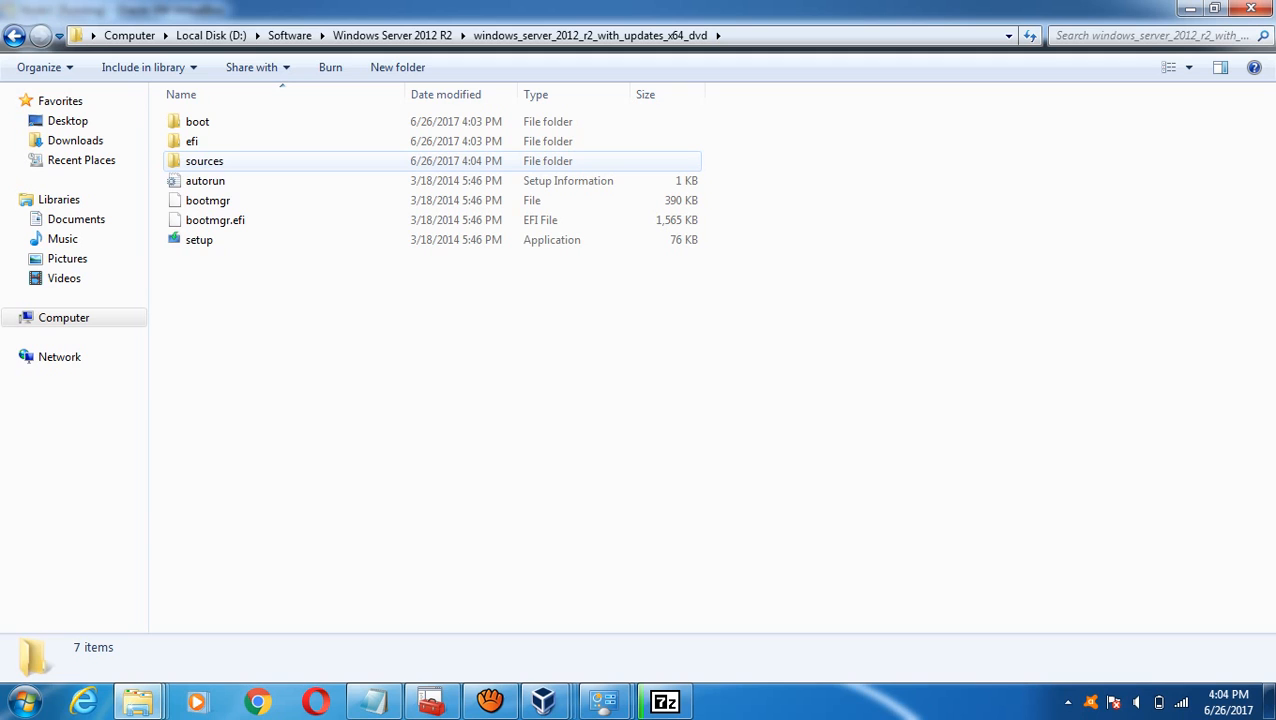
double_click(300, 161)
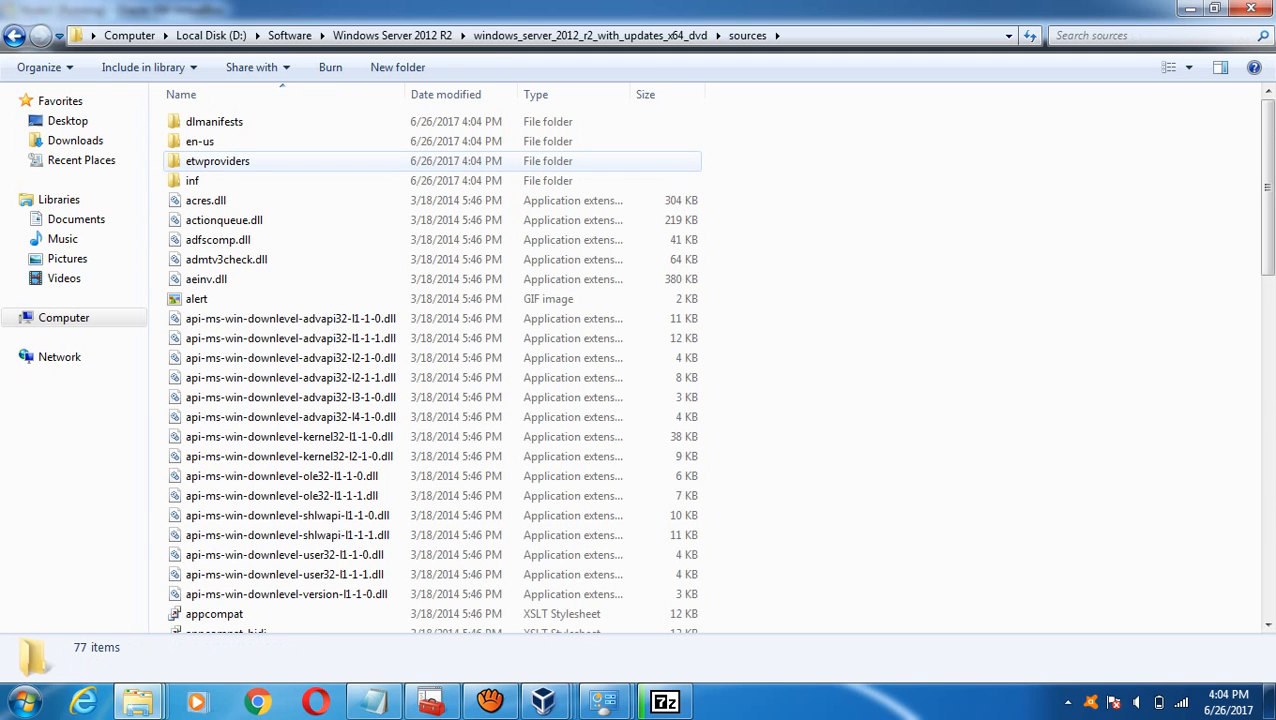
left_click(300, 181)
key("Down")
key("Down")
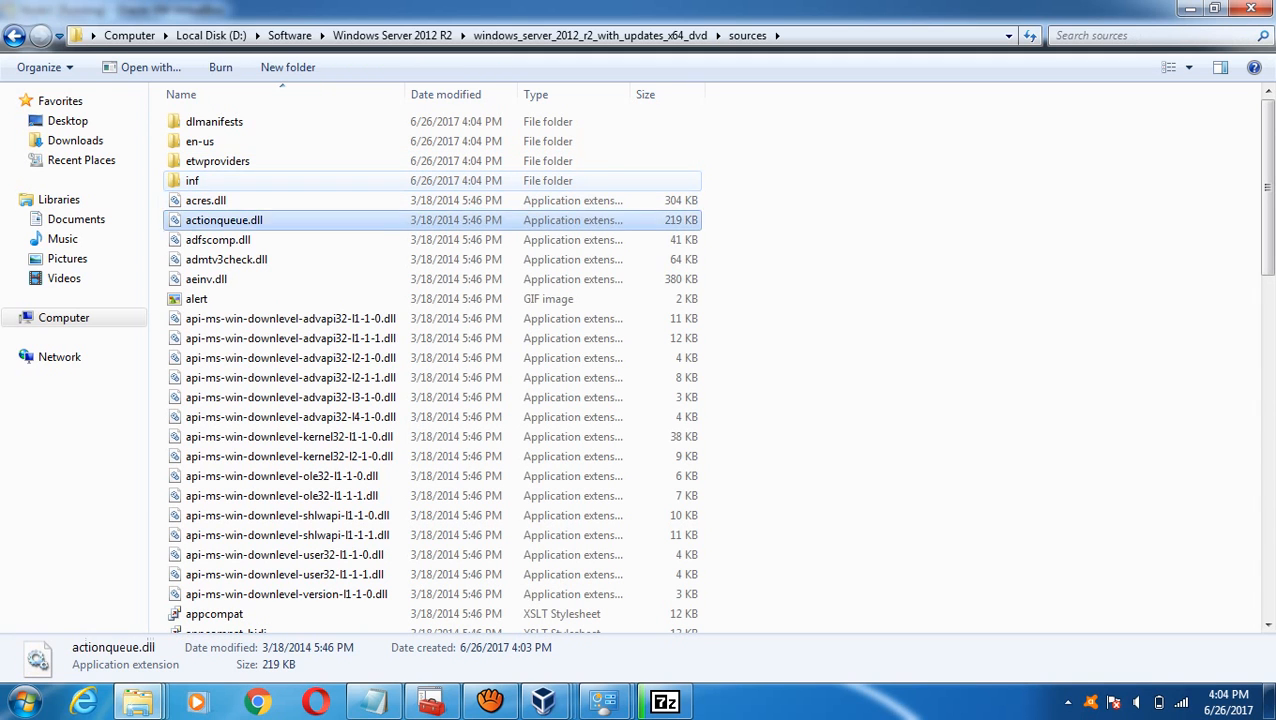
key("Down")
key("Down")
key("Down")
key("Down")
key("Down")
key("Down")
key("Down")
key("Down")
key("Down")
key("Down")
key("Down")
key("Down")
key("Down")
key("Down")
key("Down")
key("Down")
key("Down")
key("Down")
key("Down")
key("Down")
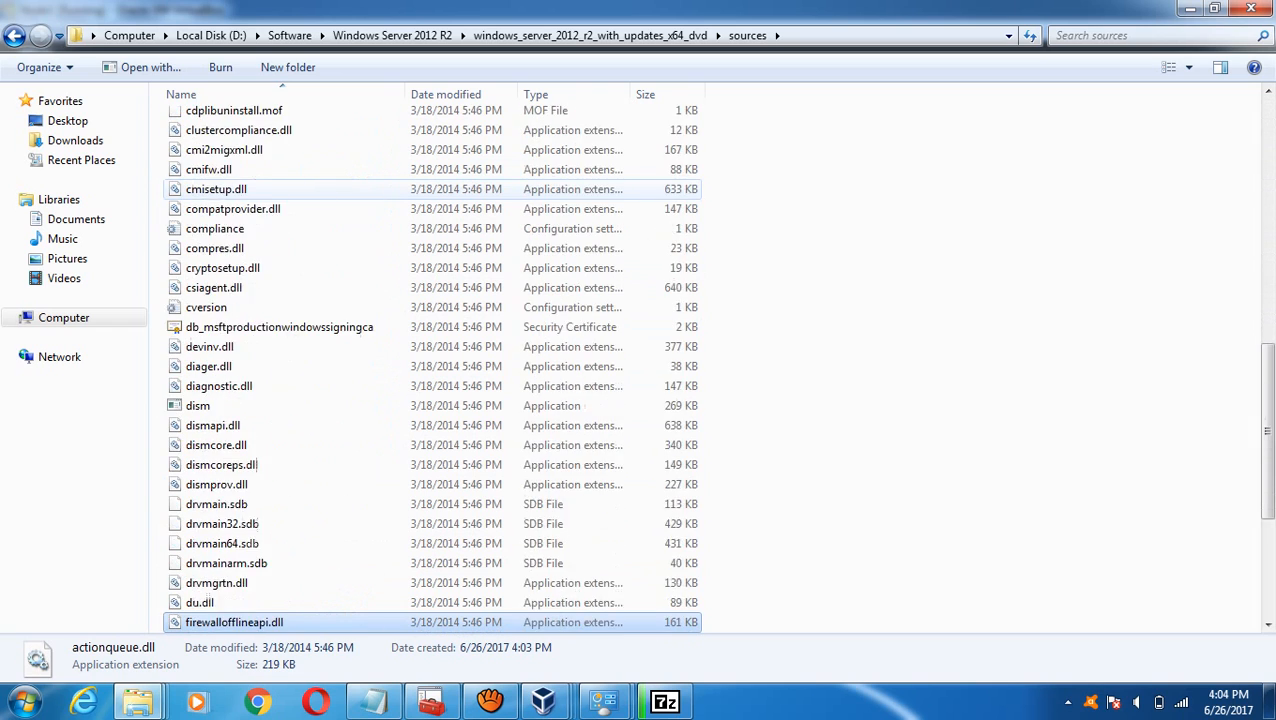
key("Down")
key("Down")
key("Down")
key("Down")
key("Down")
key("Down")
key("Down")
key("Down")
key("Down")
key("Down")
key("Down")
key("Down")
key("Down")
key("Up")
key("Up")
key("Up")
key("Up")
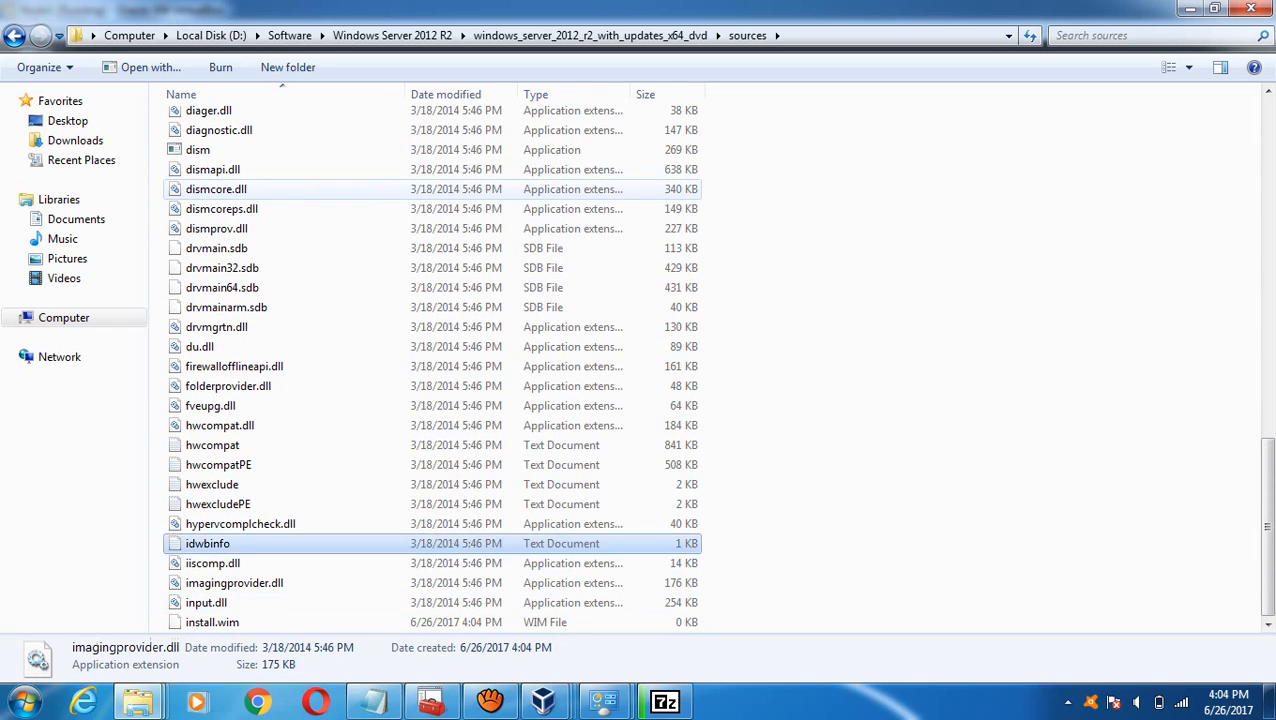
key("Up")
key("Up")
key("Up")
key("Up")
key("Up")
key("Up")
key("Up")
key("Up")
key("Up")
key("Up")
key("Up")
key("Up")
key("Up")
key("Up")
key("Up")
key("Up")
key("Up")
key("Up")
key("Up")
key("Up")
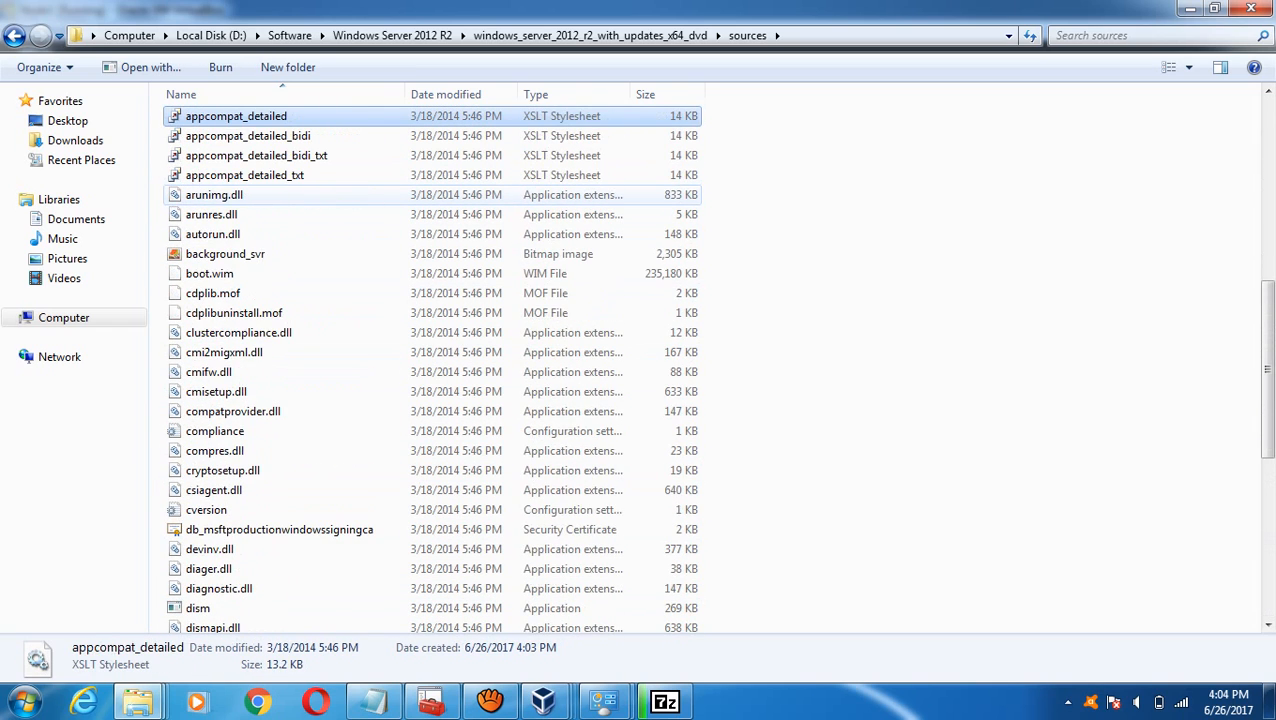
key("Up")
key("Up")
key("Up")
key("Up")
key("Up")
key("Up")
key("Up")
key("Up")
key("Up")
key("Up")
key("Up")
key("Up")
key("Up")
key("Up")
key("Up")
key("Up")
key("Up")
key("Up")
key("Up")
key("Up")
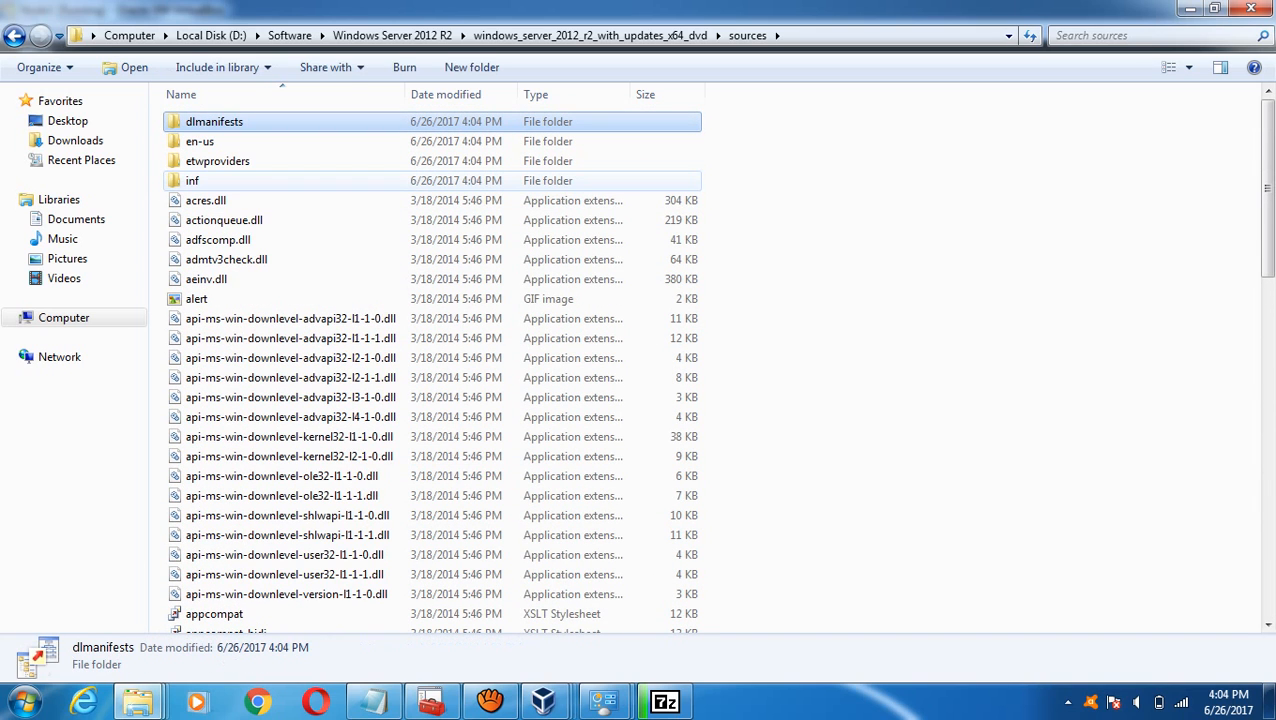
key("Down")
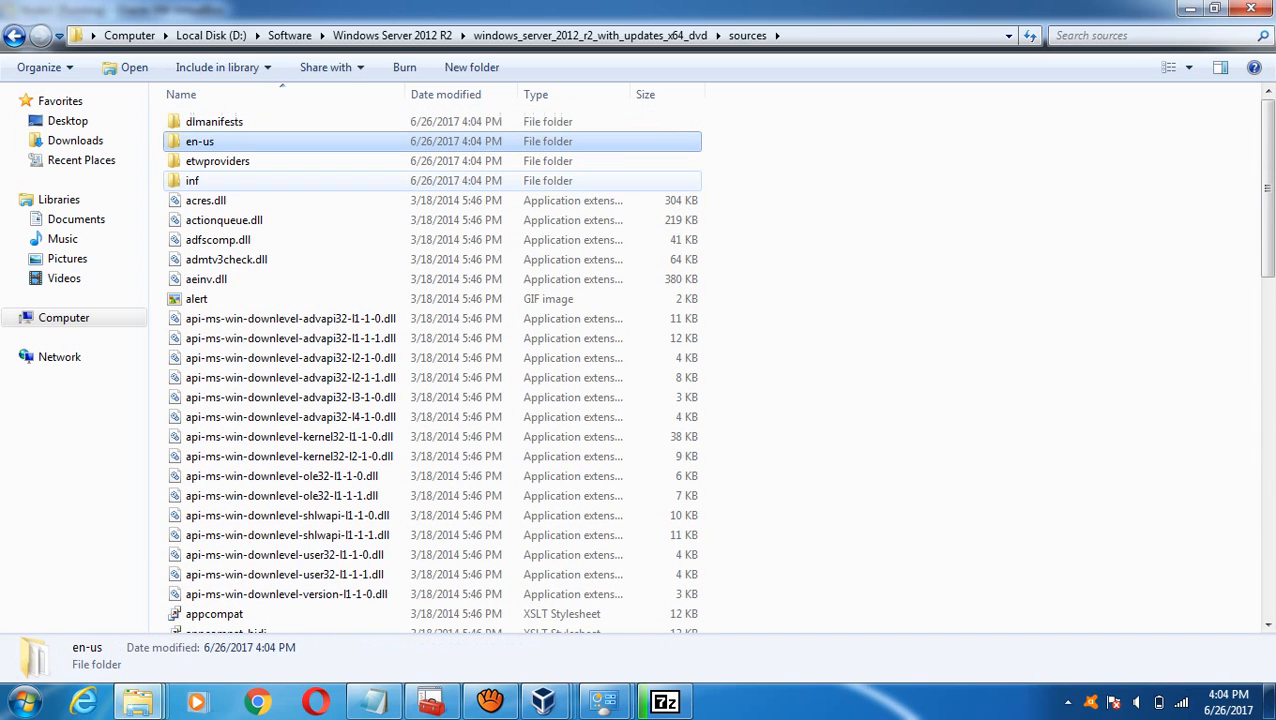
key("Up")
- Browse the manifest files in the dlmanifests folder, then return to sources
key("Return")
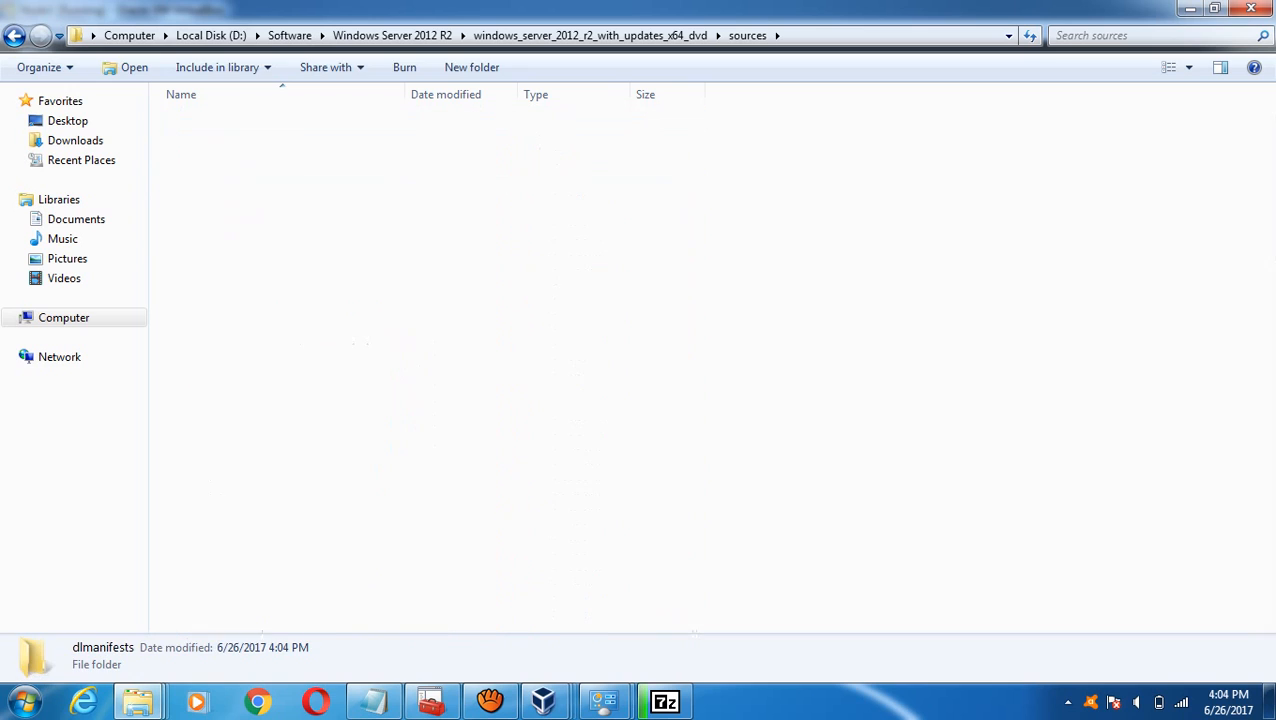
key("Down")
key("Down")
key("Down")
key("Down")
key("Down")
key("Down")
key("Down")
key("Down")
key("Down")
key("Down")
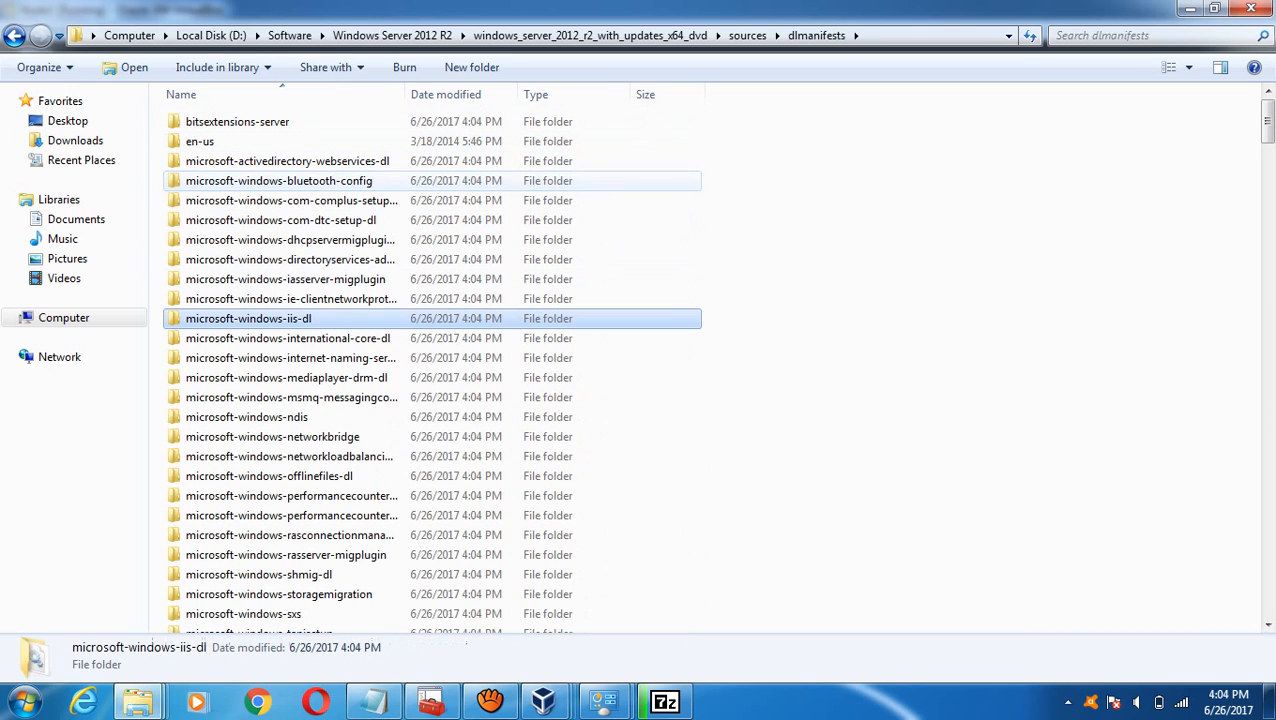
key("s")
key("Down")
key("Down")
key("Down")
key("Down")
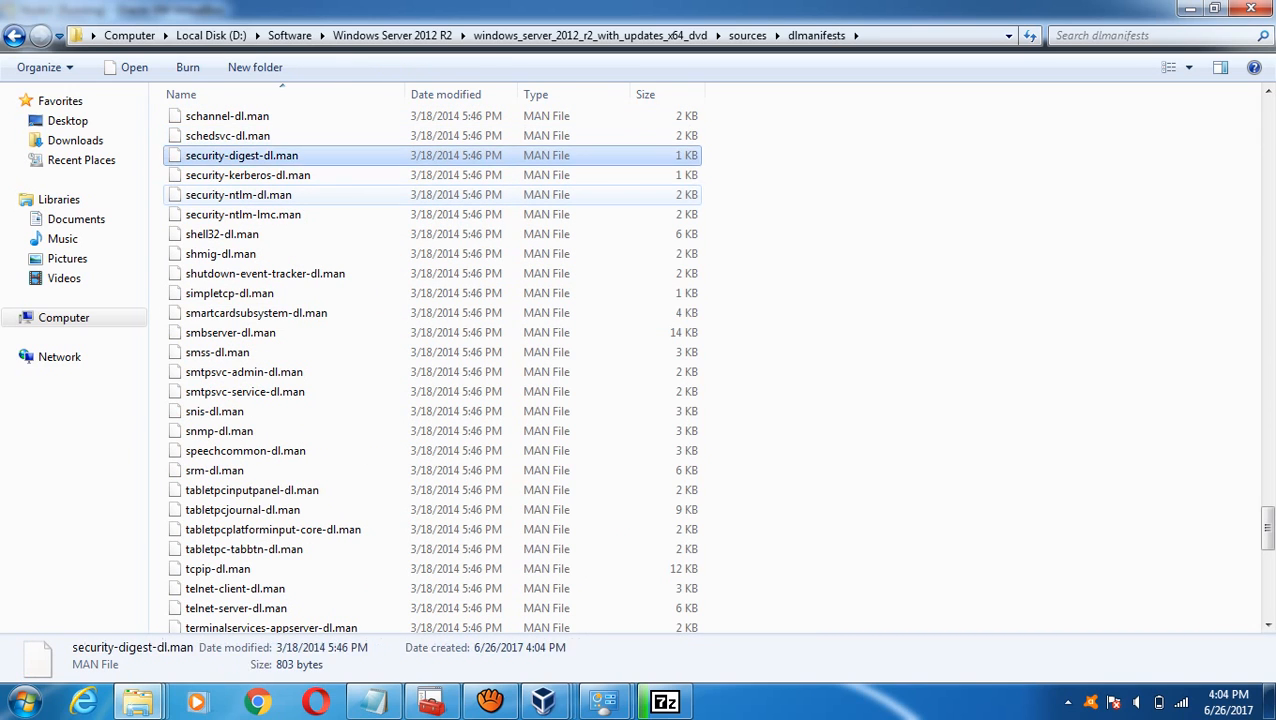
key("Down")
key("Down")
key("Down")
key("Down")
key("Down")
key("Down")
key("Down")
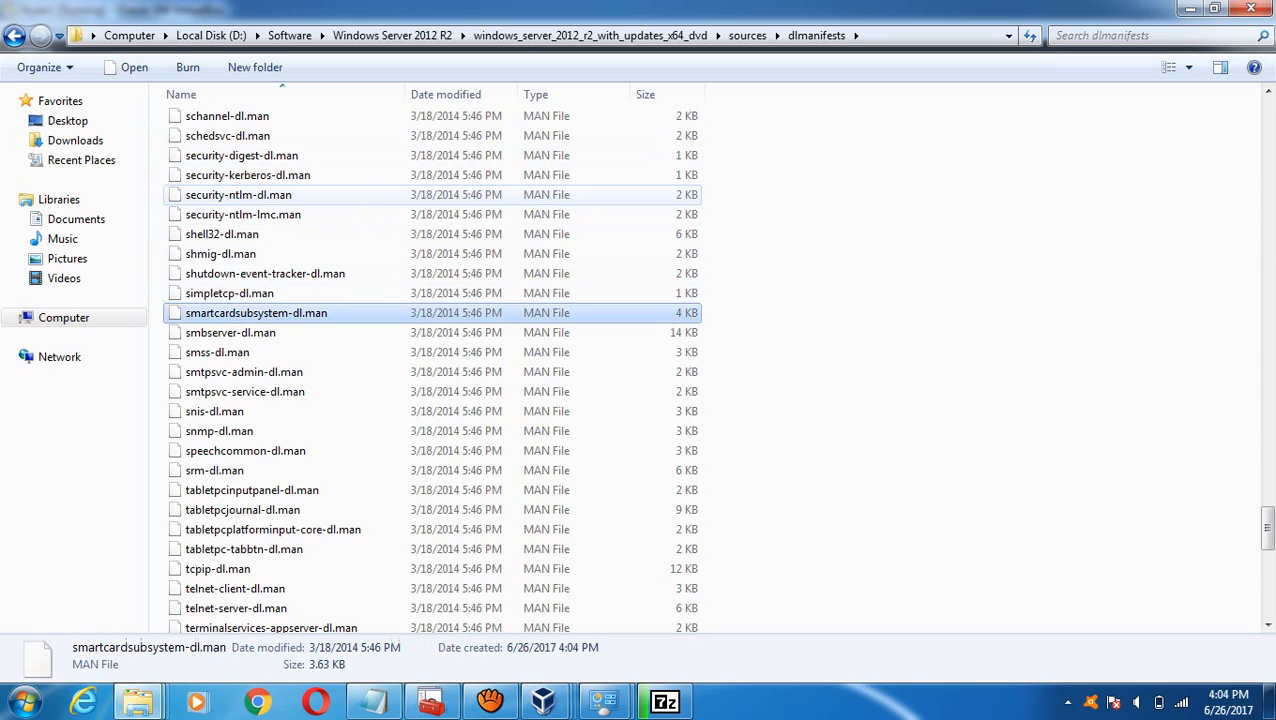
key("Down")
key("Down")
key("Down")
key("Down")
key("Down")
key("Down")
key("s")
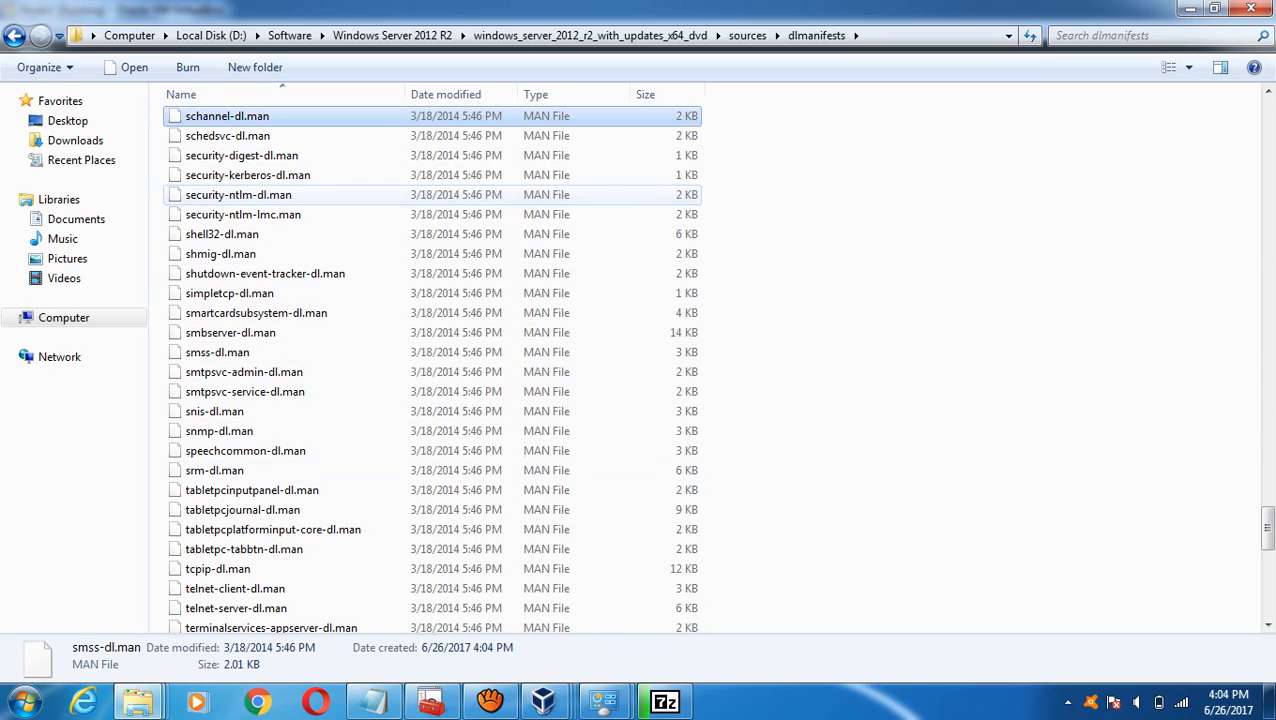
key("Down")
key("Down")
key("Up")
key("Up")
key("Up")
key("Up")
key("Up")
key("Up")
key("Up")
key("Up")
key("Up")
key("Up")
key("Up")
key("Up")
key("Up")
key("Up")
key("Up")
key("Up")
key("Up")
key("Up")
key("Up")
key("Up")
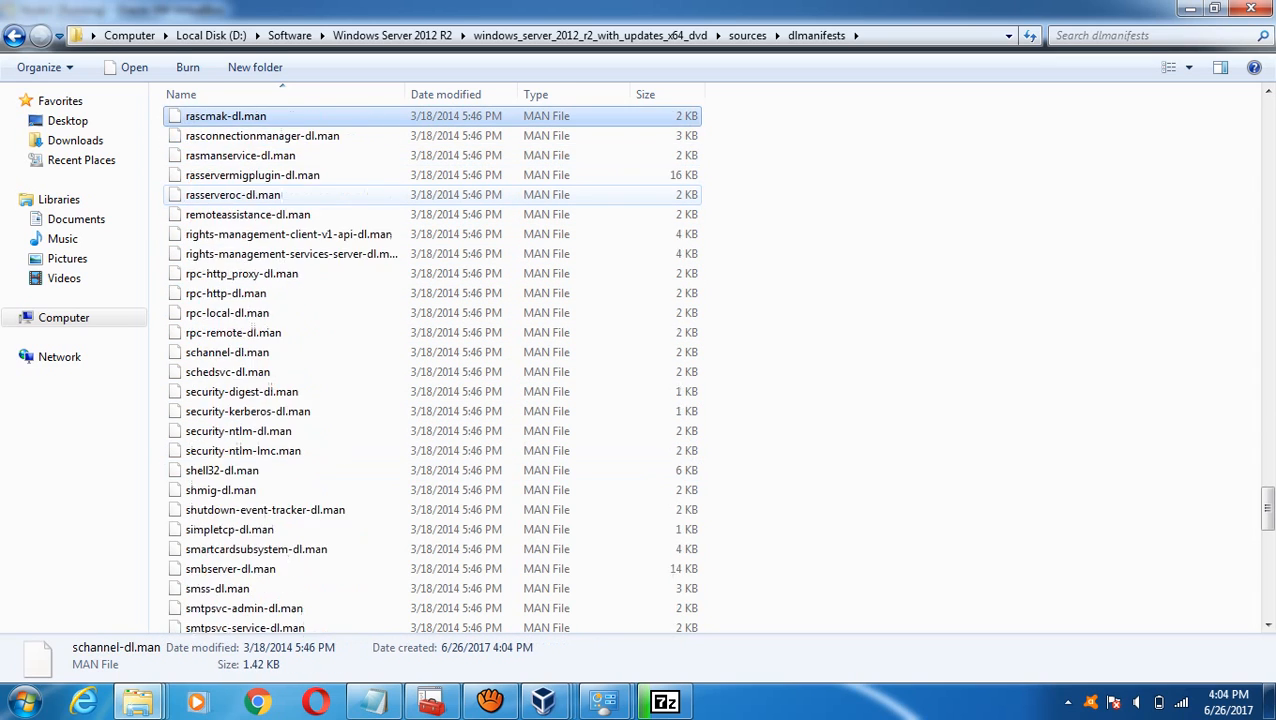
key("Up")
key("Up")
key("Up")
key("Up")
key("Up")
key("Up")
key("Up")
key("Up")
key("Up")
key("Up")
key("Up")
key("Up")
key("Up")
key("Up")
key("Up")
key("Up")
key("Up")
key("Up")
key("Up")
key("Up")
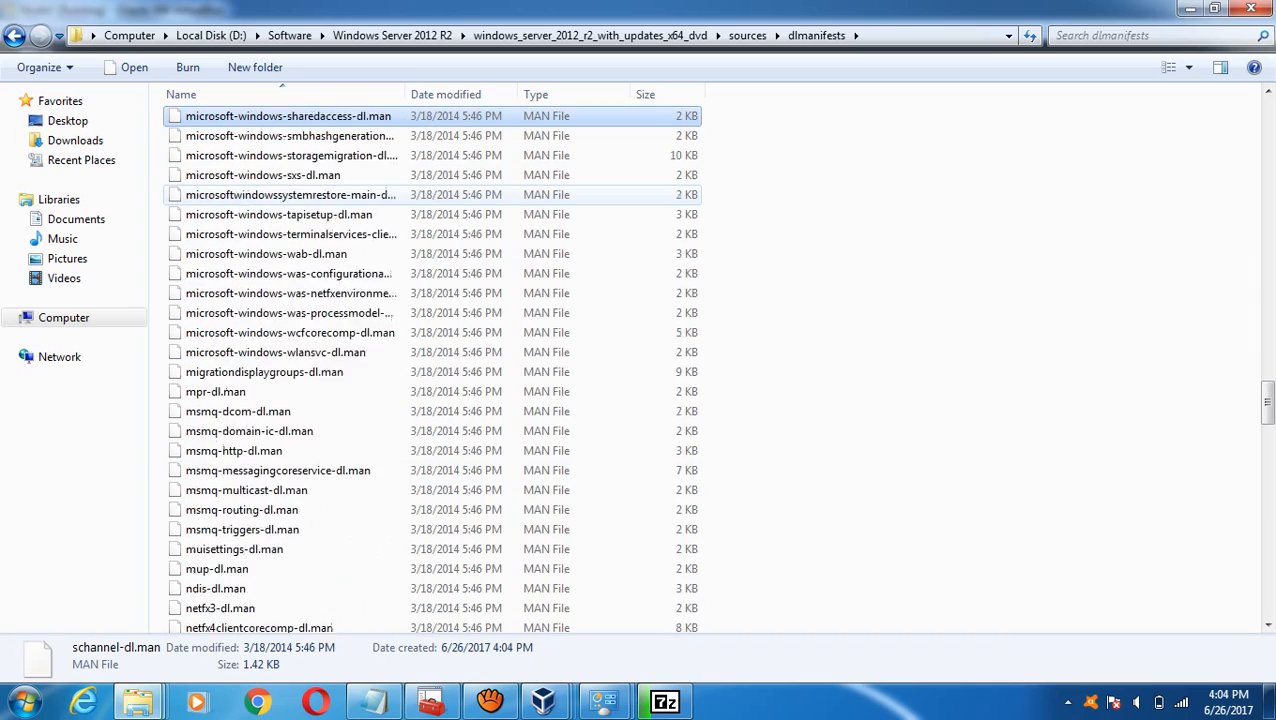
key("Up")
key("Up")
key("Up")
key("Up")
key("Up")
key("Up")
key("Up")
key("Up")
key("Up")
key("Up")
key("Up")
key("Up")
key("Up")
key("Up")
key("Up")
key("Up")
key("Up")
key("Up")
key("Up")
key("Up")
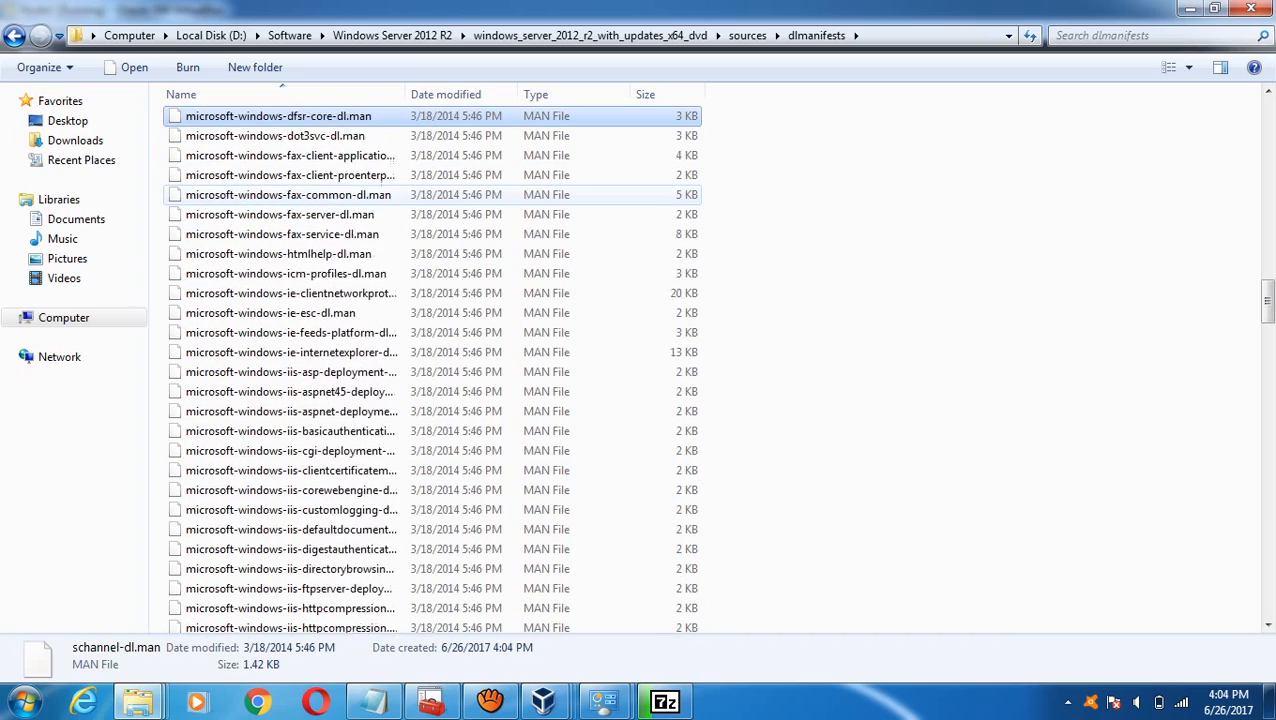
key("Up")
key("Up")
key("Up")
key("Up")
key("Up")
key("Up")
key("Up")
key("Up")
key("Up")
key("Up")
key("Up")
key("Up")
key("Up")
key("Up")
key("Up")
key("Up")
key("Up")
key("Up")
key("Up")
key("Up")
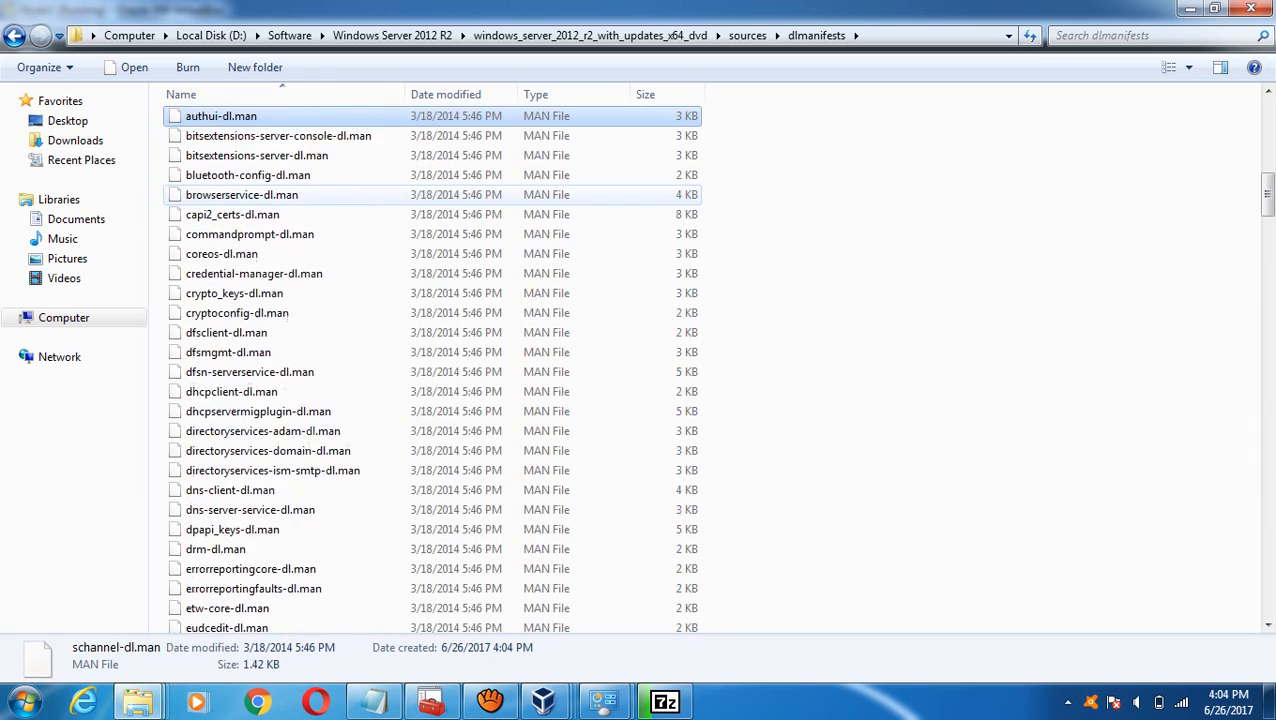
key("Up")
key("Up")
key("Up")
key("Up")
key("Up")
key("Up")
key("Up")
key("Up")
key("Up")
key("Up")
key("Up")
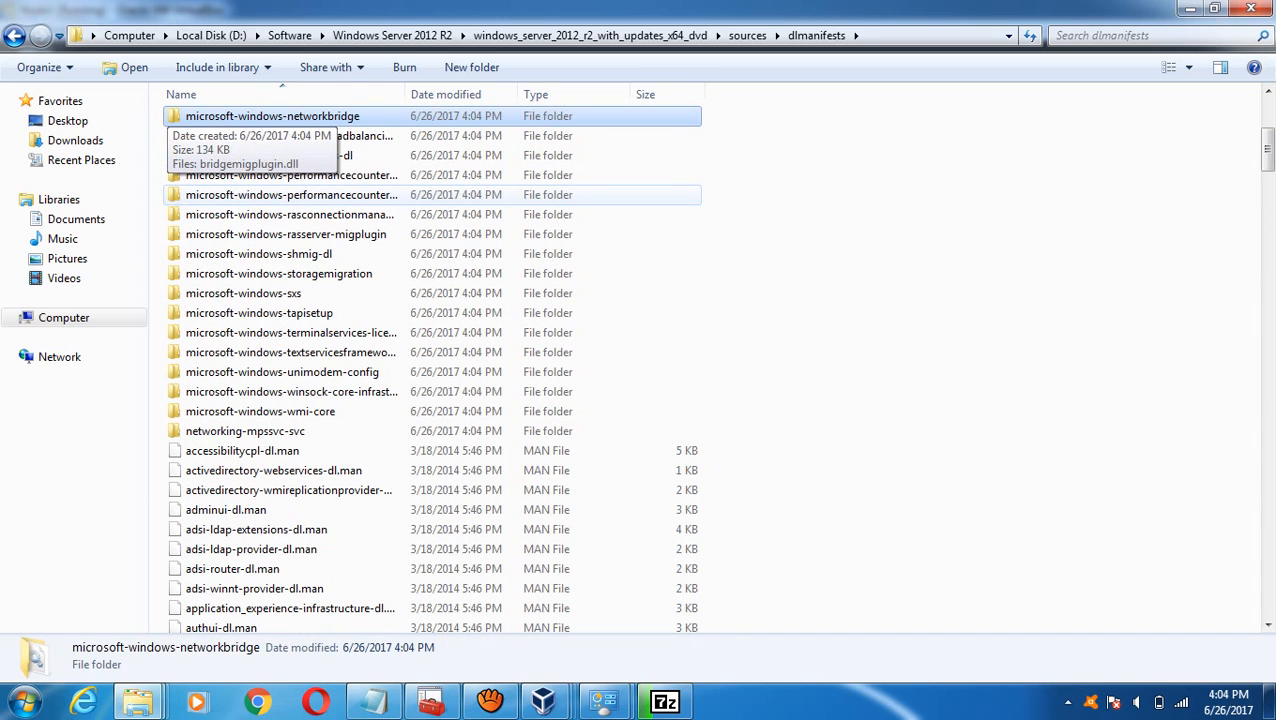
key("BackSpace")
- Look through the en-us and inf folders, then return to the Windows Server 2012 R2 folder
key("Down")
key("Return")
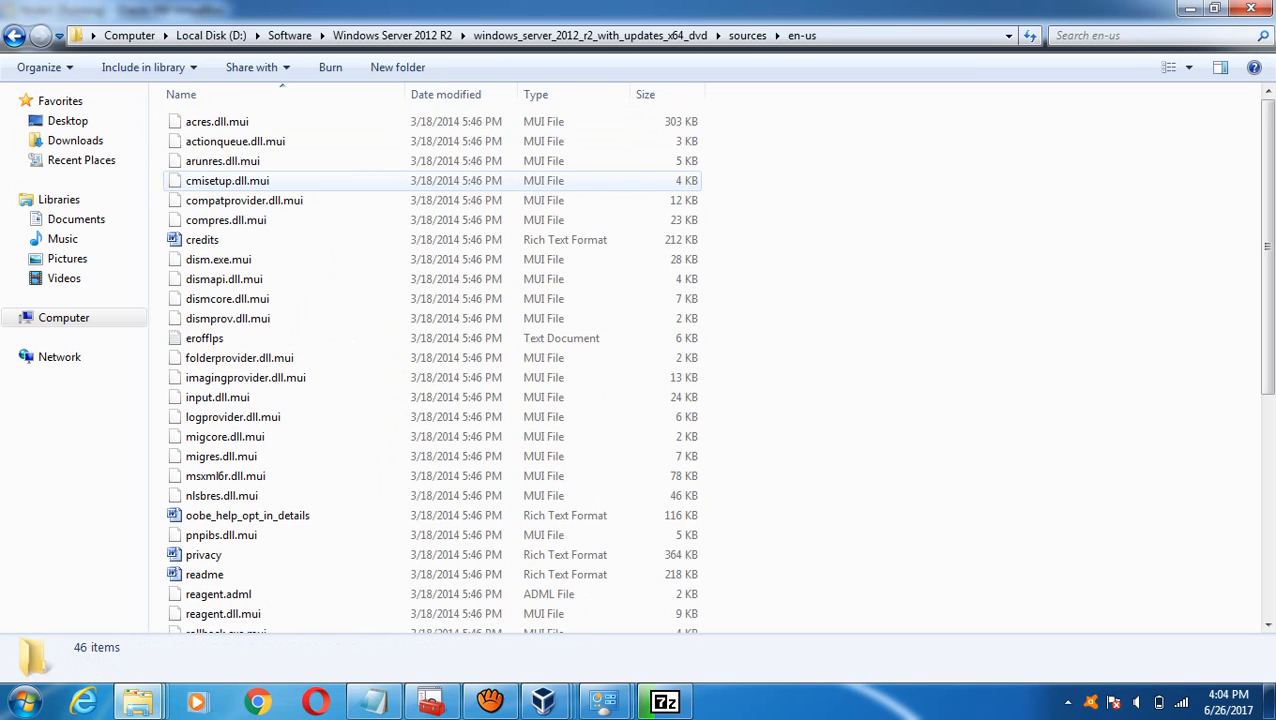
key("Down")
key("s")
key("Down")
key("Down")
key("Down")
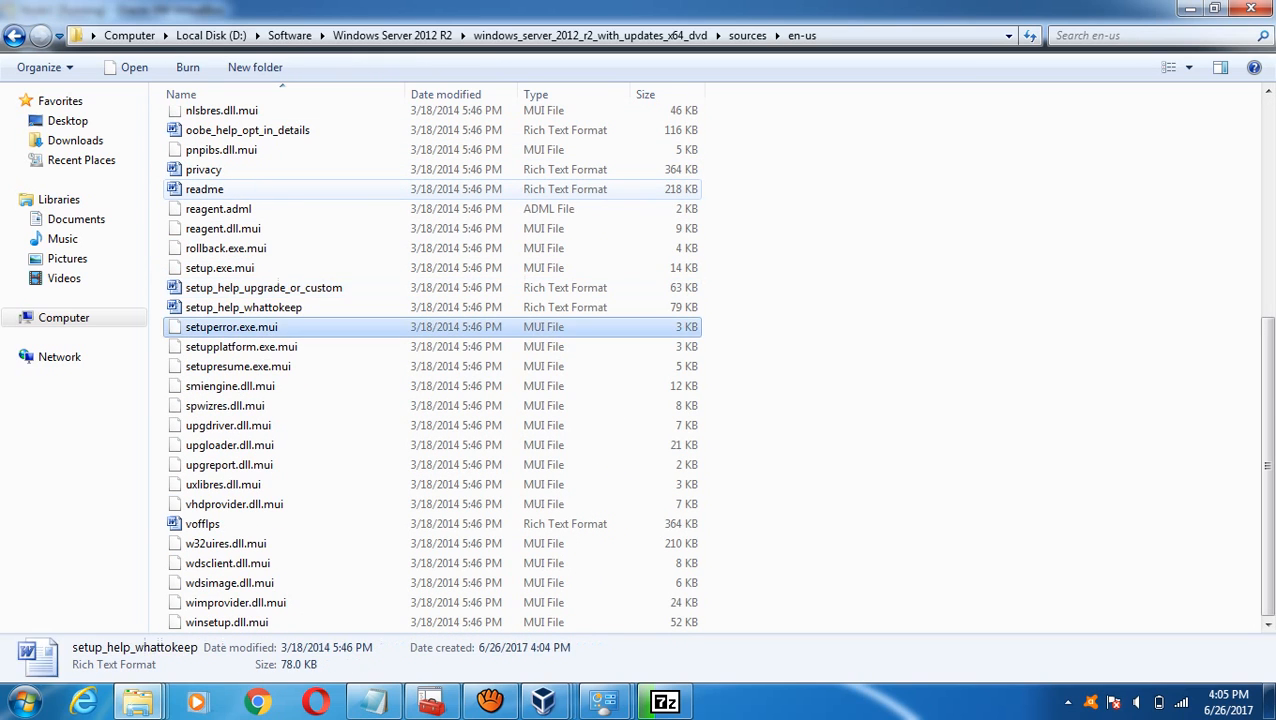
key("s")
key("s")
key("s")
key("s")
key("s")
key("s")
key("s")
key("s")
key("s")
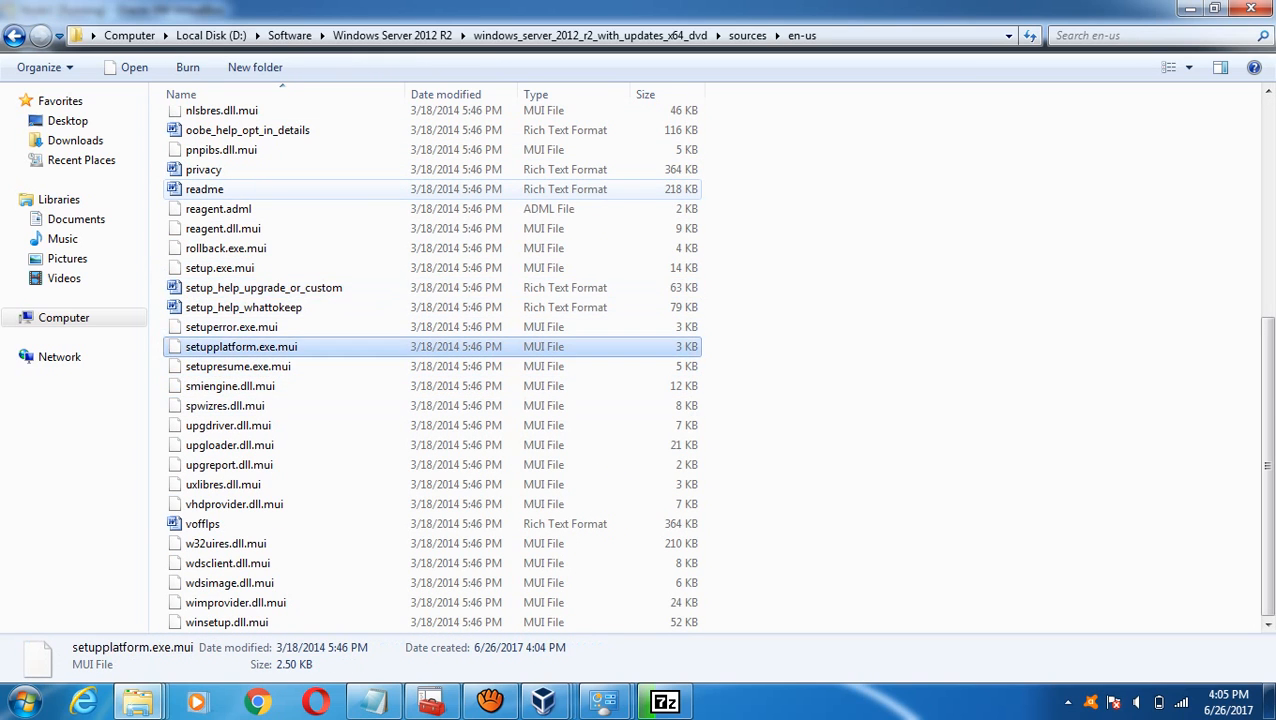
key("BackSpace")
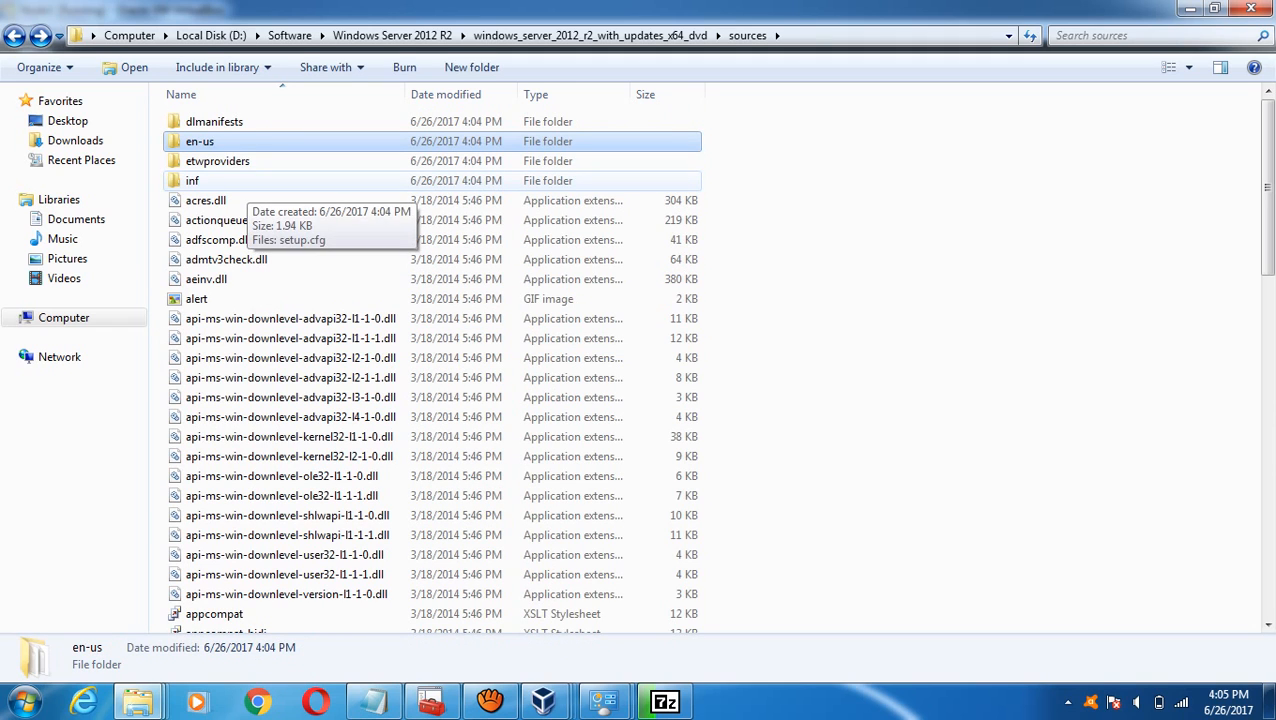
key("Down")
key("Down")
key("Return")
key("BackSpace")
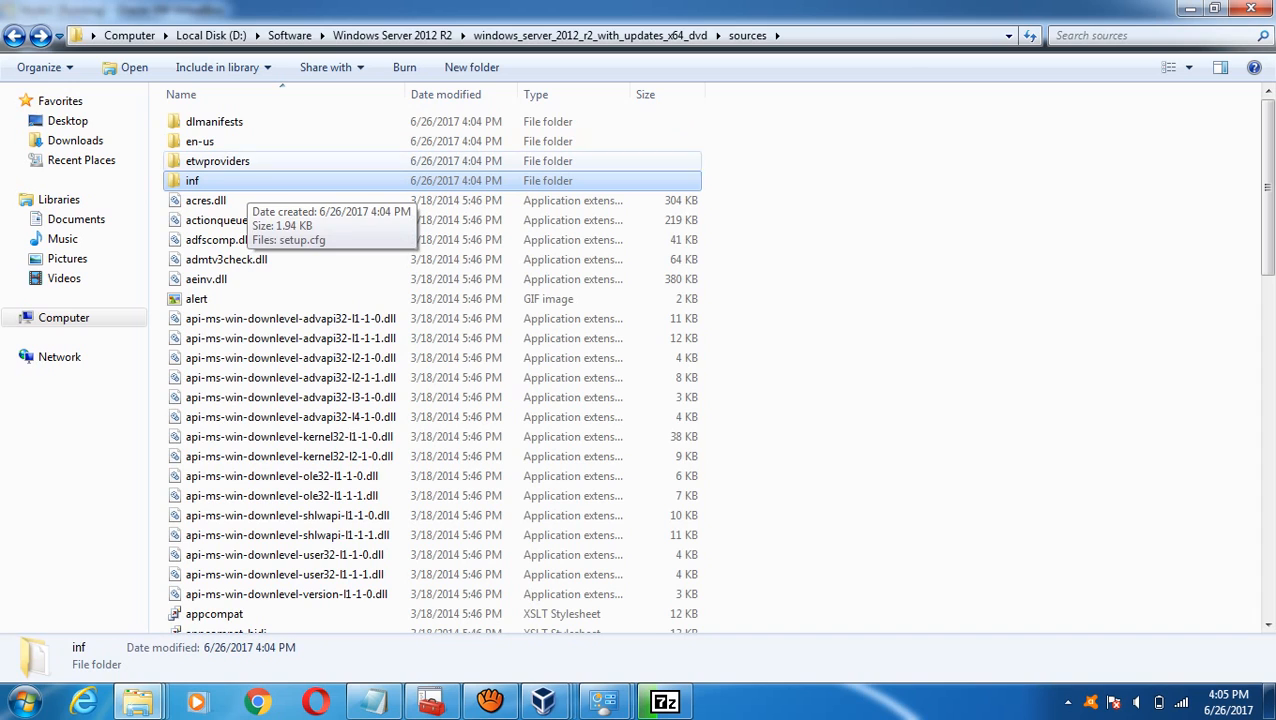
left_click(392, 35)
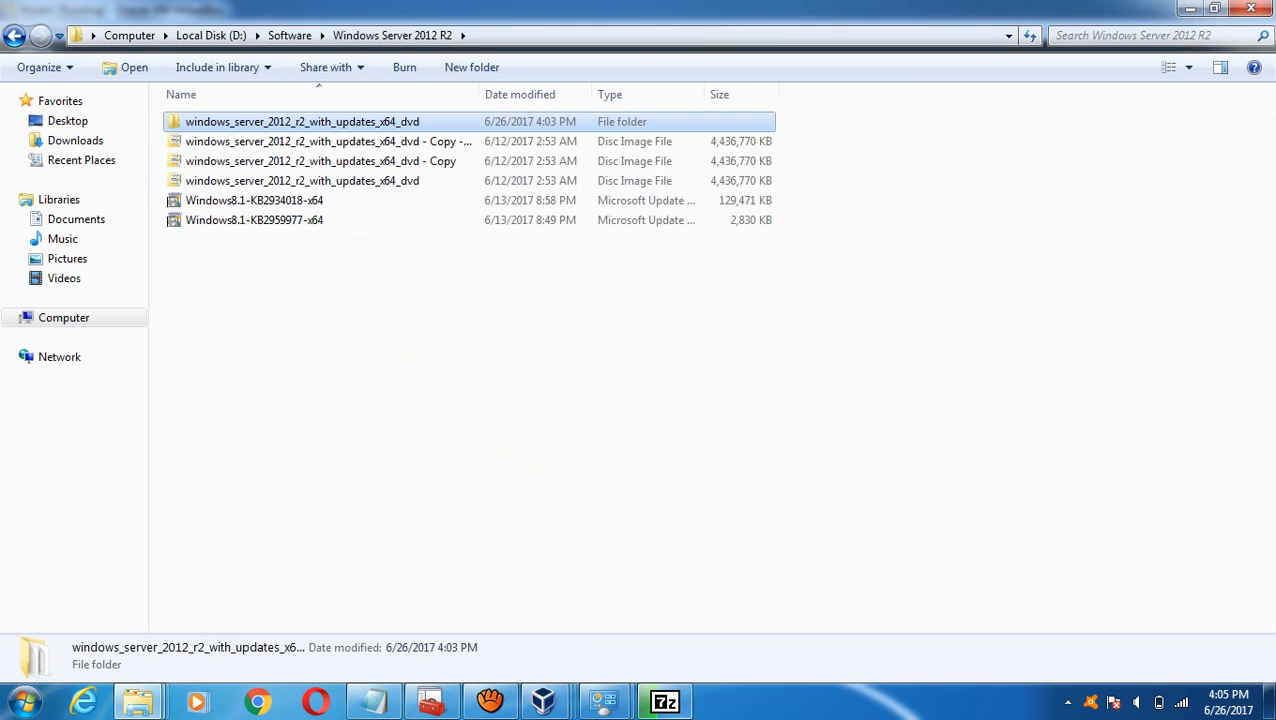
- Let 7-Zip finish extracting the DVD image, then select the original disc image
left_click(665, 702)
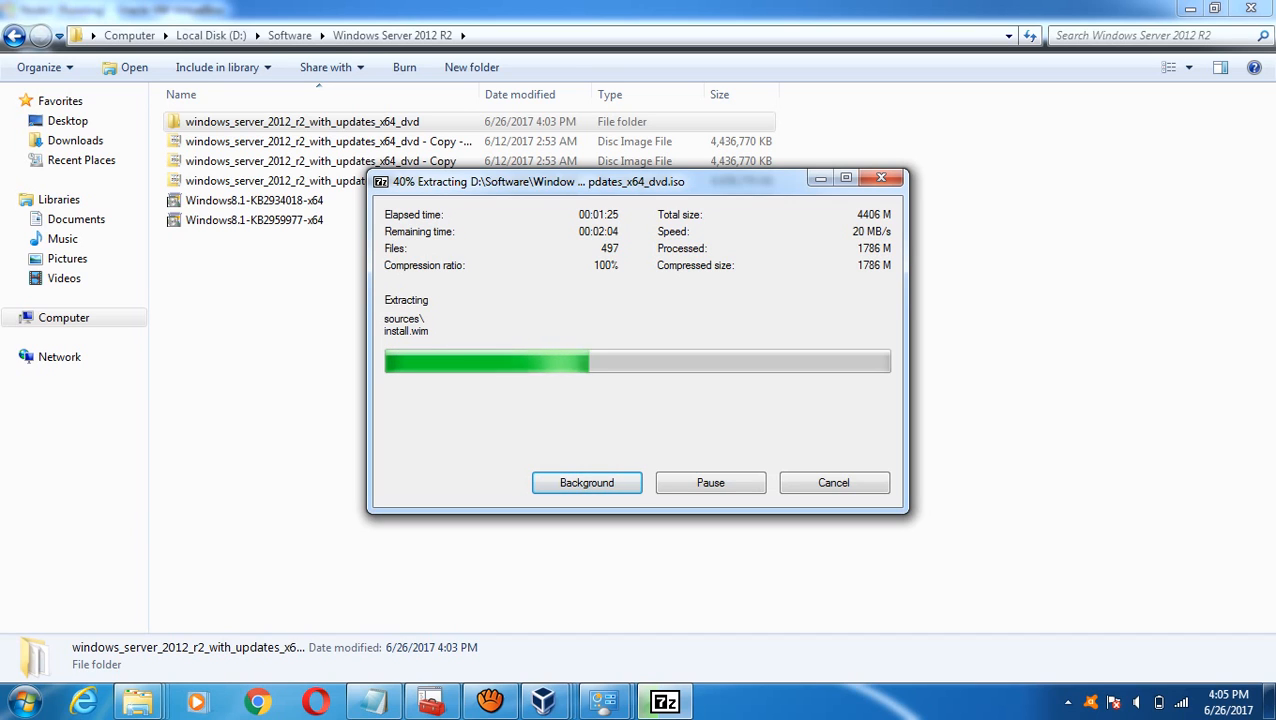
mouse_move(490, 702)
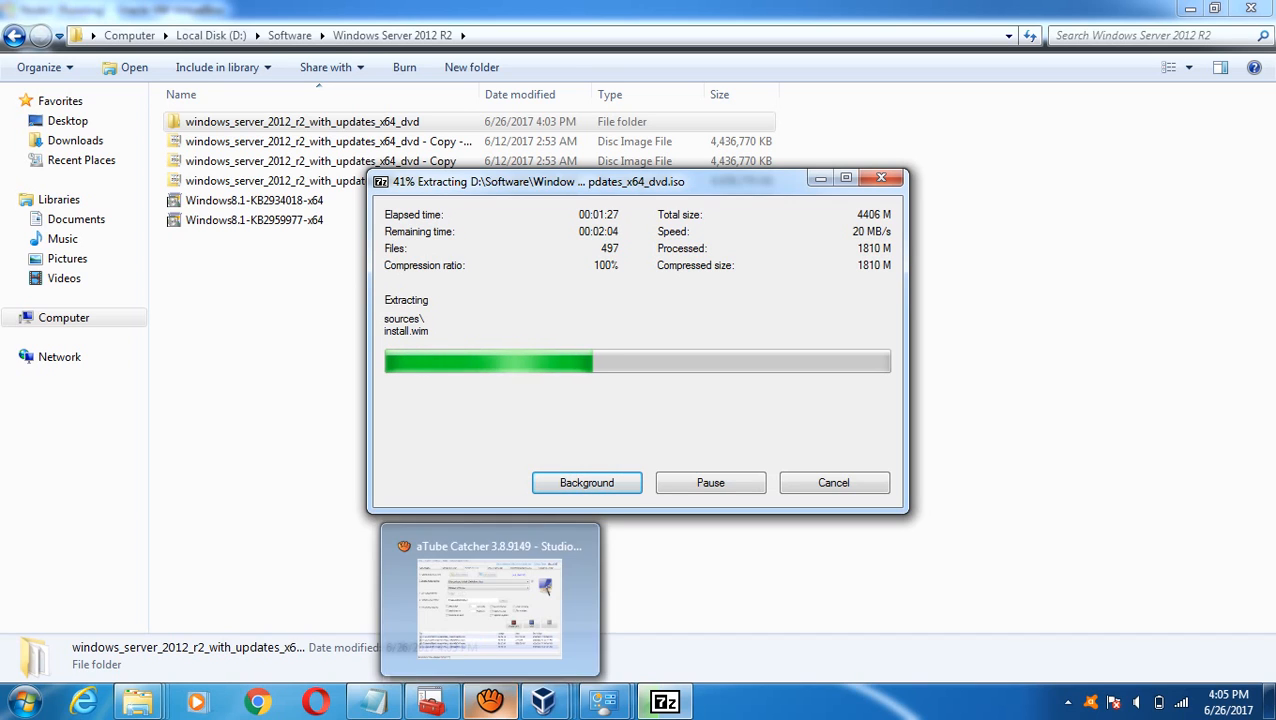
left_click(490, 605)
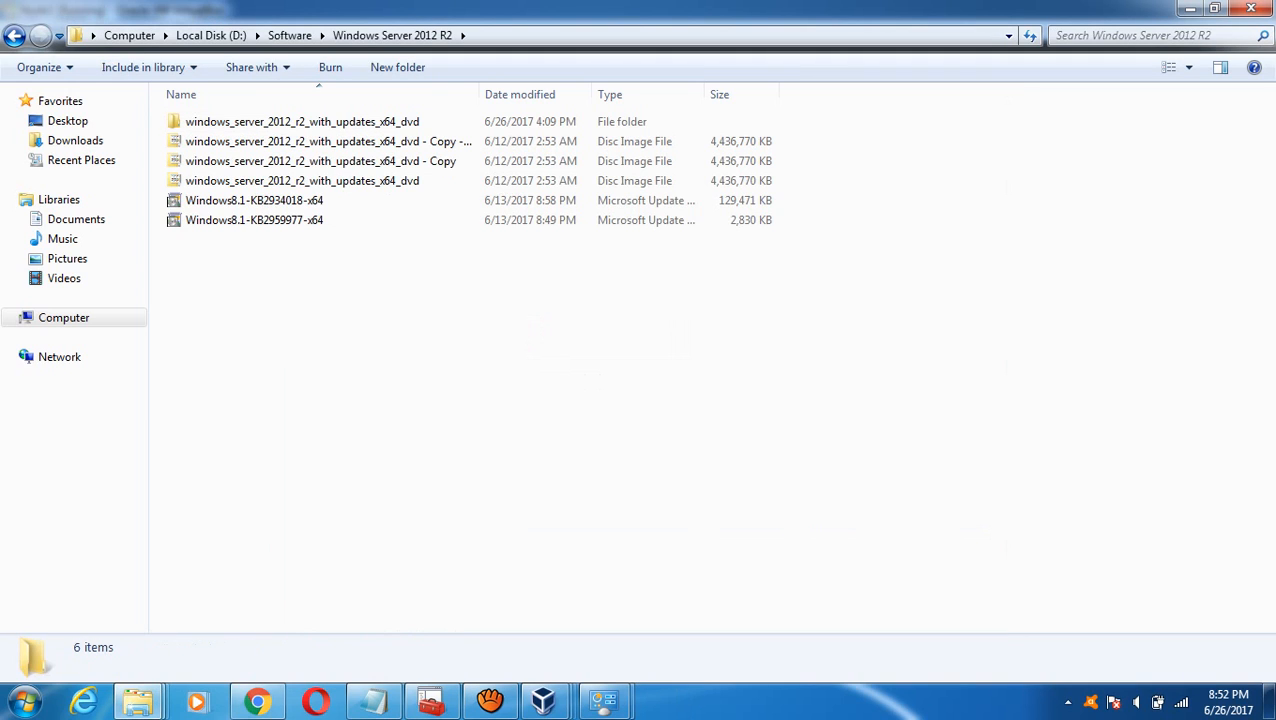
left_click(302, 181)
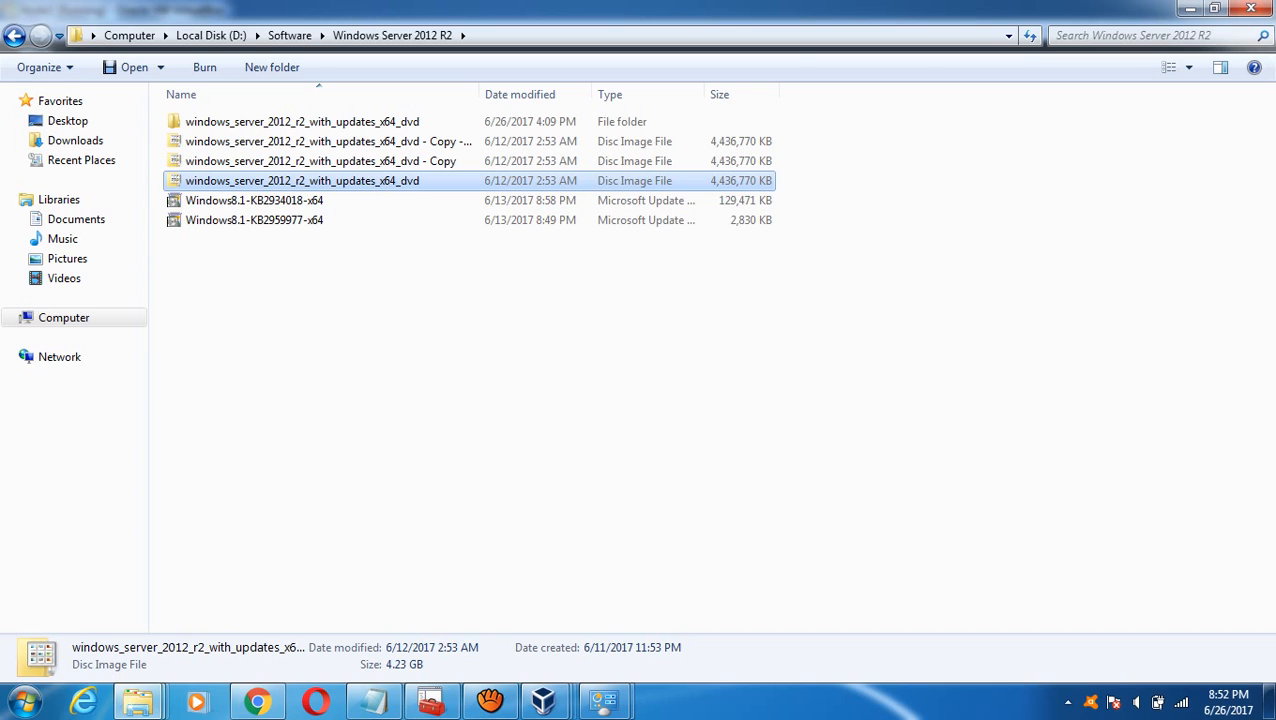
double_click(300, 121)
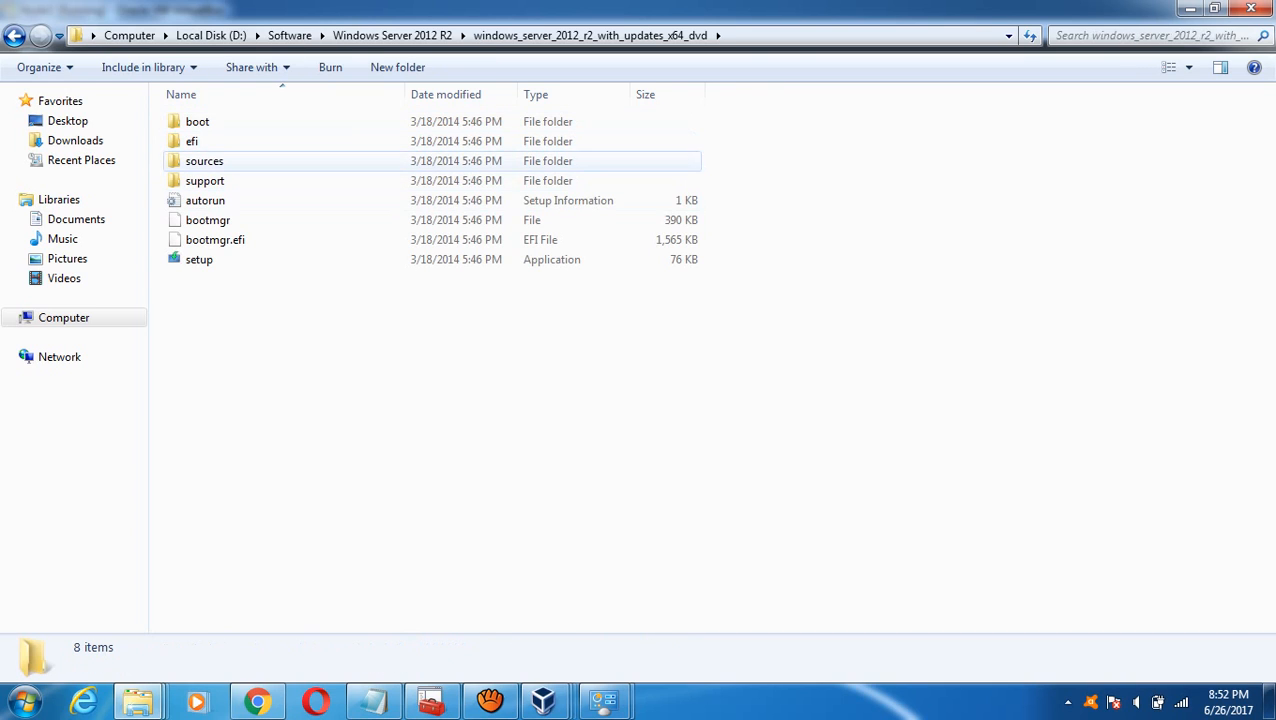
double_click(204, 161)
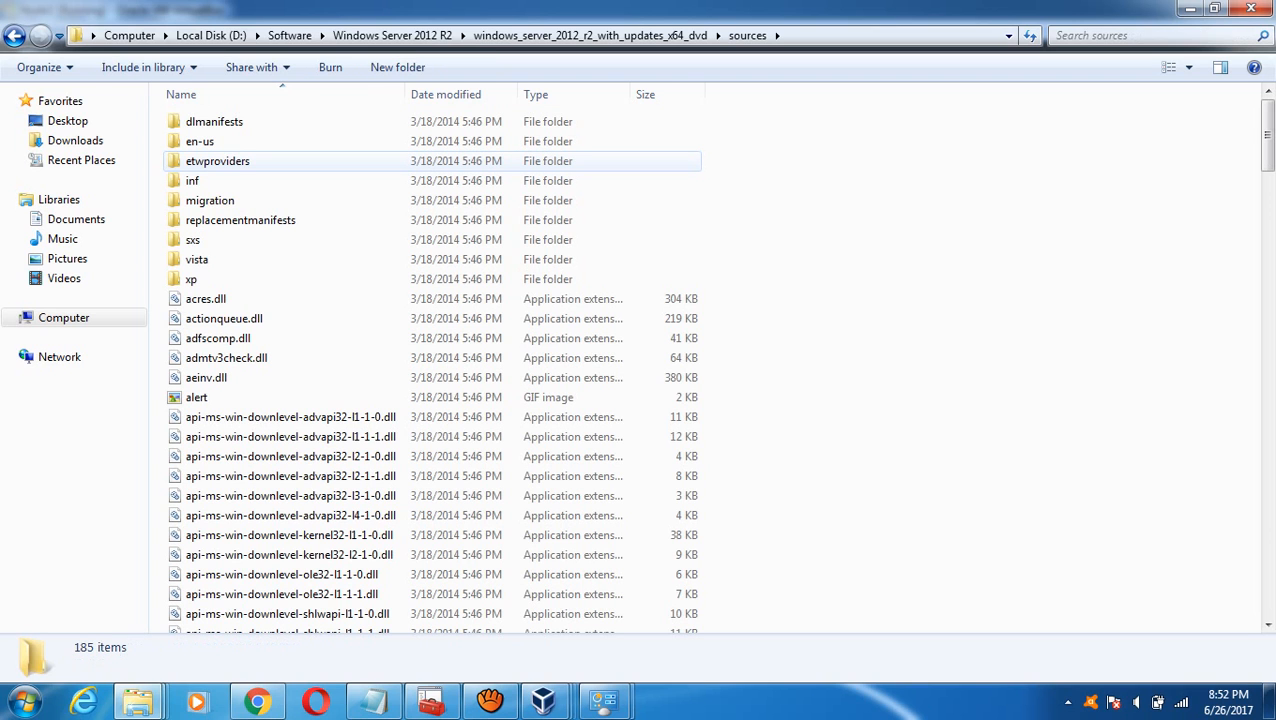
double_click(193, 240)
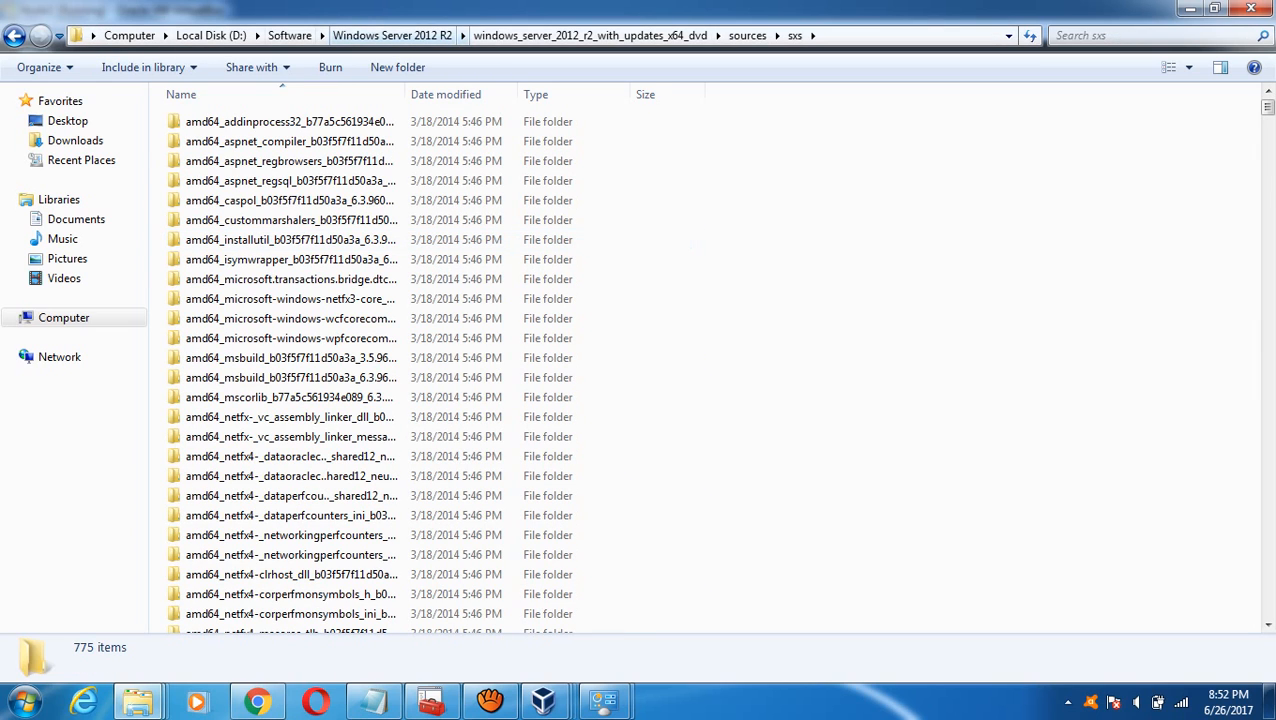
left_click(392, 35)
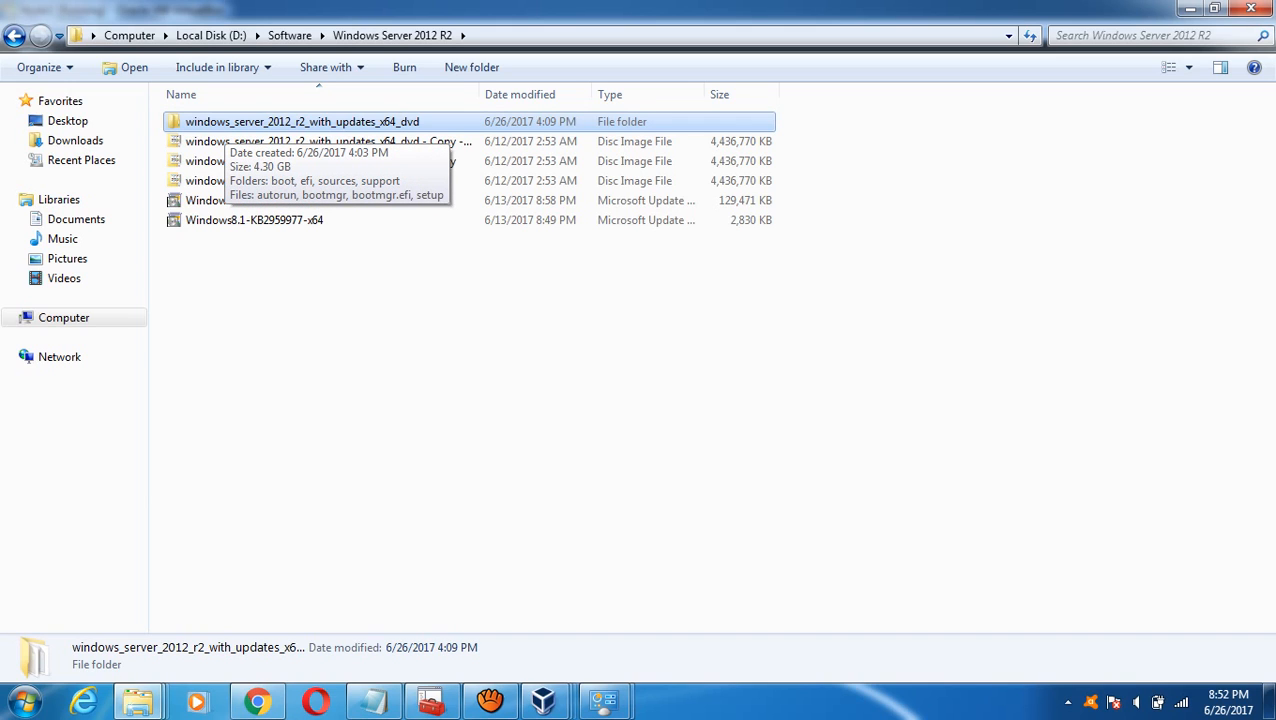
mouse_move(543, 700)
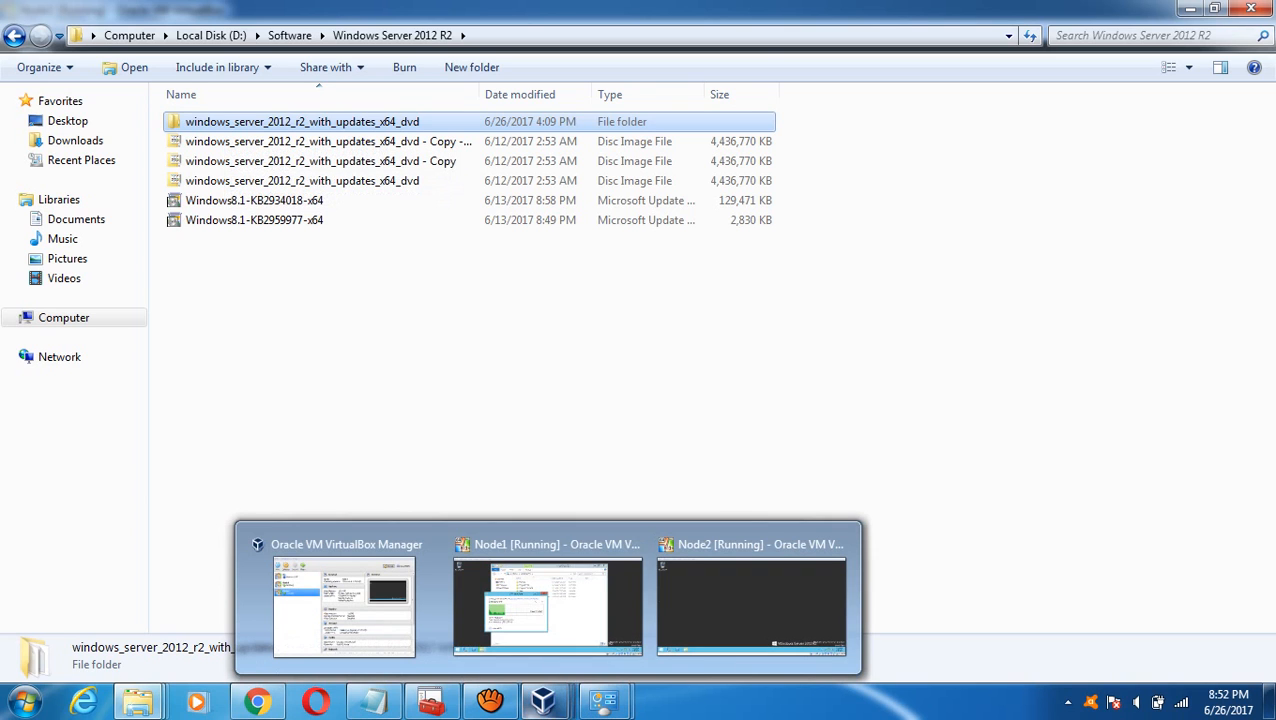
- On Node1, check the Software drive, Local Disk (C:) and 33% copy progress, then move to Node2
left_click(547, 605)
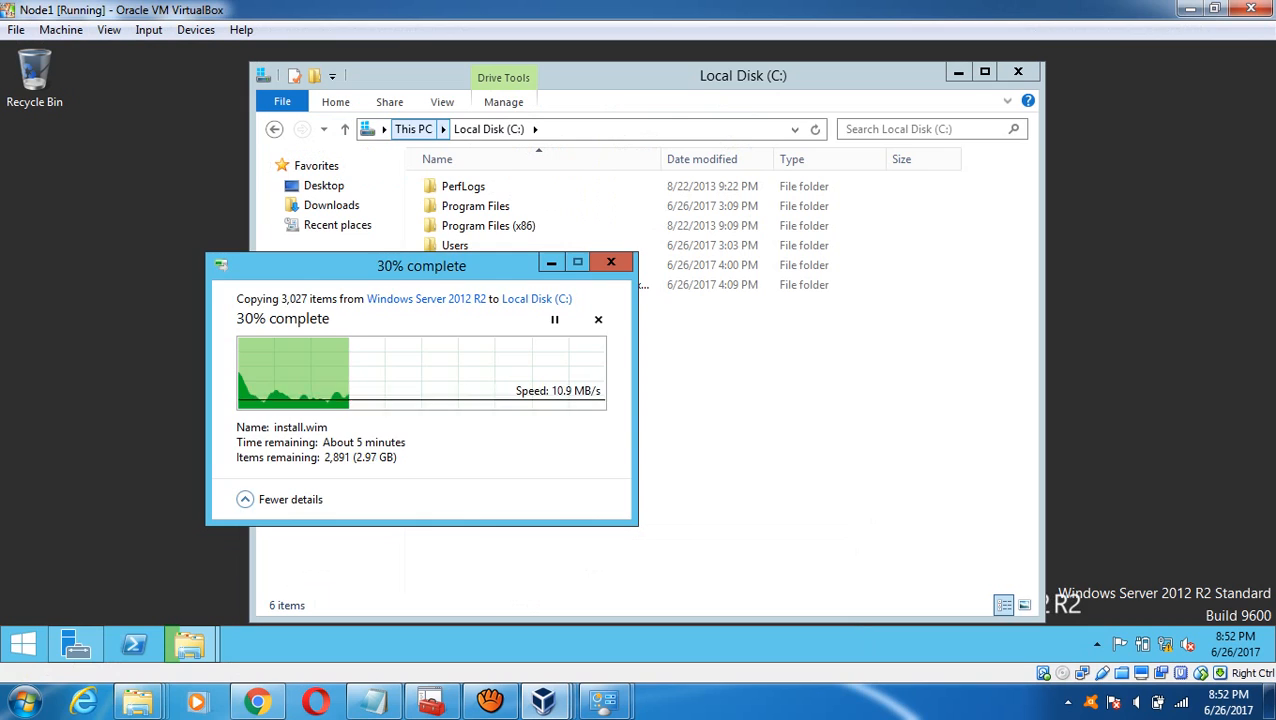
left_click(413, 129)
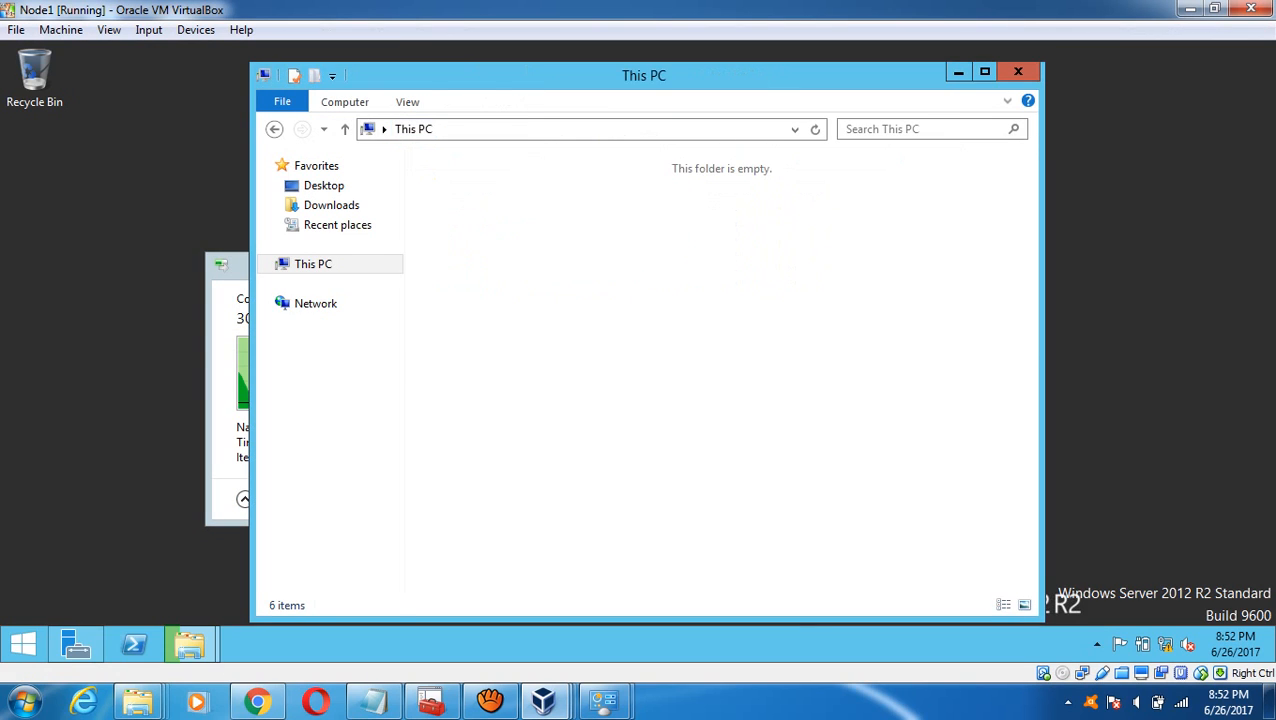
left_click(532, 464)
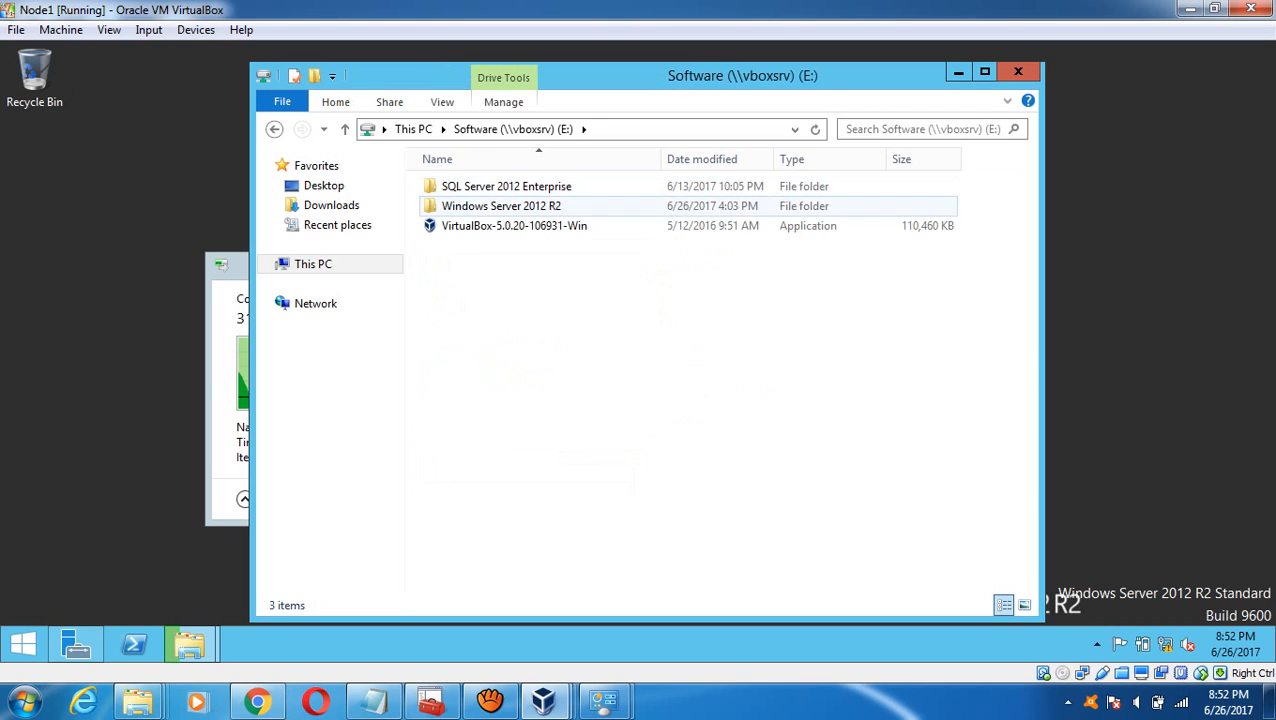
left_click(413, 129)
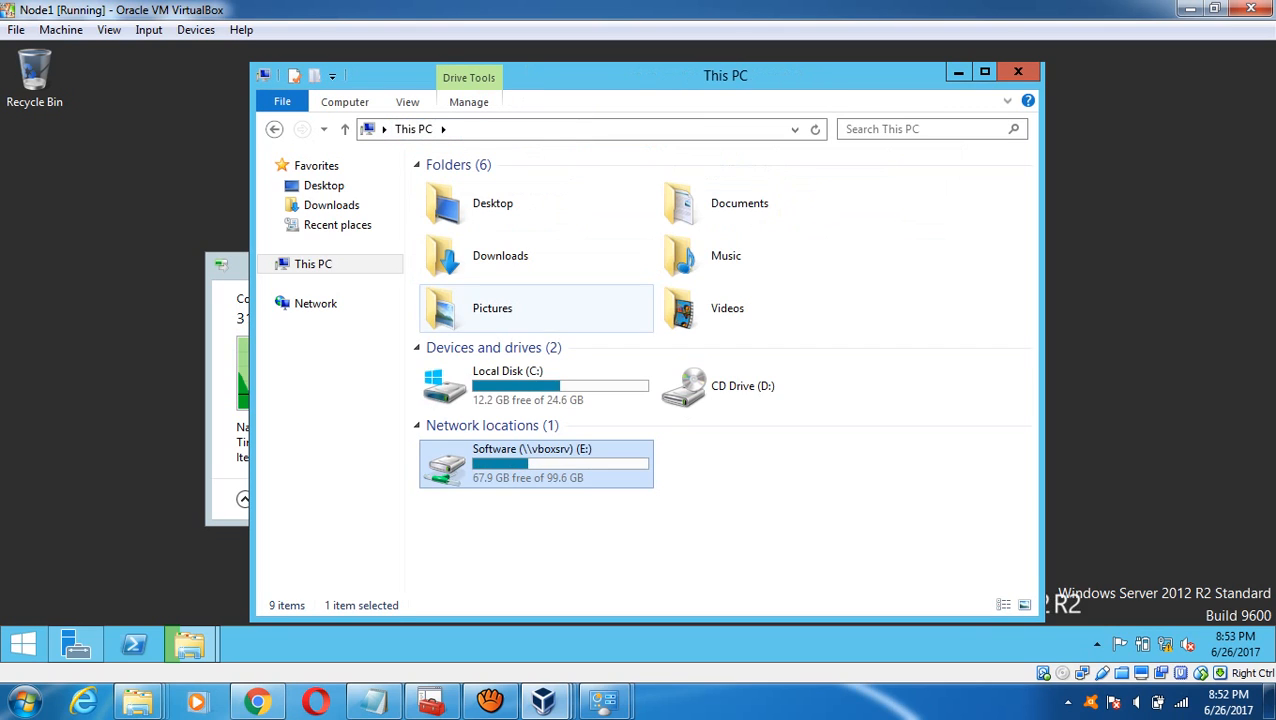
double_click(536, 386)
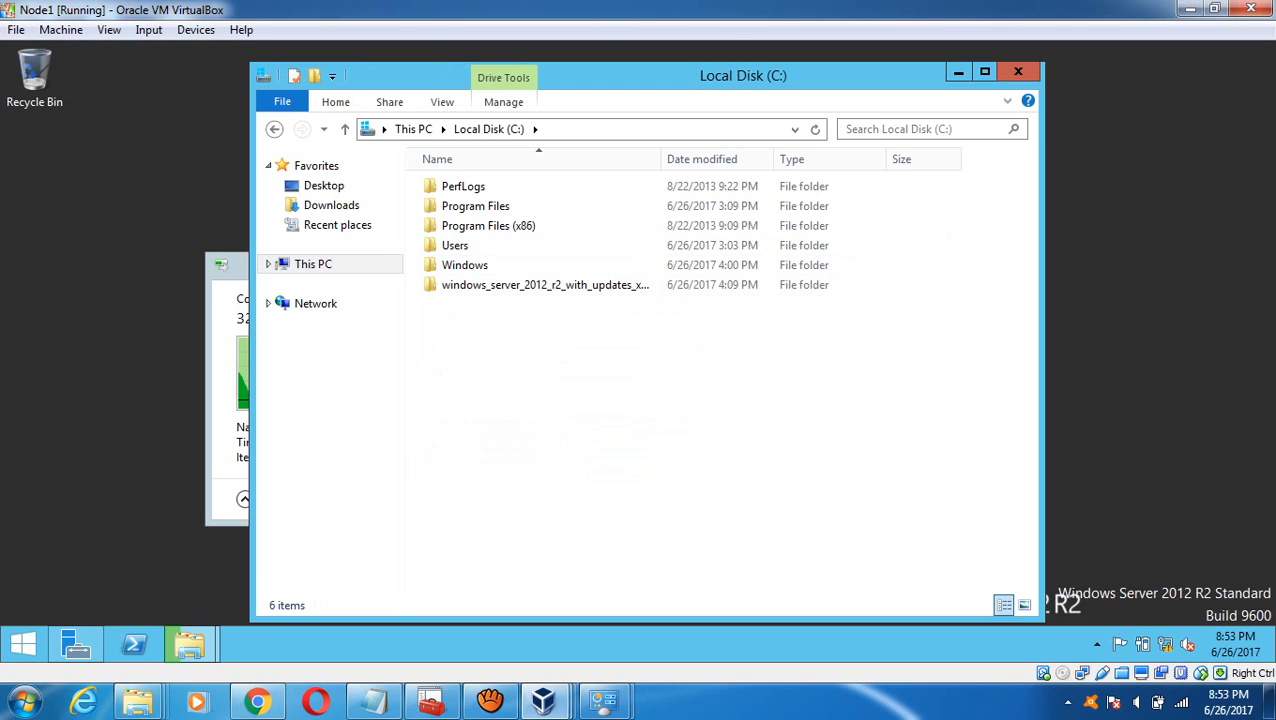
left_click(229, 268)
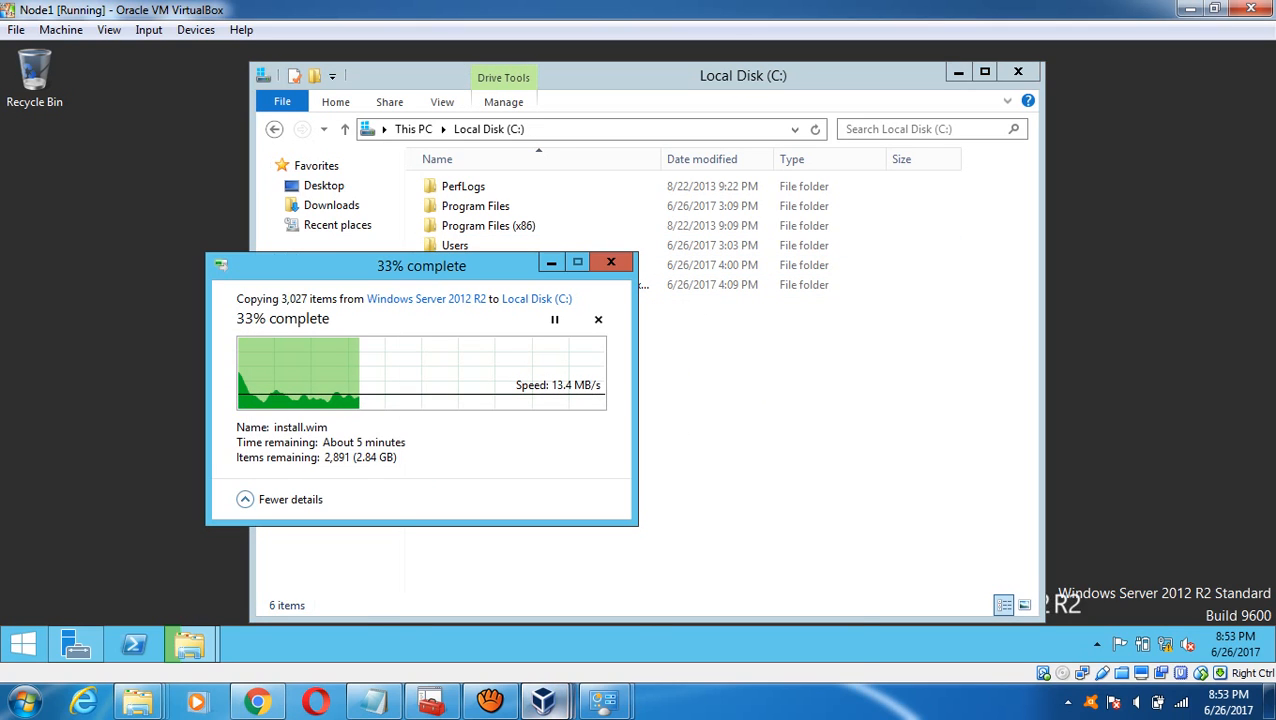
mouse_move(543, 700)
left_click(783, 612)
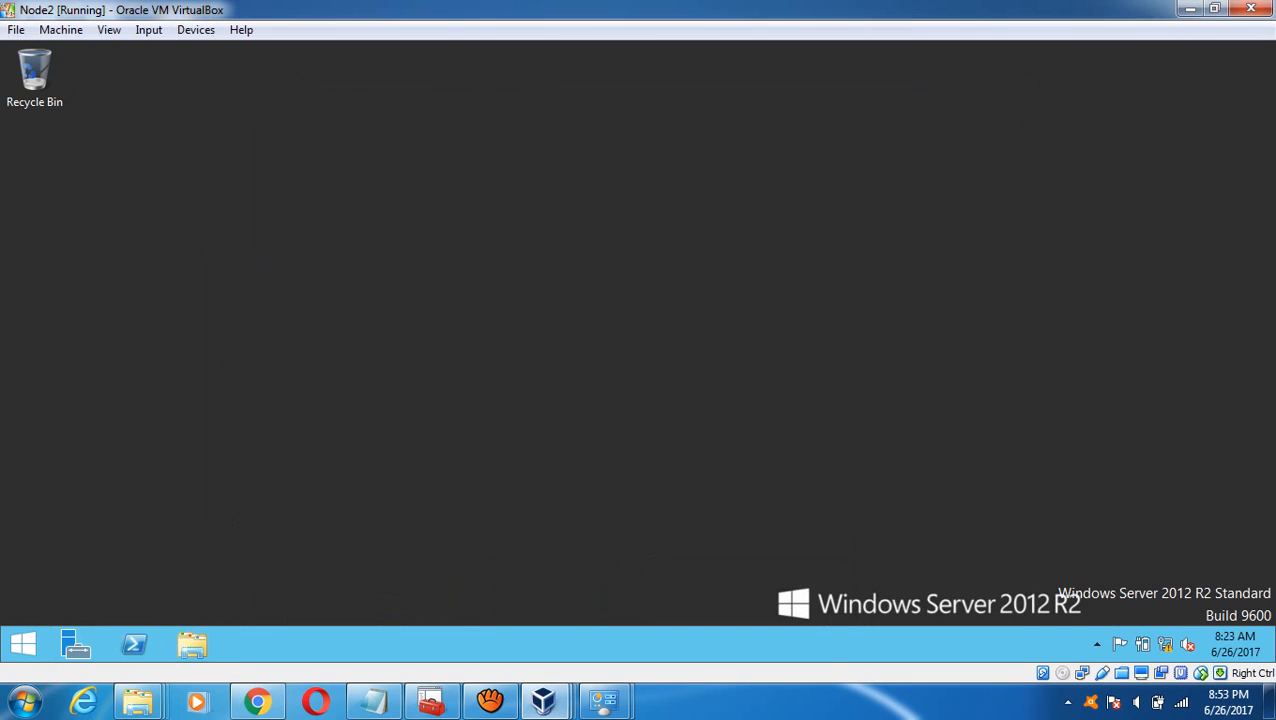
- On Node2, browse Software (E:) > Windows Server 2012 R2 to the extracted DVD folder
left_click(23, 644)
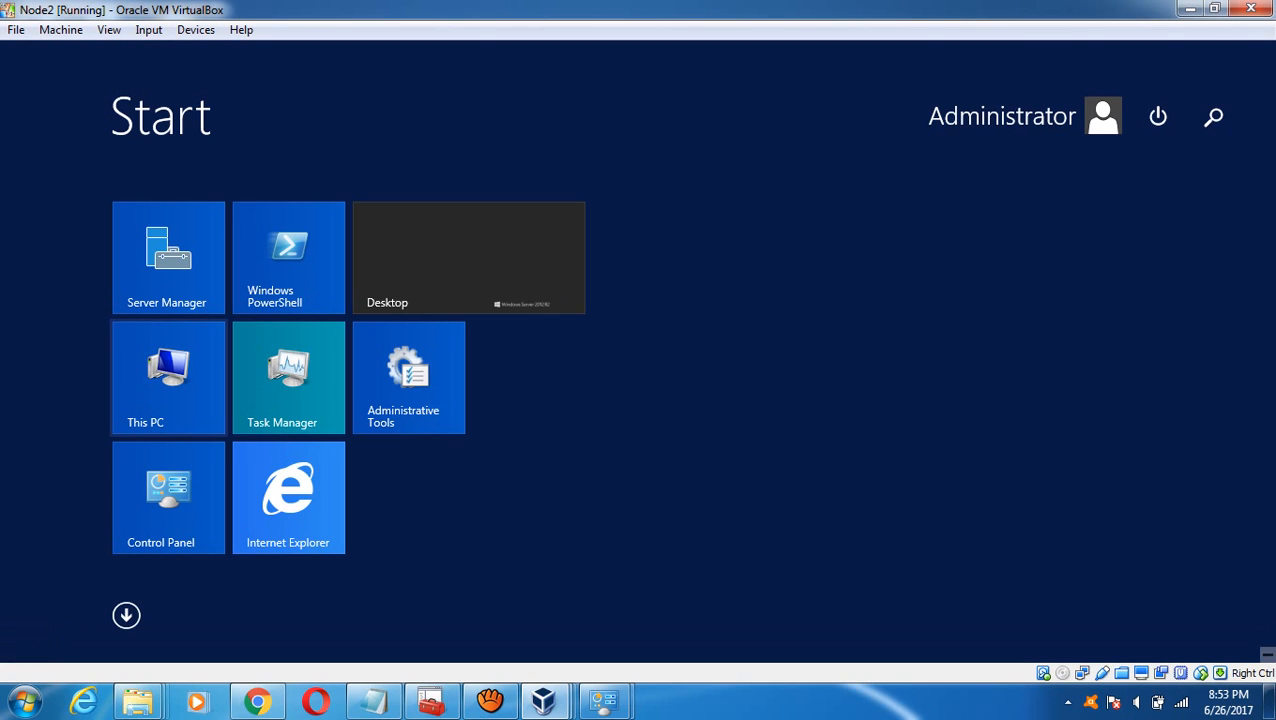
left_click(168, 378)
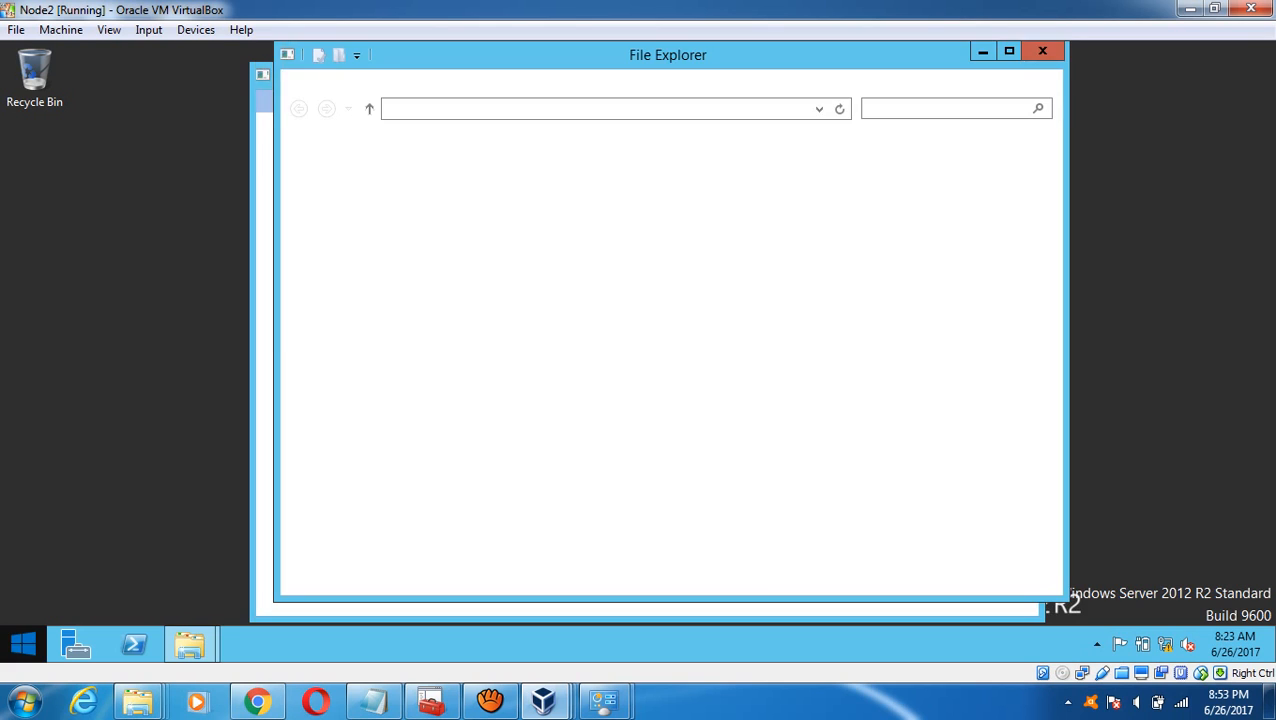
left_click(23, 644)
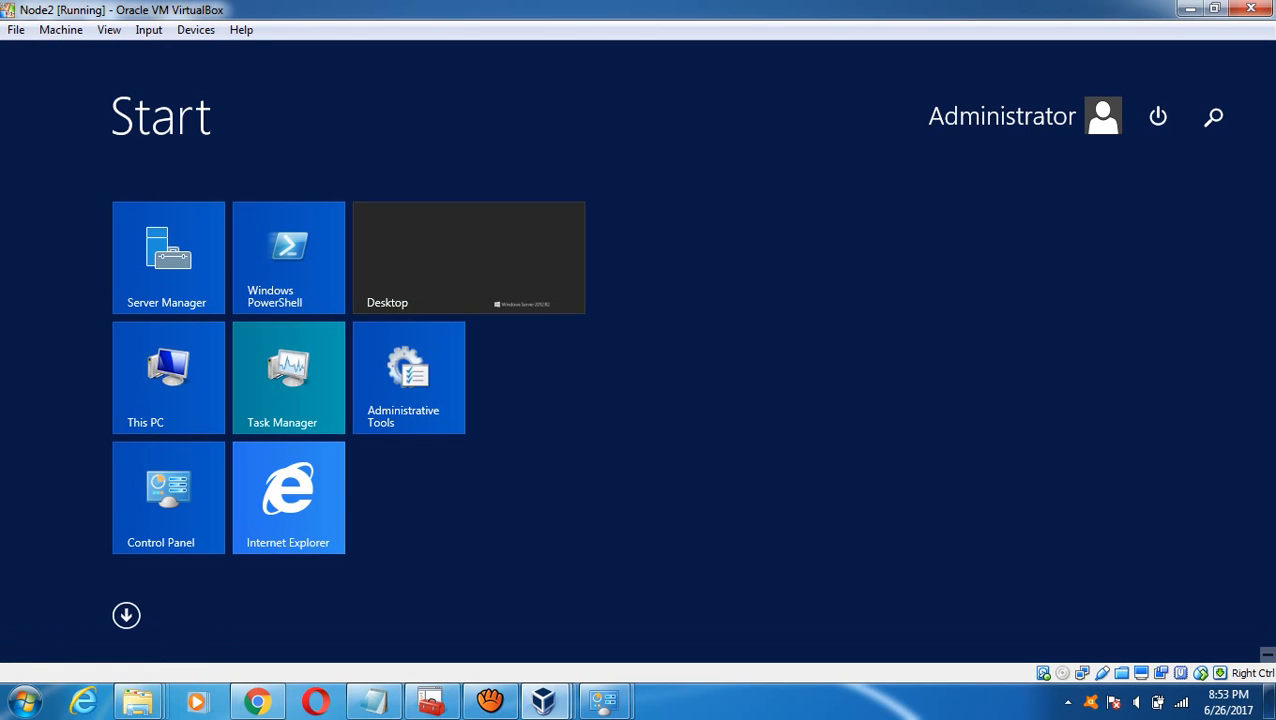
left_click(168, 378)
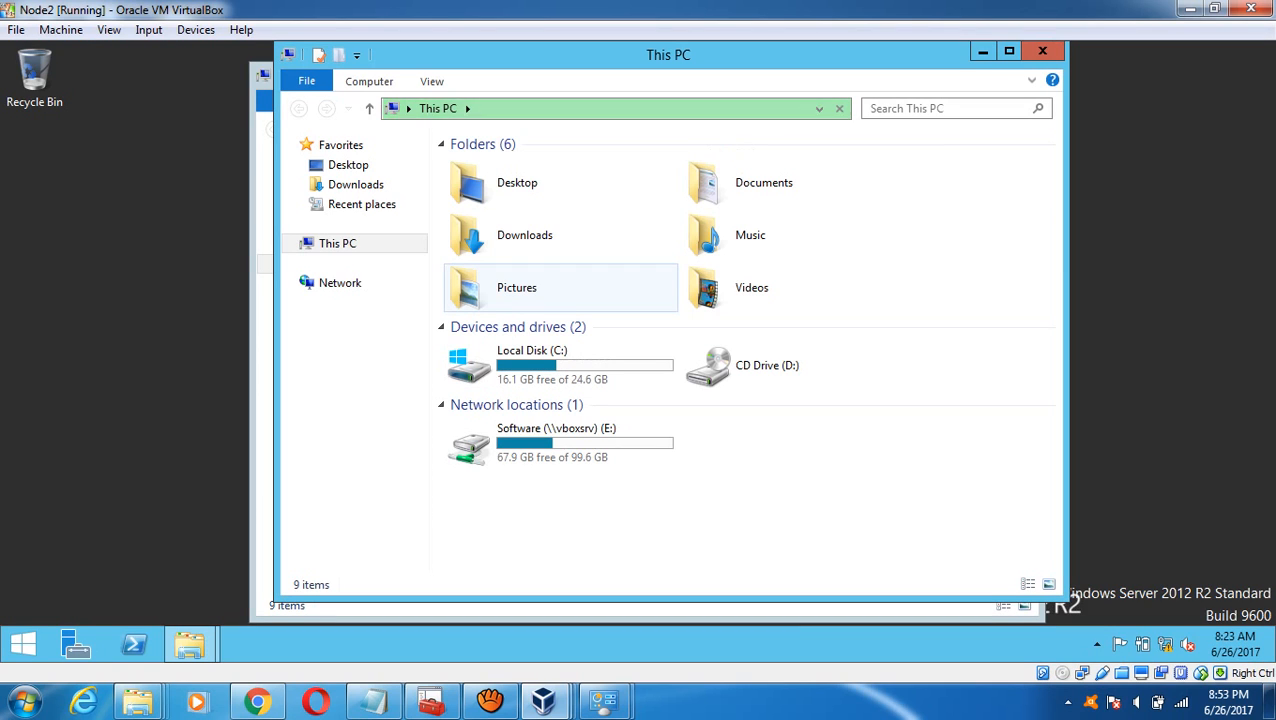
double_click(540, 440)
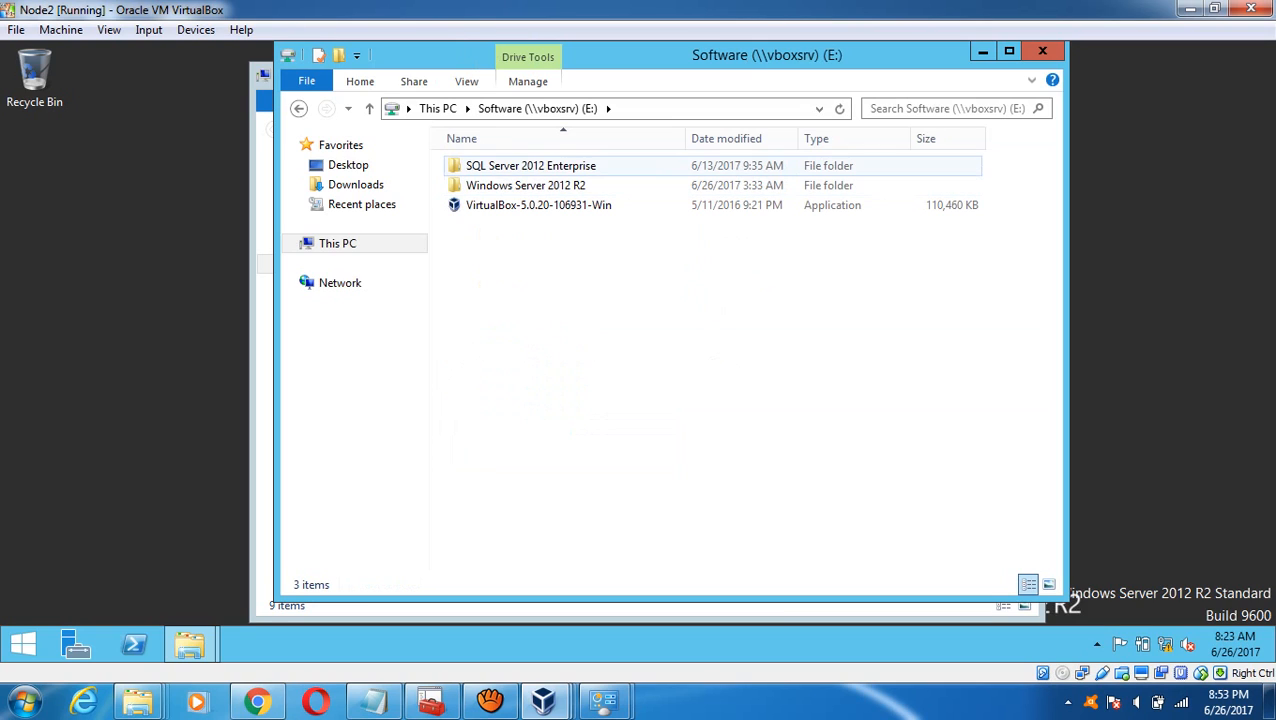
double_click(525, 185)
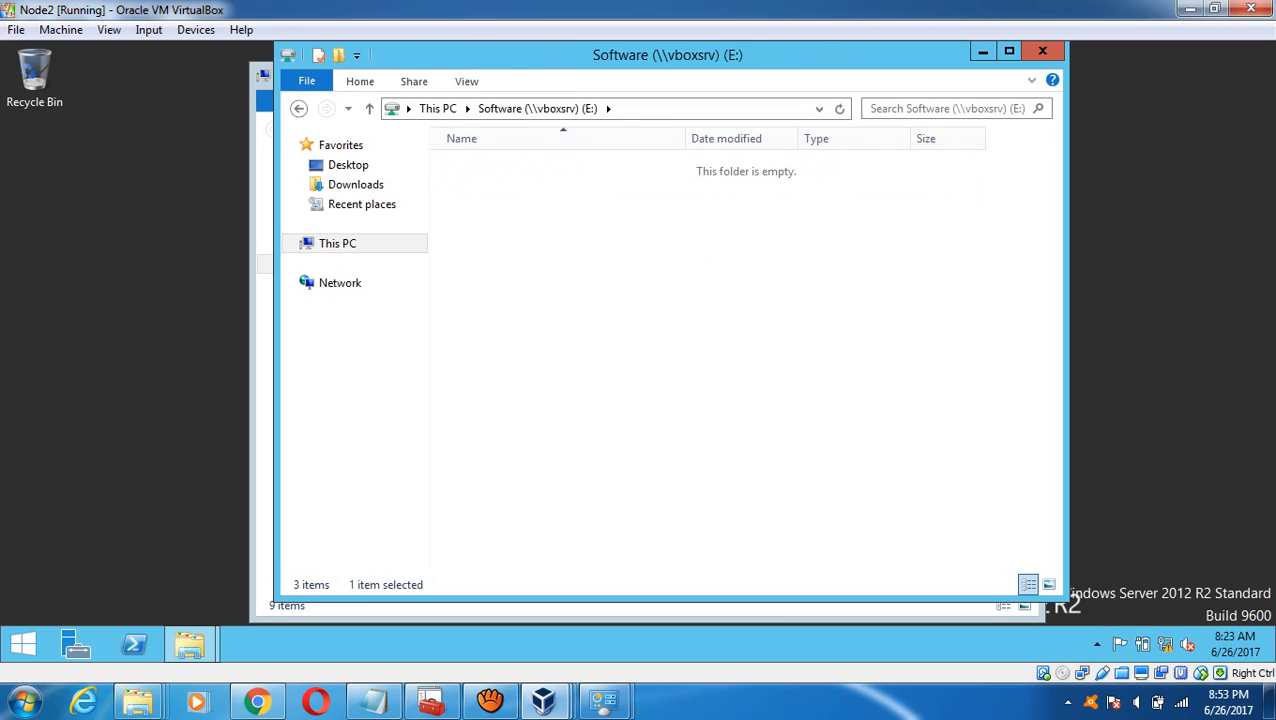
key("Down")
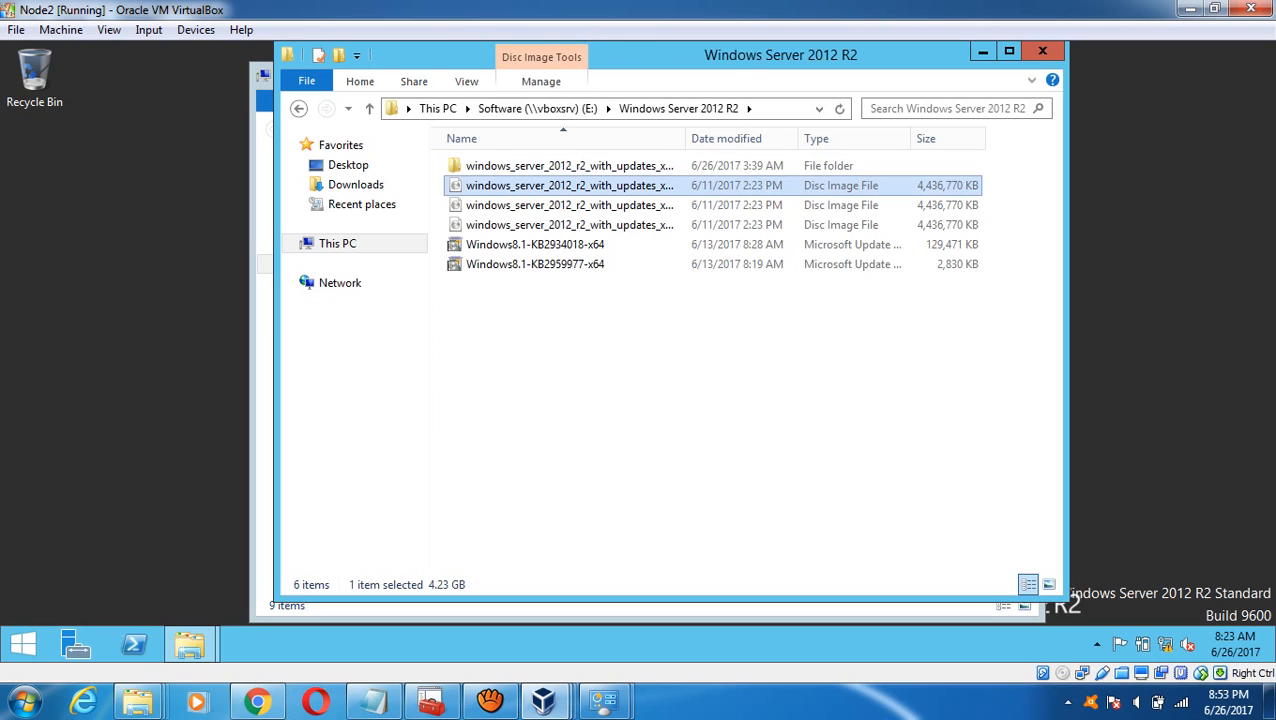
key("Up")
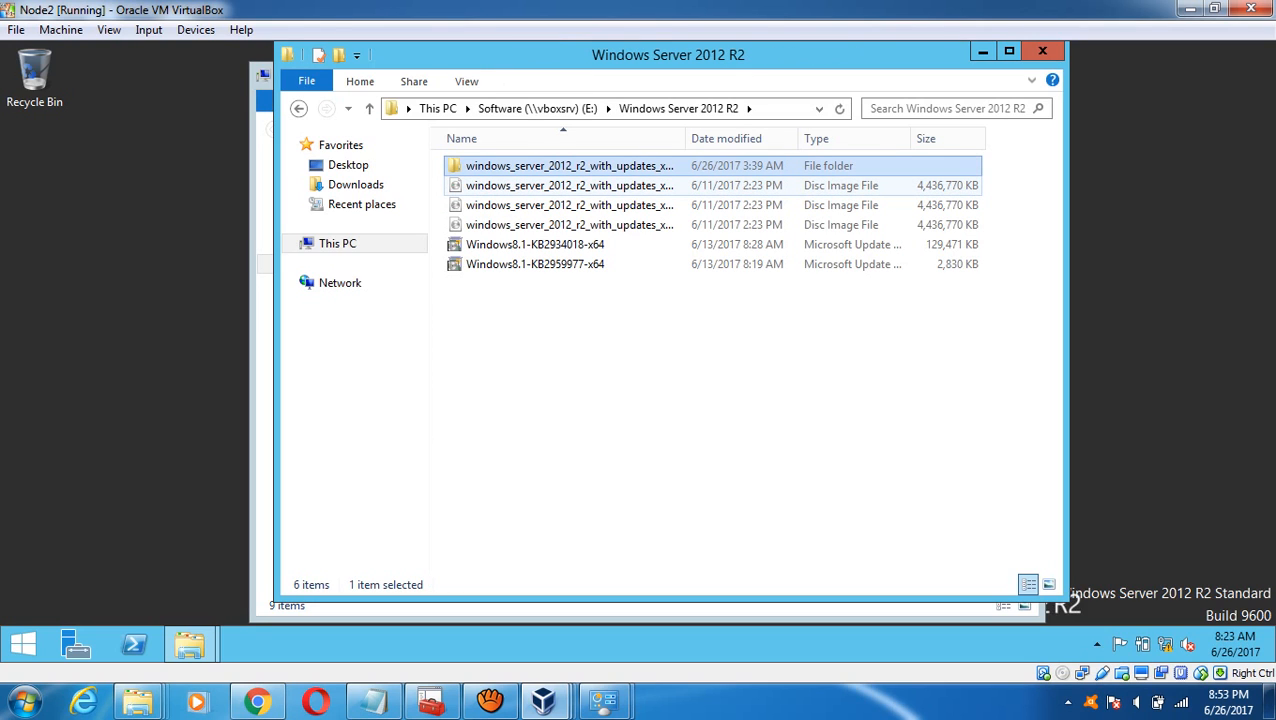
- Open Node2's Local Disk (C:) and start copying the installation media folder into it
left_click(438, 109)
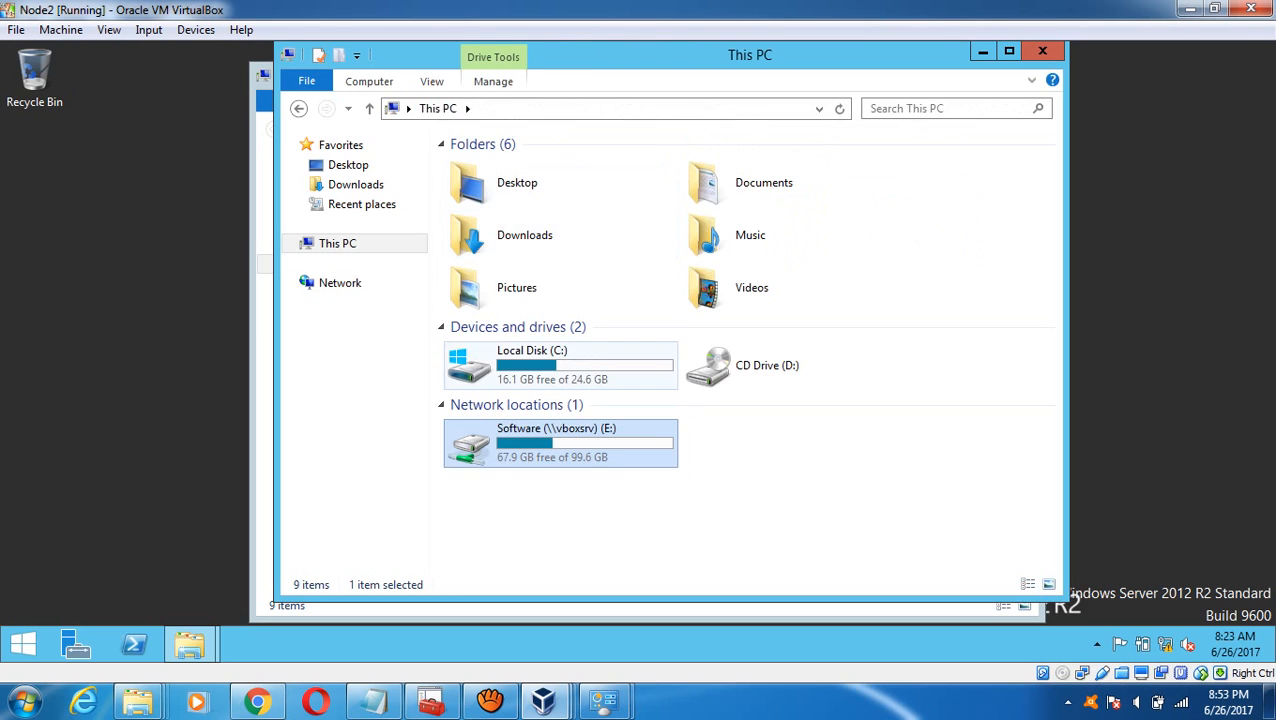
double_click(530, 364)
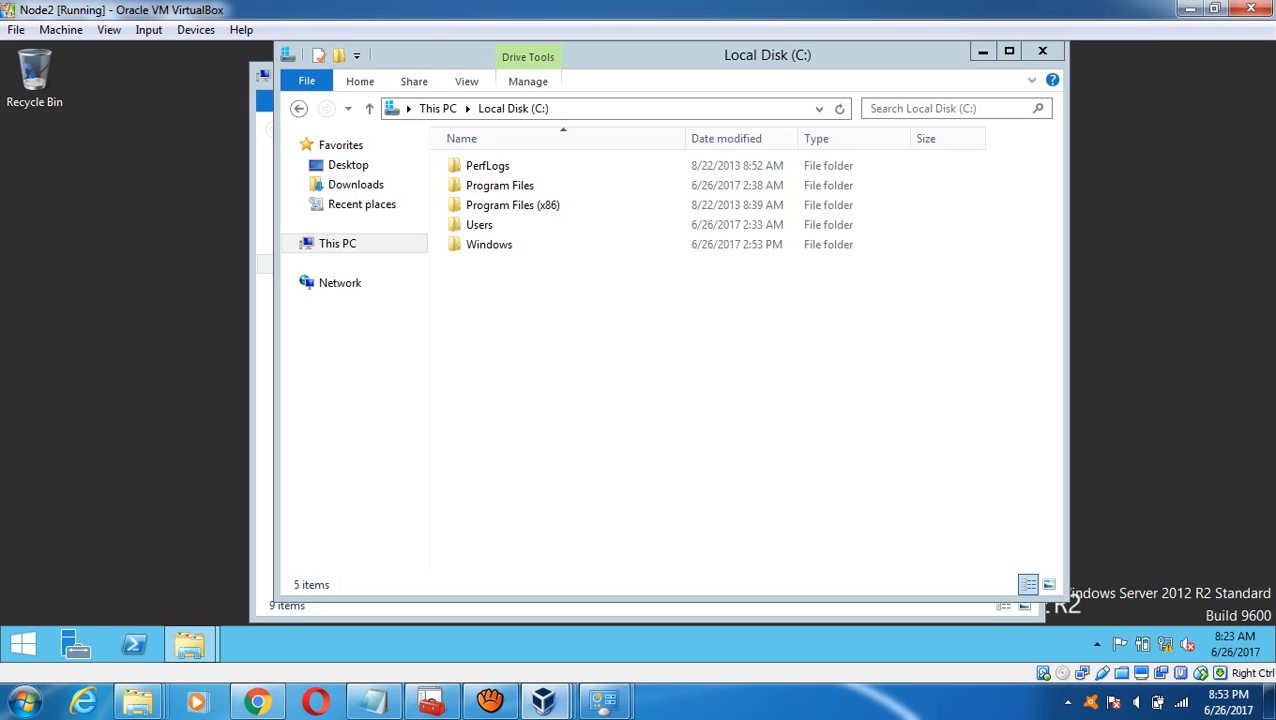
left_click(490, 700)
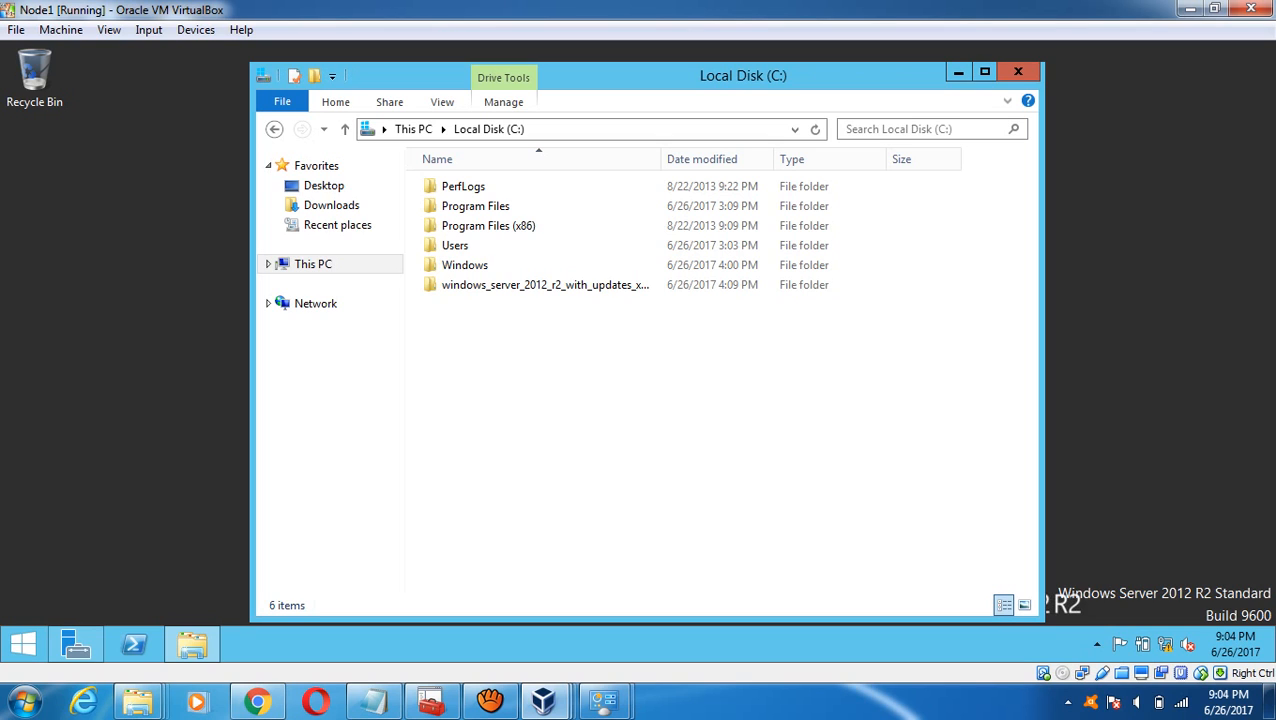
- Check Node2's copy progress, then return to Node1 and open Windows PowerShell over Server Manager
mouse_move(543, 700)
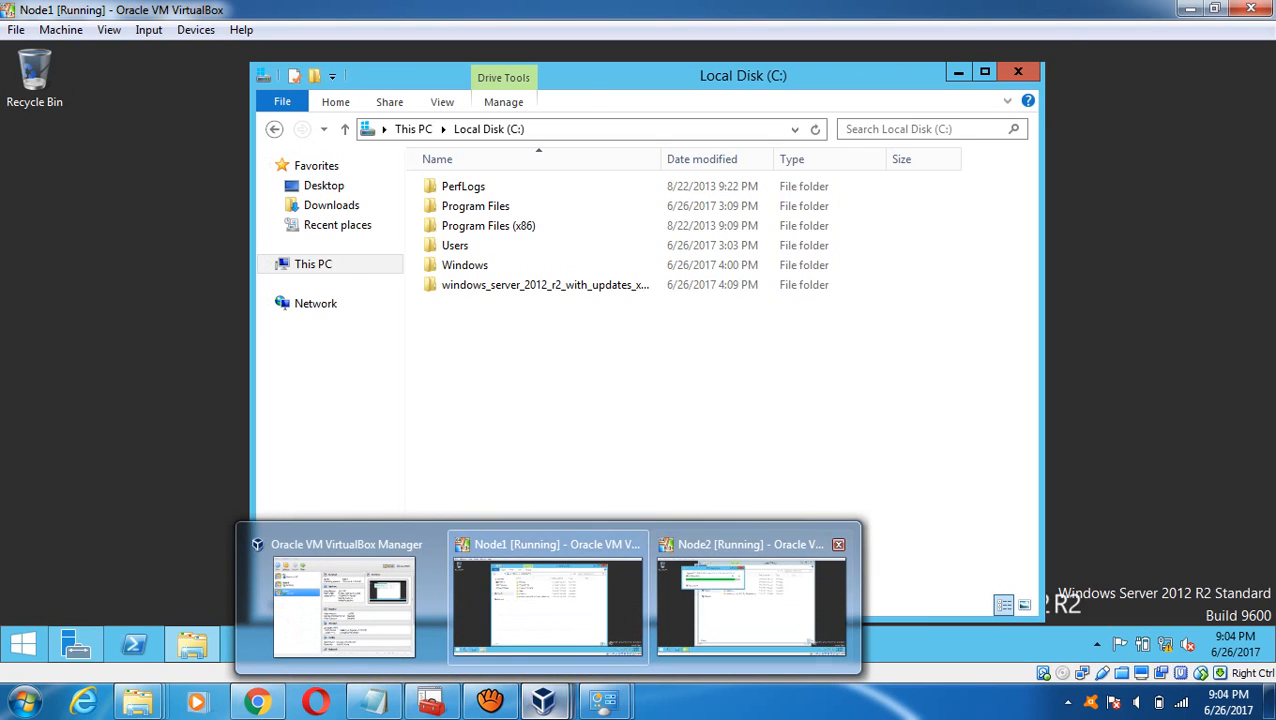
left_click(750, 600)
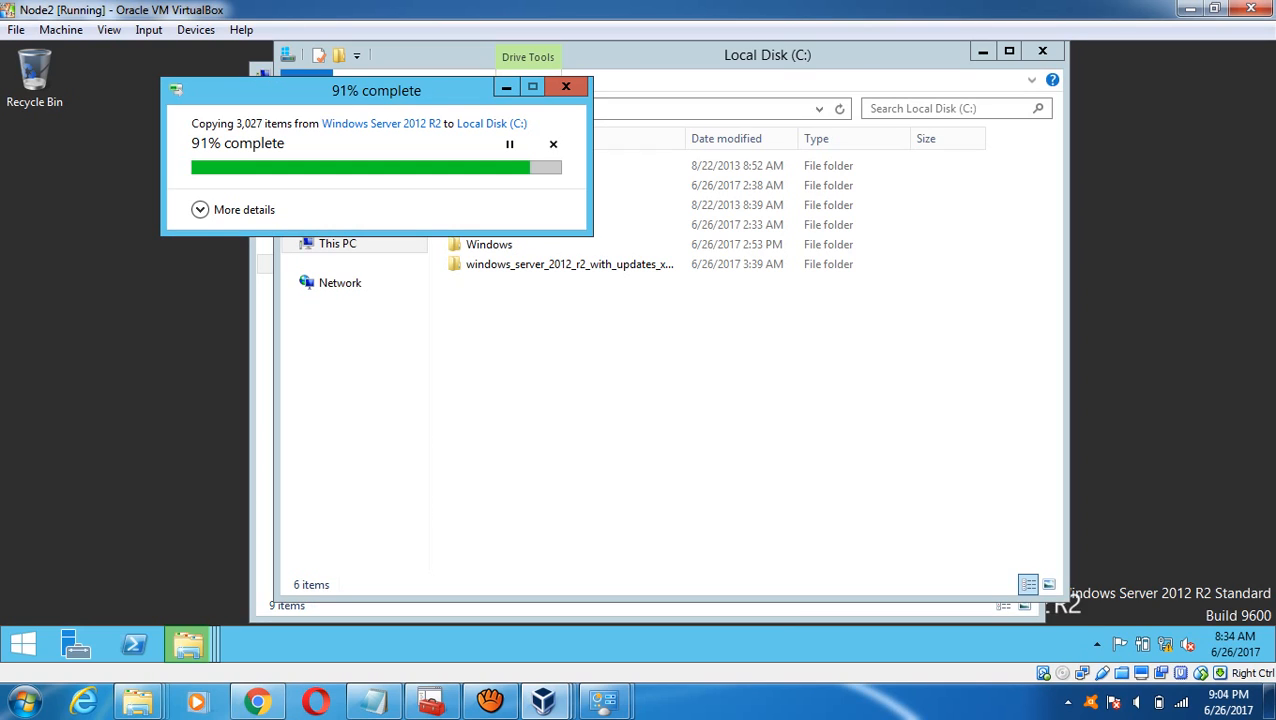
mouse_move(543, 700)
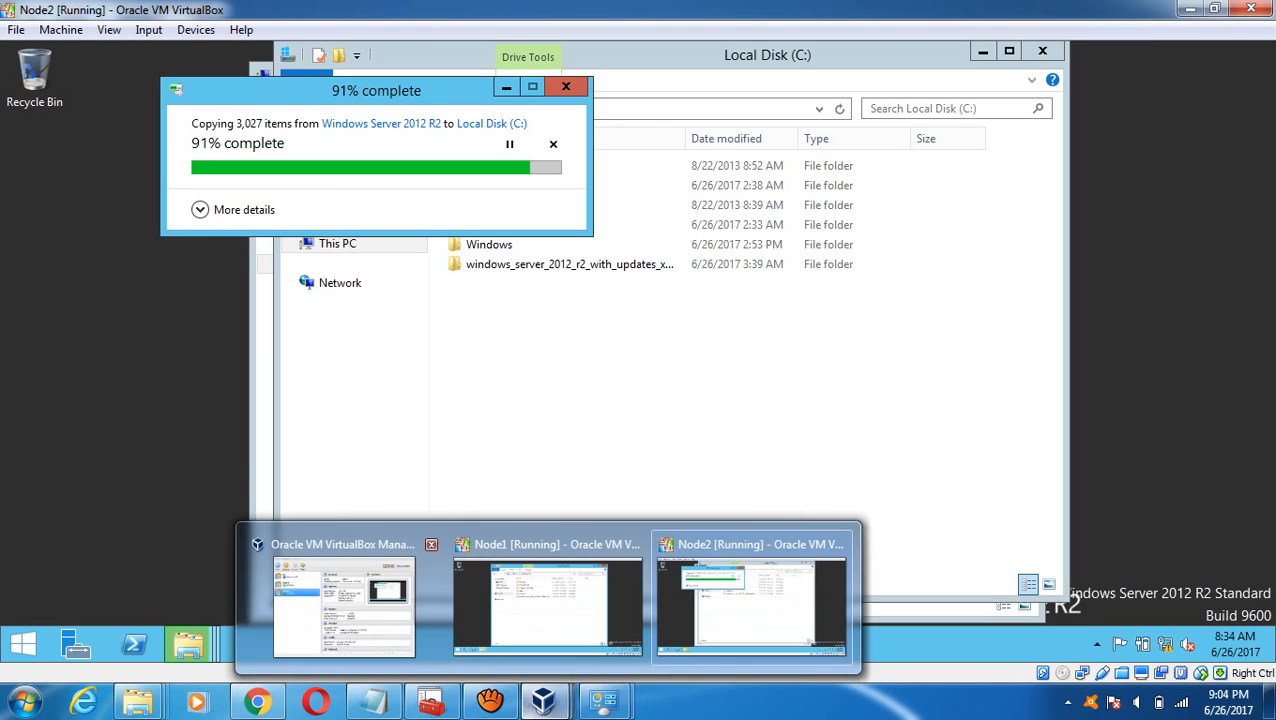
left_click(545, 600)
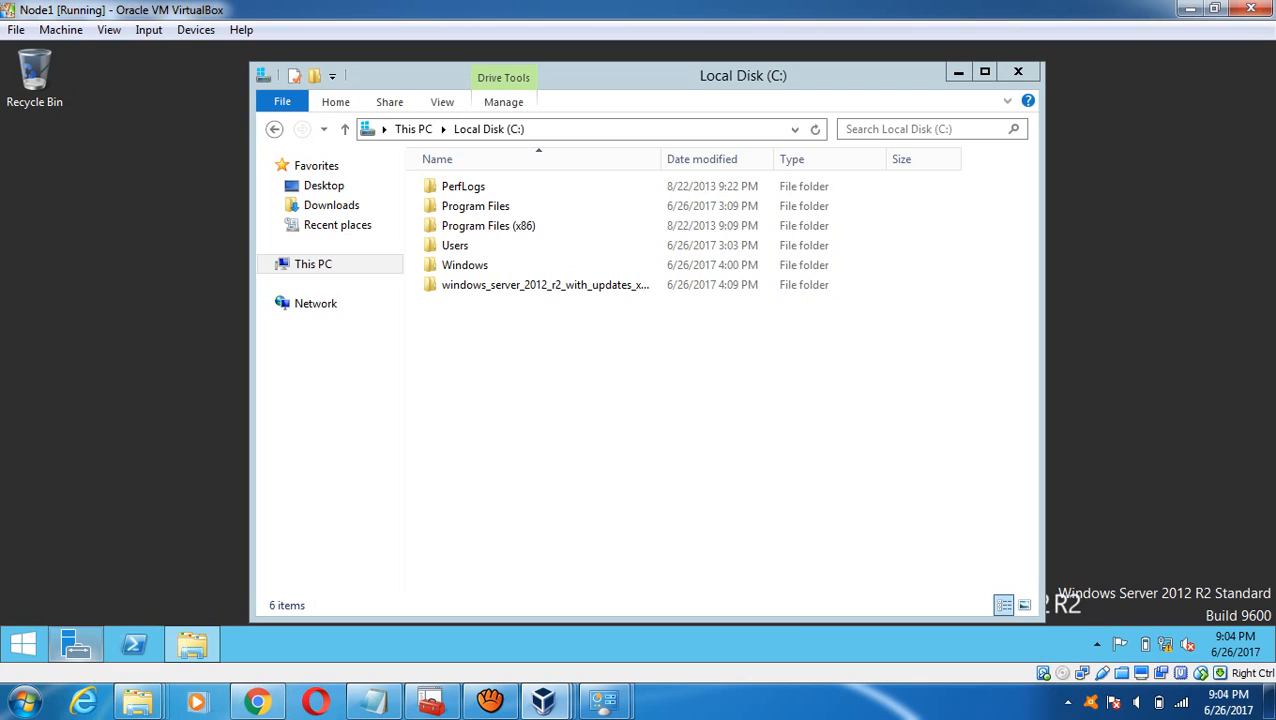
left_click(75, 644)
left_click(134, 644)
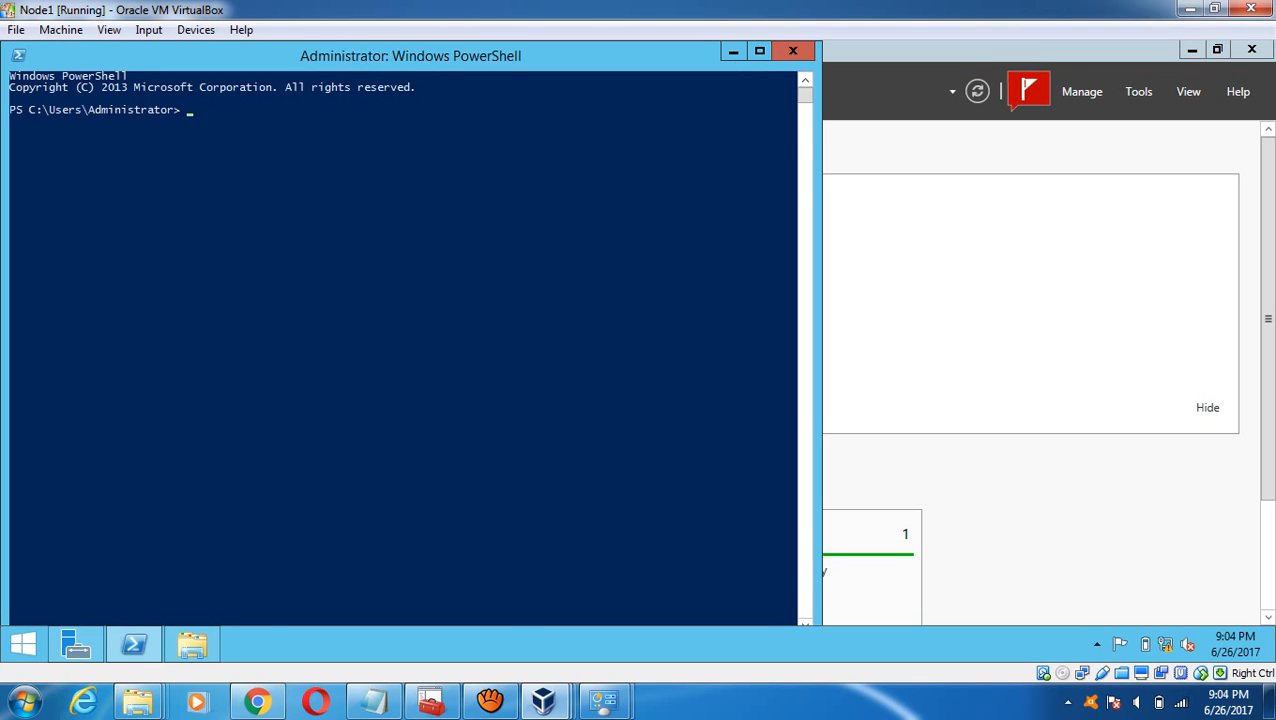
- Close PowerShell and run Add Roles and Features on Node1, ticking .NET Framework 3.5 Features
left_click(793, 50)
left_click(512, 269)
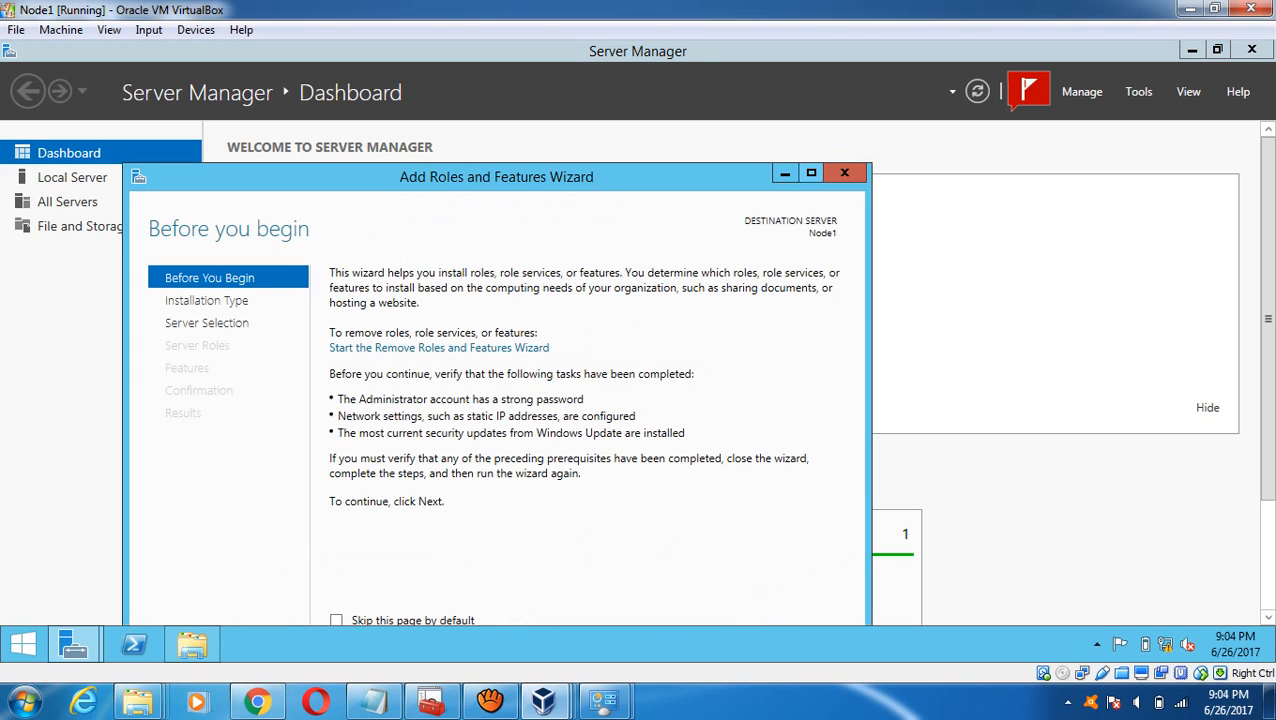
left_click(811, 173)
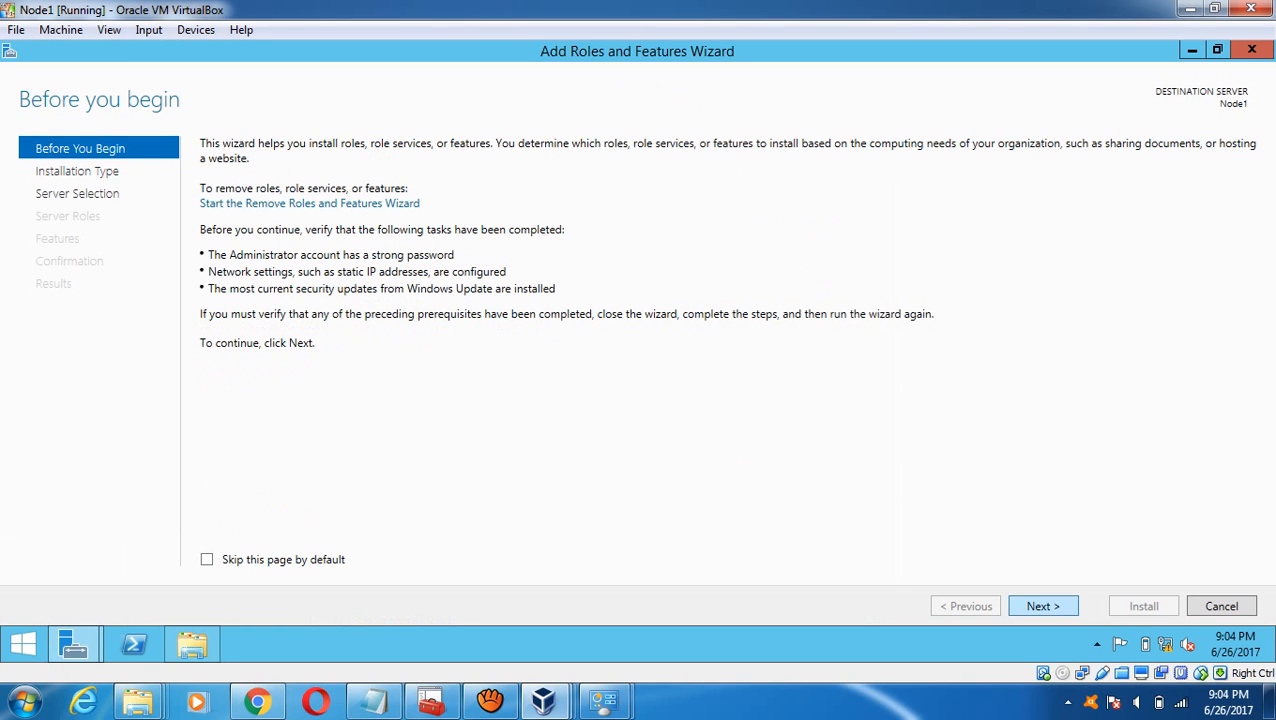
left_click(1043, 606)
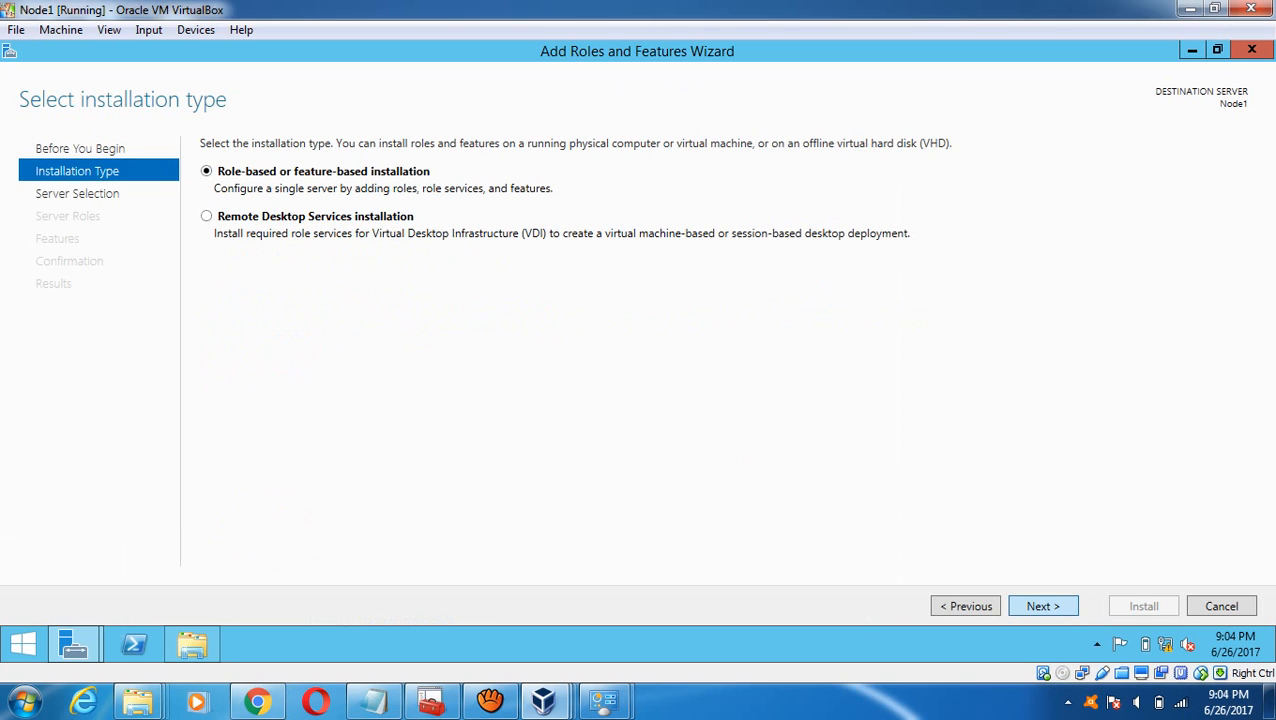
left_click(1043, 606)
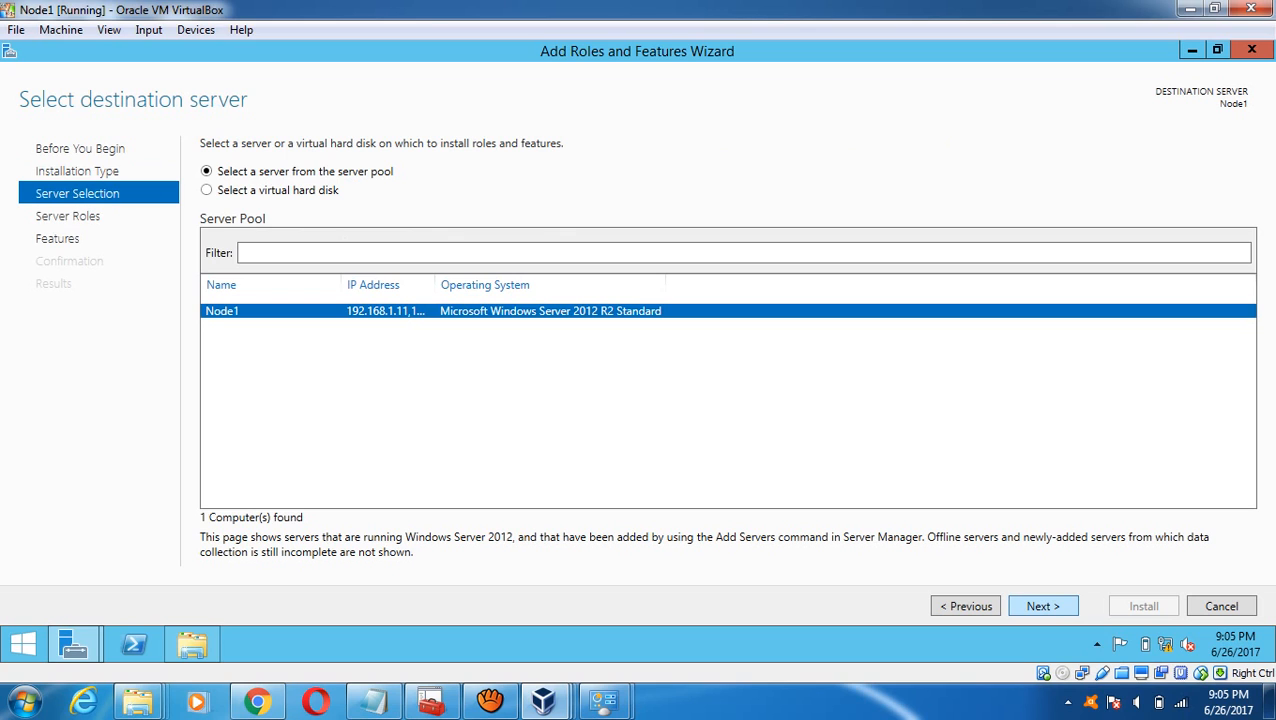
left_click(1043, 606)
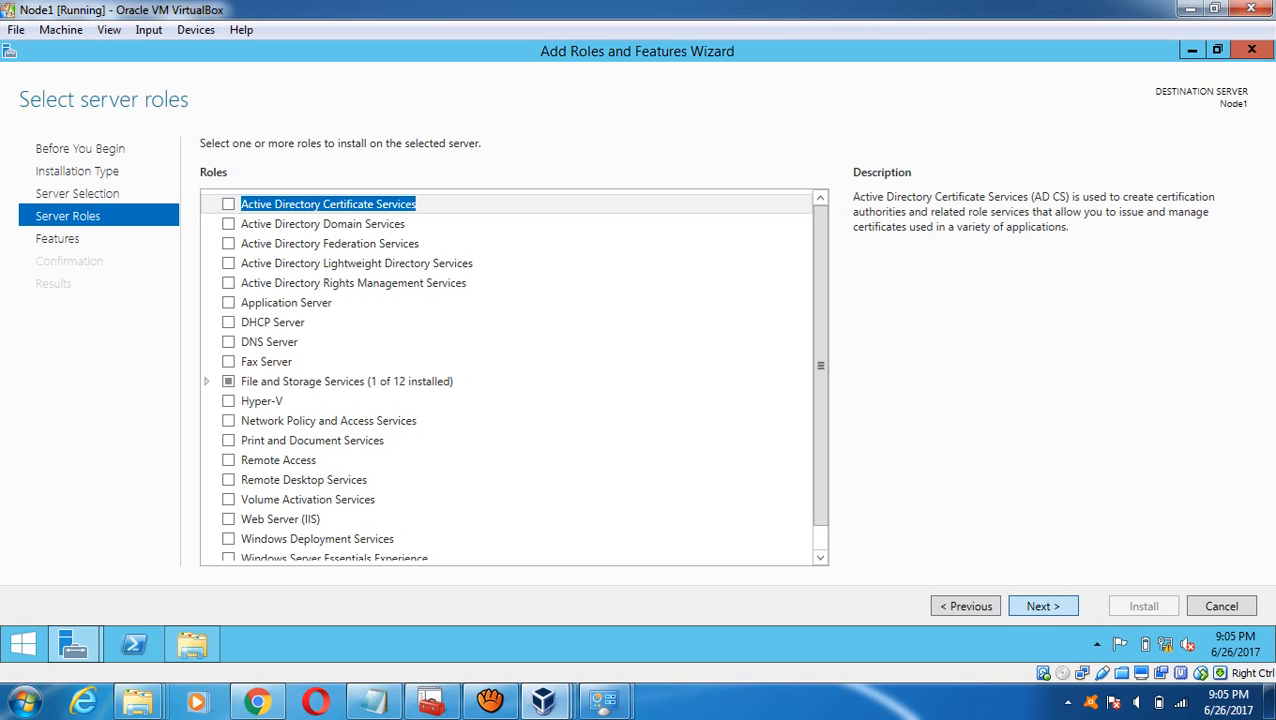
left_click(1043, 606)
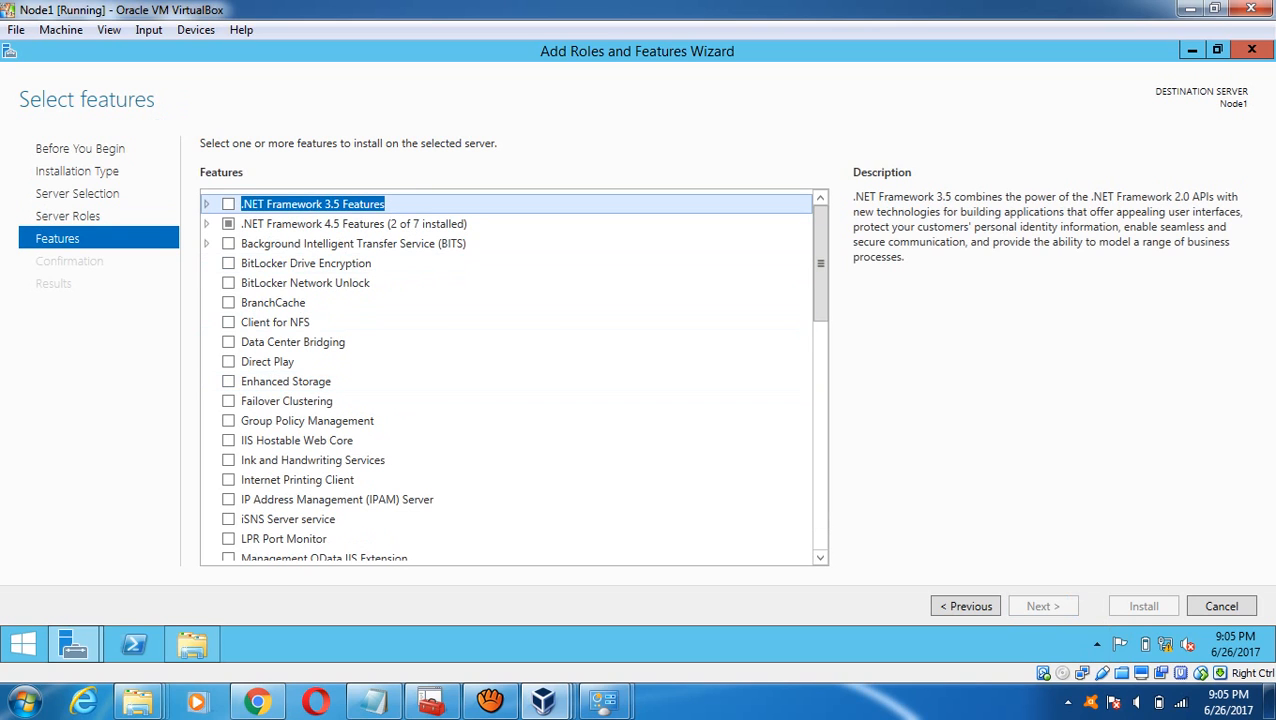
left_click(228, 204)
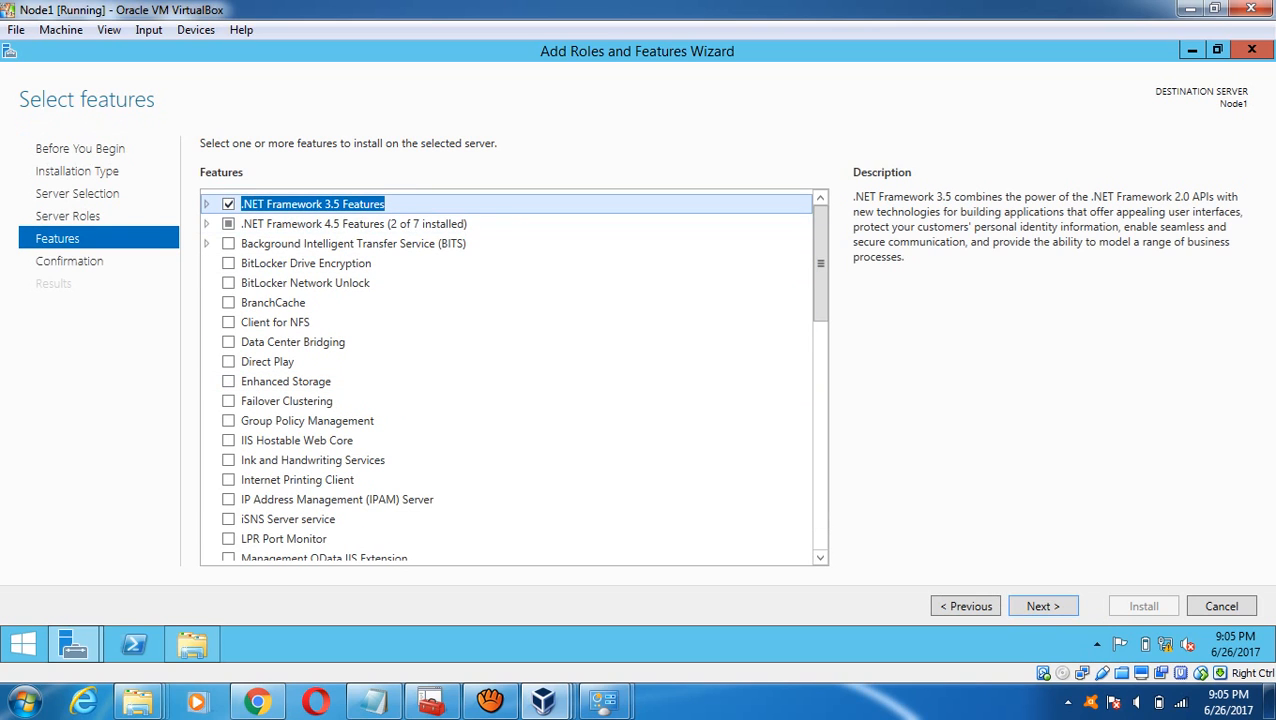
left_click_drag(820, 263, 820, 491)
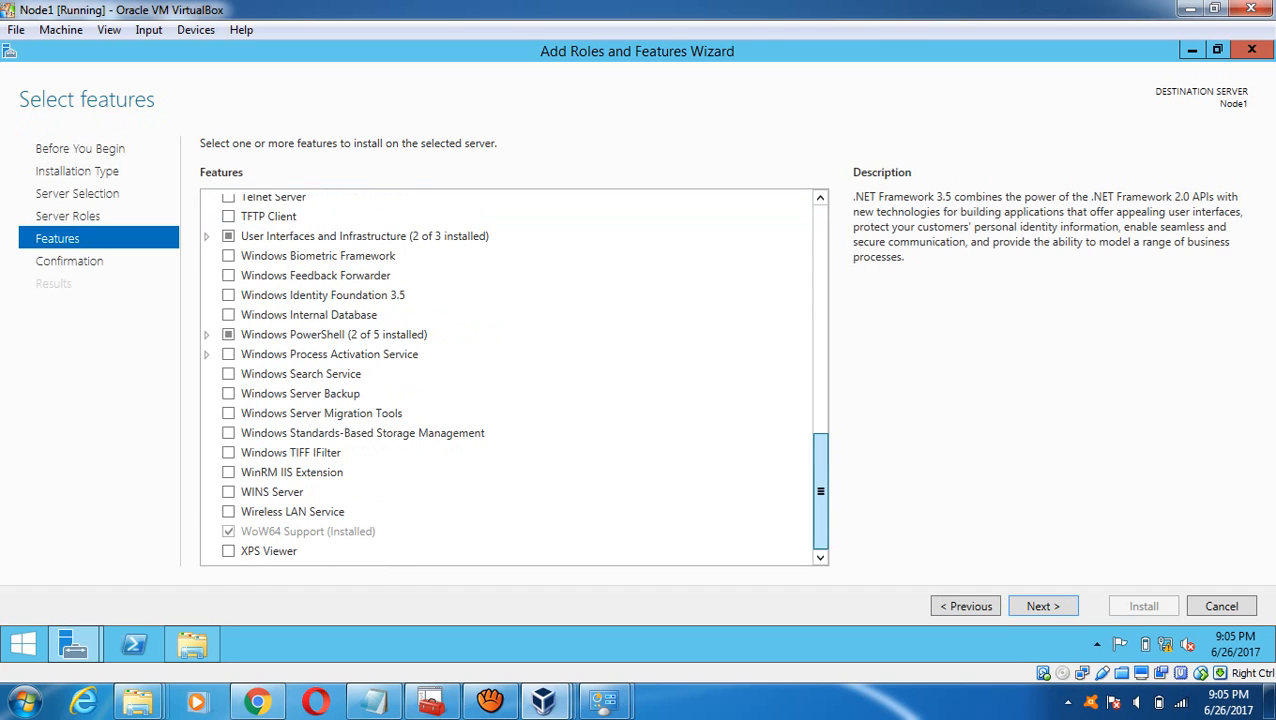
left_click(1043, 606)
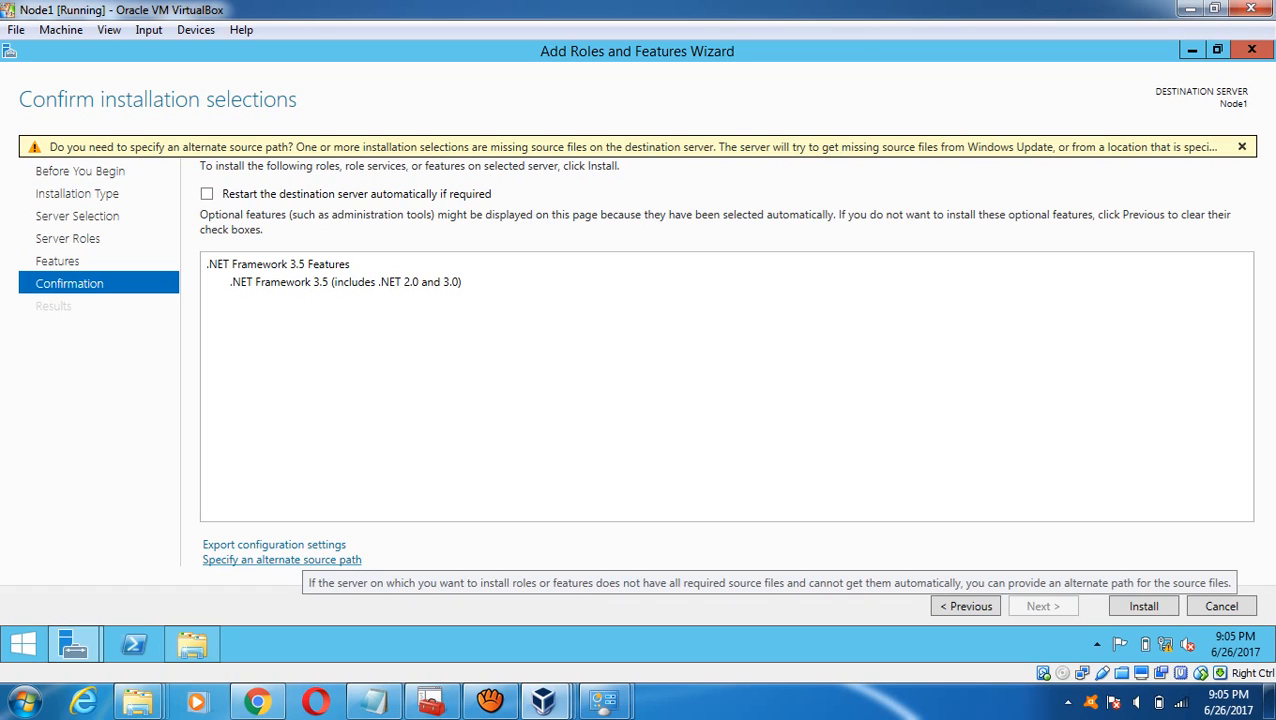
- Open the alternate source path option and locate C:\windows_server_2012_r2_with_updates_x64_dvd\sources\sxs in Explorer
left_click(282, 559)
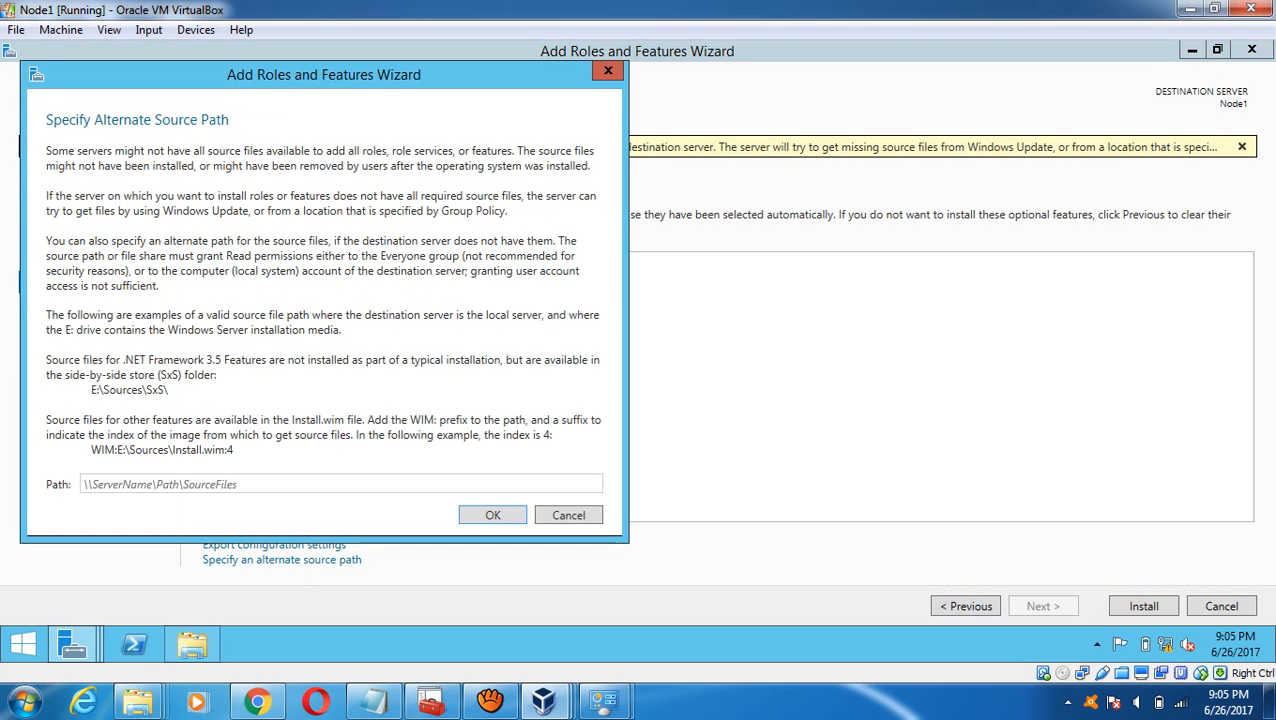
left_click(192, 645)
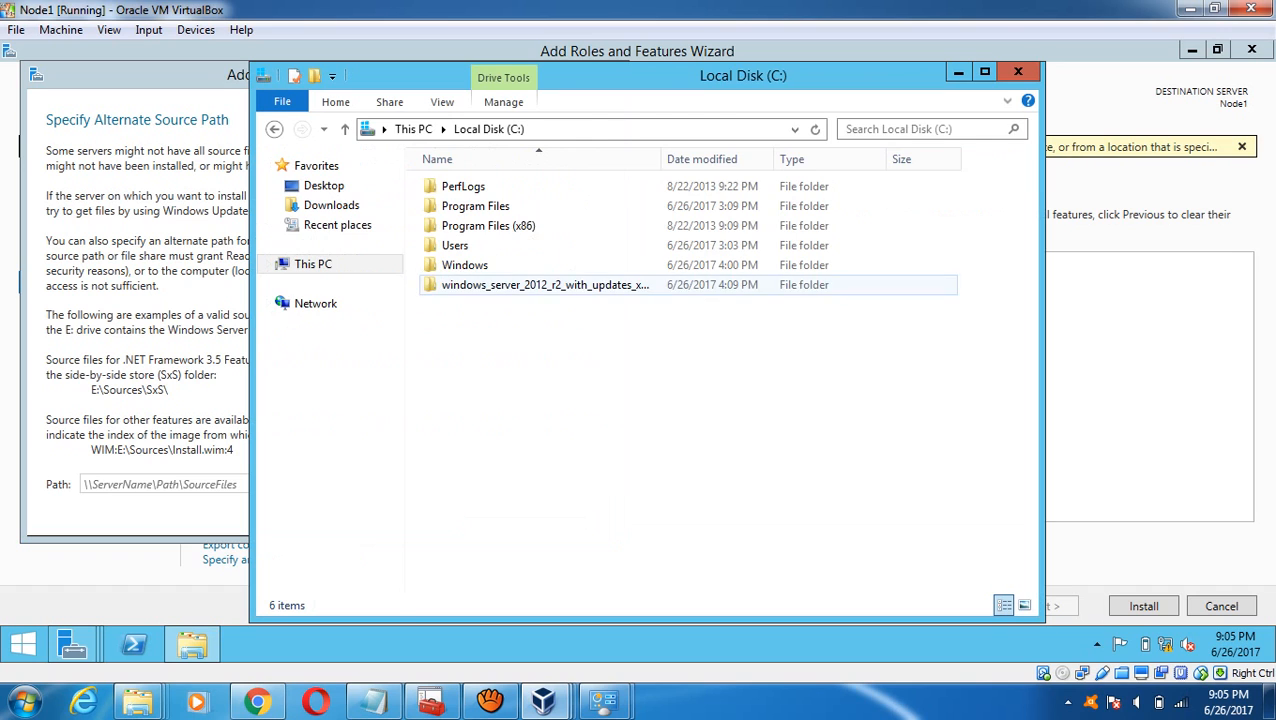
double_click(545, 285)
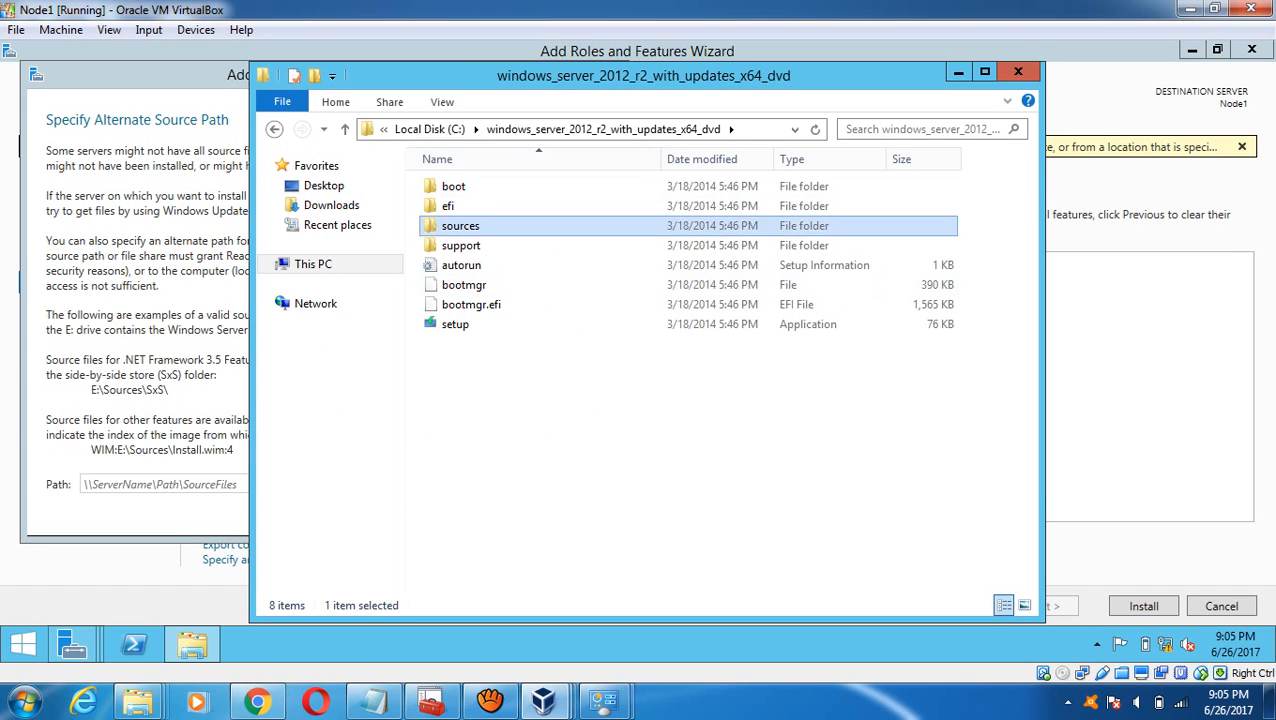
double_click(460, 225)
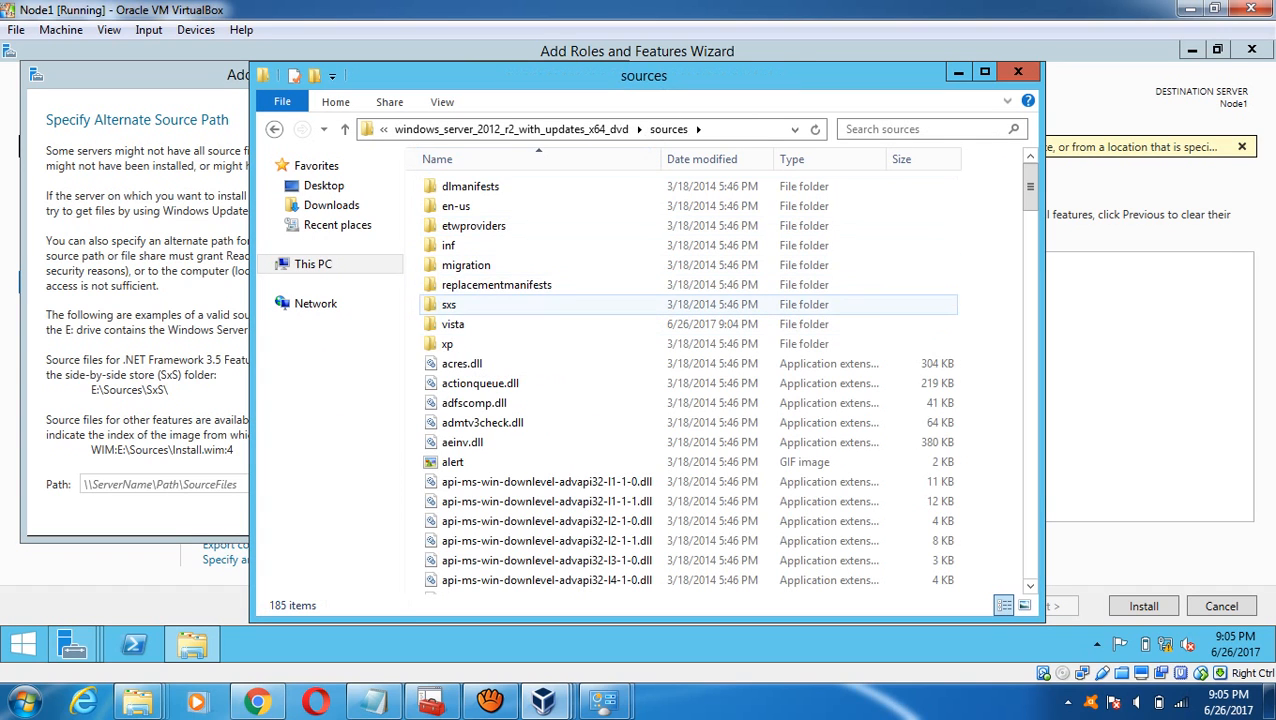
left_click(456, 305)
double_click(456, 305)
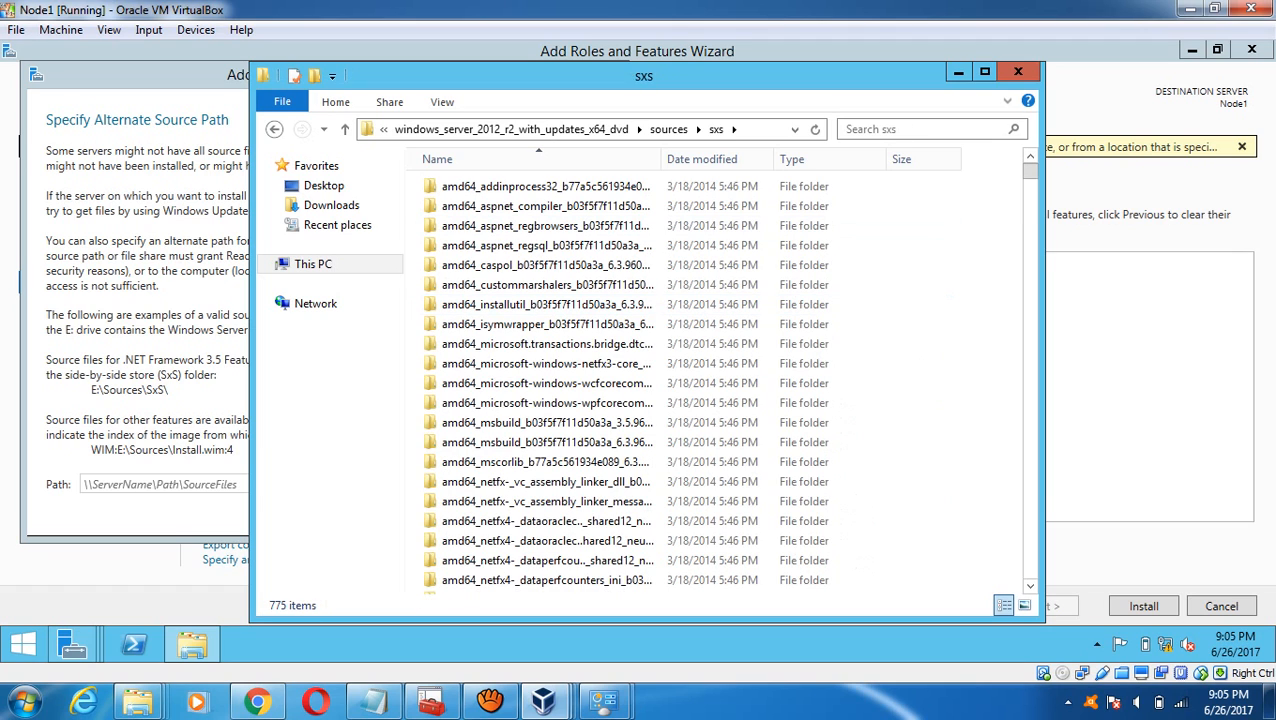
left_click(765, 130)
key("ctrl+c")
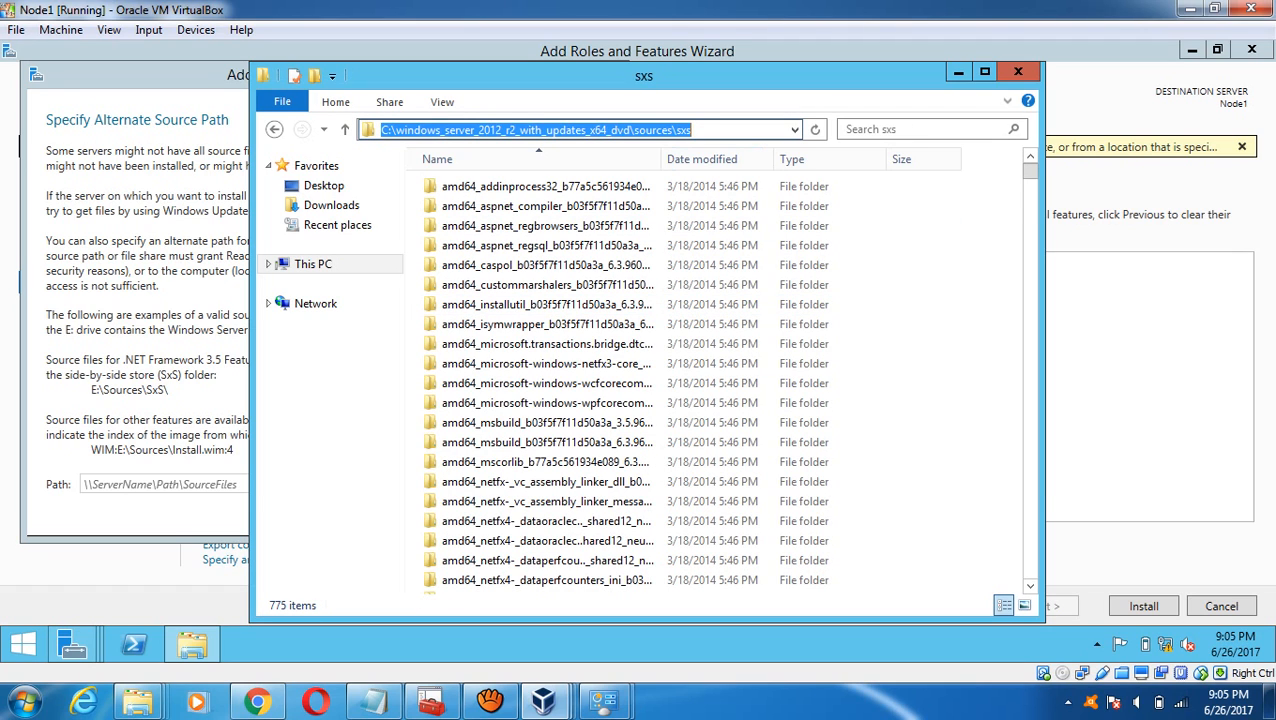
- Paste the sxs path as the alternate source and start the .NET Framework 3.5 install
left_click(165, 484)
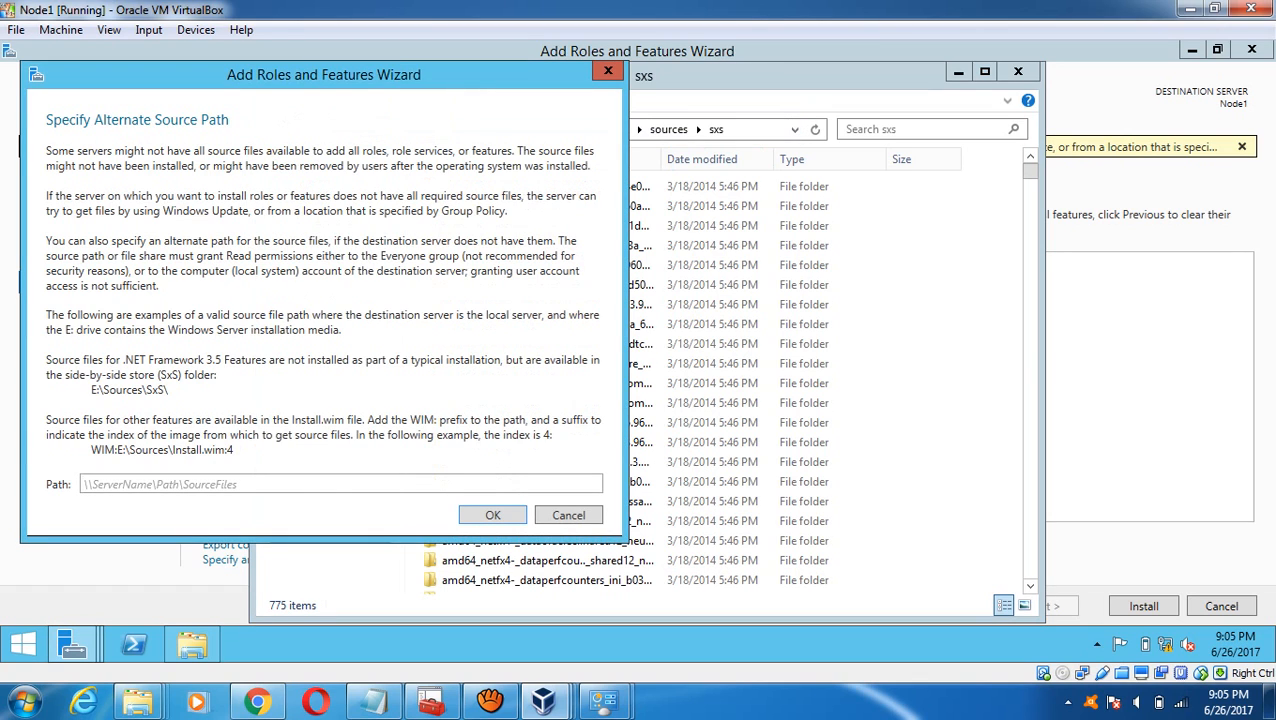
key("ctrl+v")
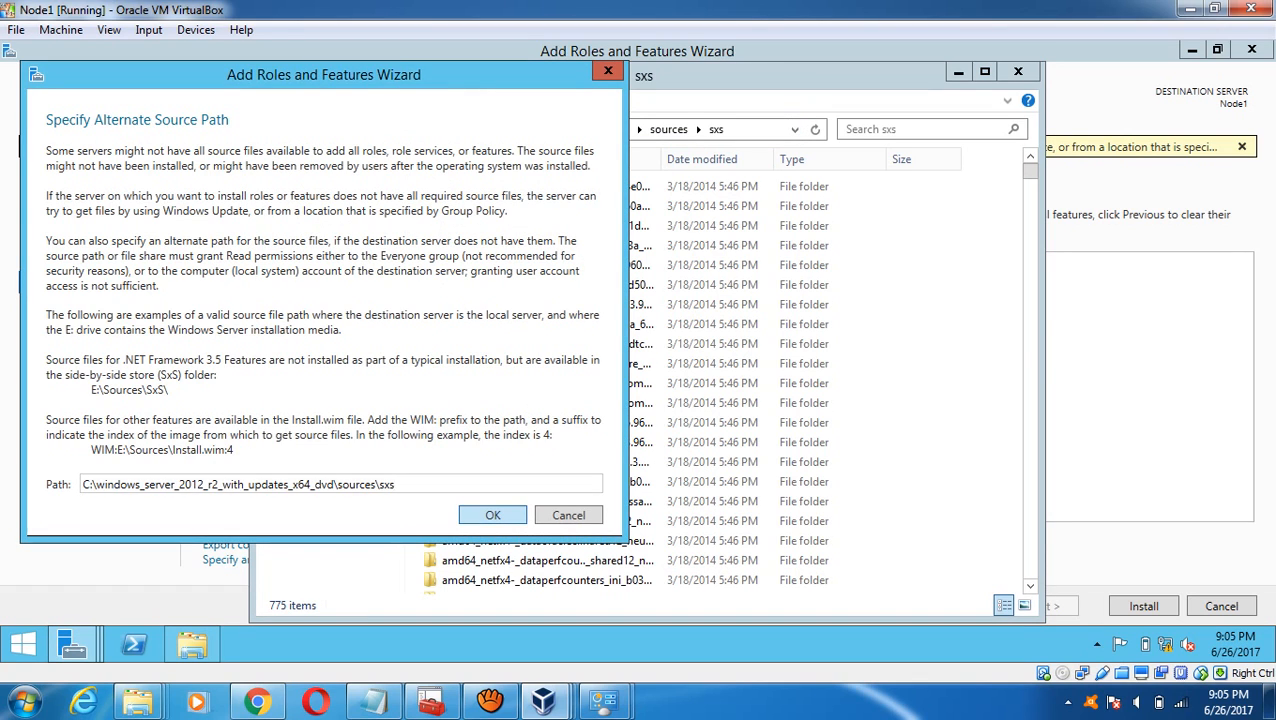
key("Return")
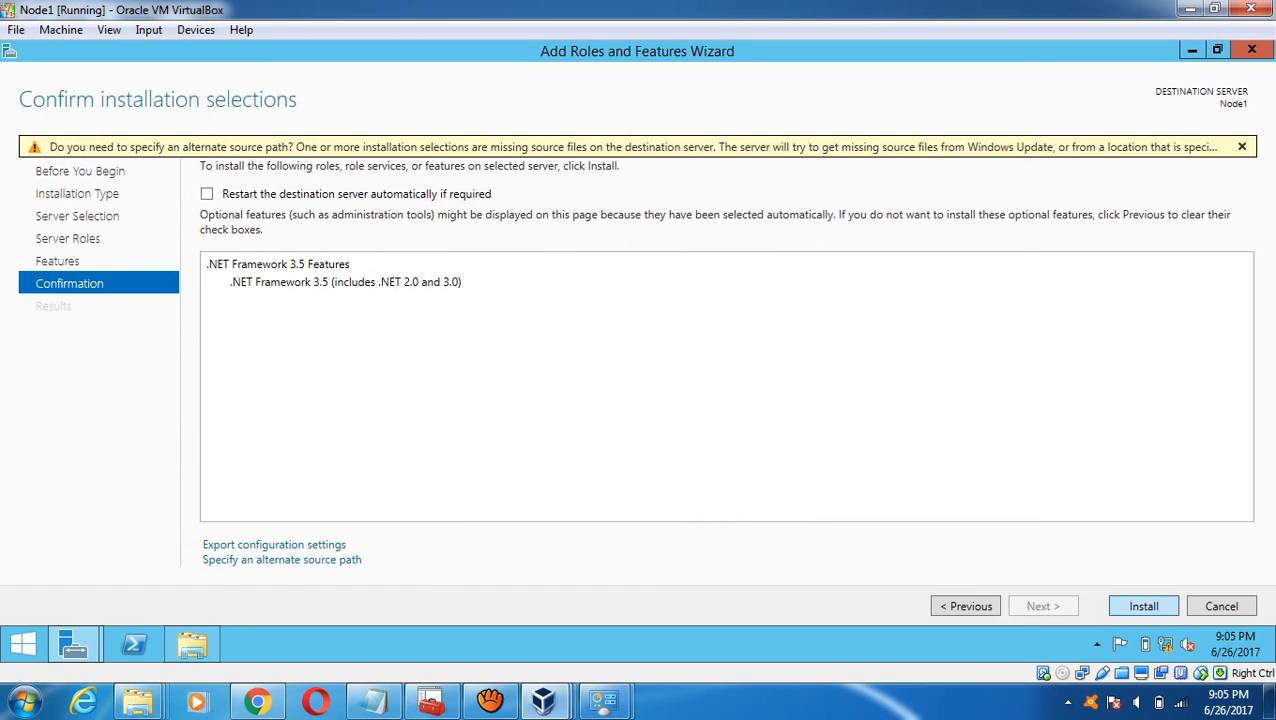
left_click(1144, 606)
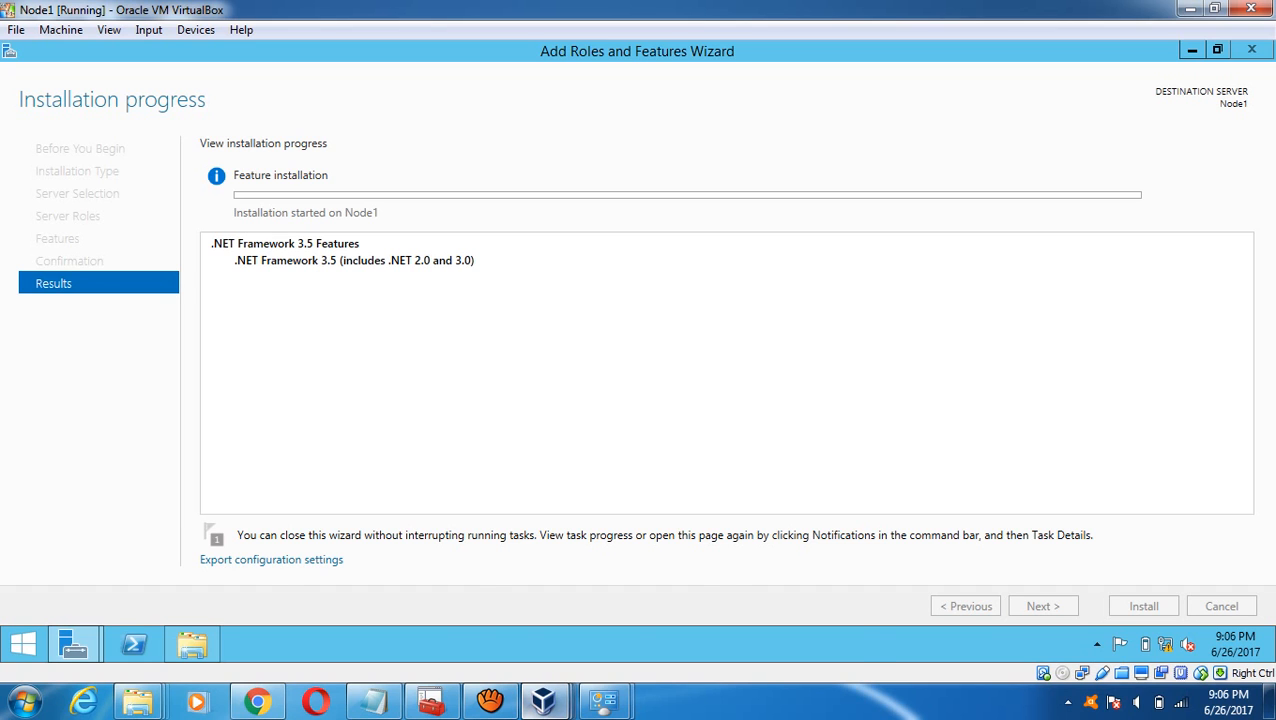
- On Node2, launch Server Manager, open the copied media's sources folder on C:, then minimise Explorer
mouse_move(546, 700)
left_click(760, 580)
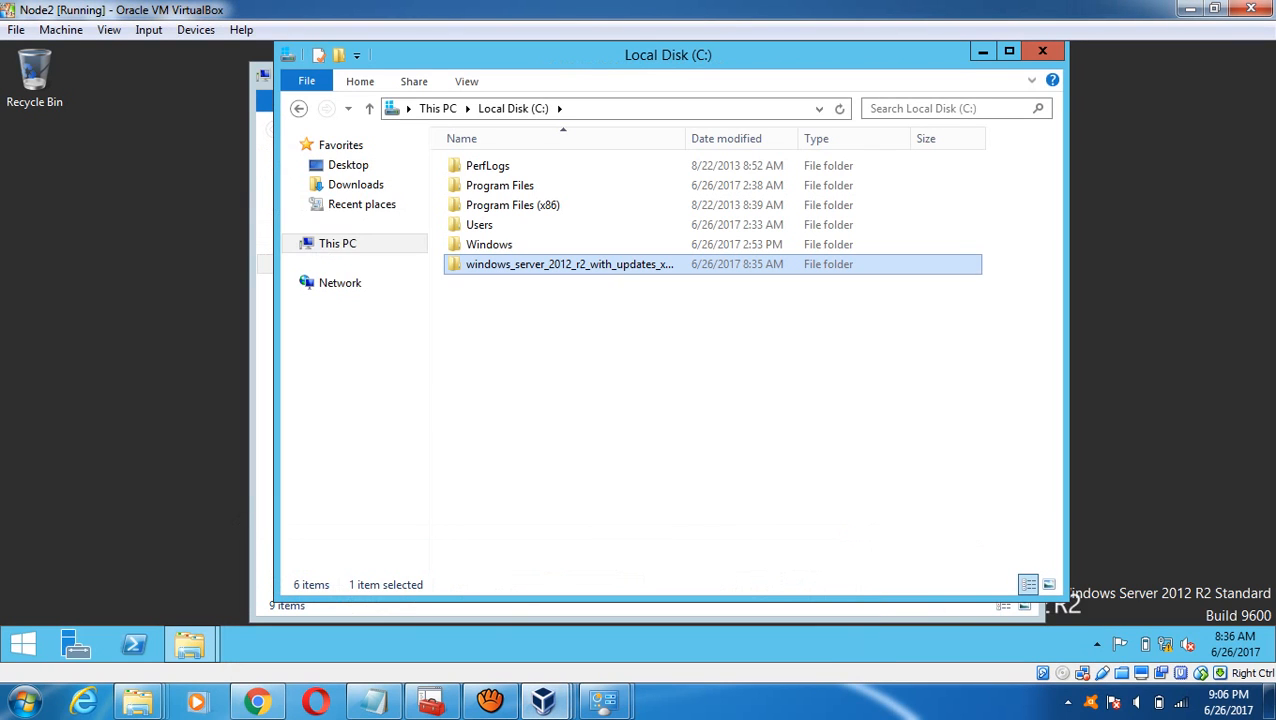
left_click(76, 645)
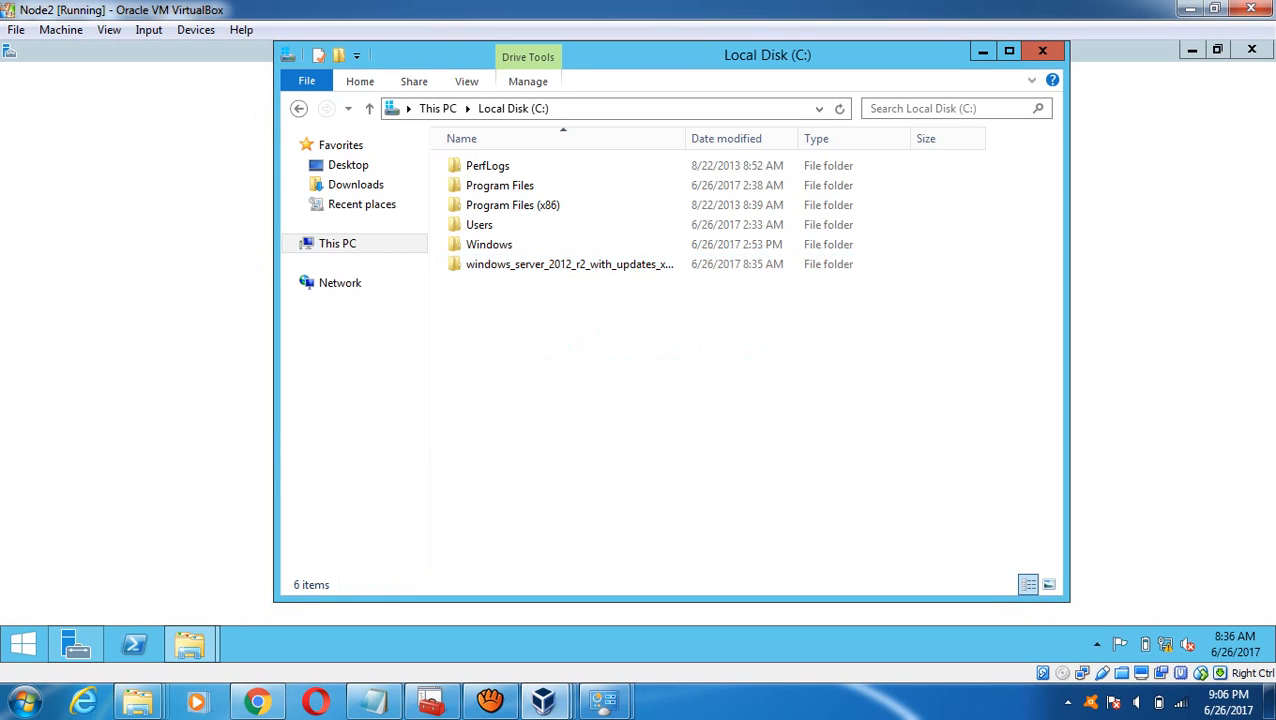
double_click(569, 264)
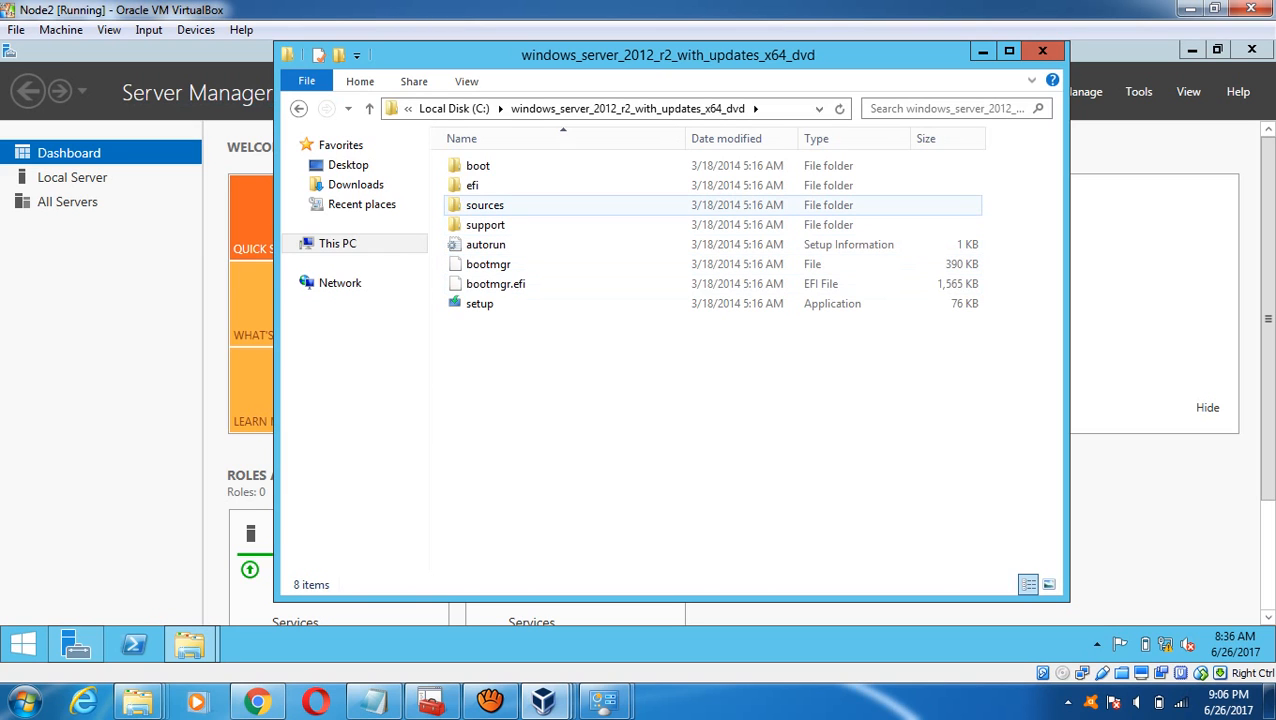
double_click(485, 205)
left_click(1042, 51)
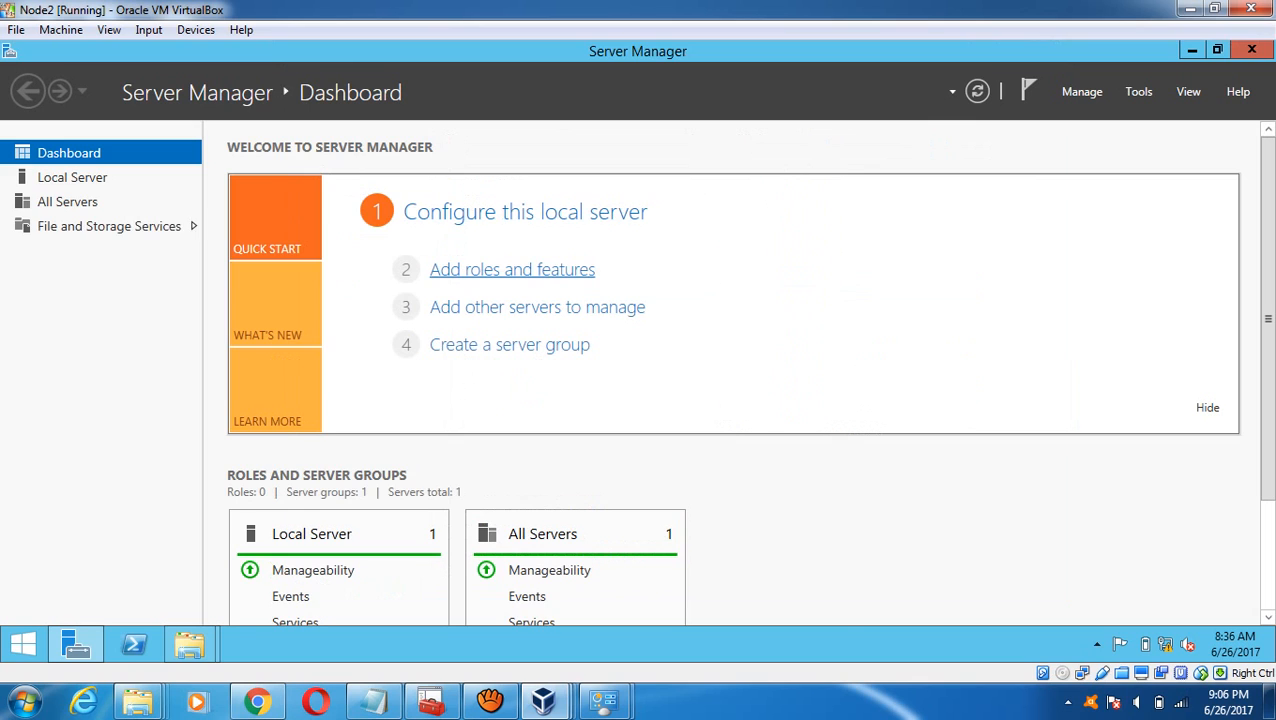
- Run Node2's maximized Add Roles and Features Wizard through to confirming .NET Framework 3.5 Features
left_click(512, 269)
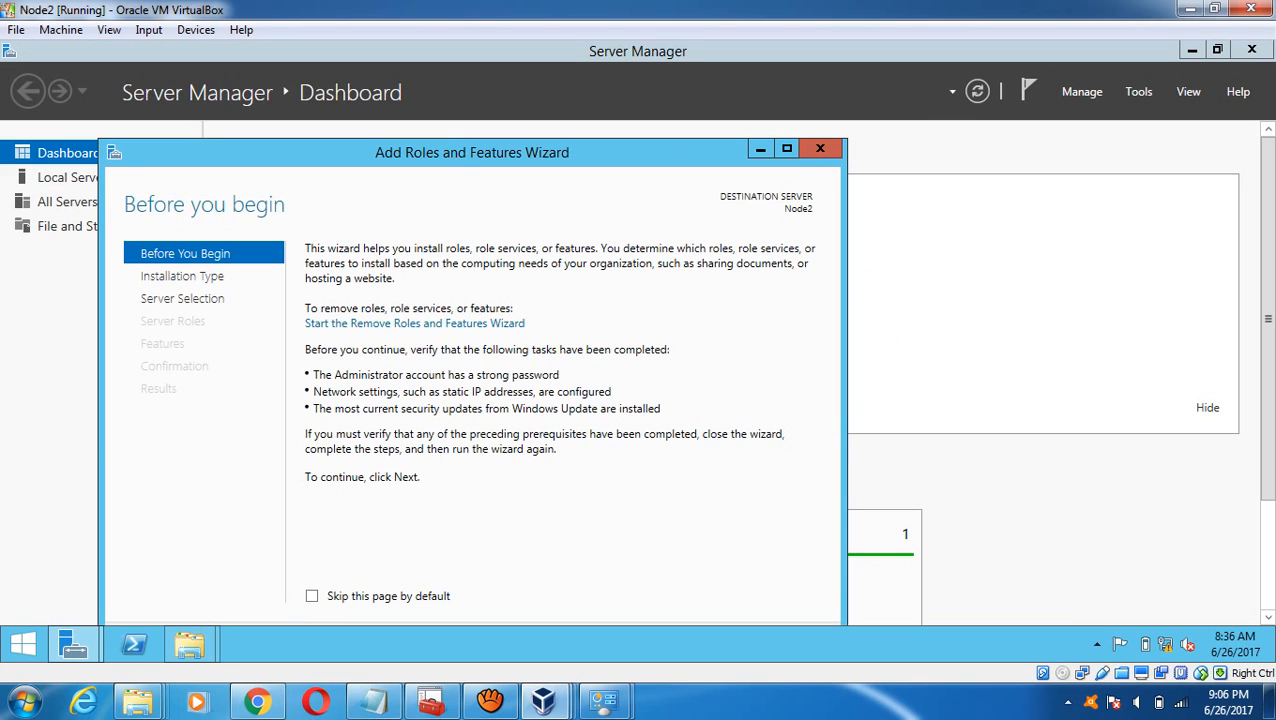
left_click(787, 149)
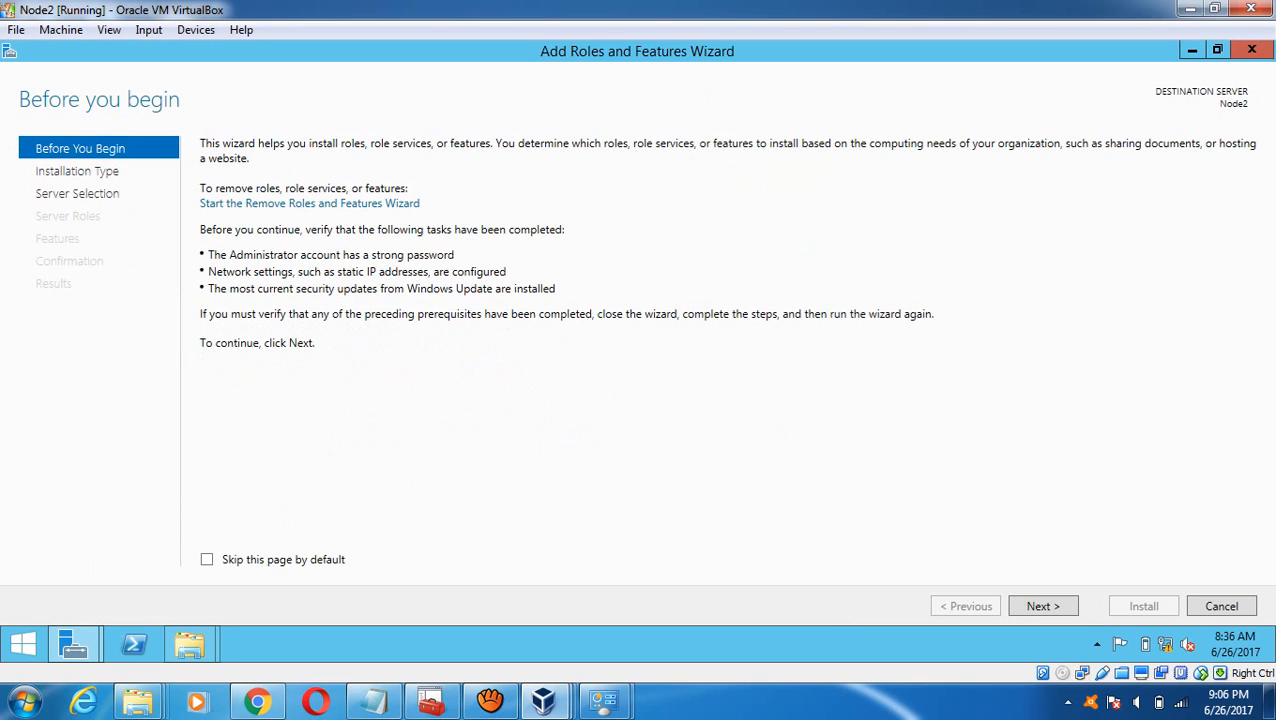
left_click(1042, 606)
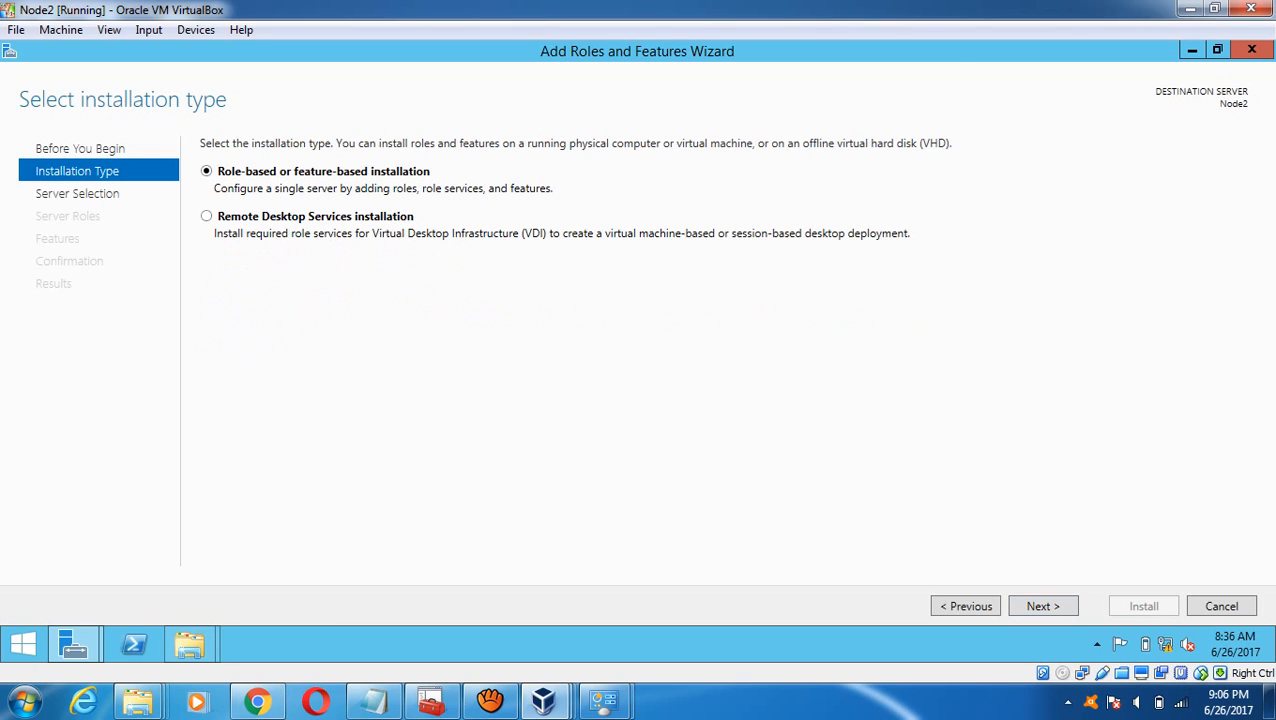
left_click(1042, 606)
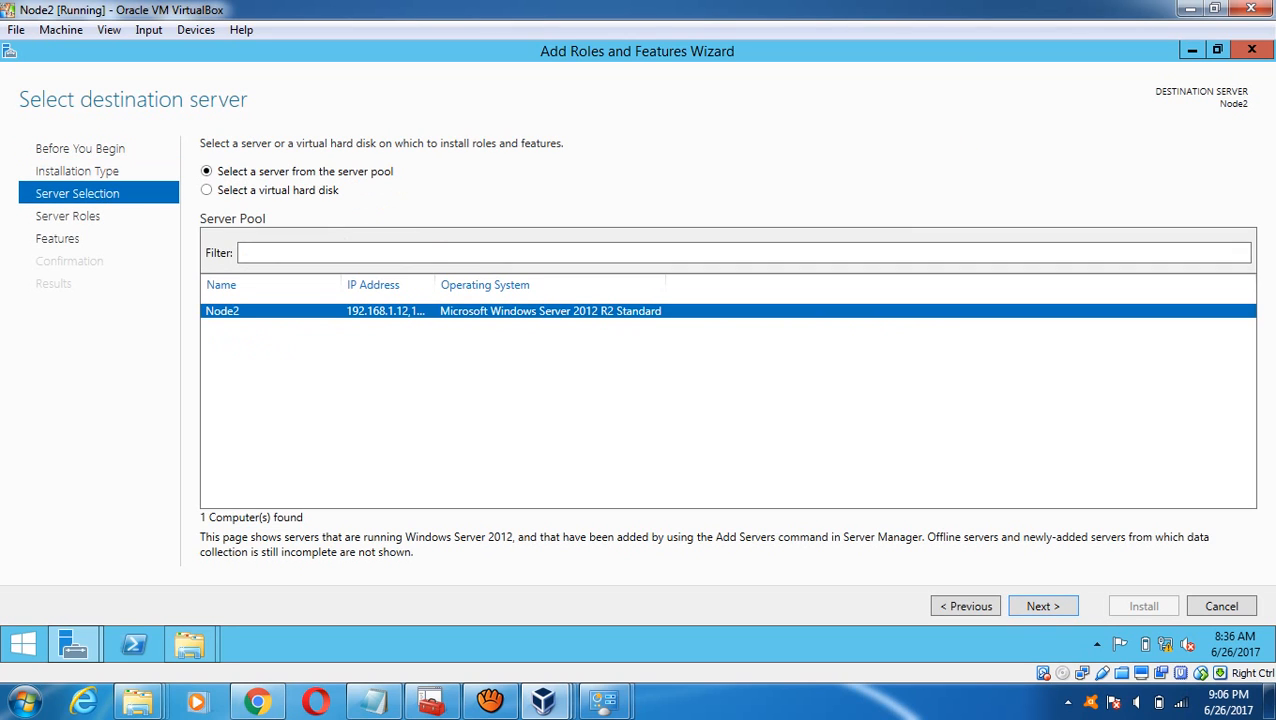
left_click(1042, 606)
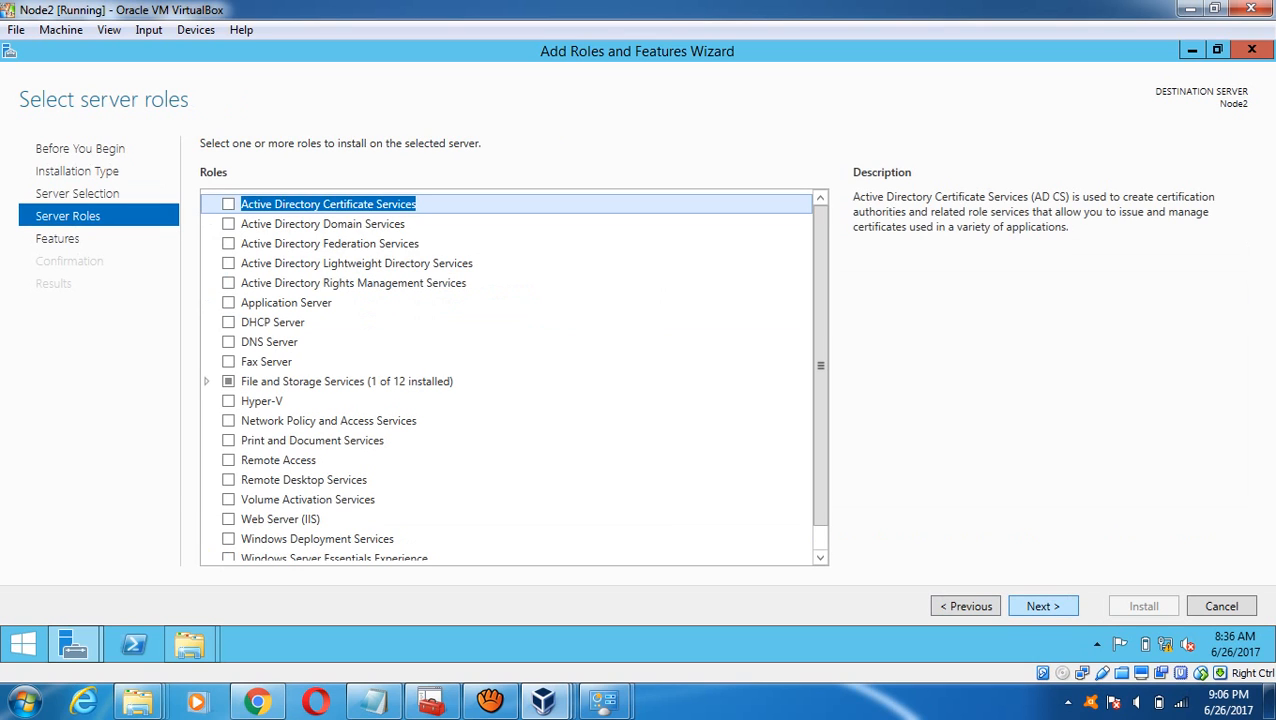
left_click(1042, 606)
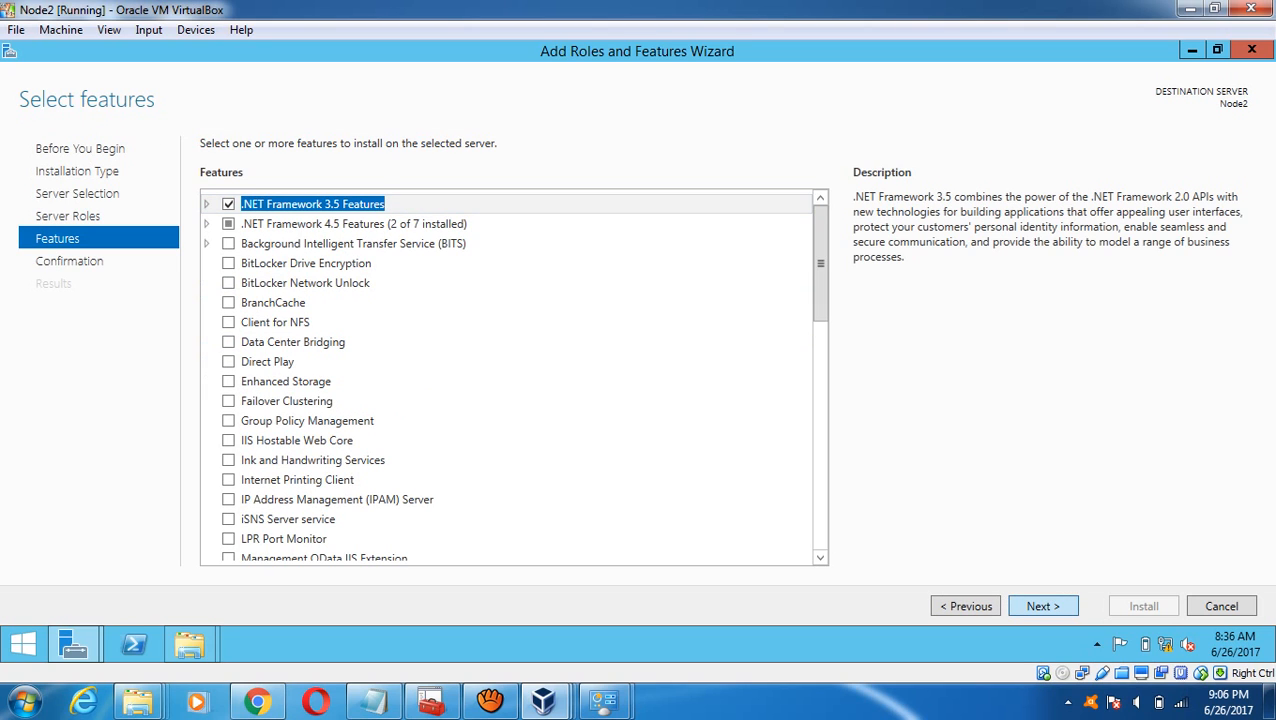
left_click(1042, 606)
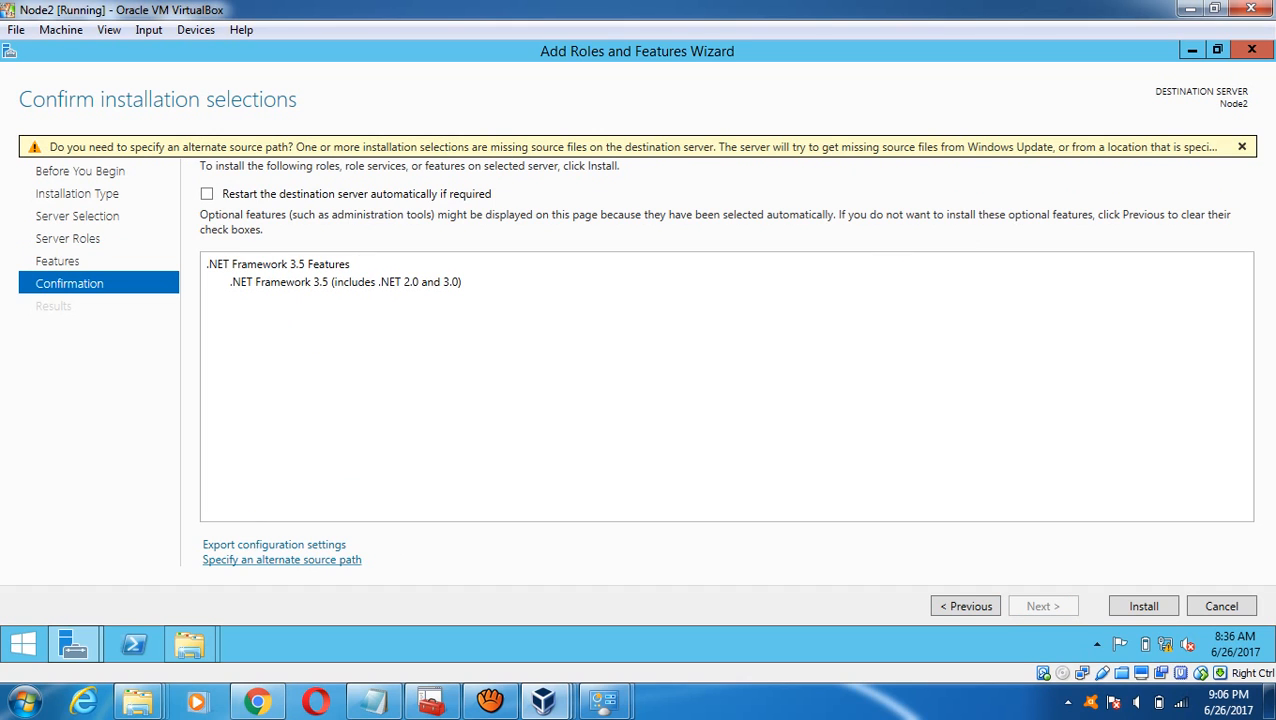
- Set C:\windows_server_2012_r2_with_updates_x64_dvd\sources\sxs as the alternate source path and start installing
left_click(282, 559)
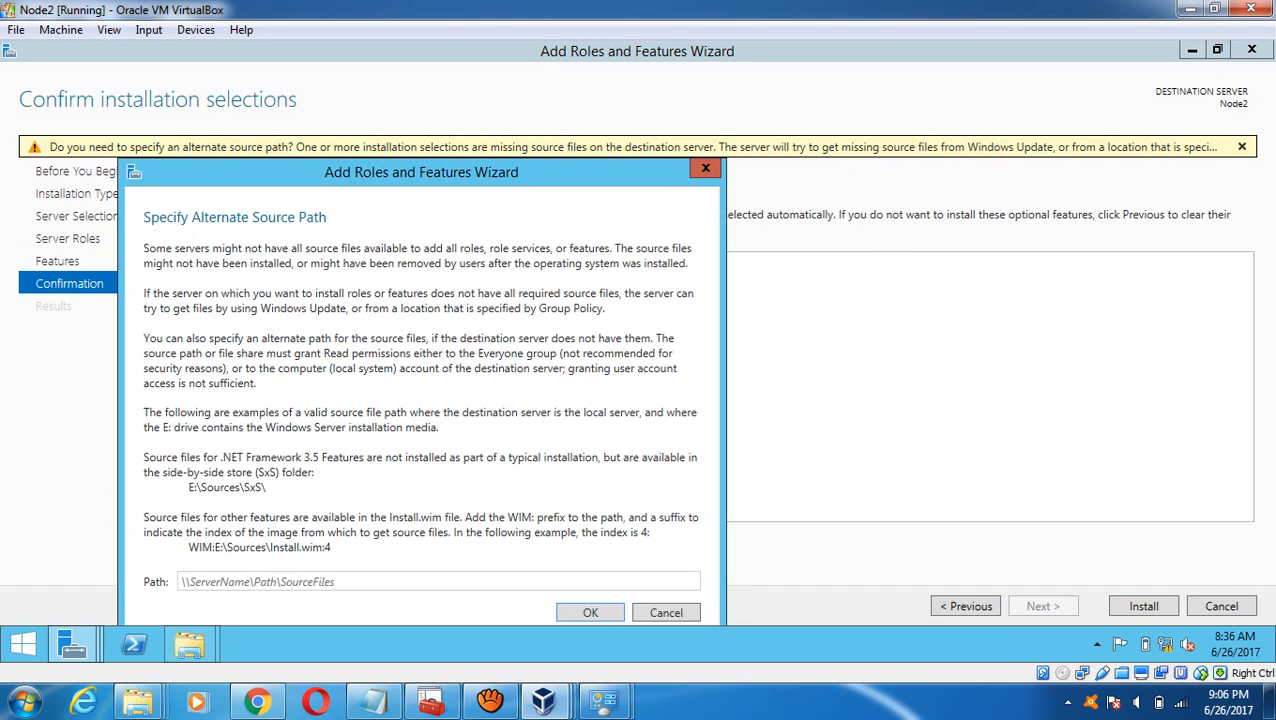
left_click(284, 582)
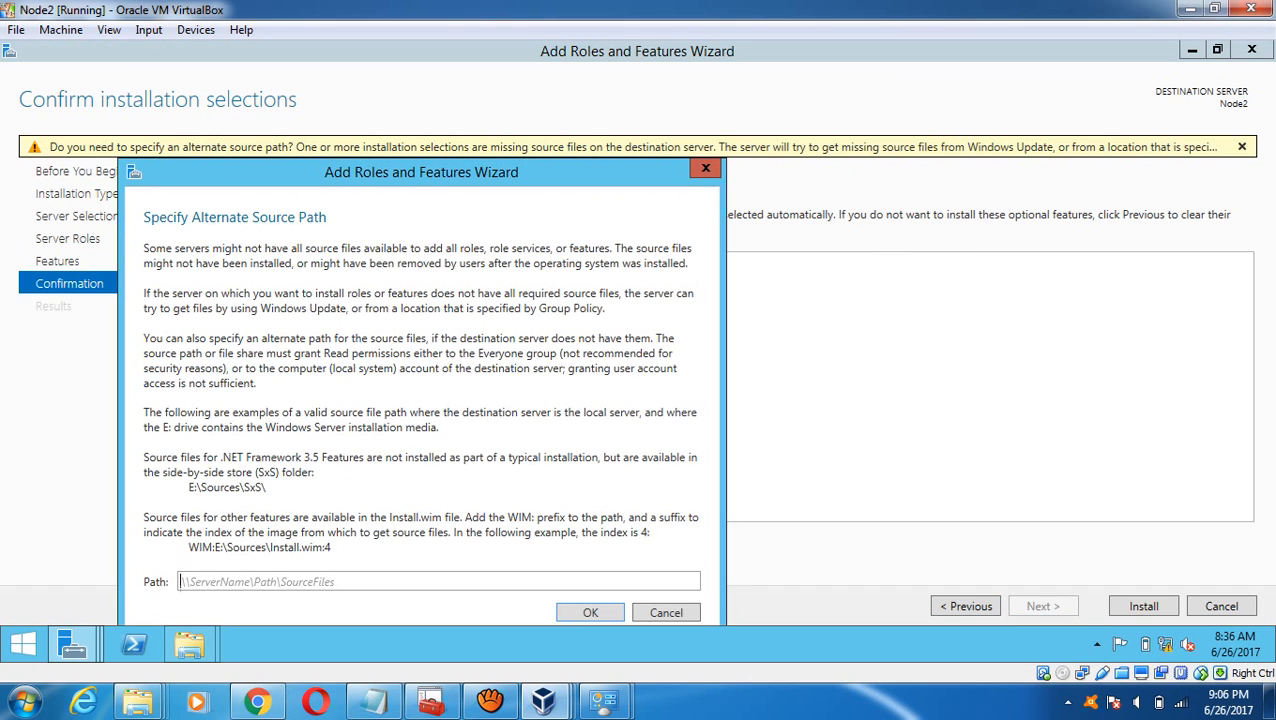
type("D:\\windows_server_2012_r2_with_updates_x64_dvd\\sources\\sxs")
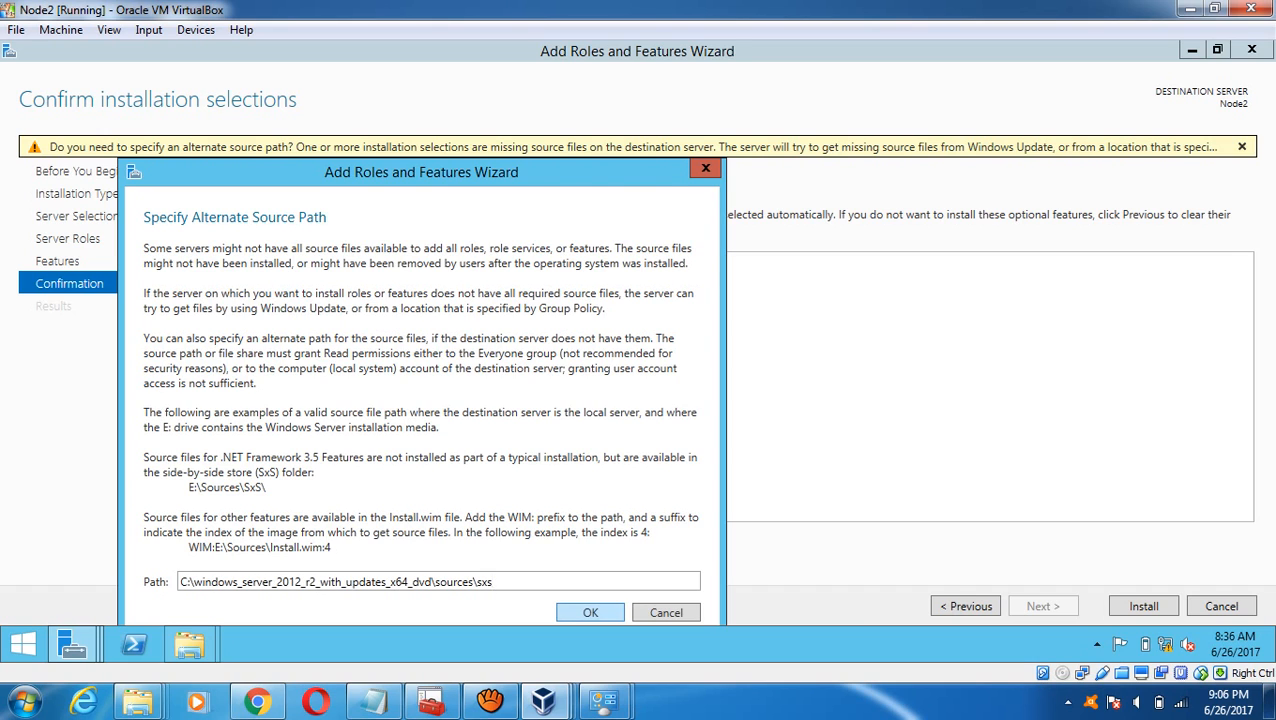
left_click(590, 612)
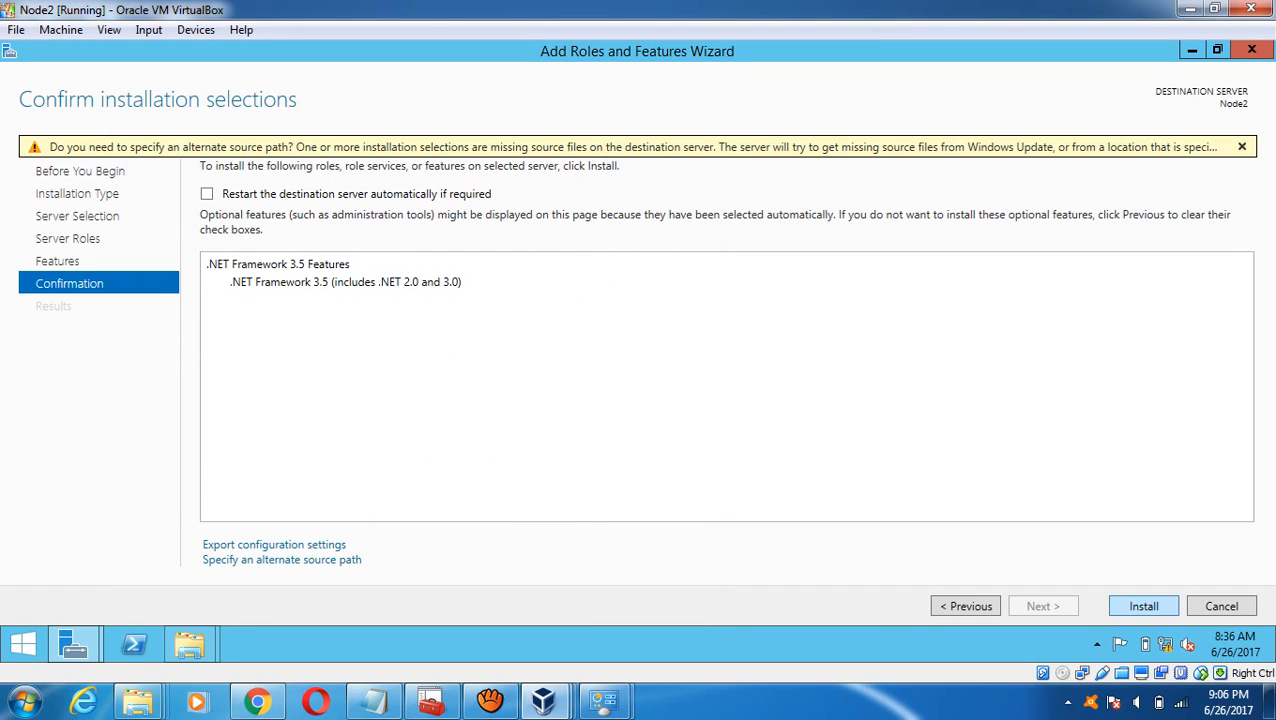
key("Return")
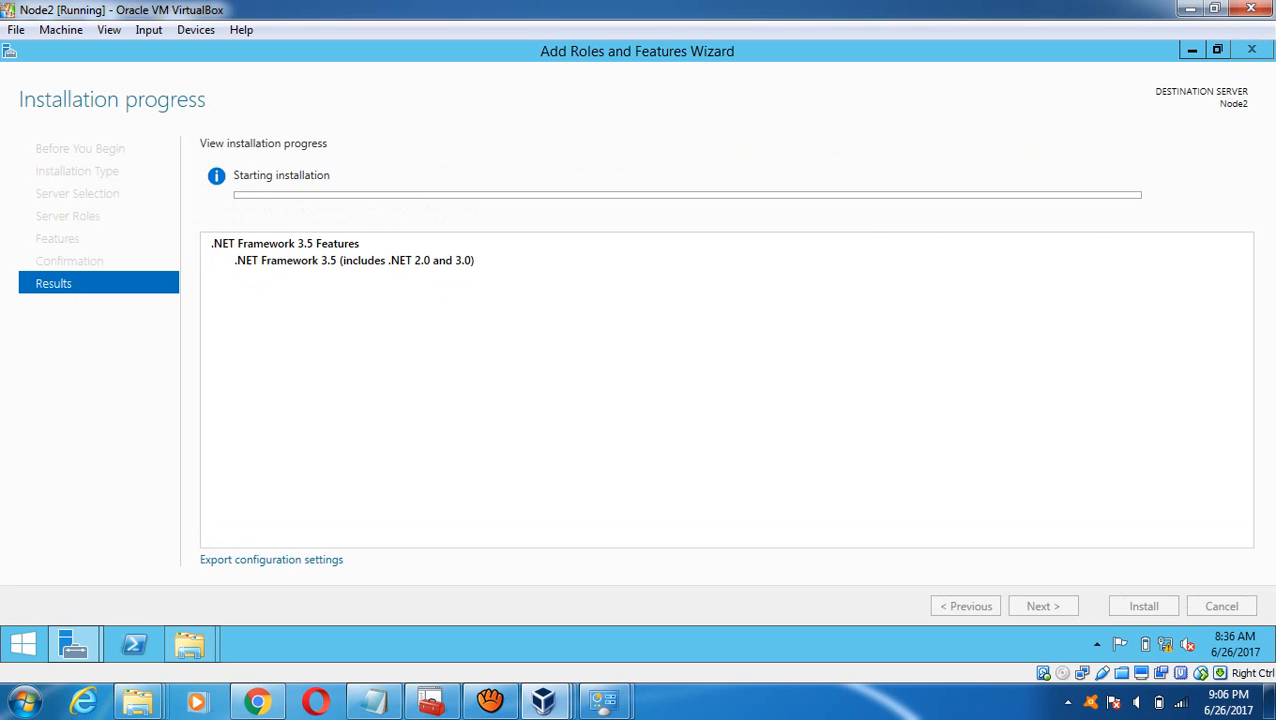
- Hide the VirtualBox Manager and check installation progress on the Node1 and Node2 VMs
mouse_move(543, 700)
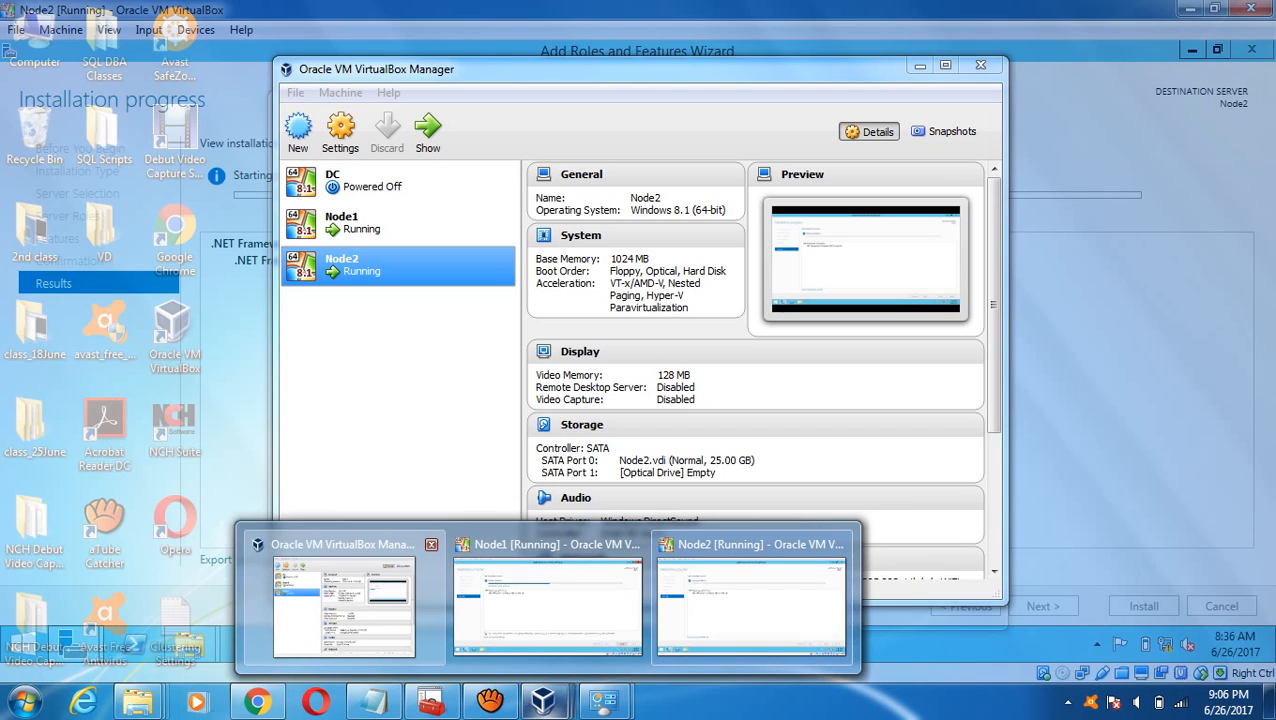
left_click(345, 600)
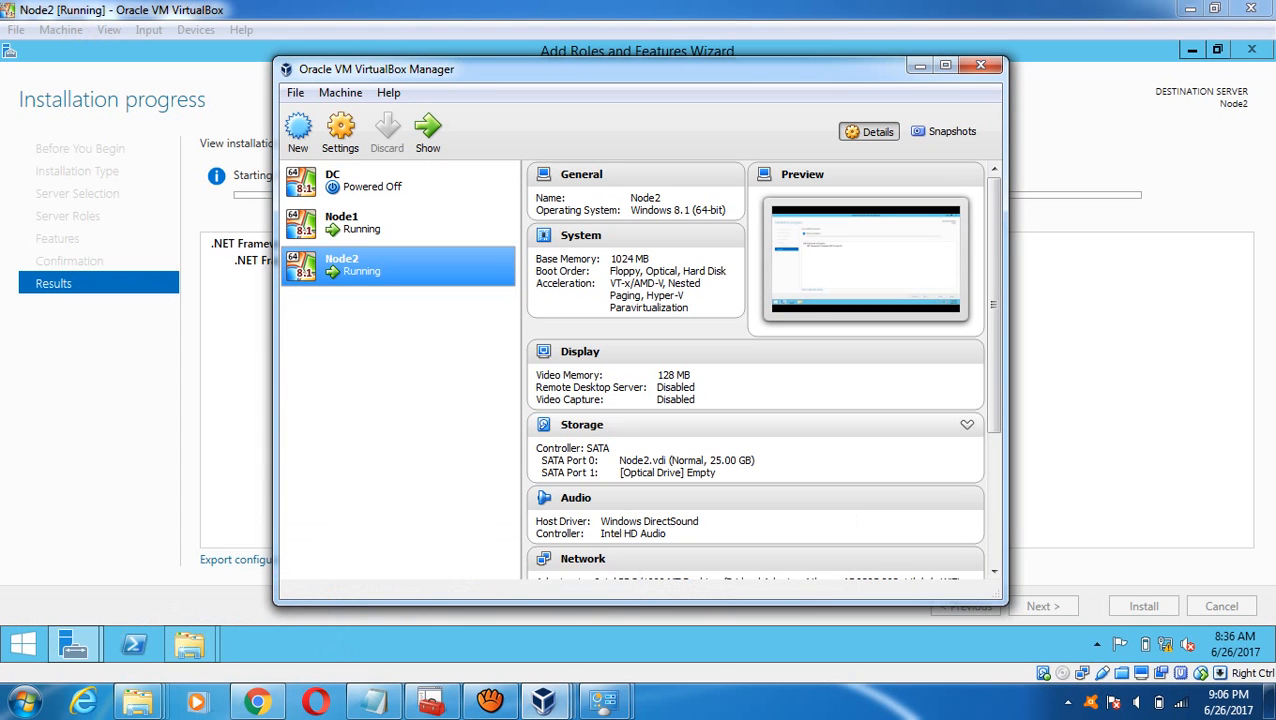
left_click(919, 65)
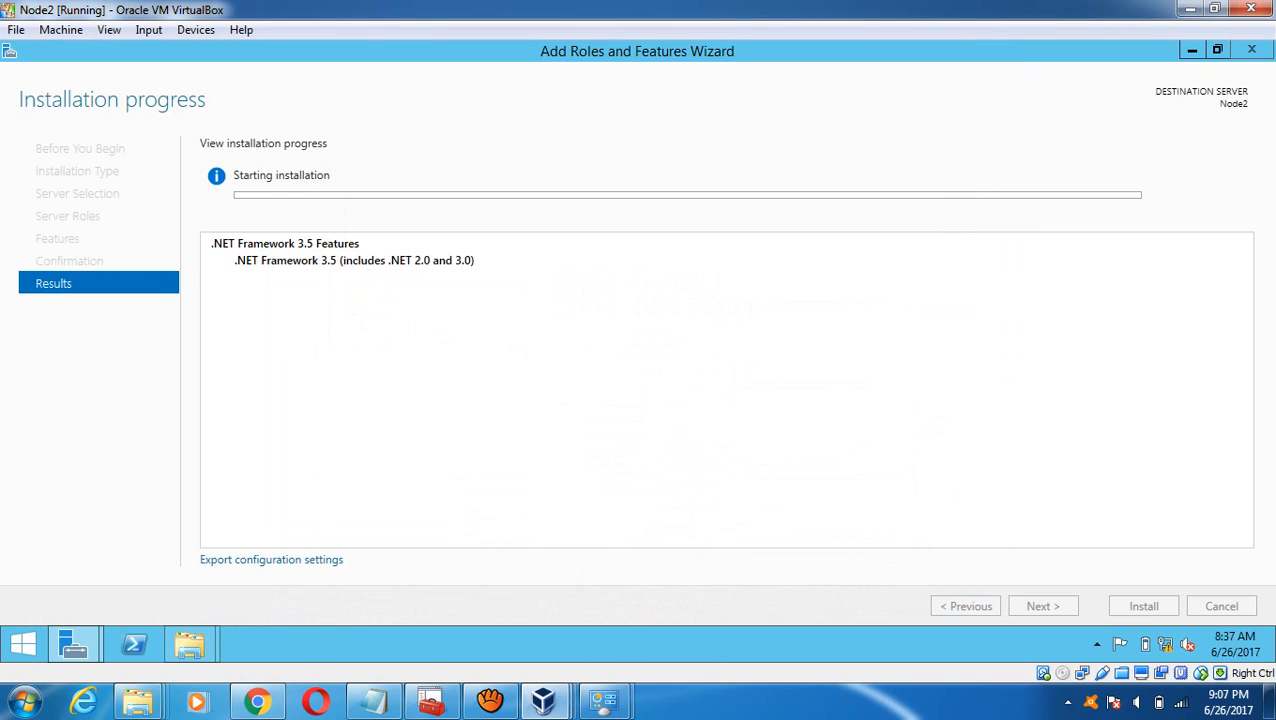
mouse_move(543, 700)
left_click(548, 600)
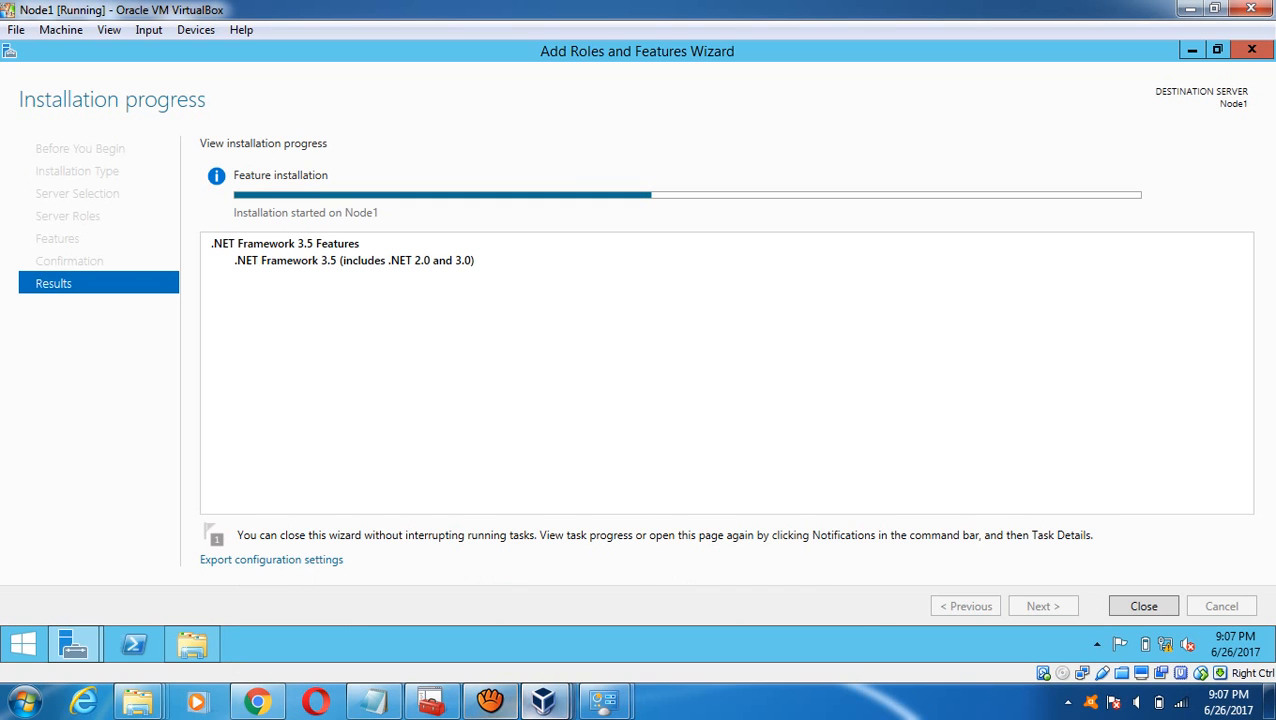
mouse_move(543, 700)
left_click(750, 600)
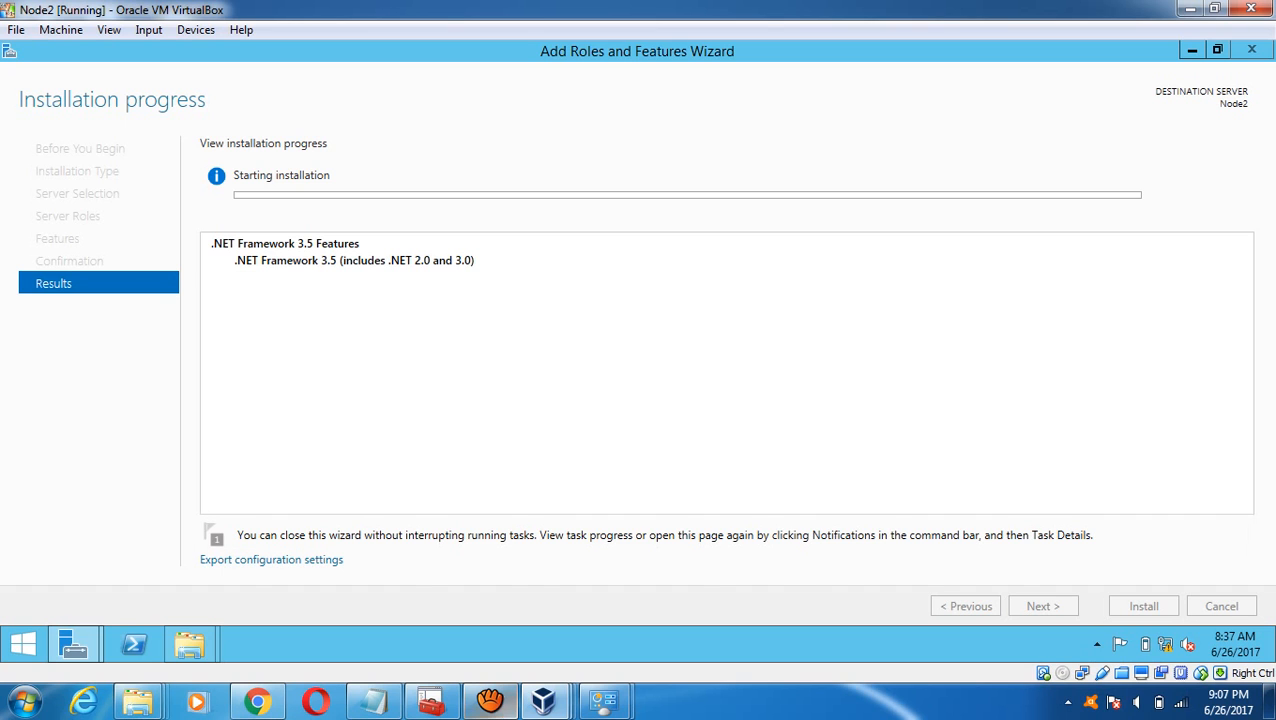
- Close Node1's sxs folder, then Node2's finished wizard, sources folder and Server Manager, returning to the notes
left_click(490, 701)
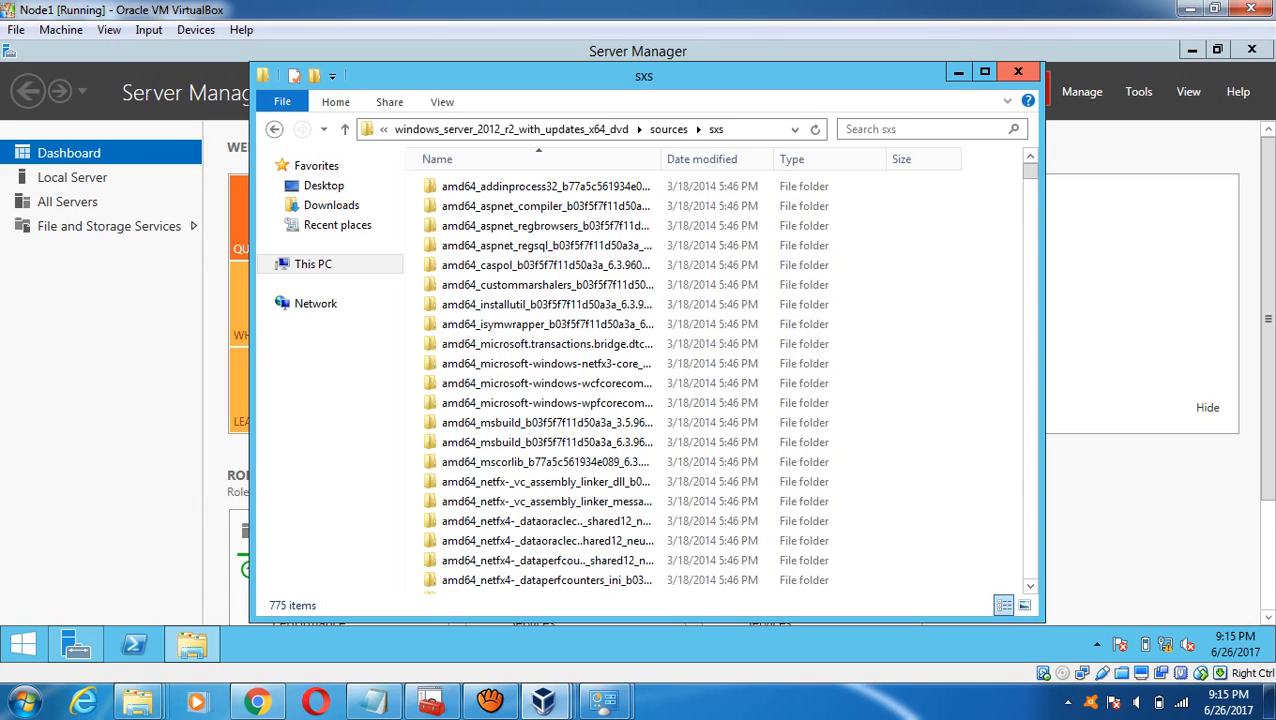
left_click(1018, 71)
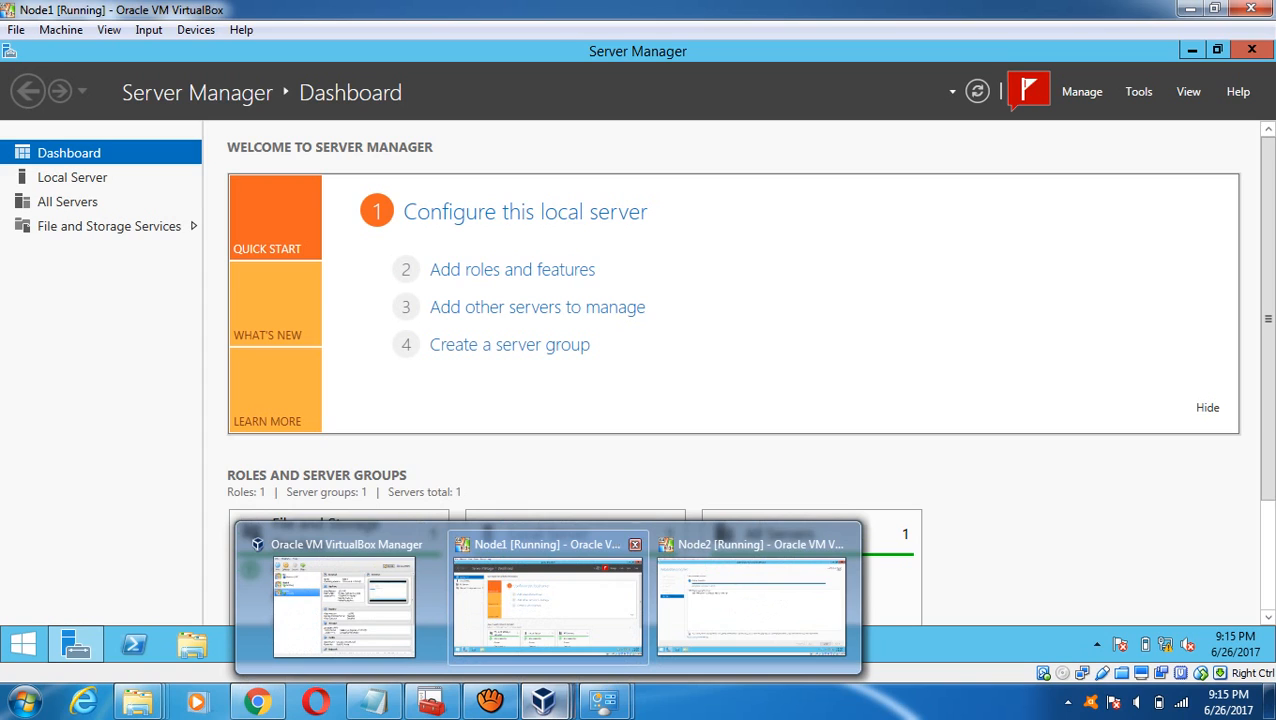
left_click(751, 598)
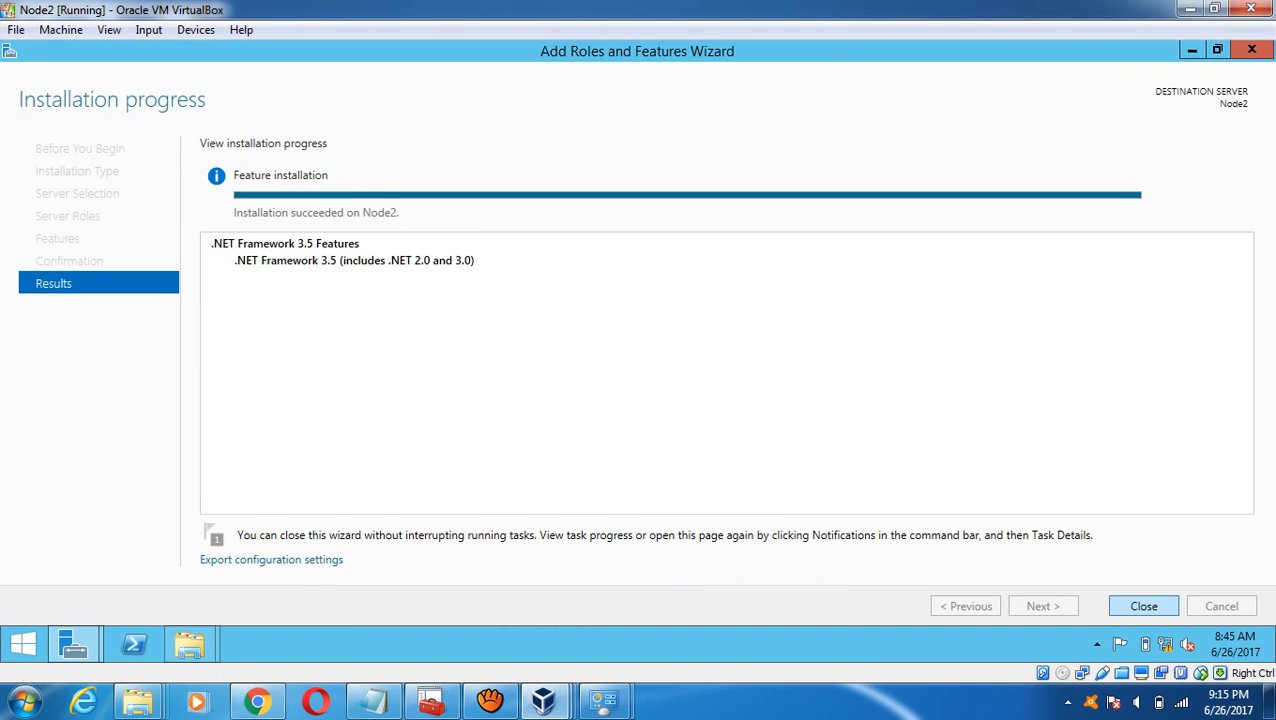
left_click(1144, 606)
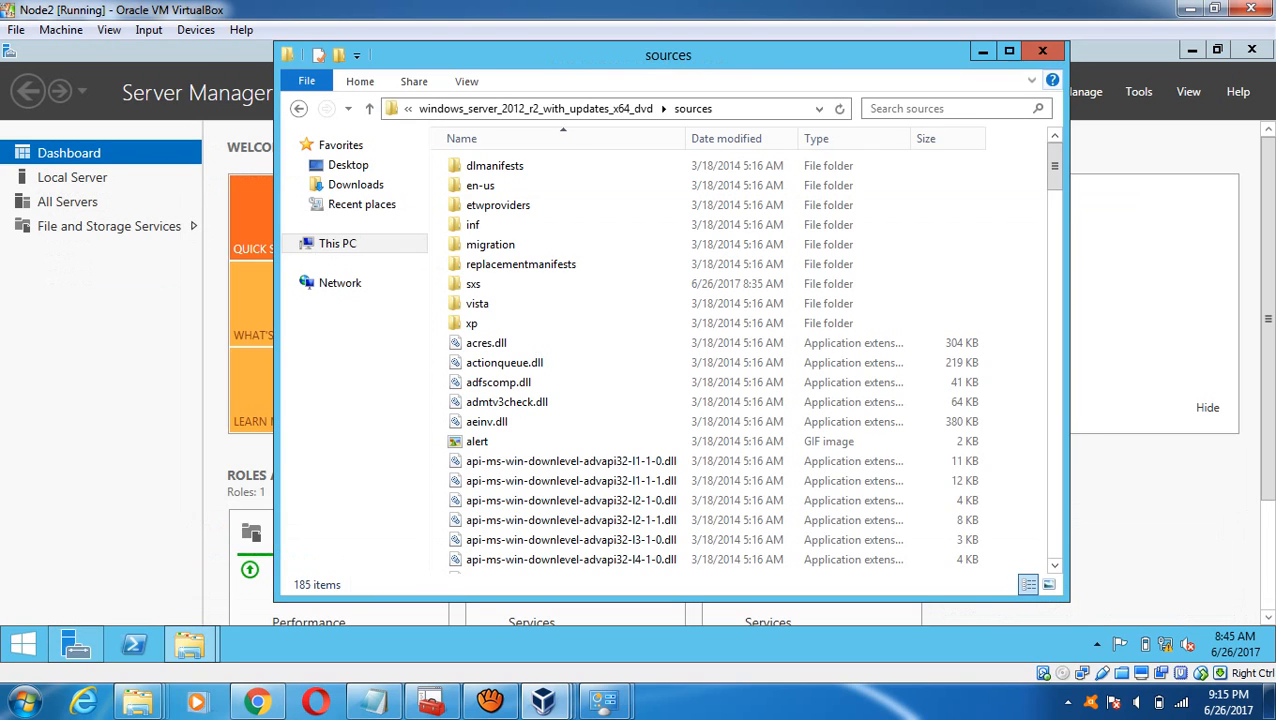
left_click(1042, 50)
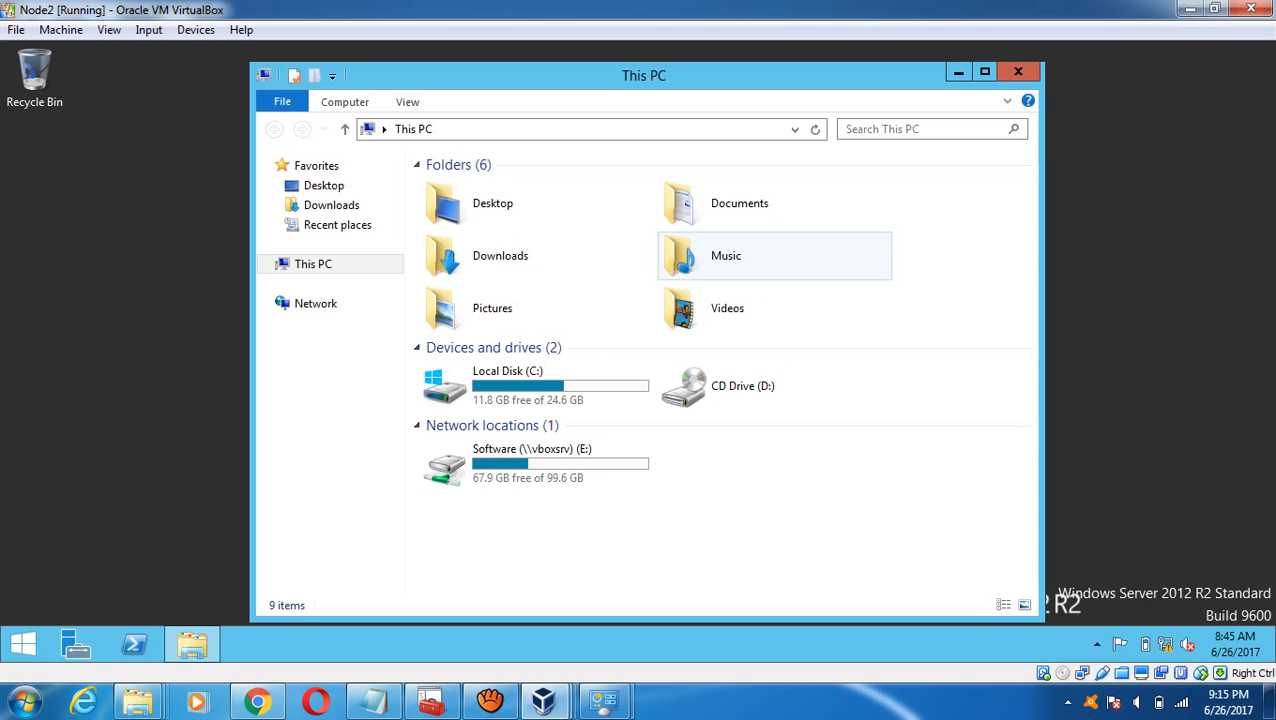
left_click(1251, 50)
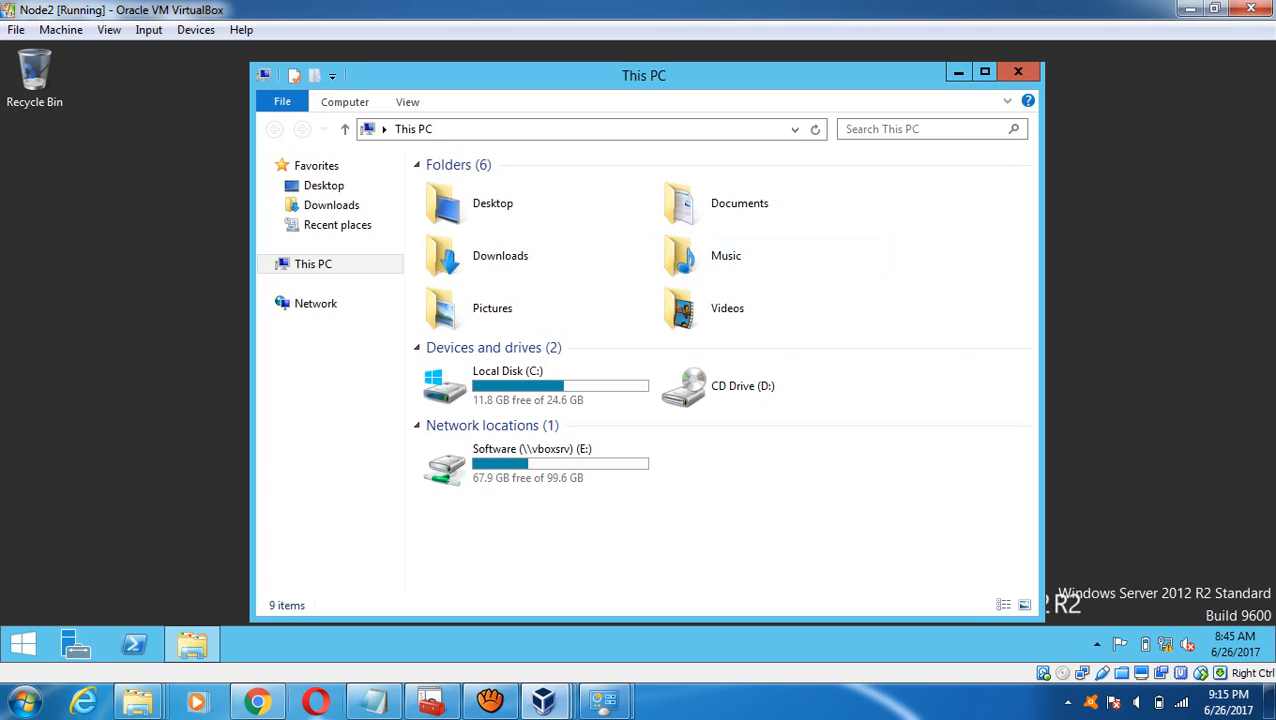
left_click(374, 701)
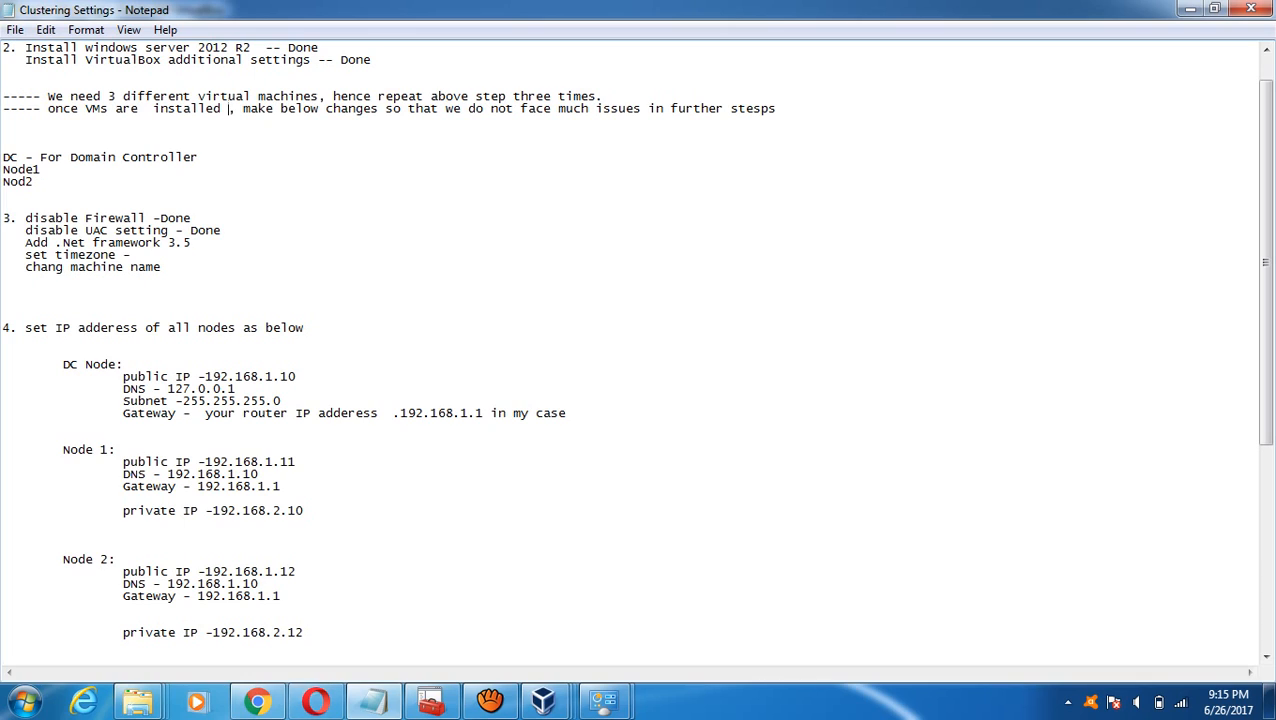
- Append '- Done' to the 'Add .Net framework 3.5' and 'set timezone' lines, then return to Node2
left_click(199, 243)
type("- Done")
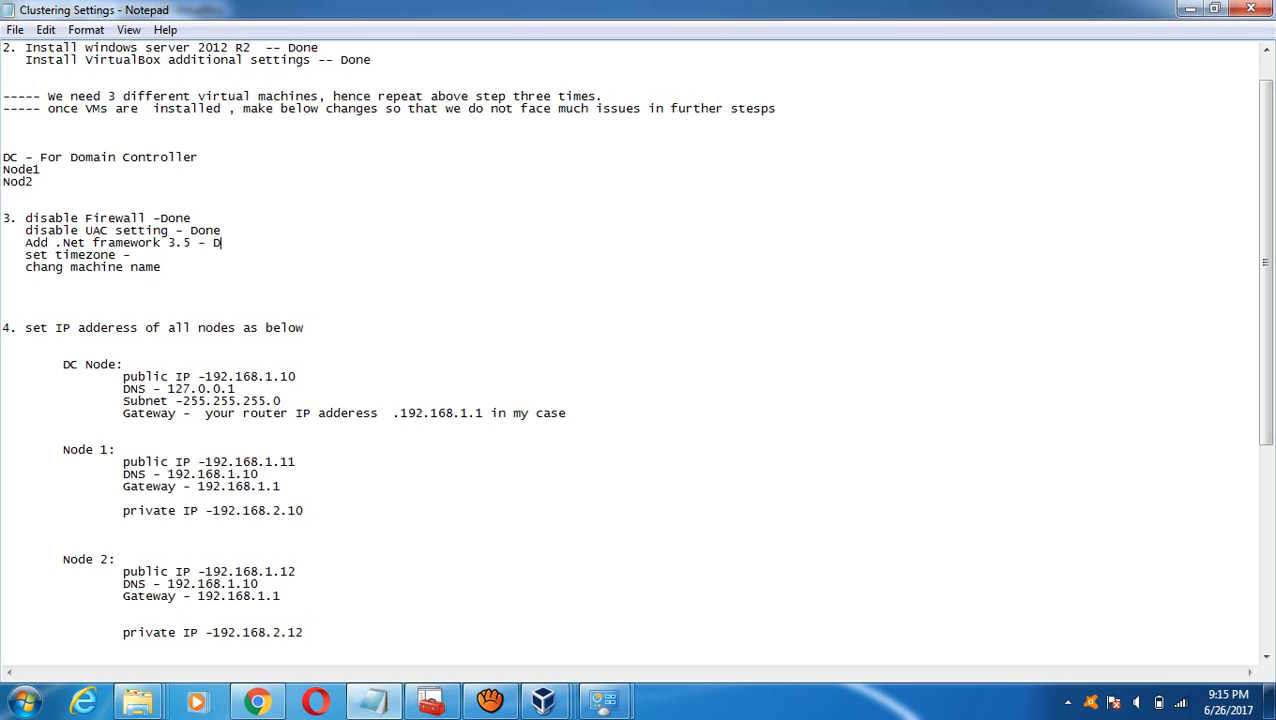
type(" Done")
mouse_move(548, 700)
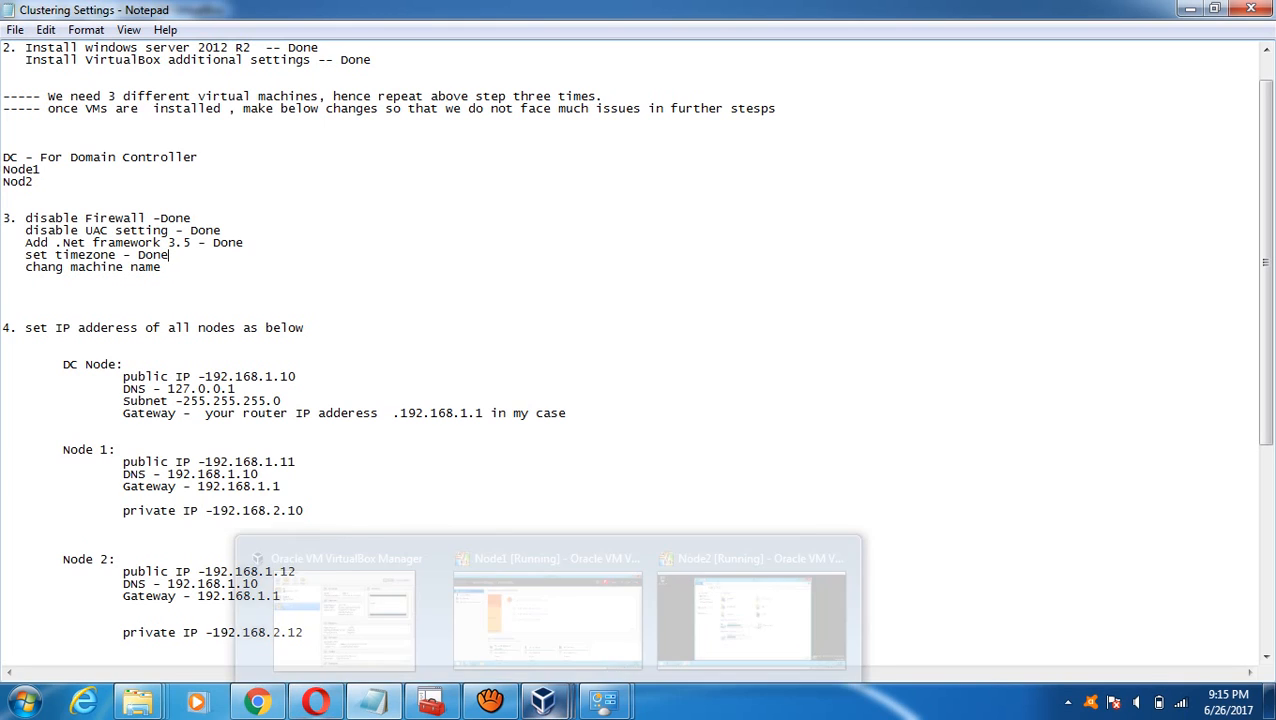
left_click(750, 600)
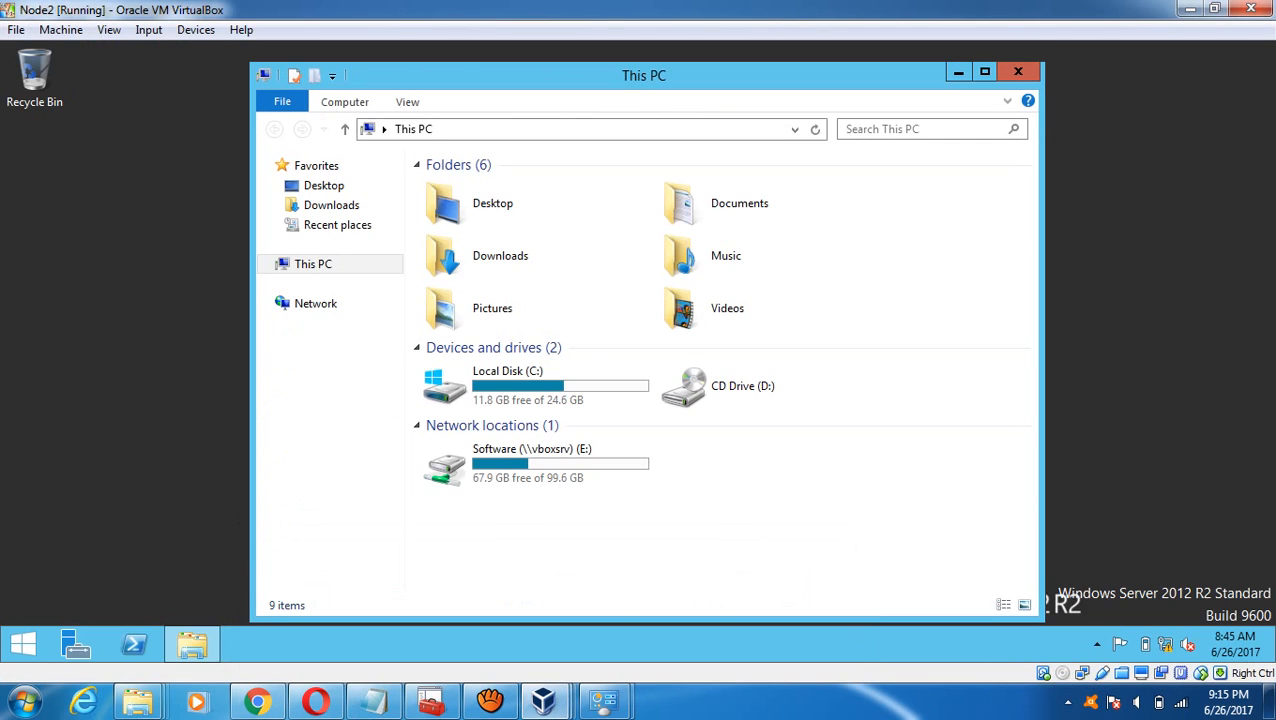
- Change Node2's time zone to (UTC+05:30) Chennai, Kolkata, Mumbai, New Delhi from the taskbar clock's date/time settings
right_click(1165, 645)
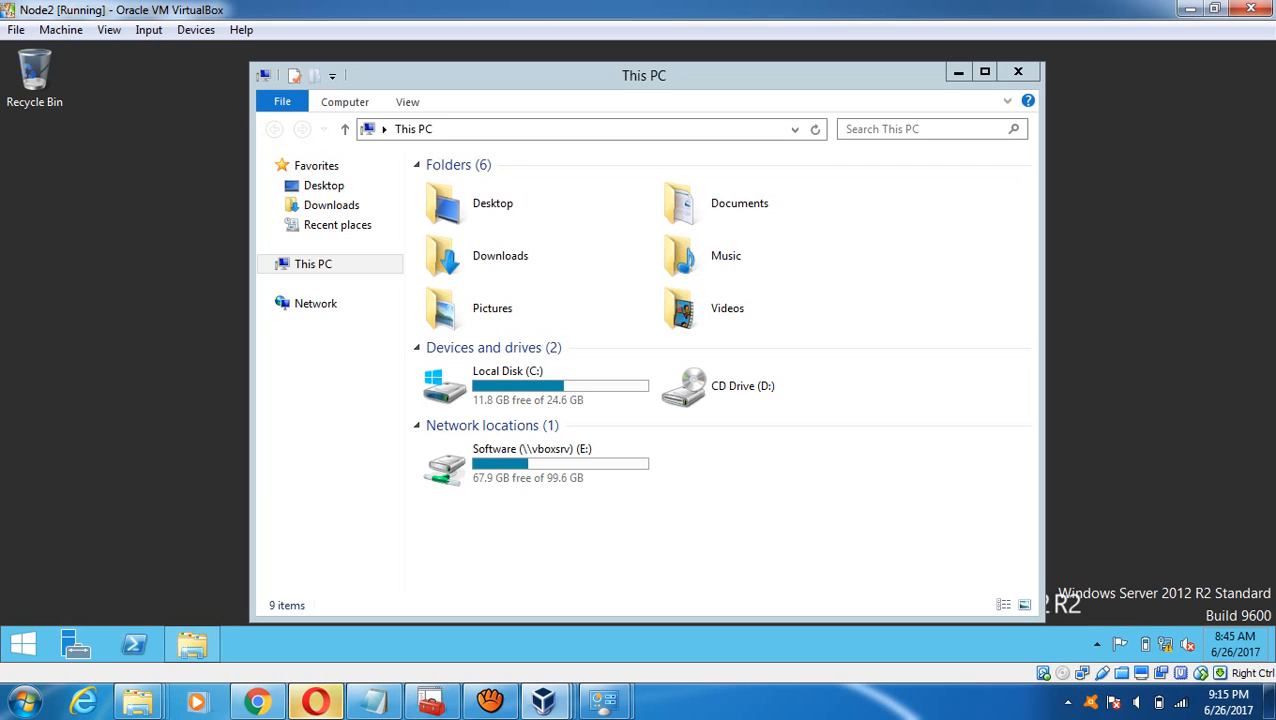
right_click(1238, 642)
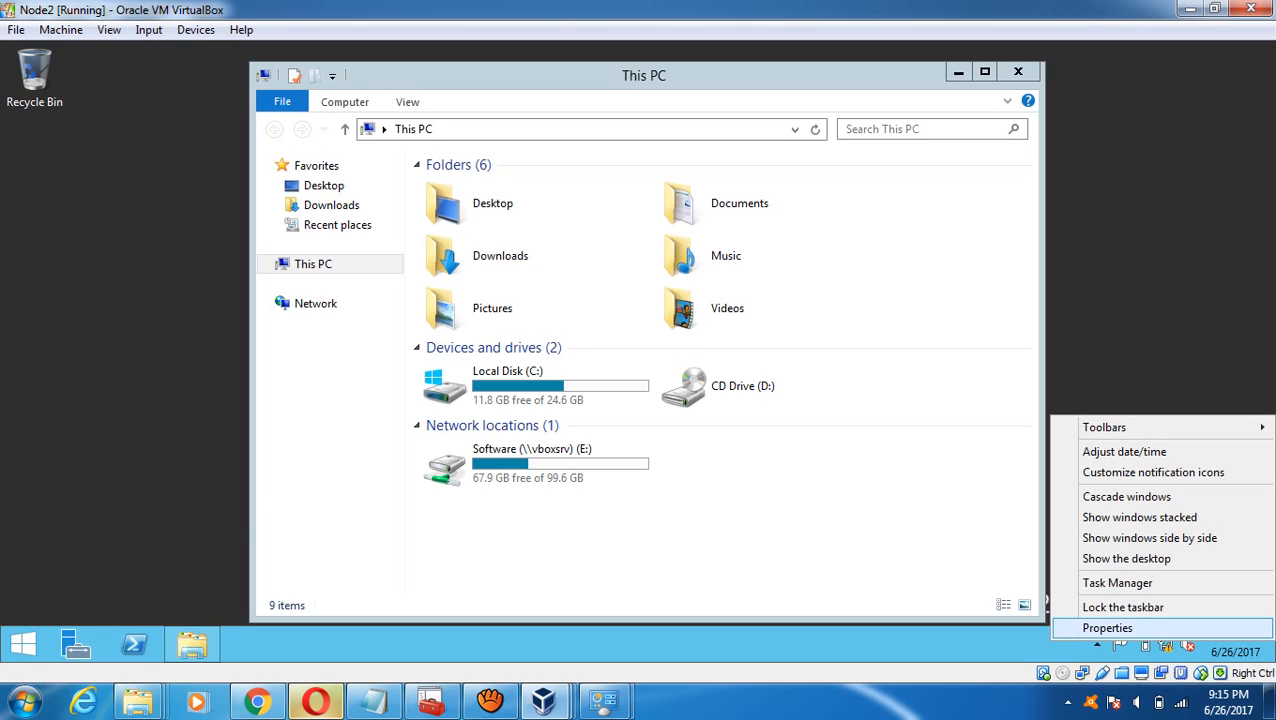
left_click(1108, 628)
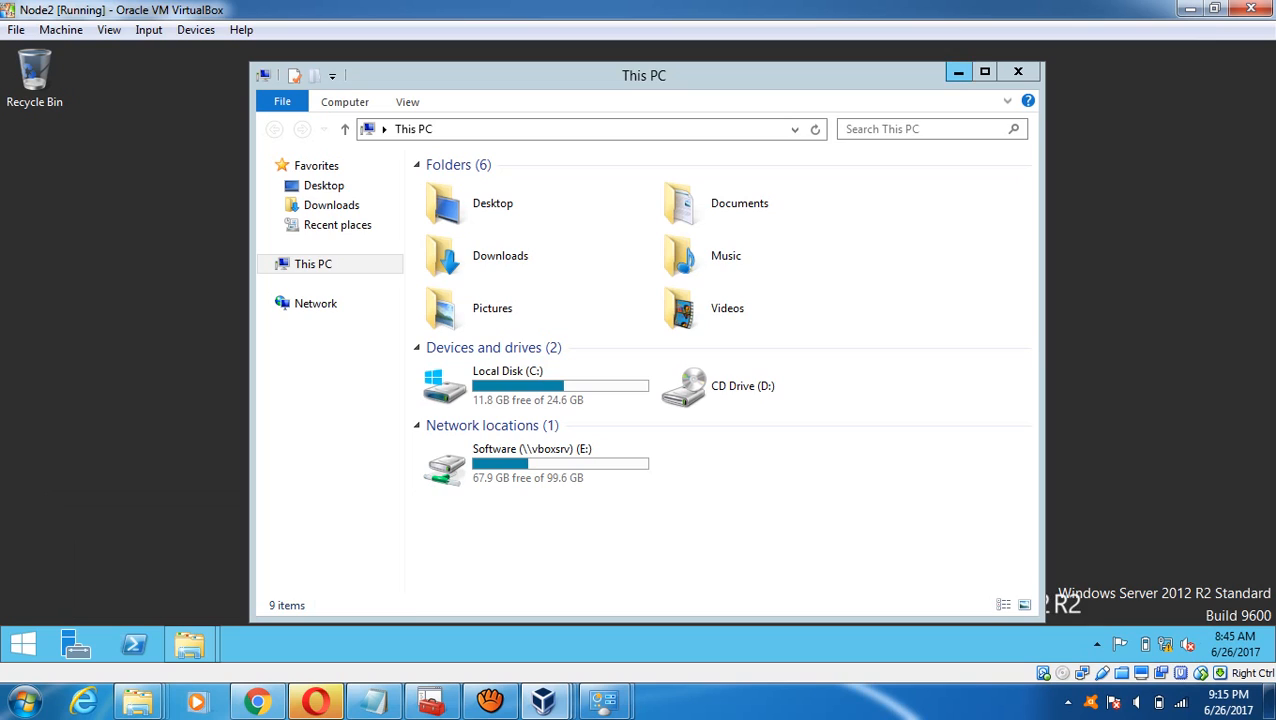
left_click(958, 72)
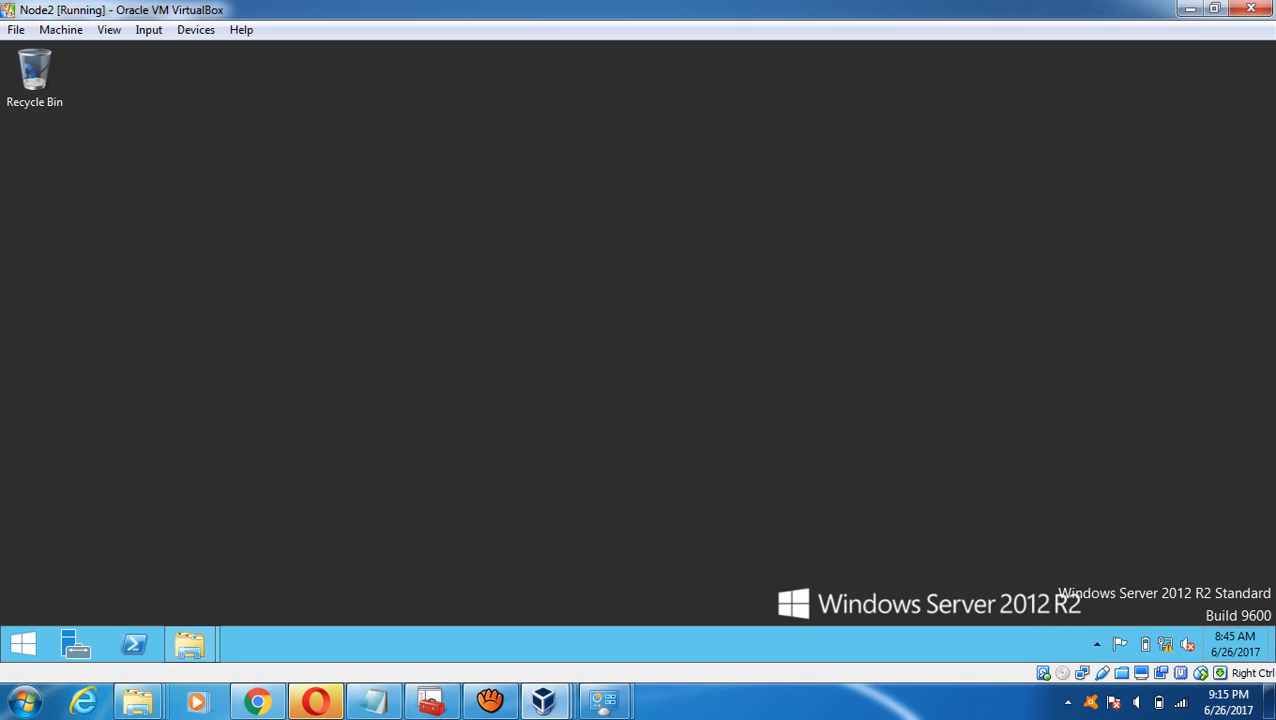
right_click(1236, 637)
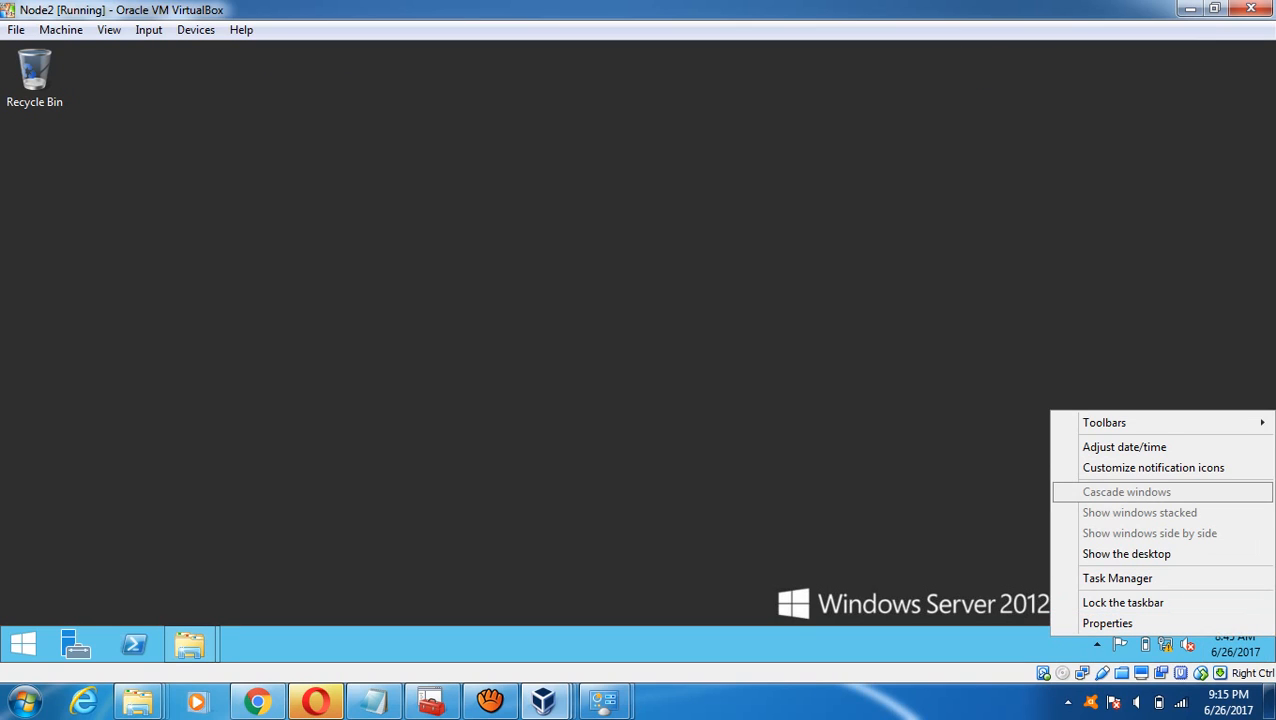
left_click(1124, 447)
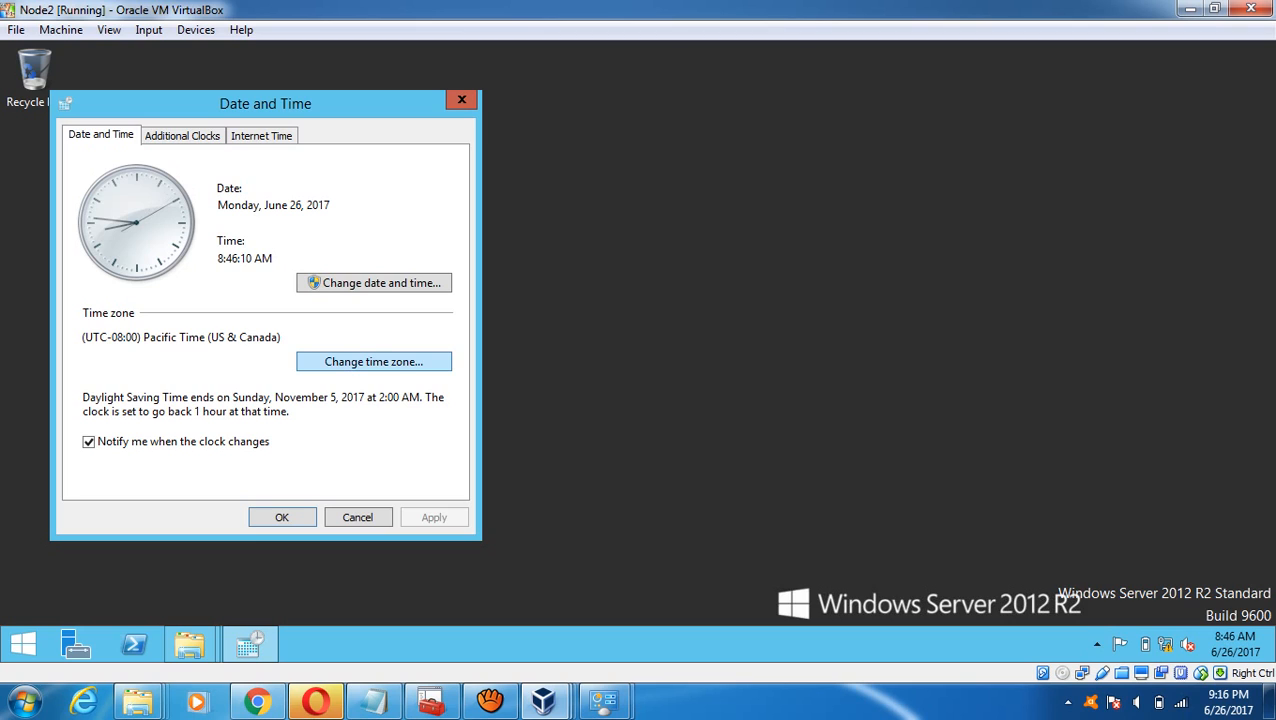
left_click(373, 361)
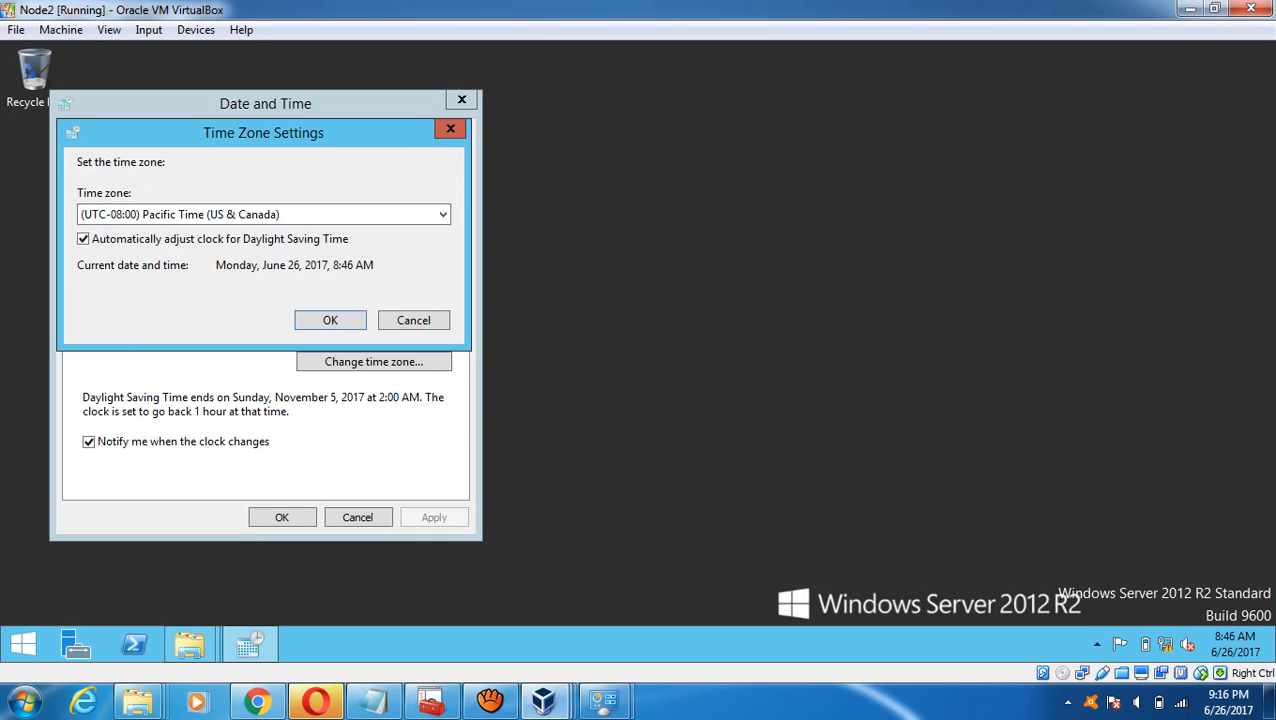
left_click(400, 214)
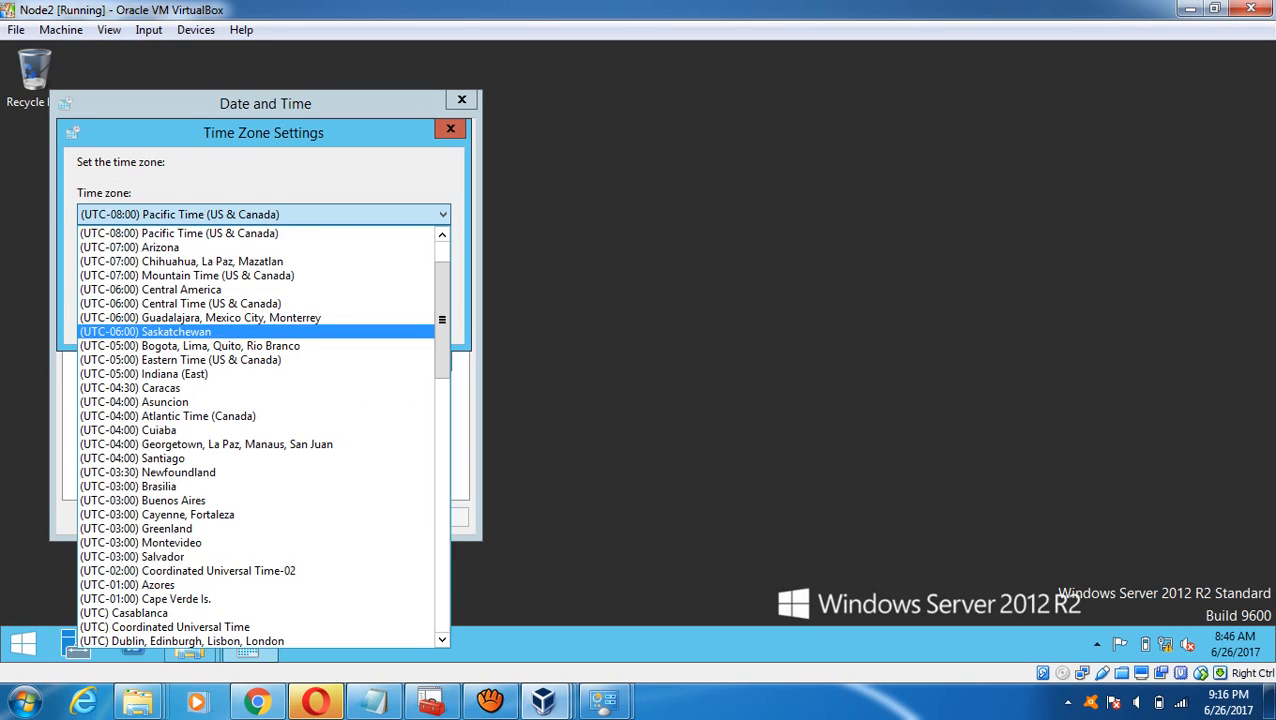
left_click(442, 440)
left_click(442, 530)
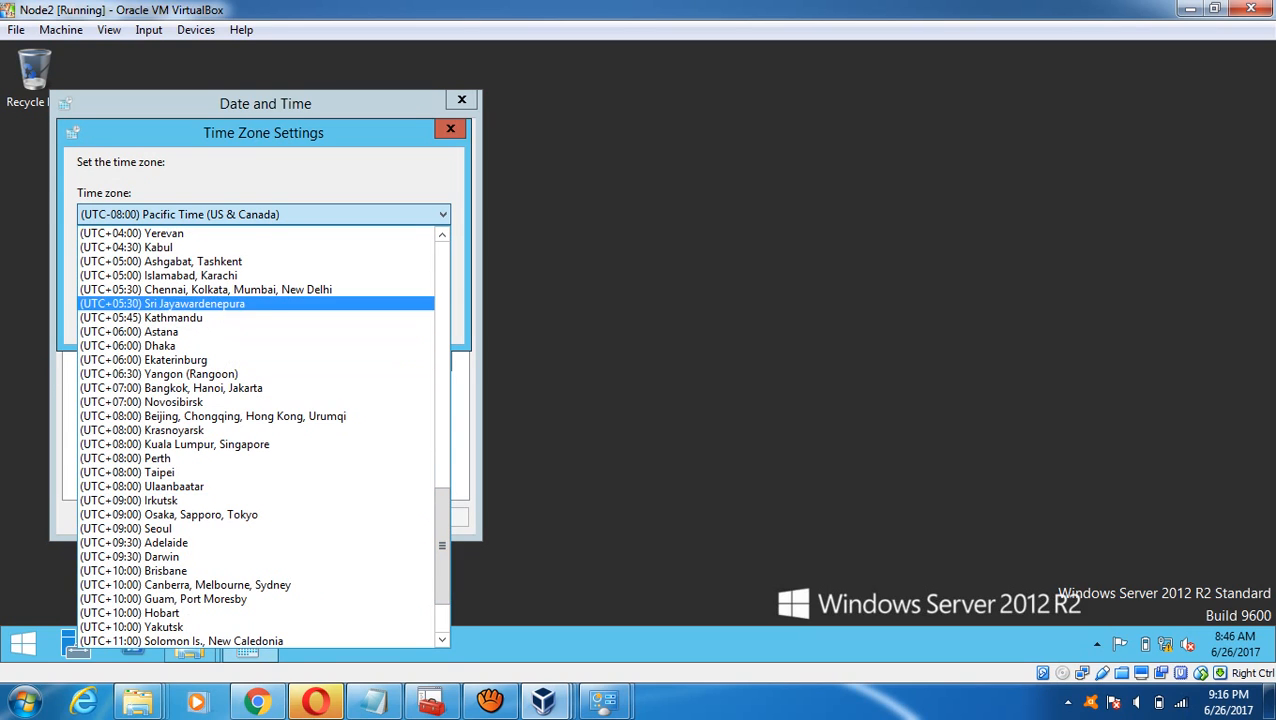
left_click(205, 289)
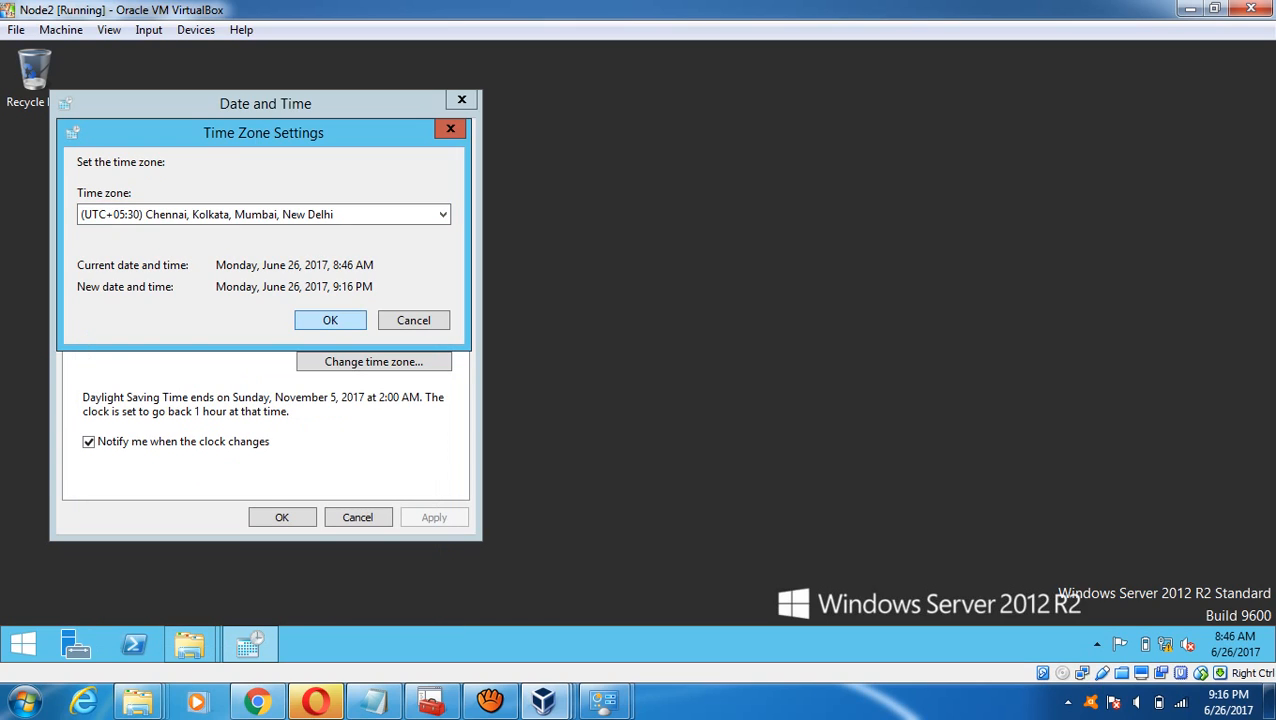
key("Return")
key("Return")
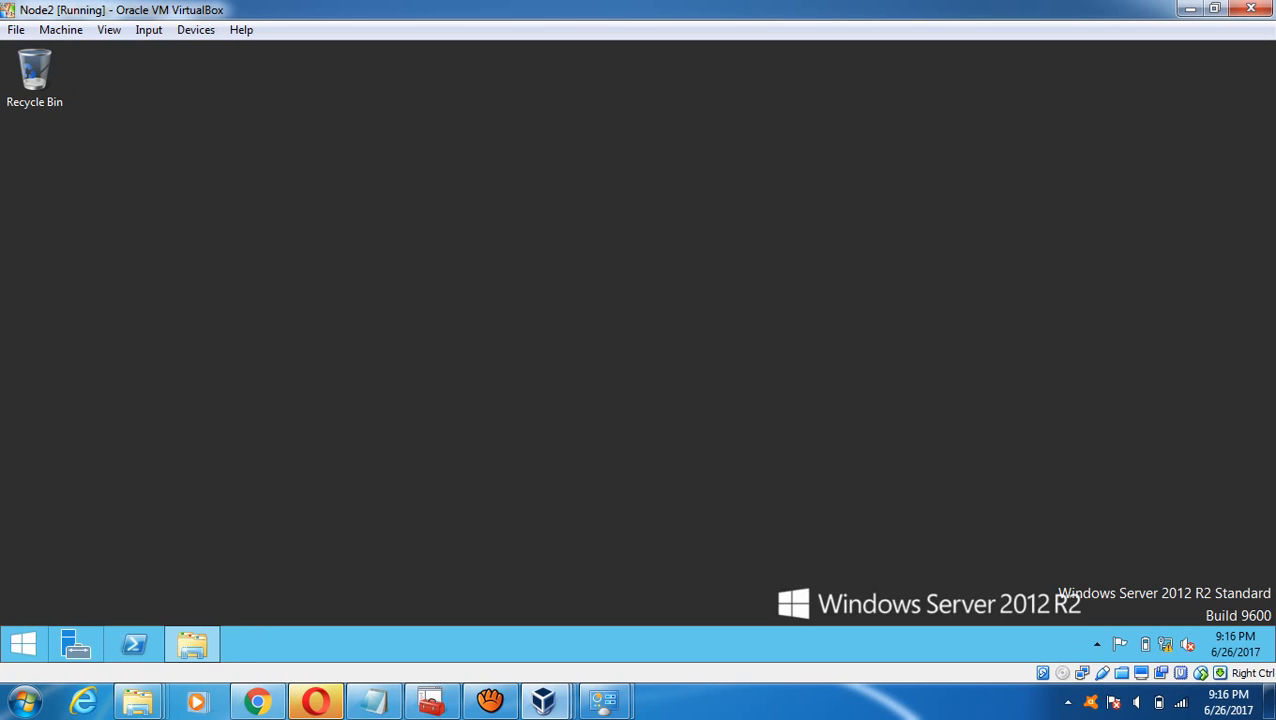
- Bring up the Clustering Settings checklist and scroll down to step 10, Install SQL Server2012 on Node 1
left_click(374, 702)
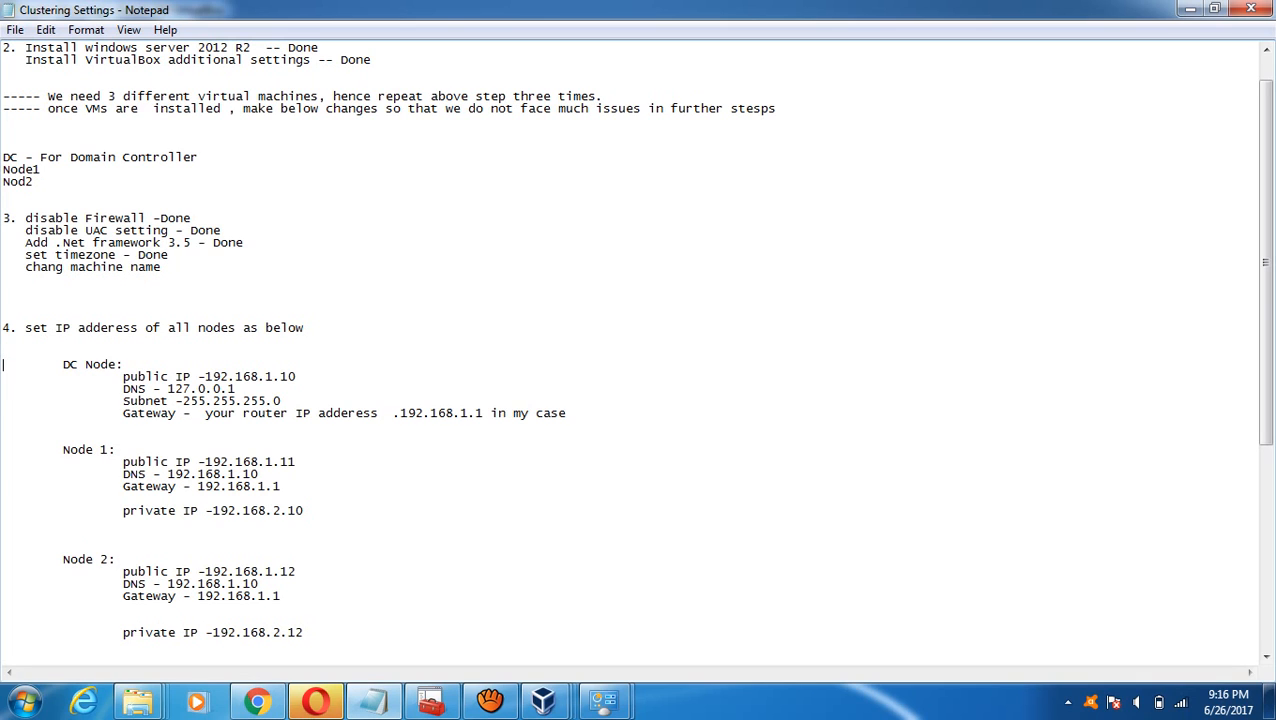
key("Down")
key("Down")
key("Down")
key("Down")
key("Down")
key("Down")
key("Down")
key("Down")
key("Down")
key("Down")
key("Down")
key("Down")
key("Down")
key("Down")
key("Down")
key("Down")
key("Down")
key("Down")
key("Down")
key("Down")
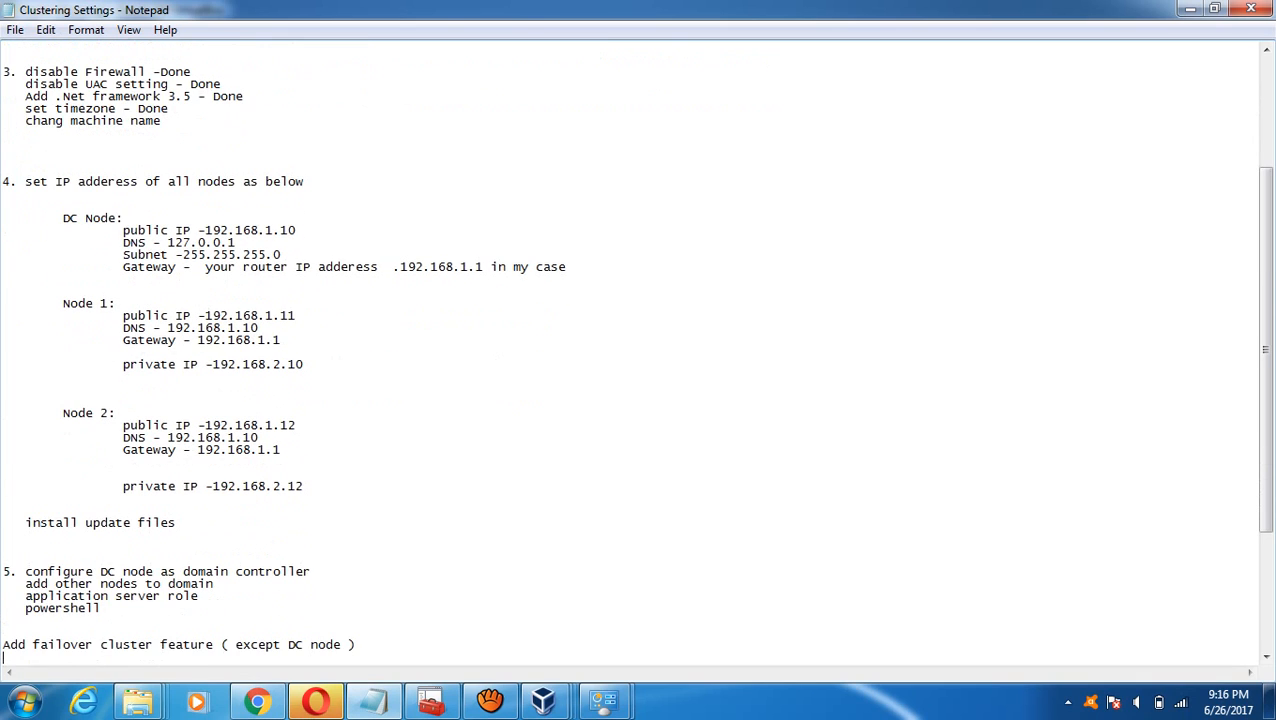
key("Down")
key("Down")
key("Down")
key("Down")
key("Down")
key("Down")
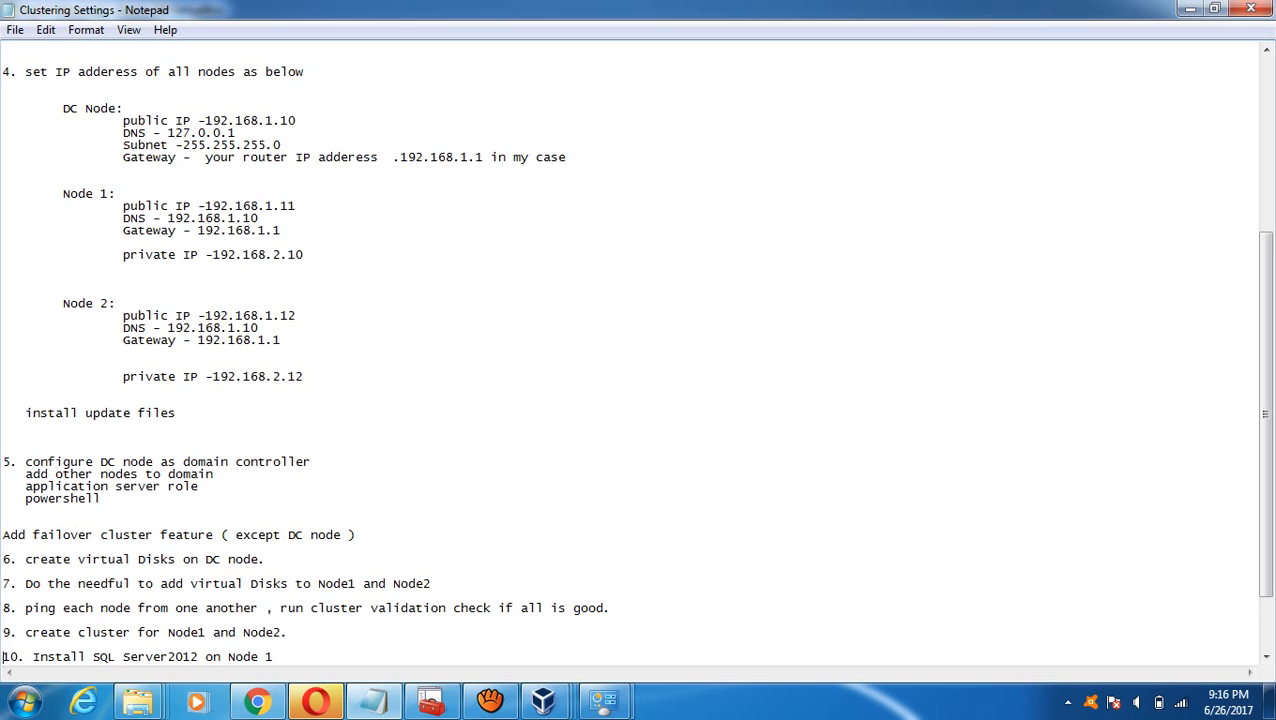
- On the Node1 VM, start Add Roles and Features targeting Node1 and tick Application Server
mouse_move(543, 700)
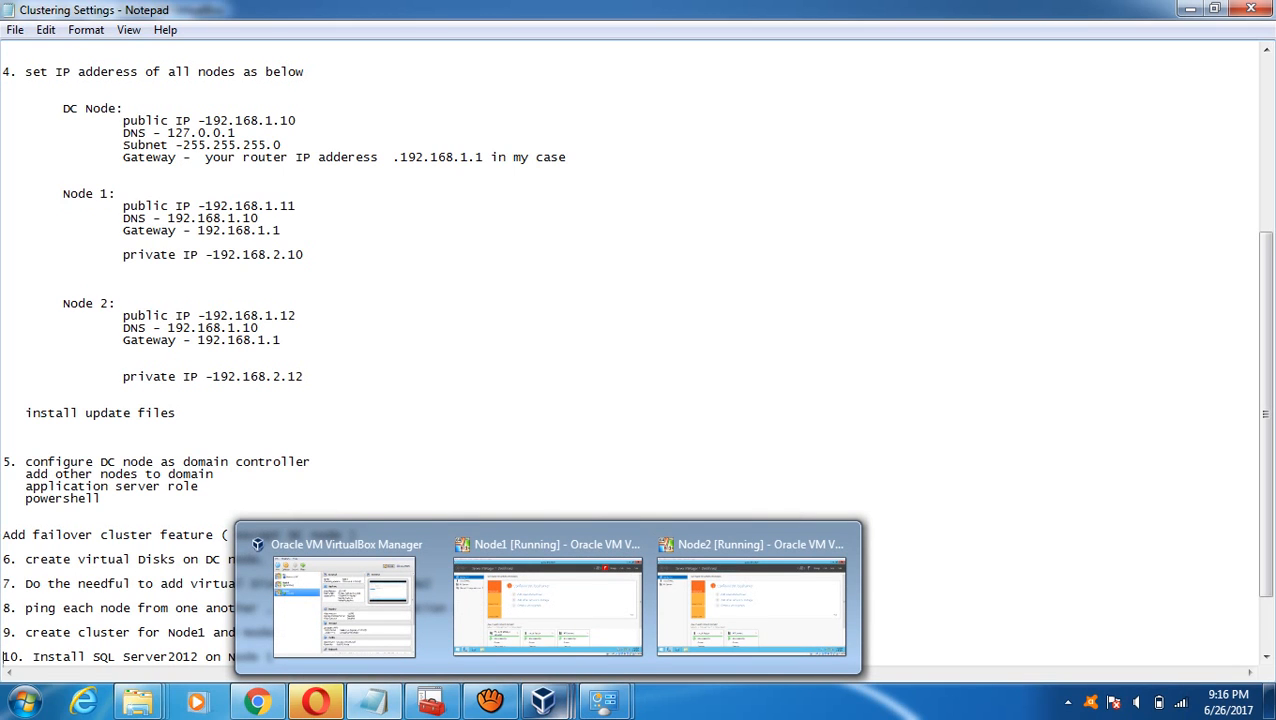
left_click(548, 600)
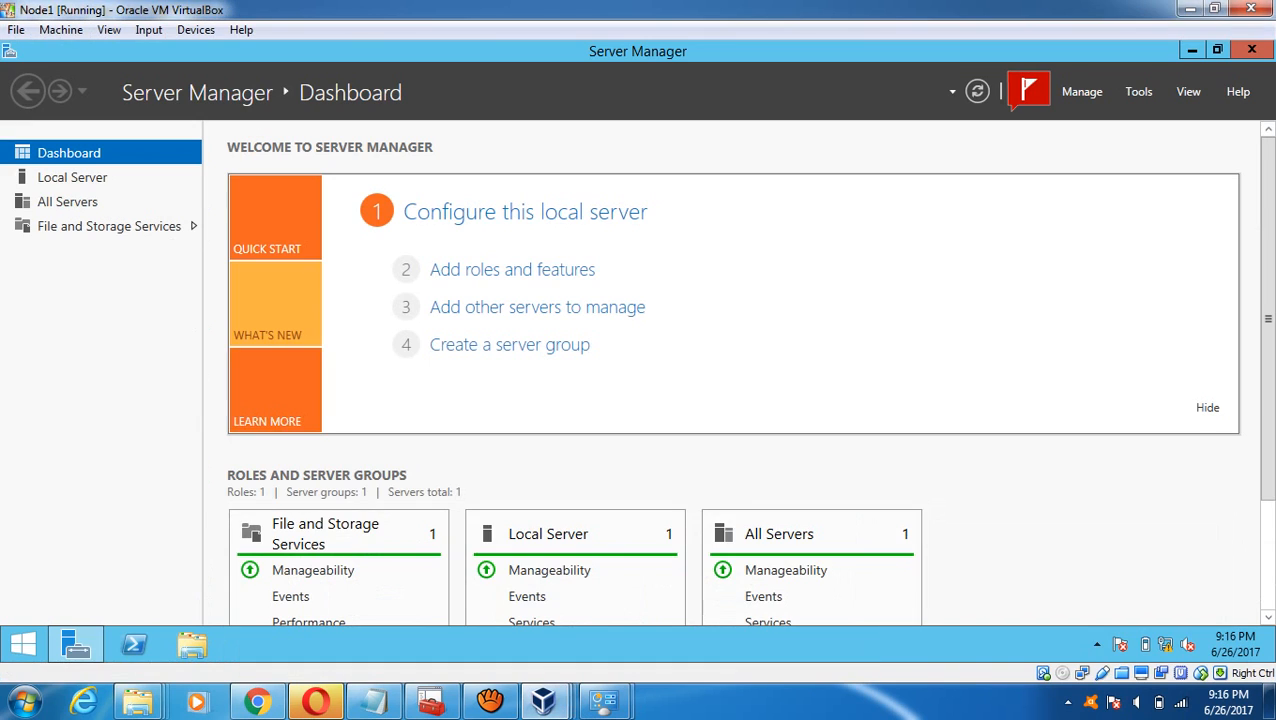
left_click(512, 270)
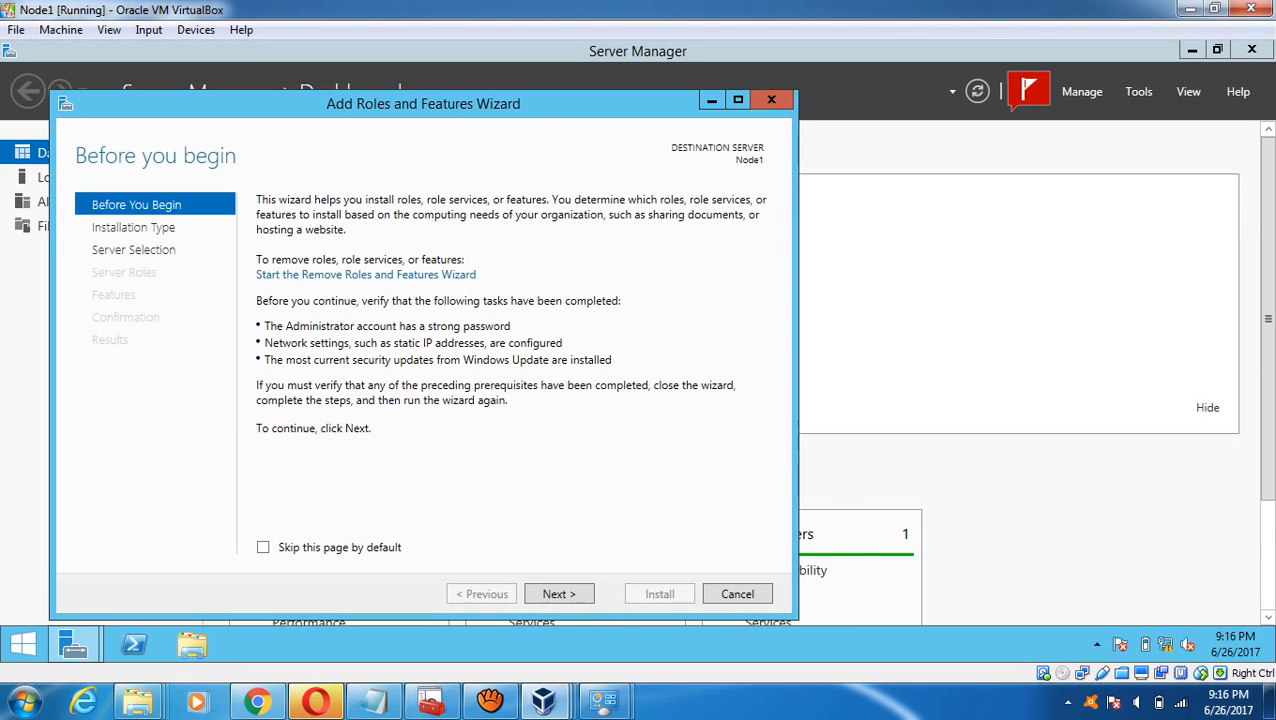
left_click(559, 594)
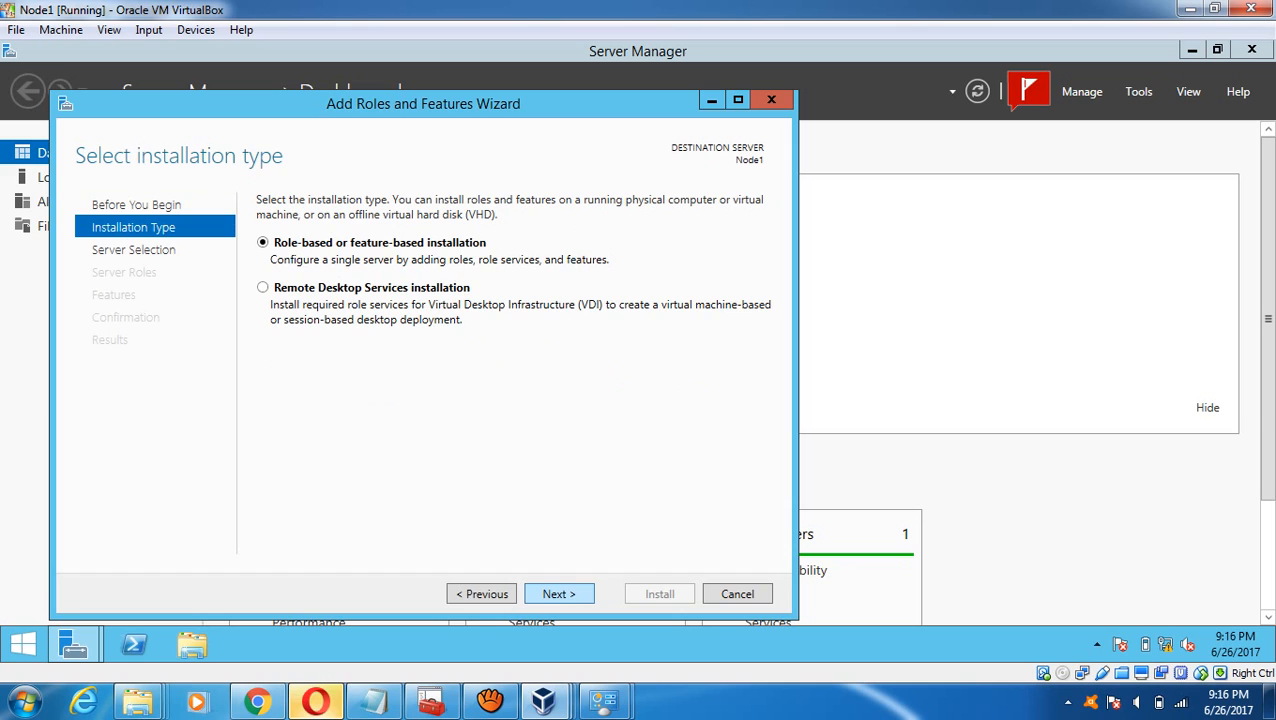
left_click(559, 594)
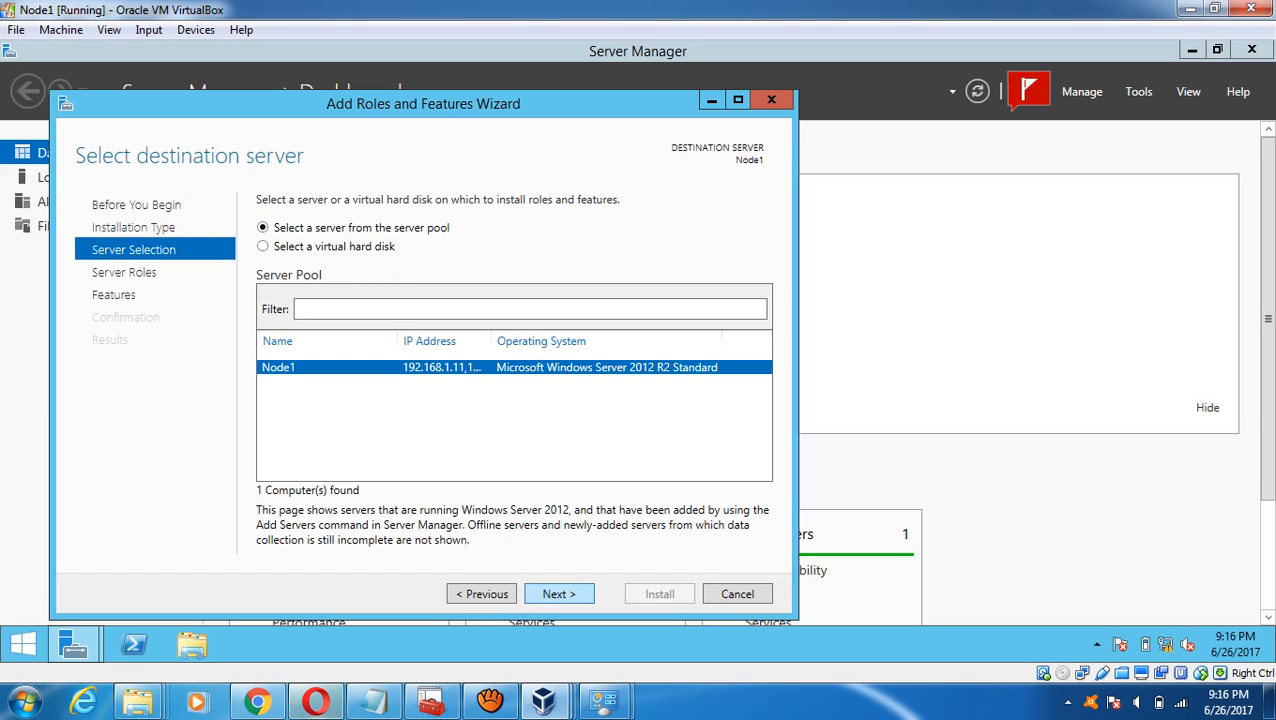
left_click(559, 594)
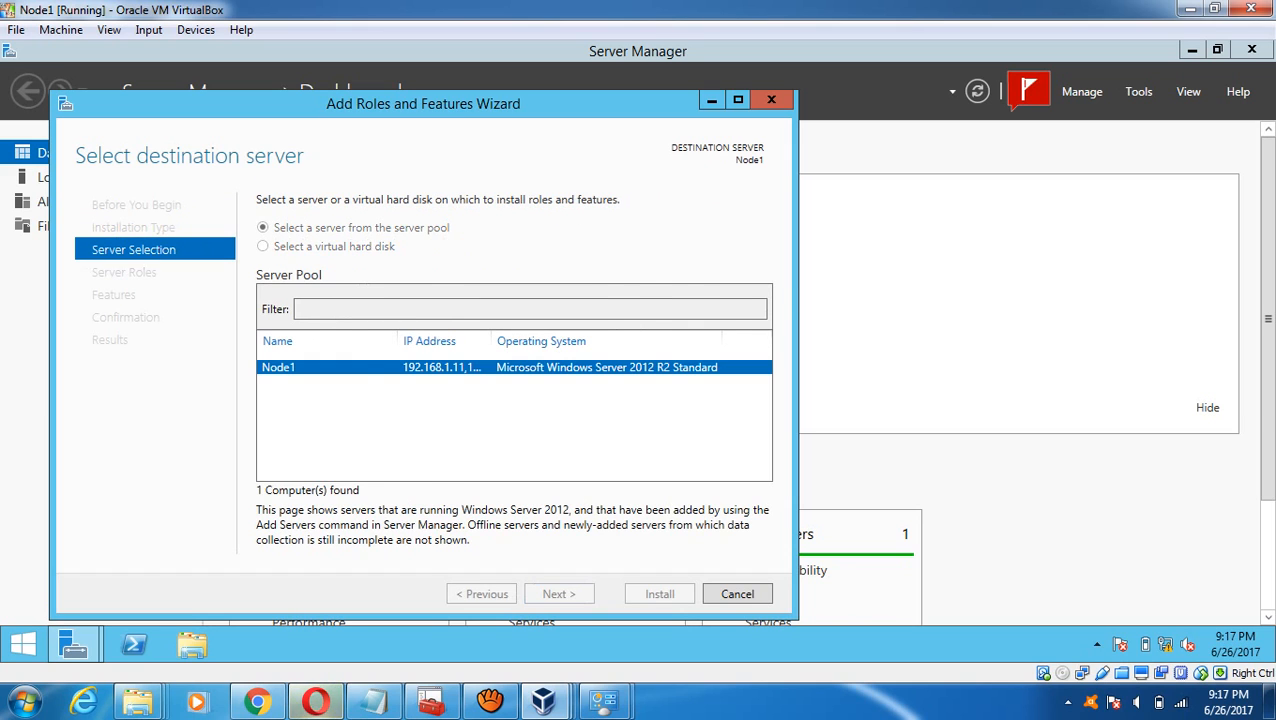
left_click(285, 359)
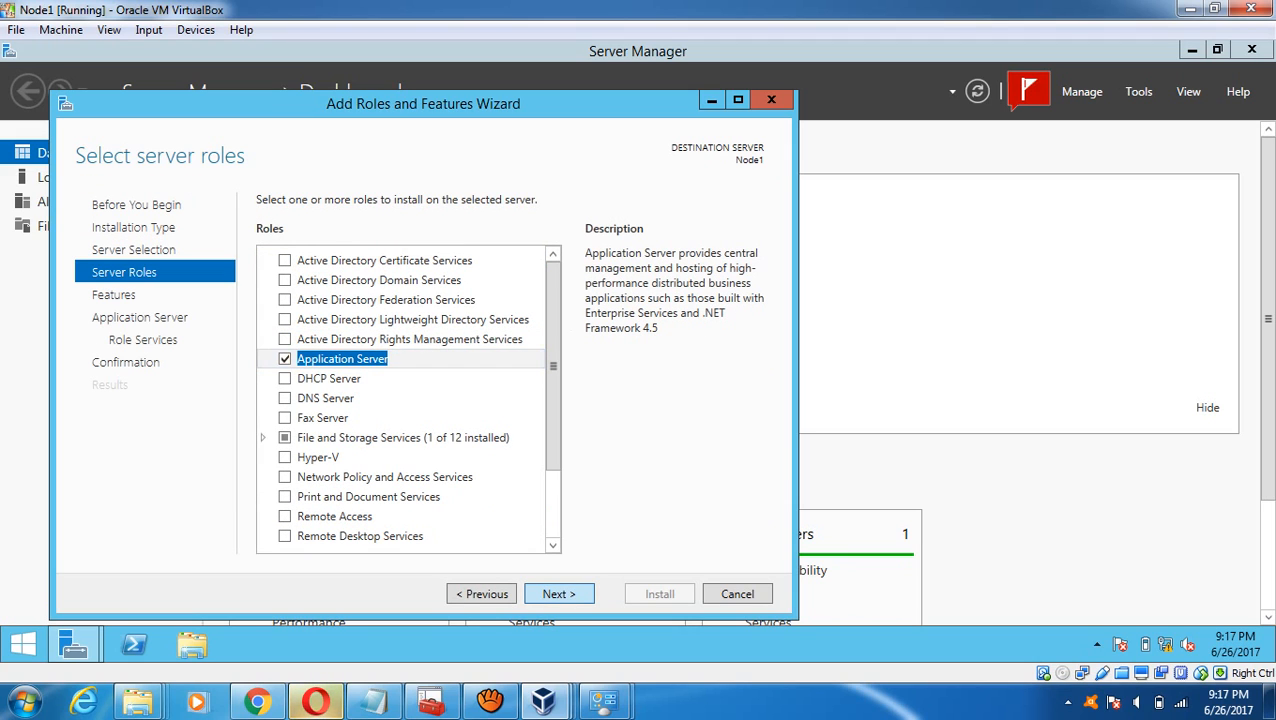
- Add the PowerShell Desired State Configuration Service and Web Access features, accepting their required features
left_click(558, 594)
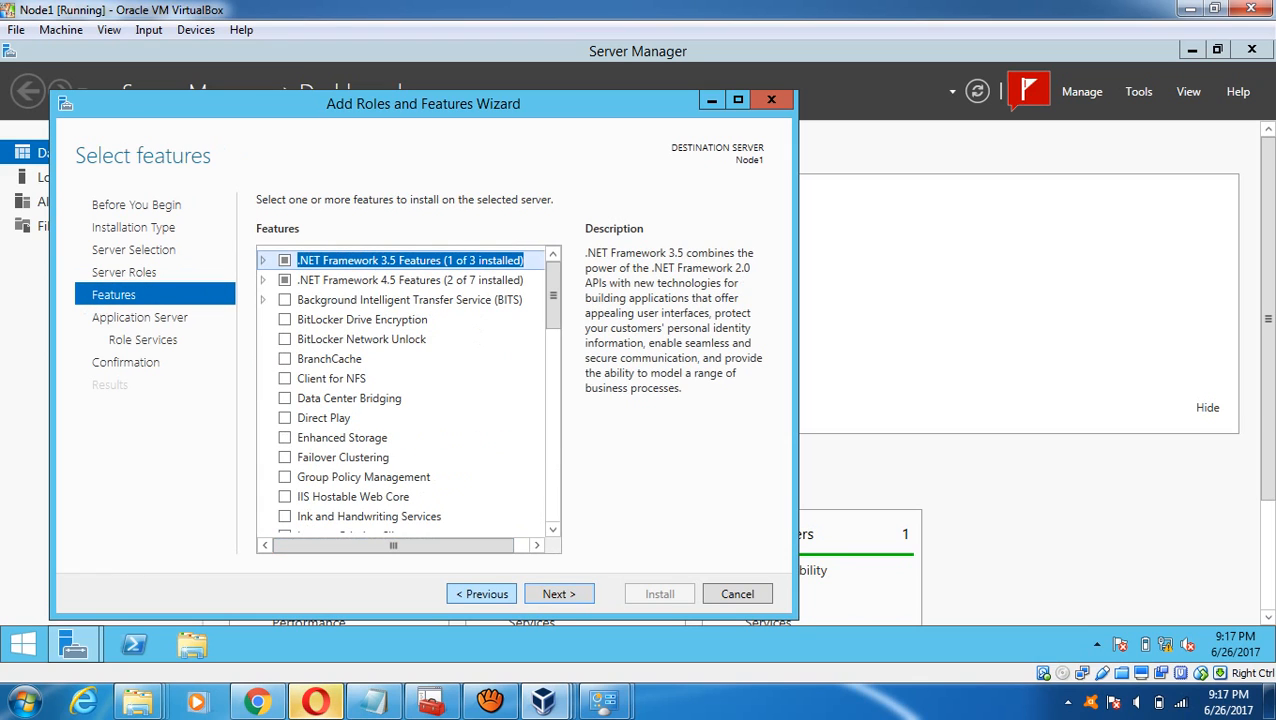
left_click(481, 594)
scroll(408, 400, "down", 2)
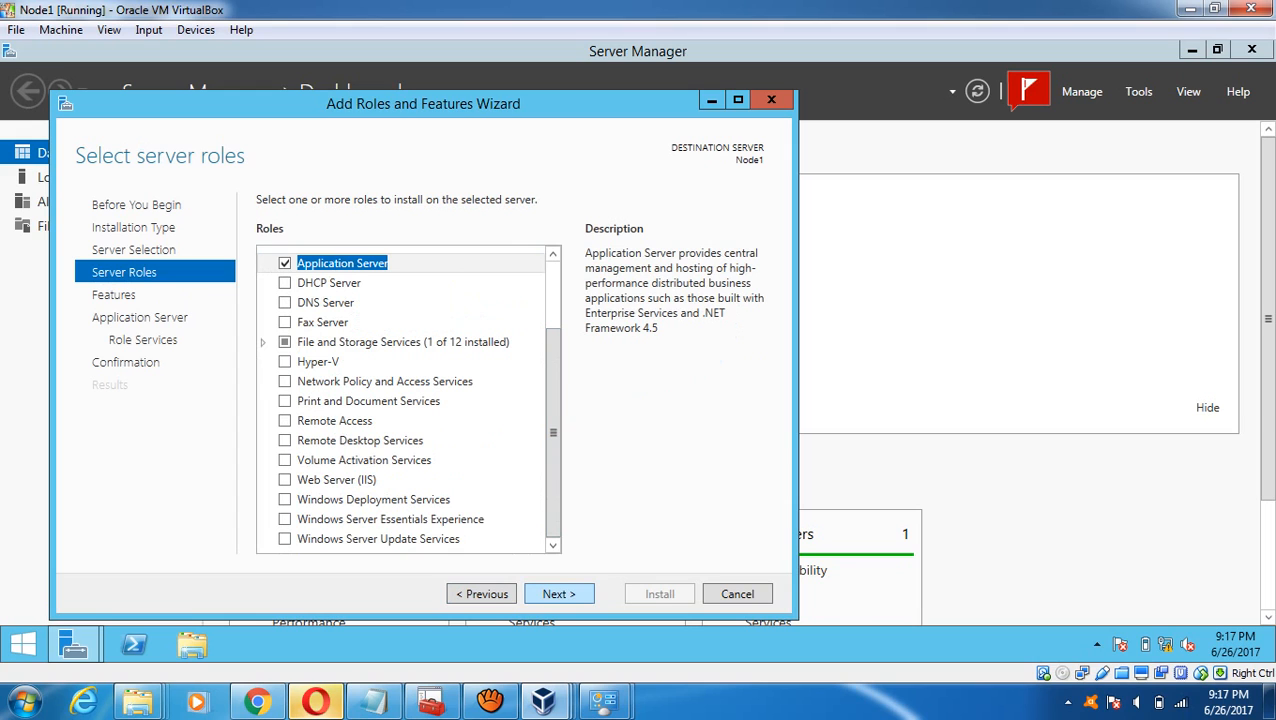
left_click(558, 594)
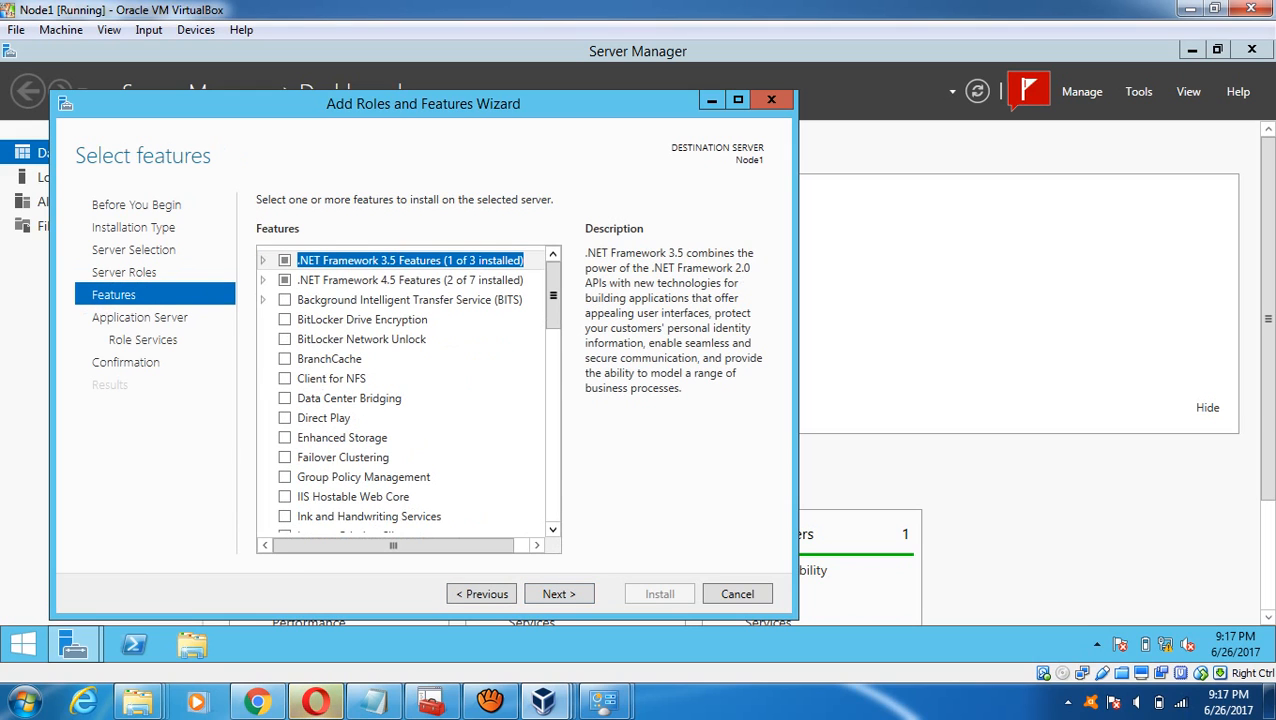
scroll(408, 390, "down", 5)
scroll(408, 390, "down", 10)
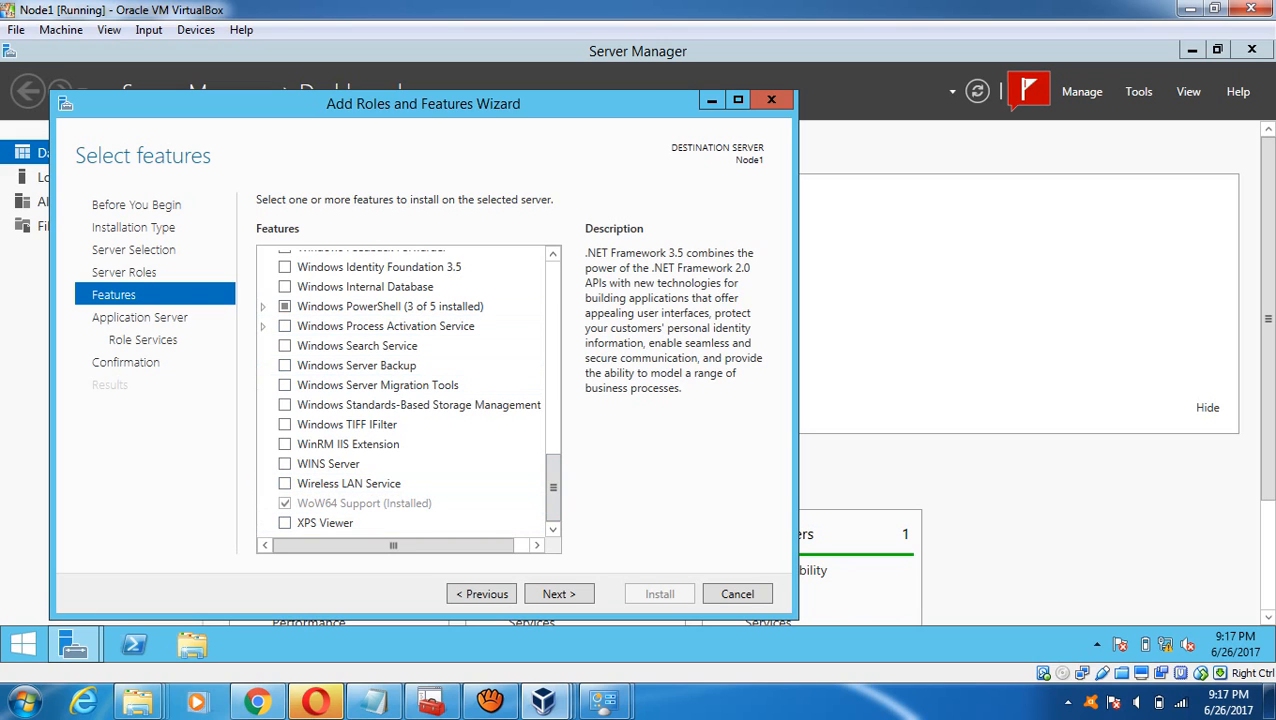
double_click(390, 306)
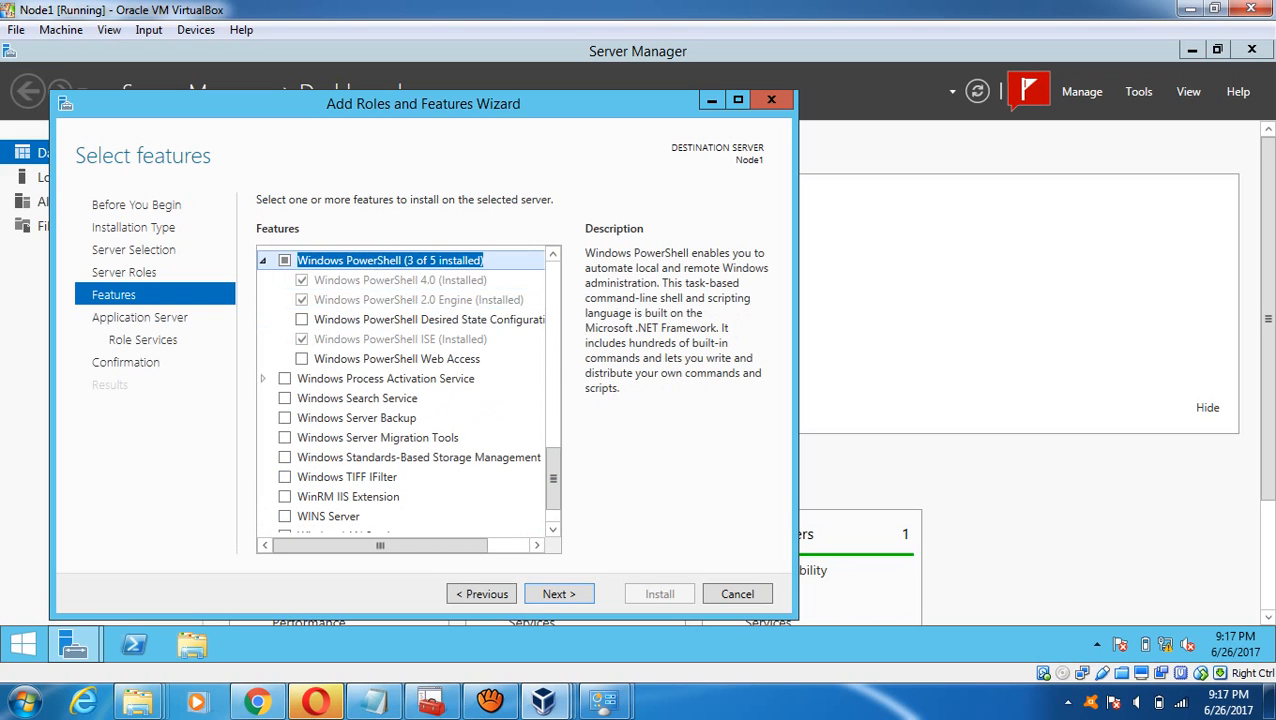
left_click(301, 319)
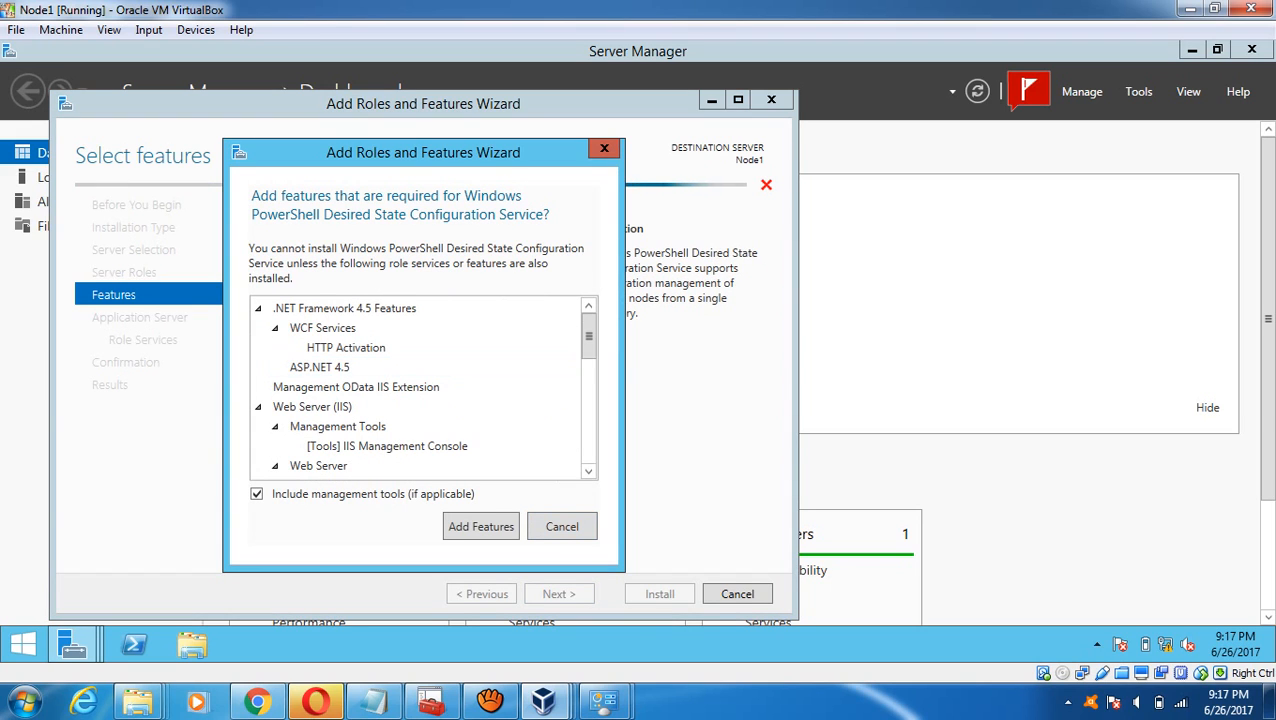
left_click(481, 526)
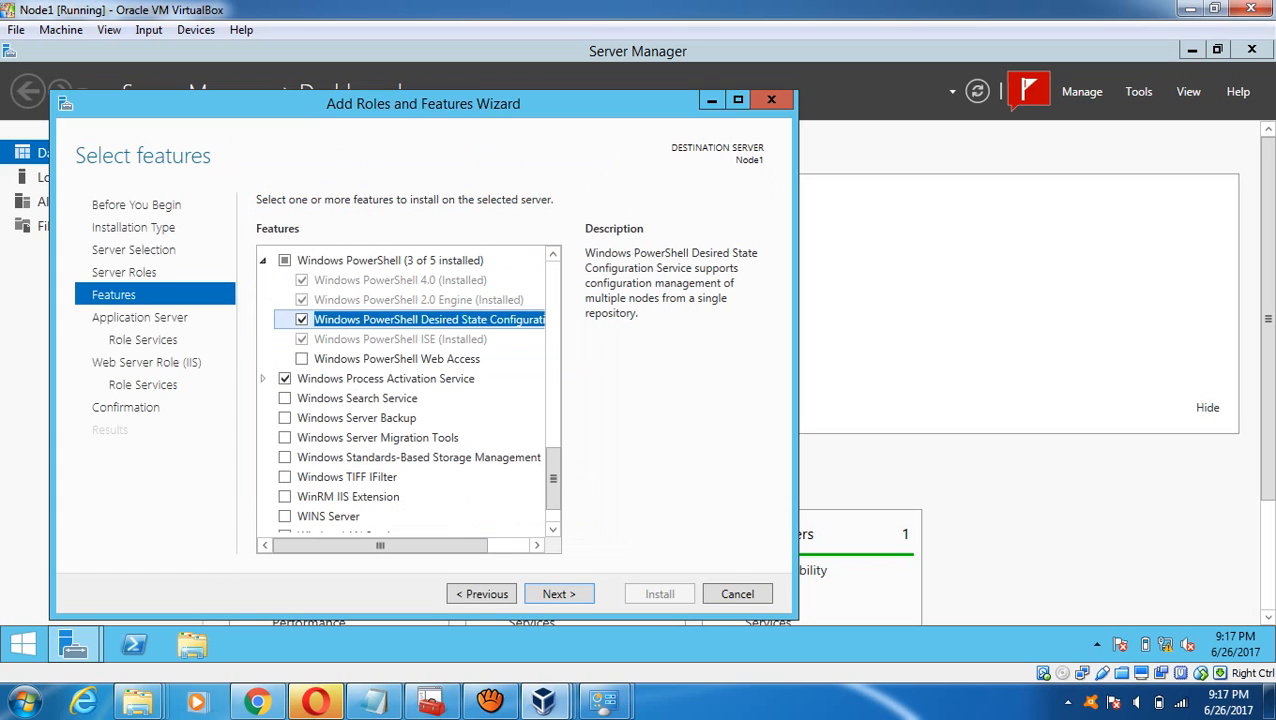
left_click(302, 359)
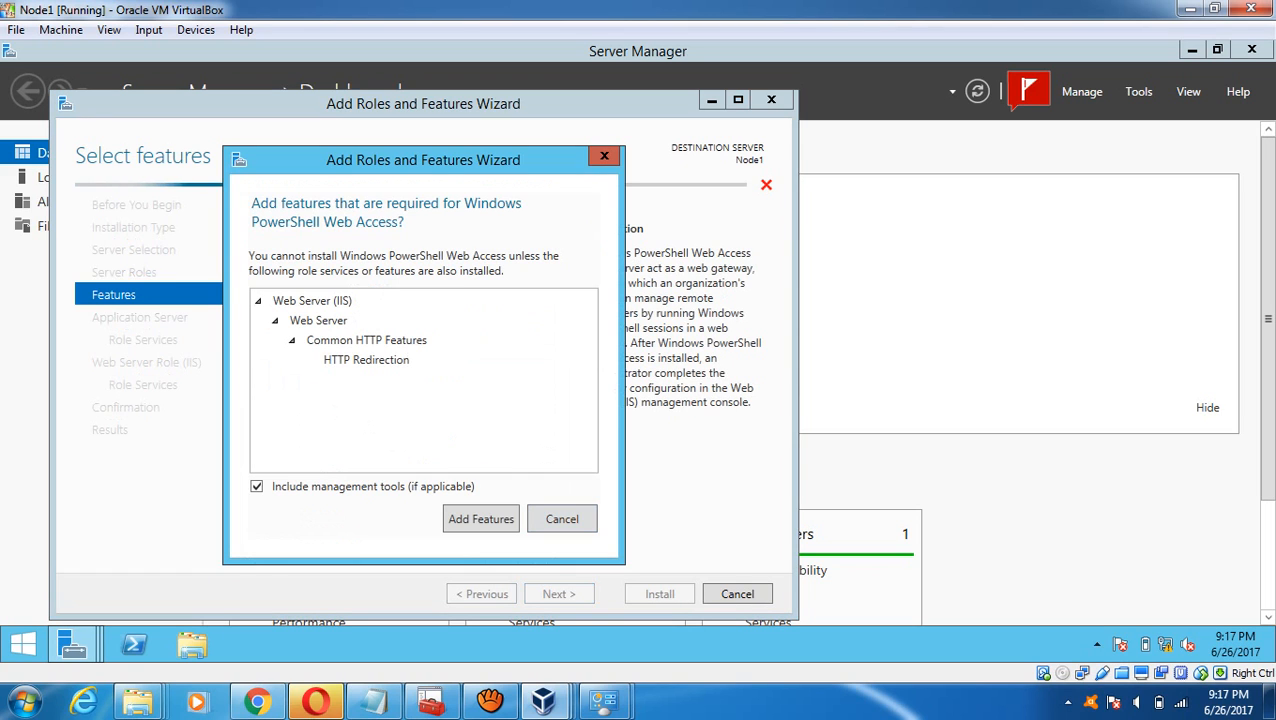
left_click(481, 519)
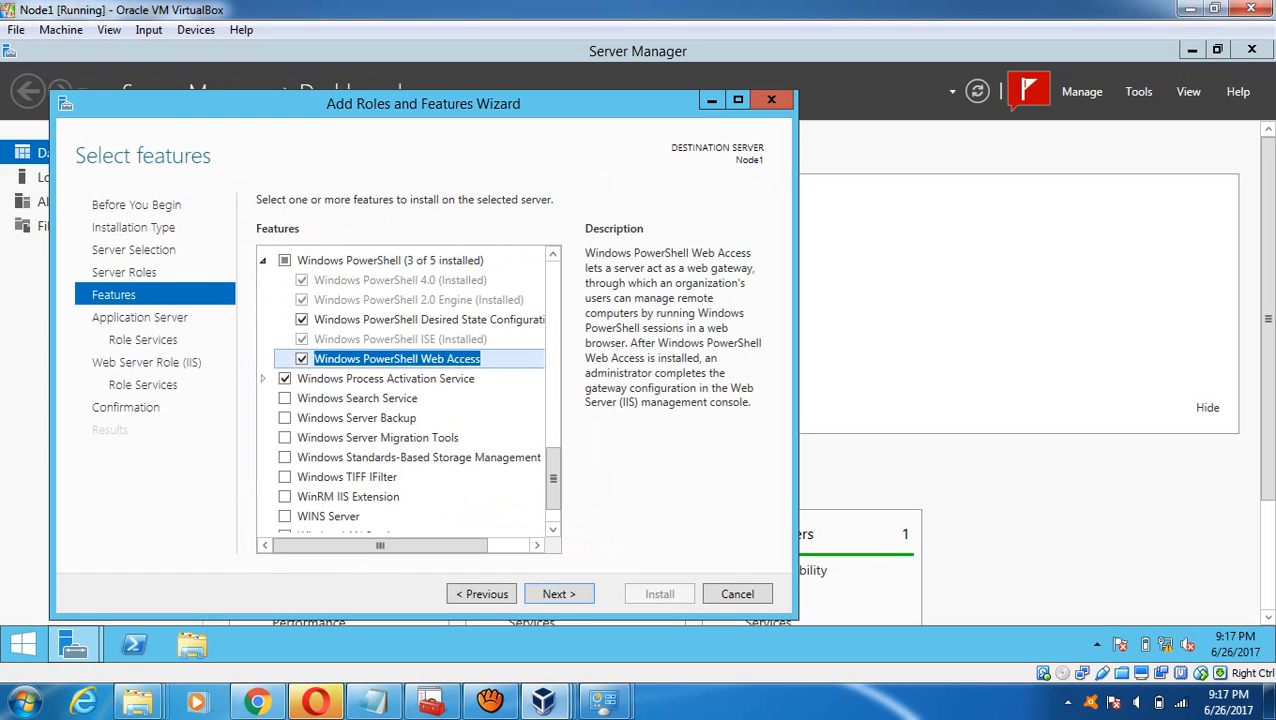
left_click(558, 594)
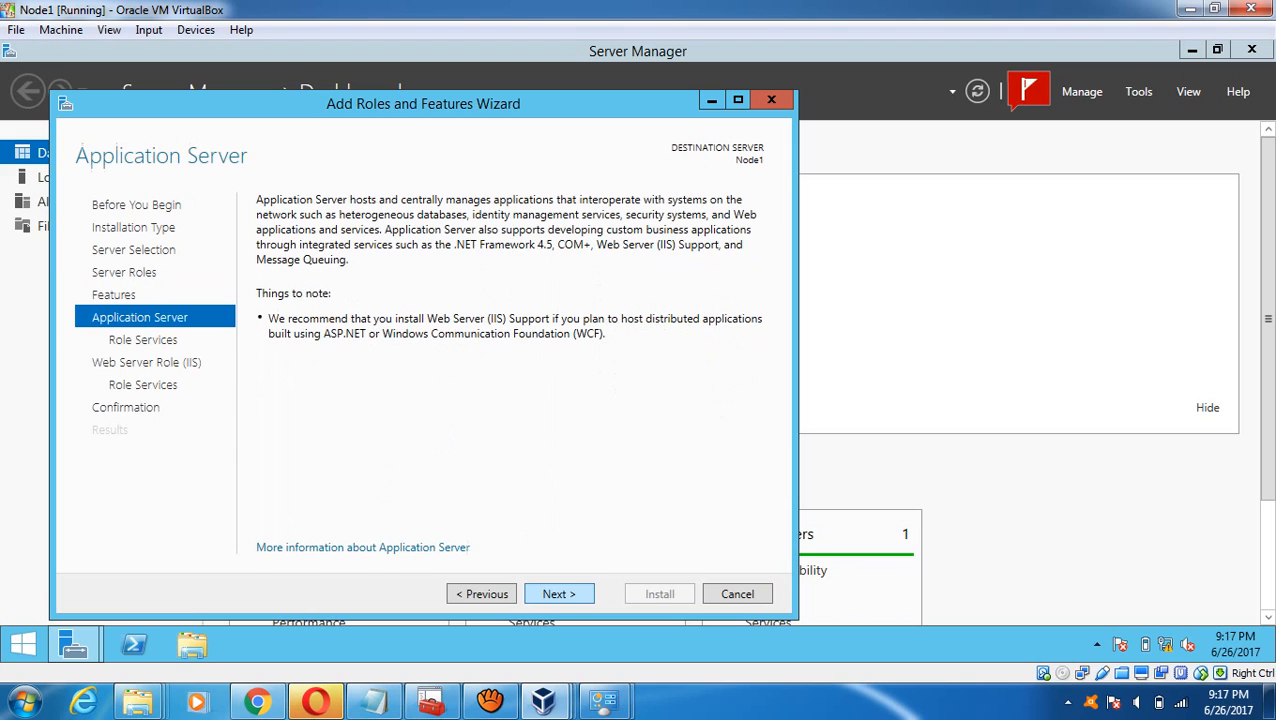
- Include Incoming and Outgoing Network Transactions, start Node1's installation, then switch to the Node2 VM
left_click(558, 594)
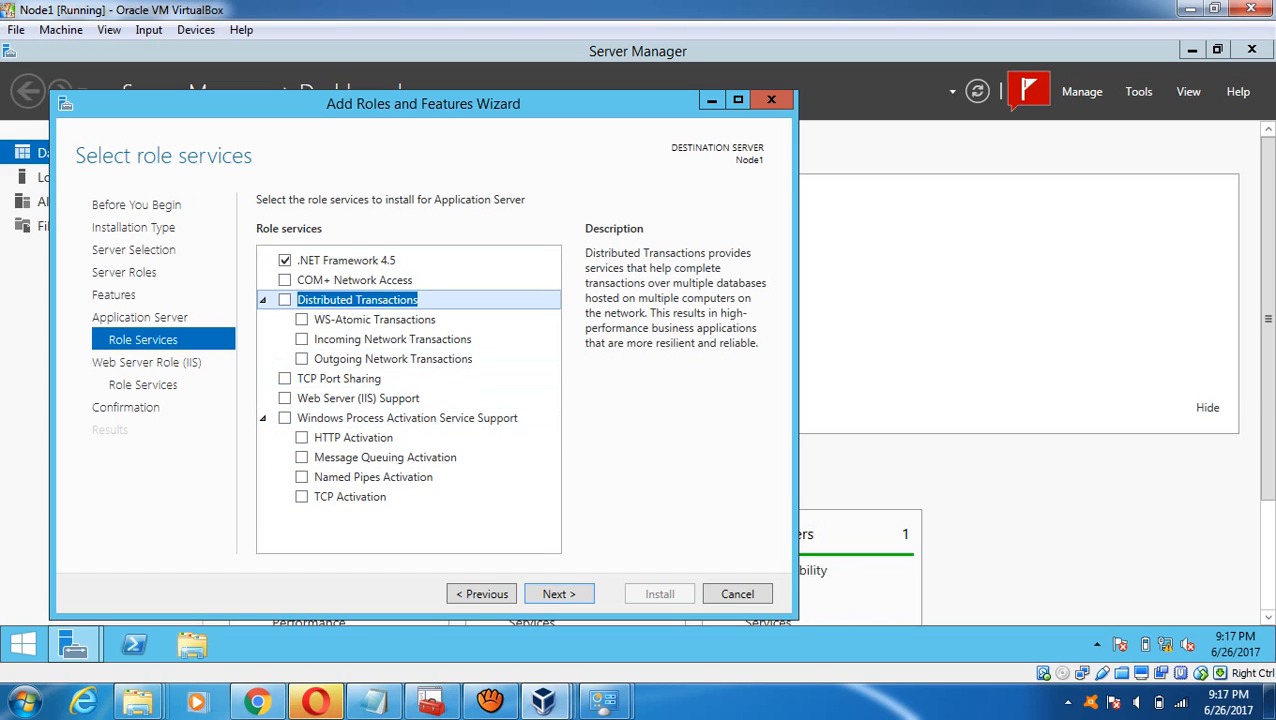
left_click(302, 339)
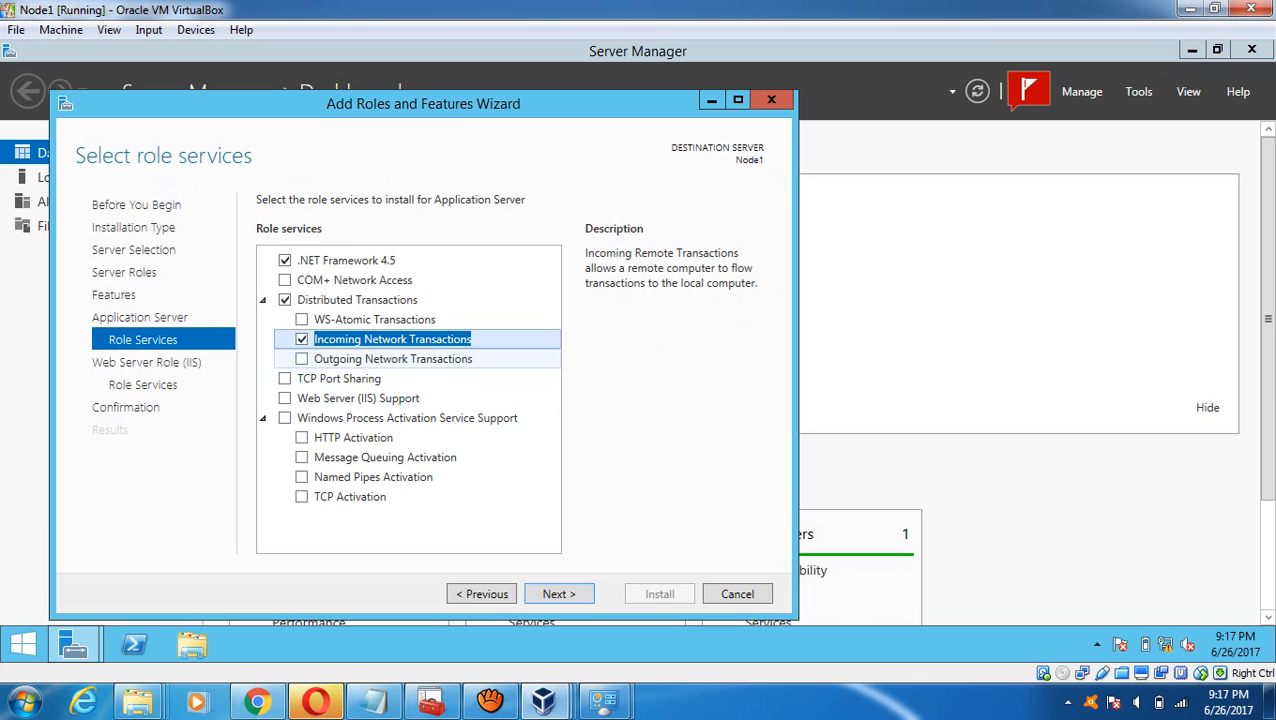
left_click(302, 359)
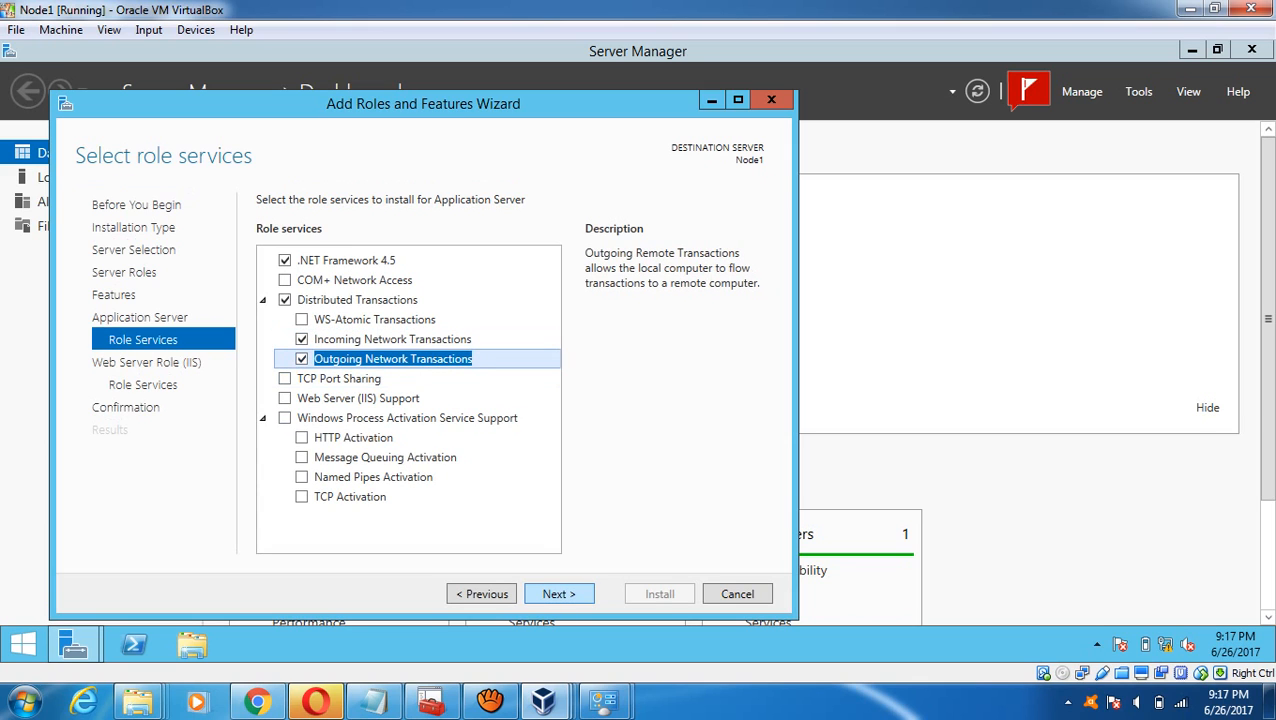
left_click(559, 594)
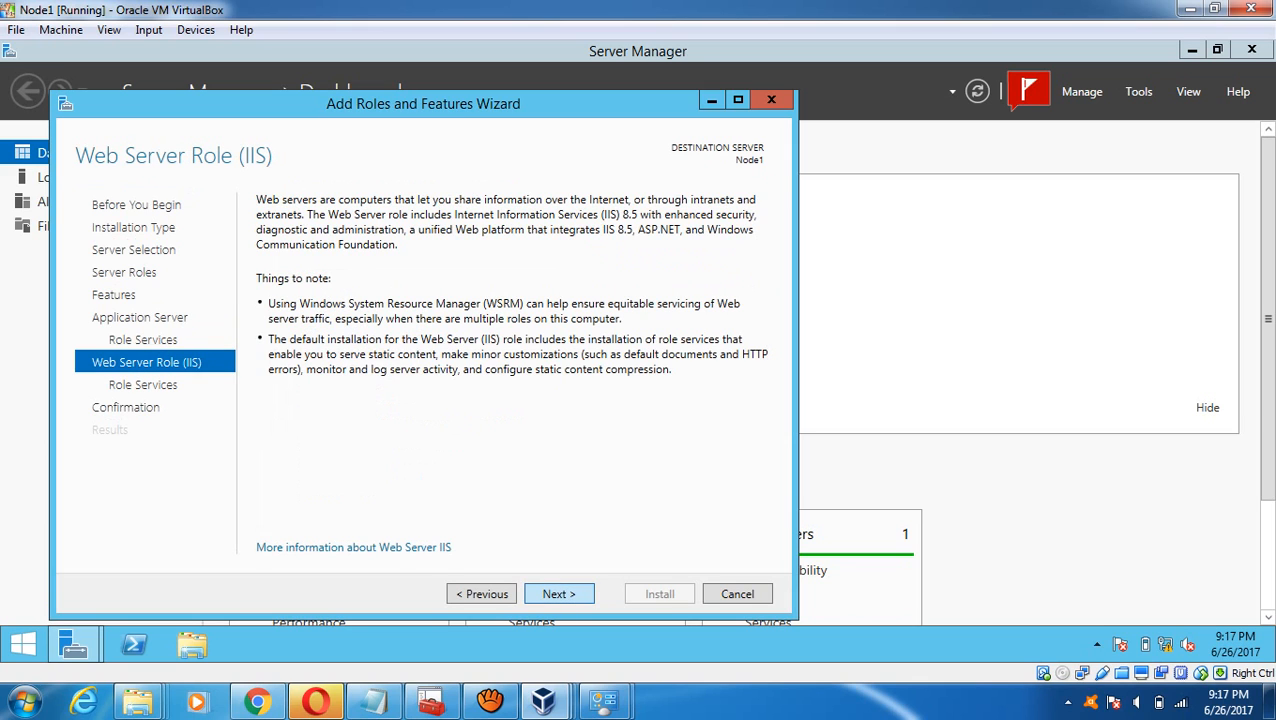
left_click(559, 594)
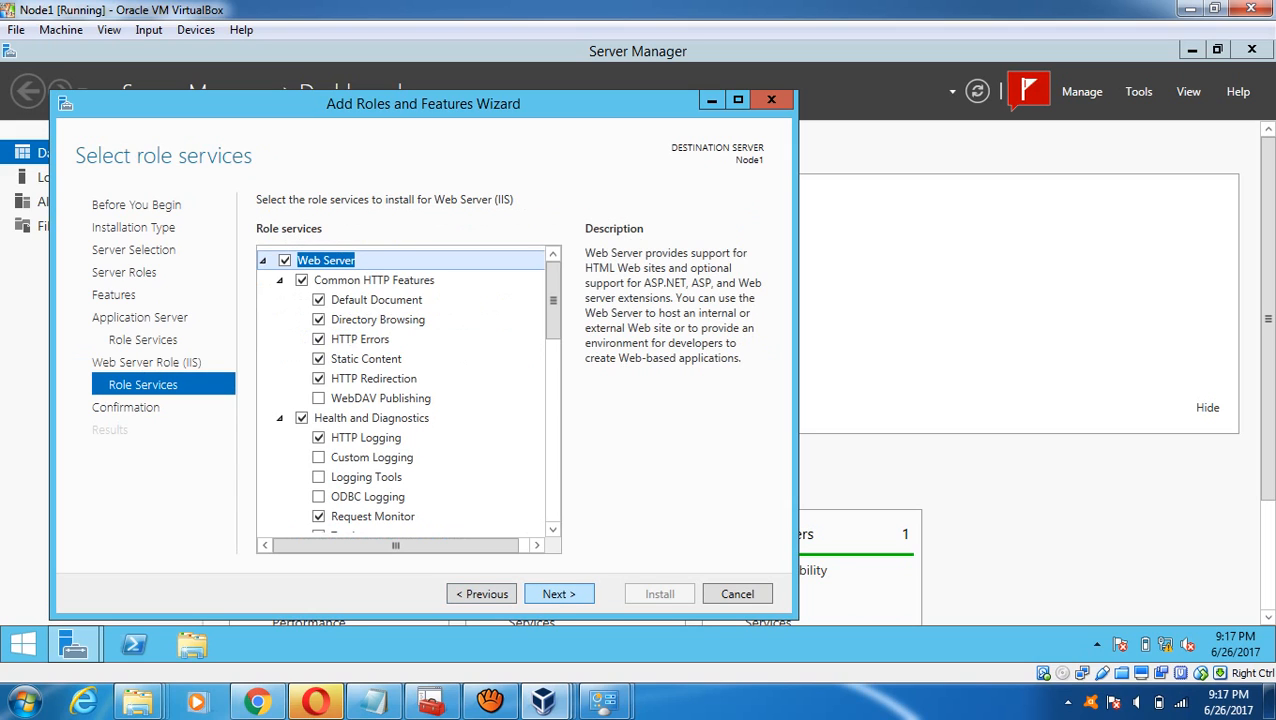
left_click(559, 594)
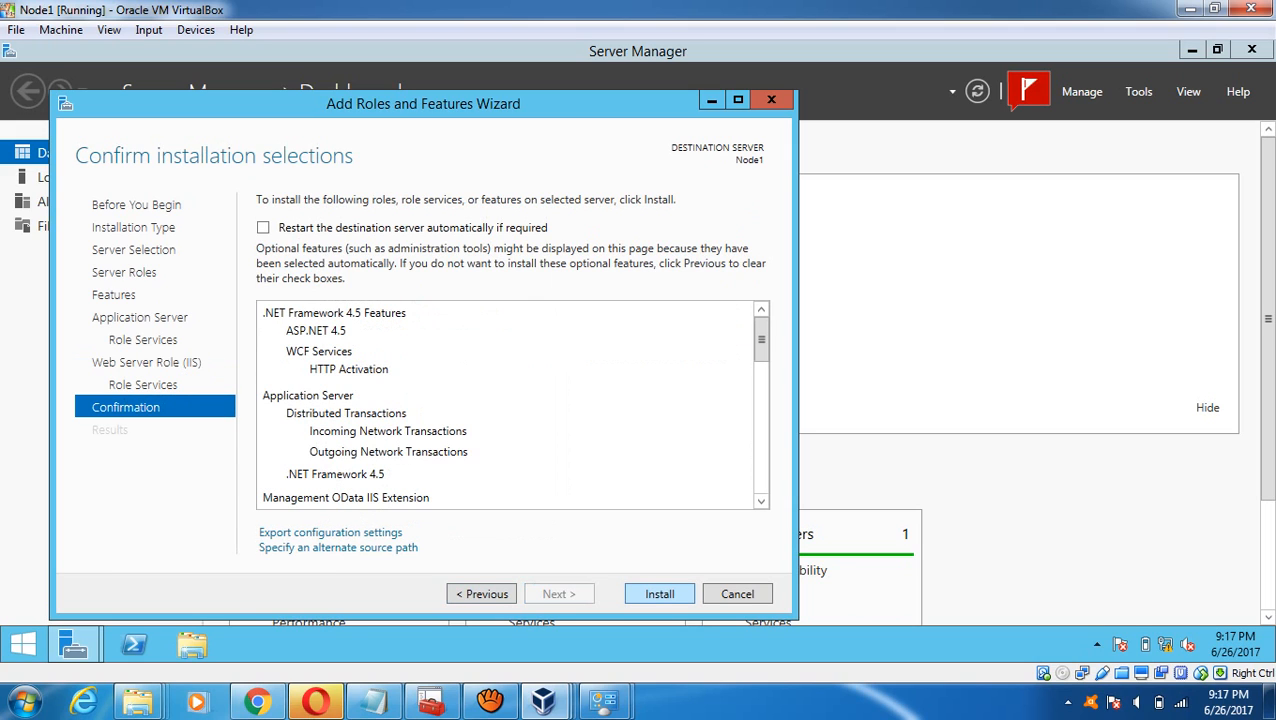
left_click(659, 594)
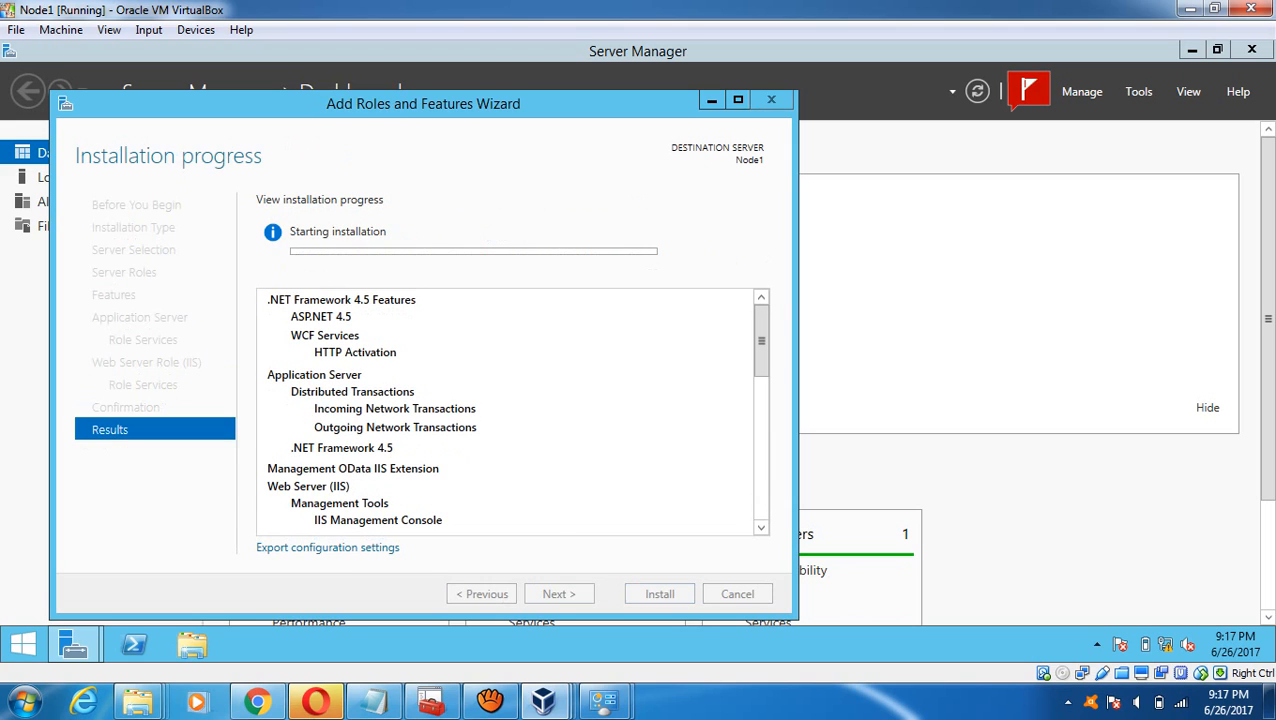
mouse_move(545, 703)
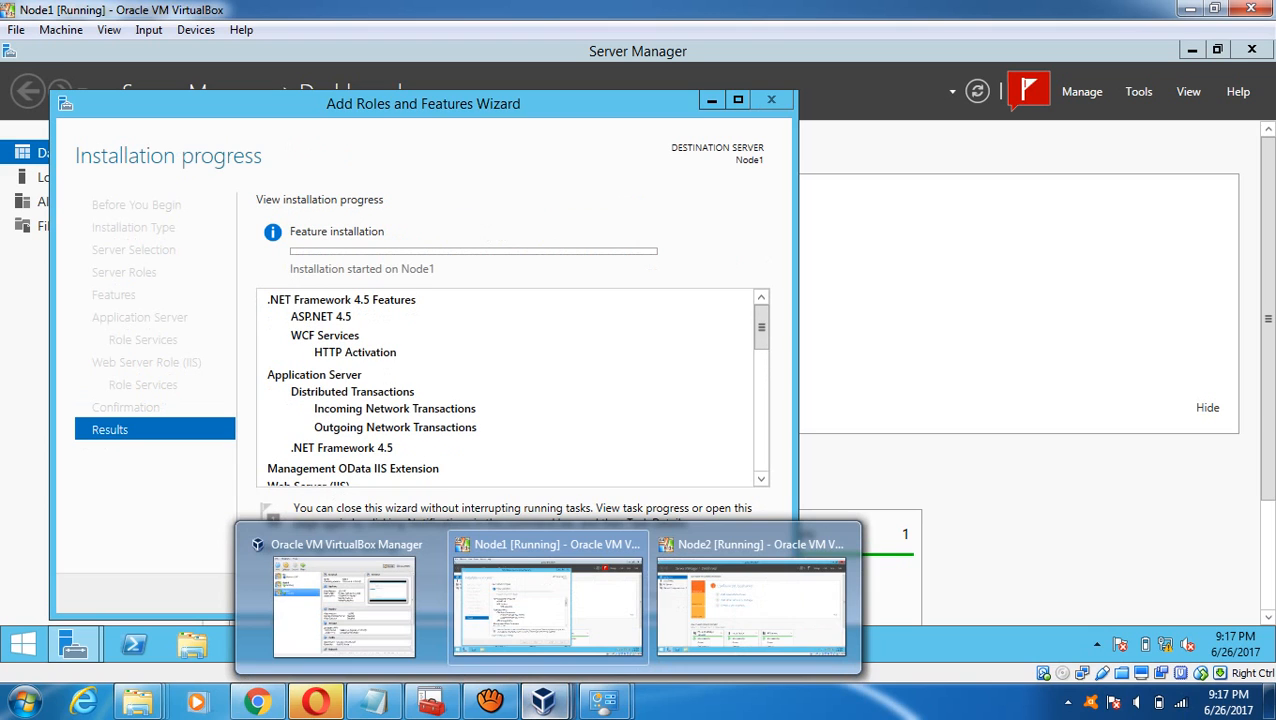
left_click(750, 600)
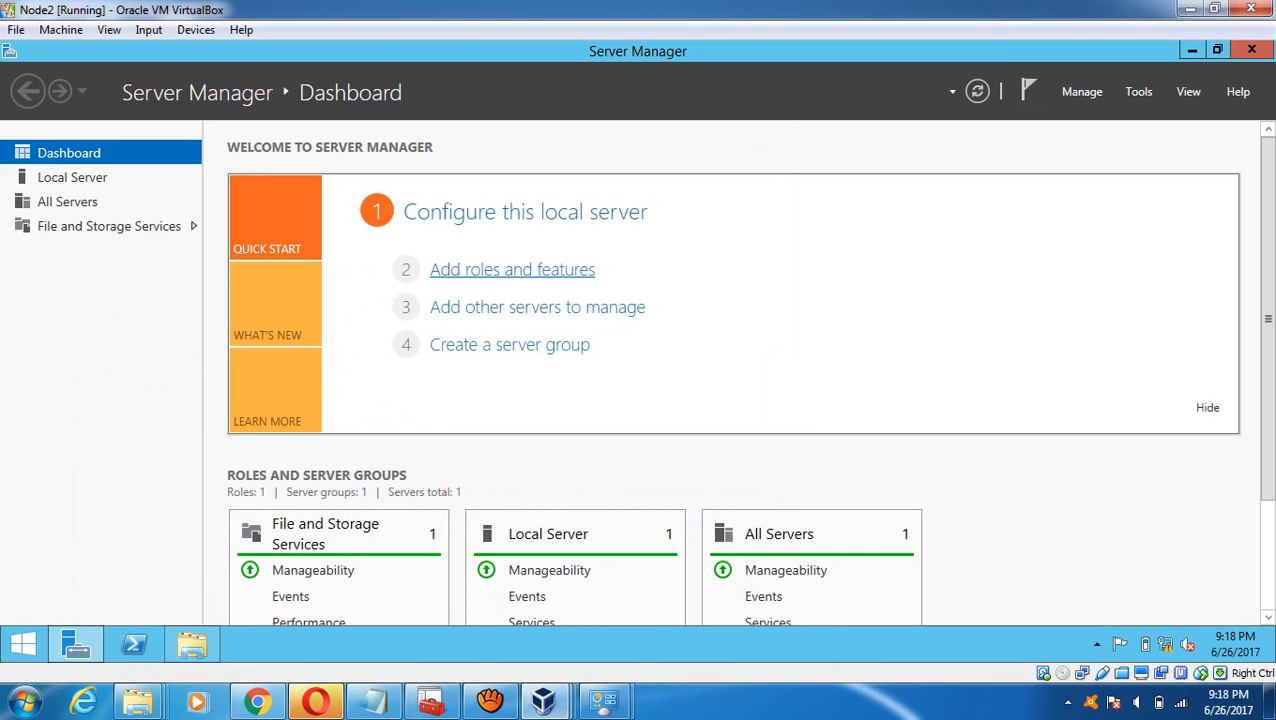
- On Node2, open the maximized Add Roles and Features Wizard and tick the Application Server role
left_click(512, 269)
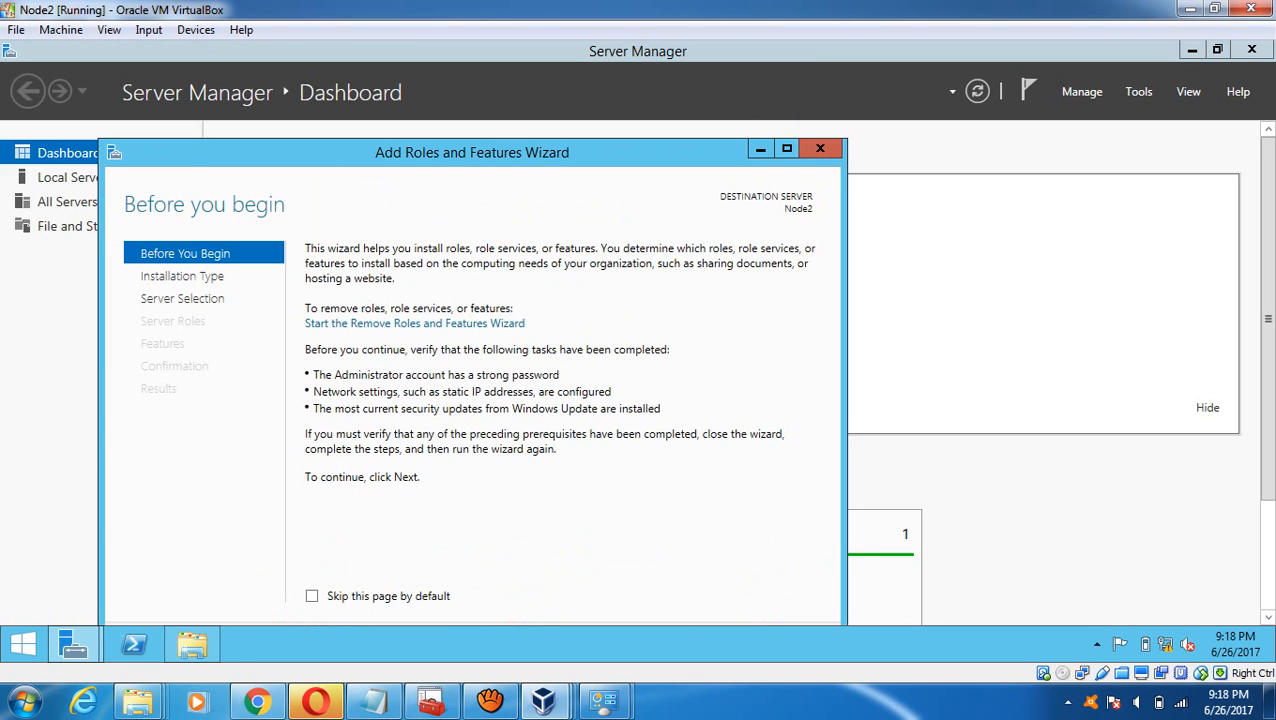
left_click(787, 148)
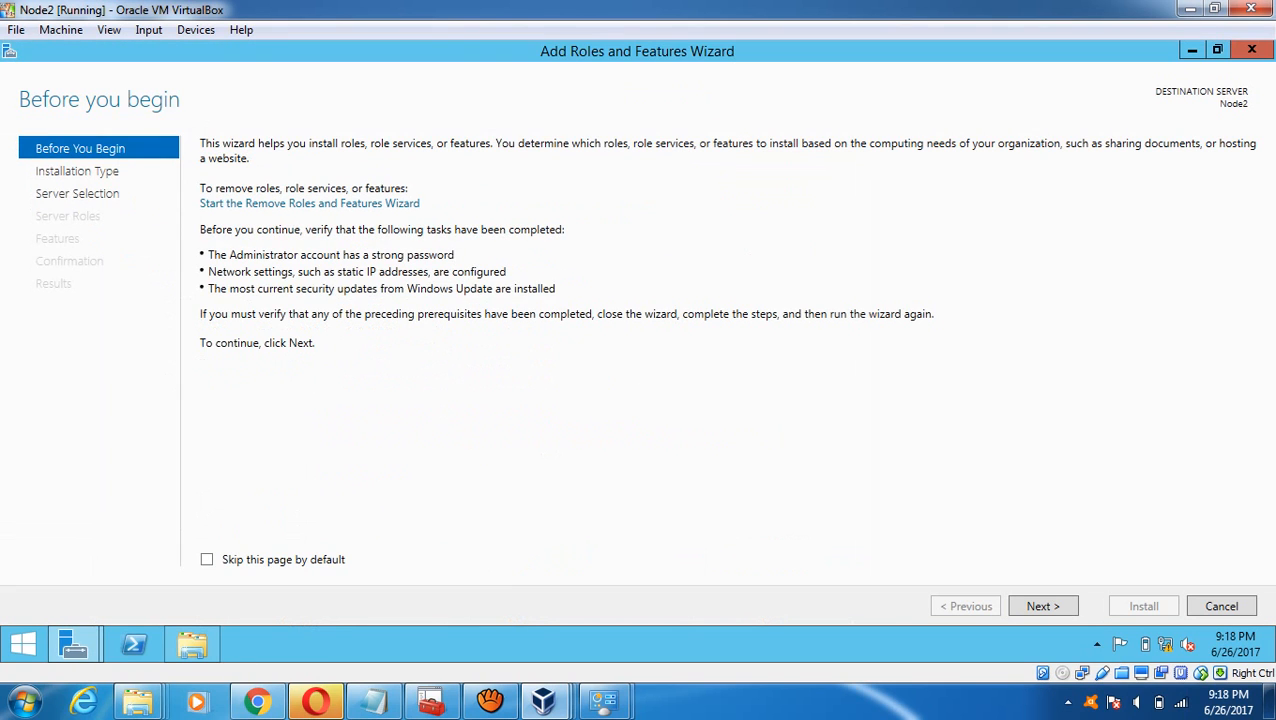
left_click(1043, 606)
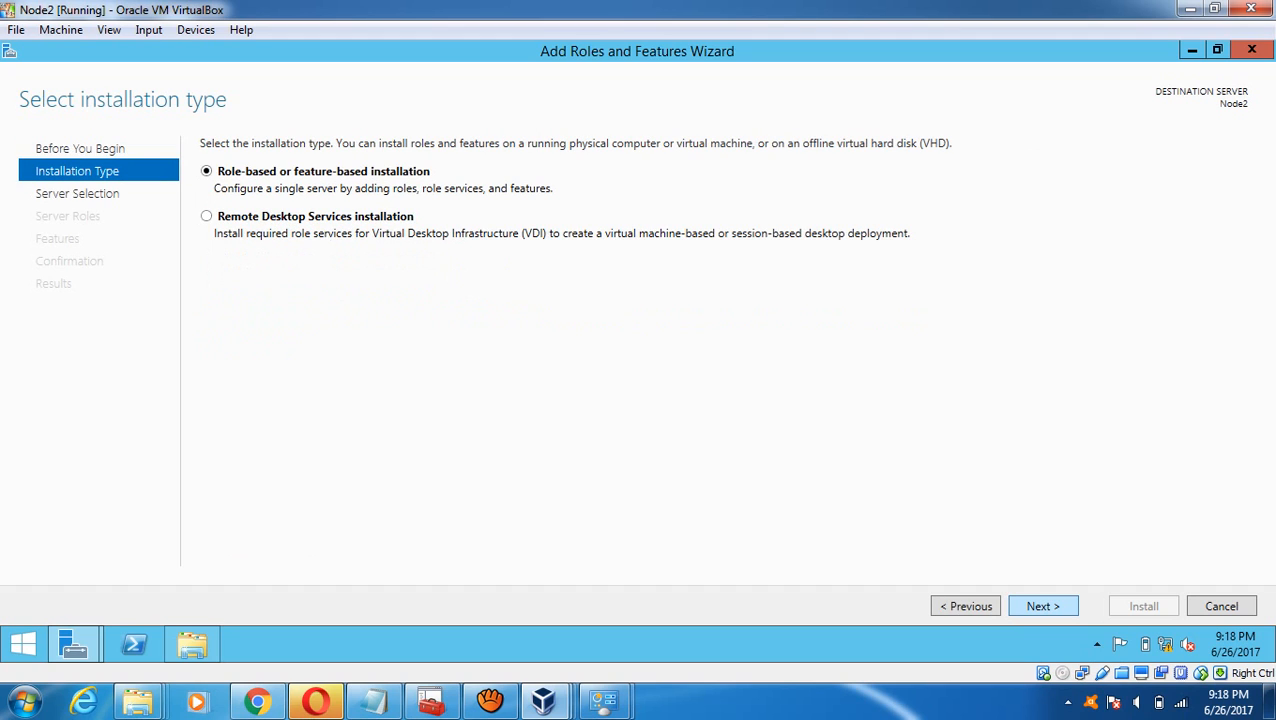
left_click(1043, 606)
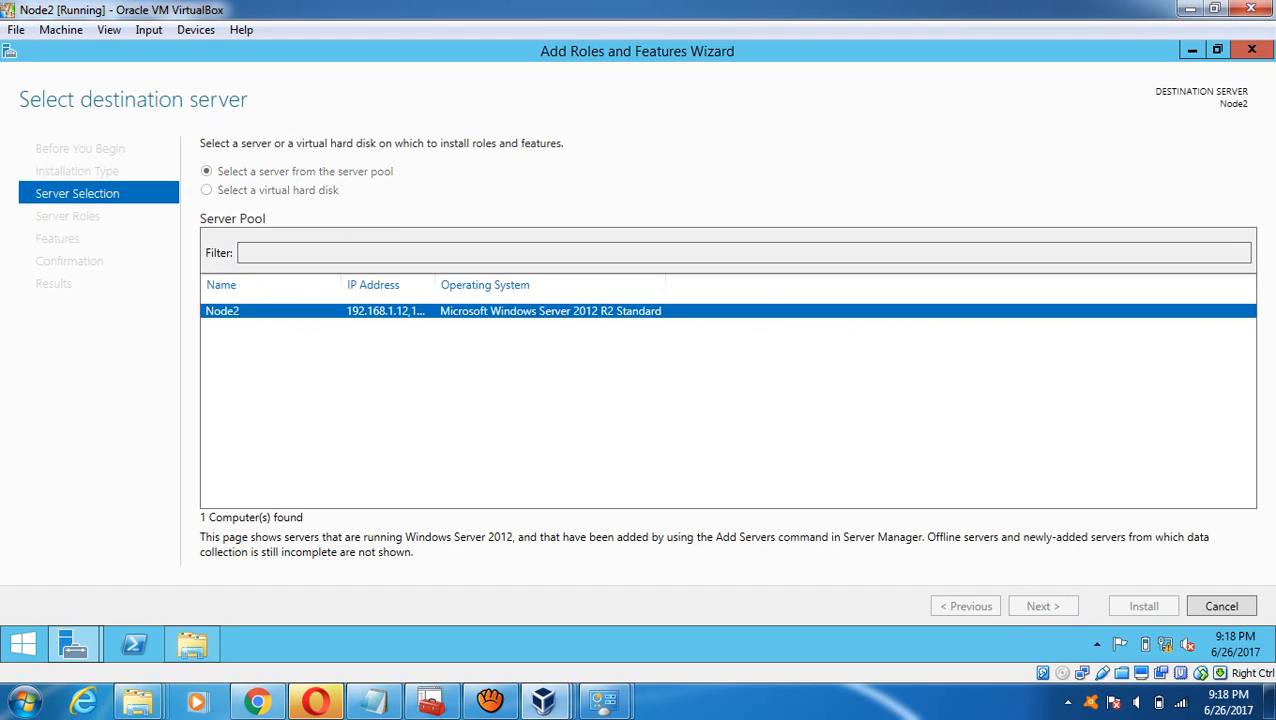
left_click(1043, 606)
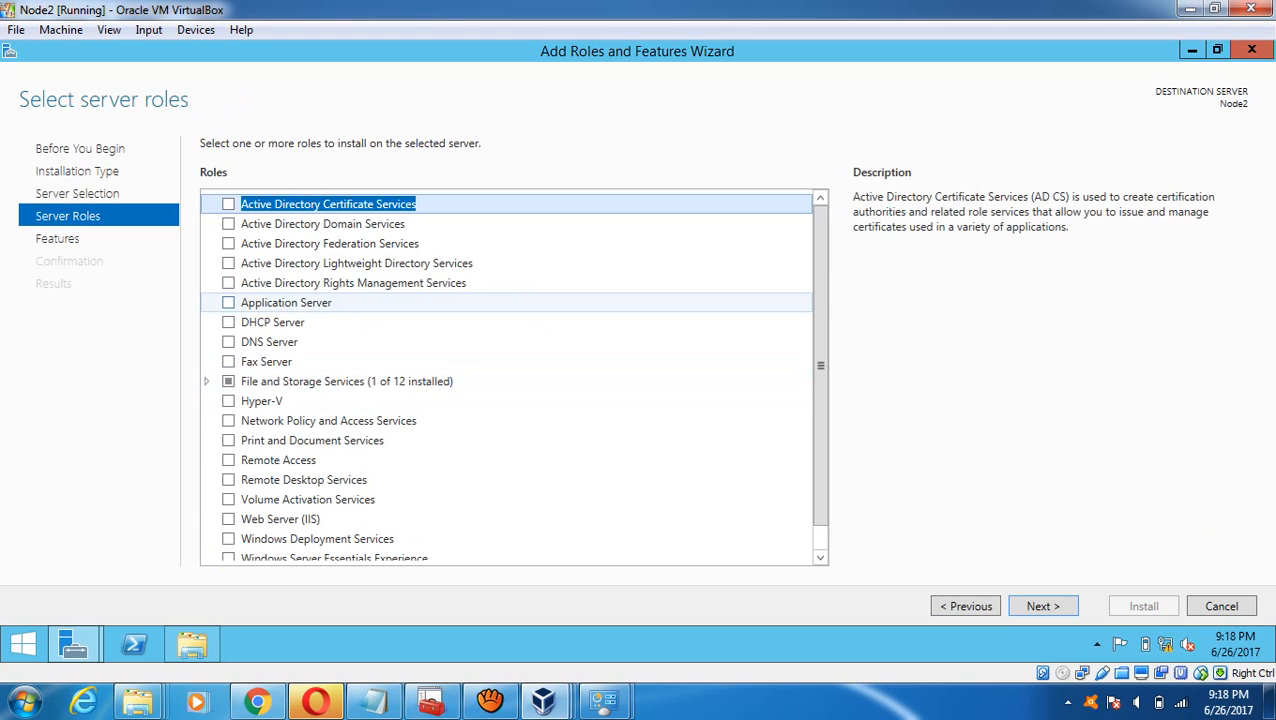
left_click(228, 302)
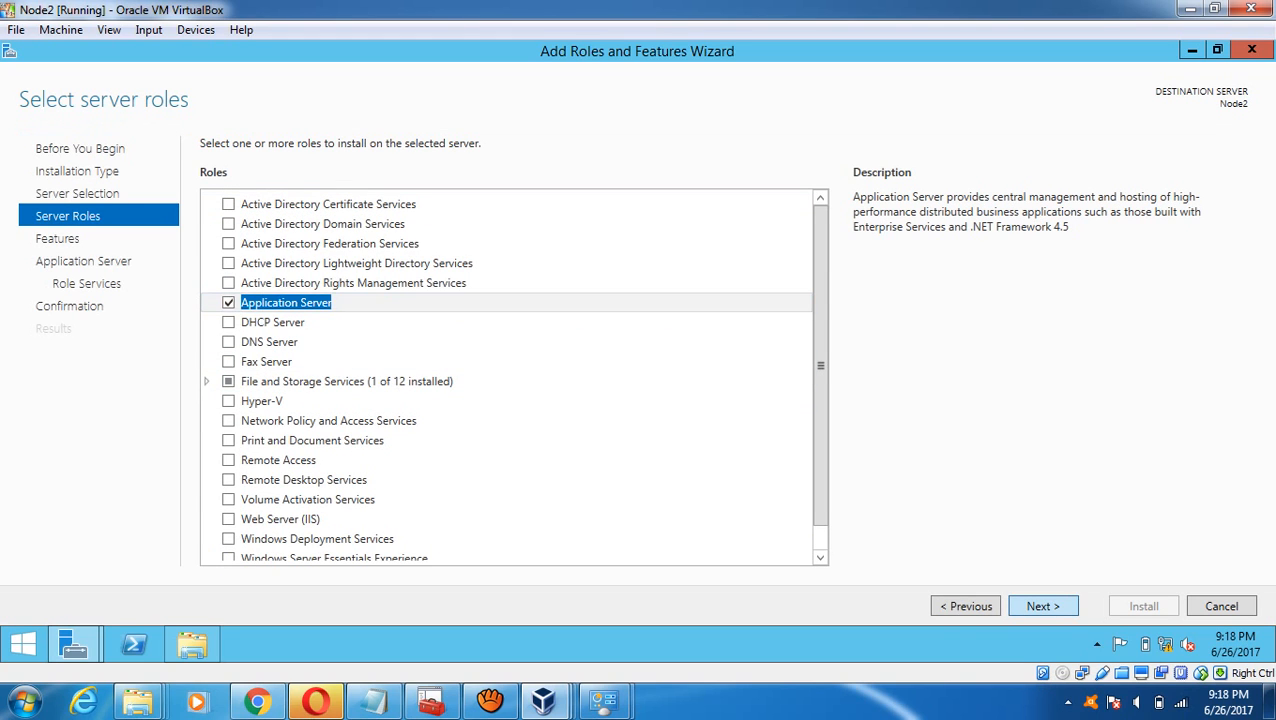
left_click(1043, 606)
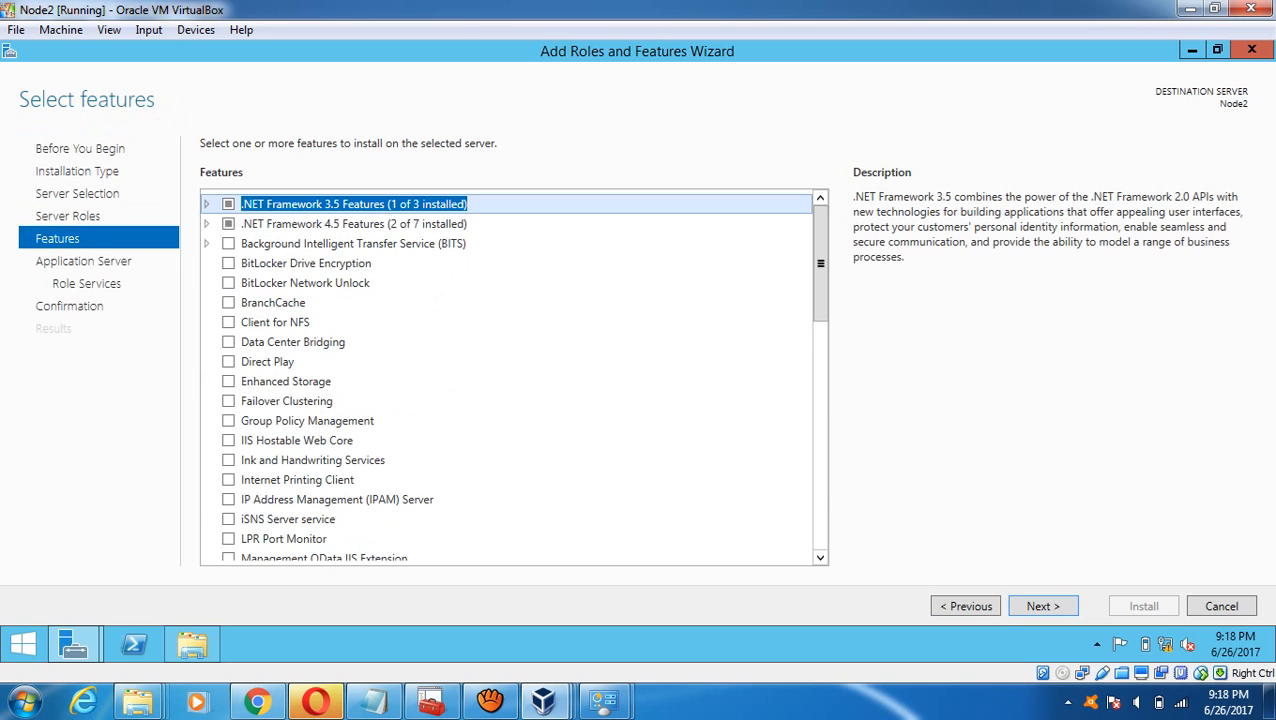
- Add the PowerShell Desired State Configuration Service and Web Access features with their required features
left_click_drag(820, 263, 820, 491)
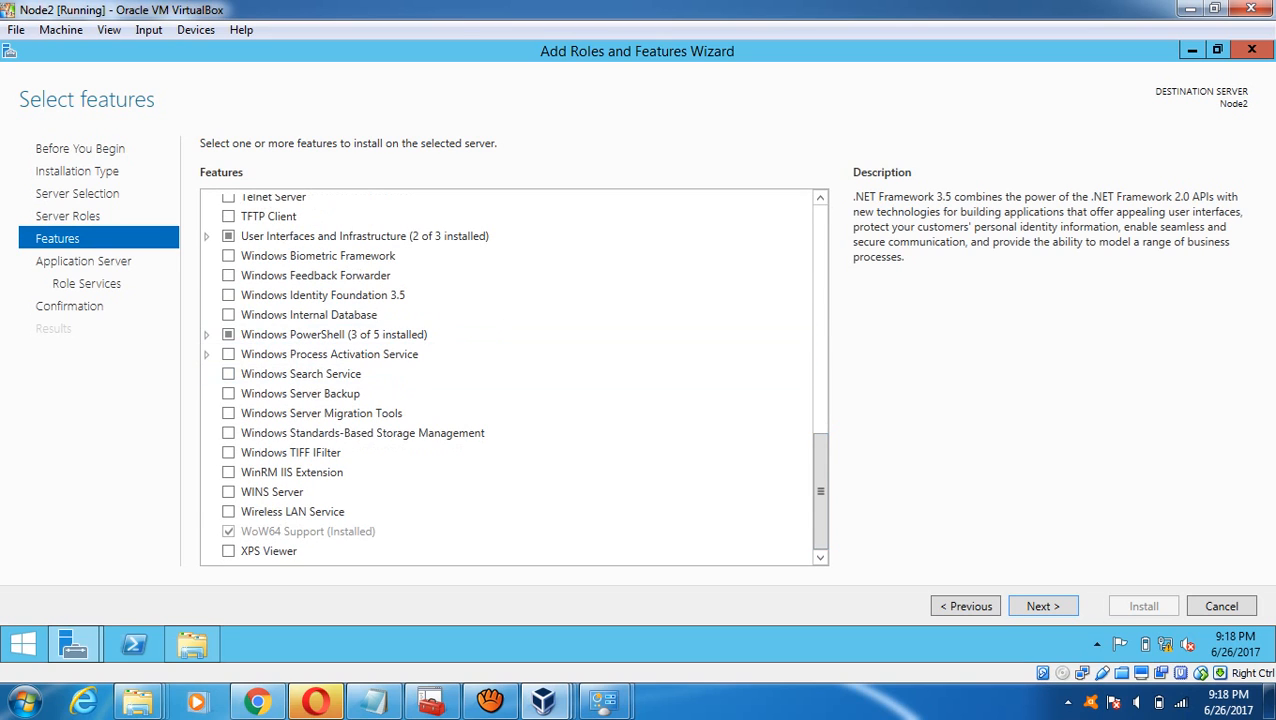
left_click(207, 335)
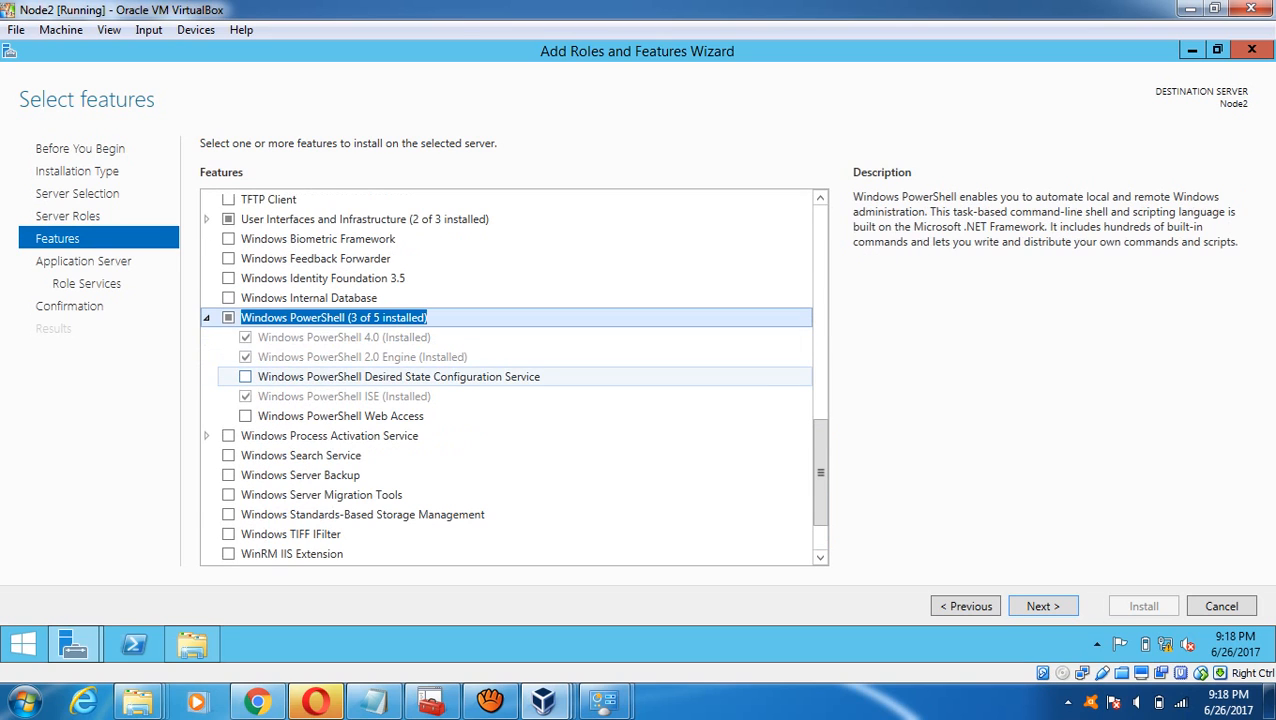
left_click(245, 376)
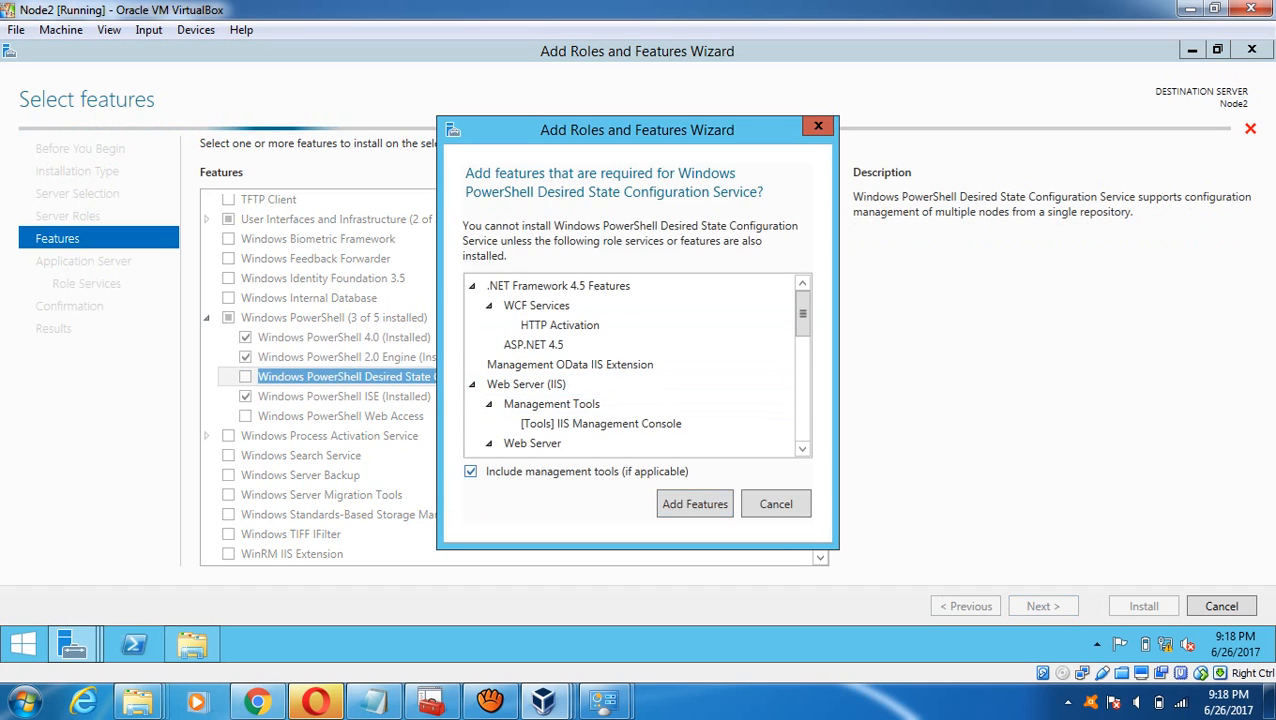
left_click(694, 503)
left_click(246, 416)
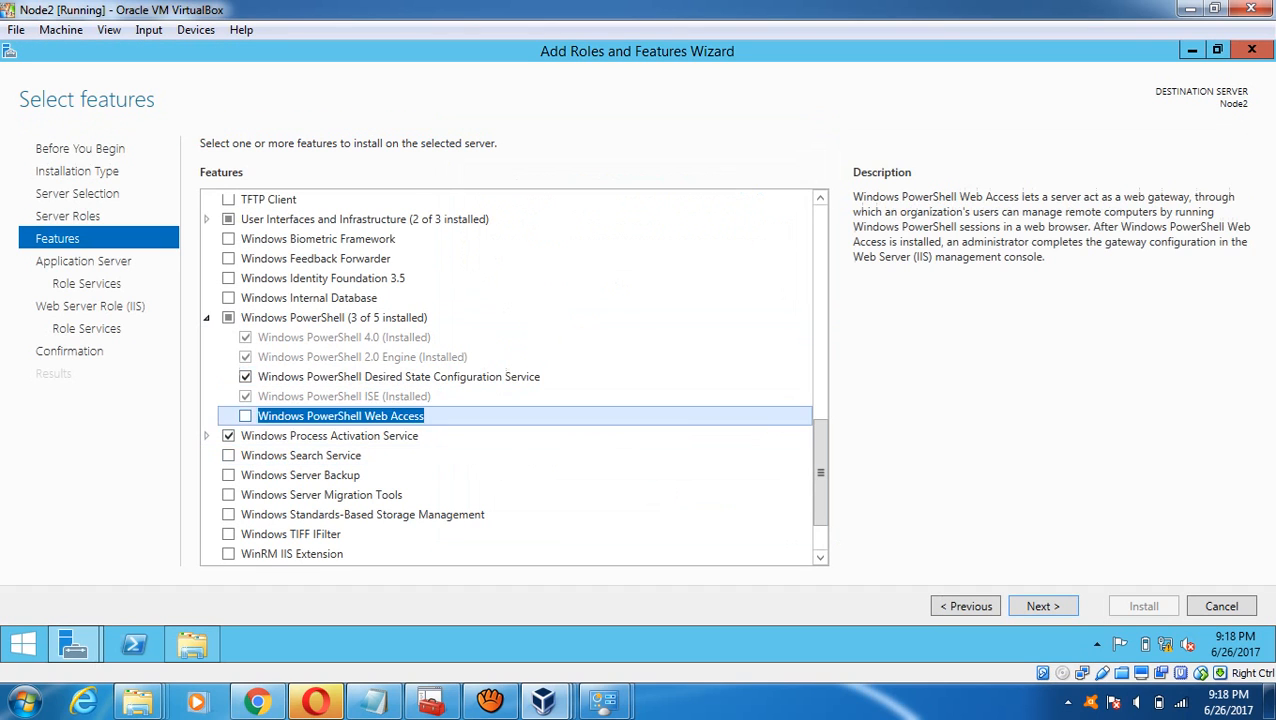
left_click(695, 496)
- Include Incoming and Outgoing Network Transactions and start the Node2 installation
left_click(1043, 606)
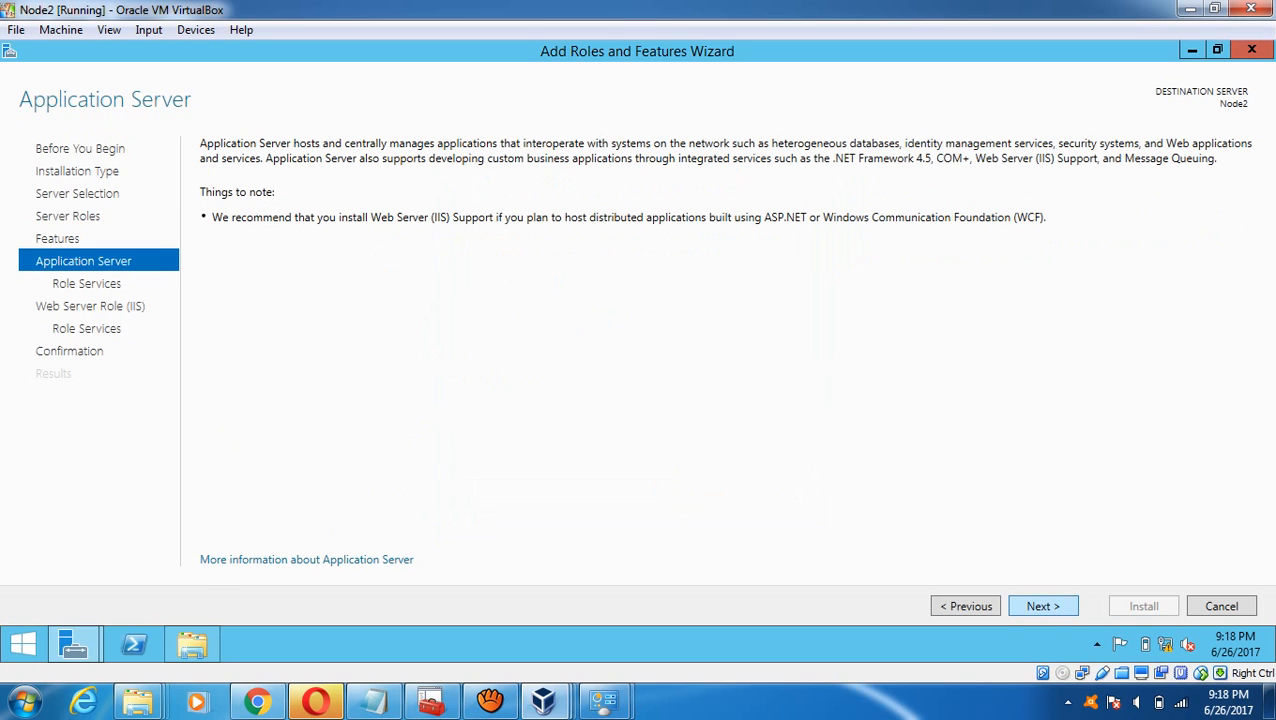
left_click(1043, 606)
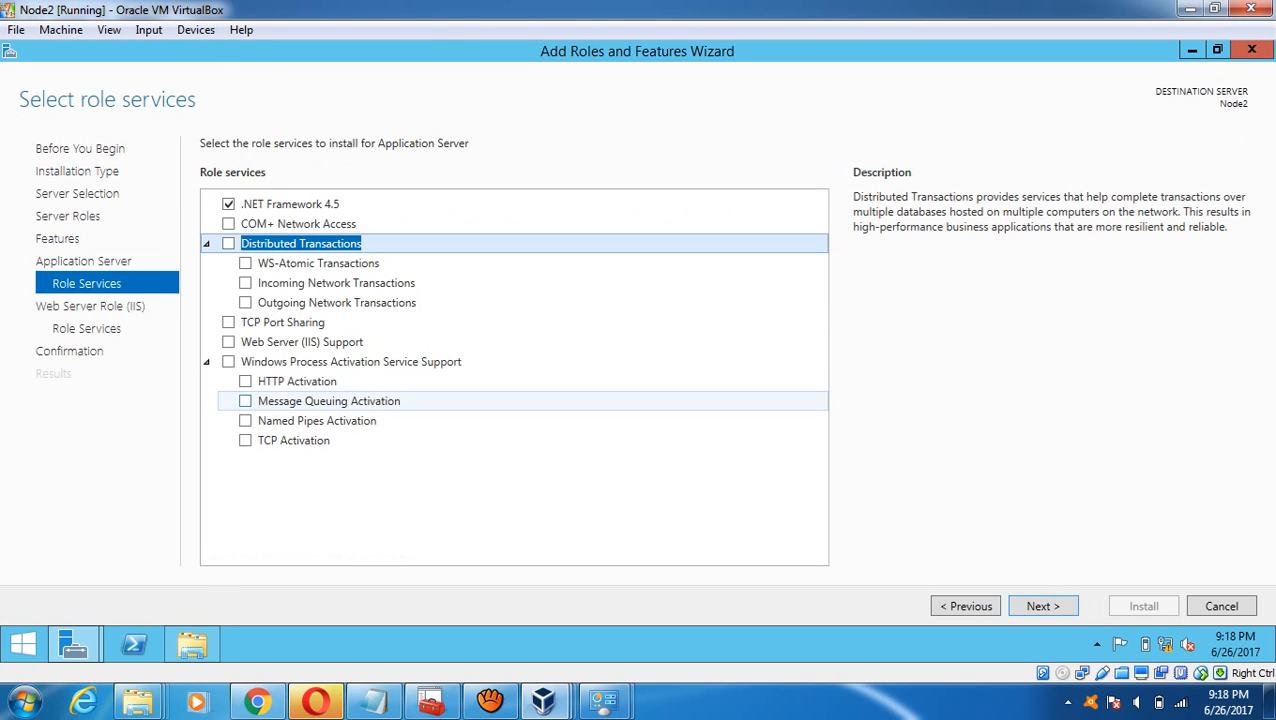
left_click(336, 283)
left_click(245, 283)
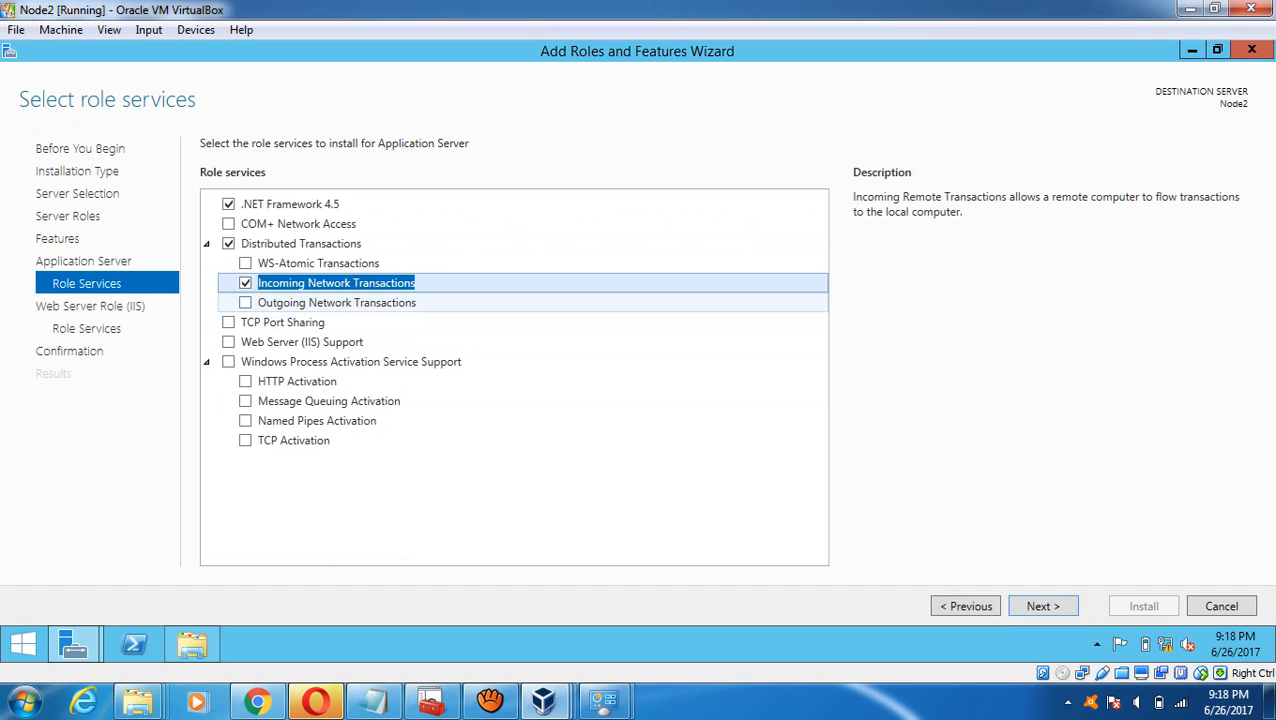
left_click(245, 303)
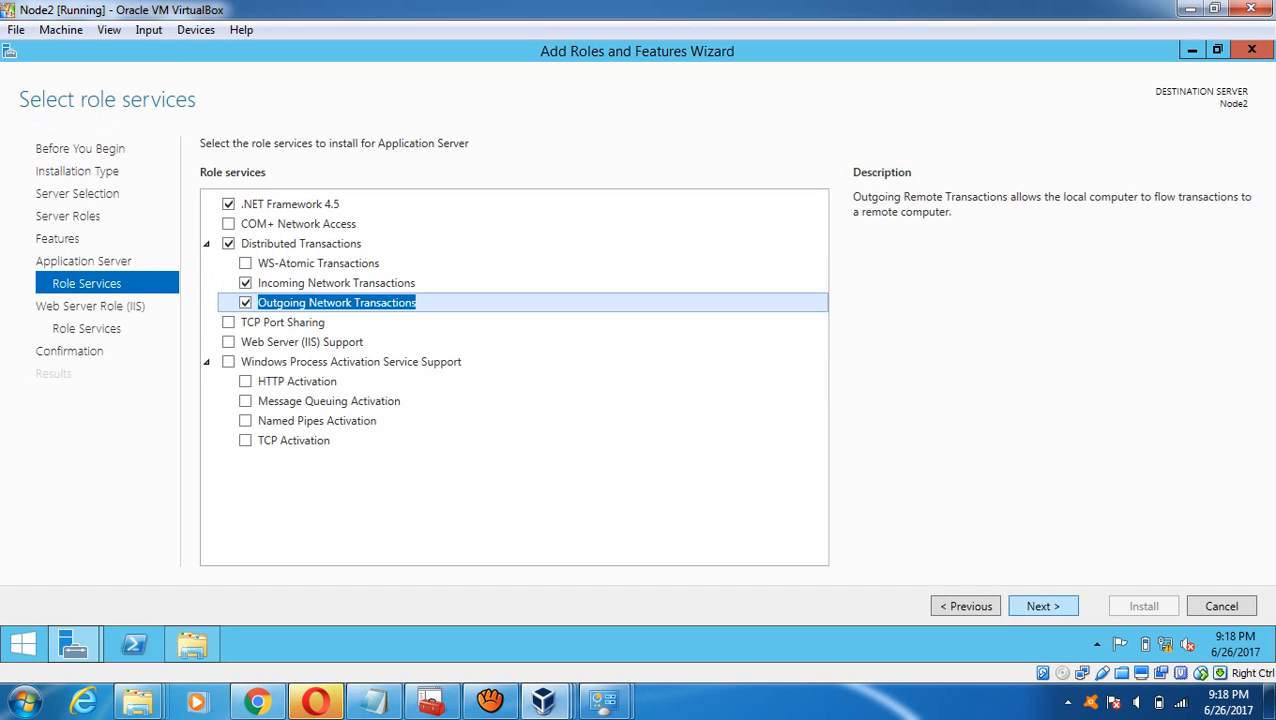
left_click(1043, 606)
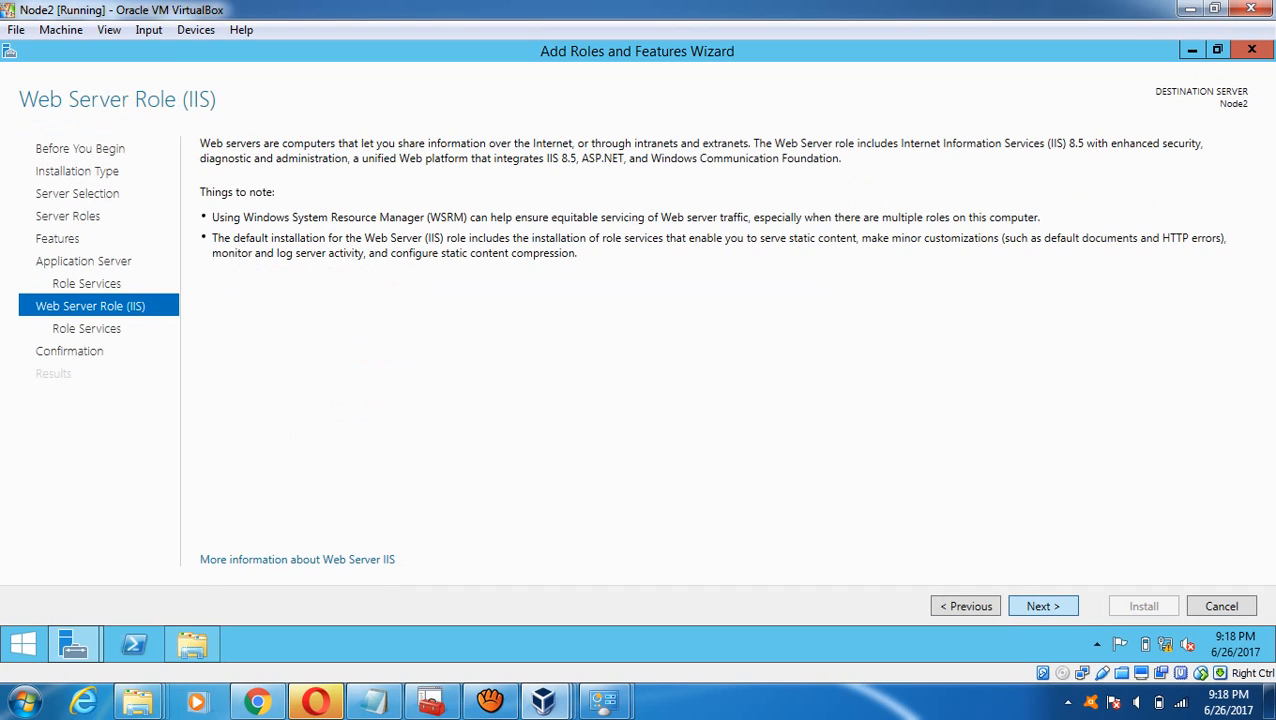
left_click(1043, 606)
left_click(1043, 606)
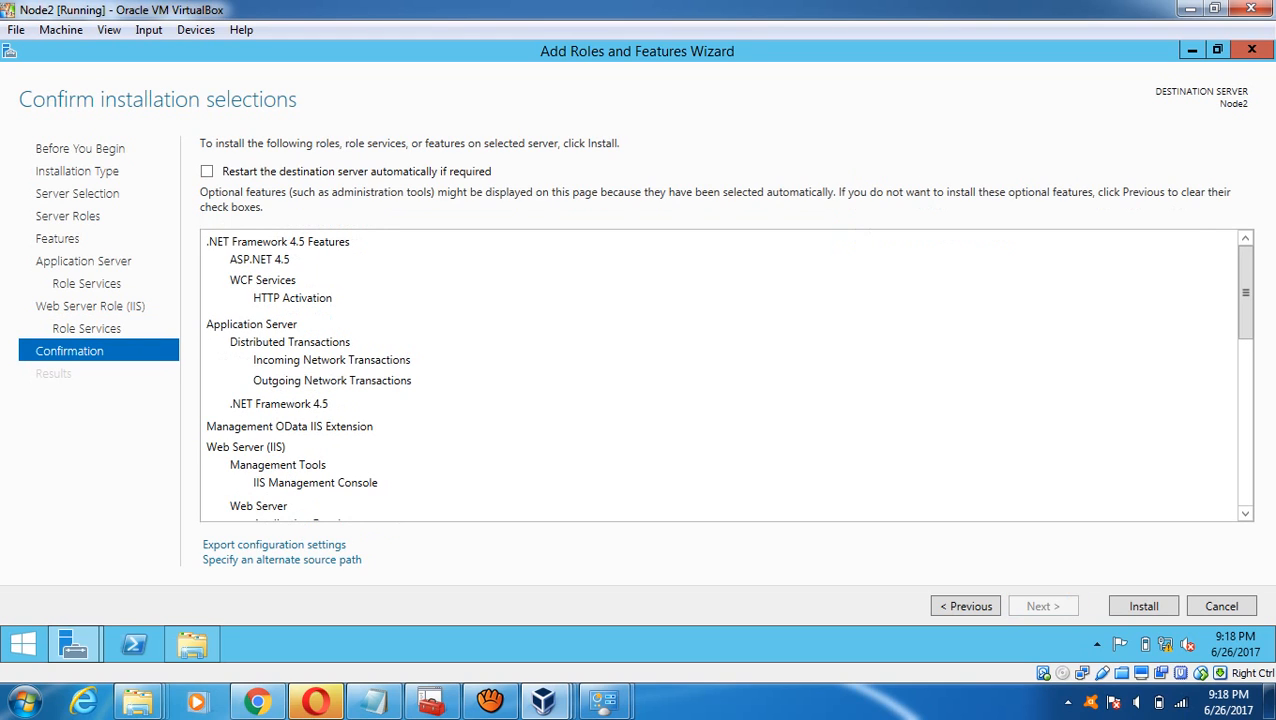
left_click(1143, 606)
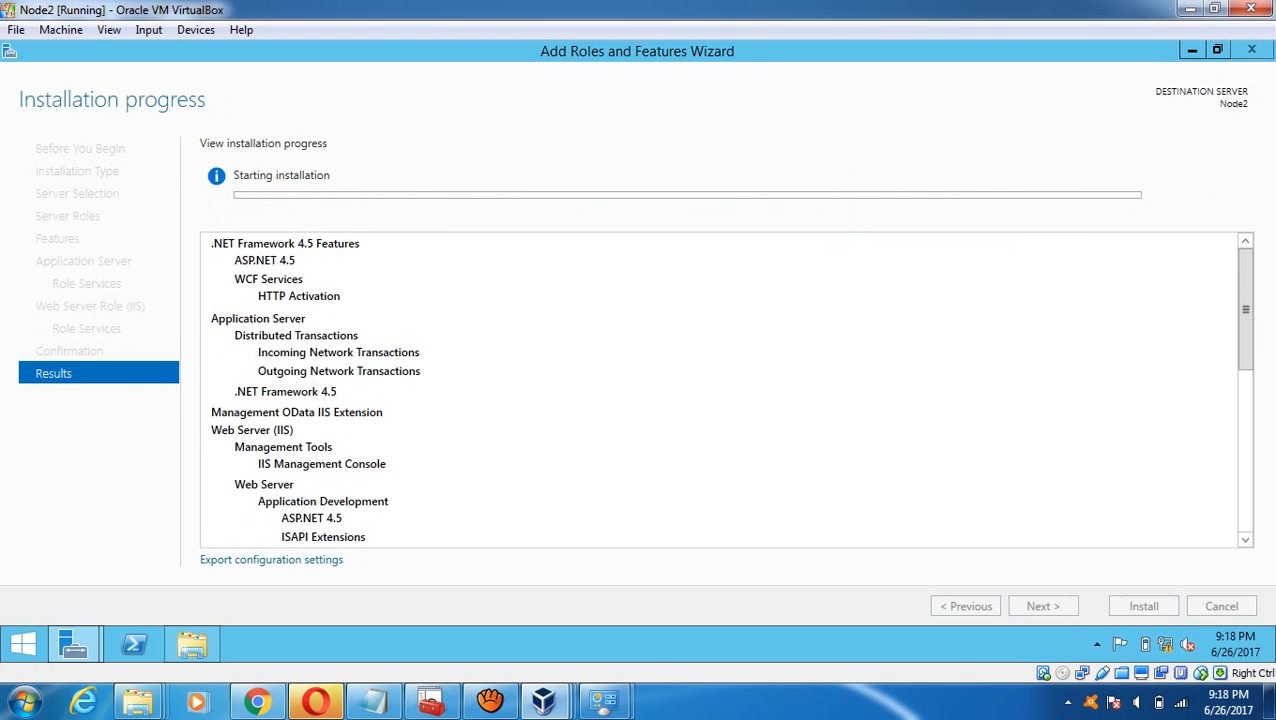
- Check both VMs' install progress, minimize Node2, glance at the notes, and return to Node1
mouse_move(543, 700)
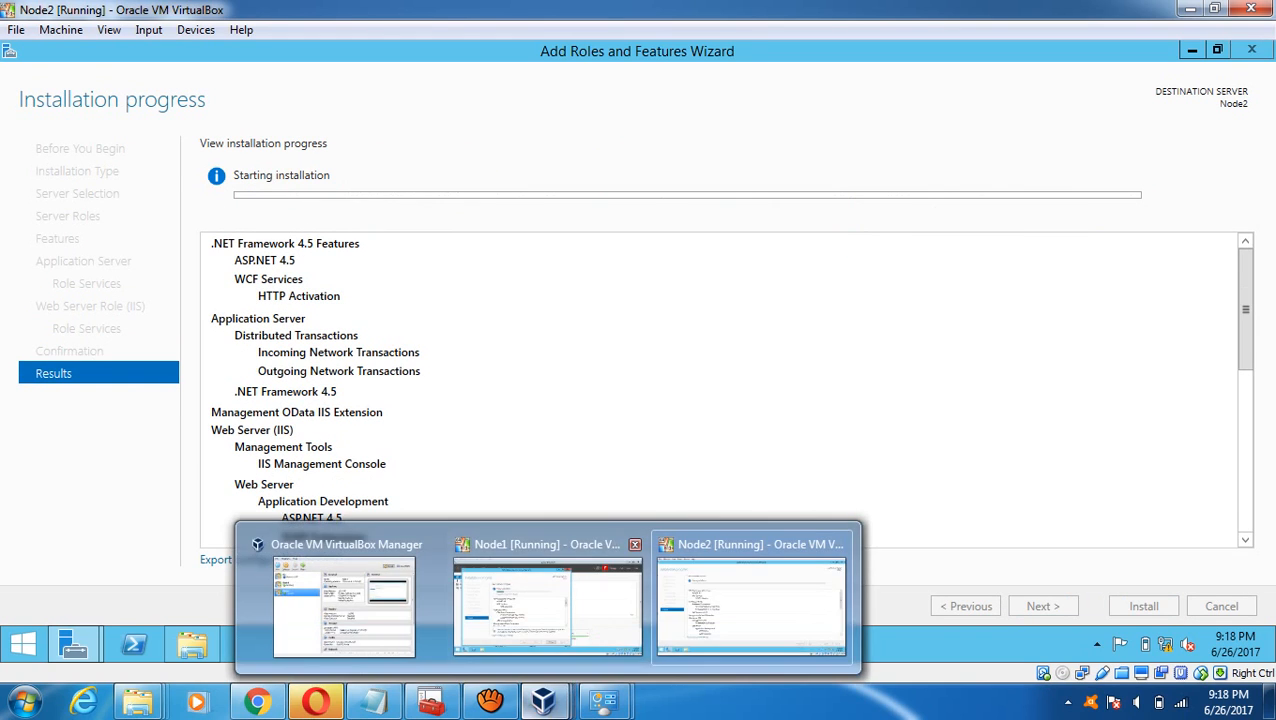
left_click(548, 605)
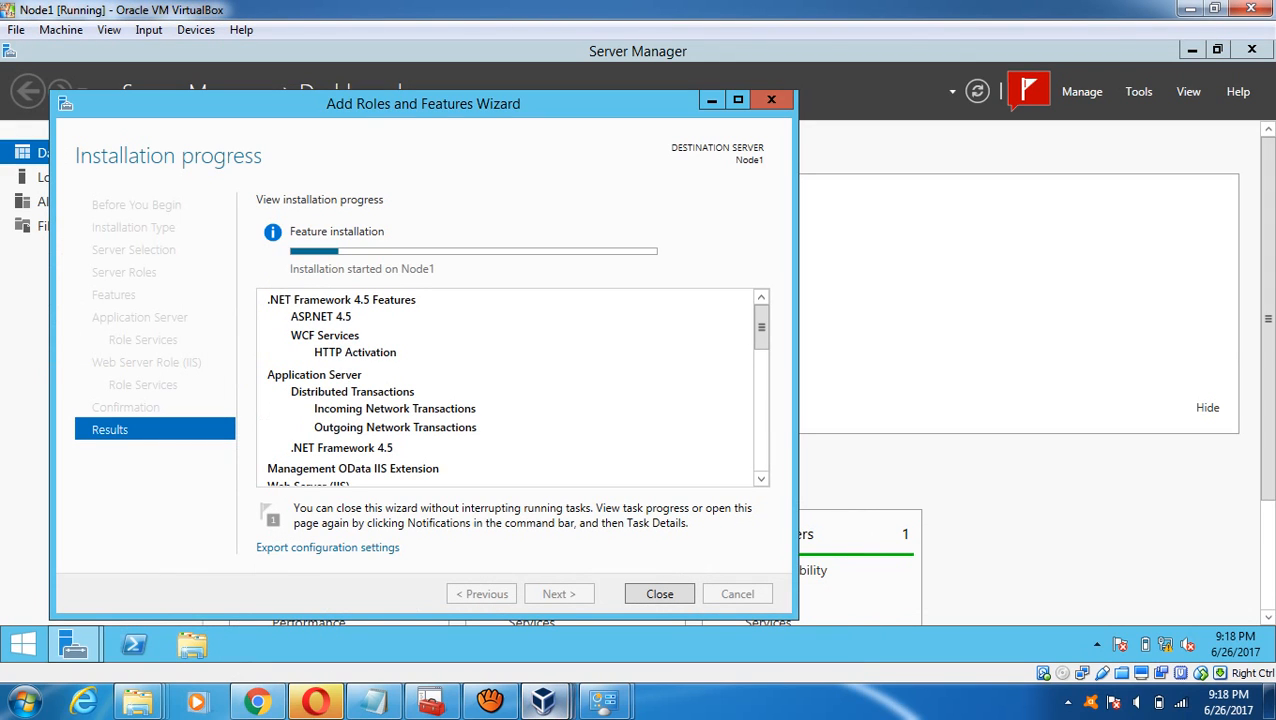
mouse_move(543, 700)
left_click(750, 600)
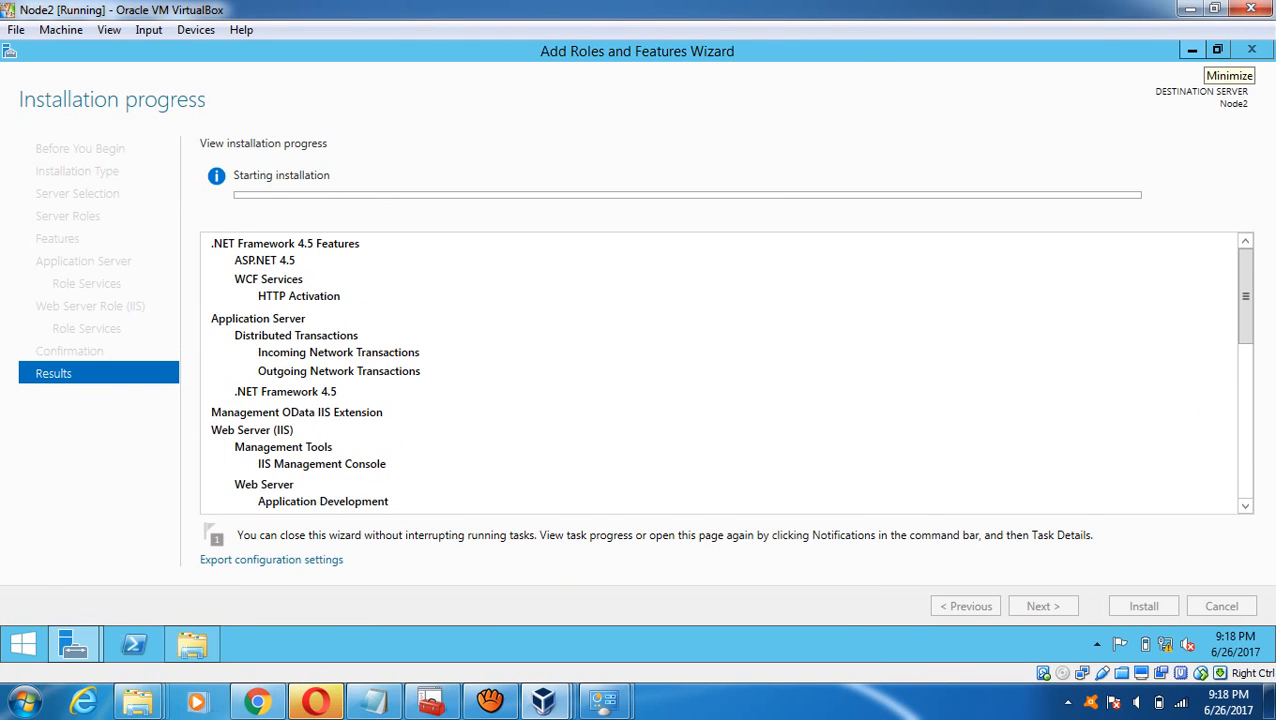
left_click(1189, 9)
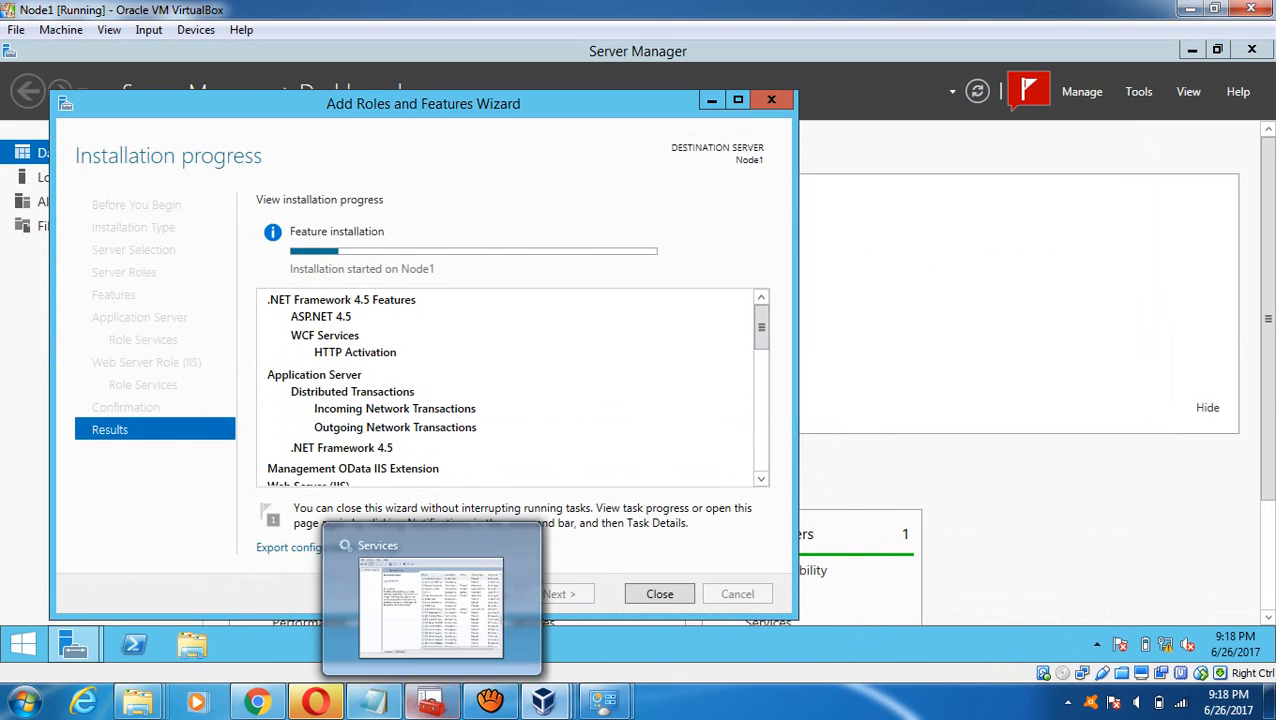
left_click(373, 700)
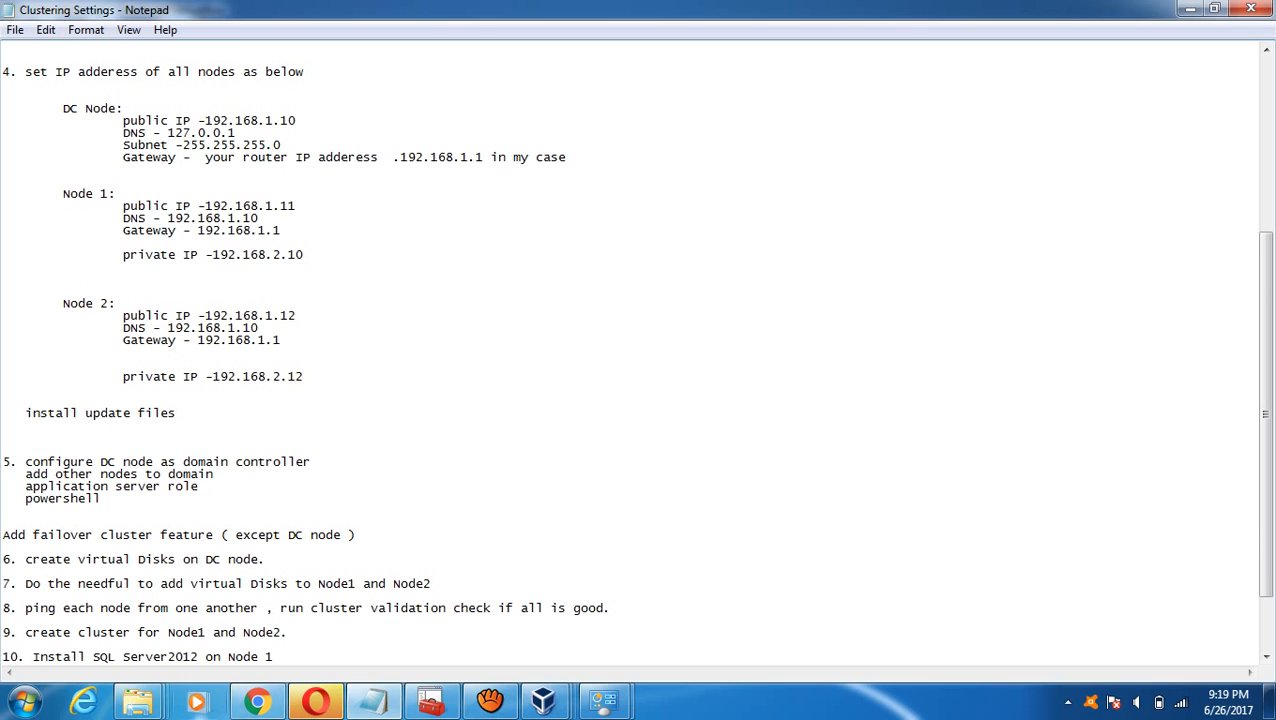
mouse_move(138, 700)
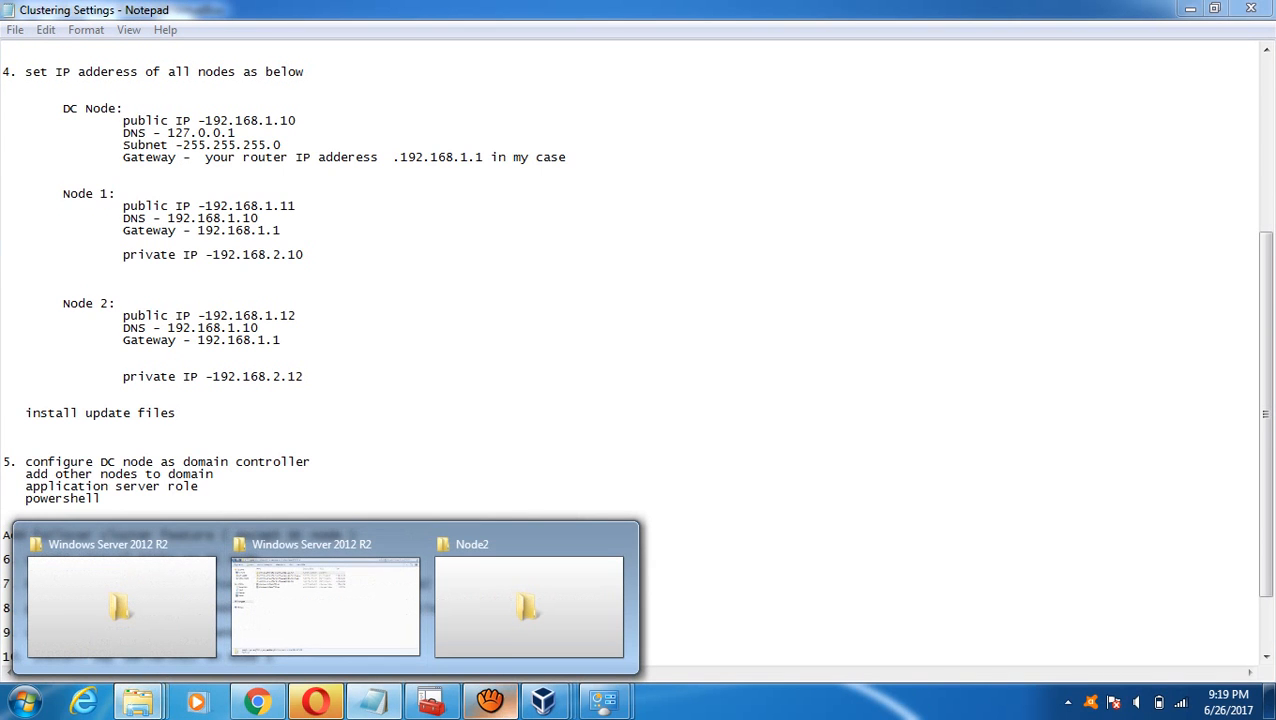
mouse_move(543, 700)
mouse_move(344, 600)
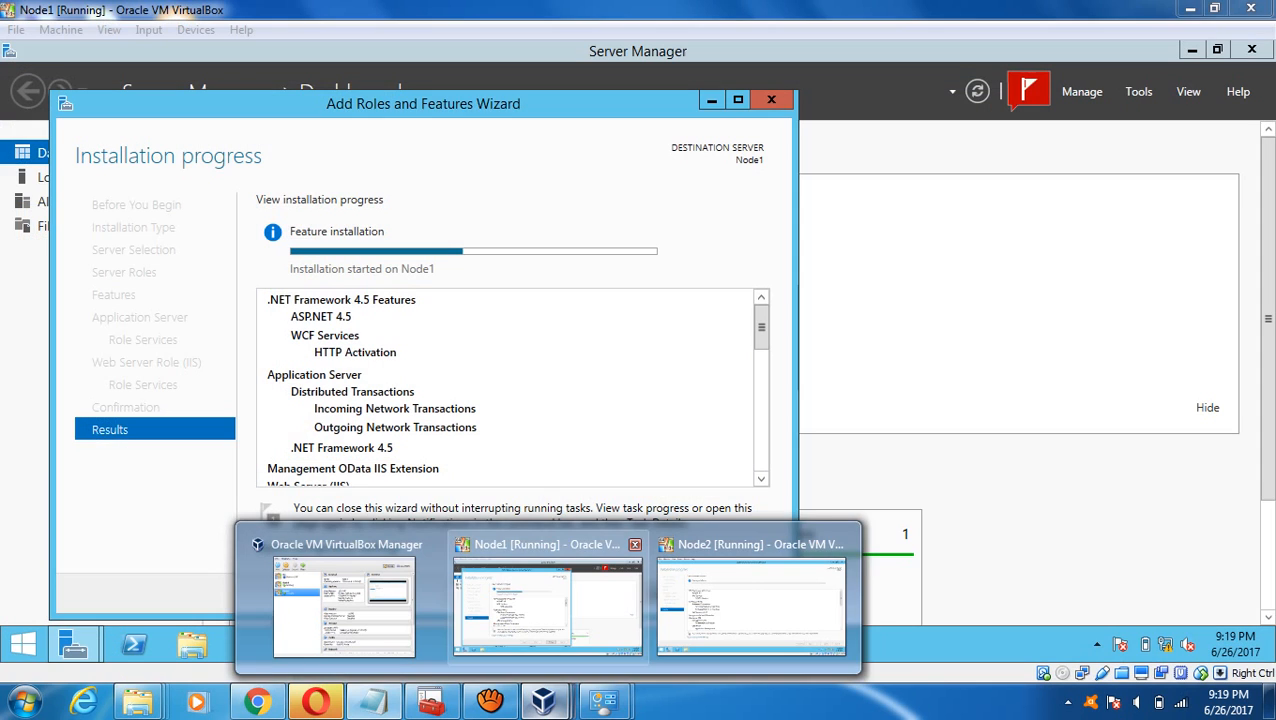
left_click(548, 605)
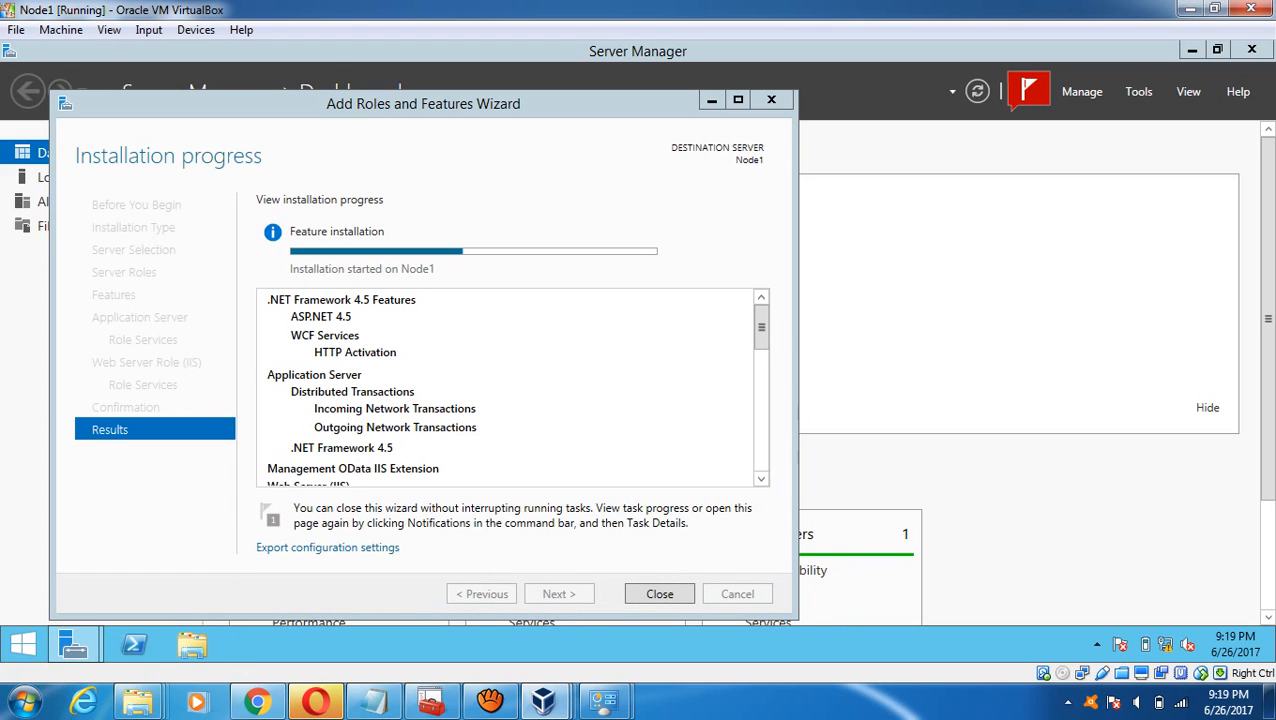
- On Node1, open the Windows Server 2012 R2 folder on the Software (E:) share from This PC
left_click(22, 643)
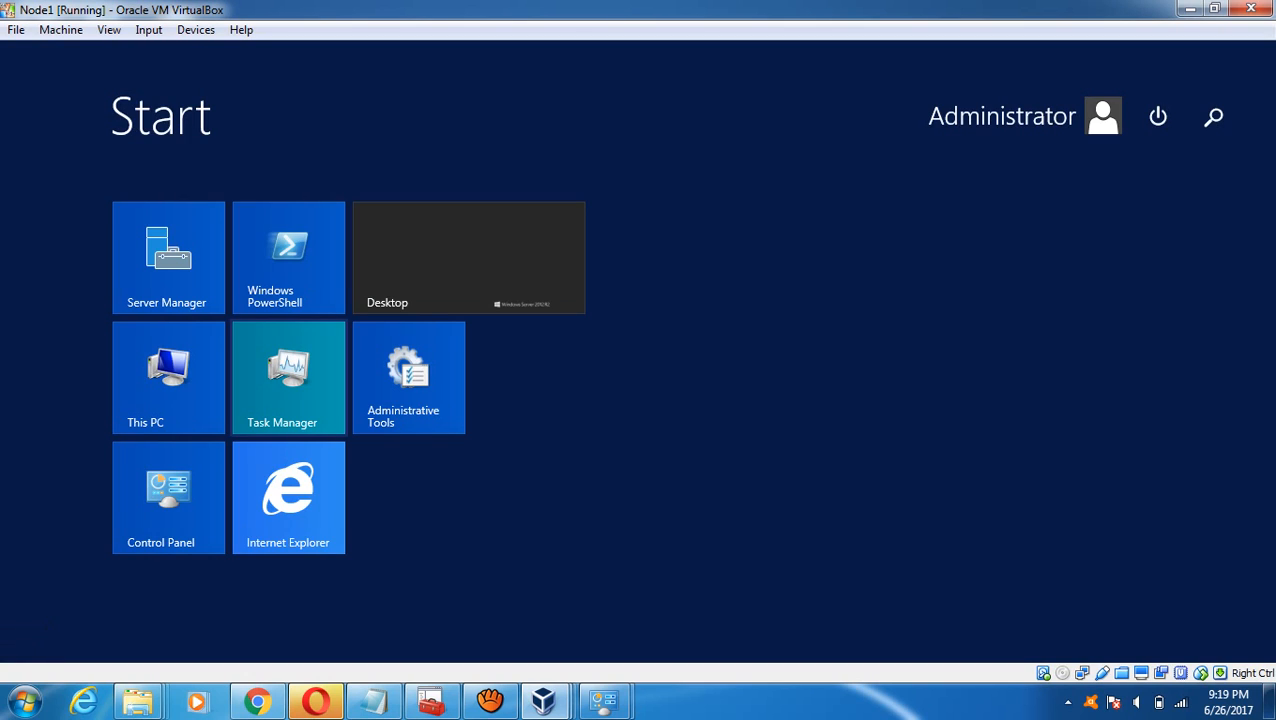
left_click(168, 378)
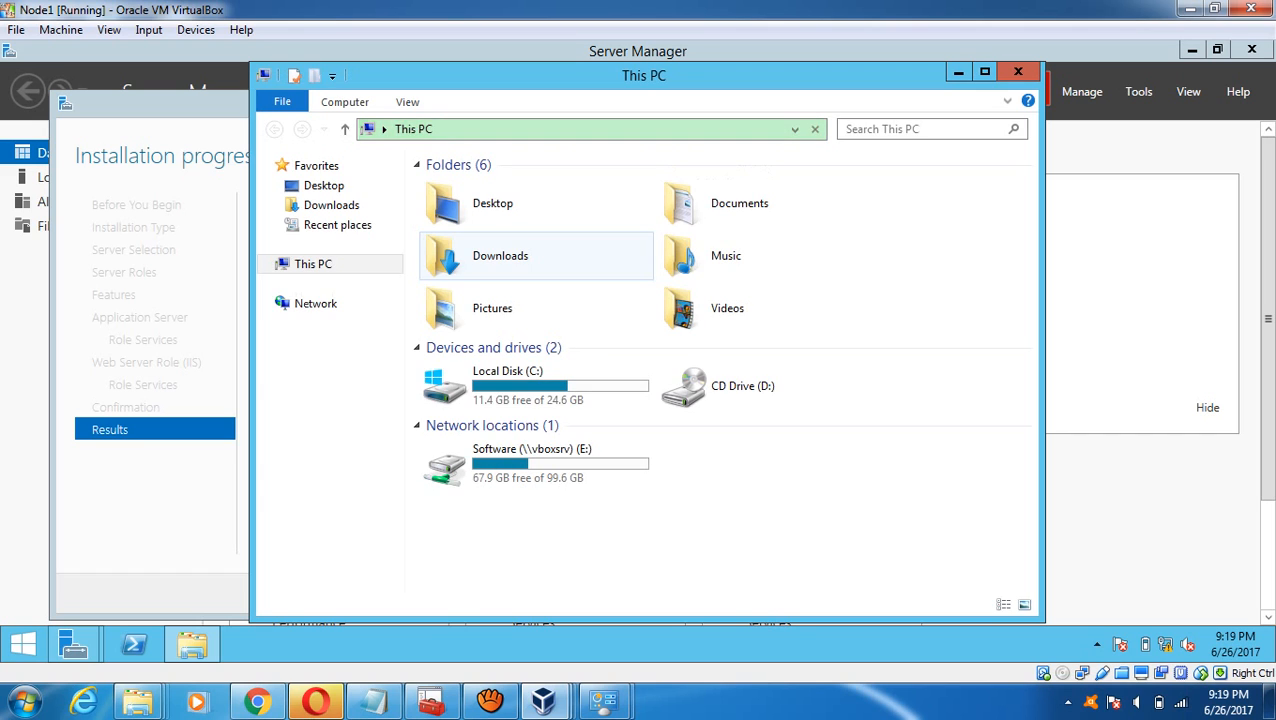
double_click(536, 464)
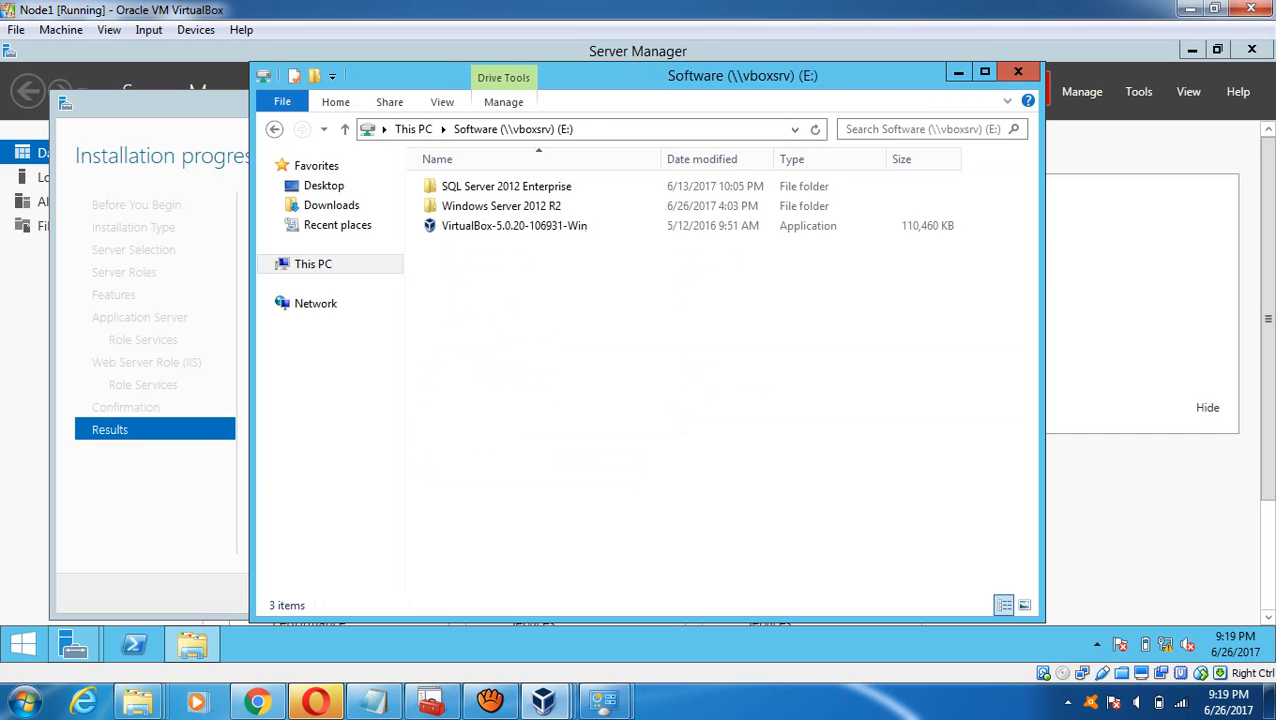
double_click(501, 205)
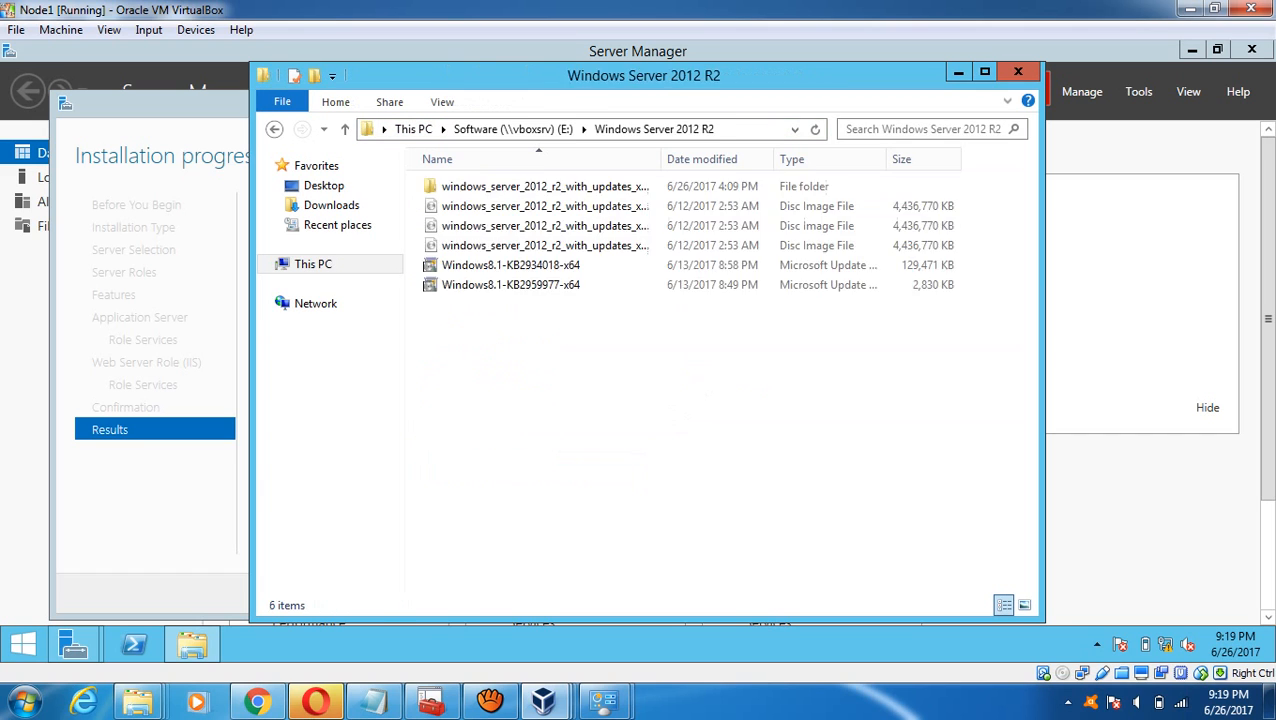
- Select the Windows8.1-KB2934018-x64 update package and choose an action from its right-click menu
key("Down")
key("Down")
key("Down")
key("Down")
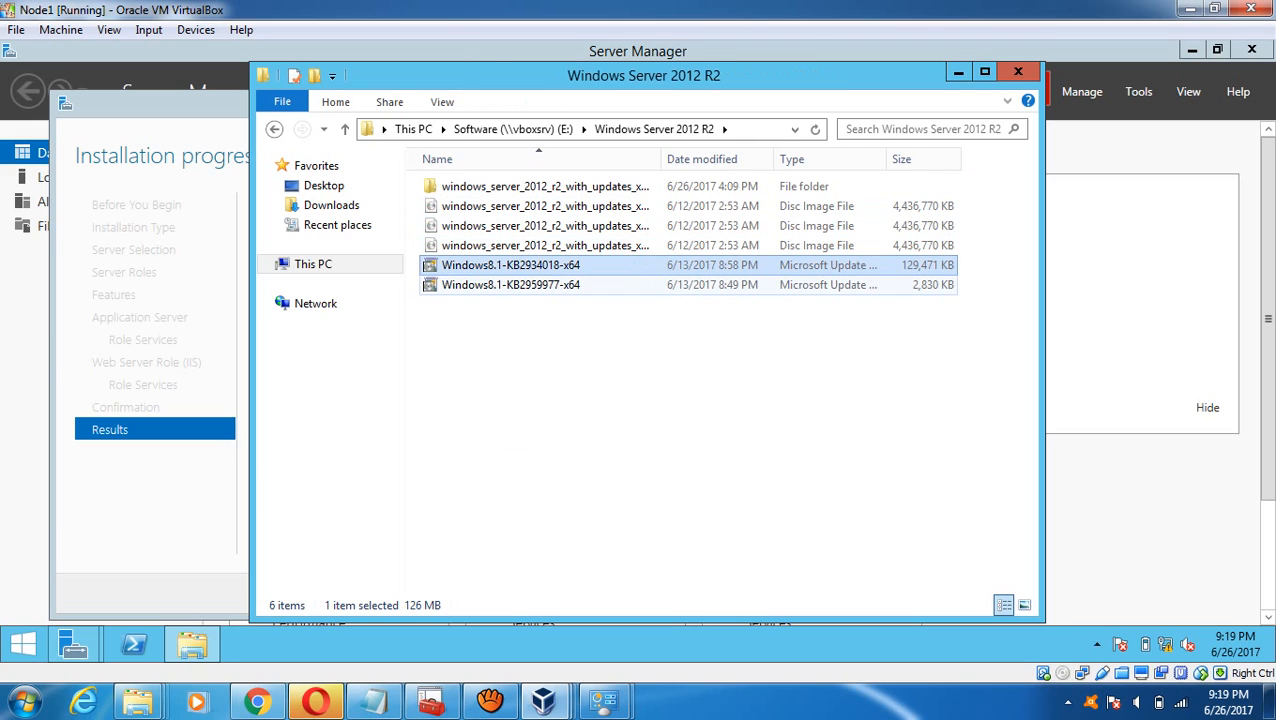
left_click(511, 285)
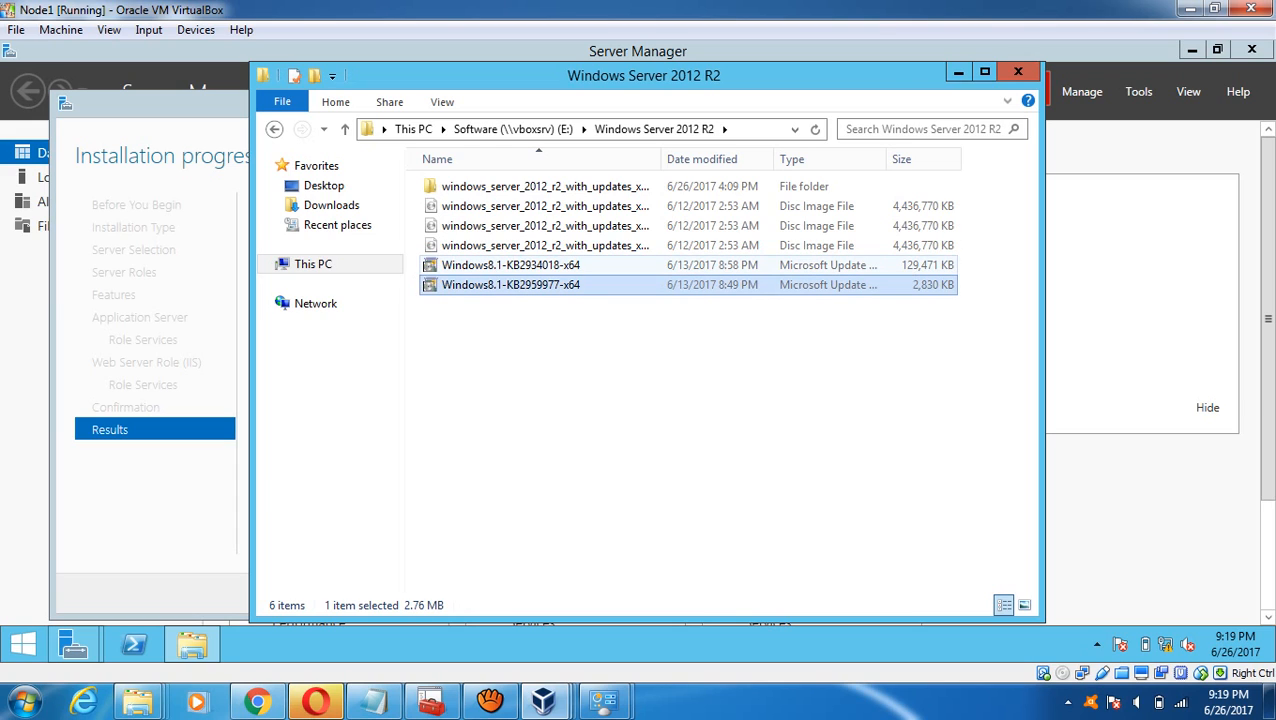
left_click(511, 265)
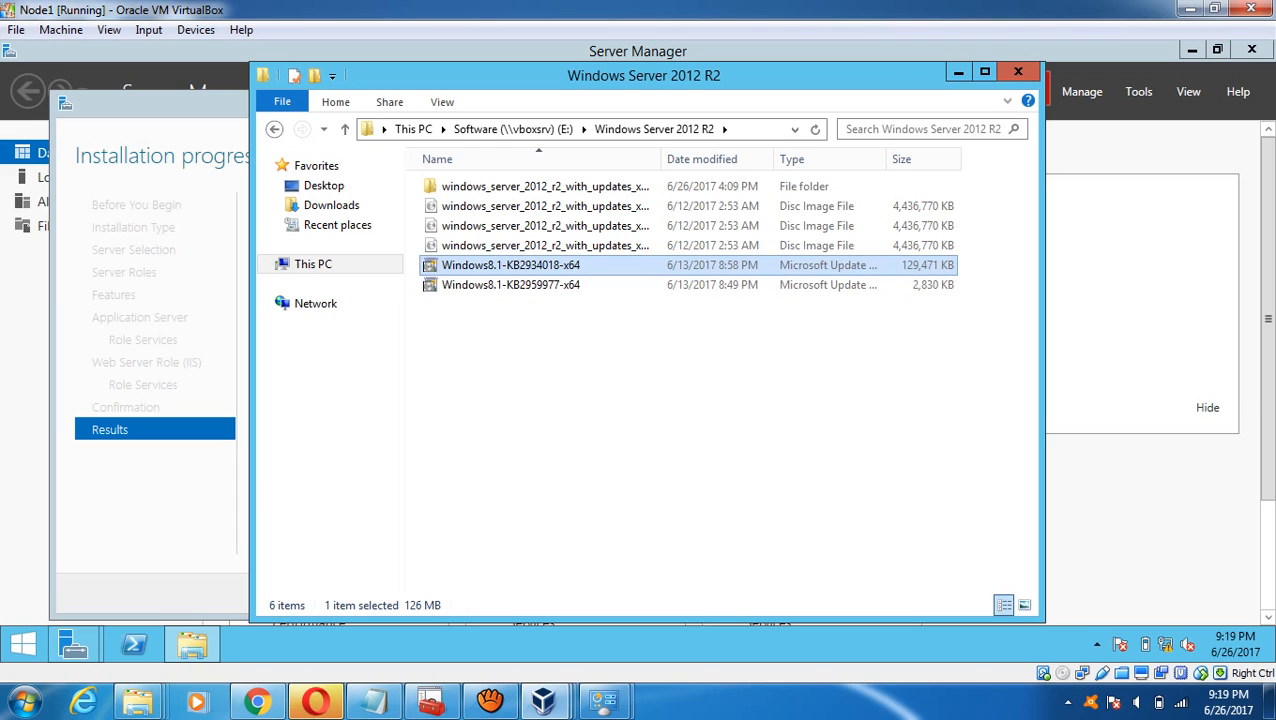
right_click(528, 264)
left_click(575, 275)
- On Node2, open This PC and the Software (E:) shared drive
mouse_move(543, 700)
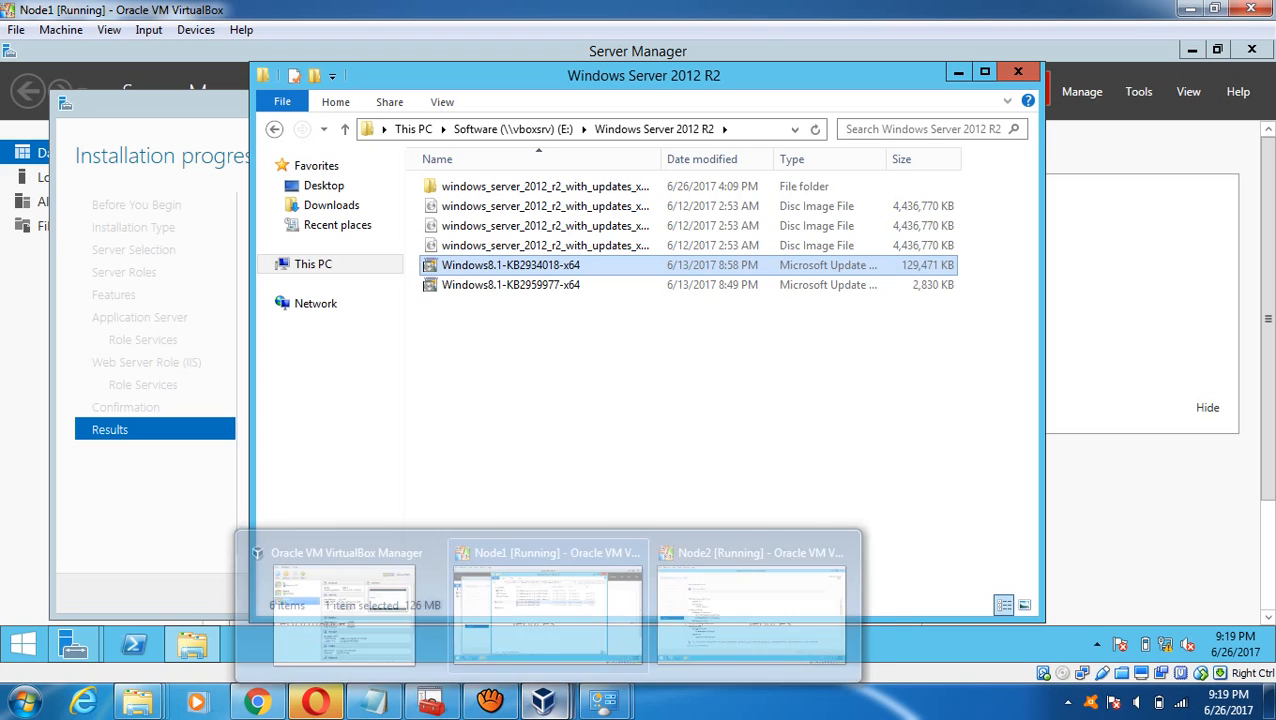
left_click(750, 605)
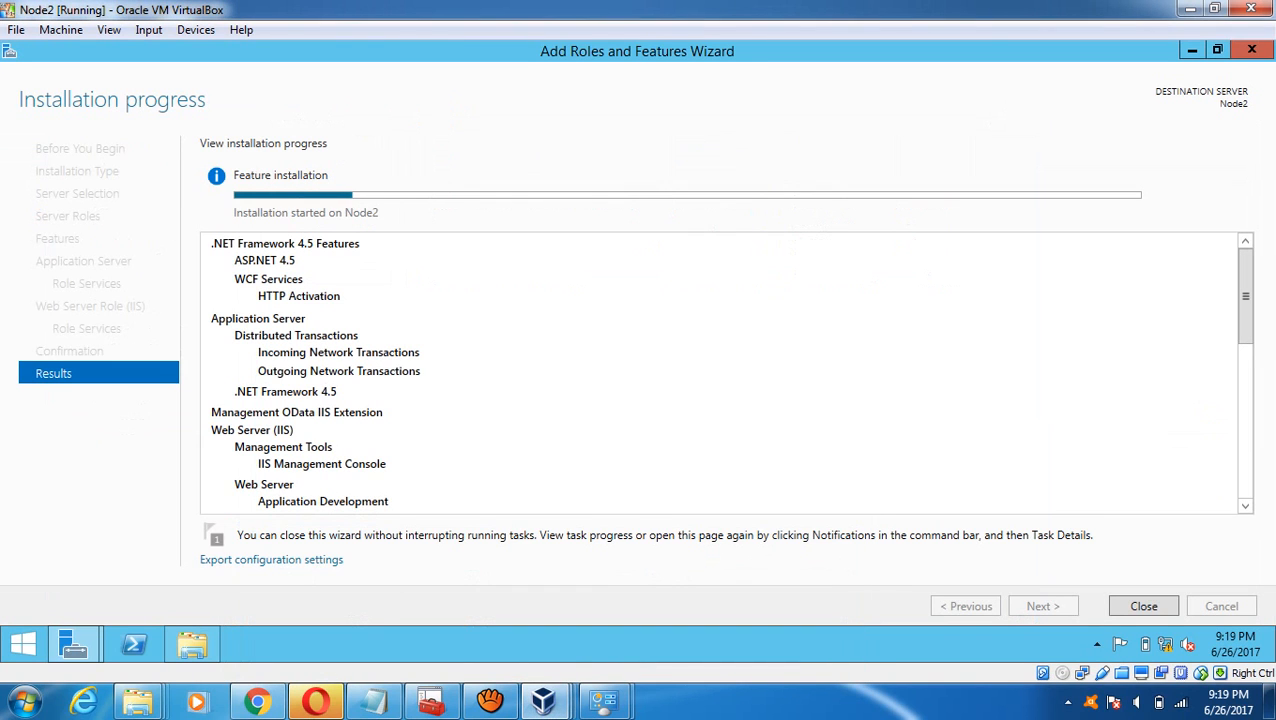
left_click(192, 644)
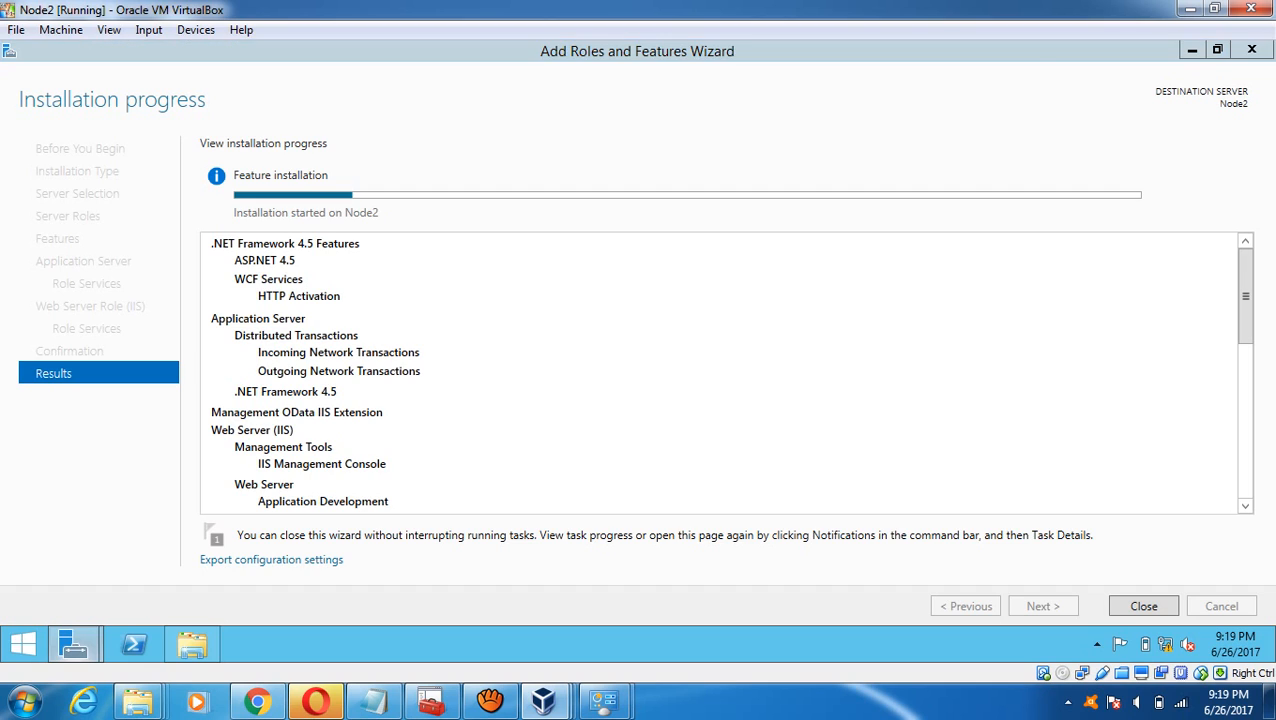
double_click(536, 464)
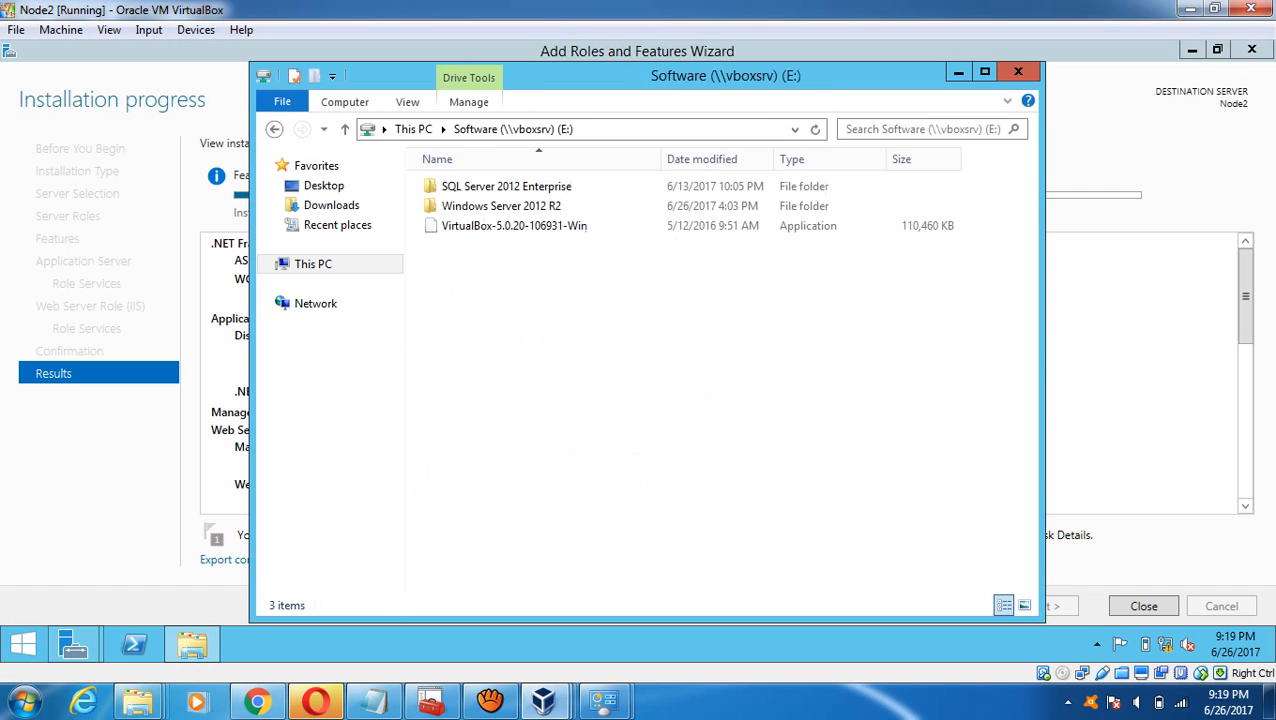
mouse_move(560, 698)
left_click(548, 605)
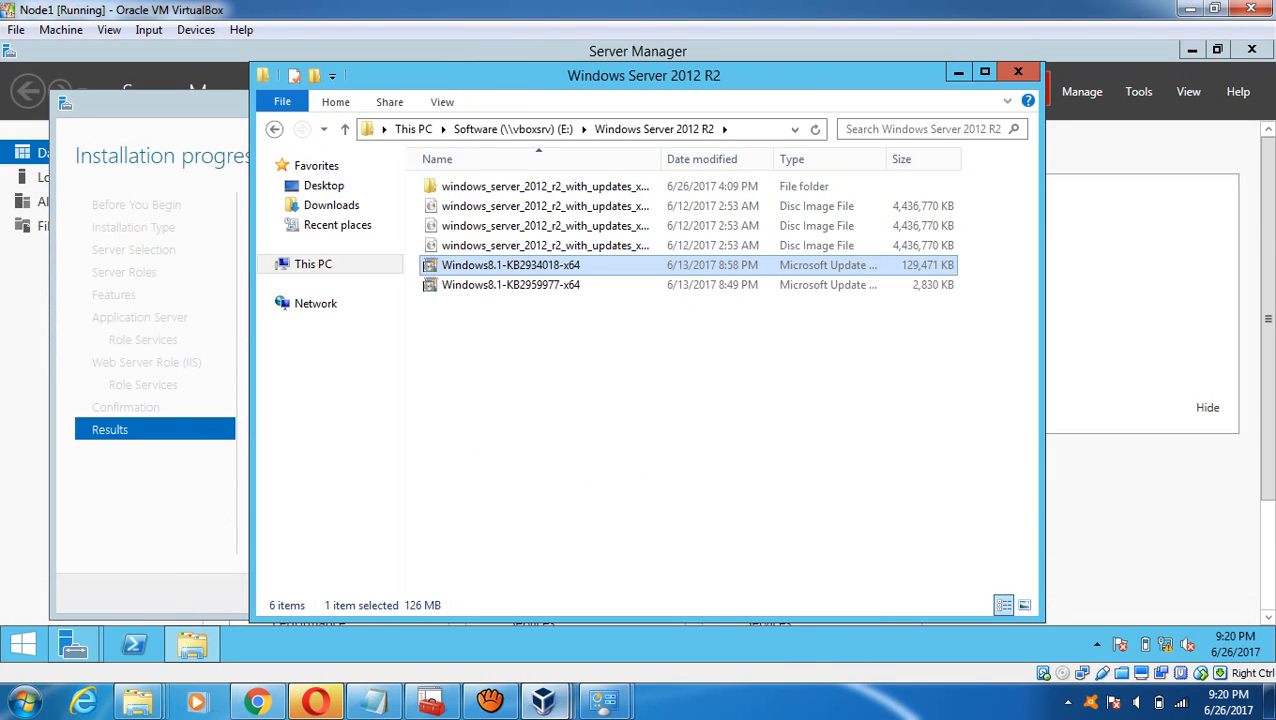
mouse_move(547, 700)
left_click(751, 605)
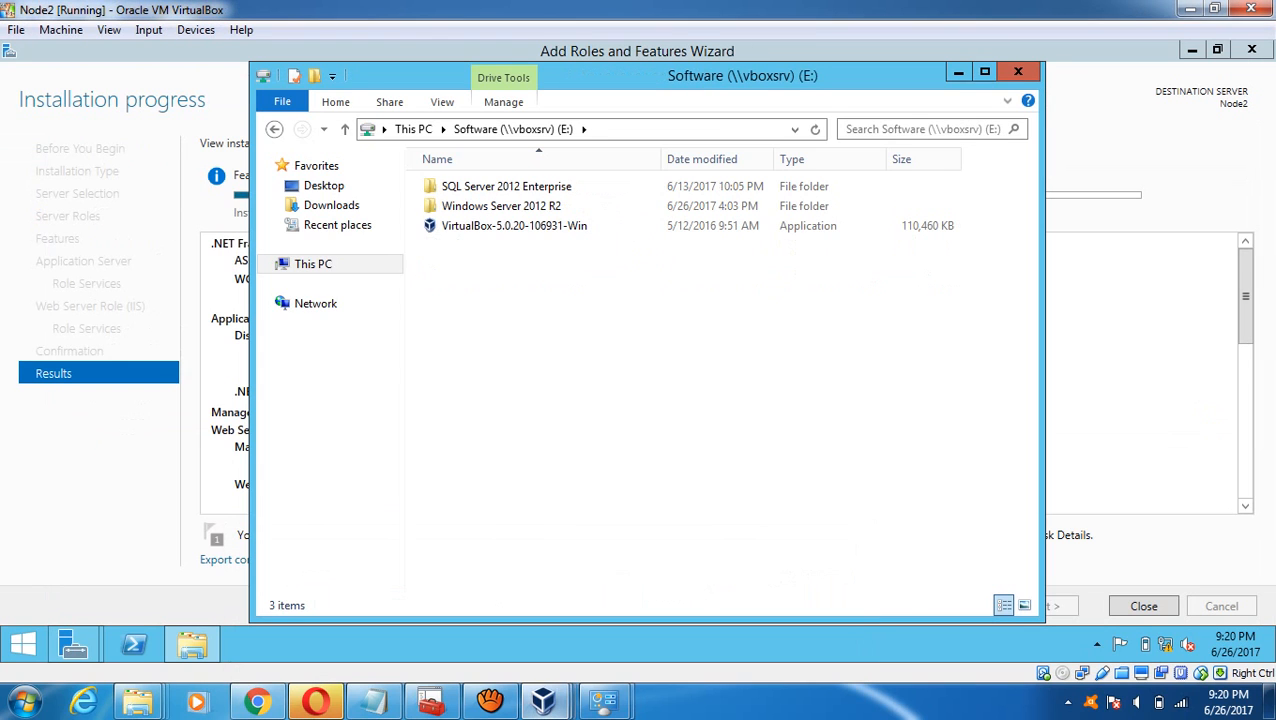
- Run the KB2959977 update from Node2's Windows Server 2012 R2 folder, accepting the security warning
left_click(502, 206)
key("Return")
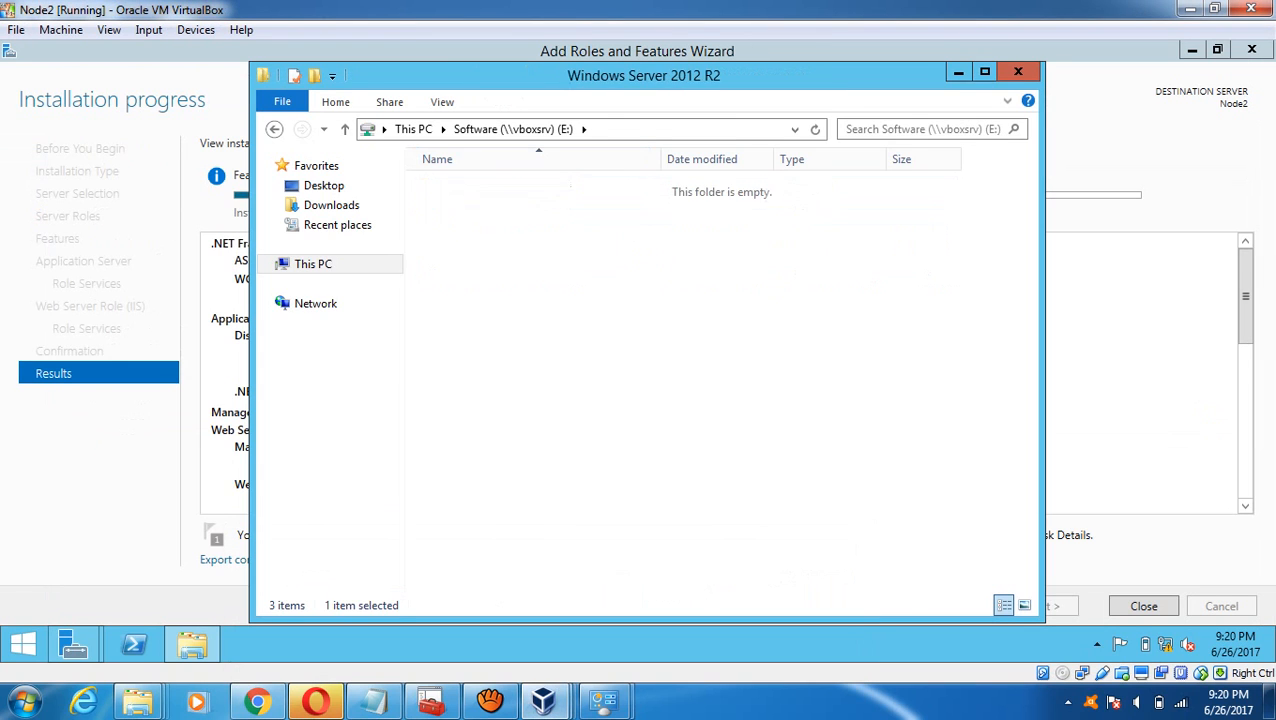
key("Down")
key("Down")
key("Down")
key("Down")
key("Down")
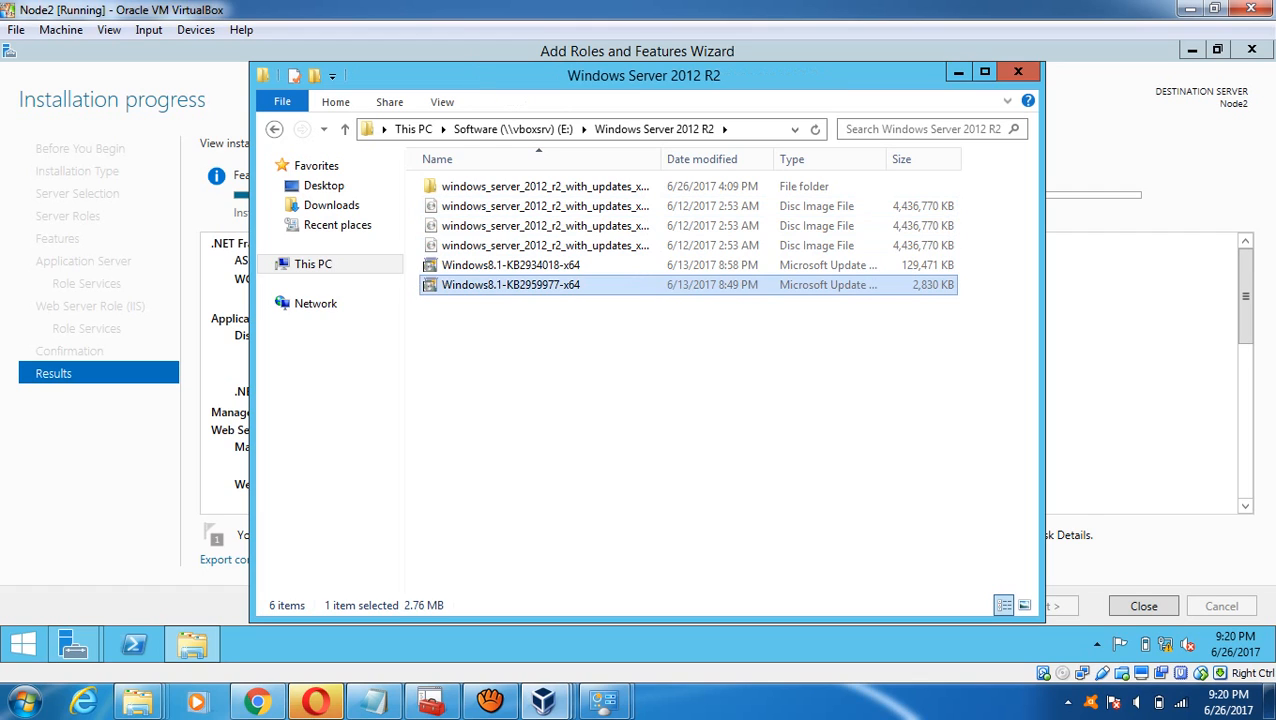
key("Return")
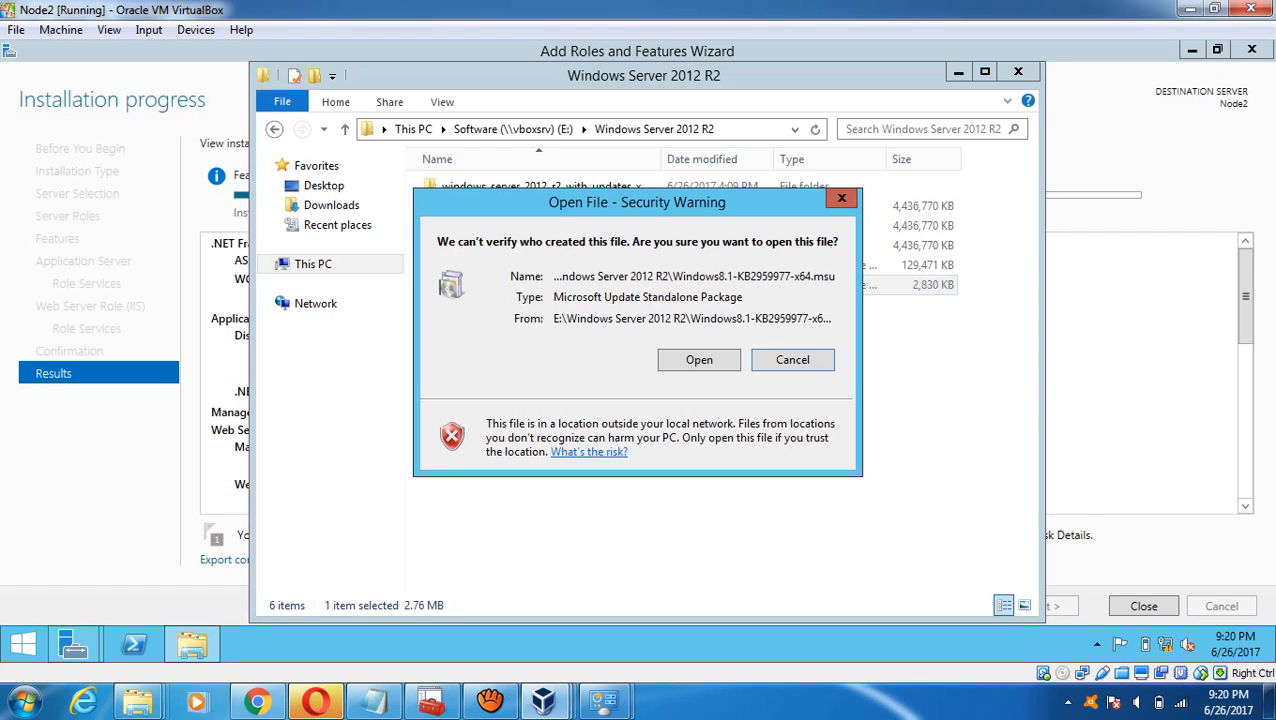
key("Return")
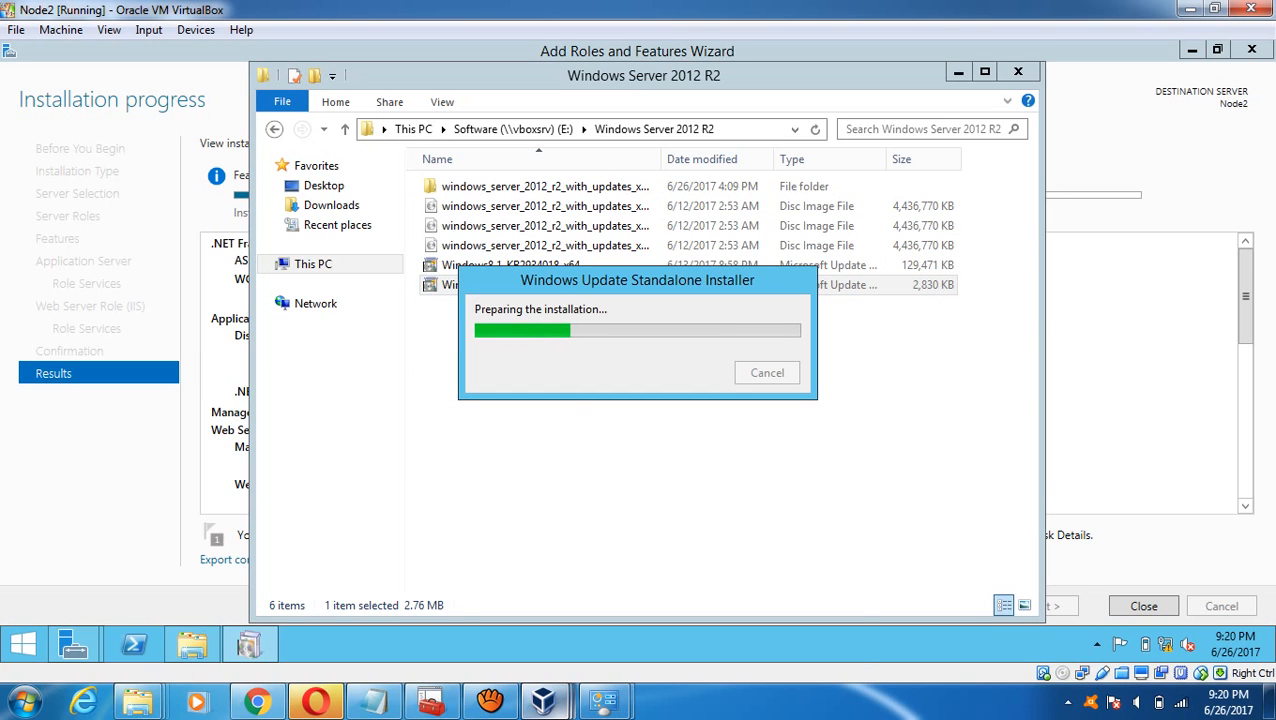
- On Node1, run the KB2934018 update package and accept the security warning
mouse_move(543, 702)
left_click(547, 604)
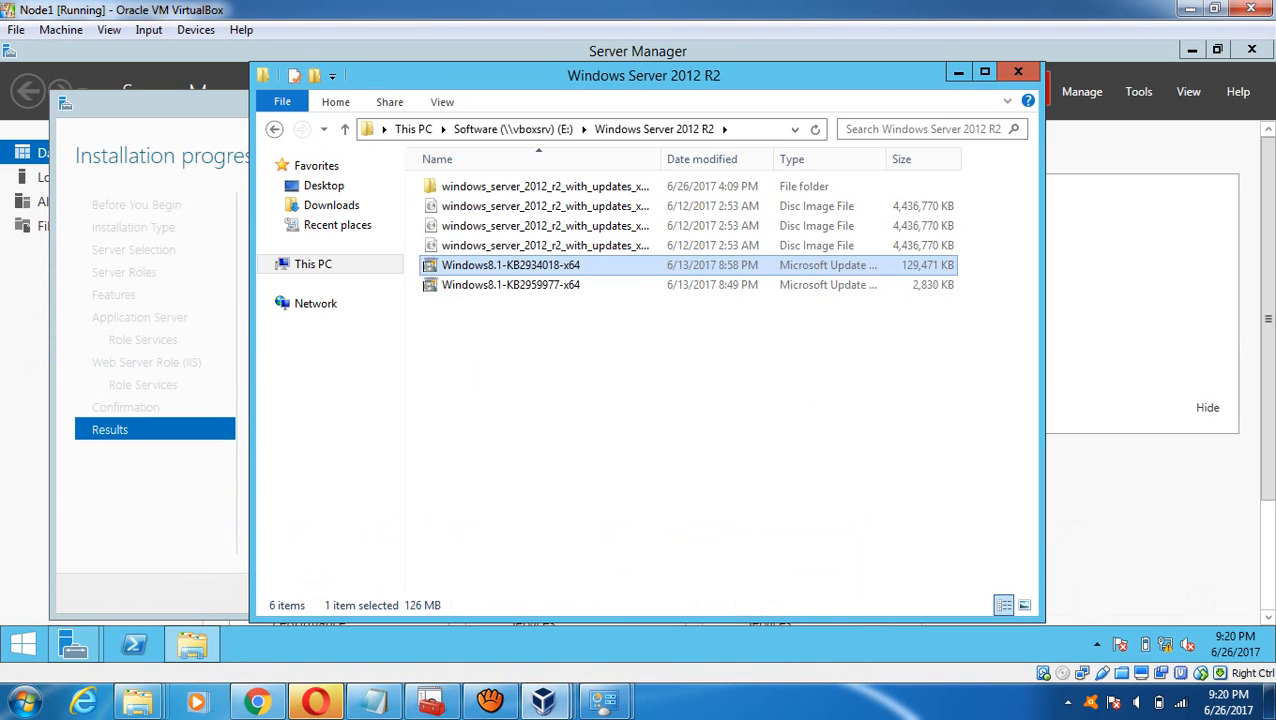
key("Return")
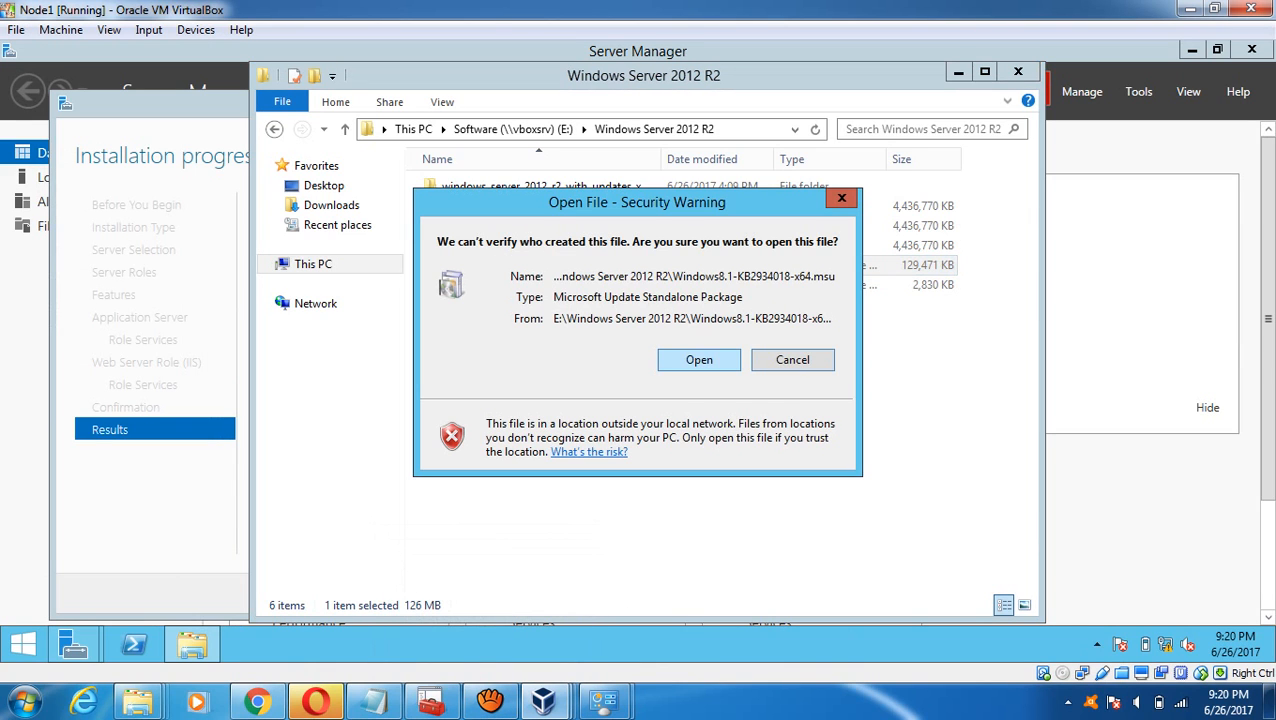
key("Return")
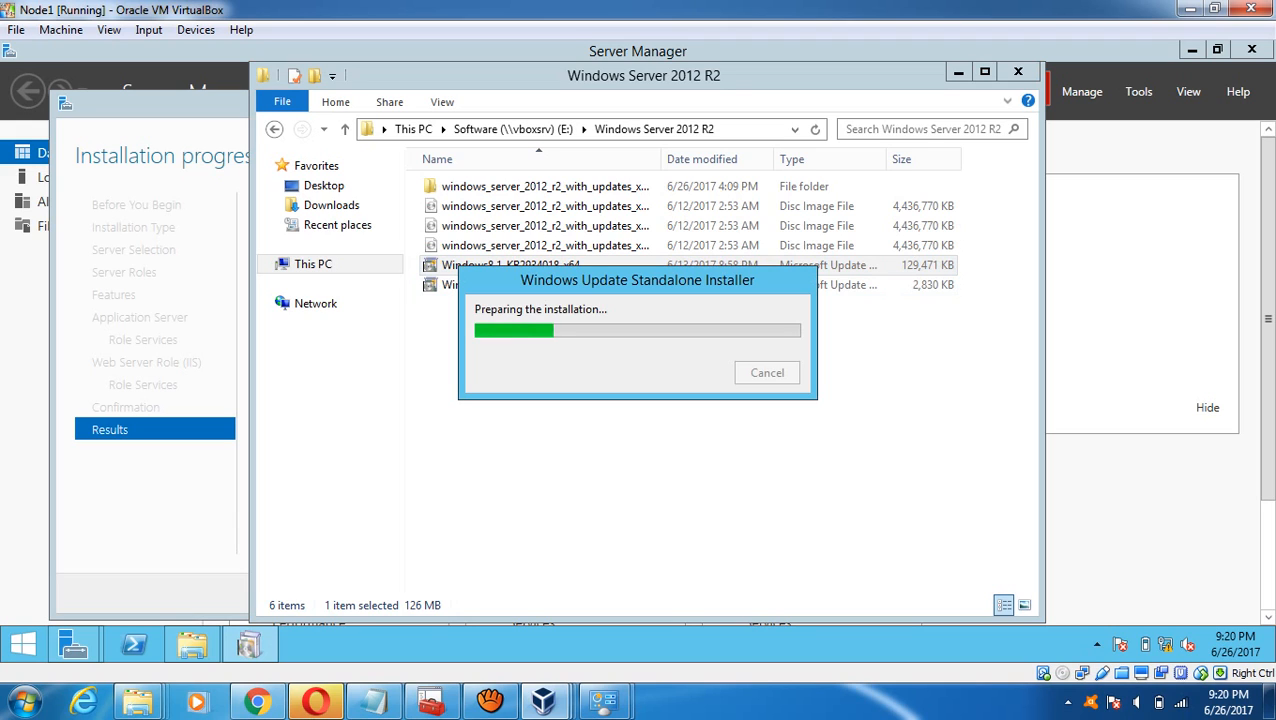
- Agree to install KB2959977 on Node2, then check both nodes' installers
mouse_move(560, 705)
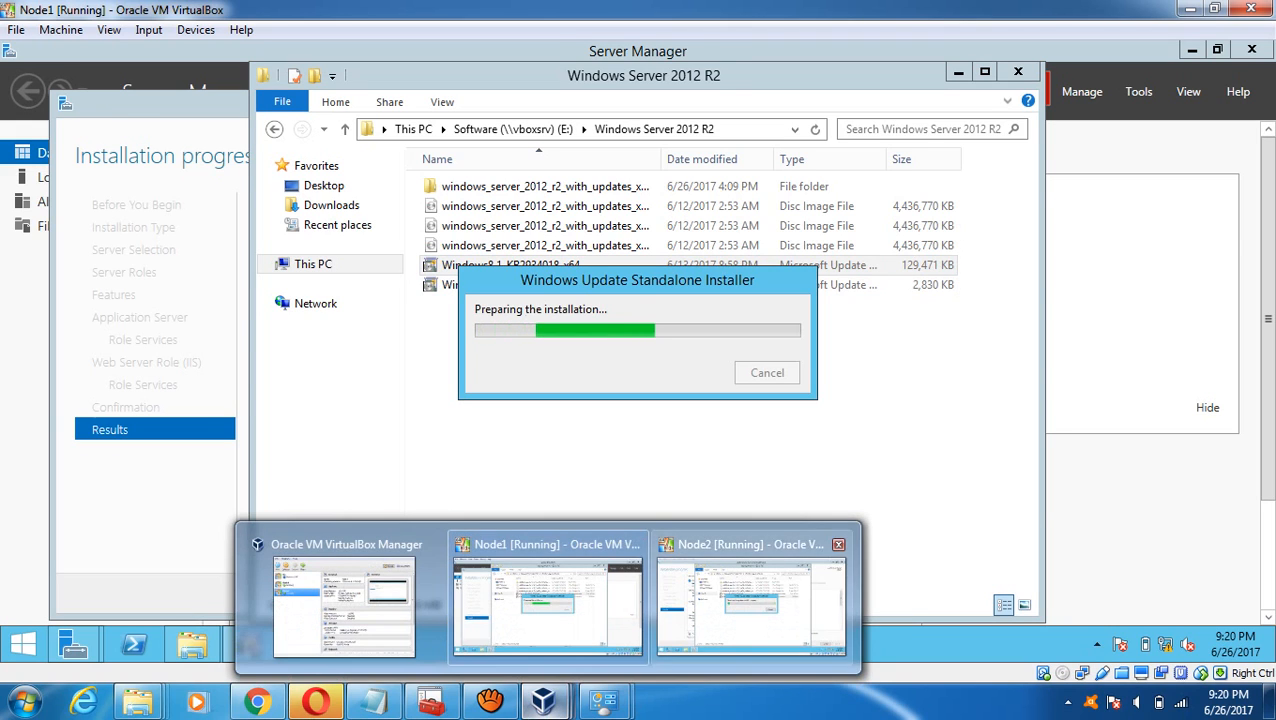
left_click(750, 600)
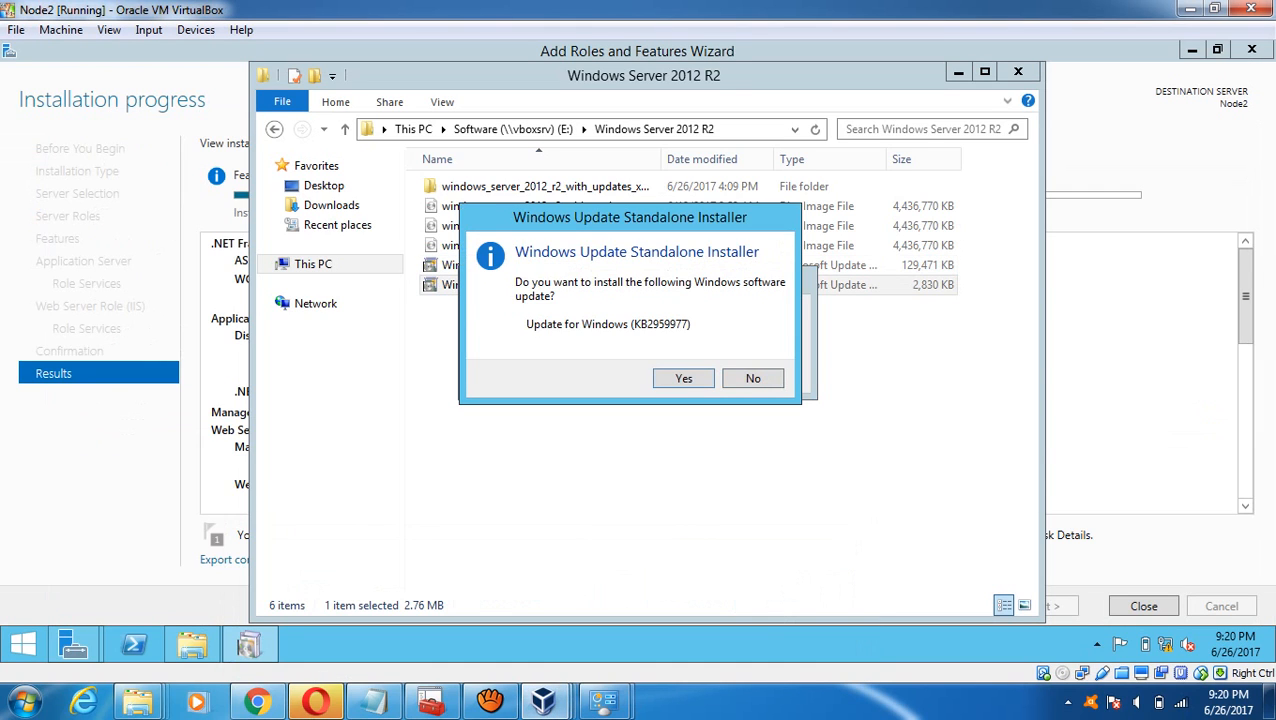
left_click(683, 378)
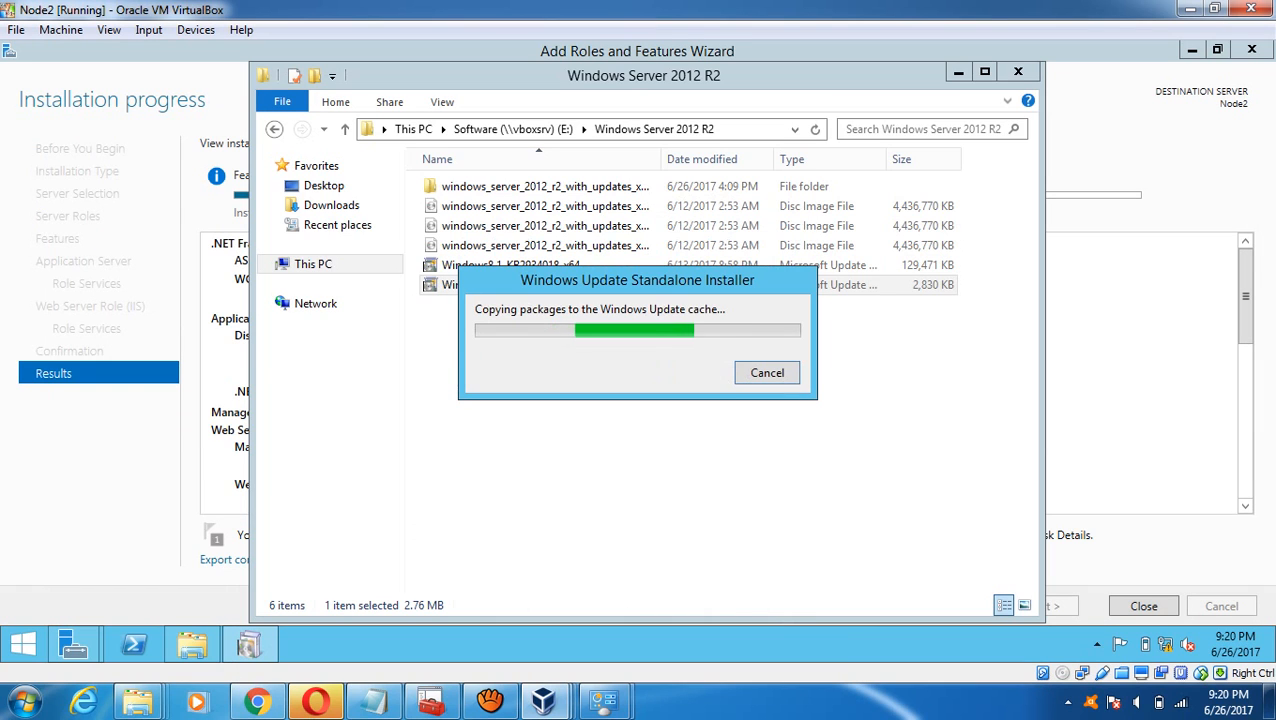
mouse_move(545, 700)
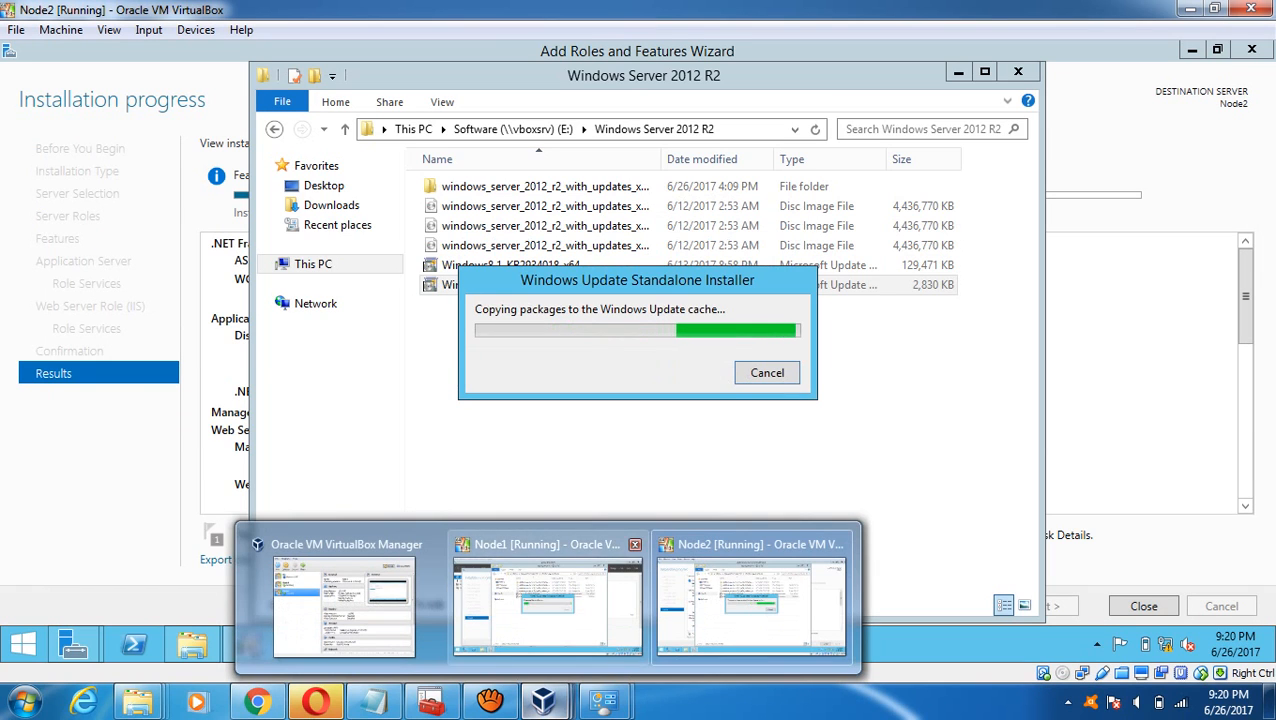
left_click(548, 605)
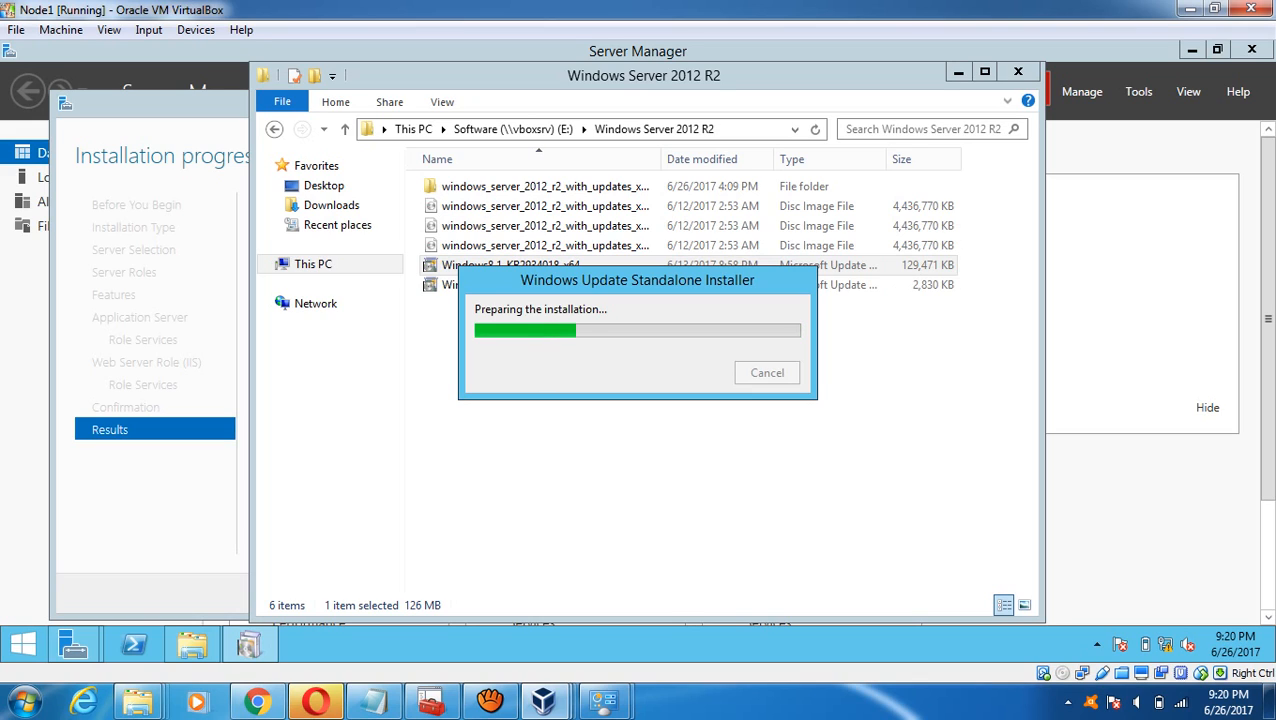
mouse_move(543, 700)
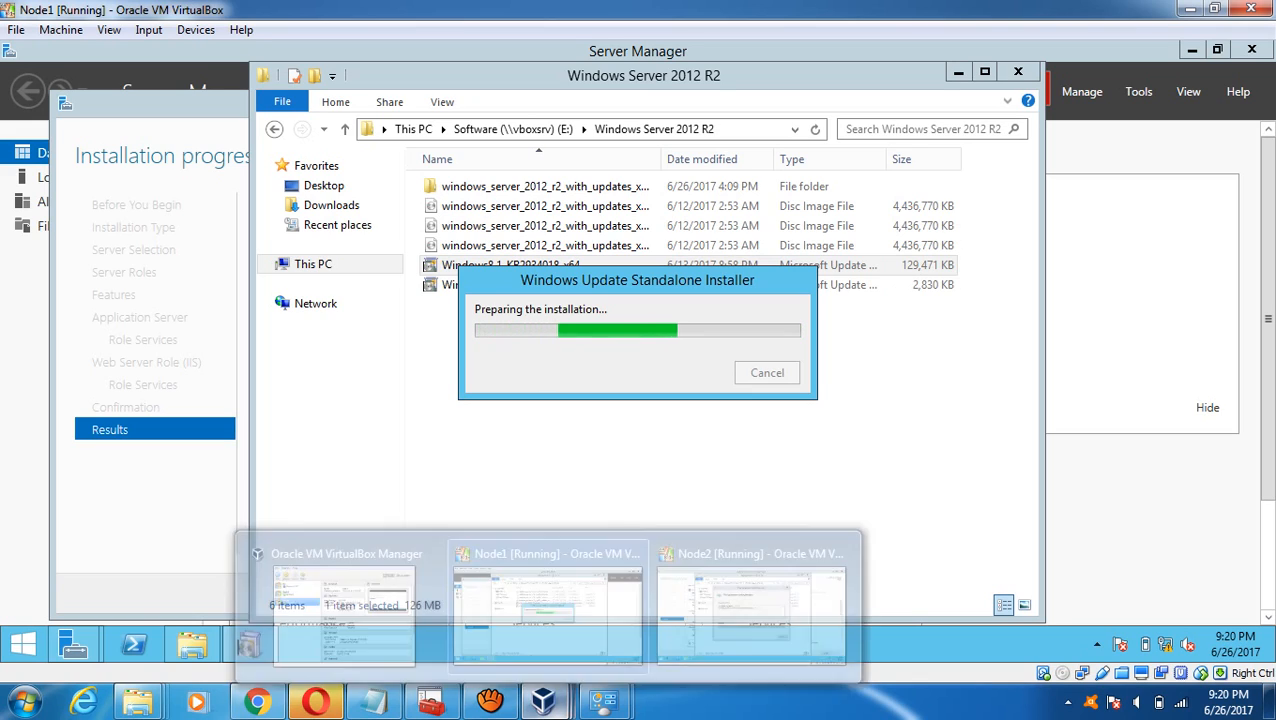
left_click(750, 600)
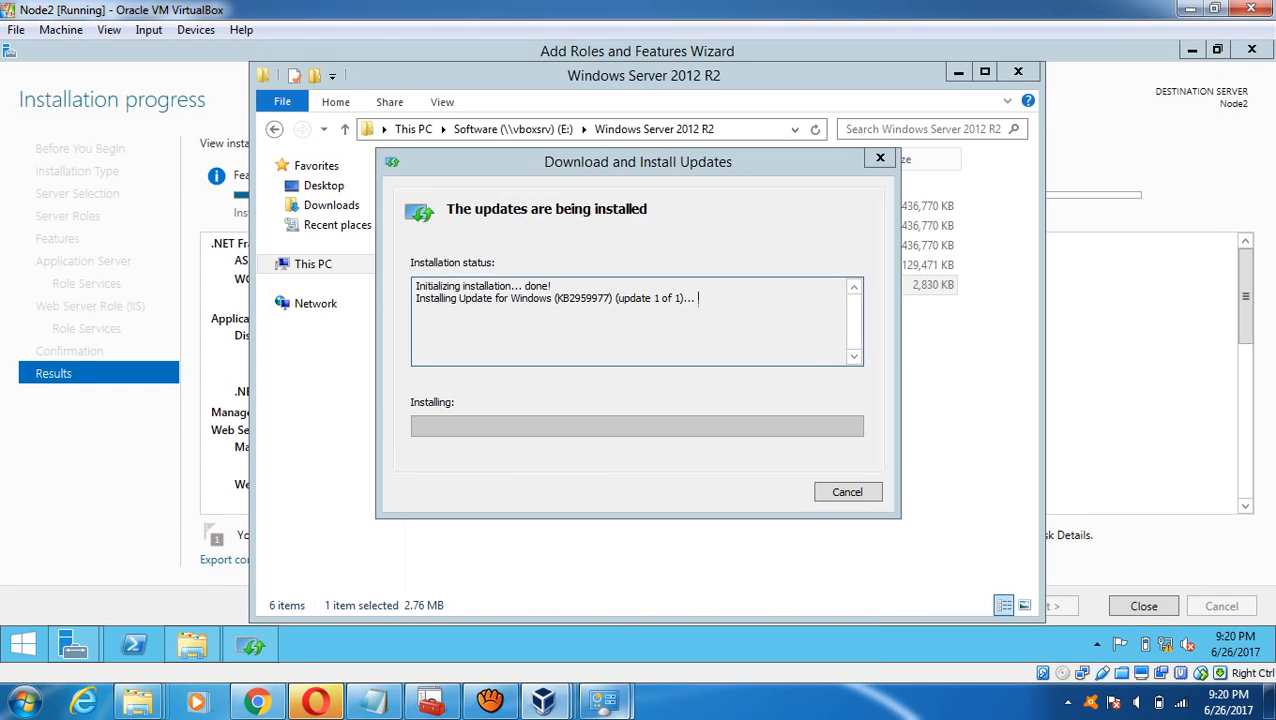
mouse_move(543, 700)
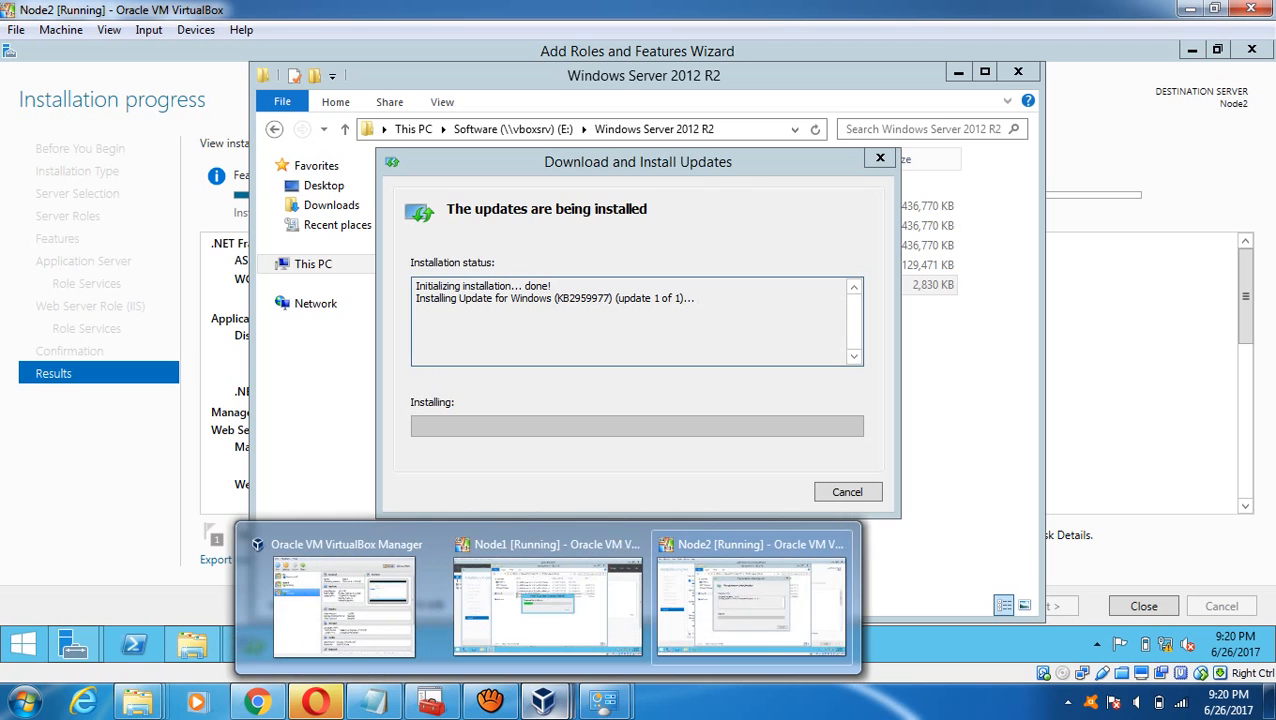
left_click(565, 600)
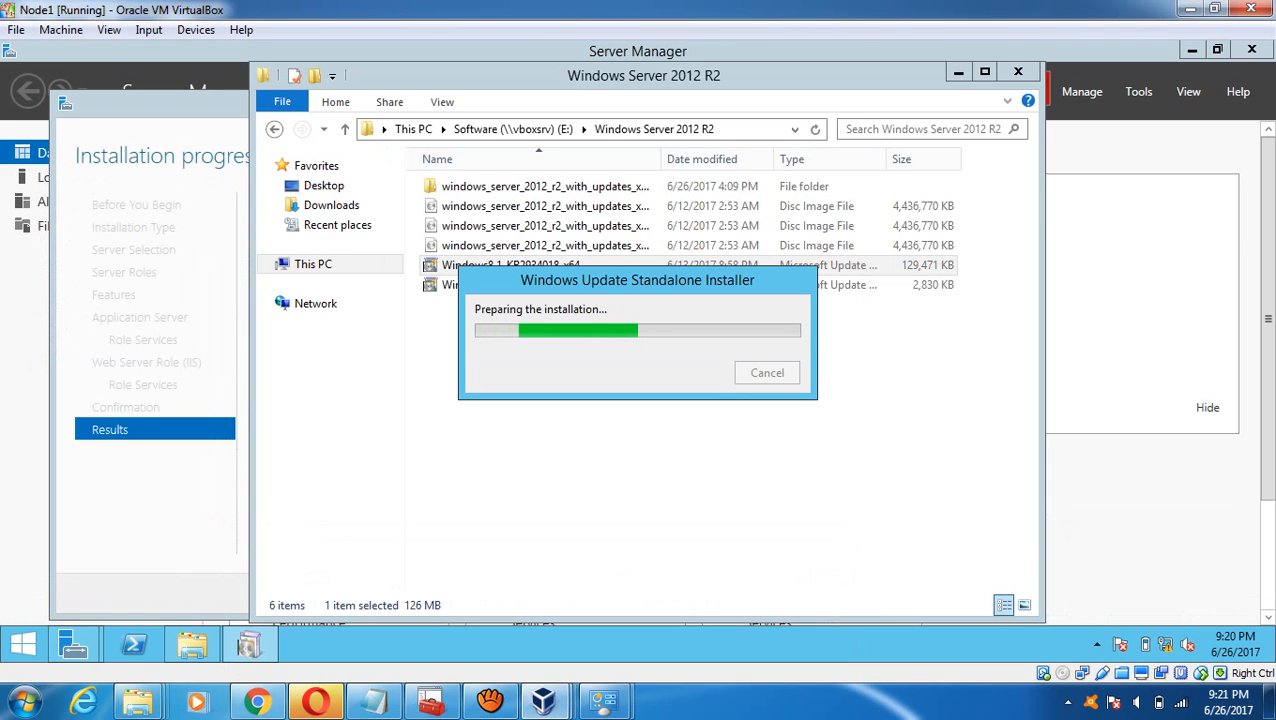
- In VirtualBox Manager, check the DC machine, then bring Node1's window back to the front
mouse_move(543, 700)
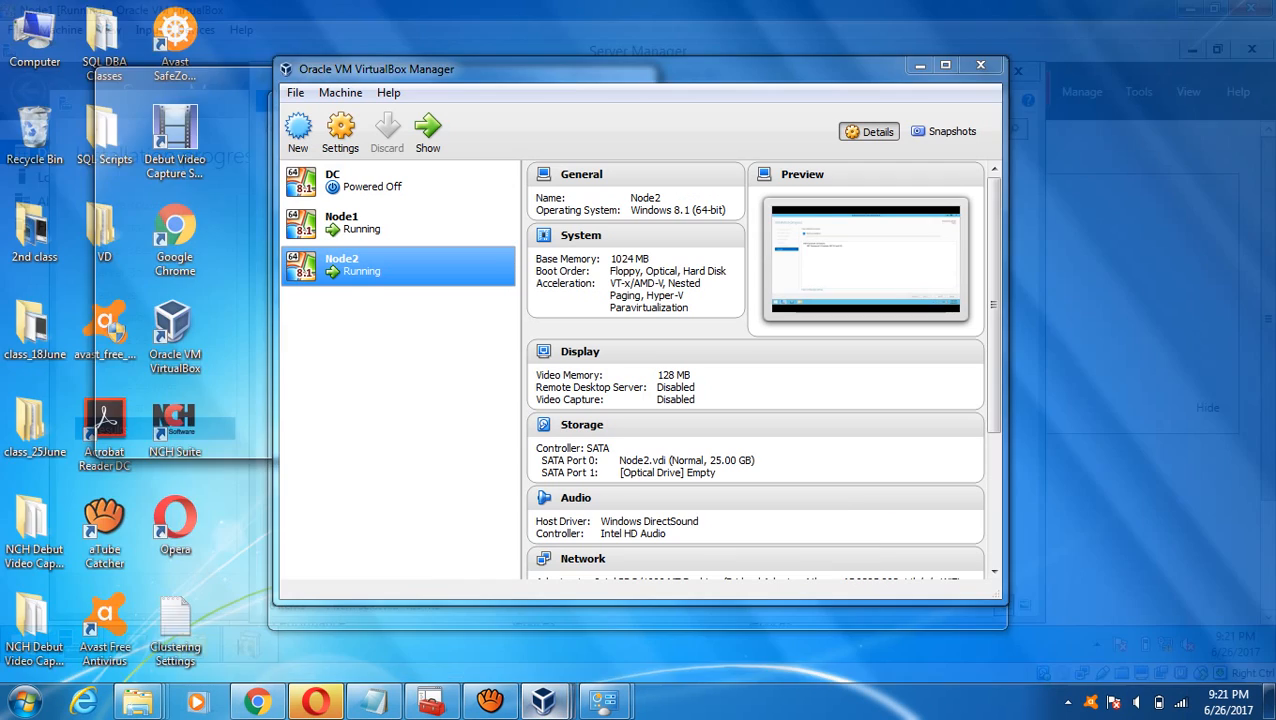
left_click(343, 600)
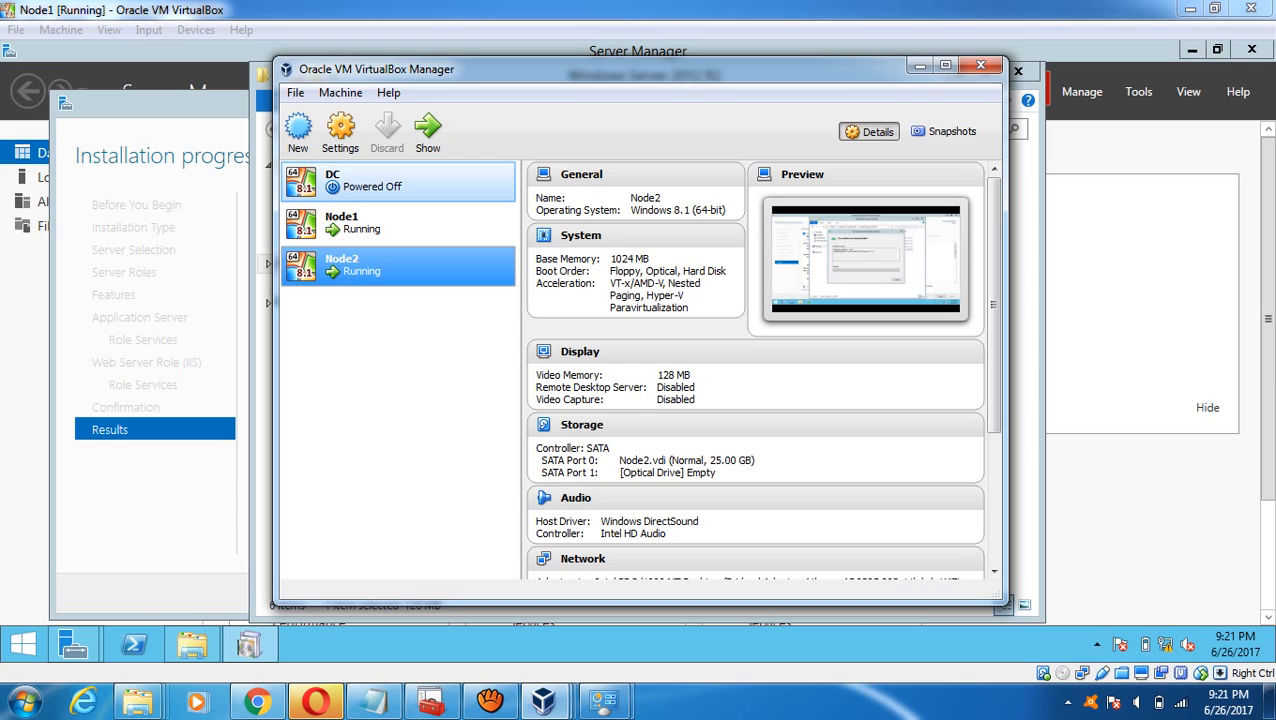
left_click(398, 182)
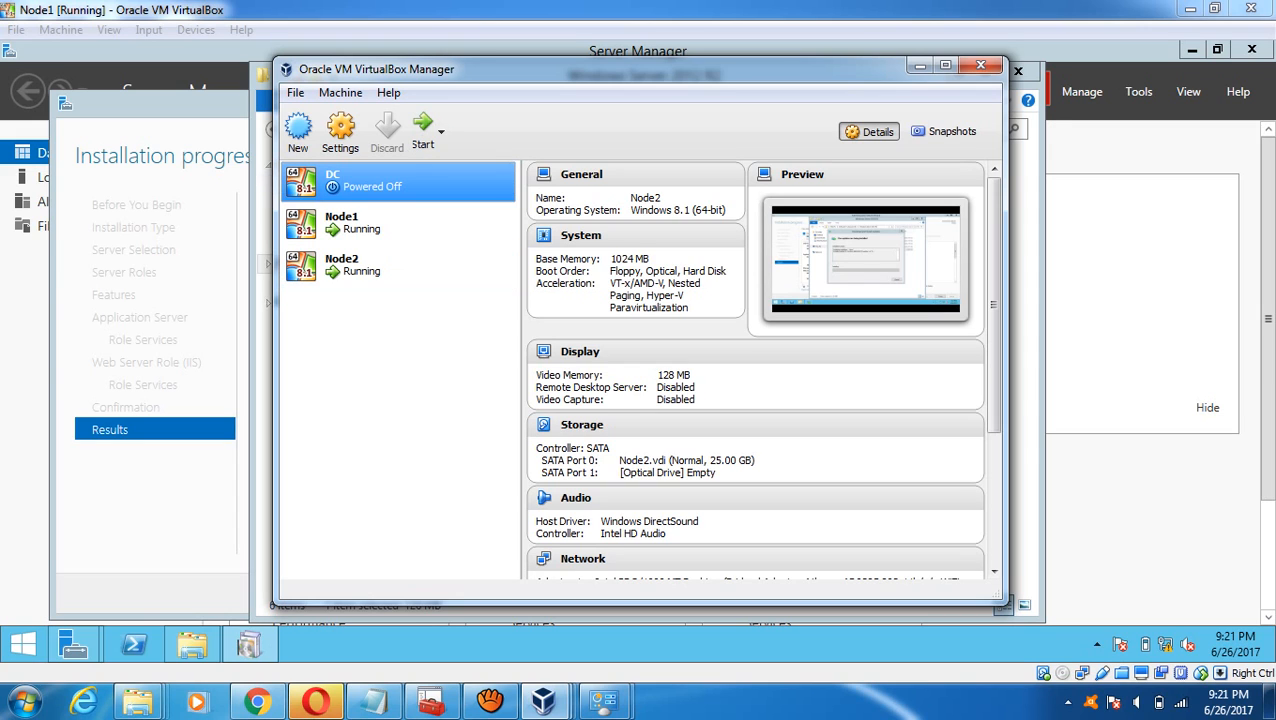
left_click(175, 290)
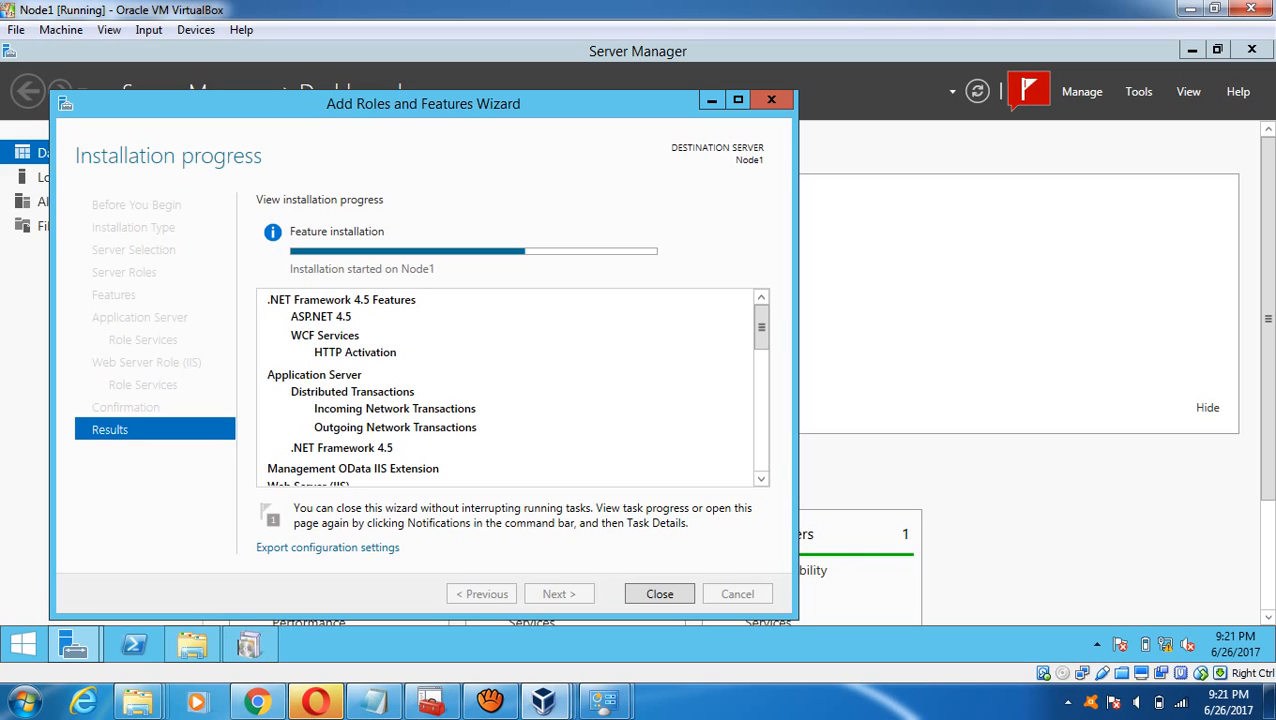
- Check Node2's feature installation progress and close Node1's finished feature installation wizard
mouse_move(545, 705)
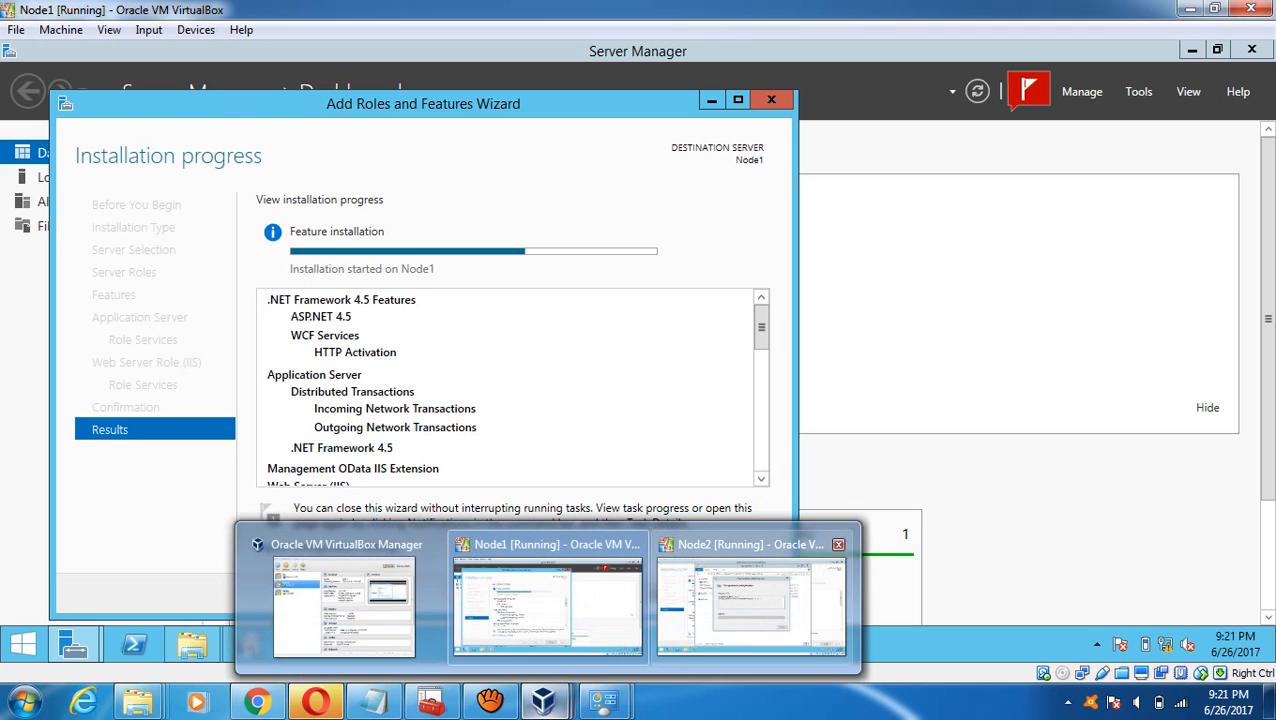
left_click(750, 600)
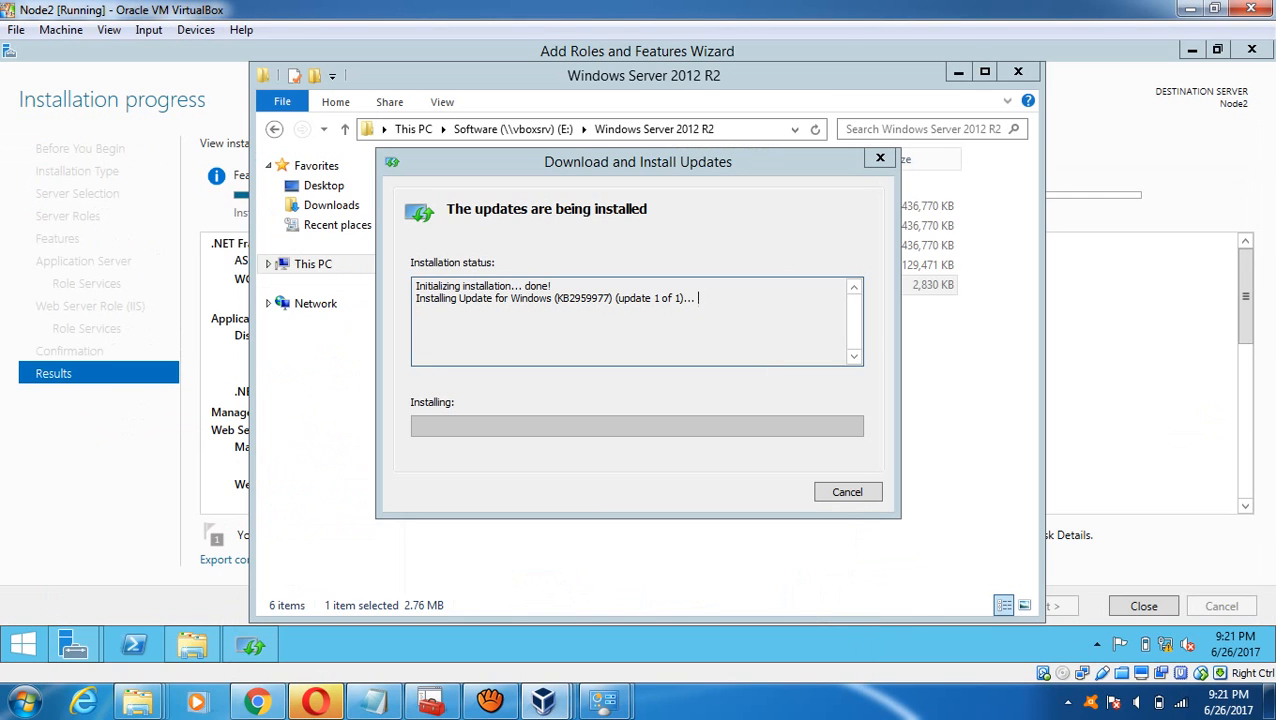
mouse_move(74, 645)
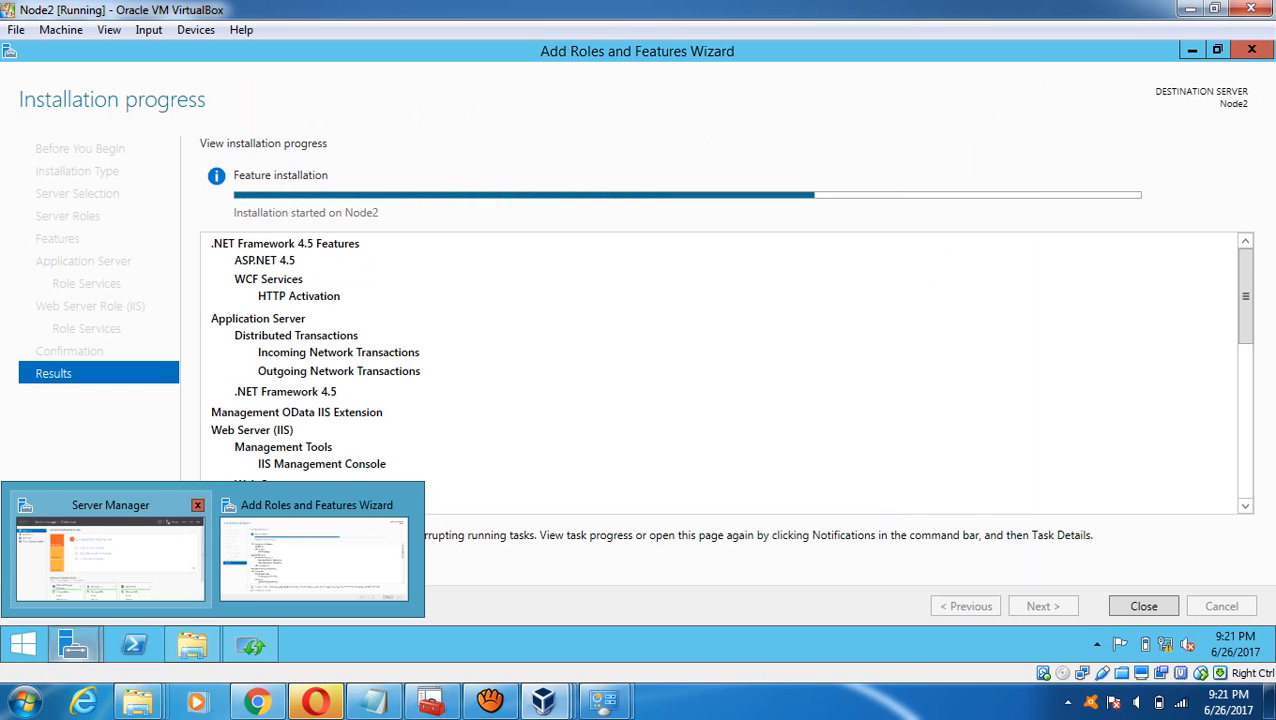
left_click(110, 558)
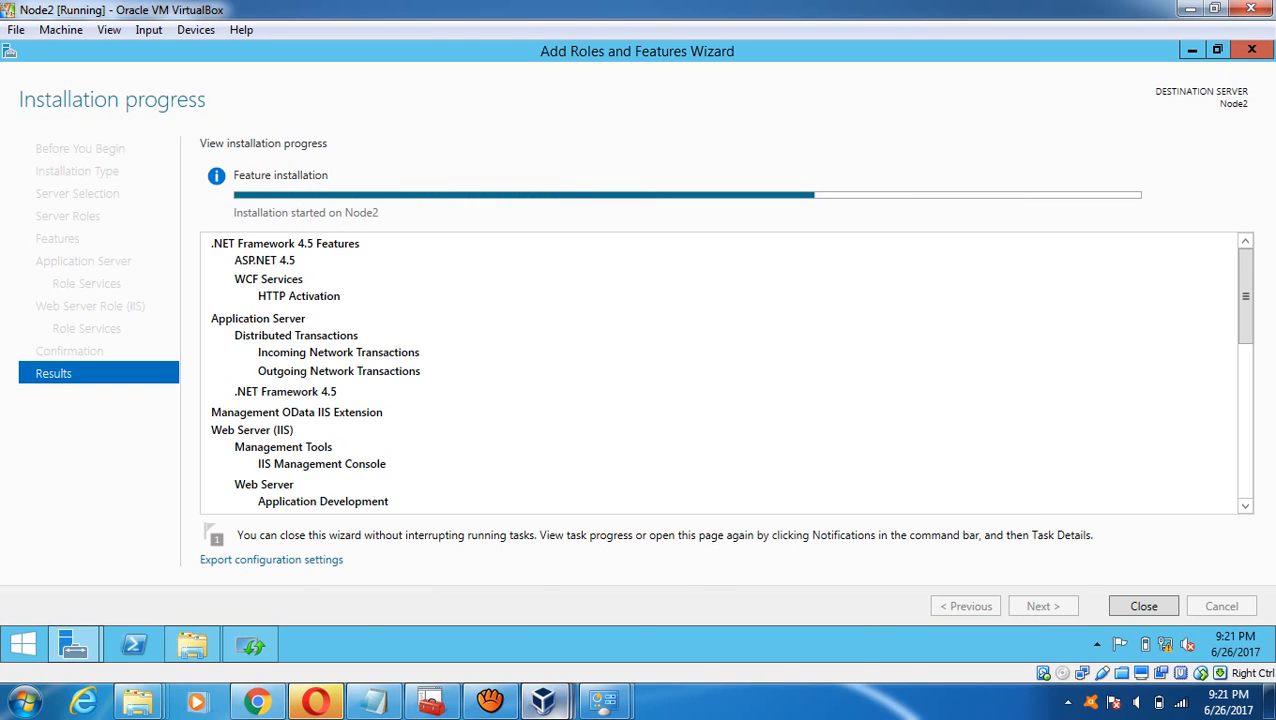
mouse_move(543, 700)
left_click(752, 606)
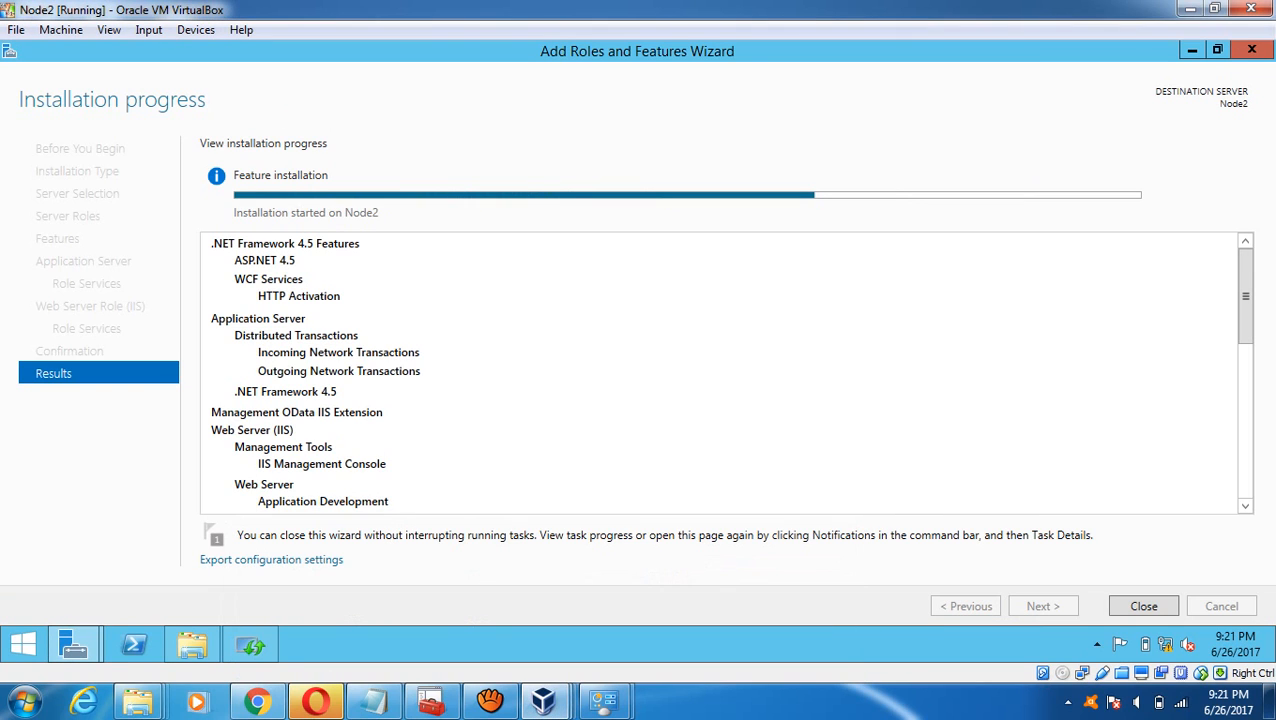
left_click(490, 700)
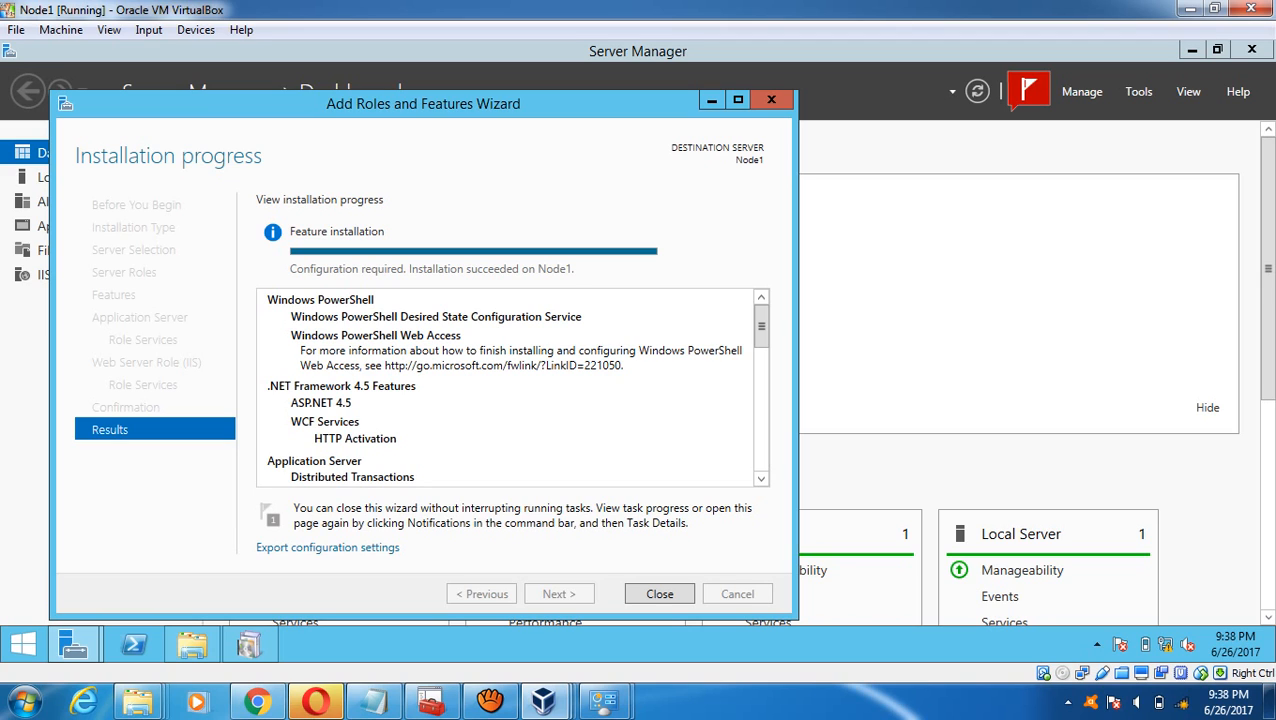
left_click(660, 594)
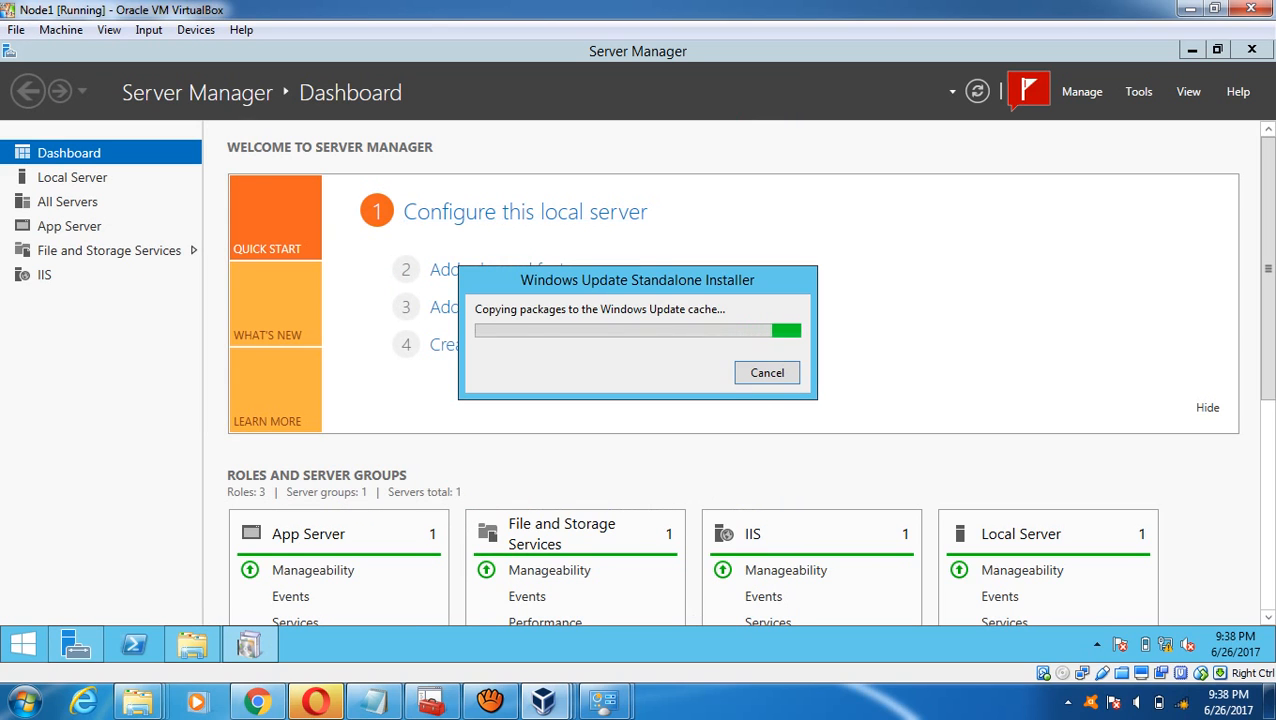
- On Node2, dismiss the KB2959977 restart notice without restarting and close the finished wizard
mouse_move(543, 700)
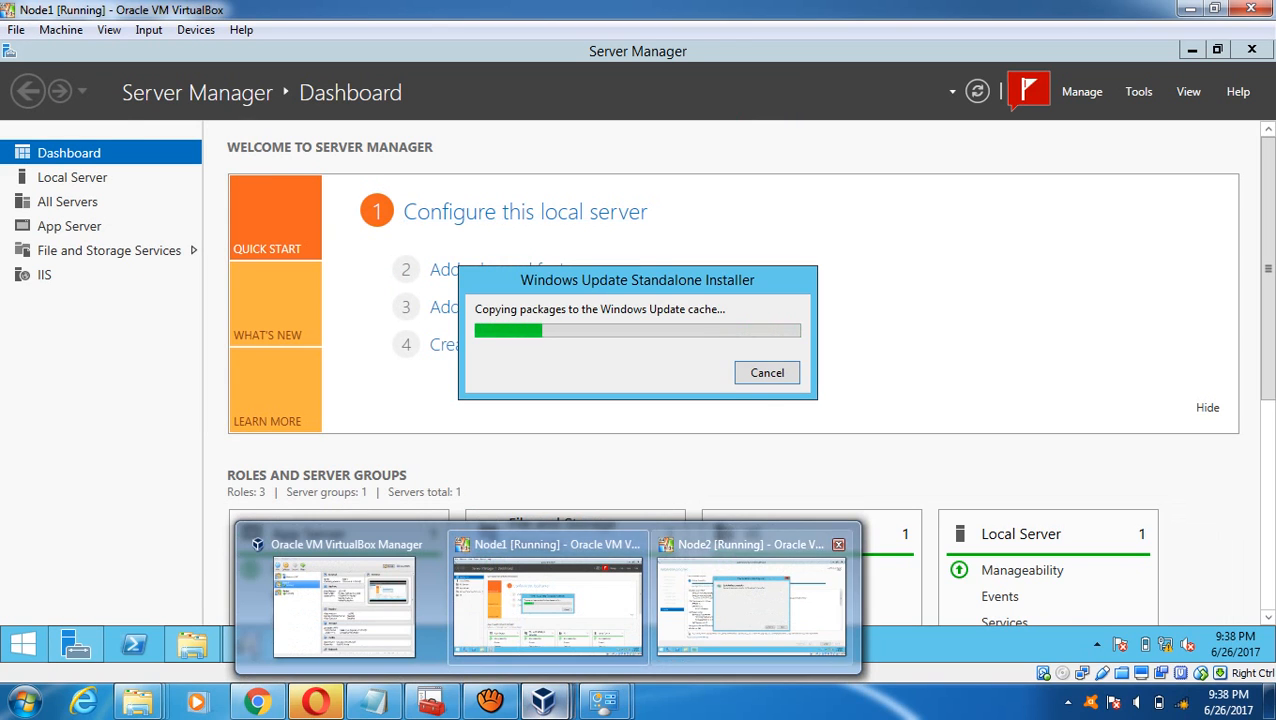
left_click(751, 600)
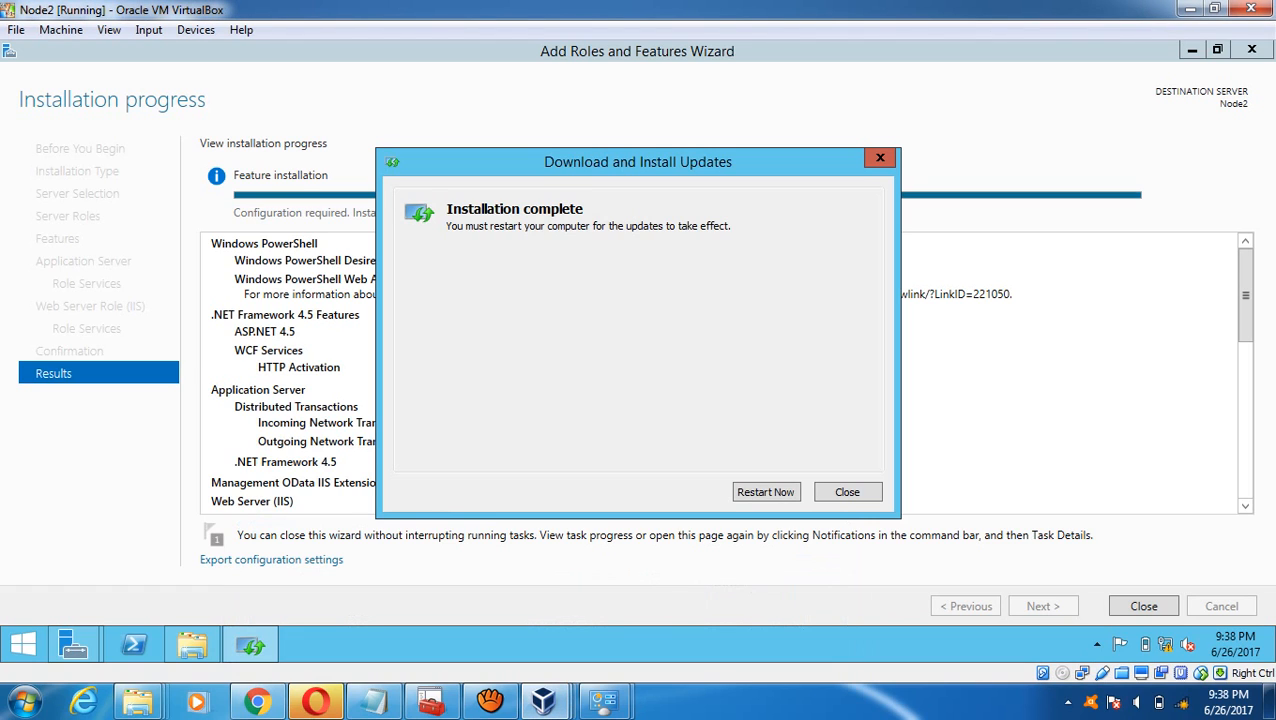
left_click(847, 492)
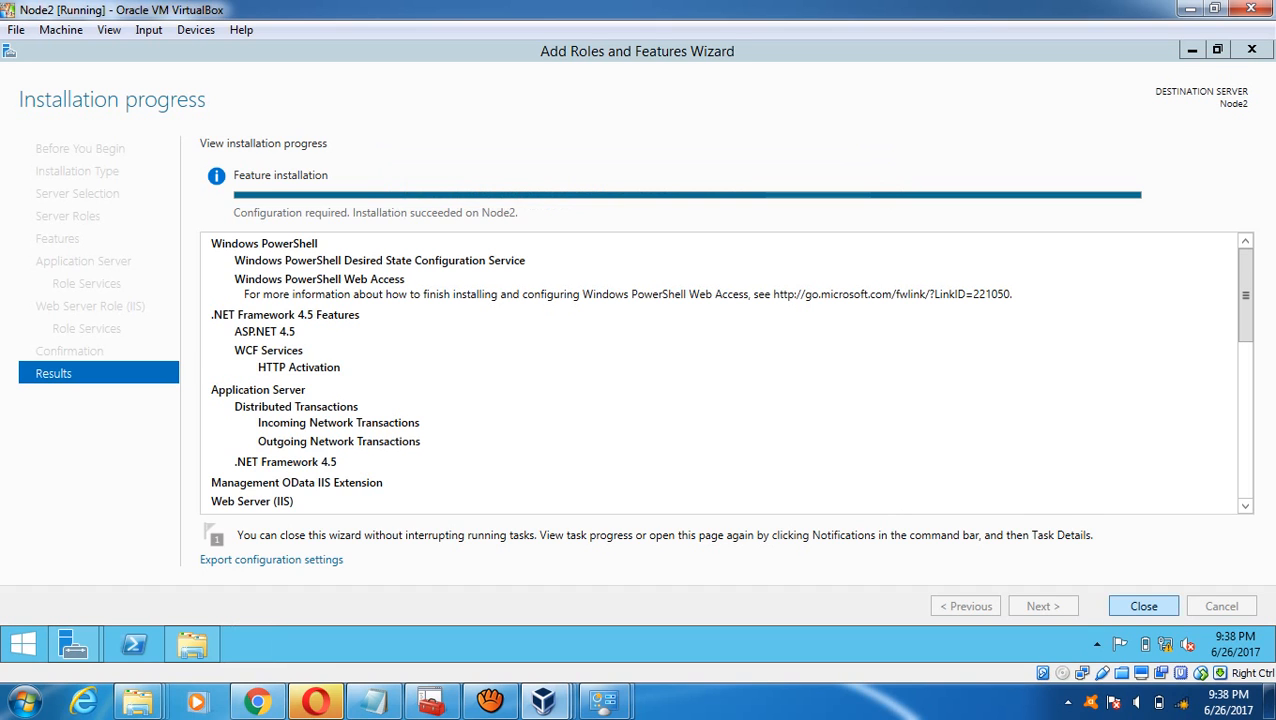
left_click(1144, 606)
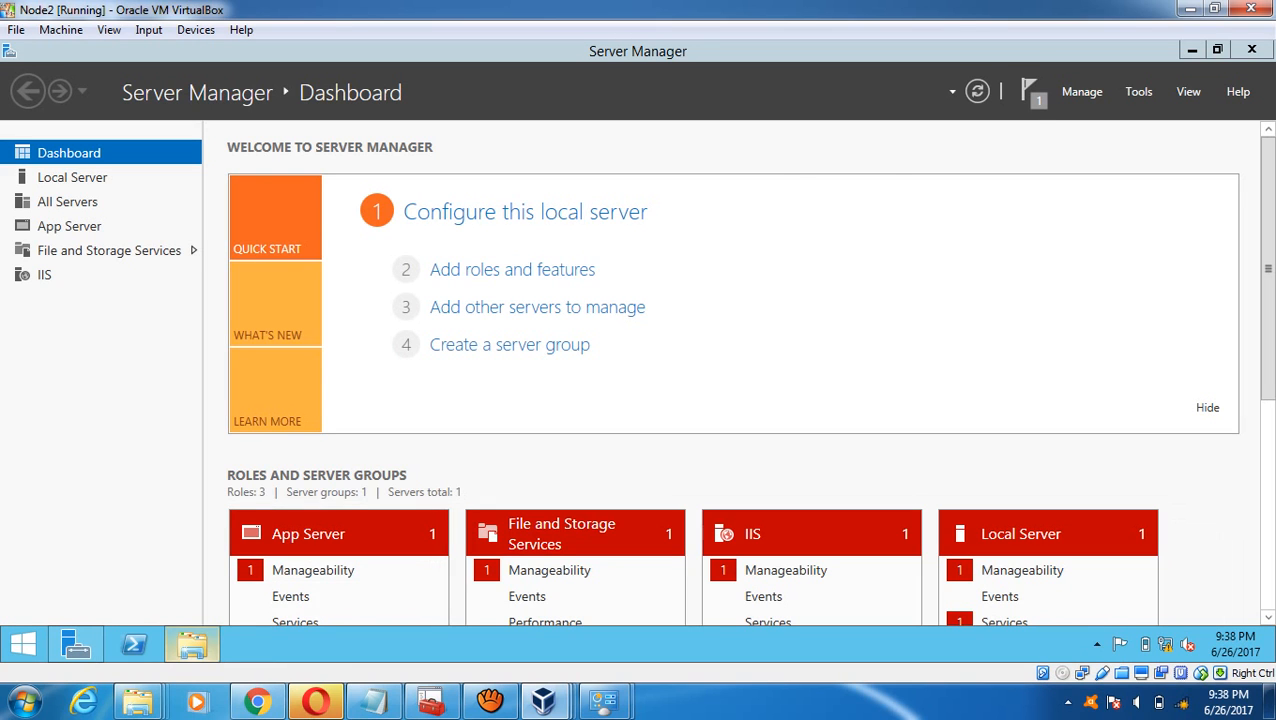
left_click(191, 644)
- On Node2, run Windows8.1-KB2934018-x64 and accept the security warning
left_click(590, 345)
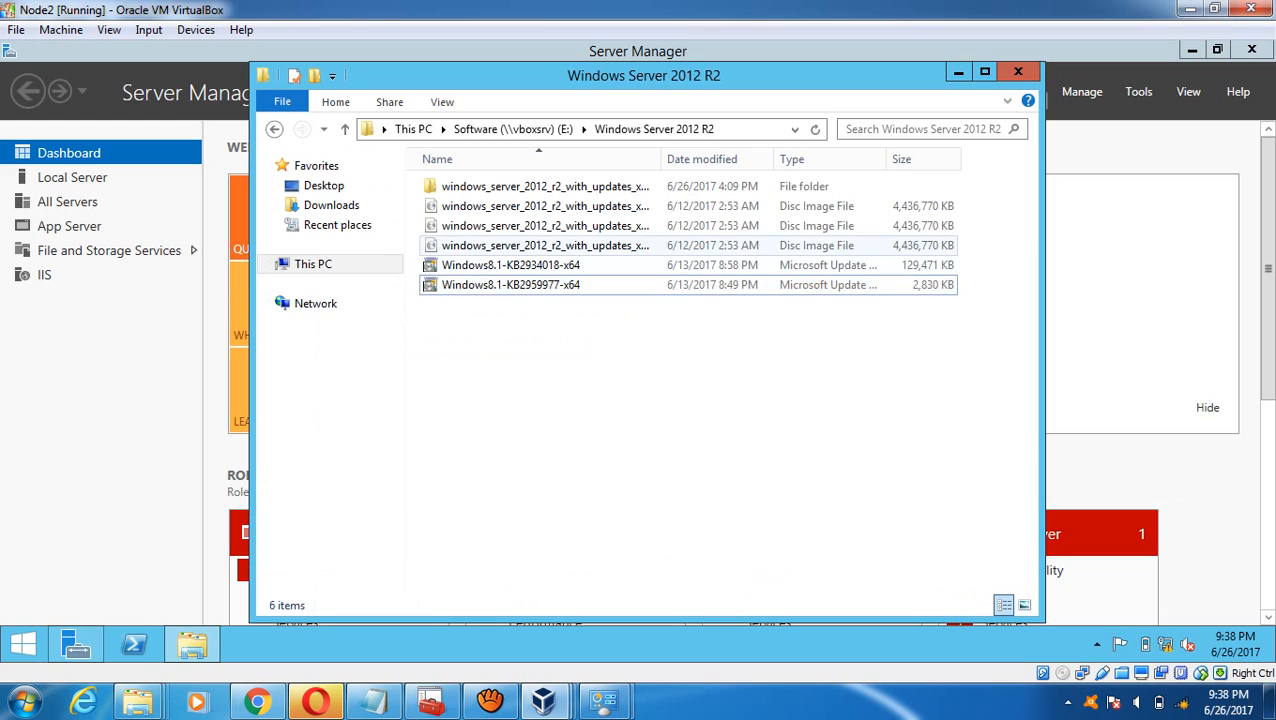
left_click(512, 265)
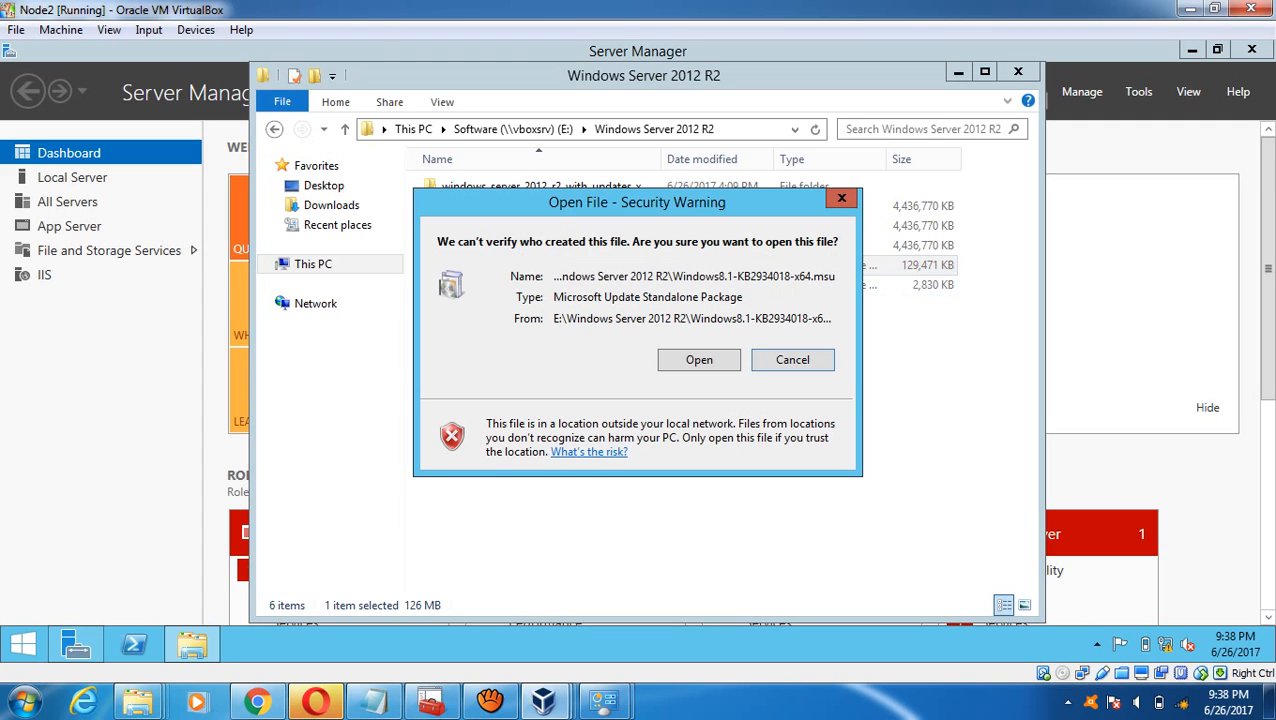
left_click(699, 360)
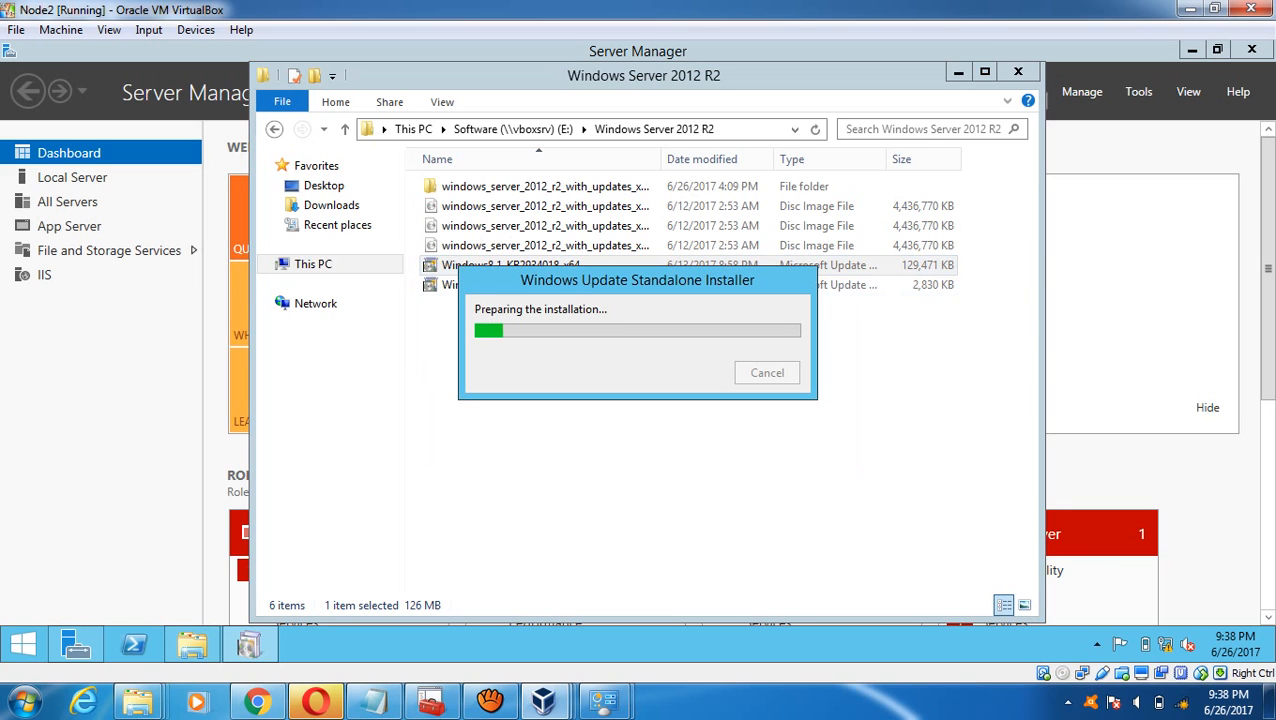
- Check Node1's KB2934018 progress, then accept installing the KB2934018 Feature Pack on Node2
mouse_move(543, 700)
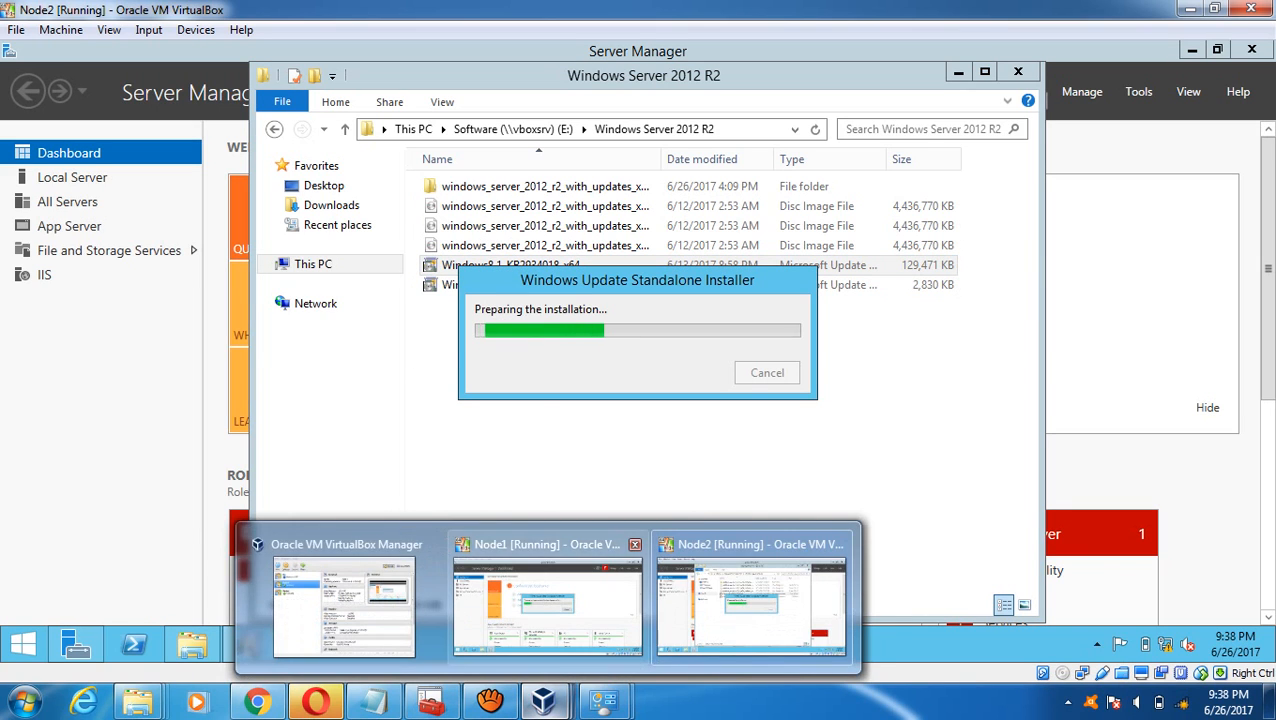
left_click(545, 598)
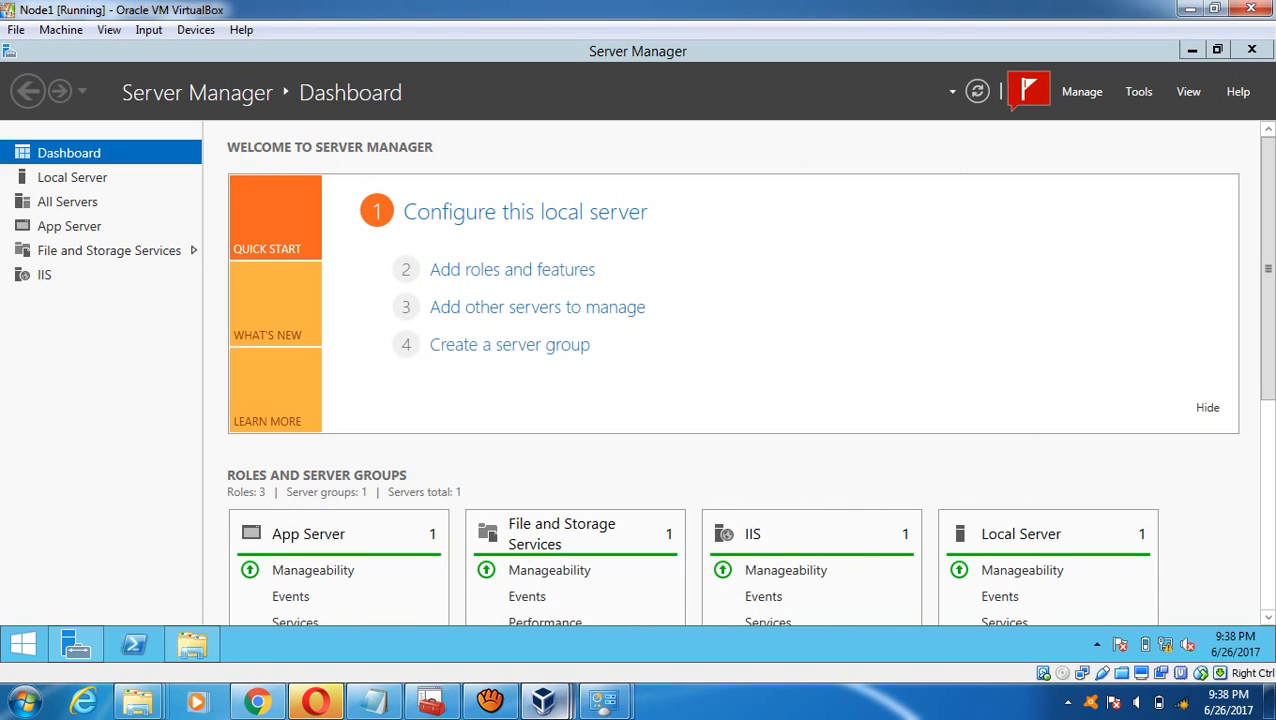
mouse_move(543, 700)
left_click(750, 600)
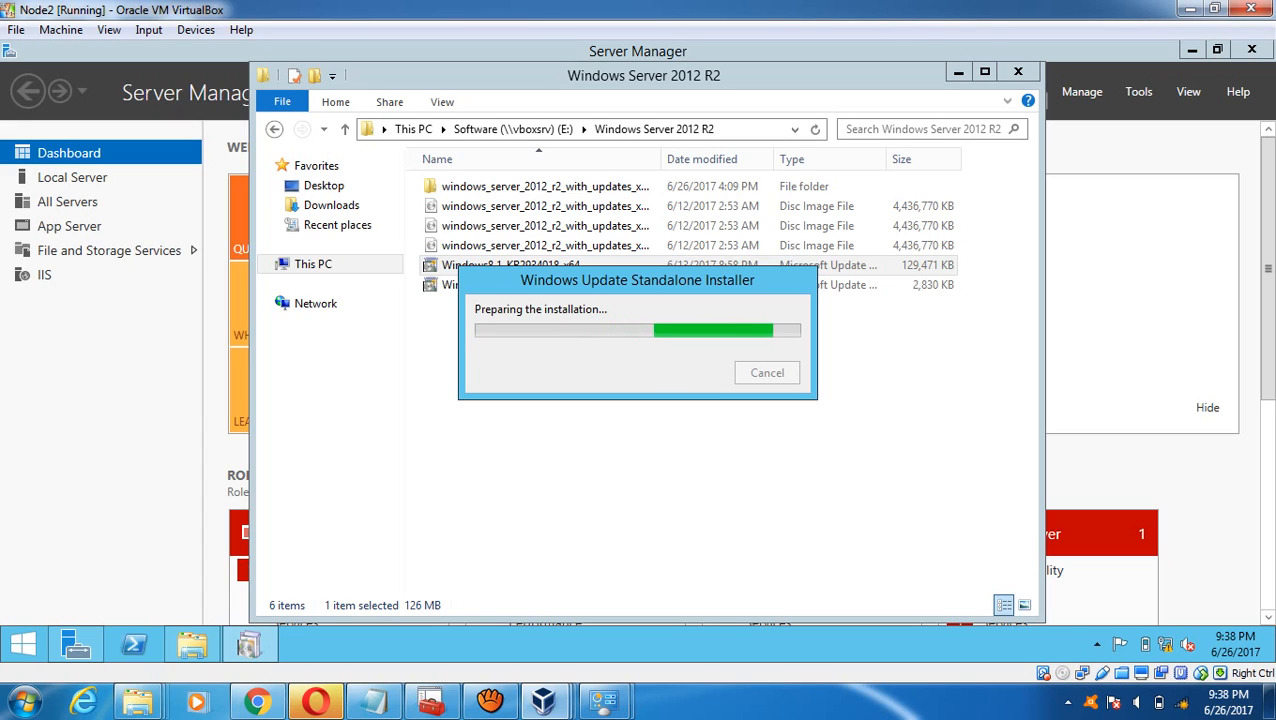
mouse_move(543, 700)
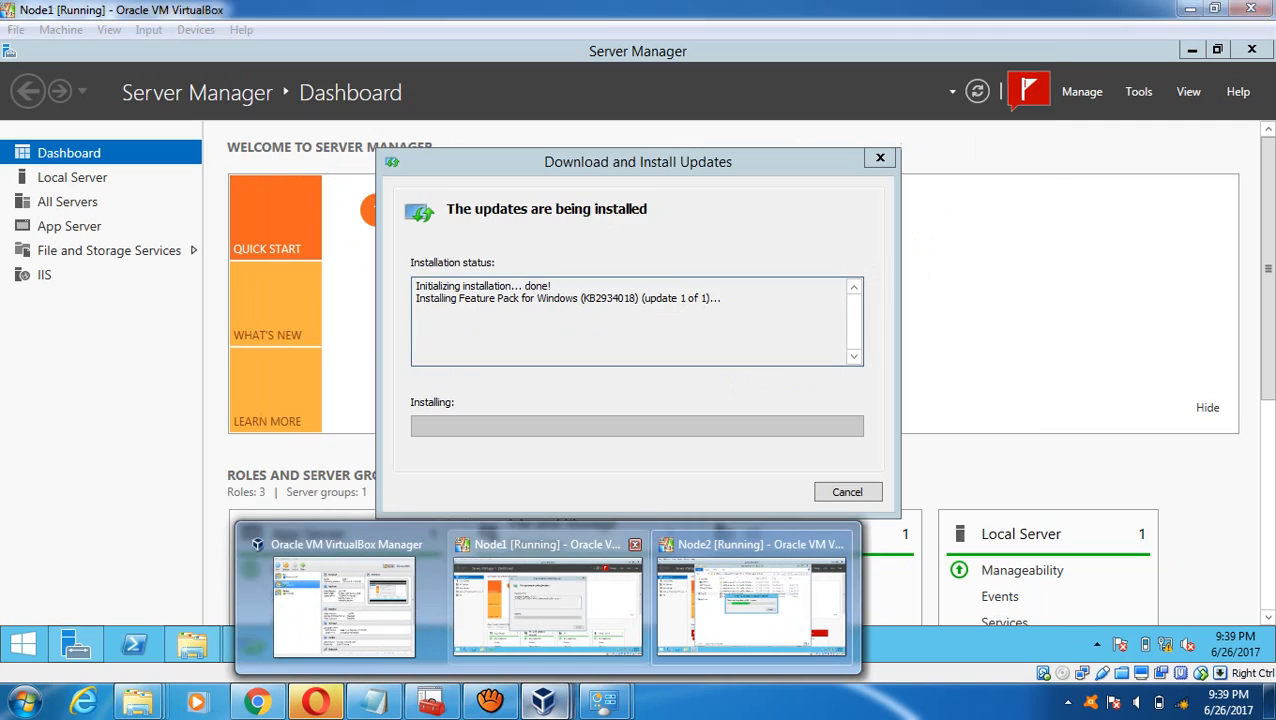
left_click(548, 600)
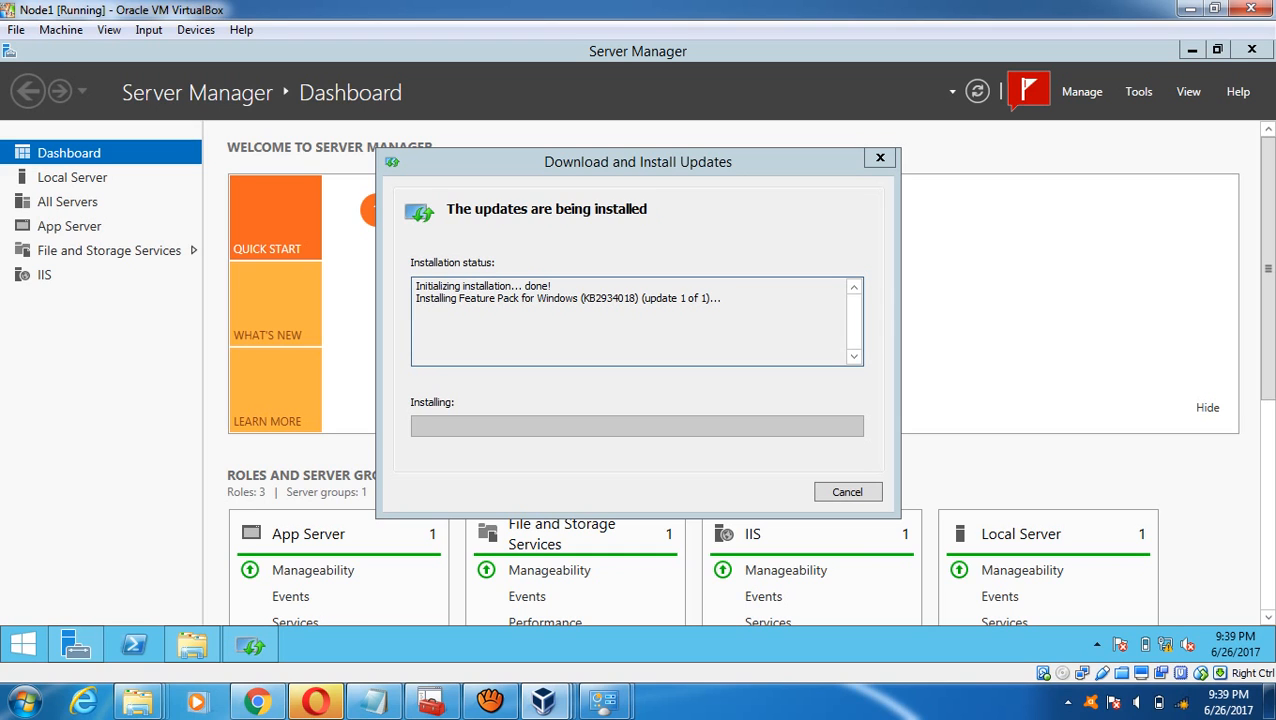
mouse_move(543, 700)
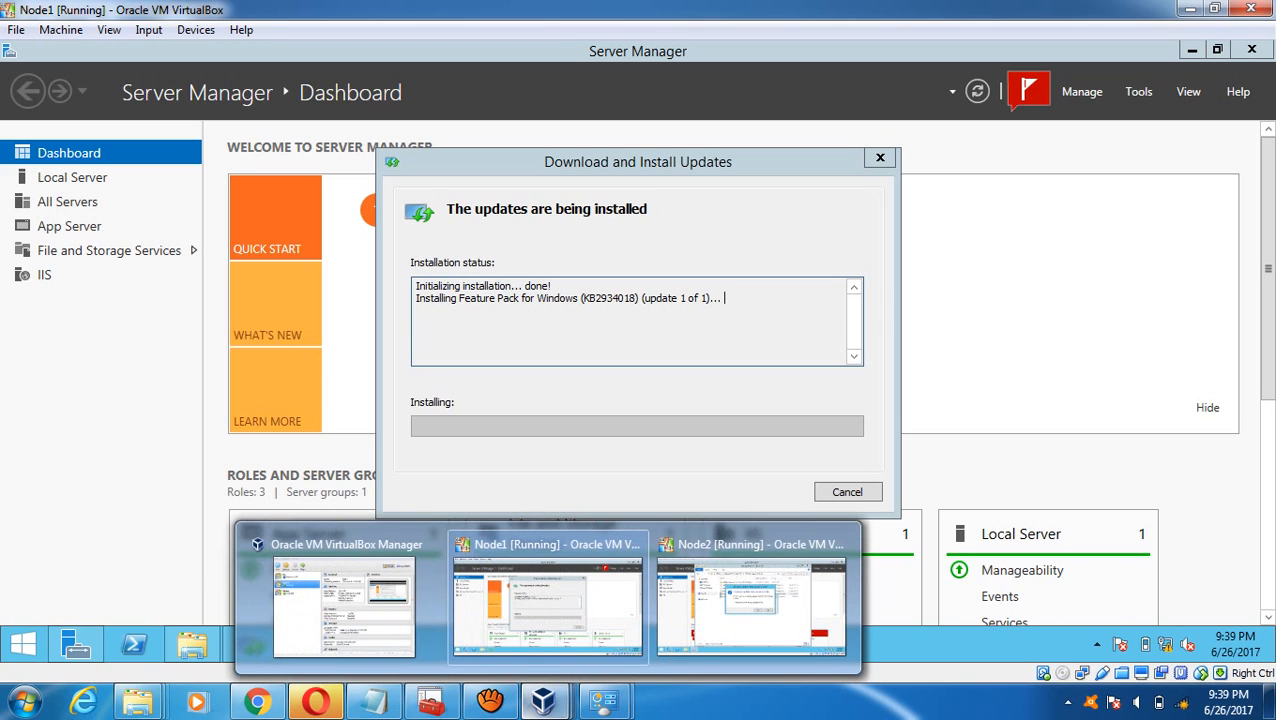
left_click(750, 605)
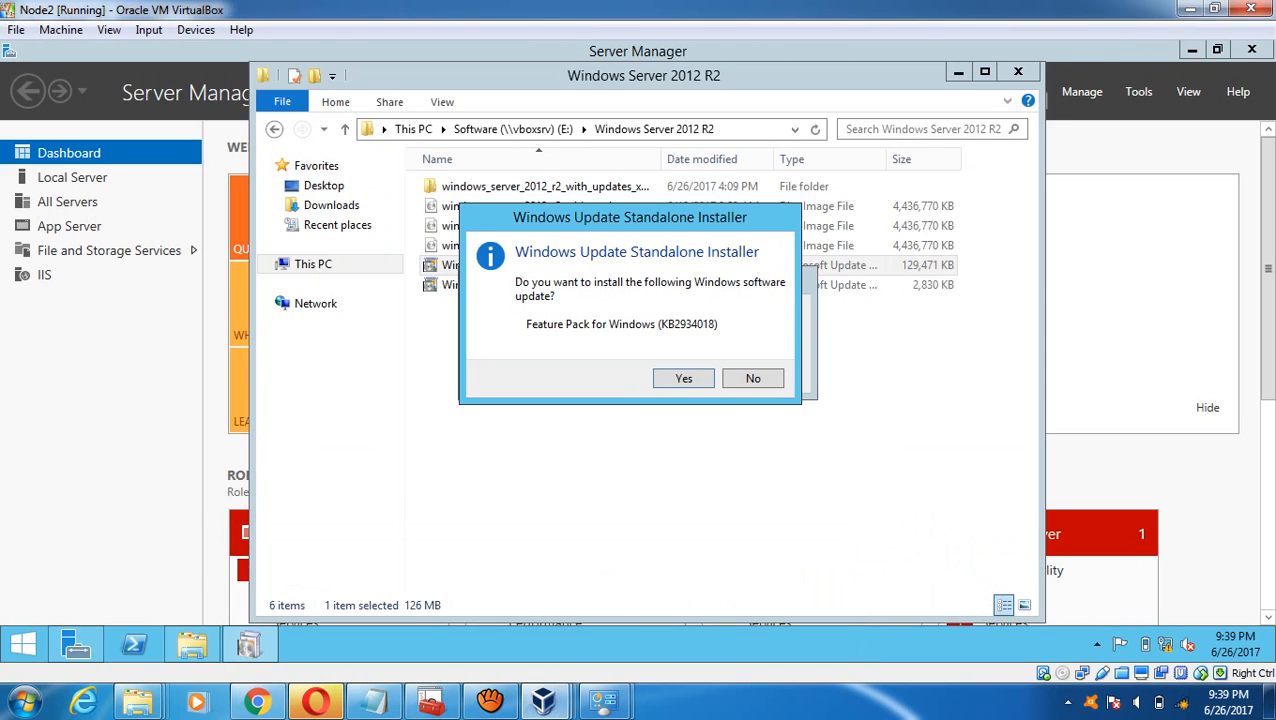
key("Return")
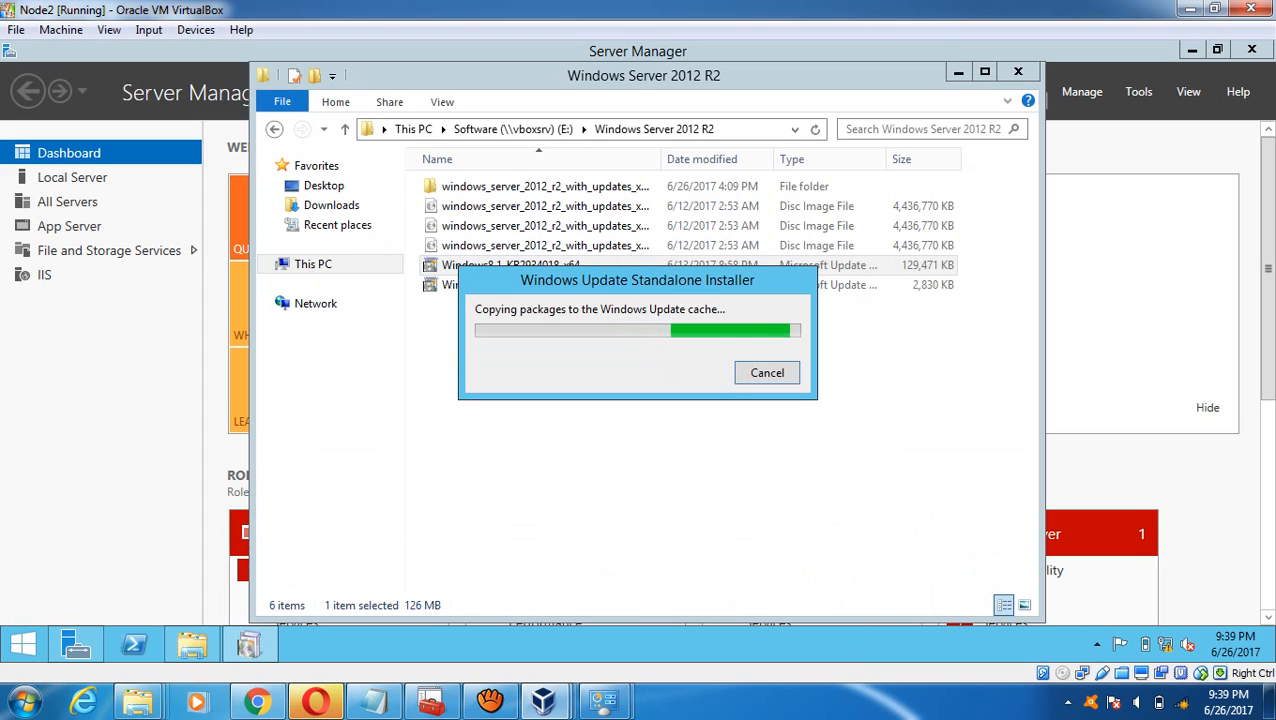
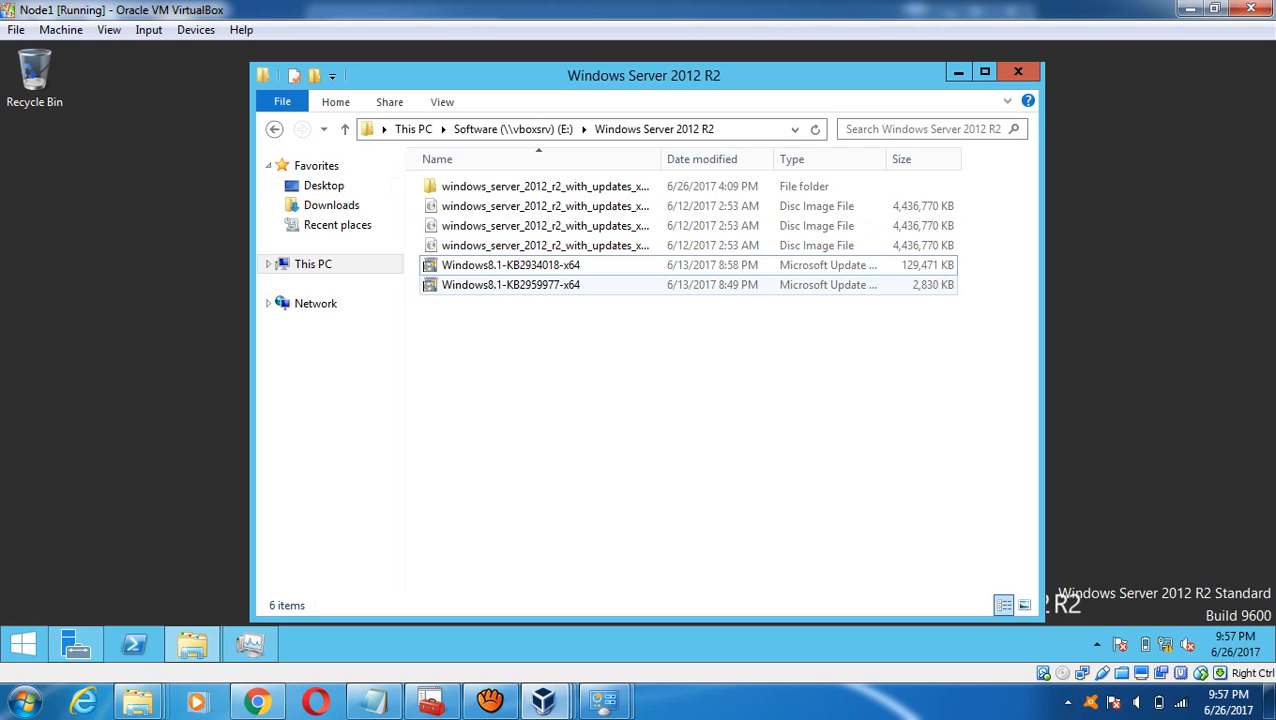
- On Node1, launch the Windows8.1-KB2959977-x64 package, accepting the security warning, so the installer starts
left_click(511, 285)
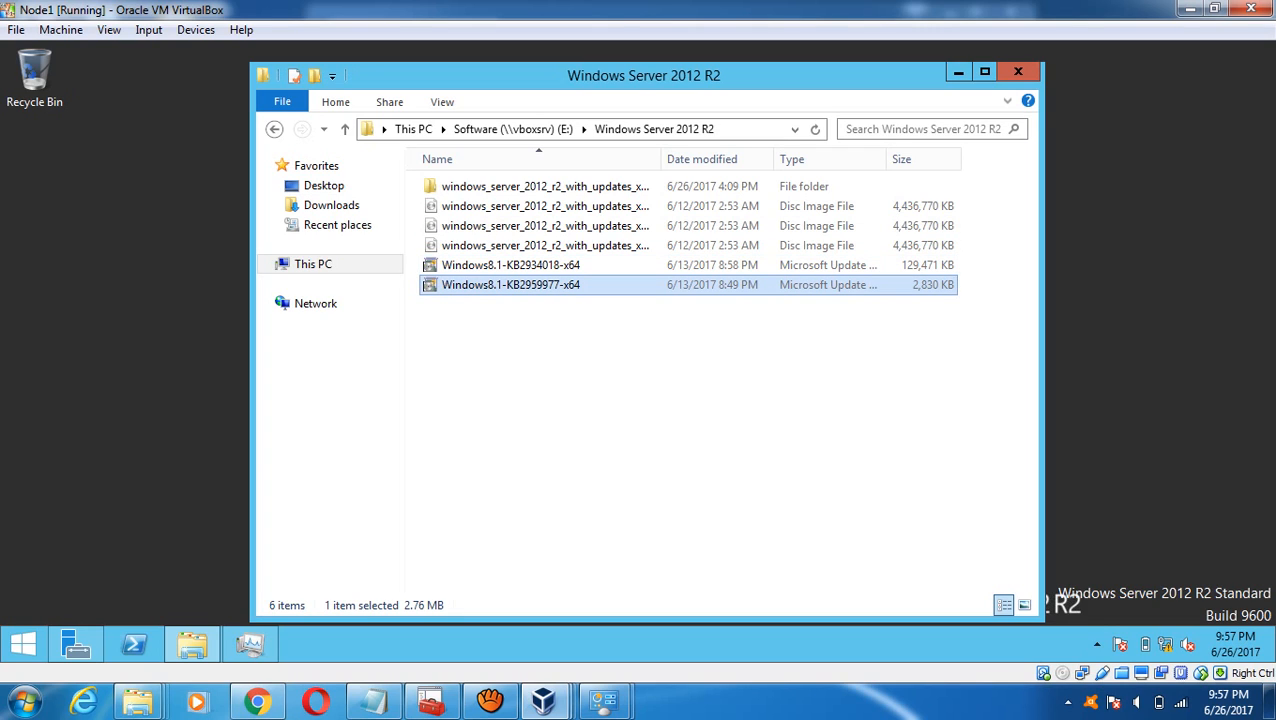
right_click(475, 278)
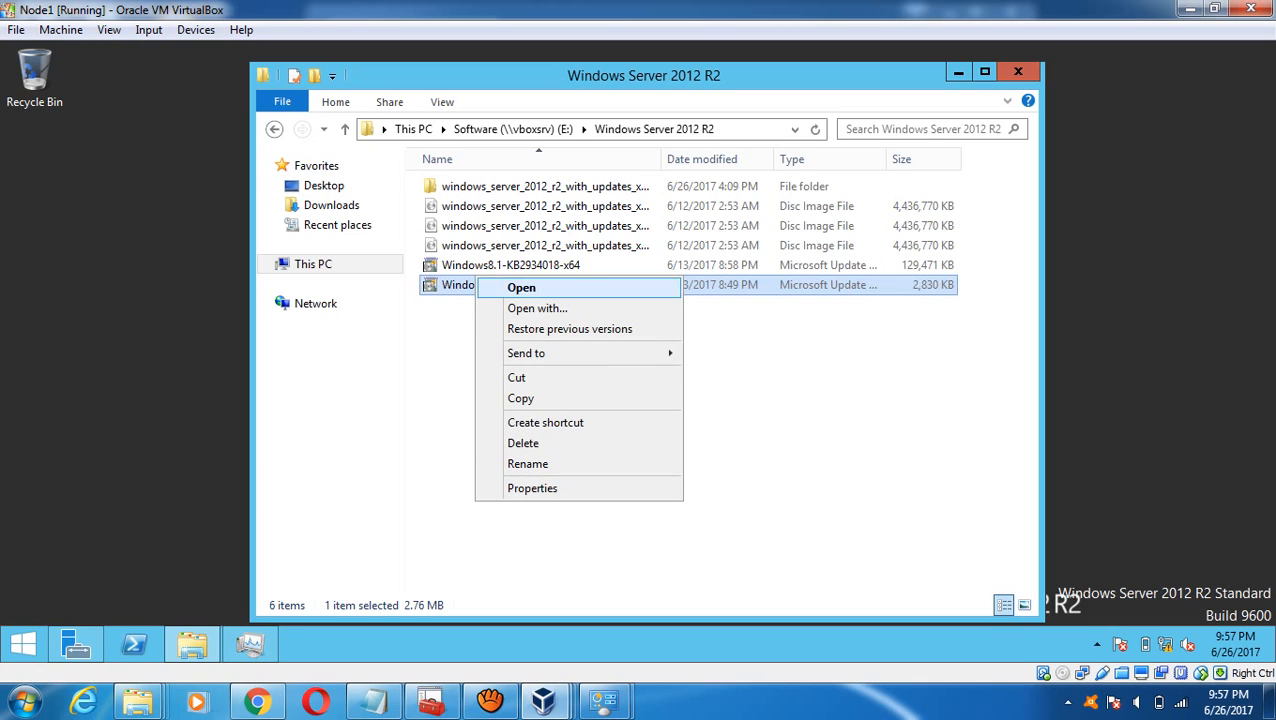
left_click(521, 287)
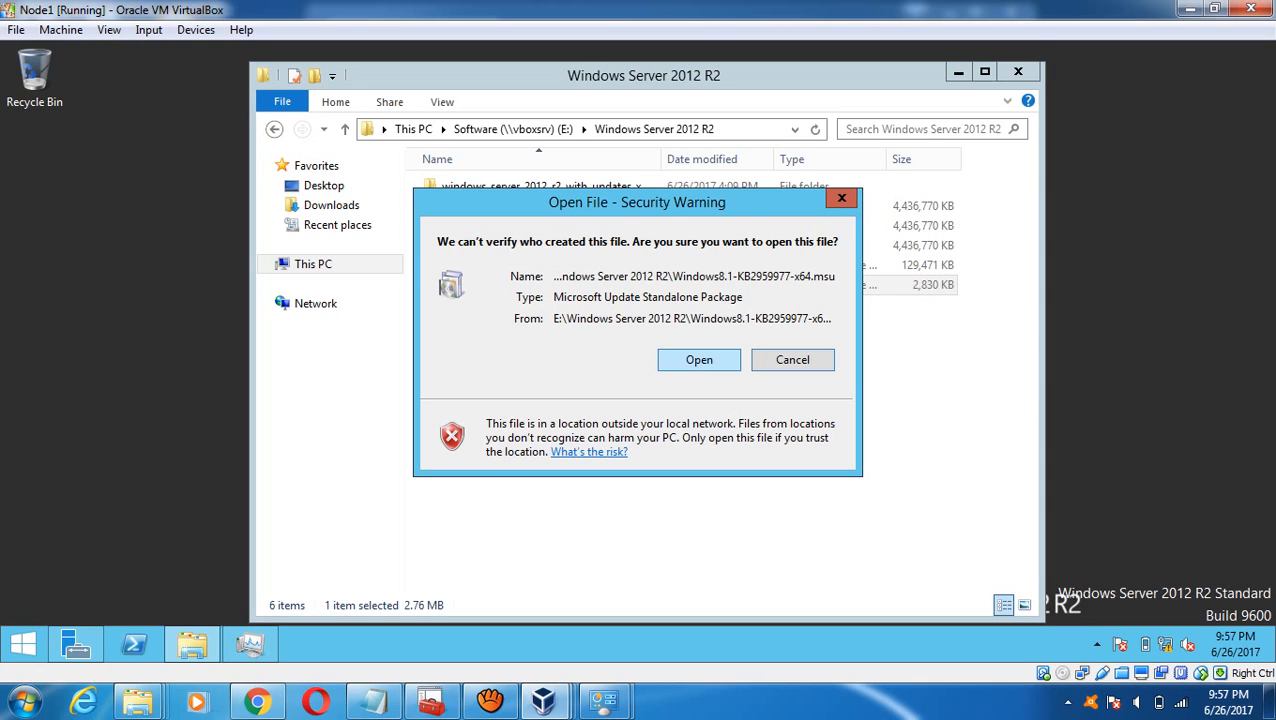
left_click(699, 360)
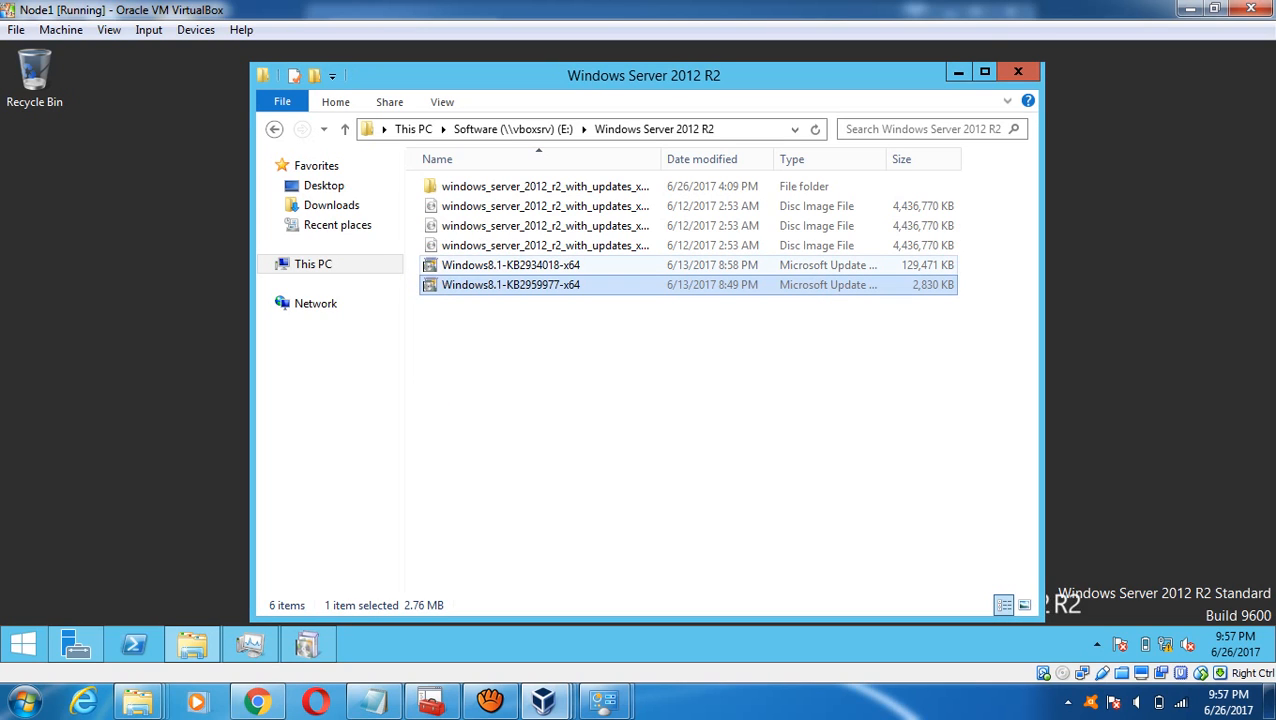
left_click(511, 265)
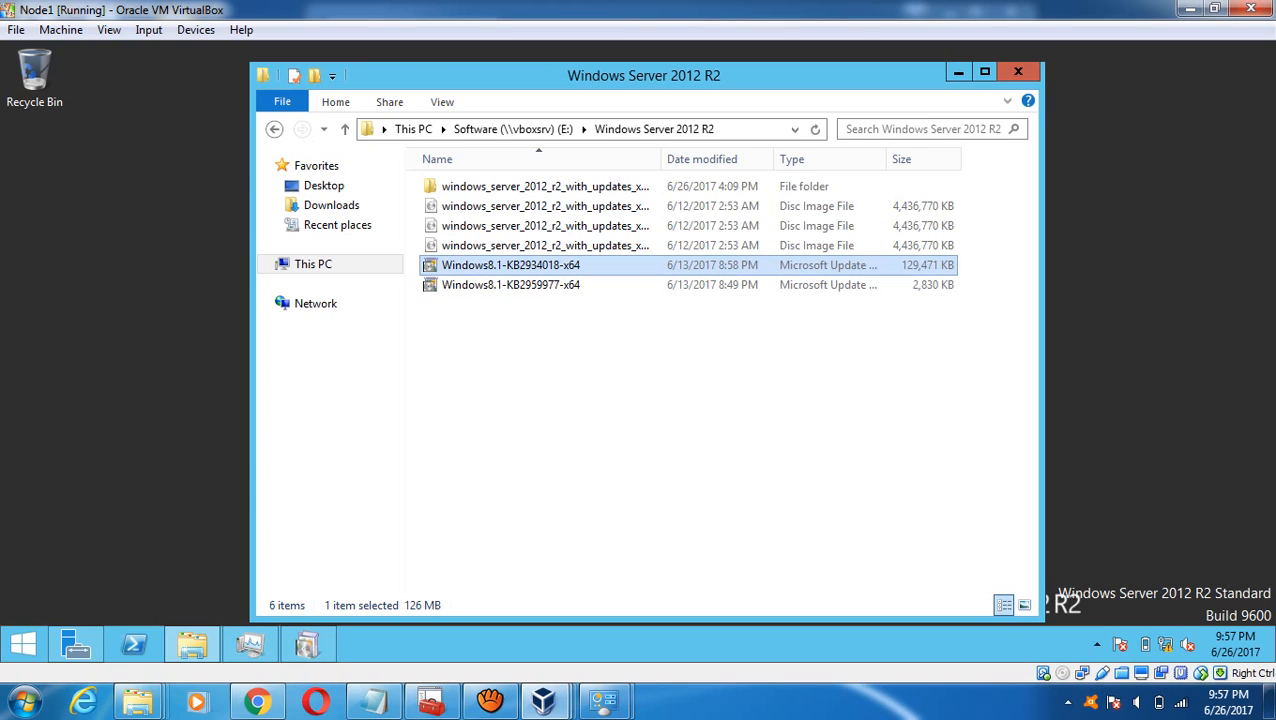
left_click(511, 285)
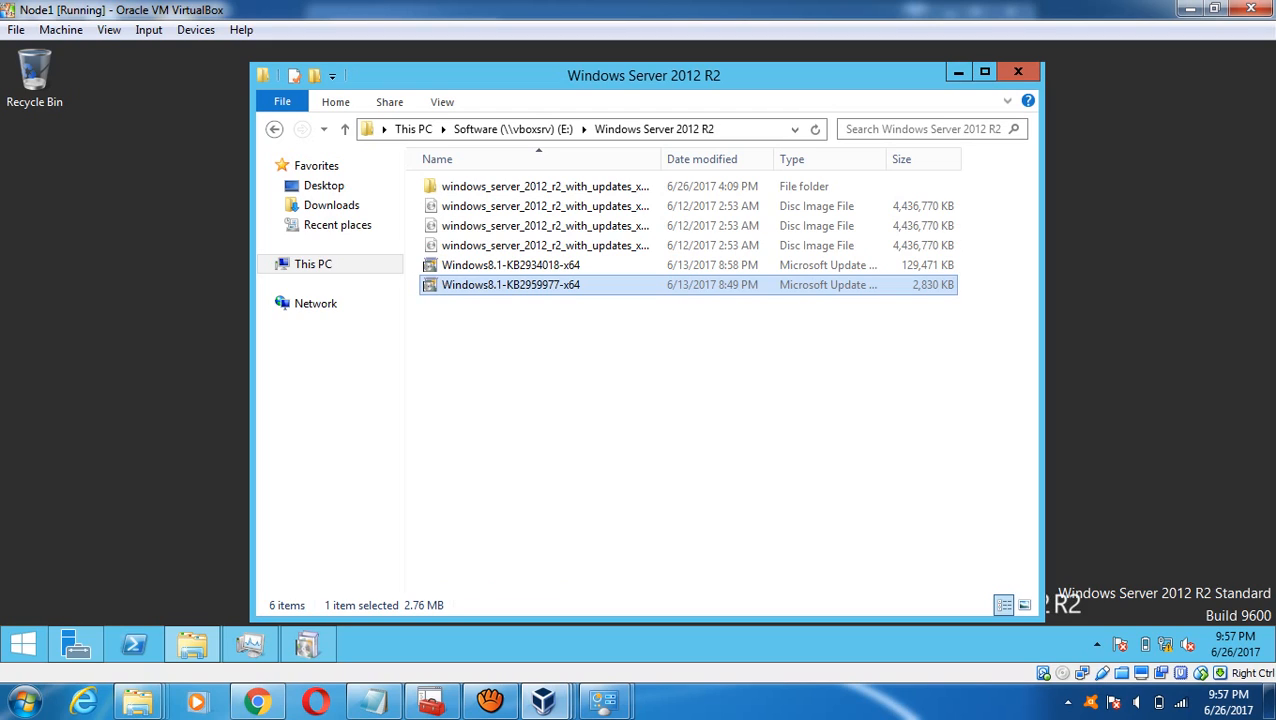
key("Return")
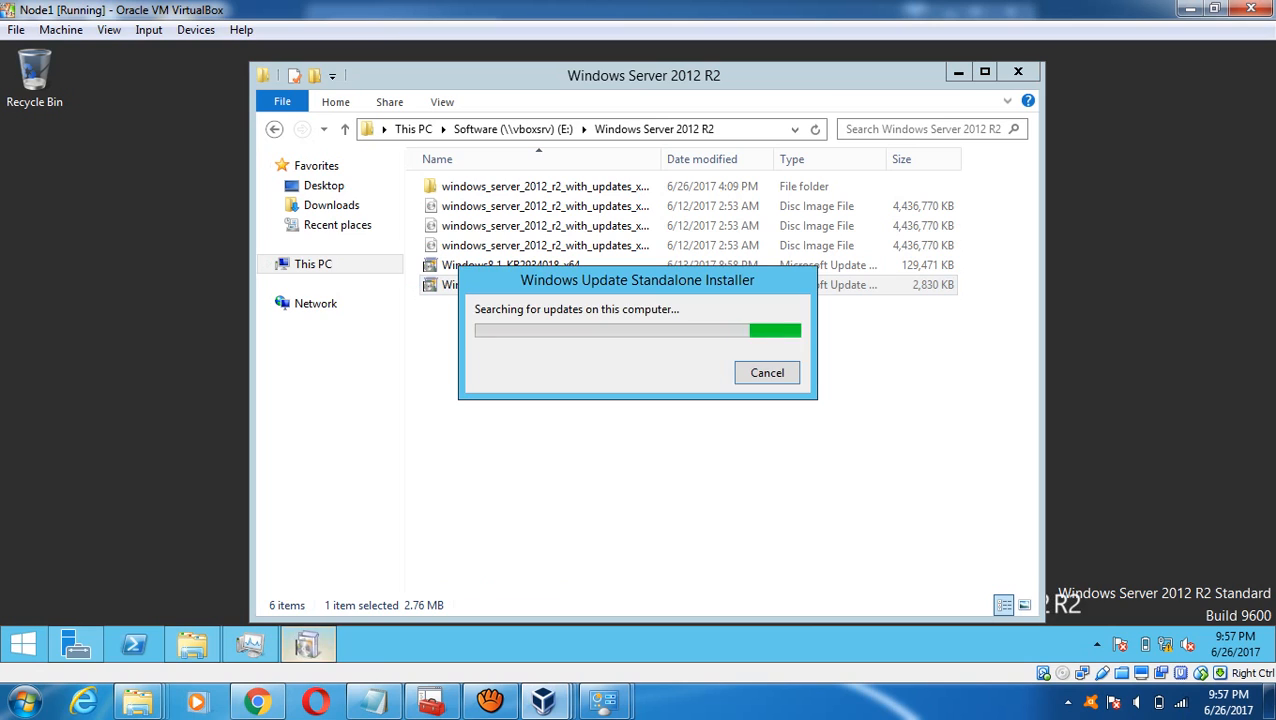
- On the DC, move the update progress dialog to the lower right, then switch to Node2
mouse_move(543, 700)
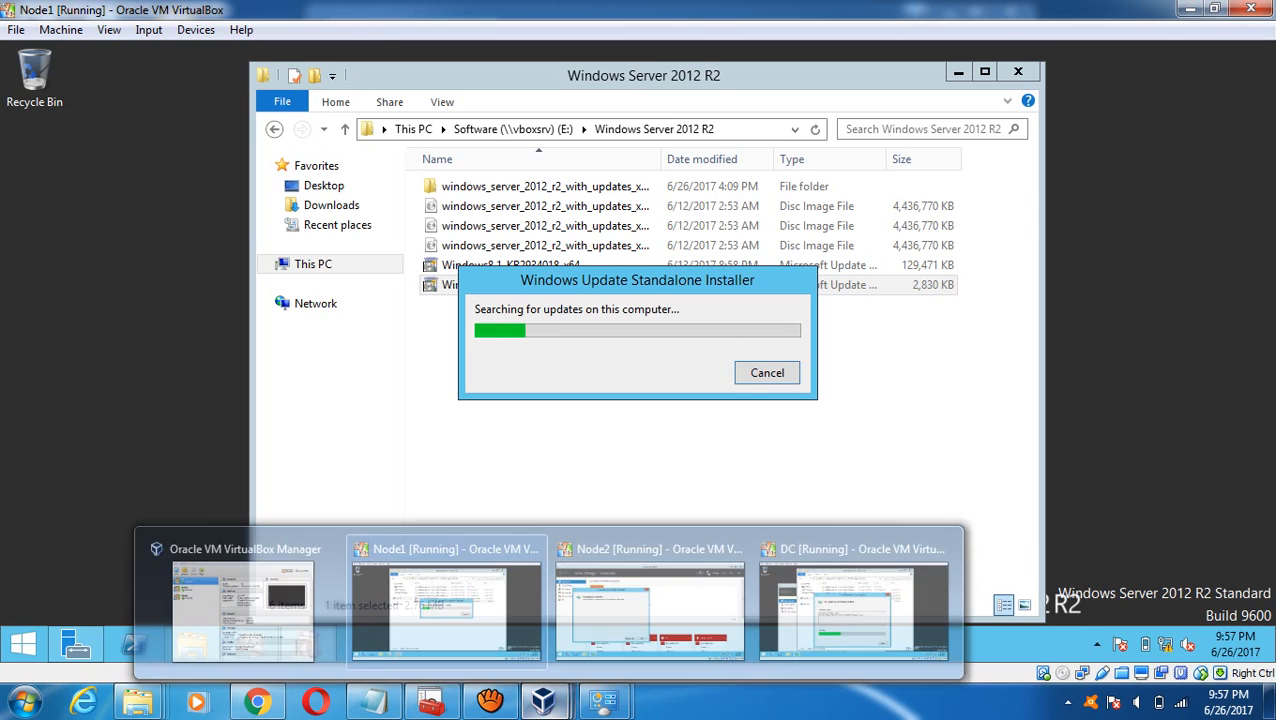
left_click(853, 600)
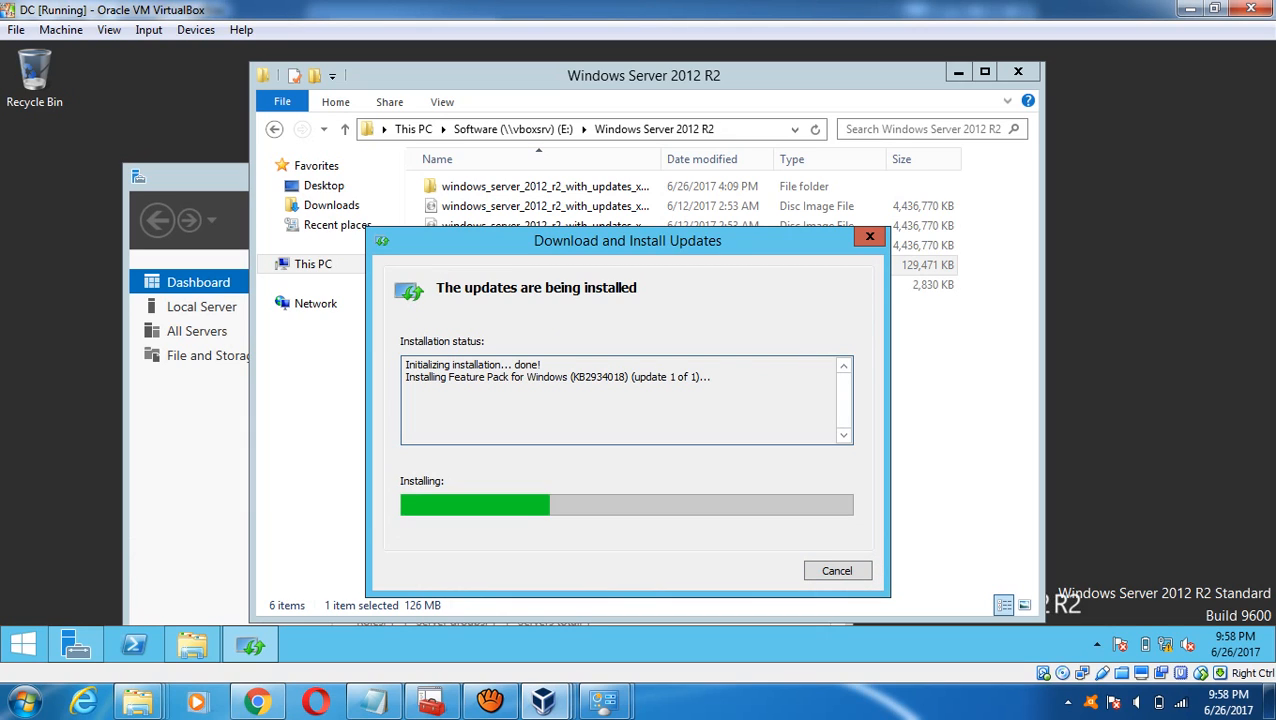
left_click_drag(720, 242, 1123, 277)
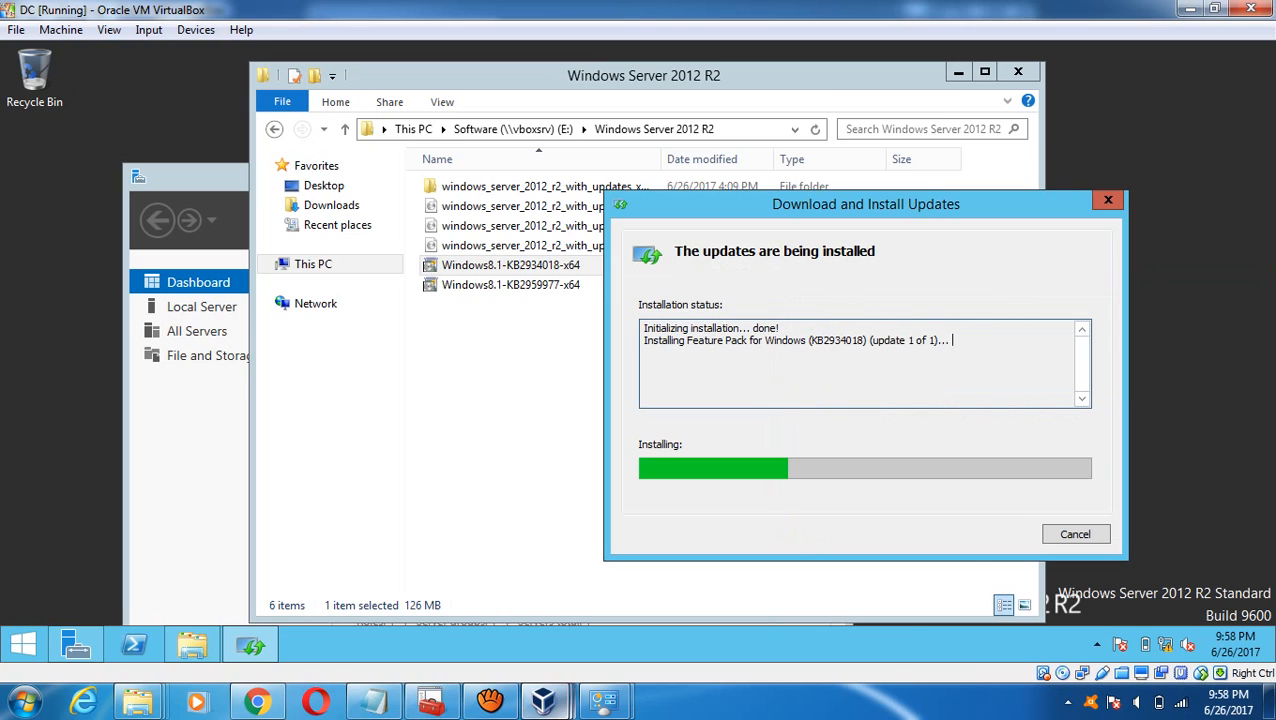
mouse_move(543, 700)
left_click(650, 605)
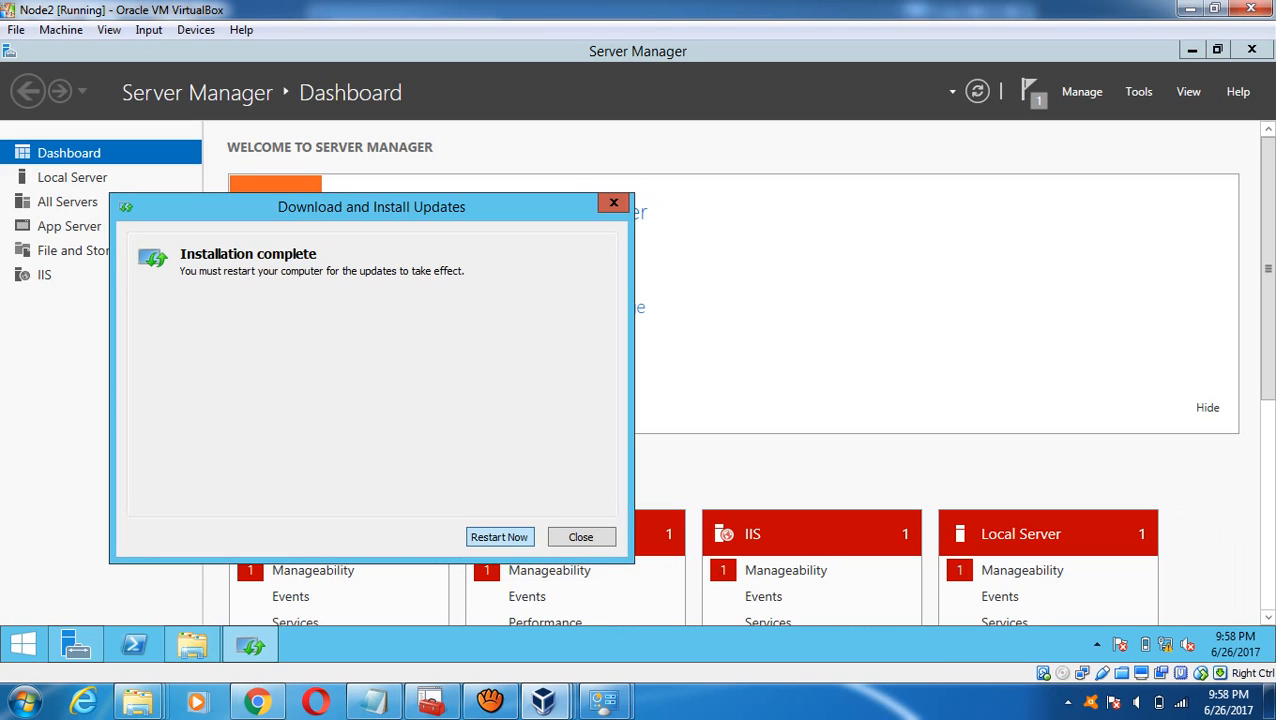
- On Node2, dismiss the installation-complete notice without restarting and close Server Manager, Explorer and the VM window
left_click(499, 537)
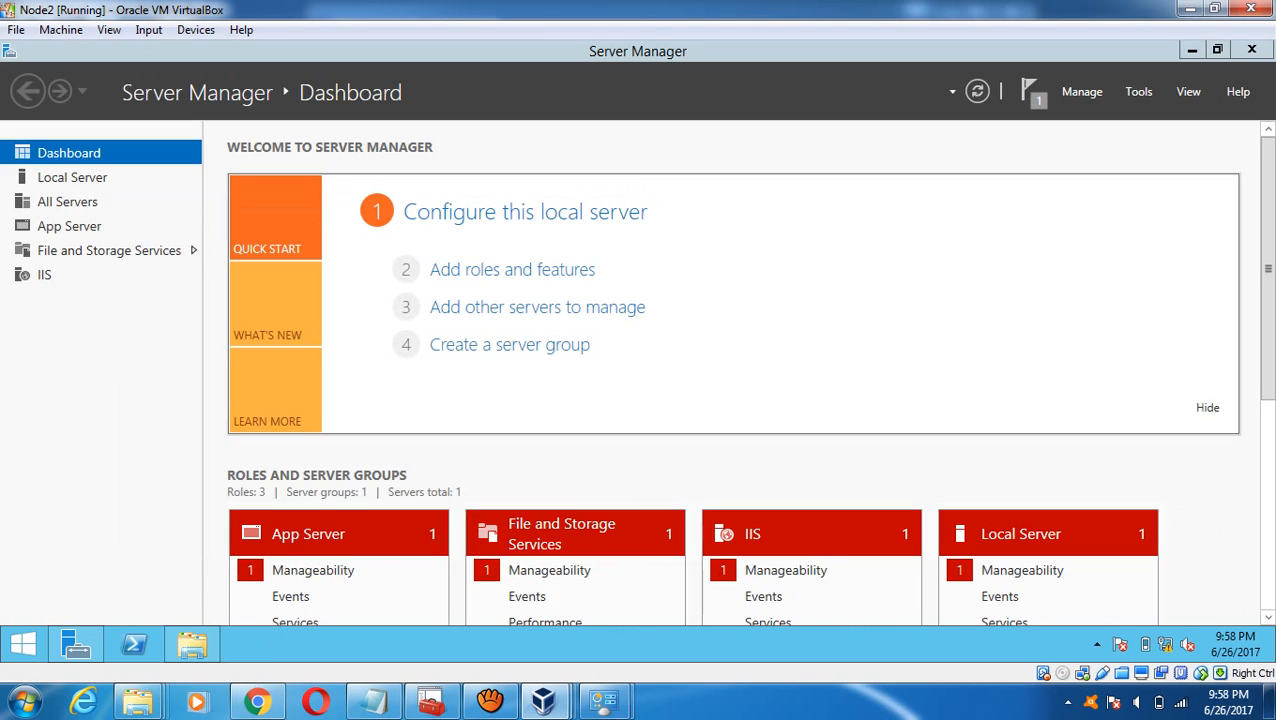
left_click(1192, 50)
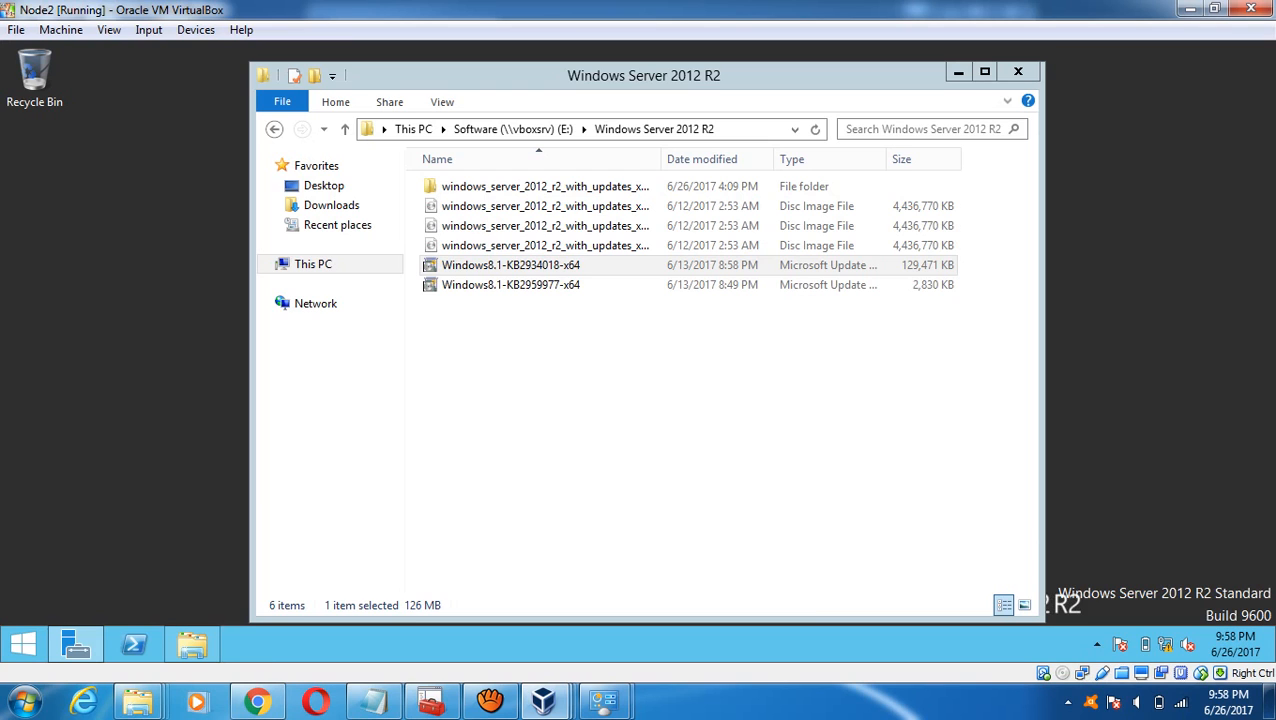
left_click(1018, 72)
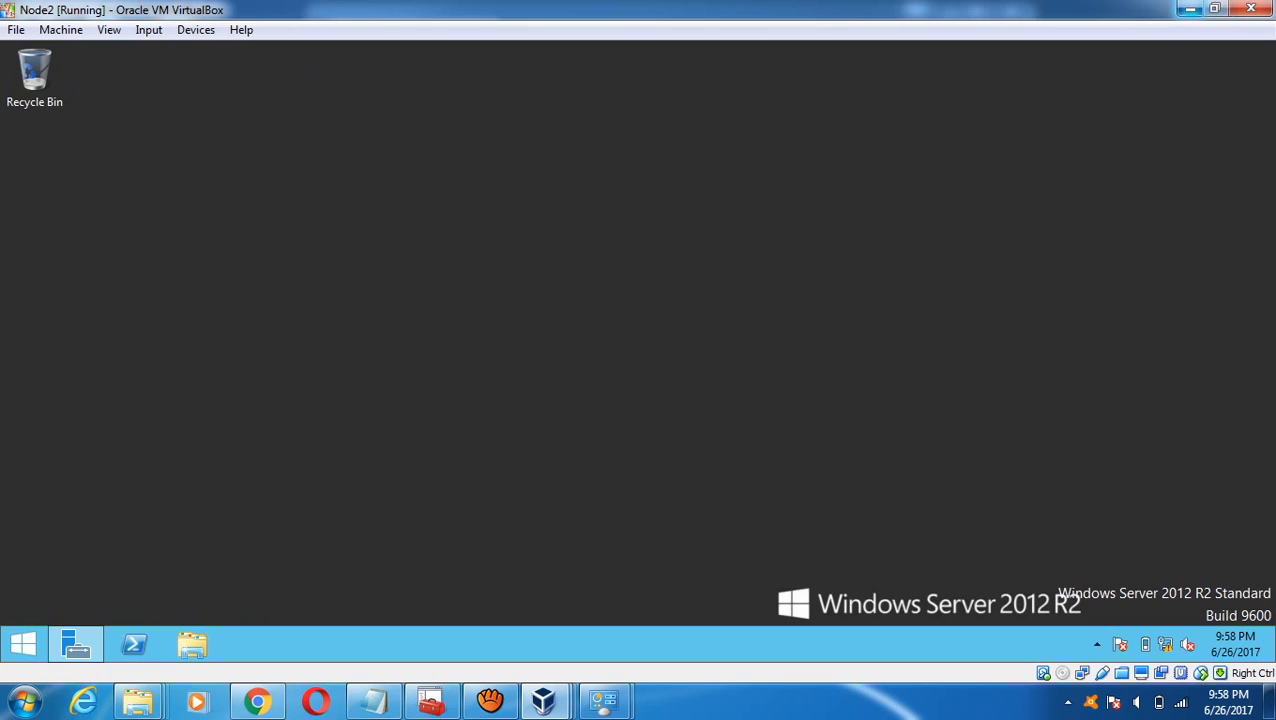
left_click(1189, 9)
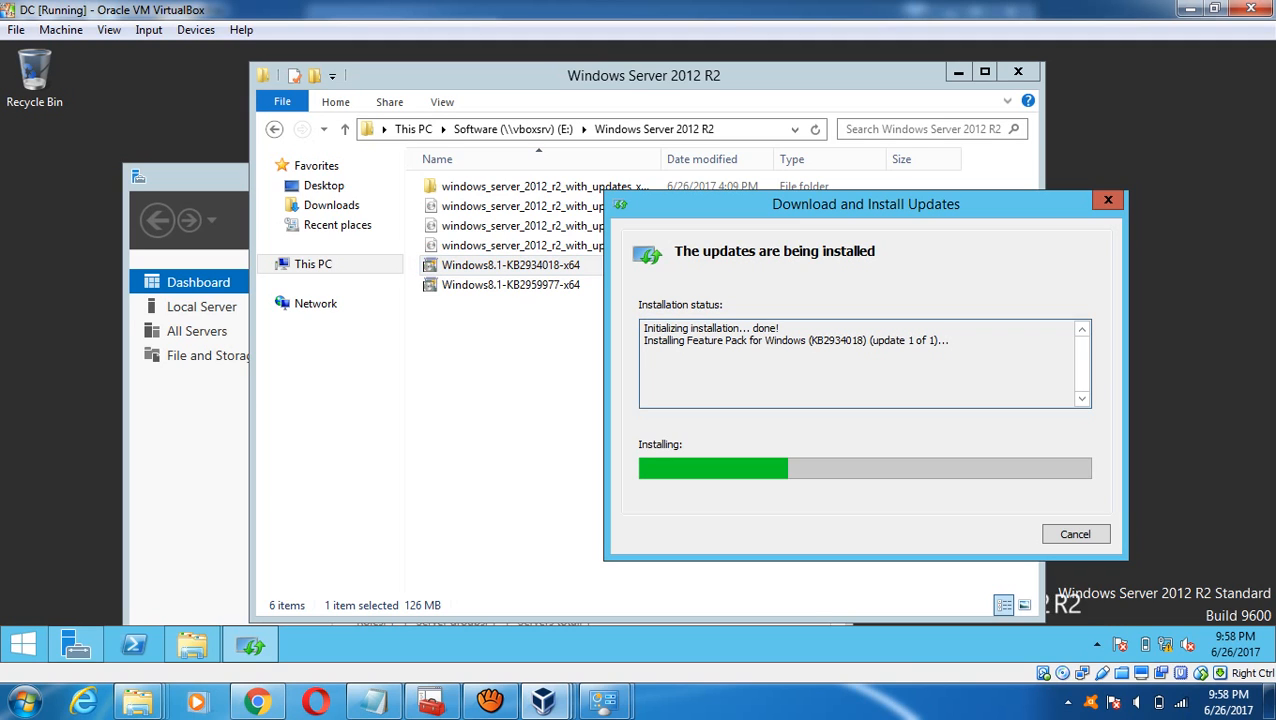
- On Node1, agree to install update KB2959977
mouse_move(543, 700)
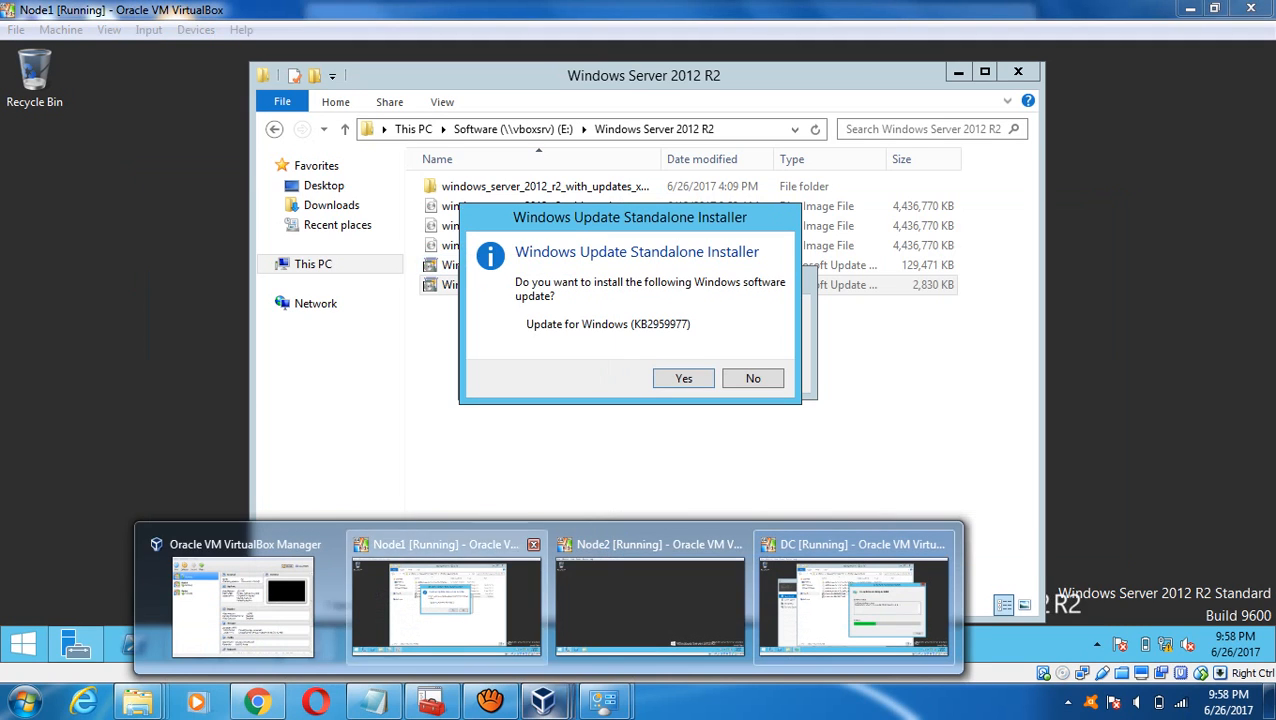
left_click(446, 600)
key("Return")
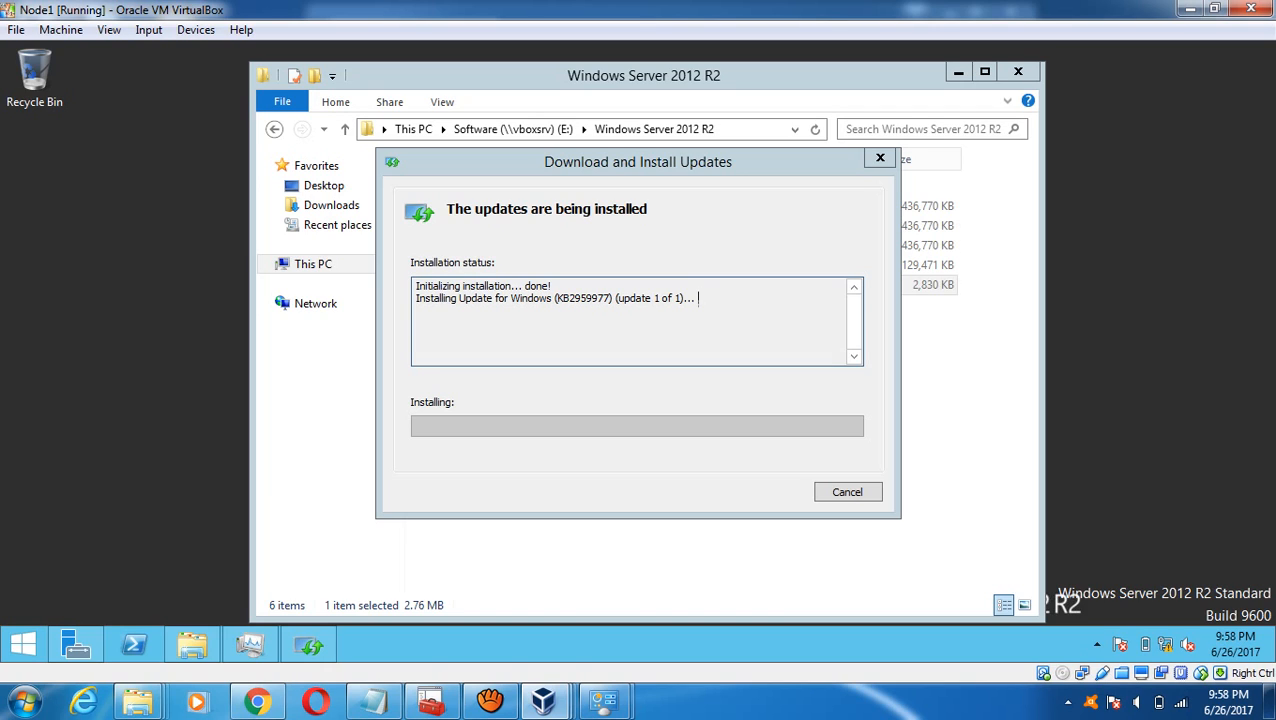
- Minimize the DC VM window and bring up the Clustering Settings notes in Notepad
mouse_move(543, 702)
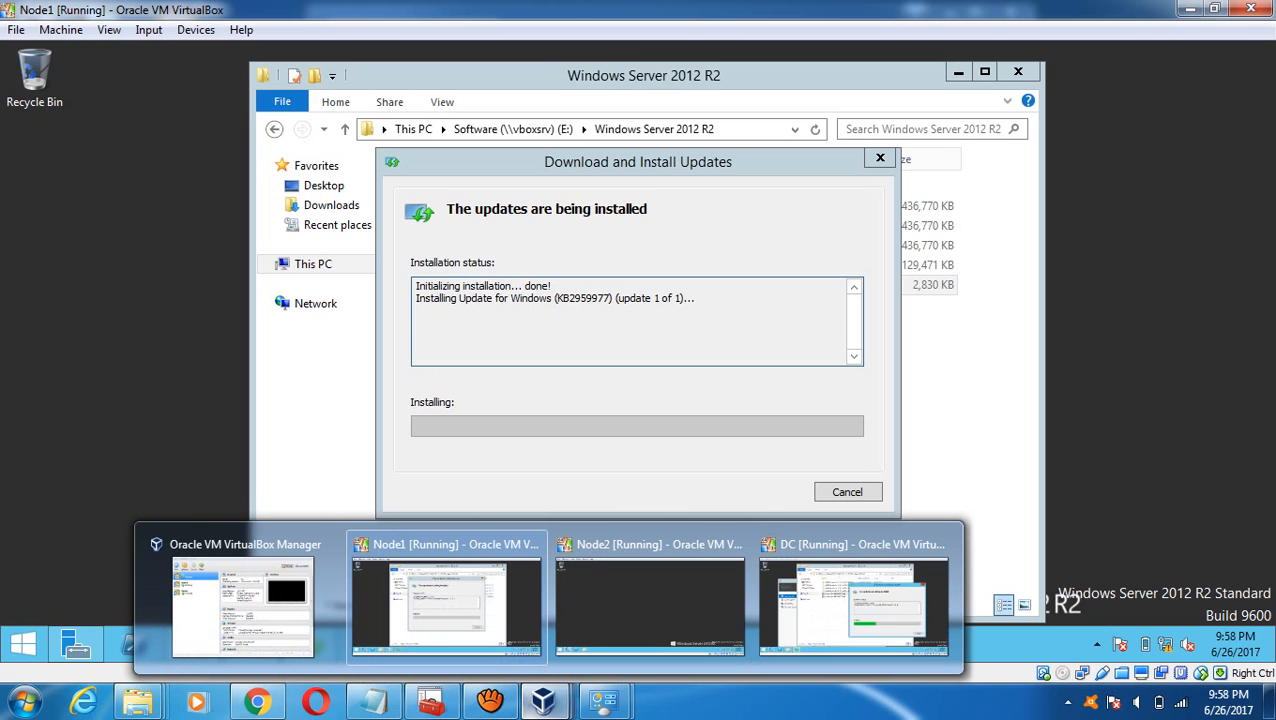
left_click(853, 600)
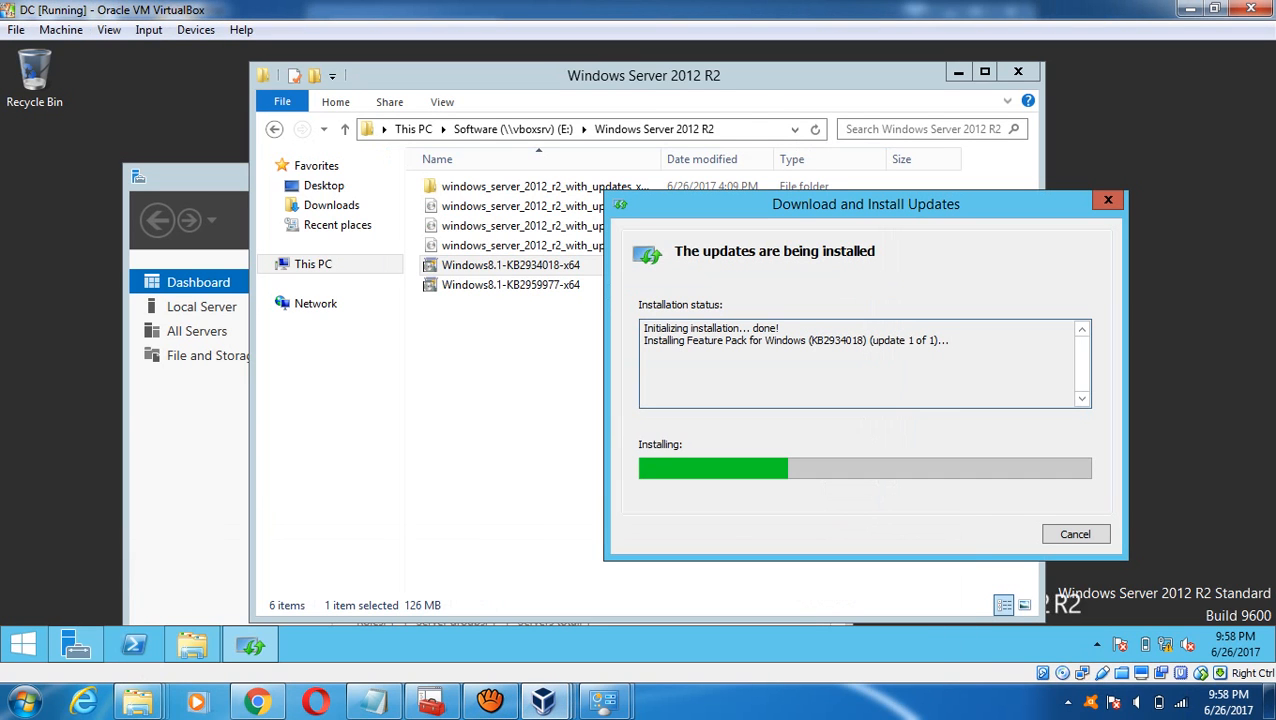
left_click(1189, 9)
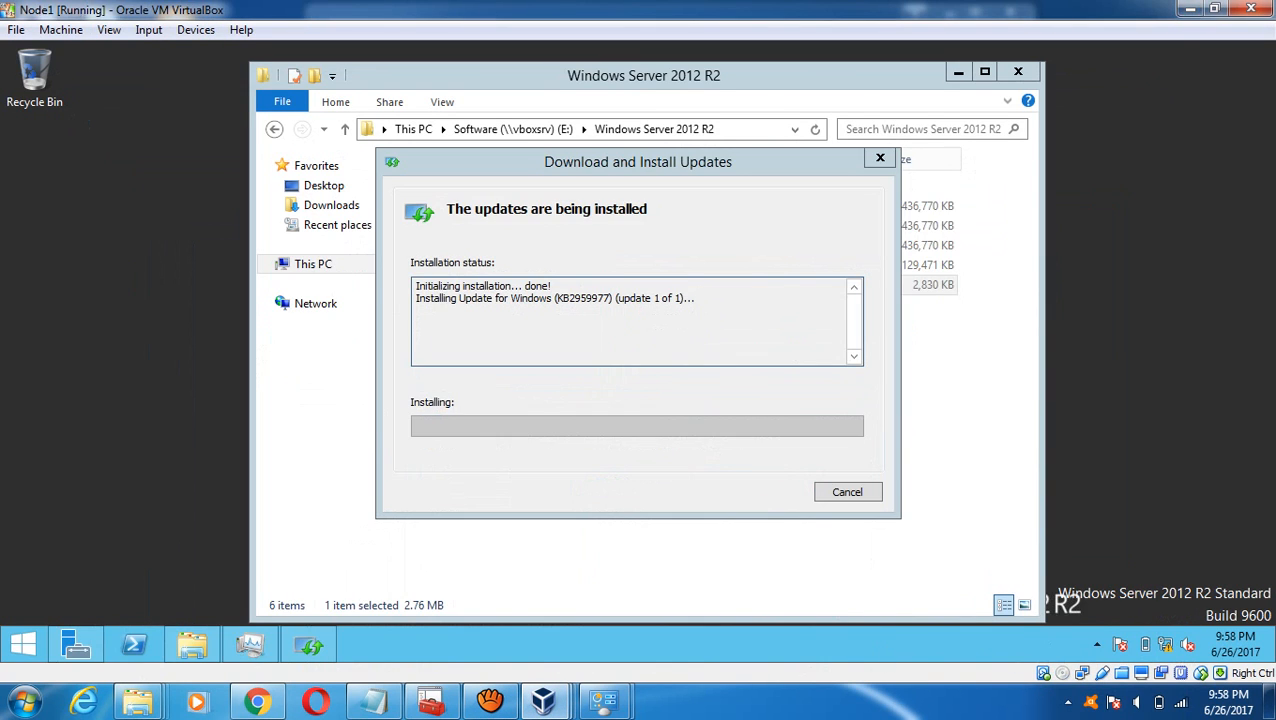
left_click(372, 702)
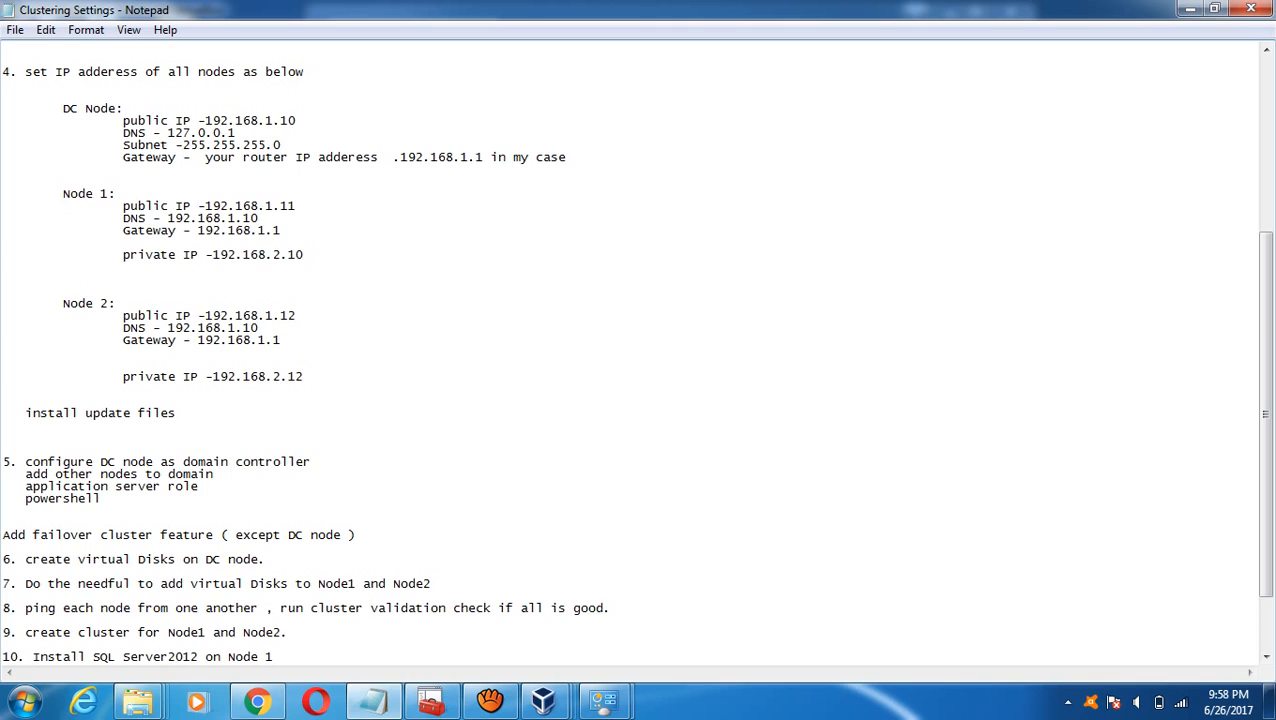
- Append '- Done' to 'install update files' and '-Done' to the application server role and powershell lines
left_click(176, 413)
type("- Done")
key("Down")
key("Down")
key("Down")
key("Right")
key("Right")
key("Right")
key("shift+End")
key("Down")
key("Down")
key("shift+Home")
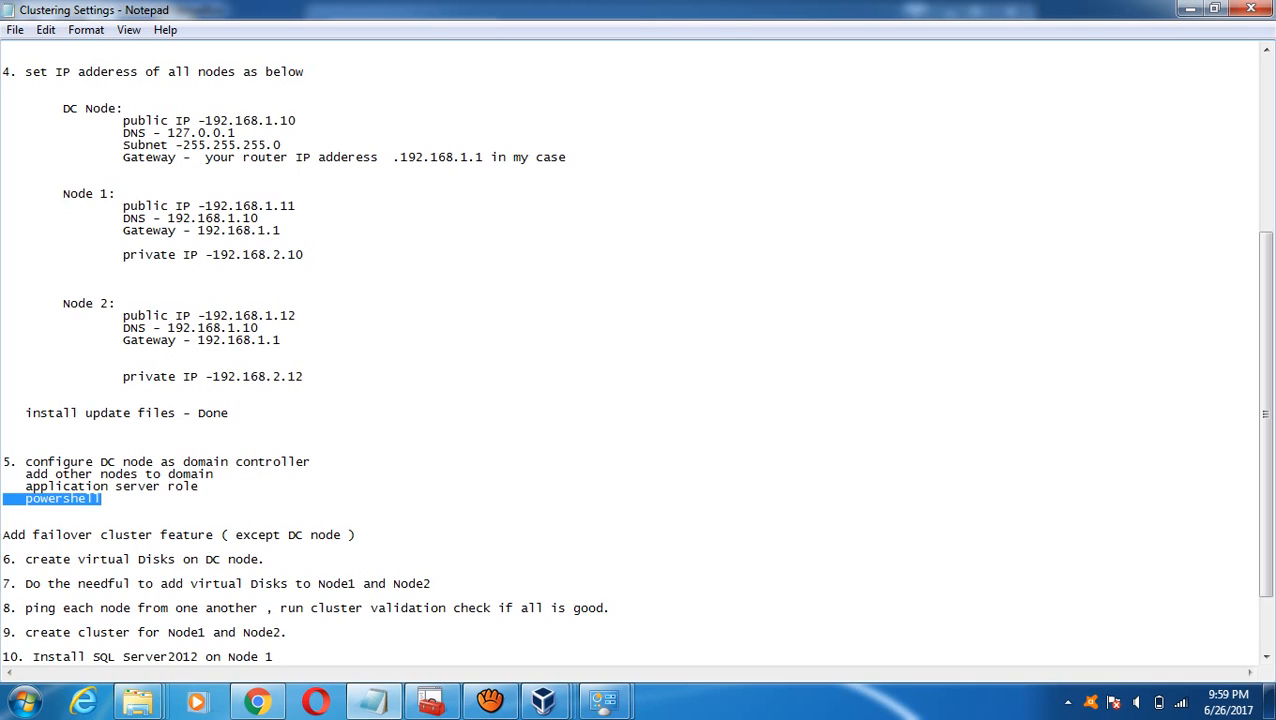
key("Down")
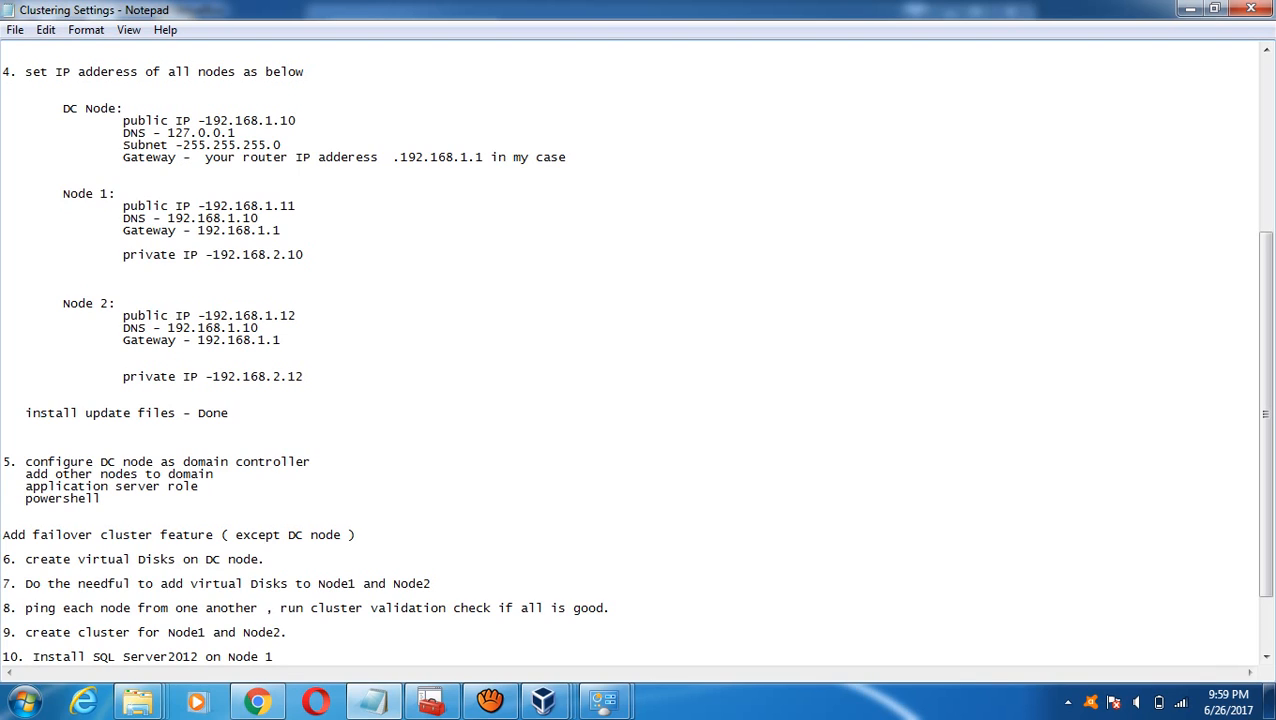
type("-Done powershell")
type(" -Do")
type("ne")
- Check each VM's update progress, minimize Node2, and move the DC's update dialog to reveal file details
mouse_move(543, 700)
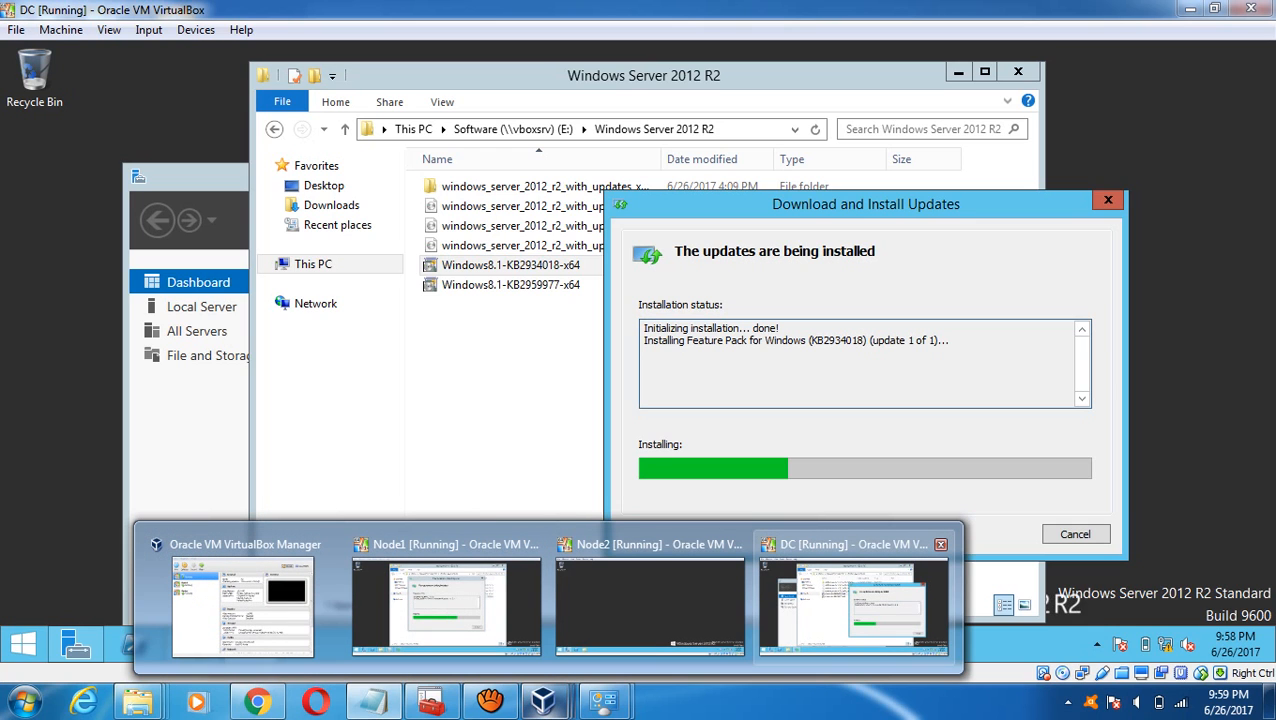
left_click(853, 606)
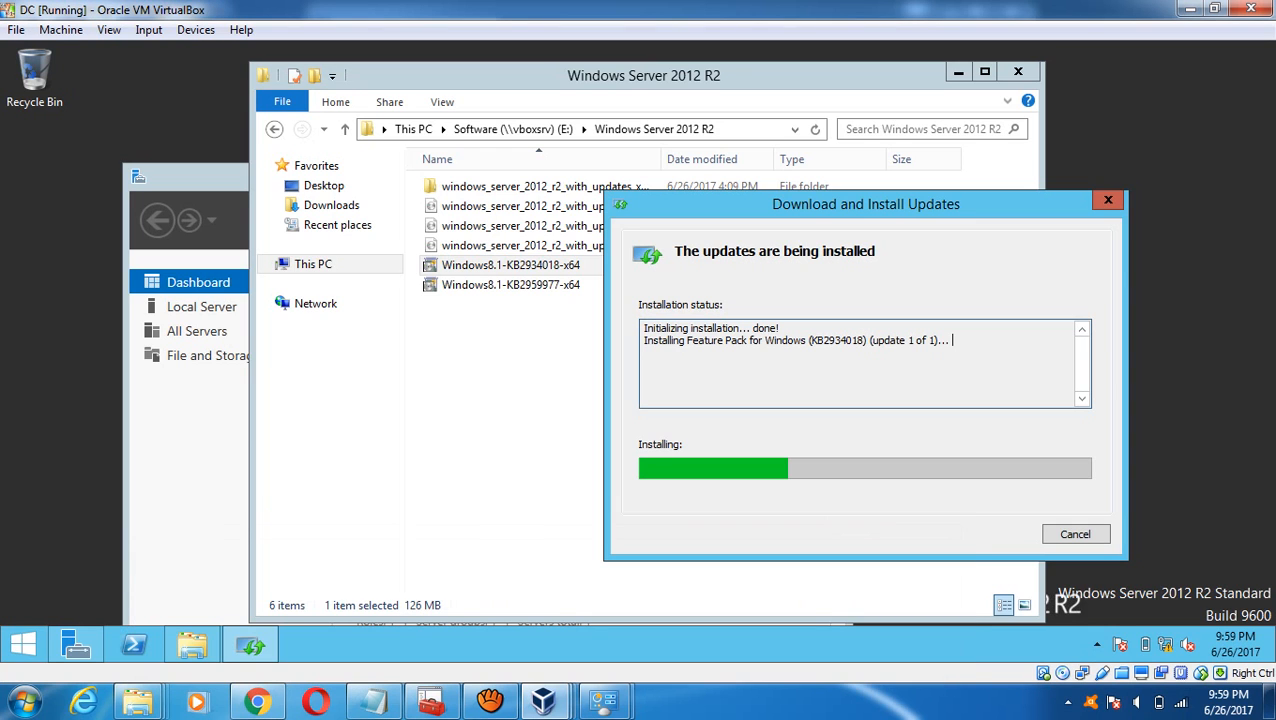
mouse_move(543, 701)
left_click(446, 606)
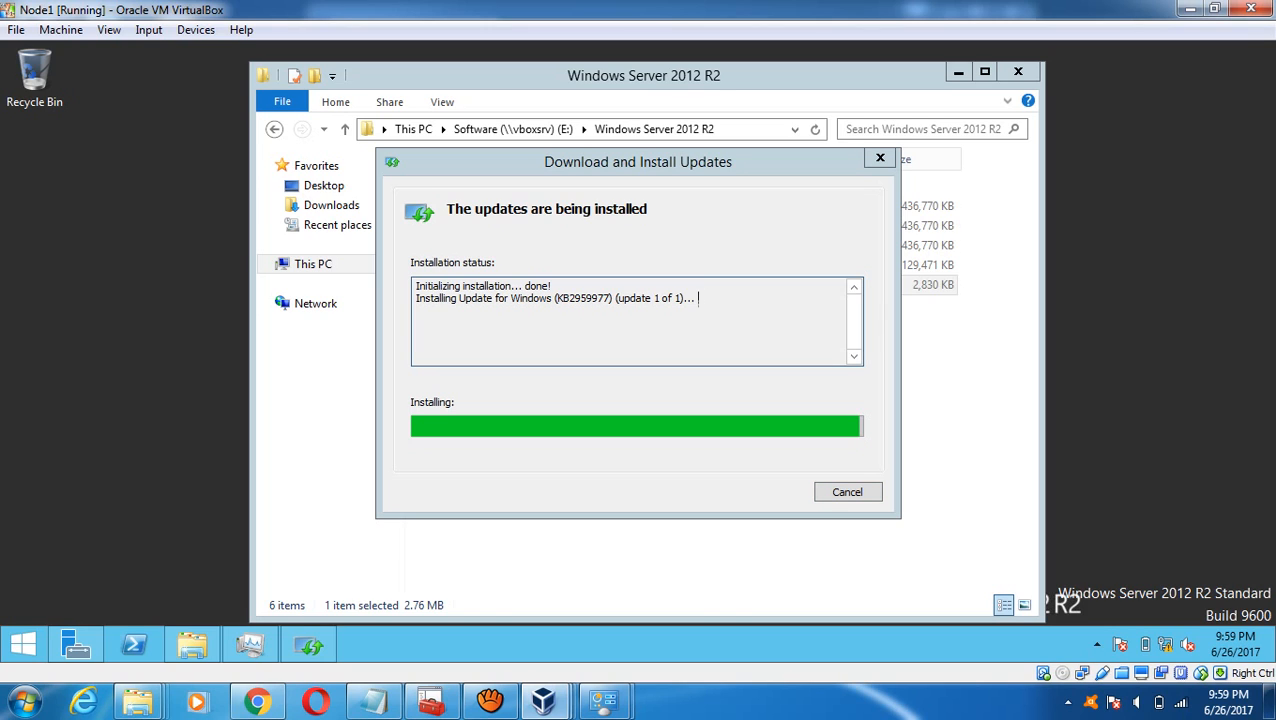
mouse_move(543, 700)
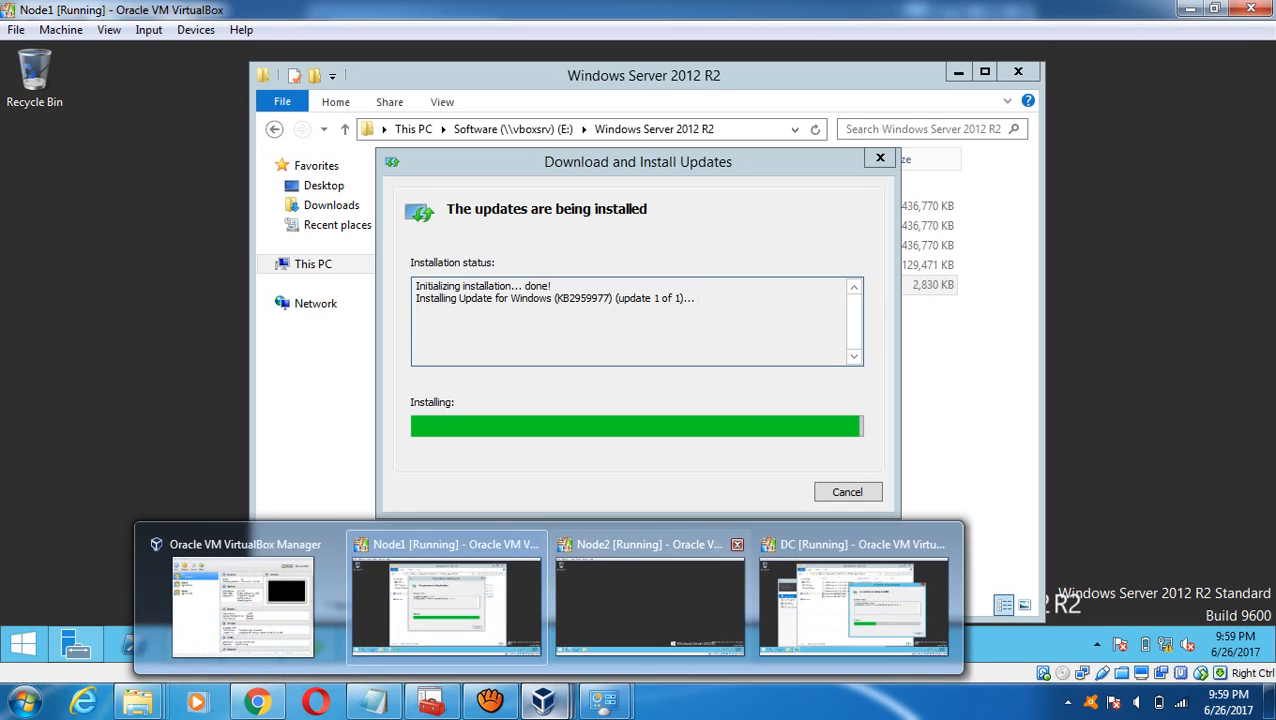
left_click(650, 590)
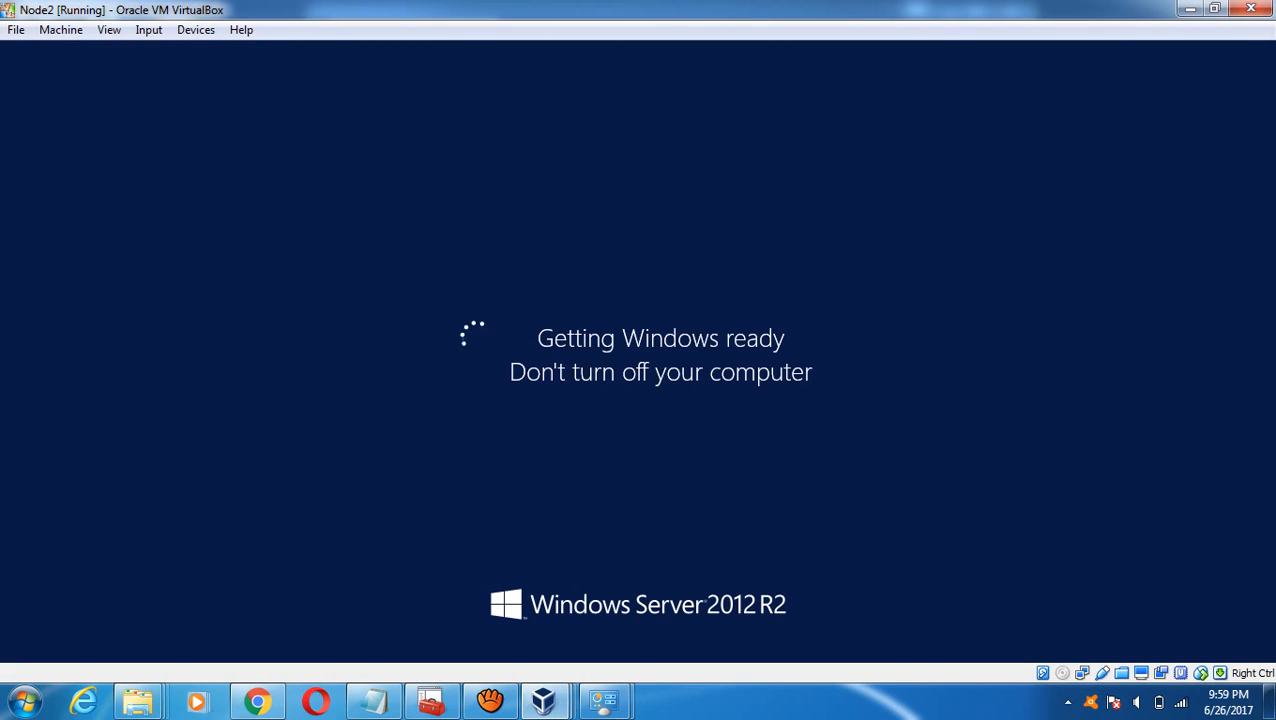
left_click(1189, 9)
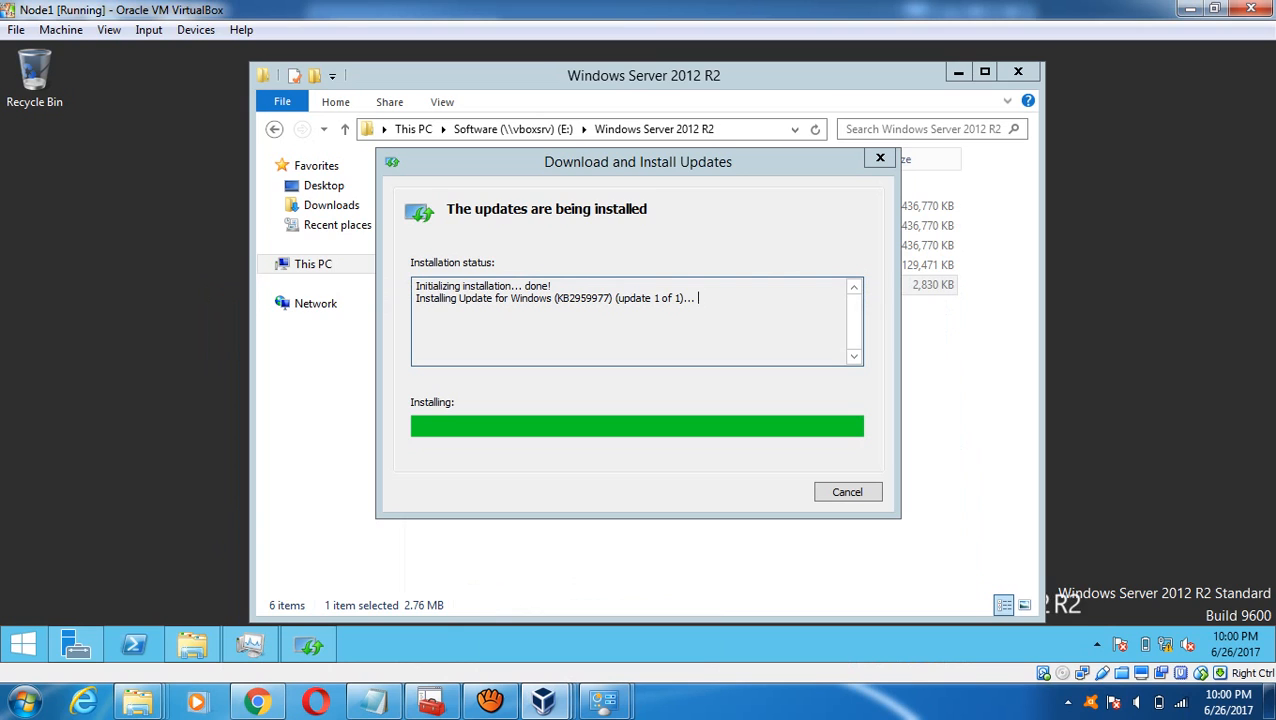
mouse_move(543, 700)
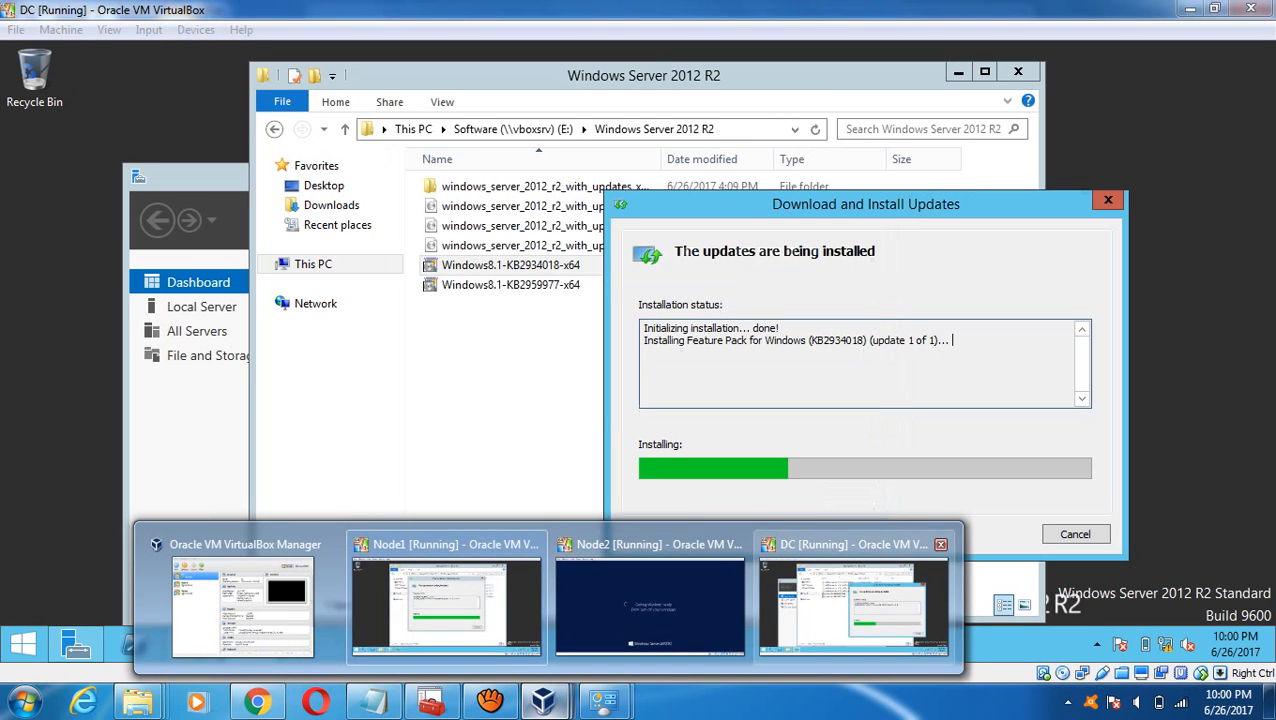
left_click(853, 600)
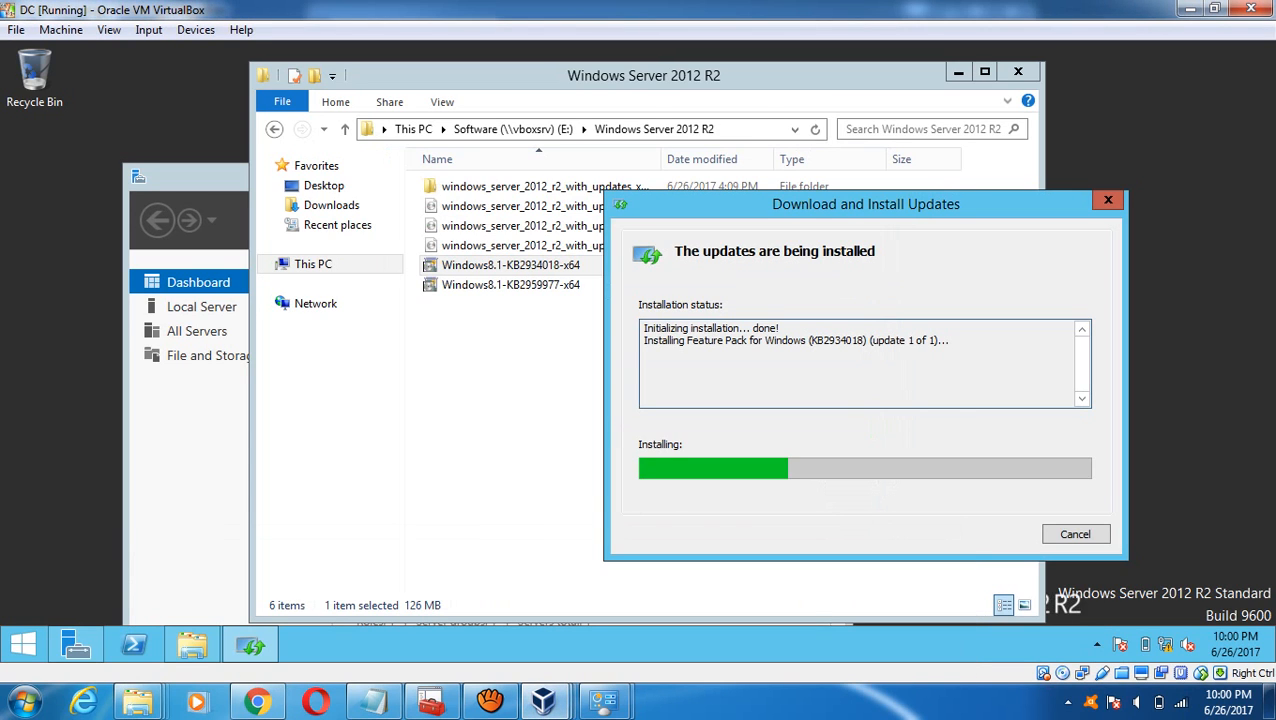
left_click_drag(856, 204, 534, 159)
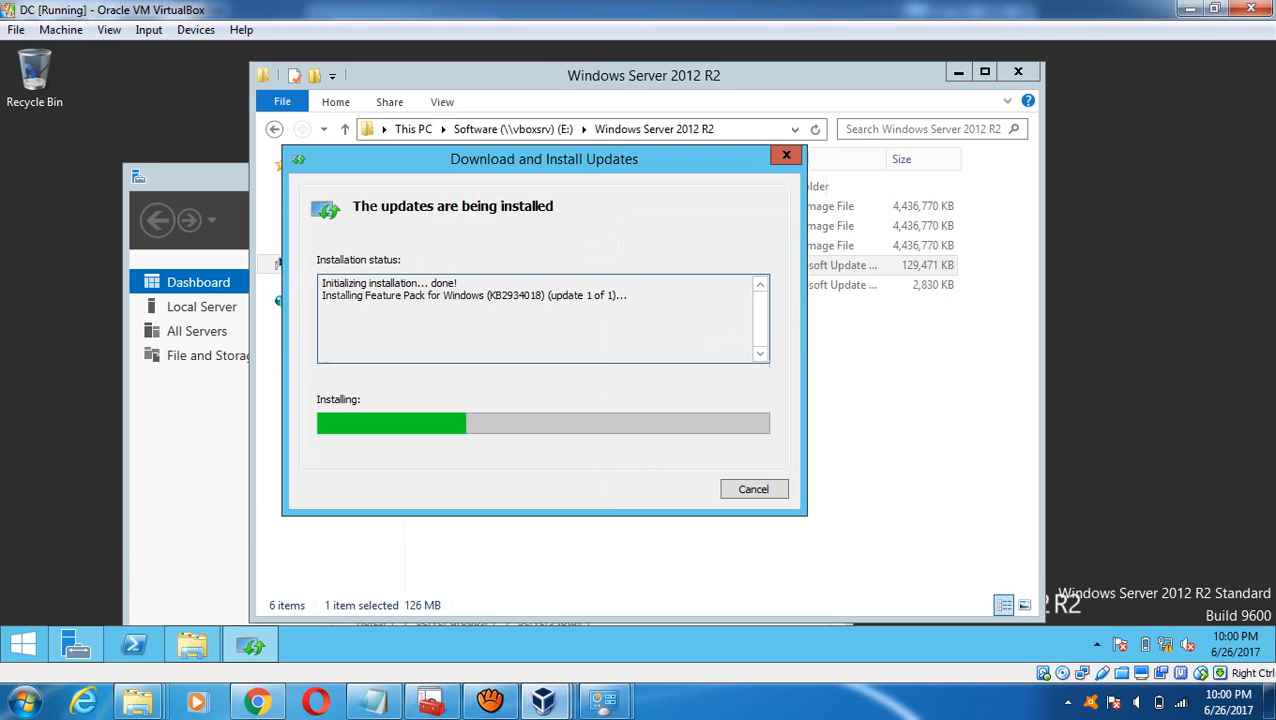
- On Node1, choose Restart Now in the finished KB2959977 update dialog
mouse_move(543, 700)
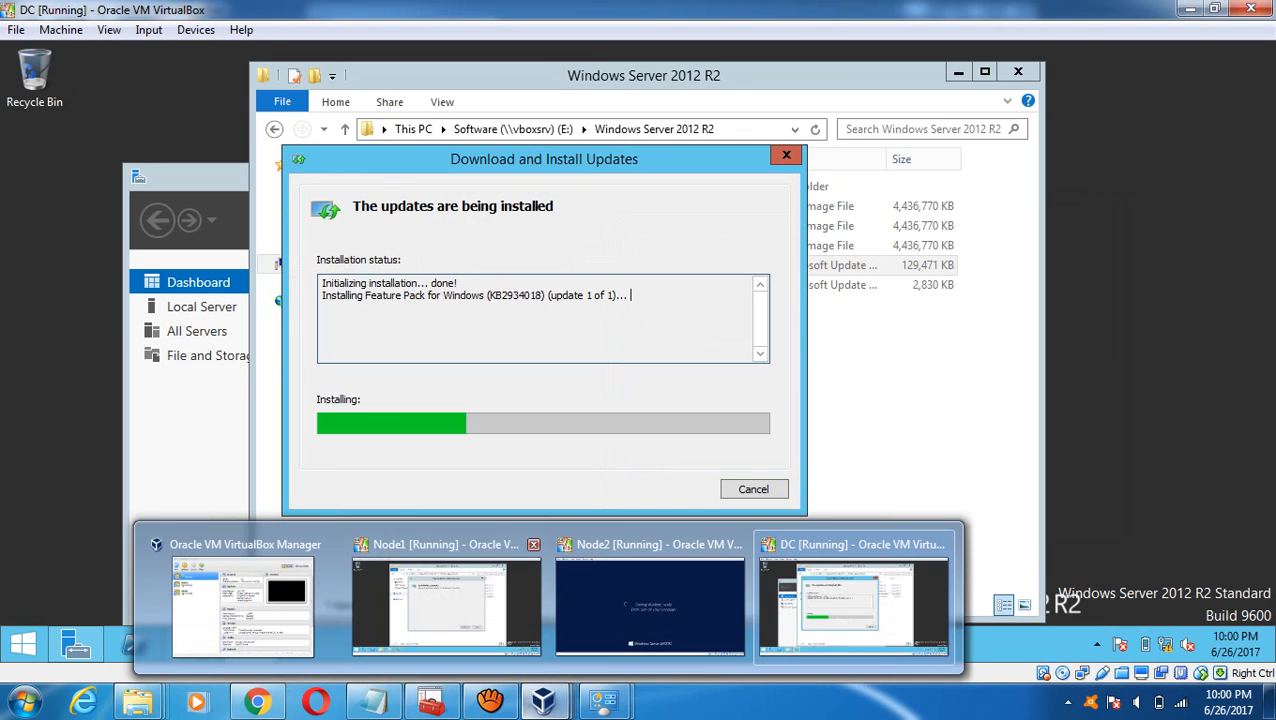
left_click(447, 605)
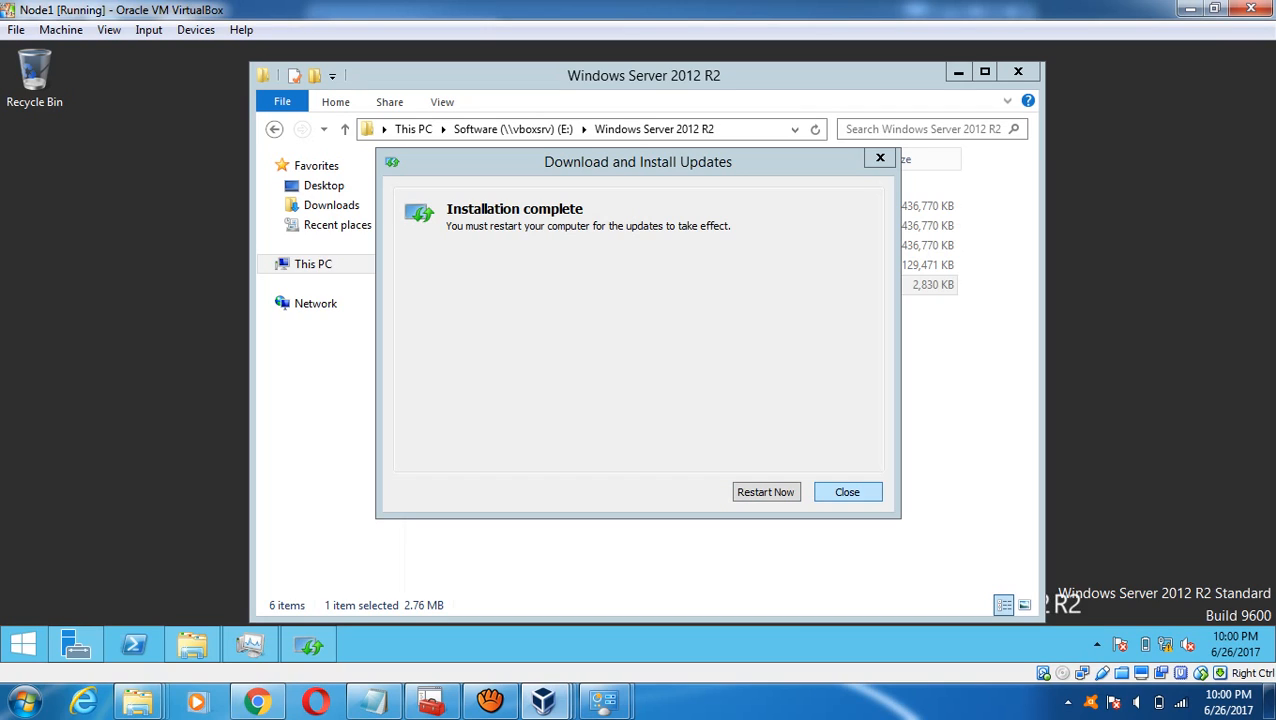
left_click(385, 206)
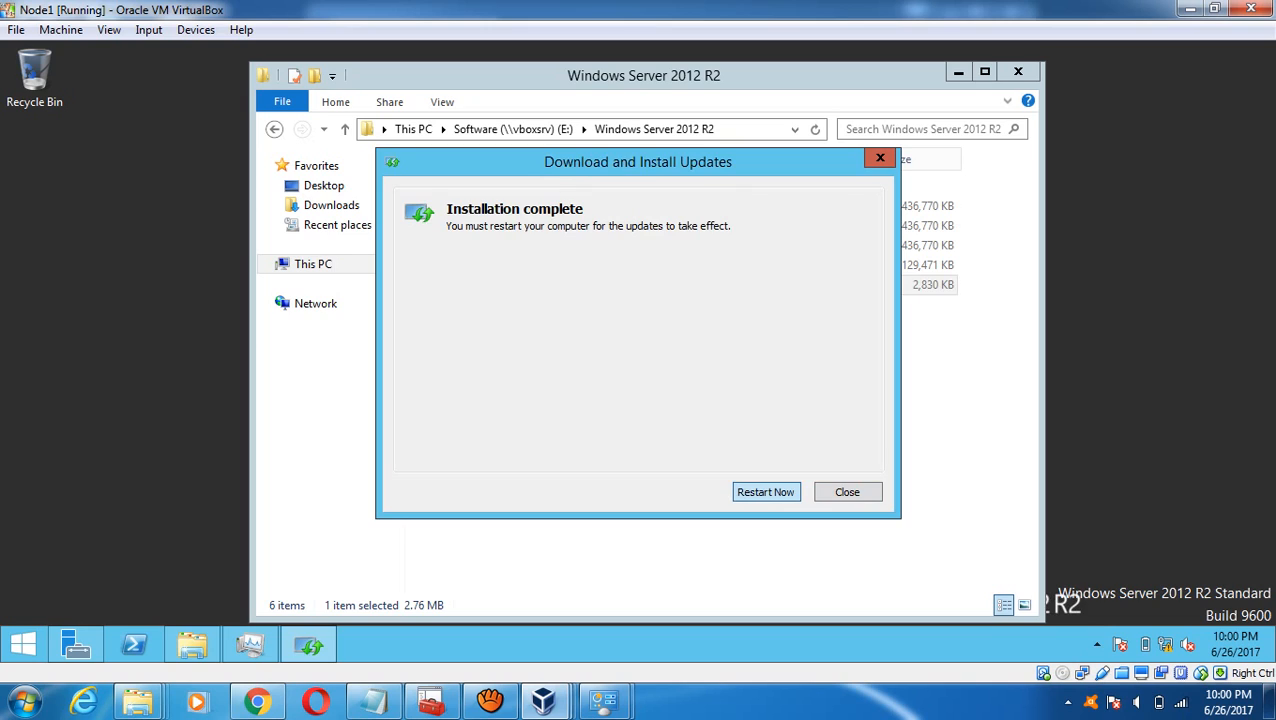
left_click(766, 492)
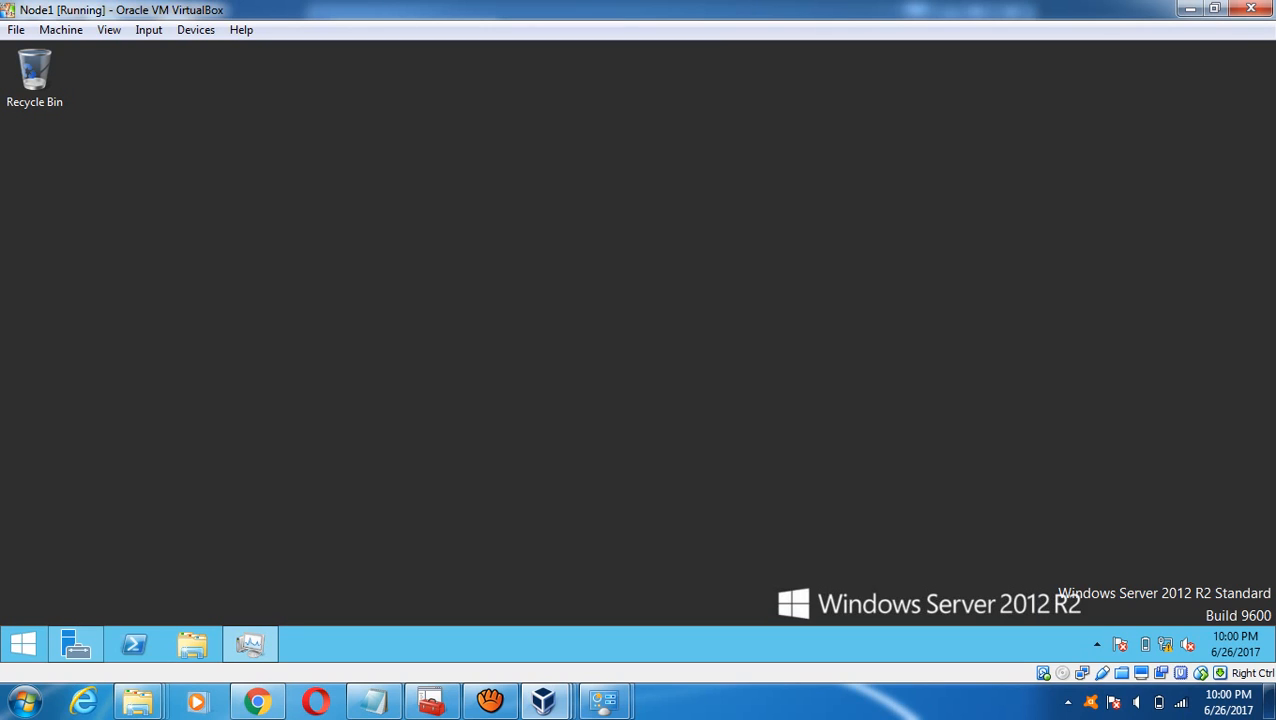
mouse_move(545, 702)
- On the DC, move the Feature Pack KB2934018 dialog aside and choose Restart Now once installed
left_click(23, 644)
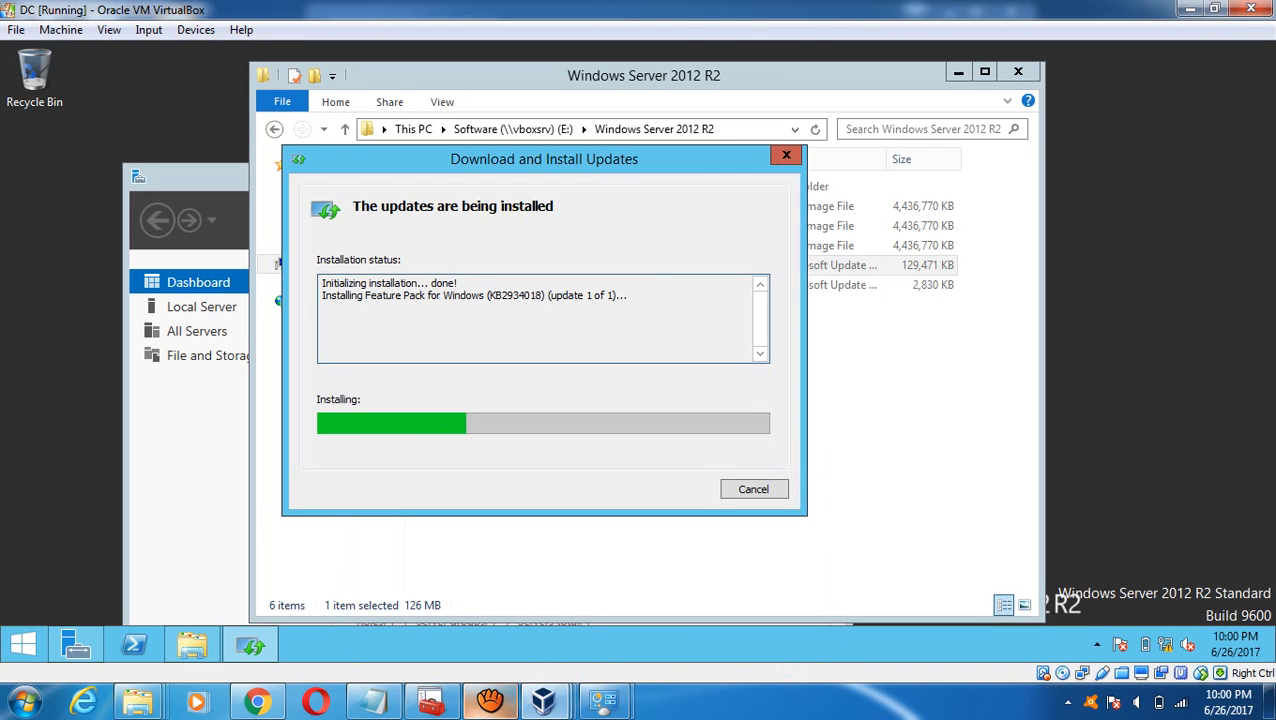
left_click_drag(547, 162, 635, 311)
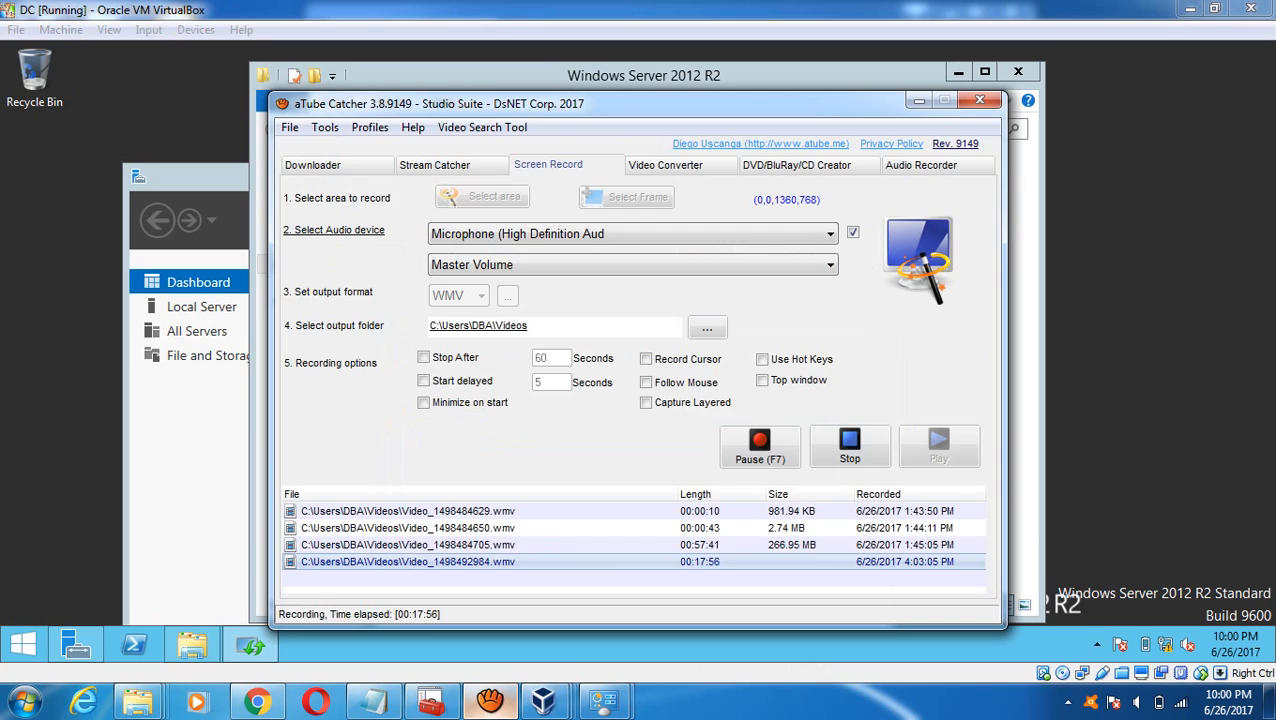
left_click(1024, 360)
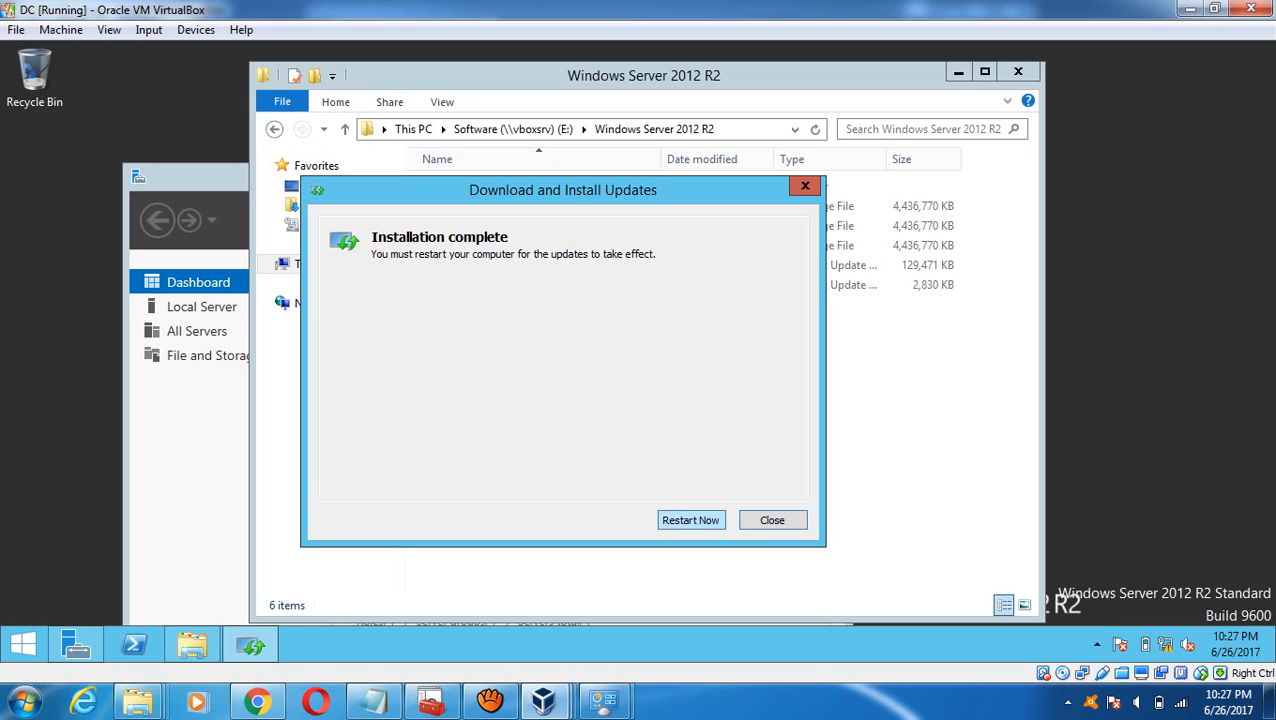
left_click(691, 520)
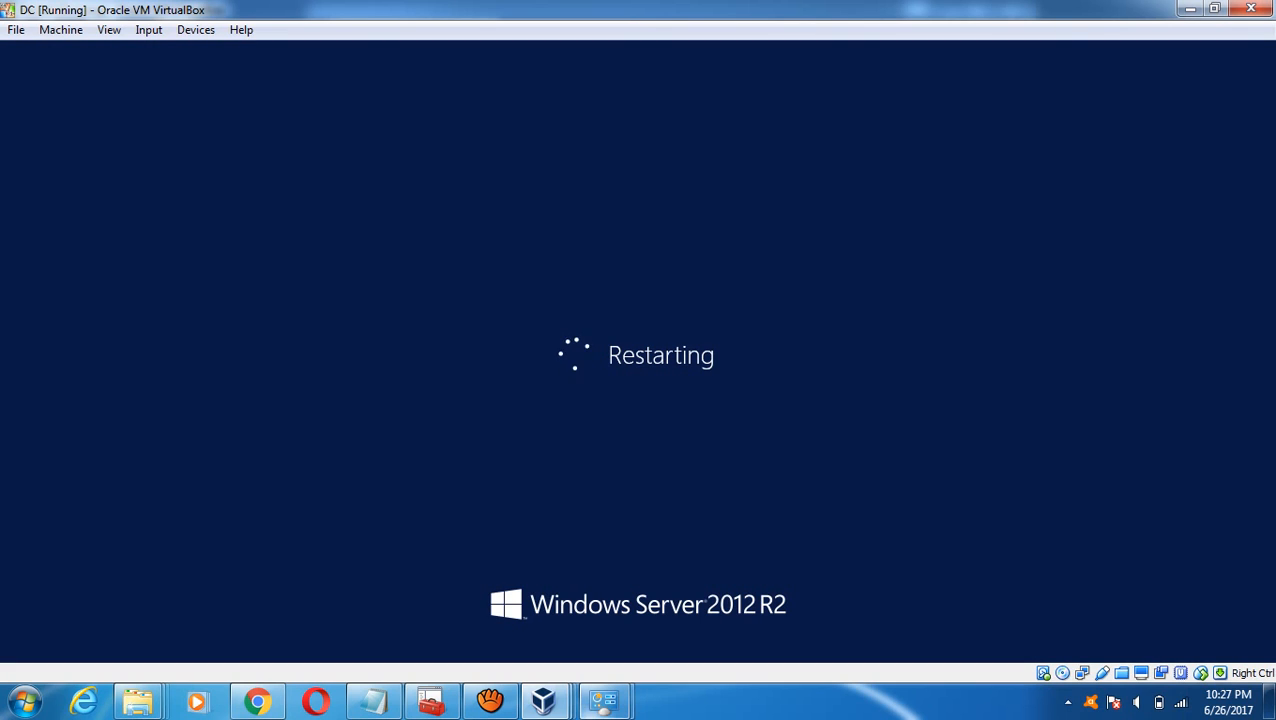
- After the DC reboots, send Ctrl-Alt-Del via the Input menu and sign in as Administrator with the password
mouse_move(550, 703)
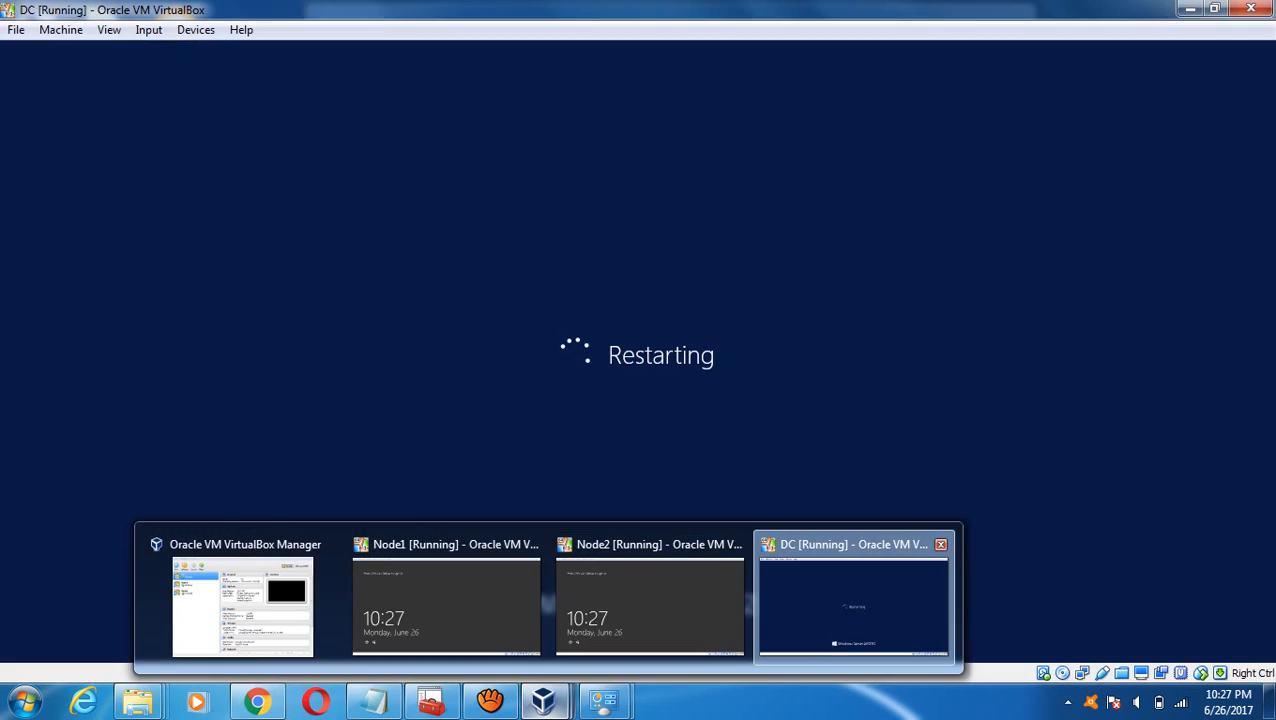
left_click(853, 606)
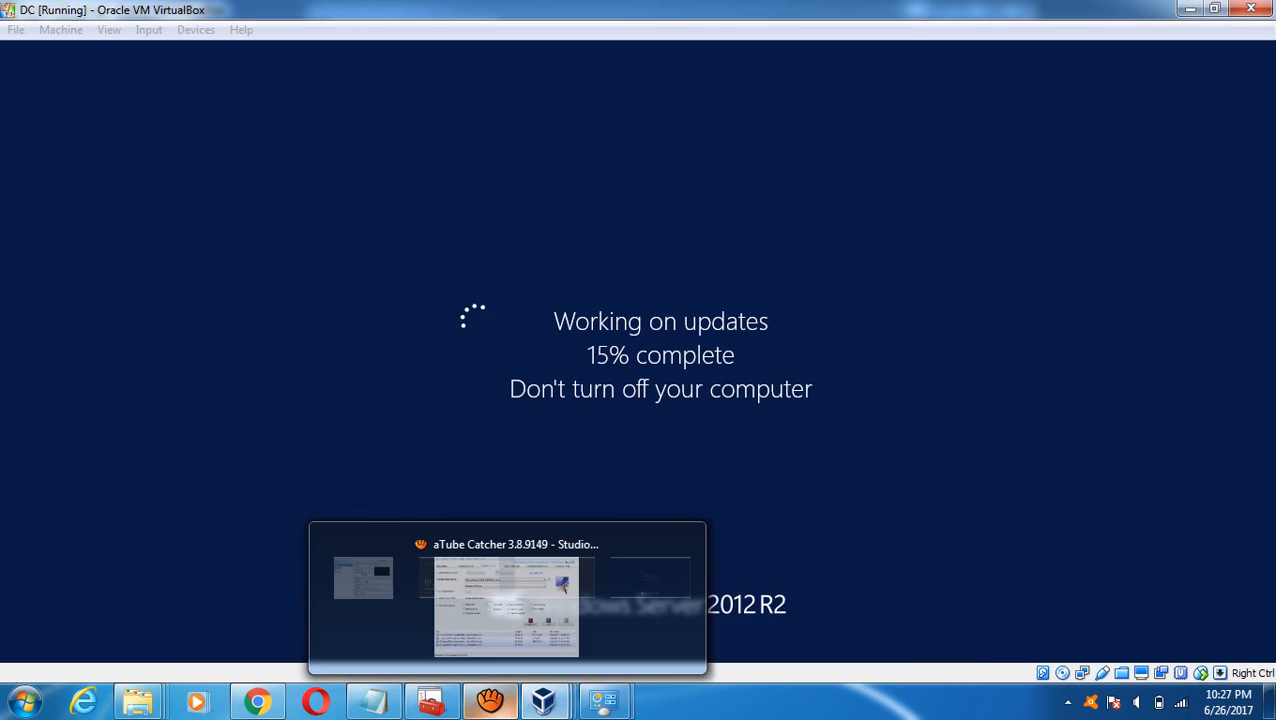
left_click(490, 700)
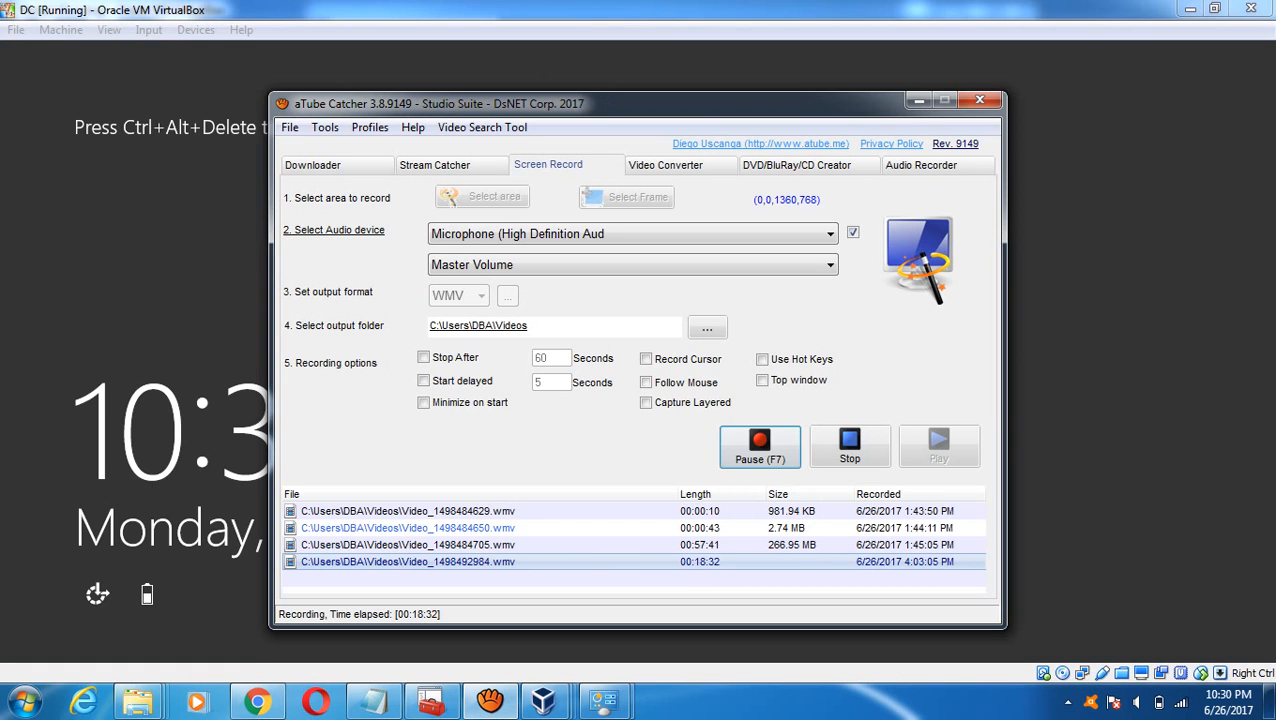
key("alt+Tab")
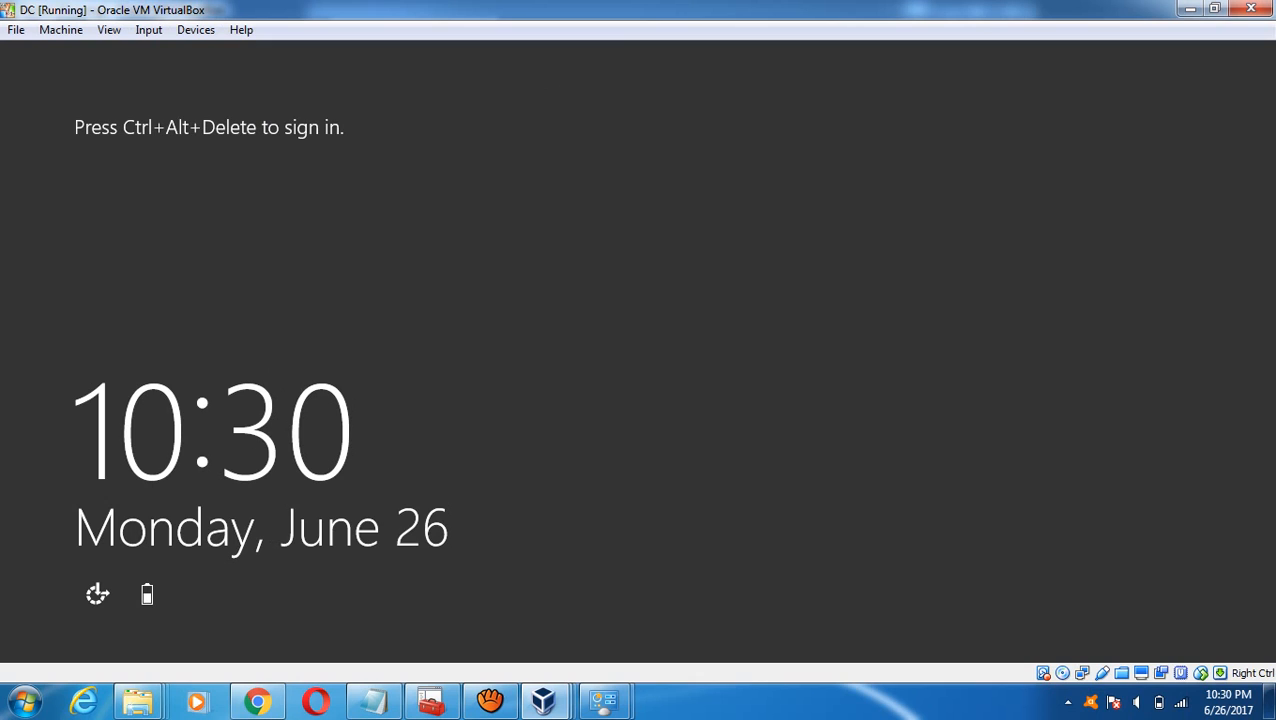
left_click(148, 29)
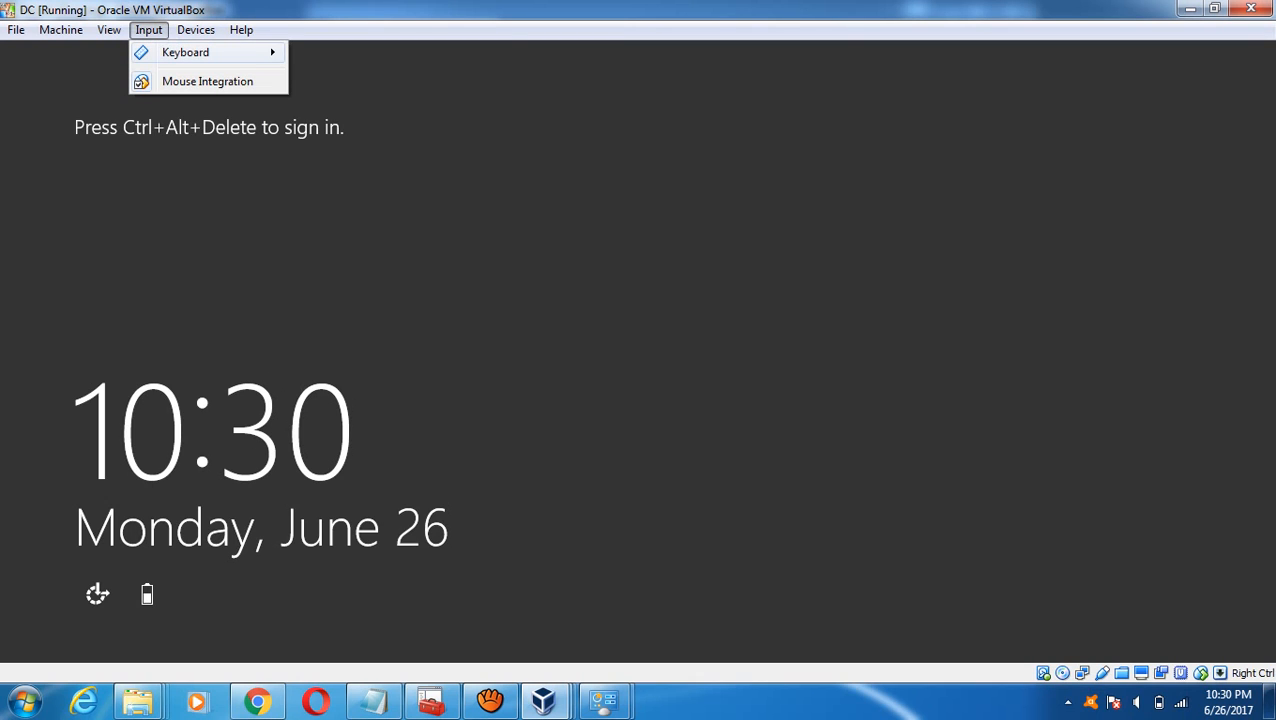
mouse_move(200, 52)
left_click(359, 84)
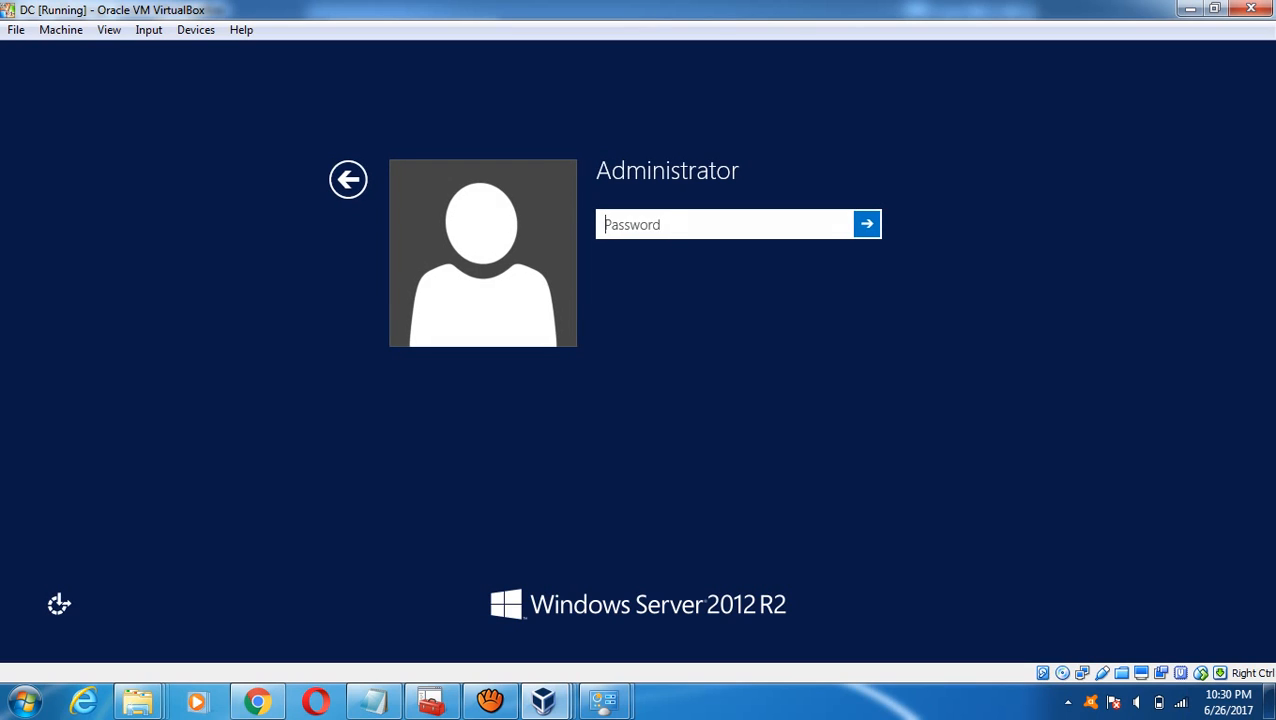
type("••••••••••")
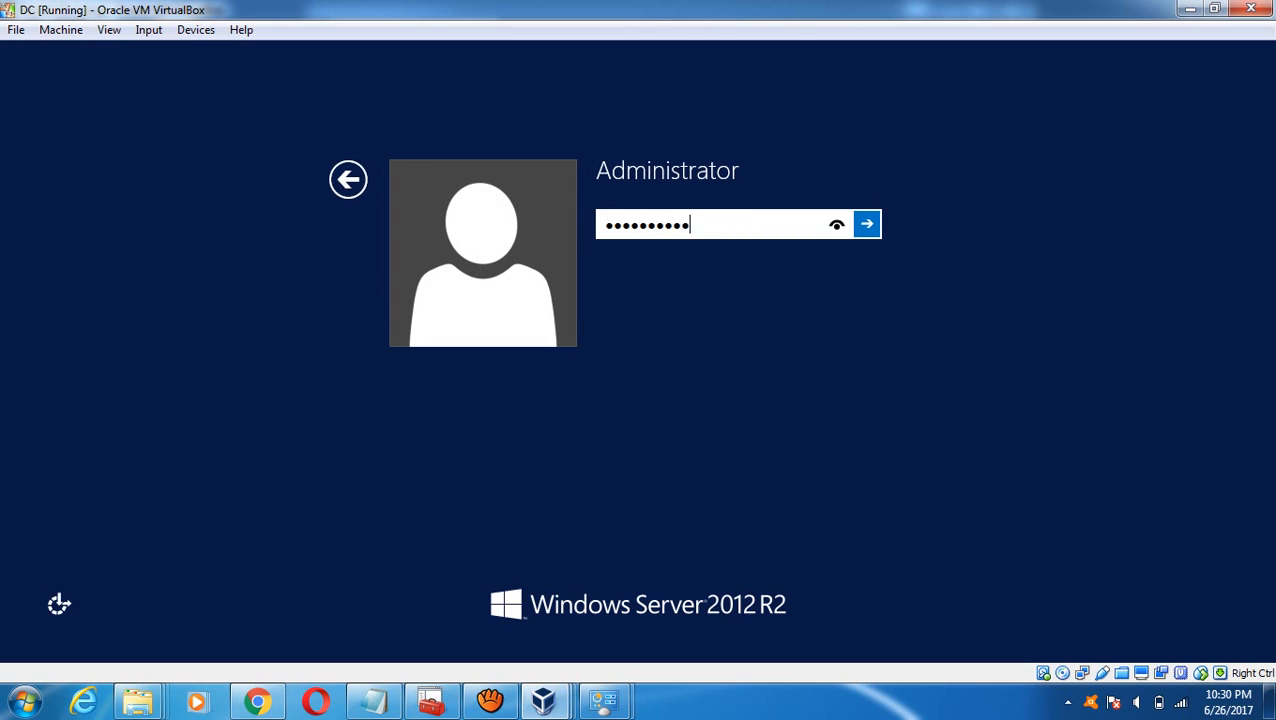
key("Return")
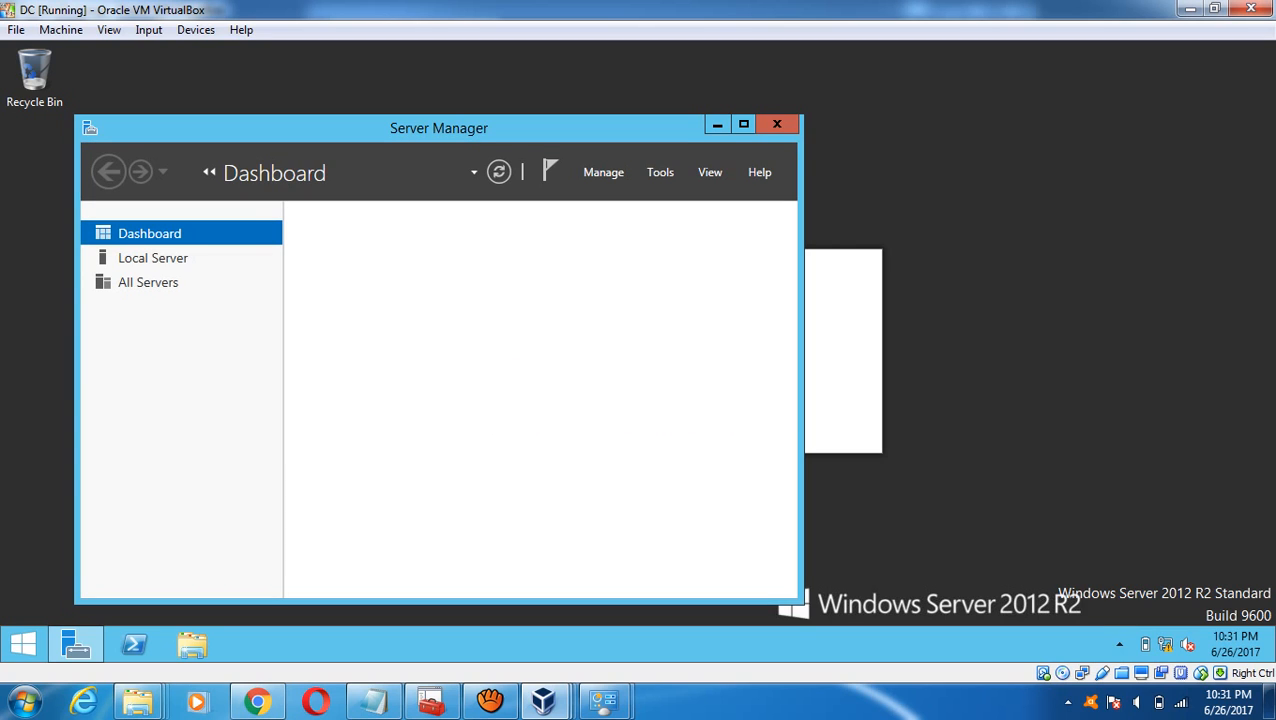
- Maximize the DC's Server Manager and retry Add roles and features, dismissing inventory-collection notices until collection finishes
left_click(743, 124)
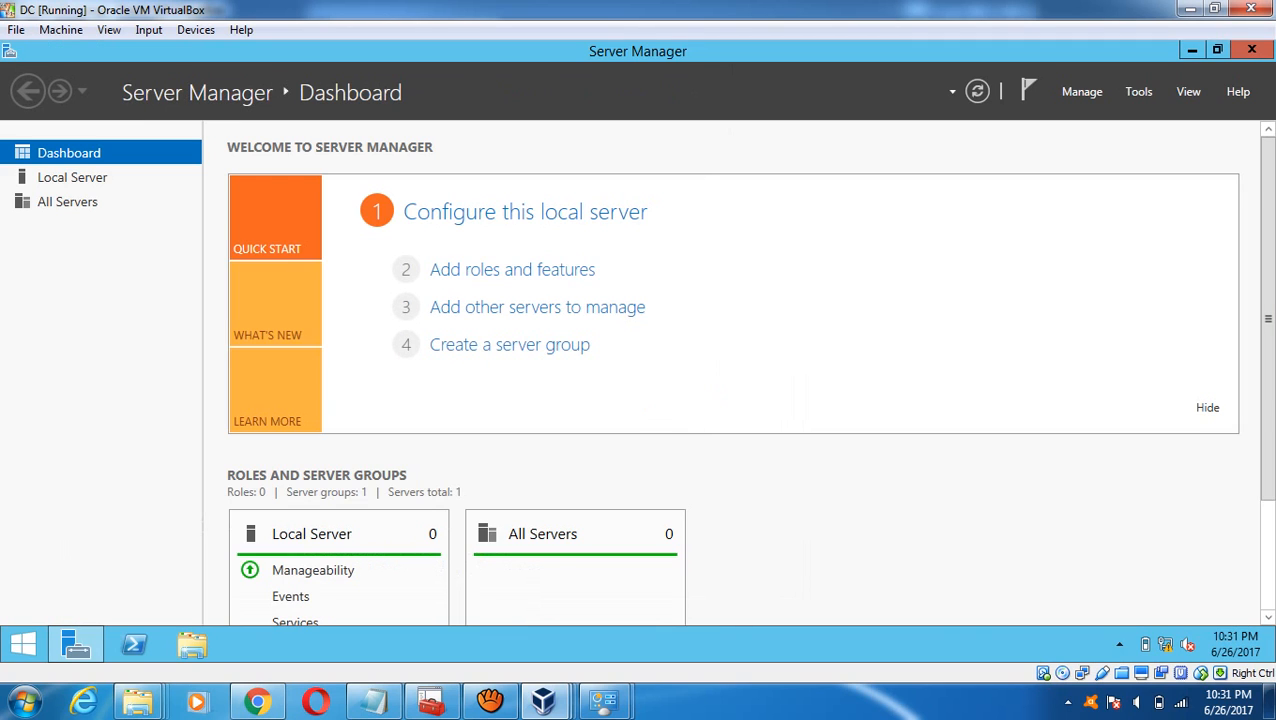
left_click(512, 269)
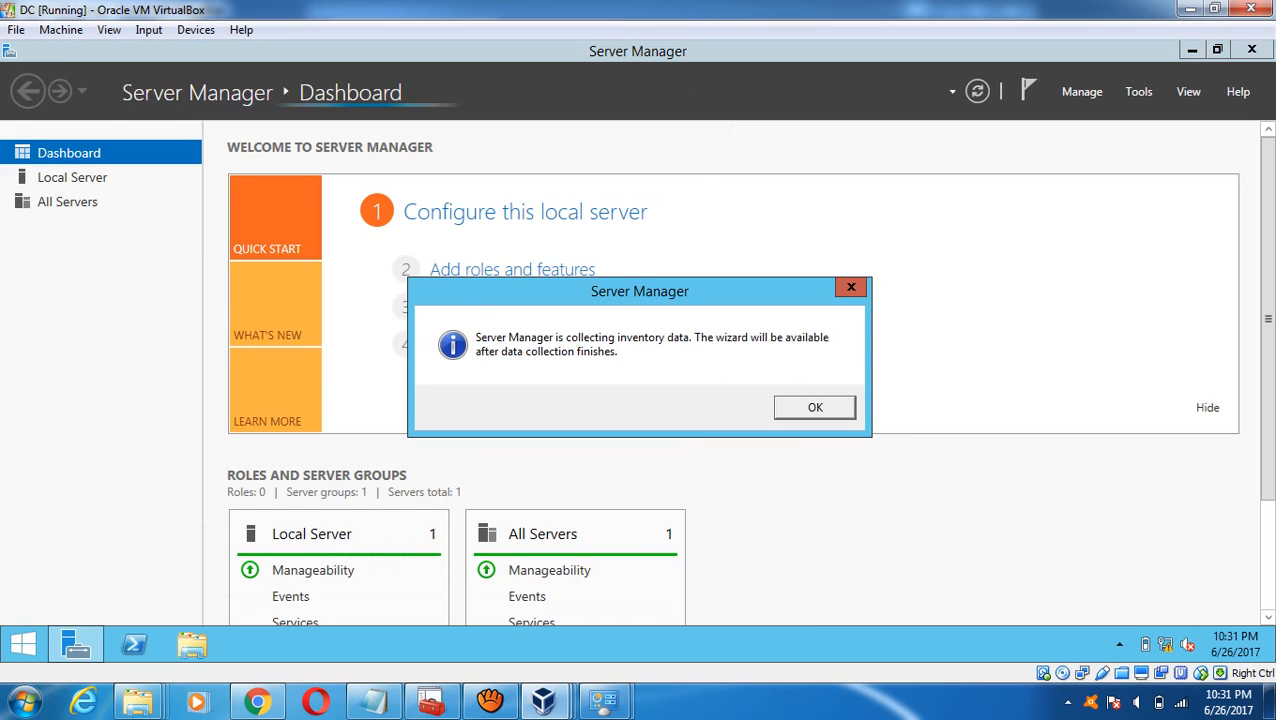
key("Return")
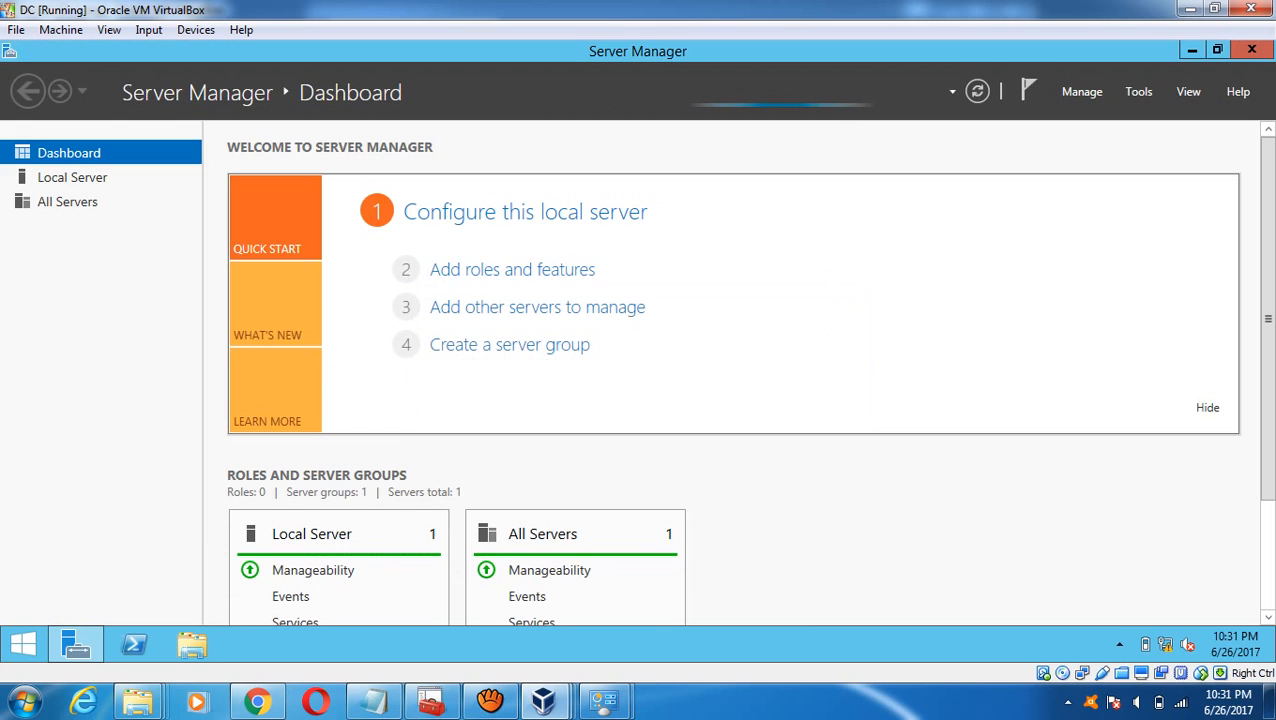
left_click(512, 269)
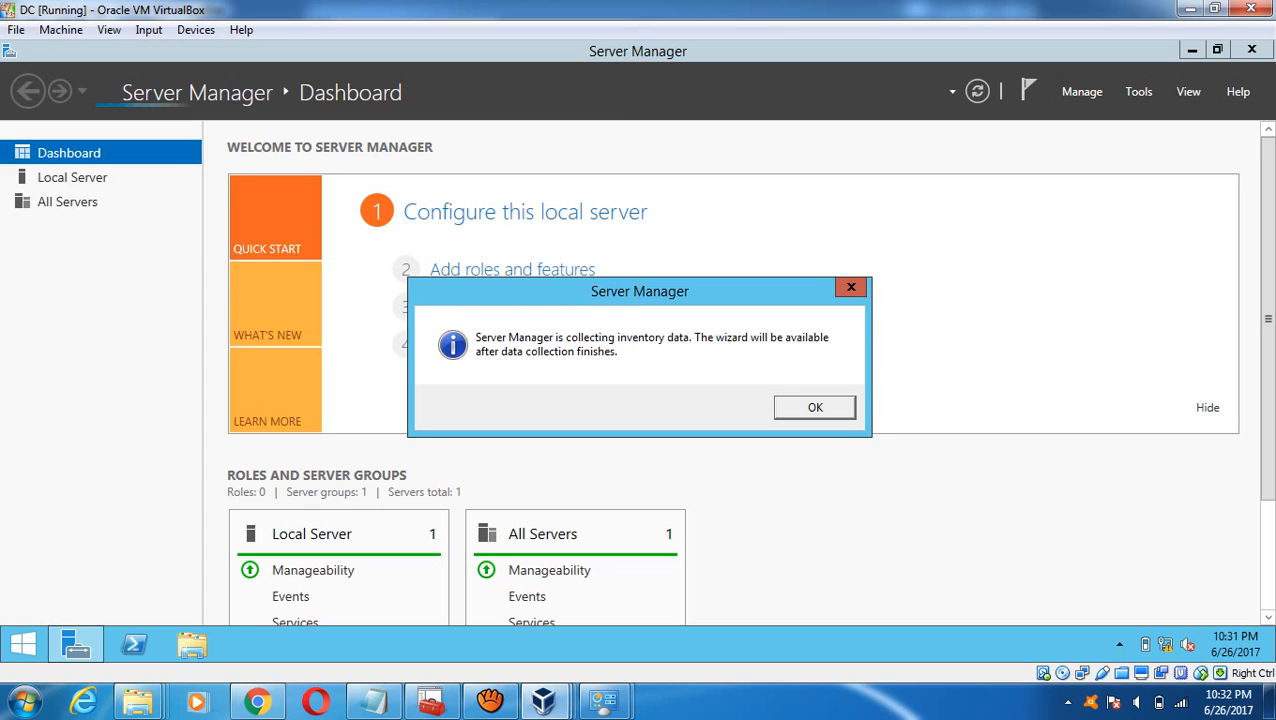
left_click(815, 408)
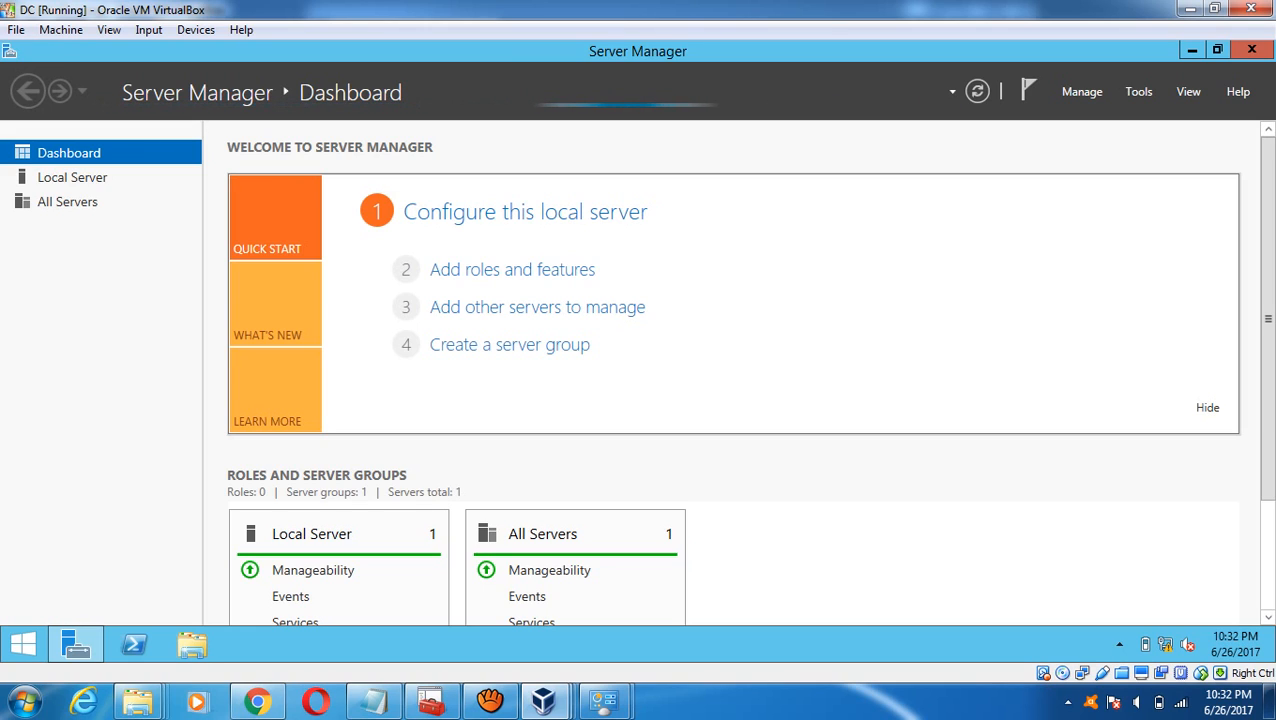
left_click(512, 270)
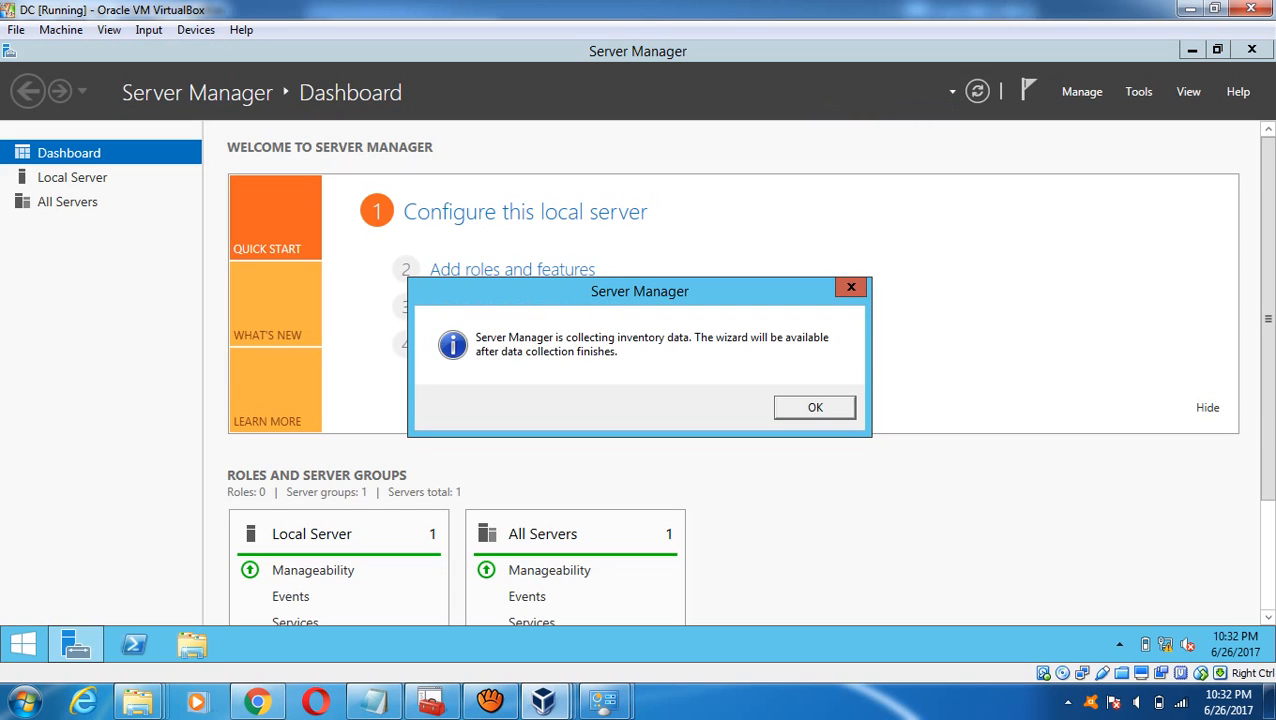
key("Return")
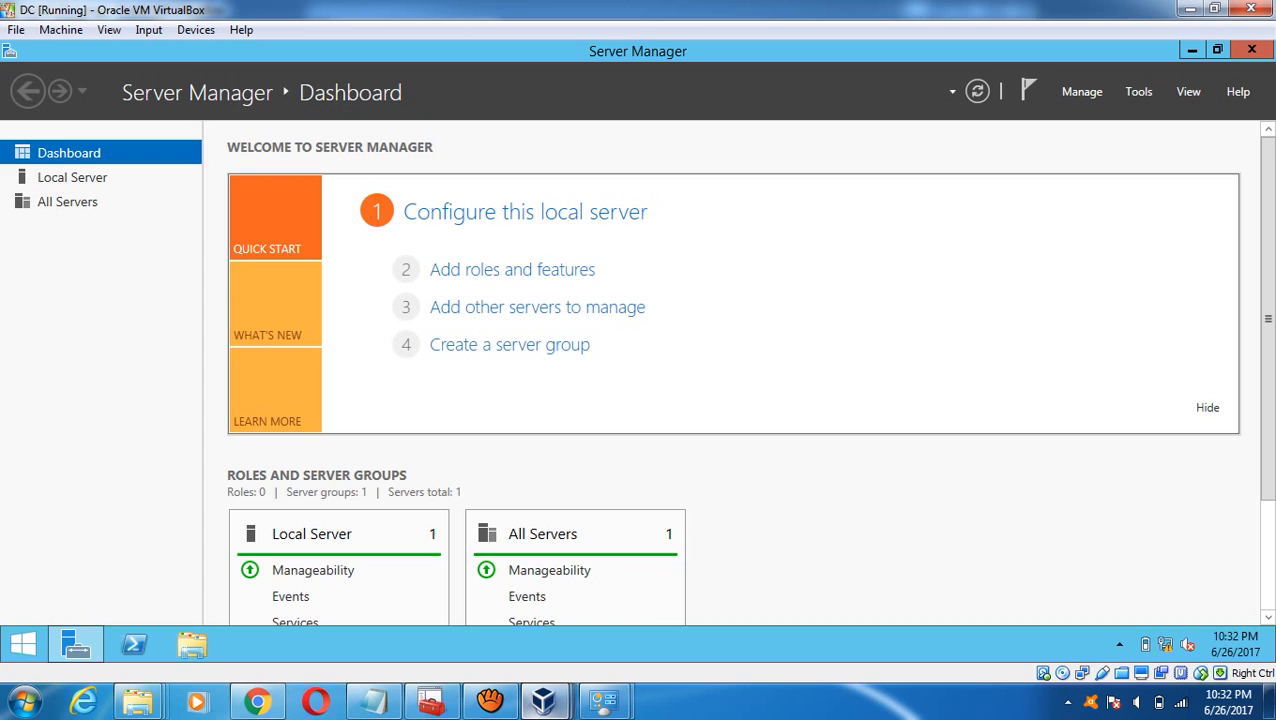
mouse_move(543, 702)
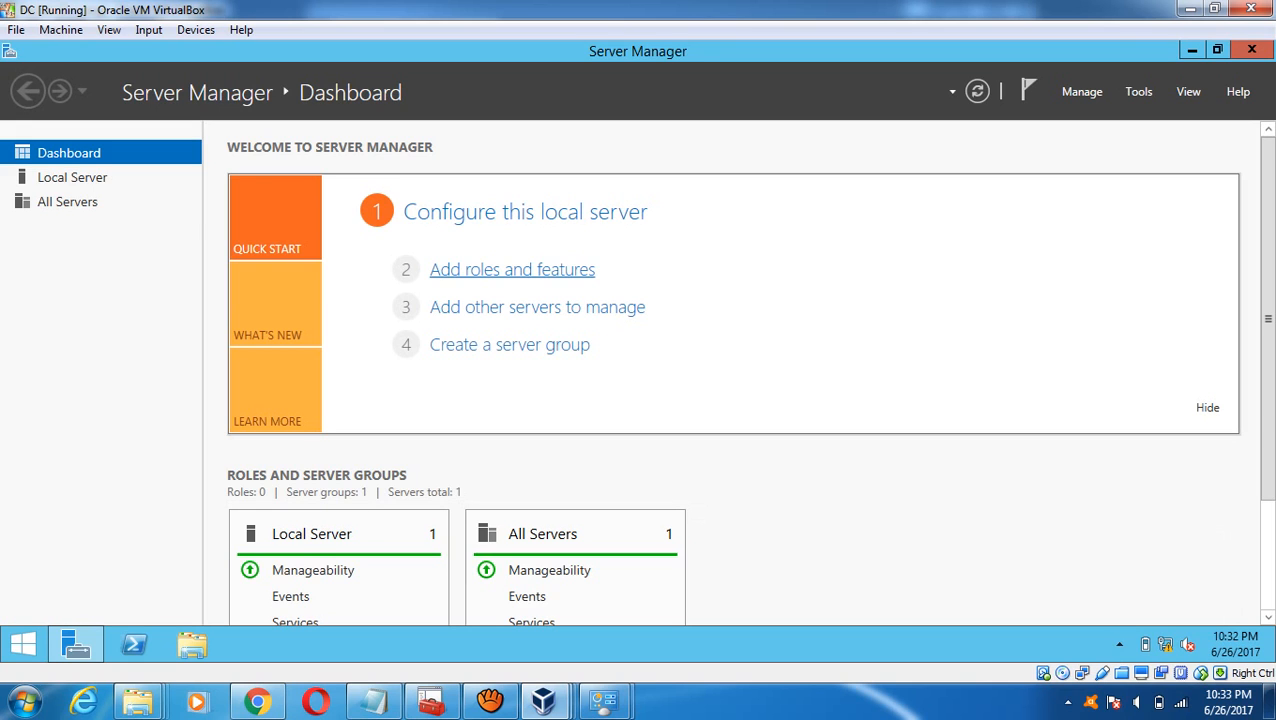
- Start the Add Roles and Features wizard full-screen, keeping role-based installation, and advance to server roles
left_click(512, 269)
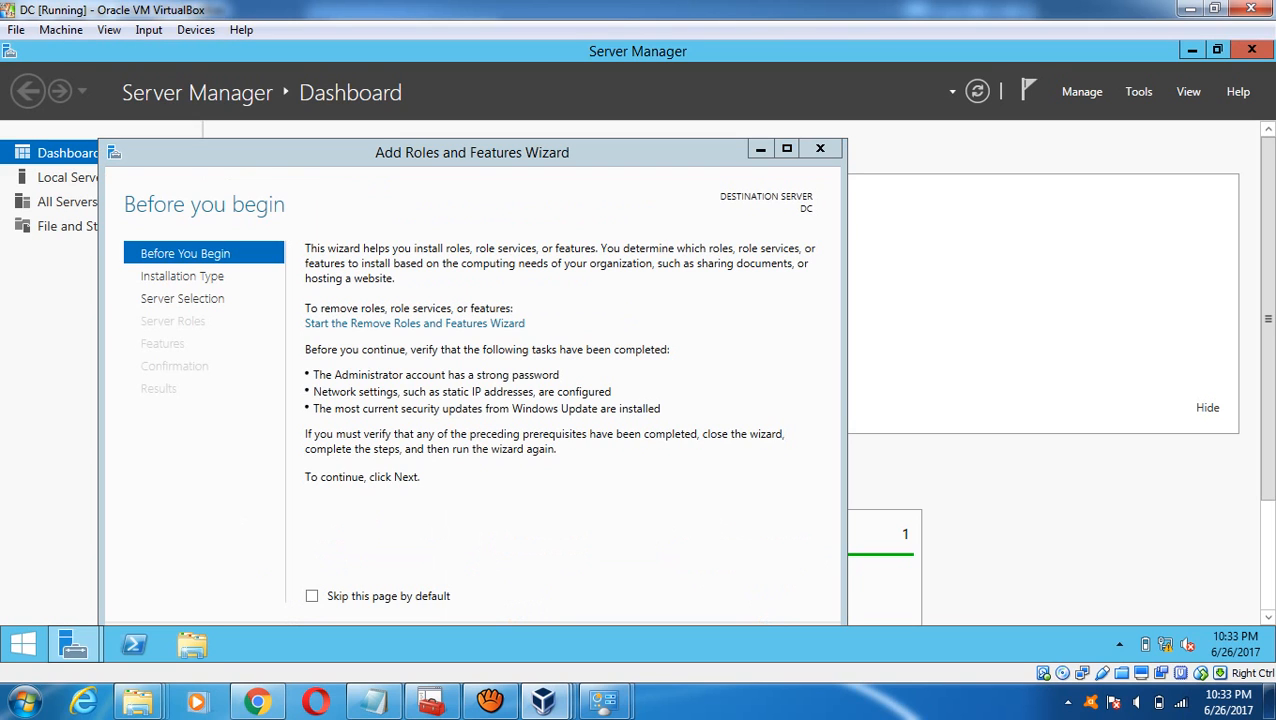
left_click(786, 148)
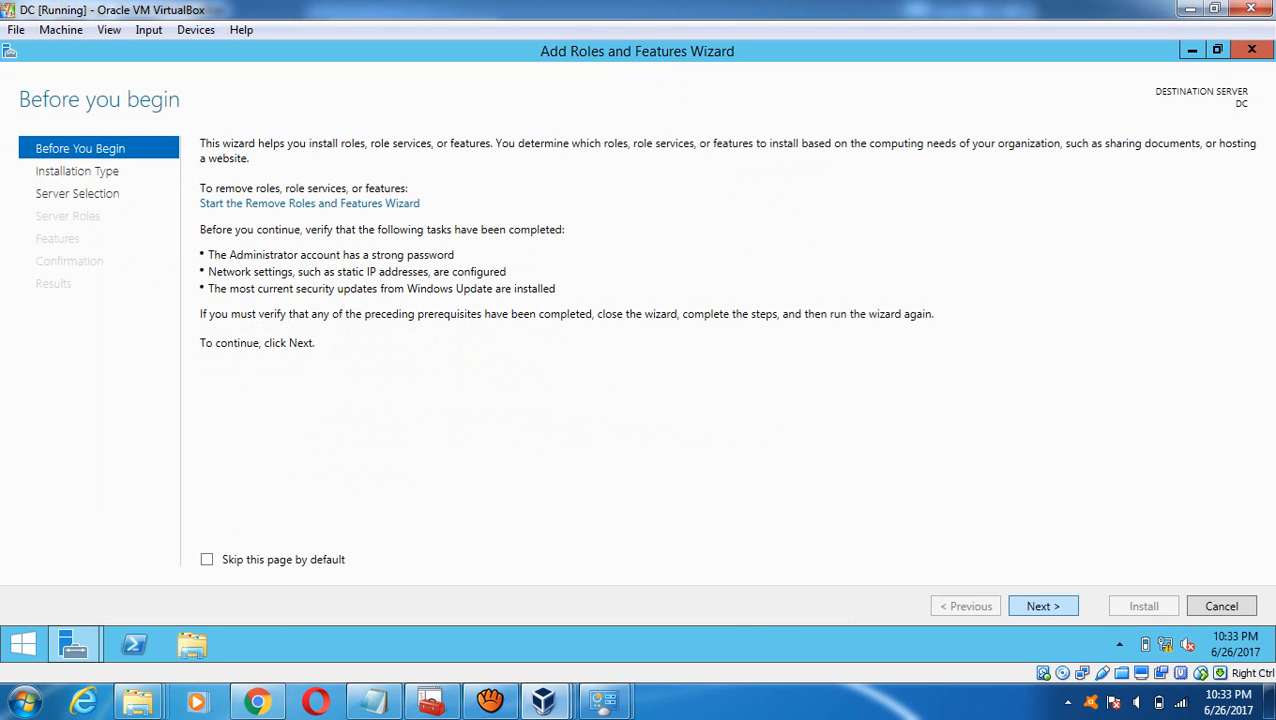
left_click(1043, 606)
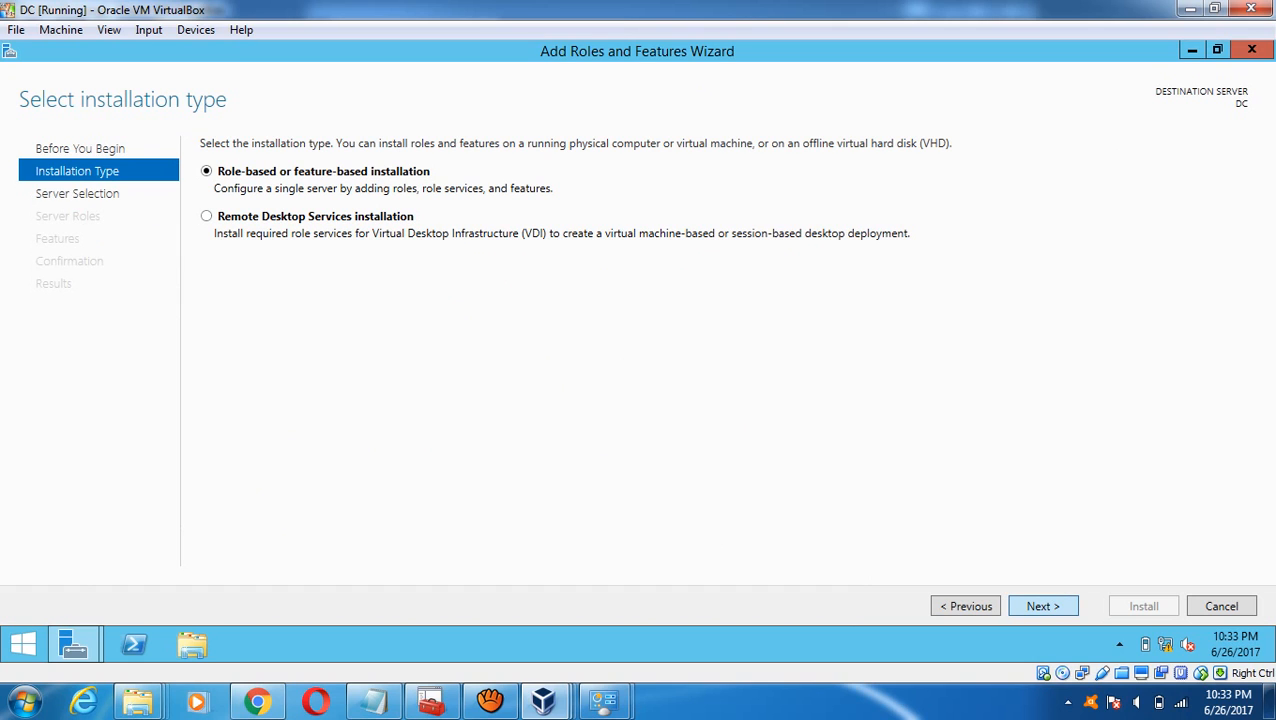
left_click(1043, 606)
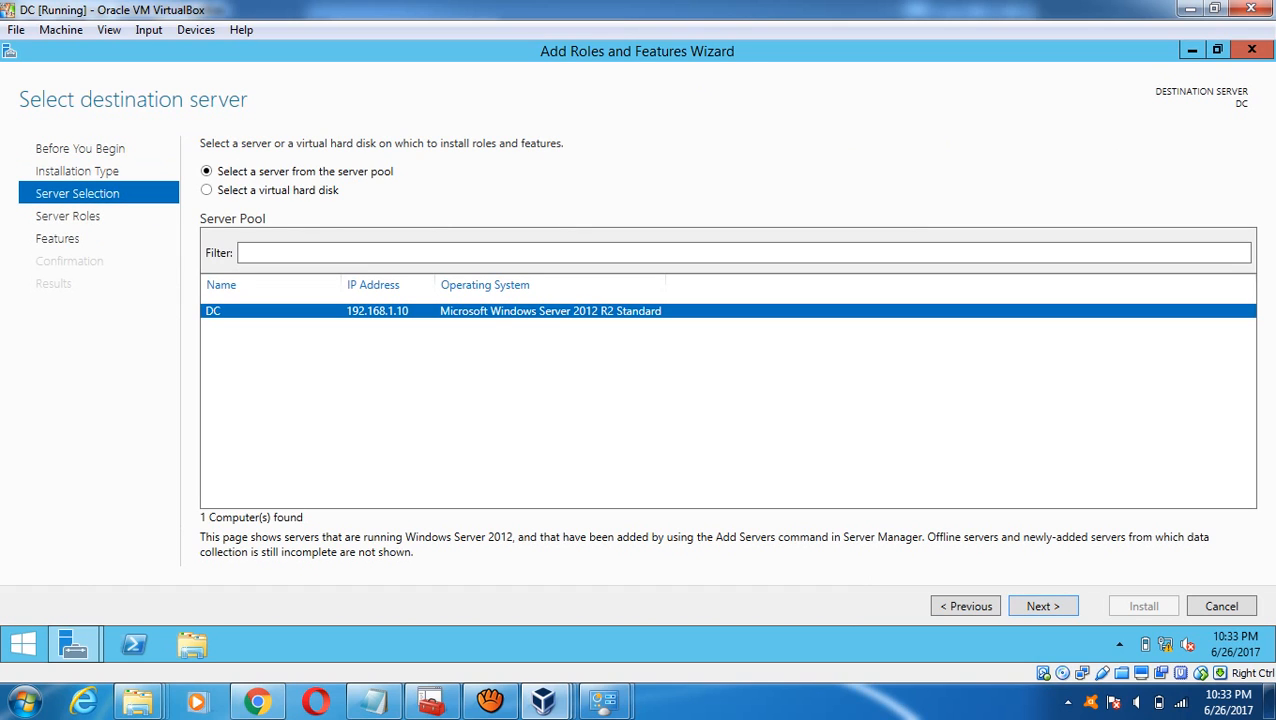
left_click(1043, 606)
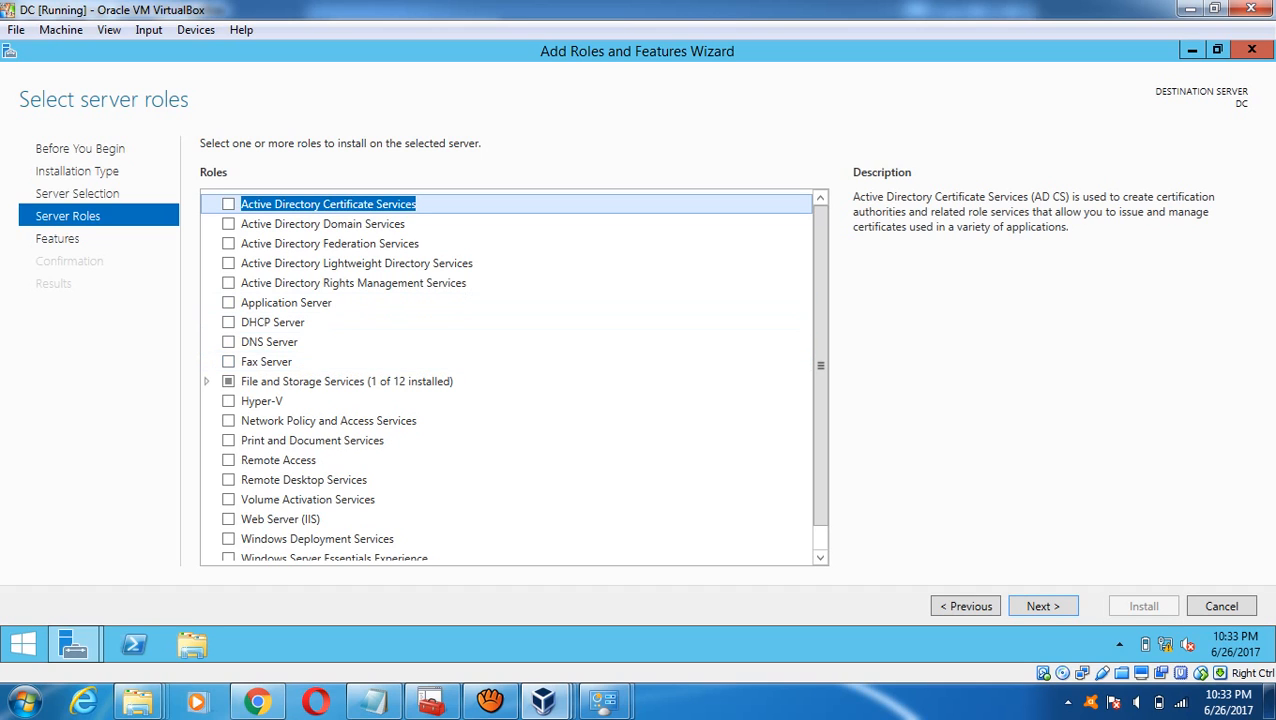
- Select DNS Server, Active Directory Domain Services and Application Server roles, accepting their required features
left_click(228, 342)
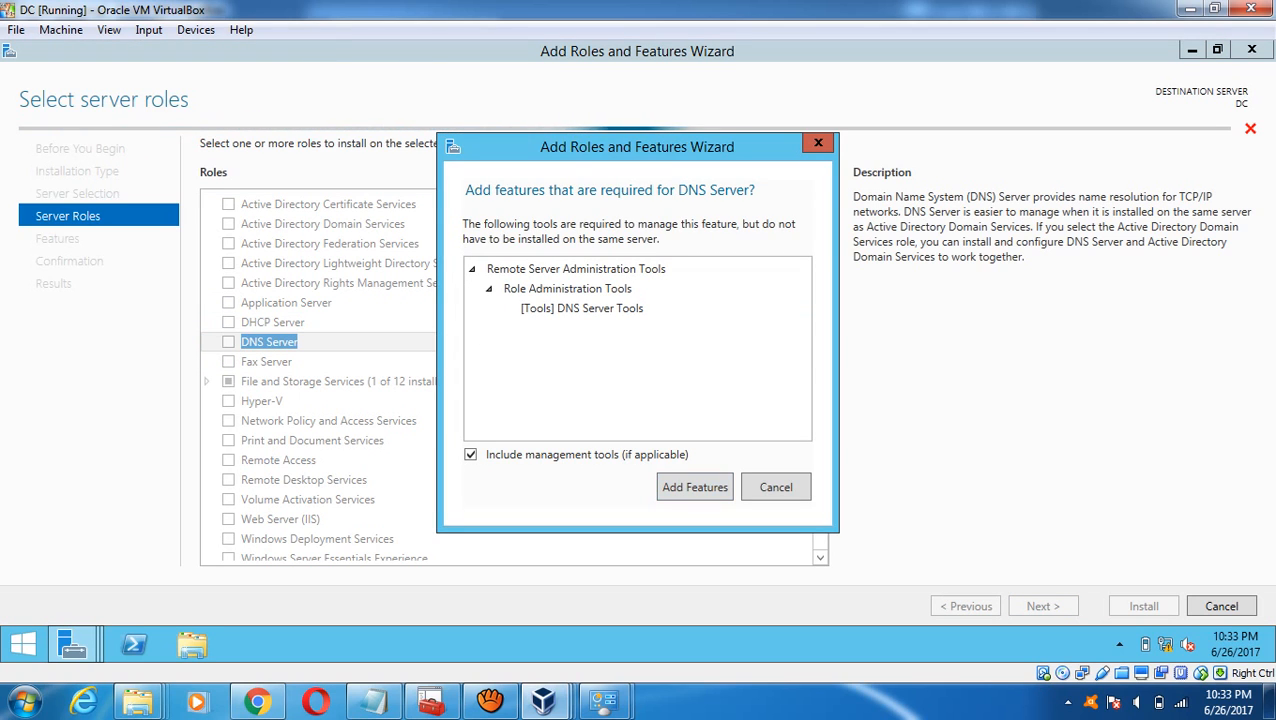
left_click(695, 487)
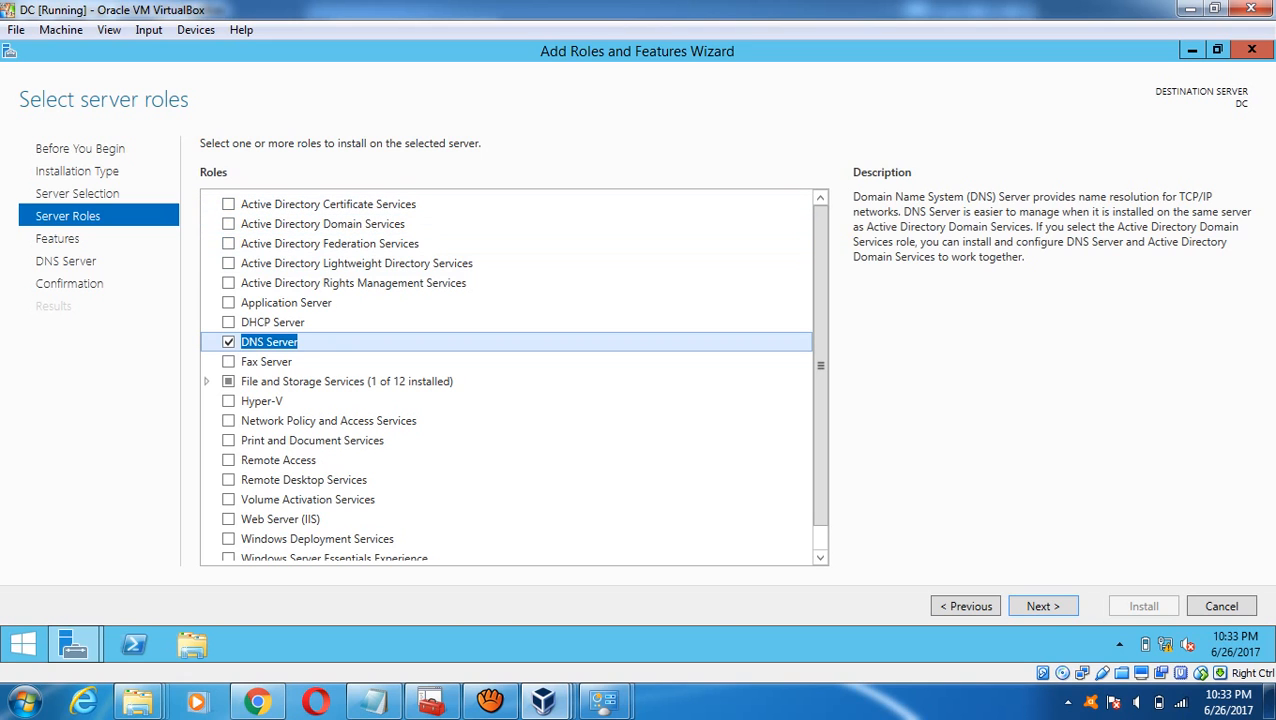
left_click(229, 224)
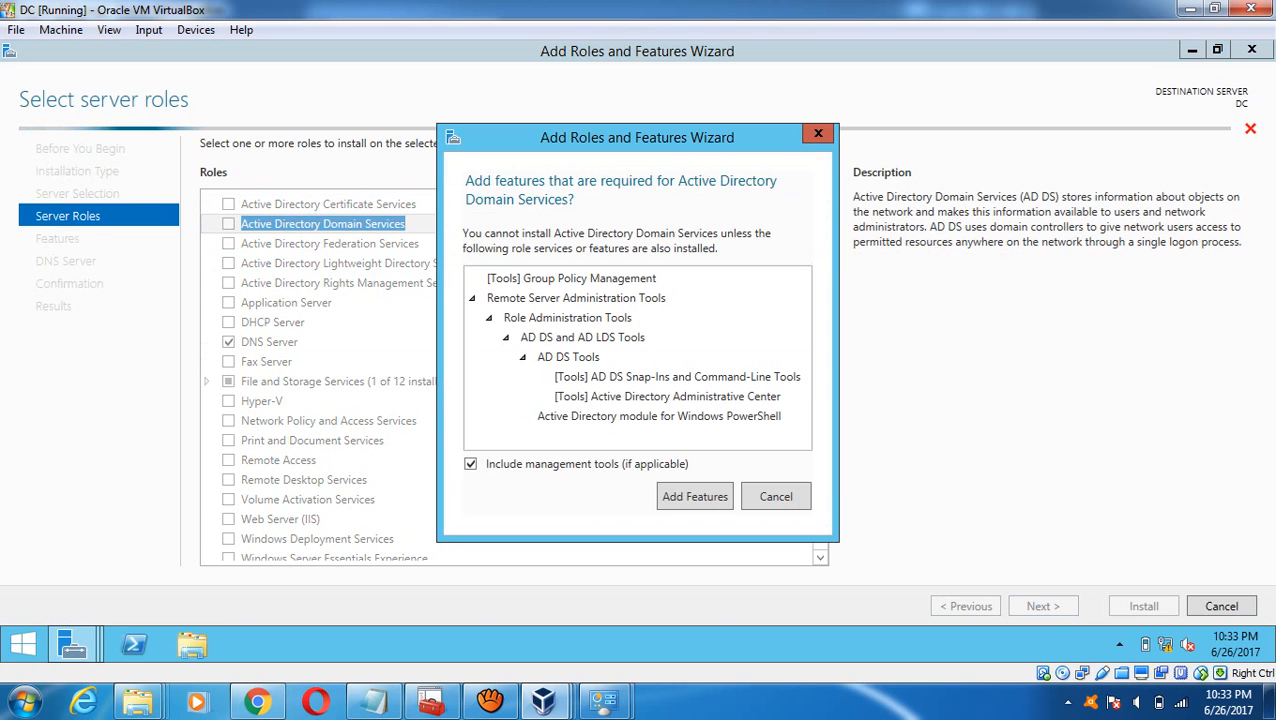
left_click(694, 496)
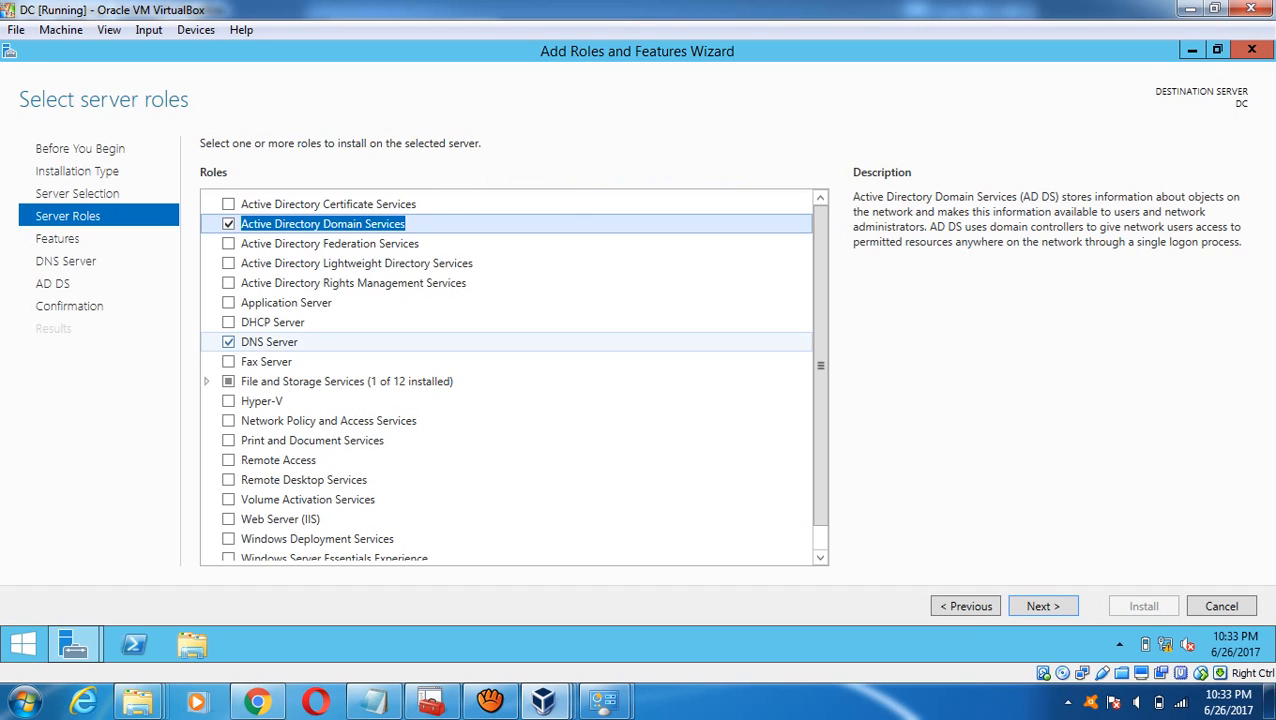
left_click(229, 303)
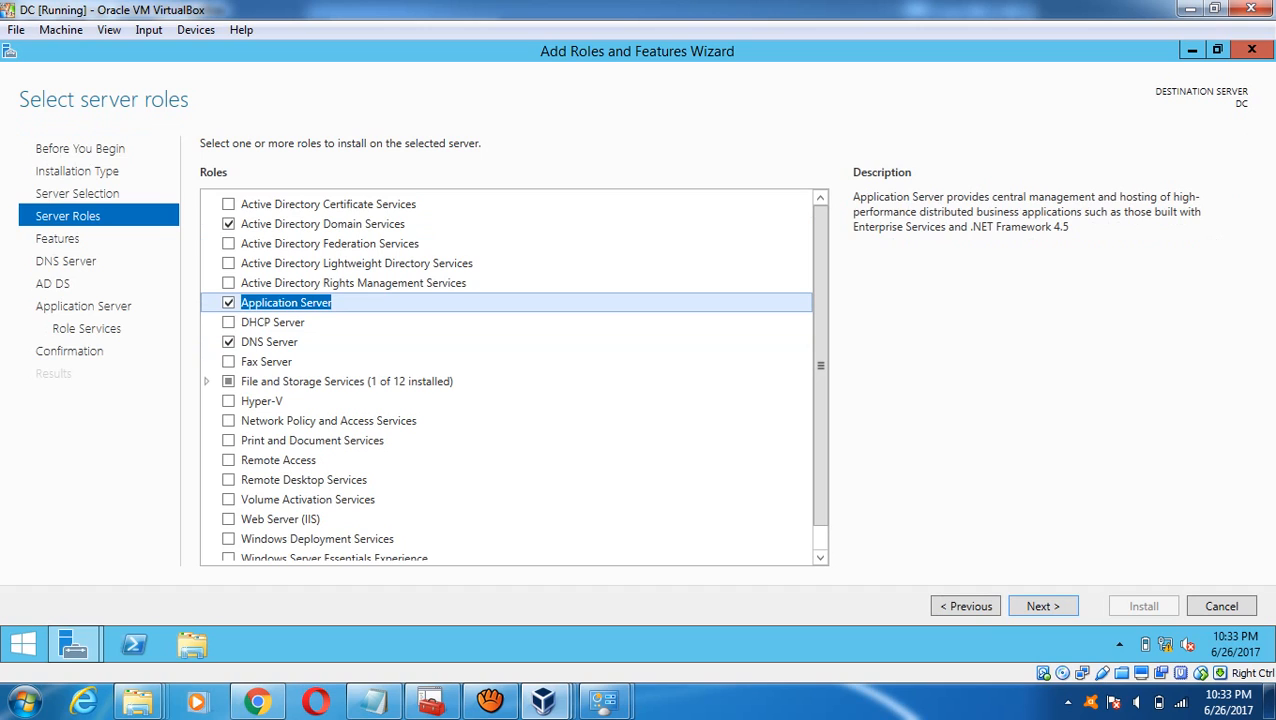
scroll(514, 375, "down", 1)
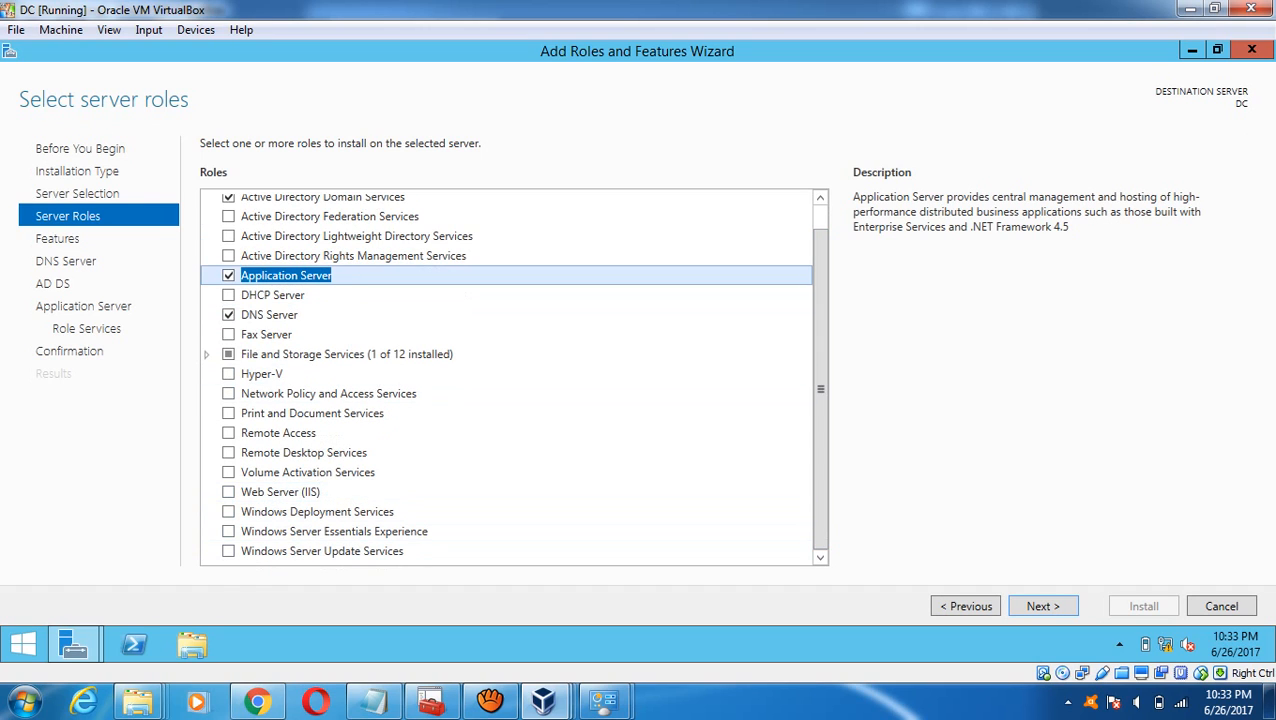
left_click(1043, 606)
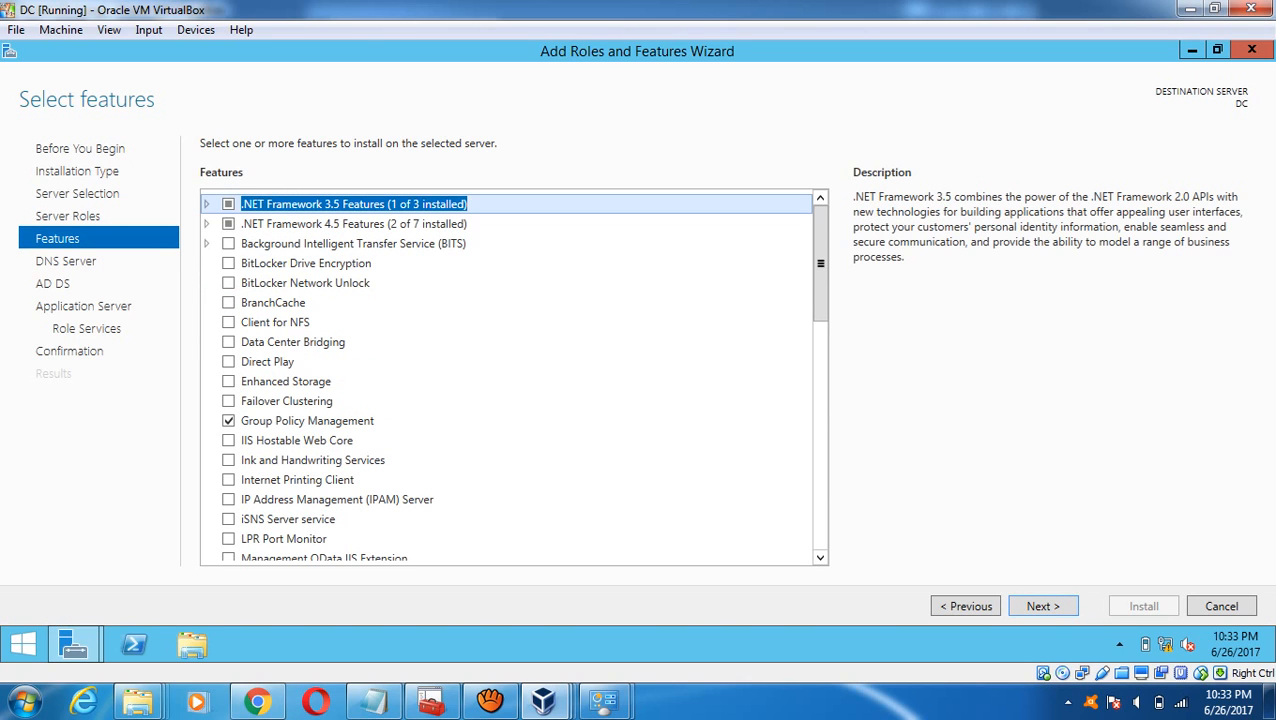
- Pass the Features, DNS and AD DS pages, adding Incoming and Outgoing Network Transactions to Application Server
scroll(514, 377, "down", 6)
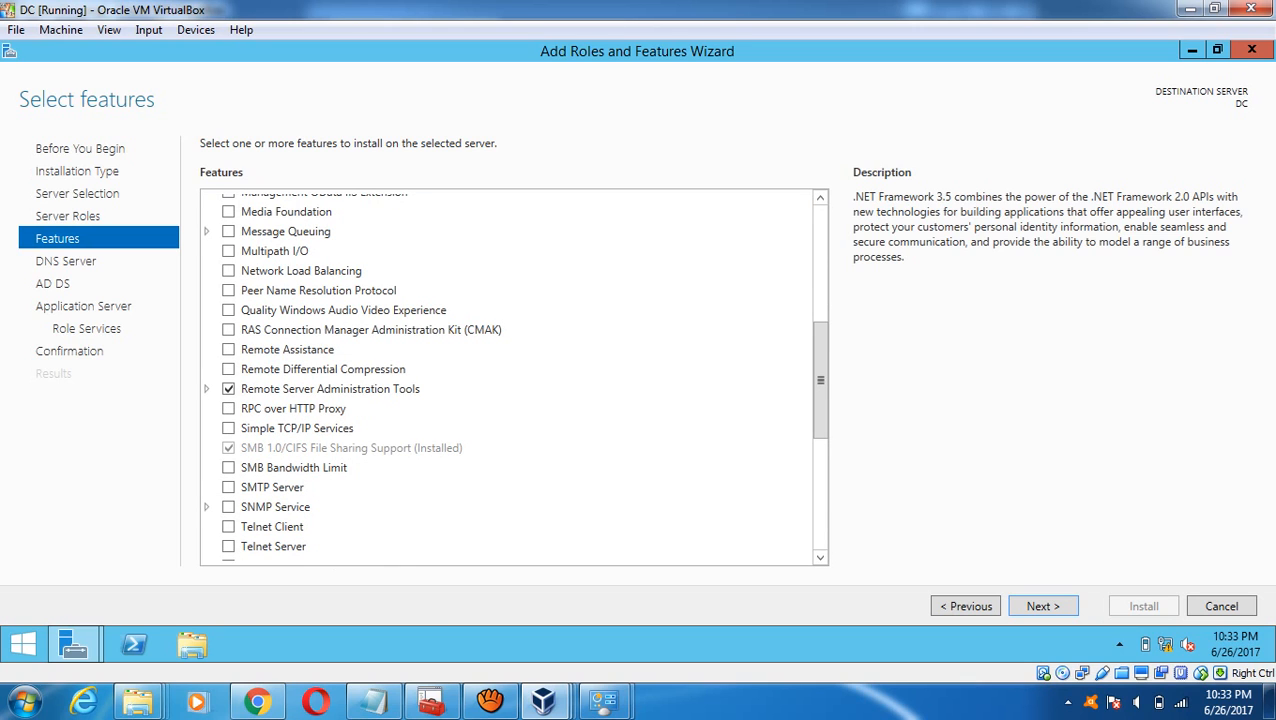
left_click(1043, 606)
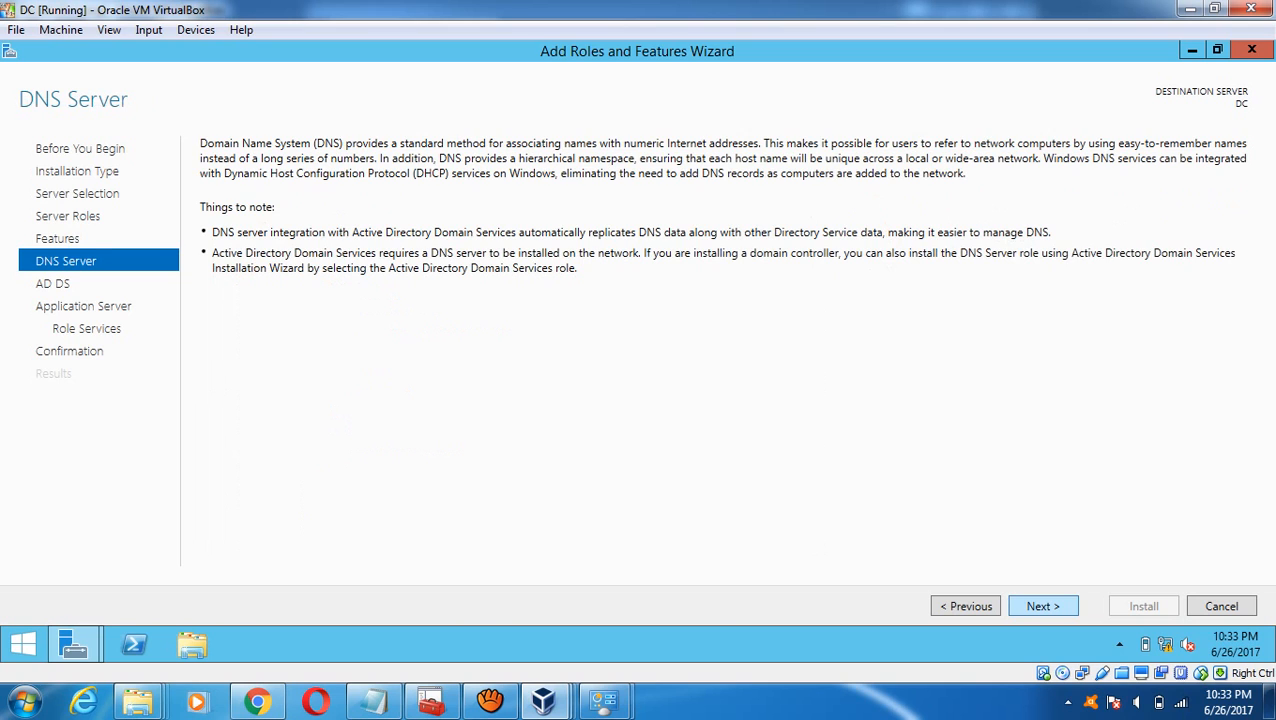
left_click(1043, 606)
left_click(1043, 606)
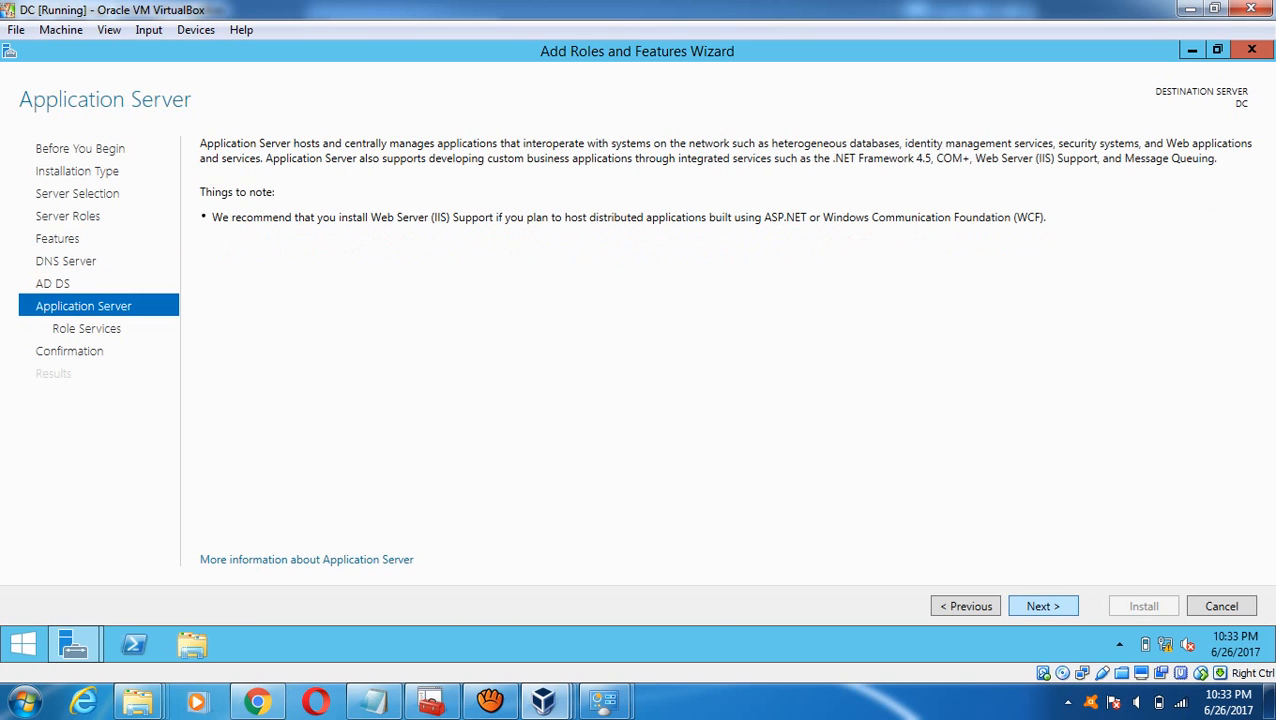
left_click(1043, 606)
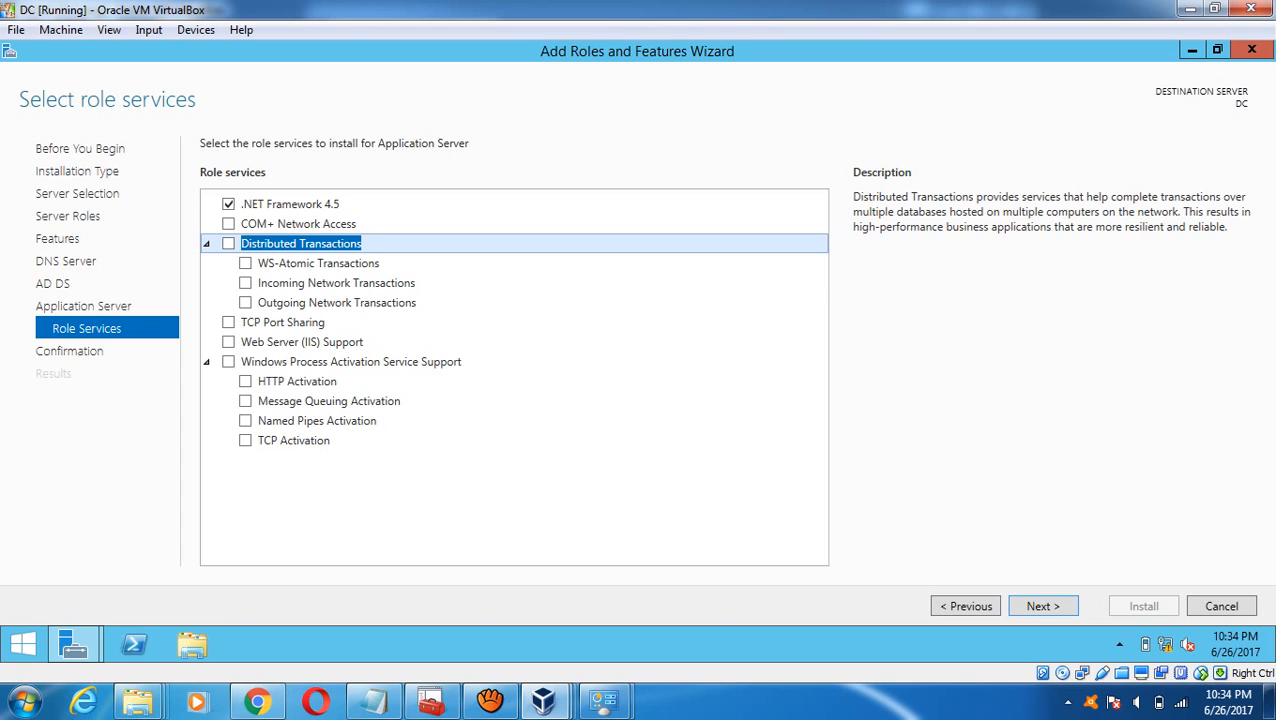
left_click(245, 283)
left_click(245, 302)
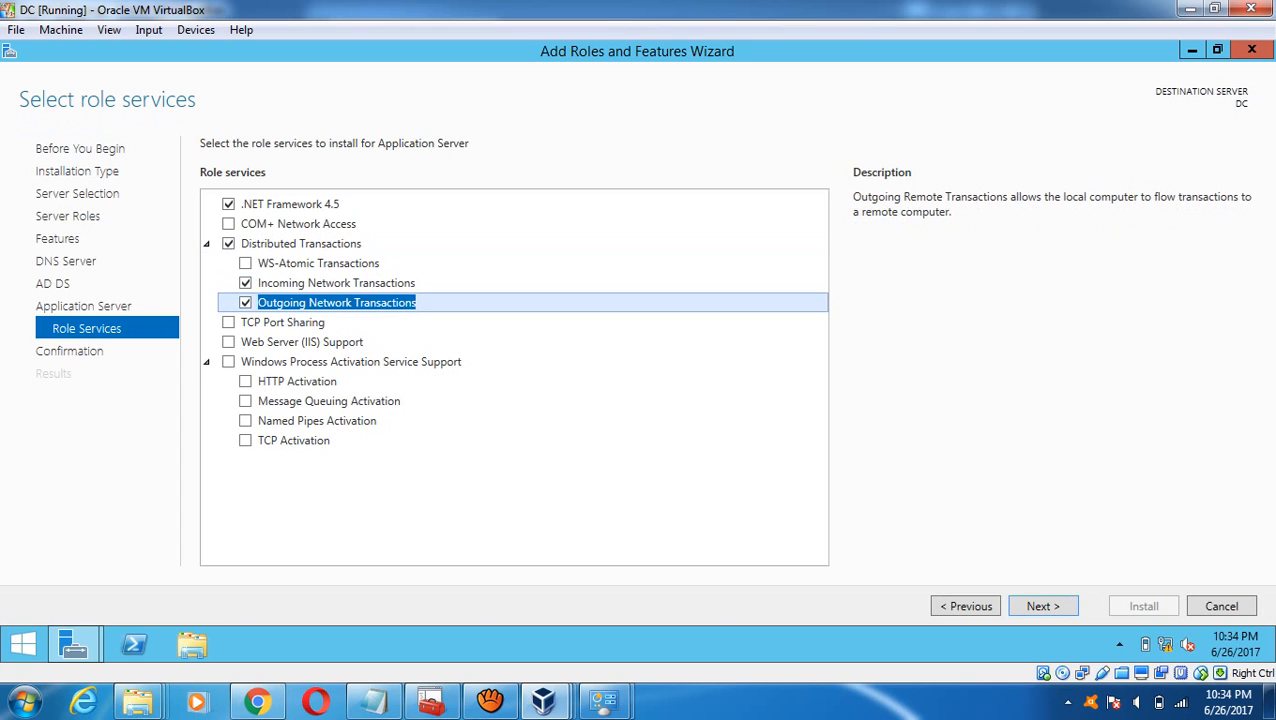
left_click(1043, 606)
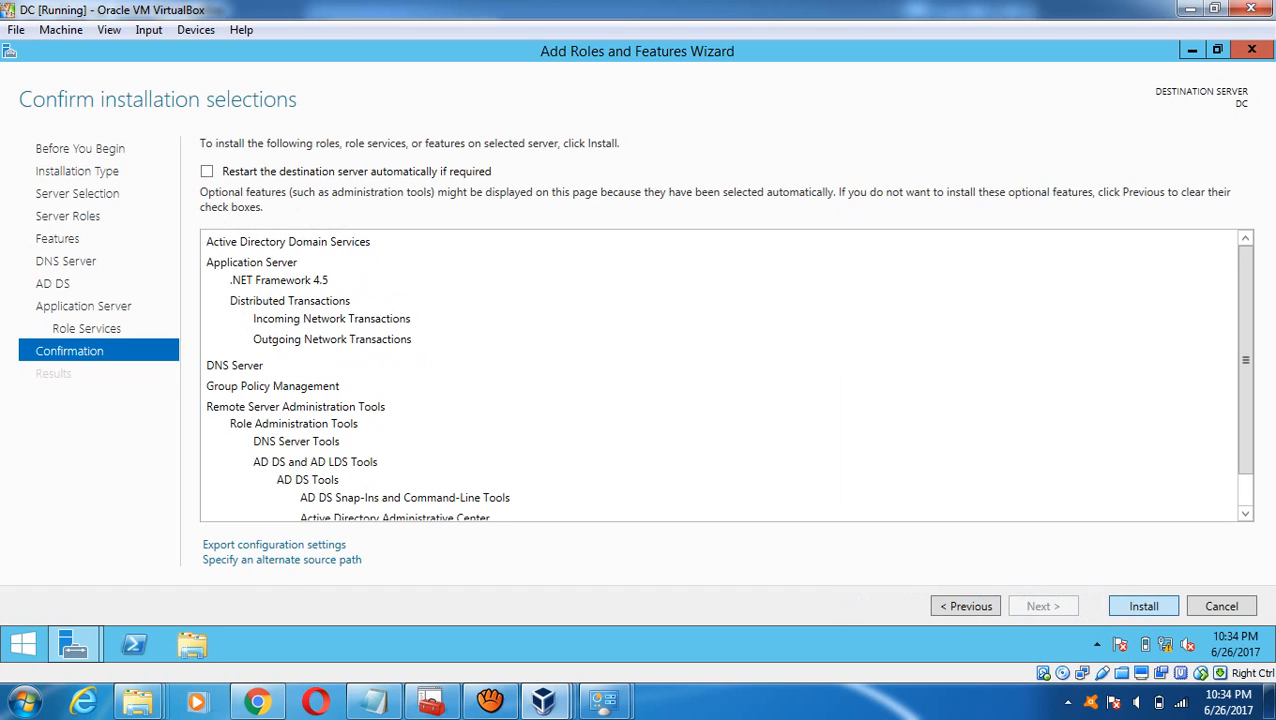
- Install the AD DS, Application Server and DNS roles on the DC and close the wizard
key("Return")
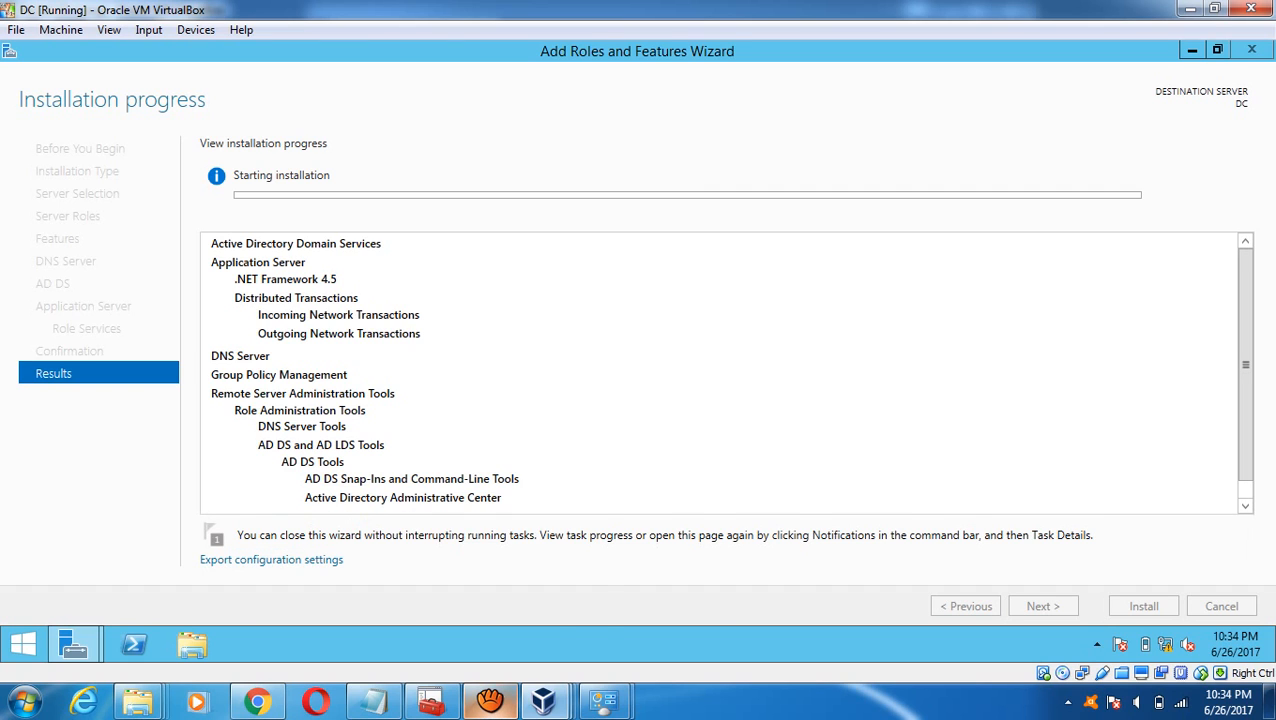
left_click(490, 700)
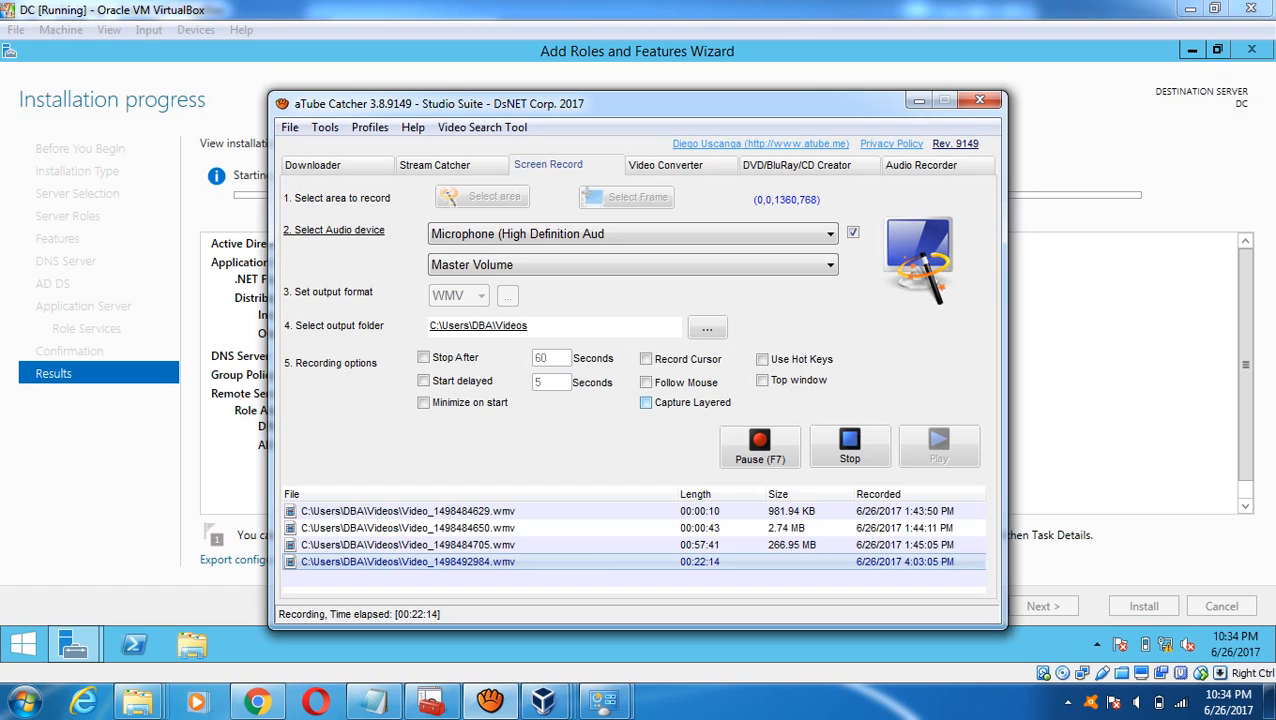
left_click(760, 447)
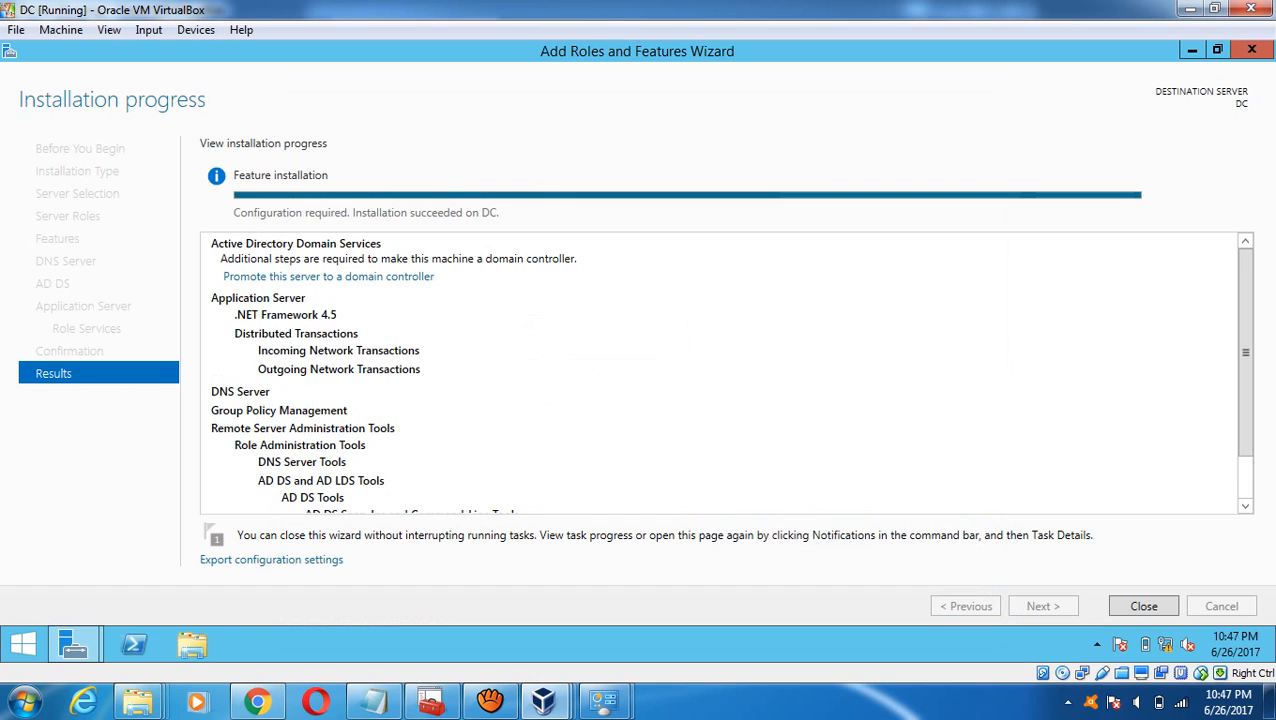
left_click(1144, 606)
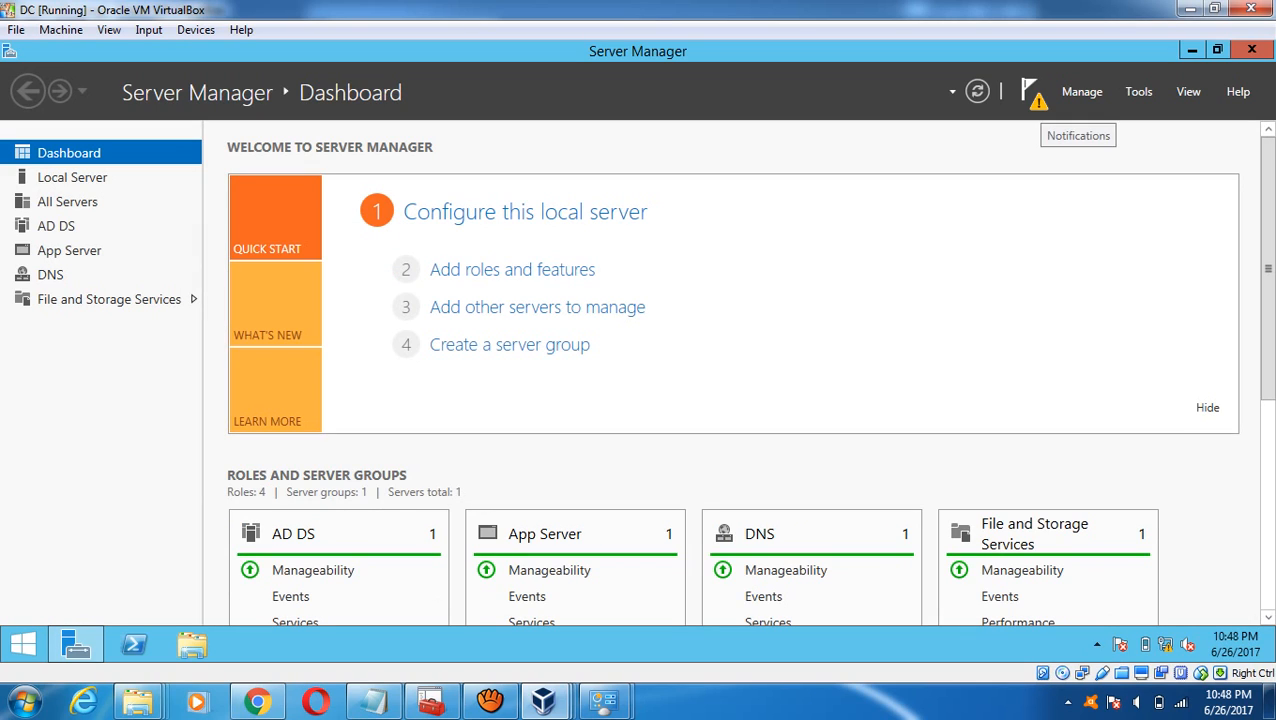
- Promote the DC to a domain controller in a new forest with root domain DBAin60Days.local
left_click(1030, 92)
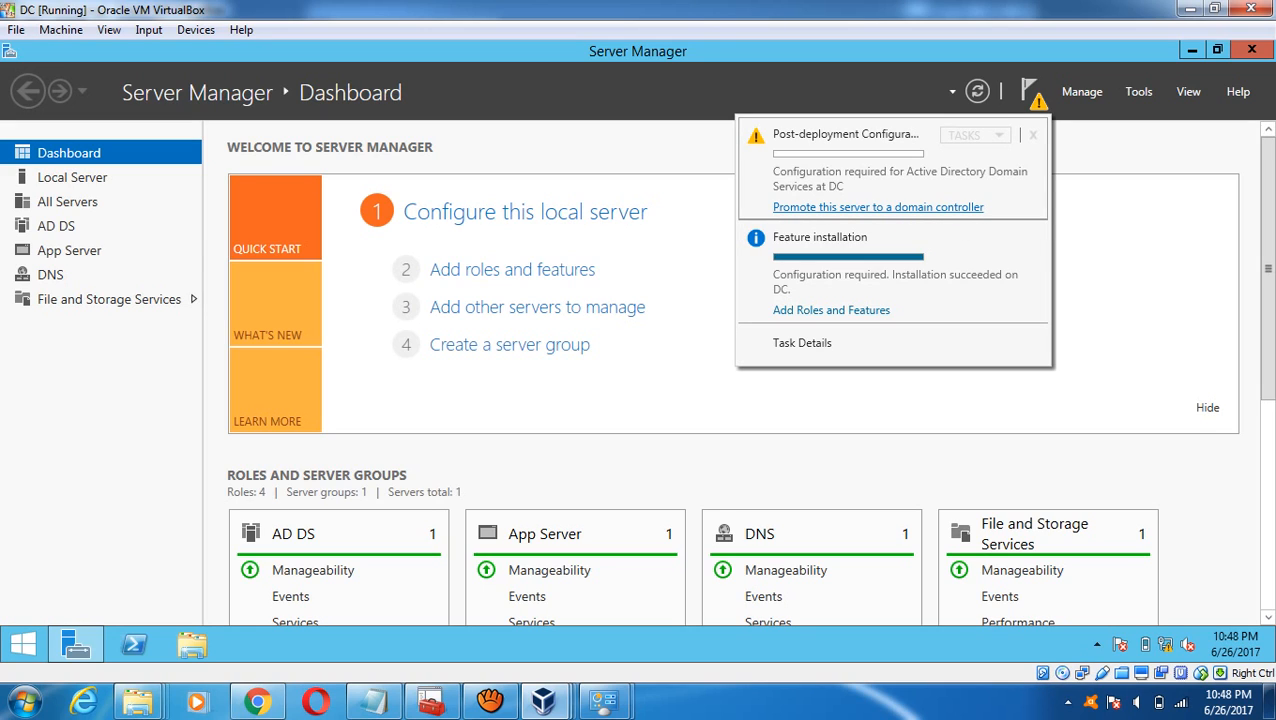
left_click(878, 207)
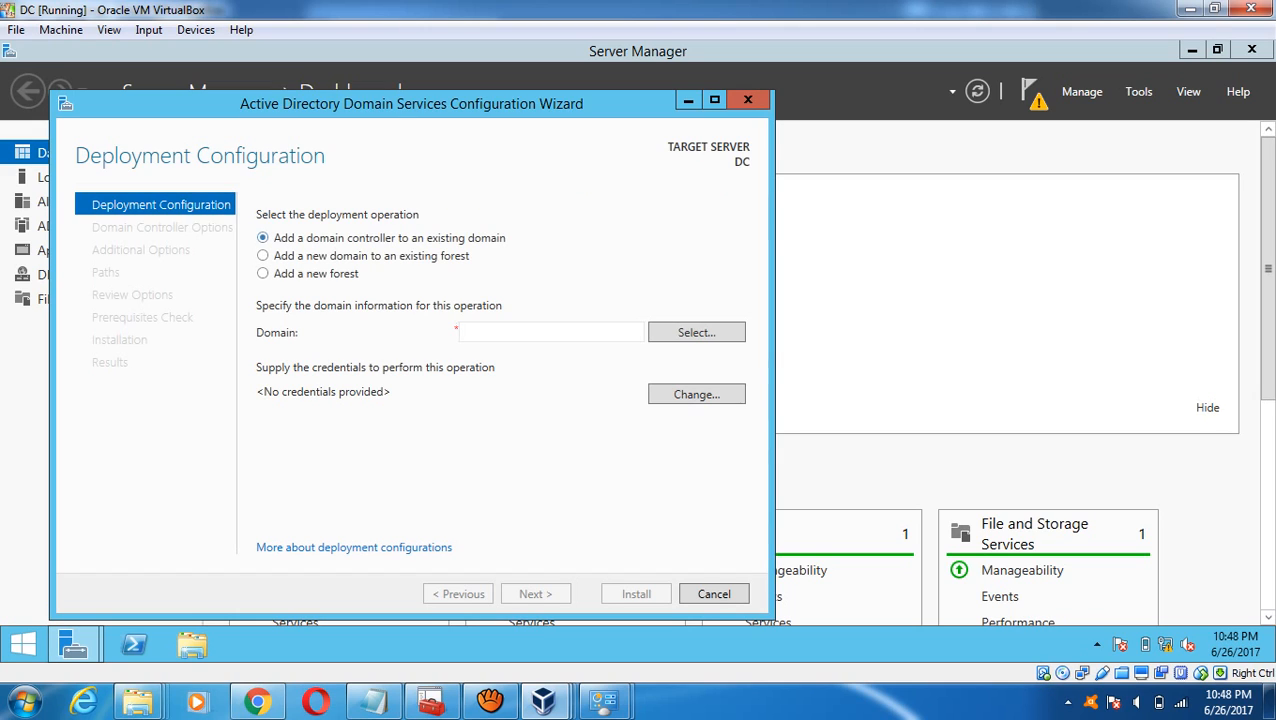
left_click(264, 273)
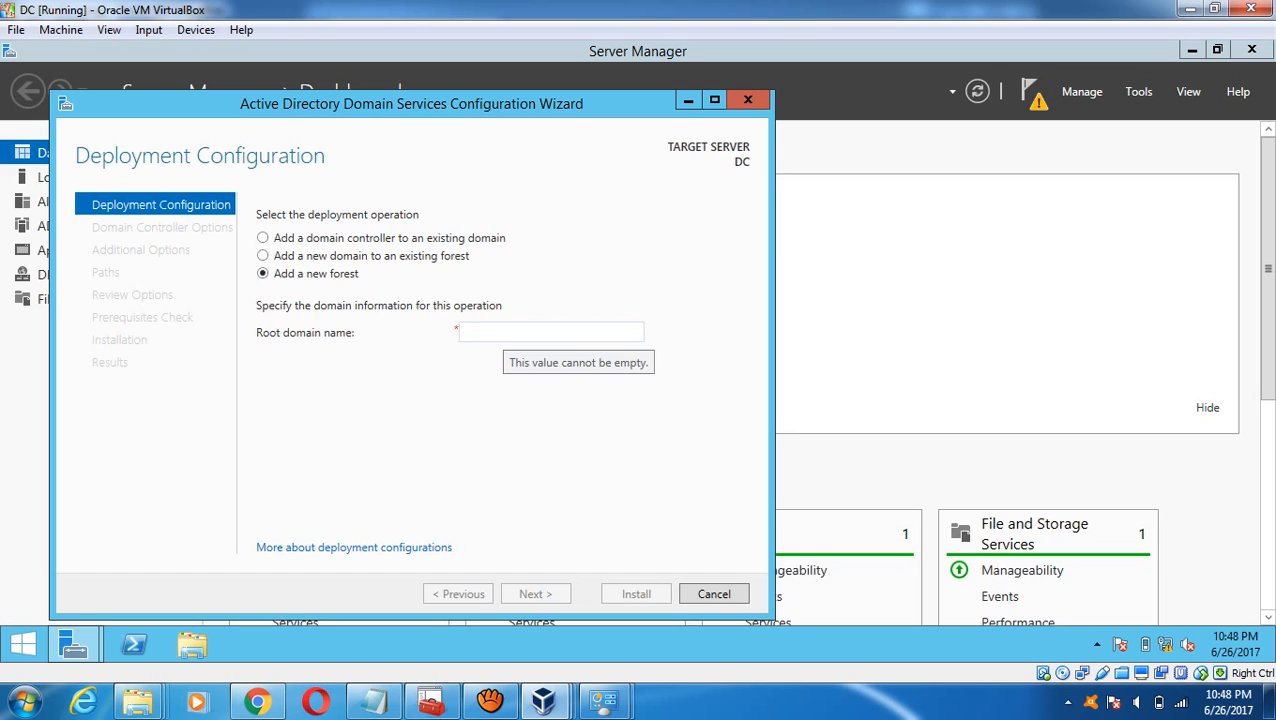
left_click(503, 332)
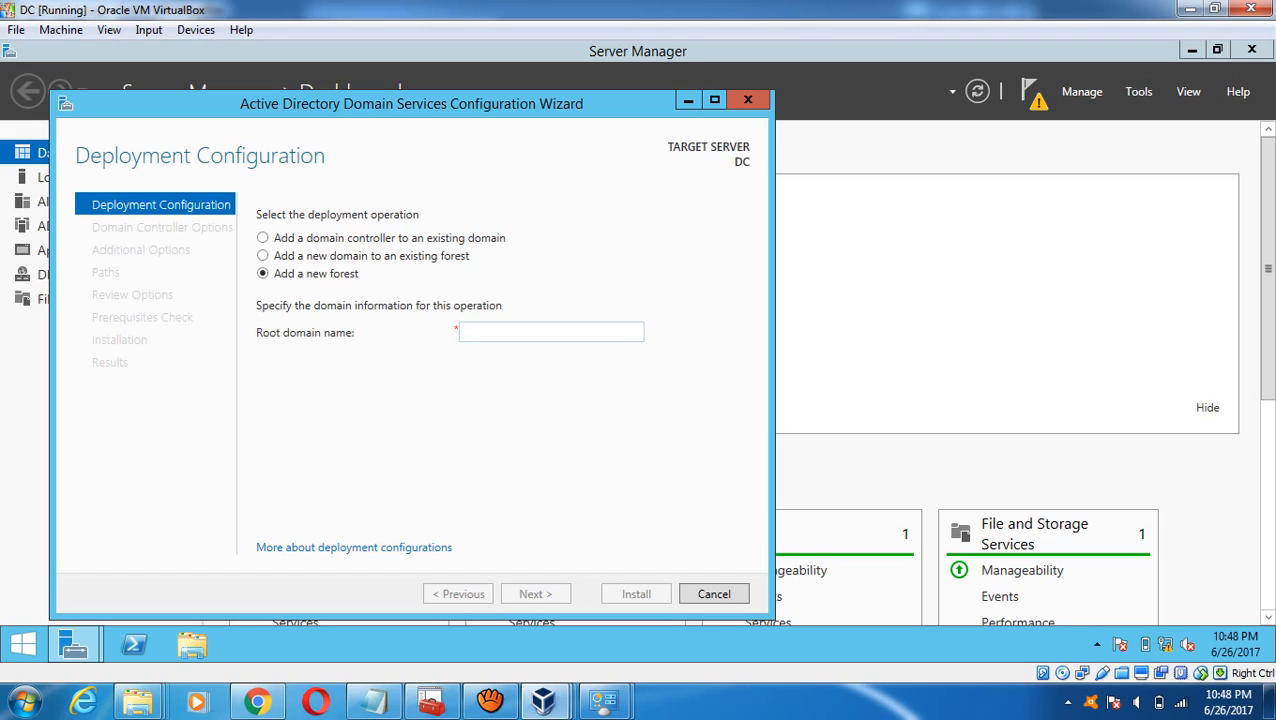
type("DBAi")
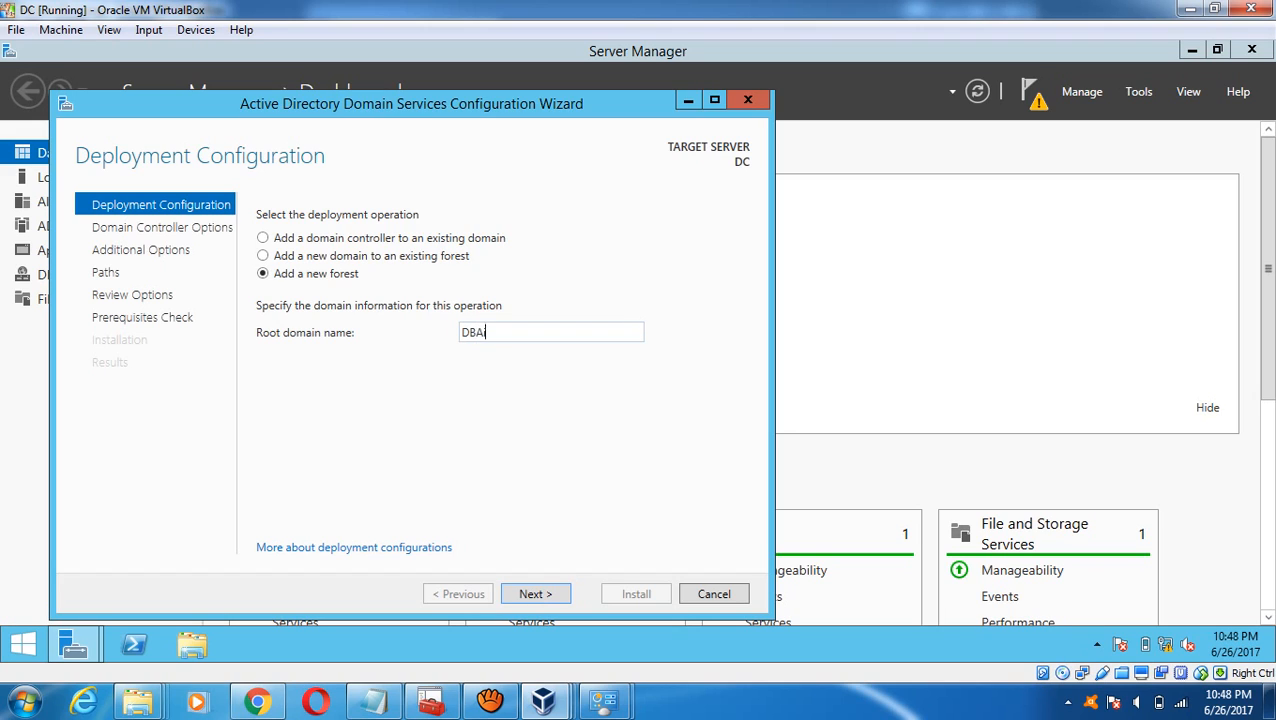
type("n60Days.")
type("oca")
key("BackSpace")
key("BackSpace")
key("BackSpace")
type("local")
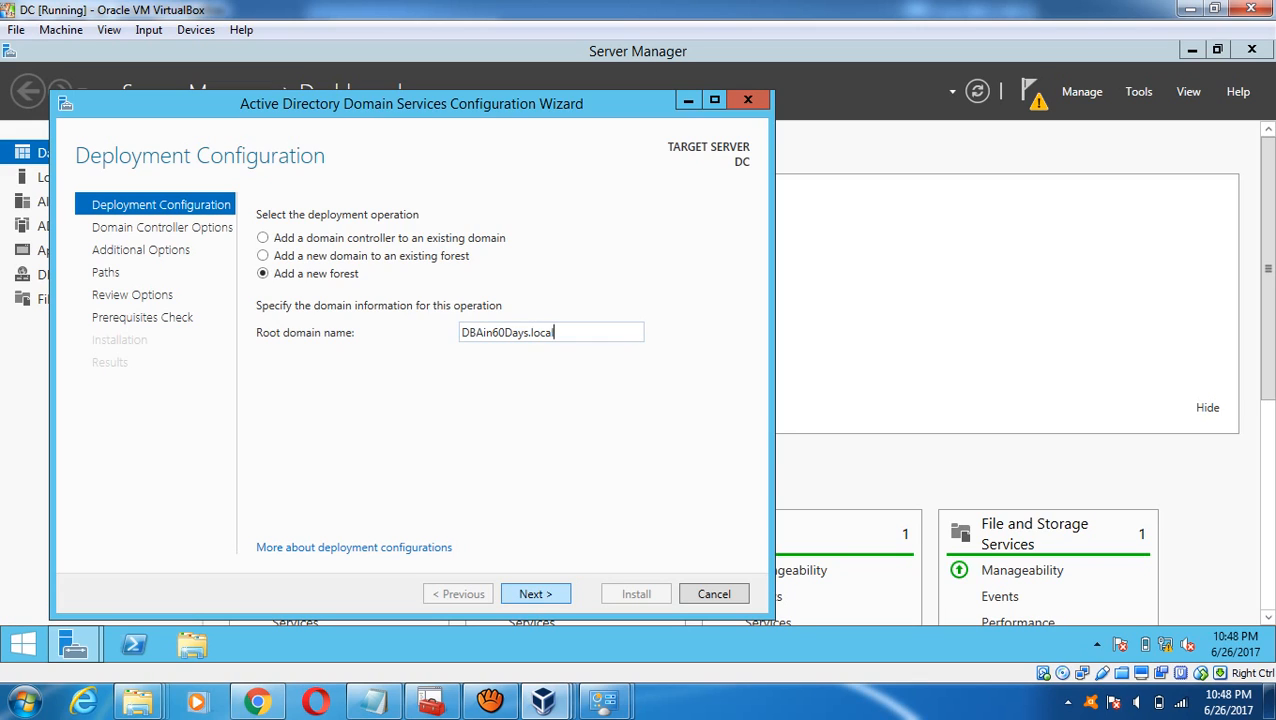
key("Return")
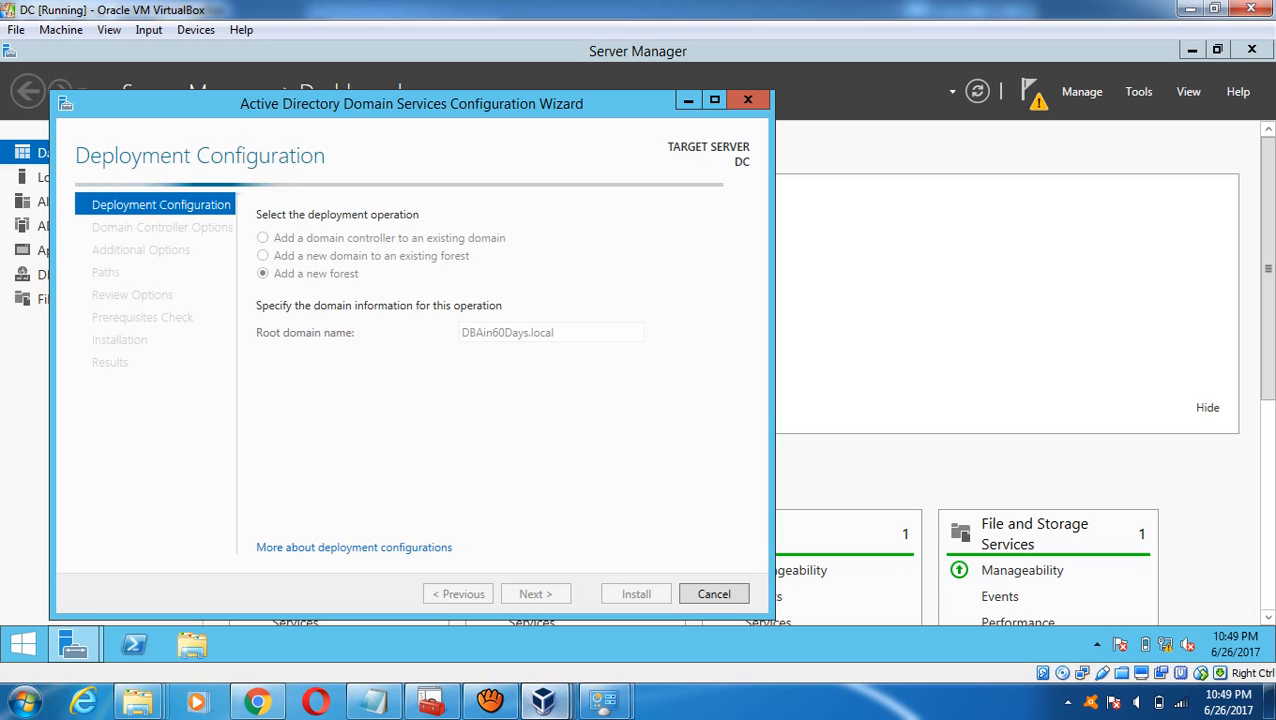
mouse_move(543, 700)
mouse_move(431, 701)
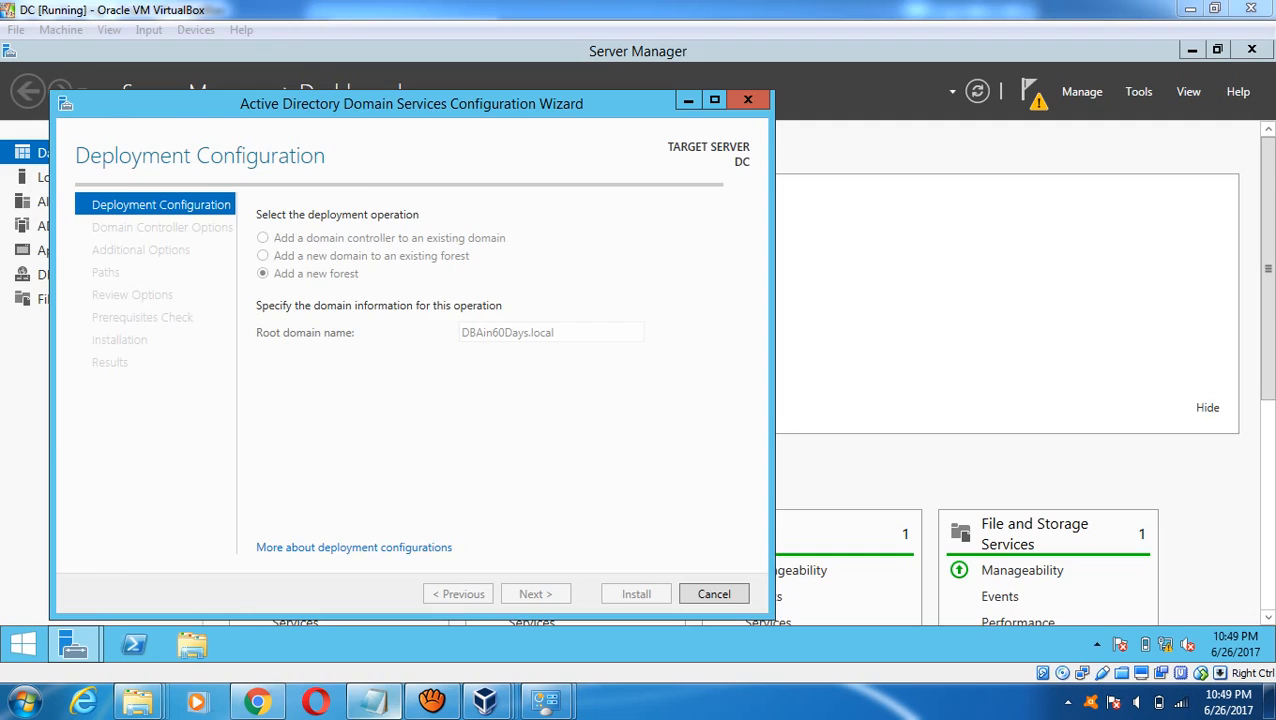
- Move the domain controller item onto its own aligned line in the Clustering Settings checklist
left_click(373, 700)
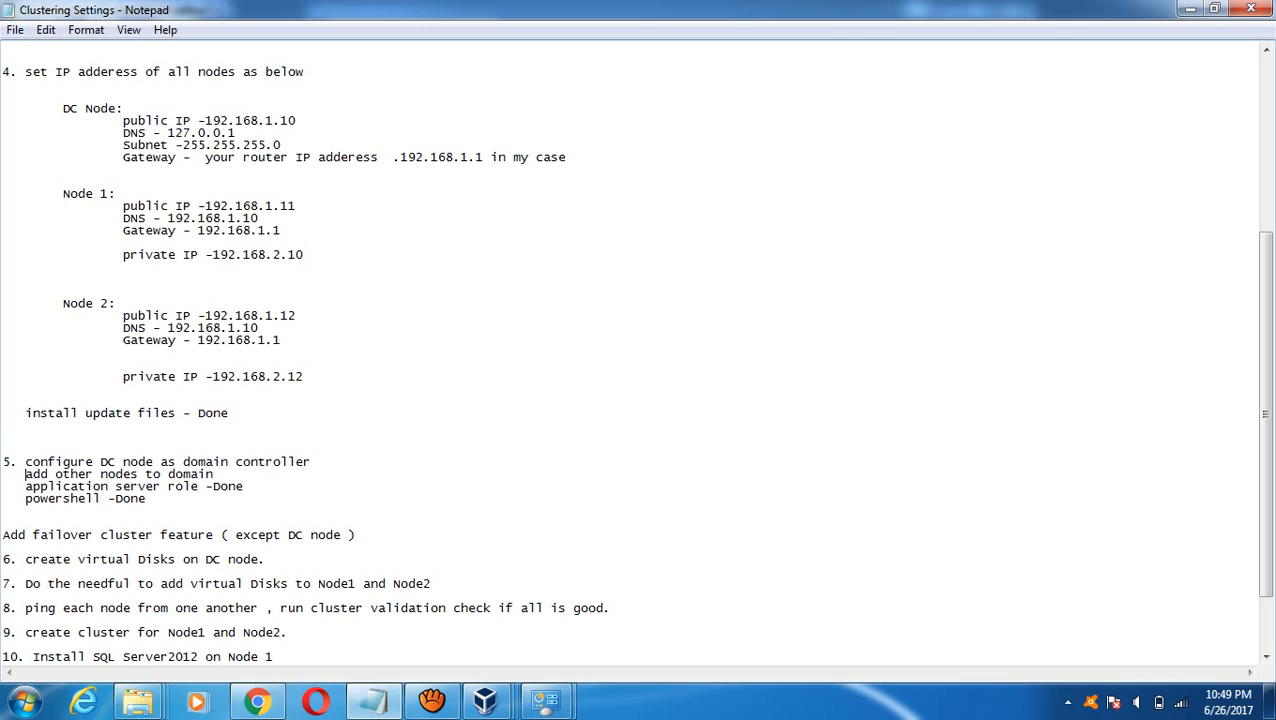
key("Up")
key("Return")
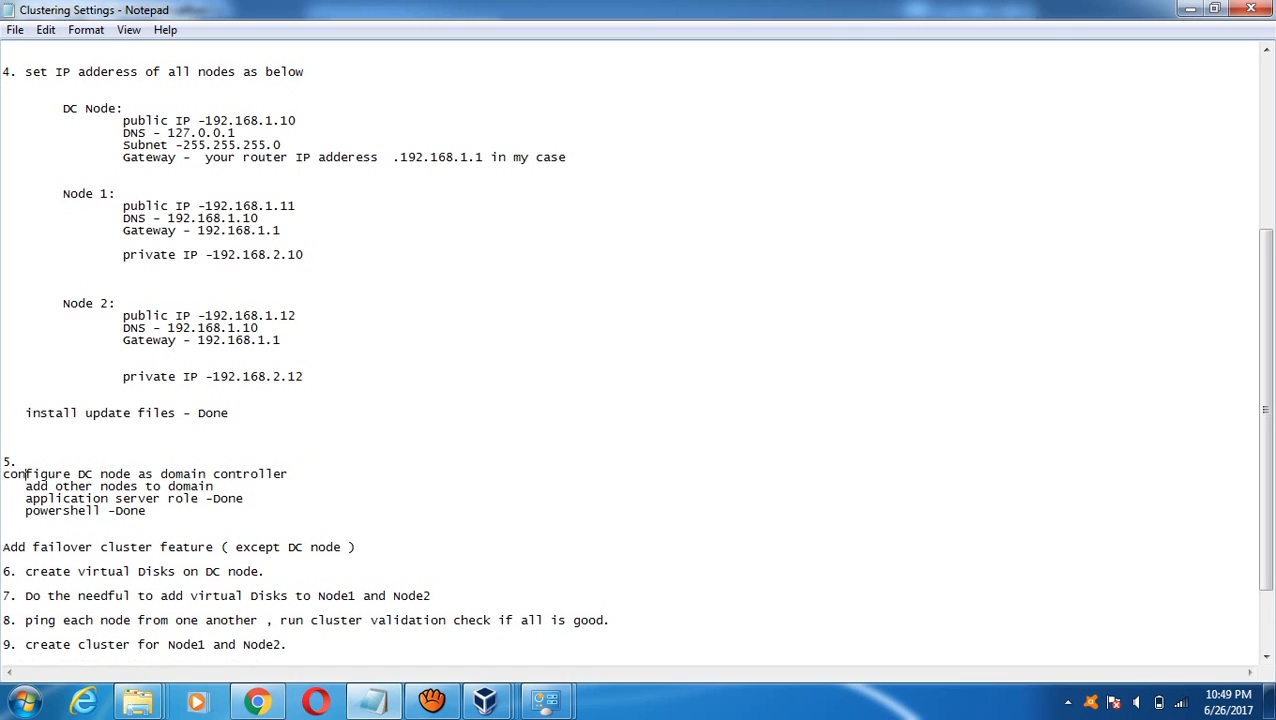
key("Tab")
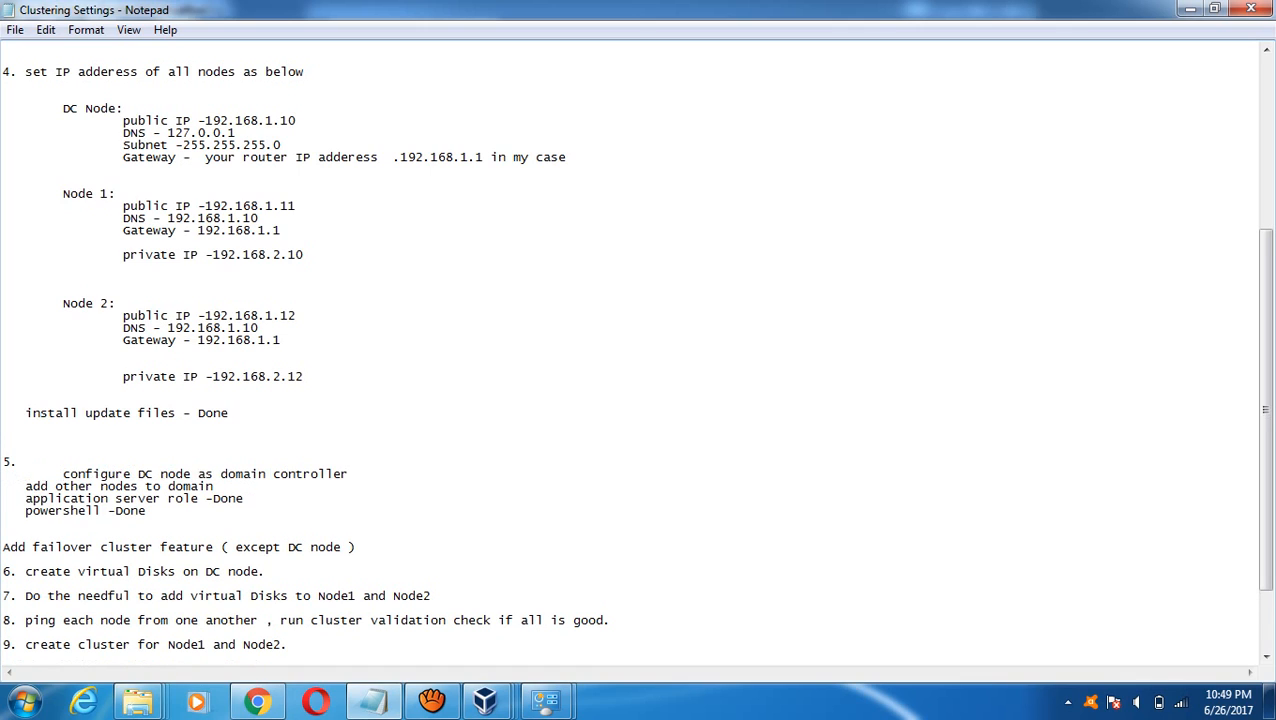
key("BackSpace")
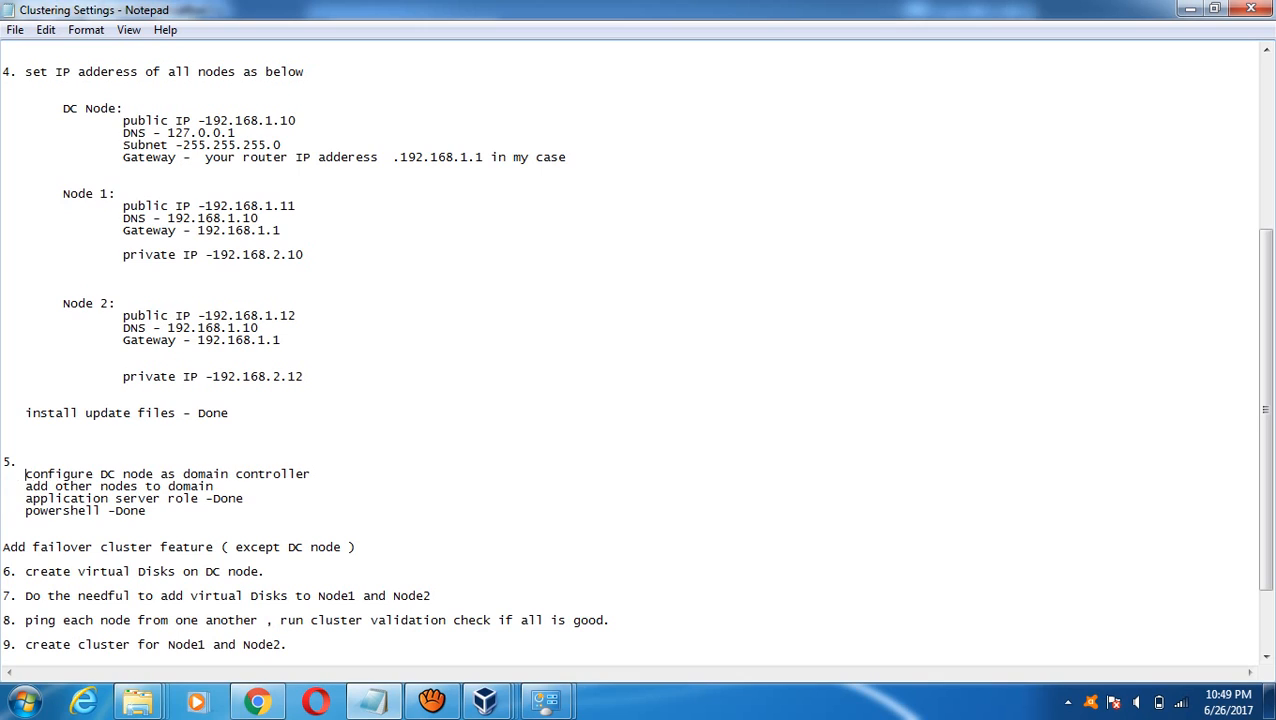
- Write step 5 as 'Add DNS server and other AD roles to DC node - Done'
key("Up")
type("Add DNS server and other A")
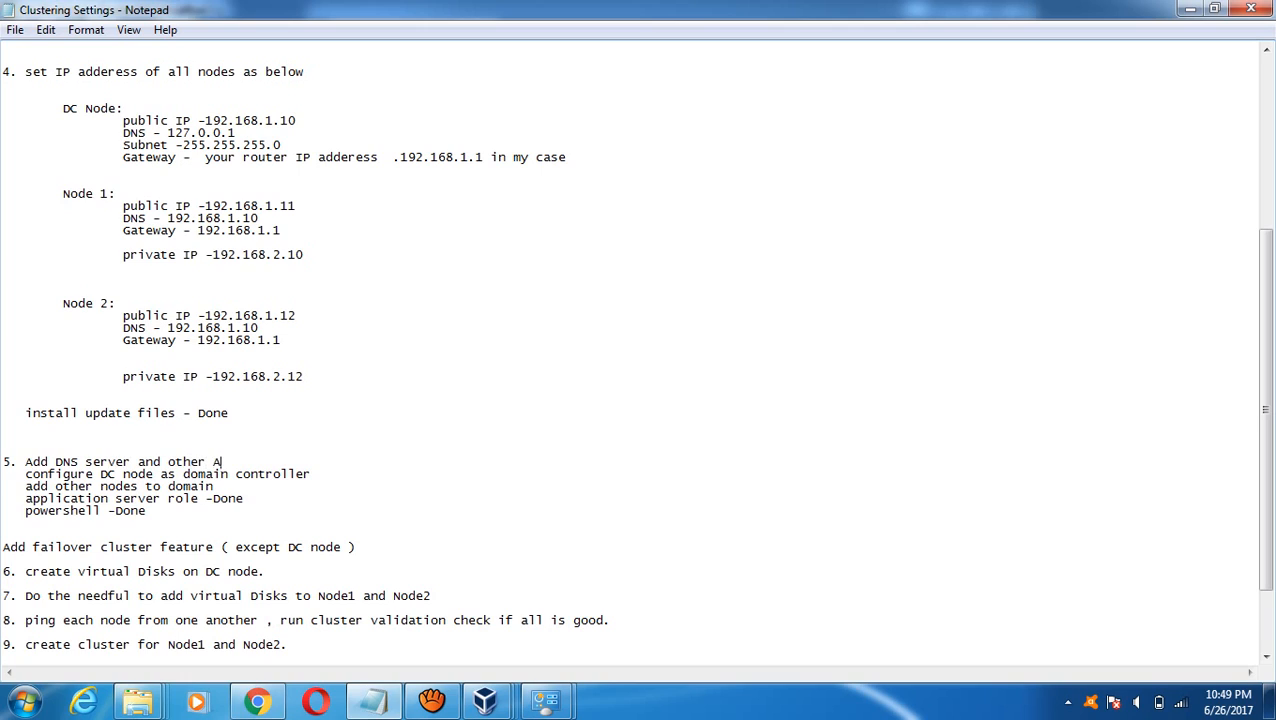
type("D fea")
key("BackSpace")
key("BackSpace")
key("BackSpace")
type("roles to DC node")
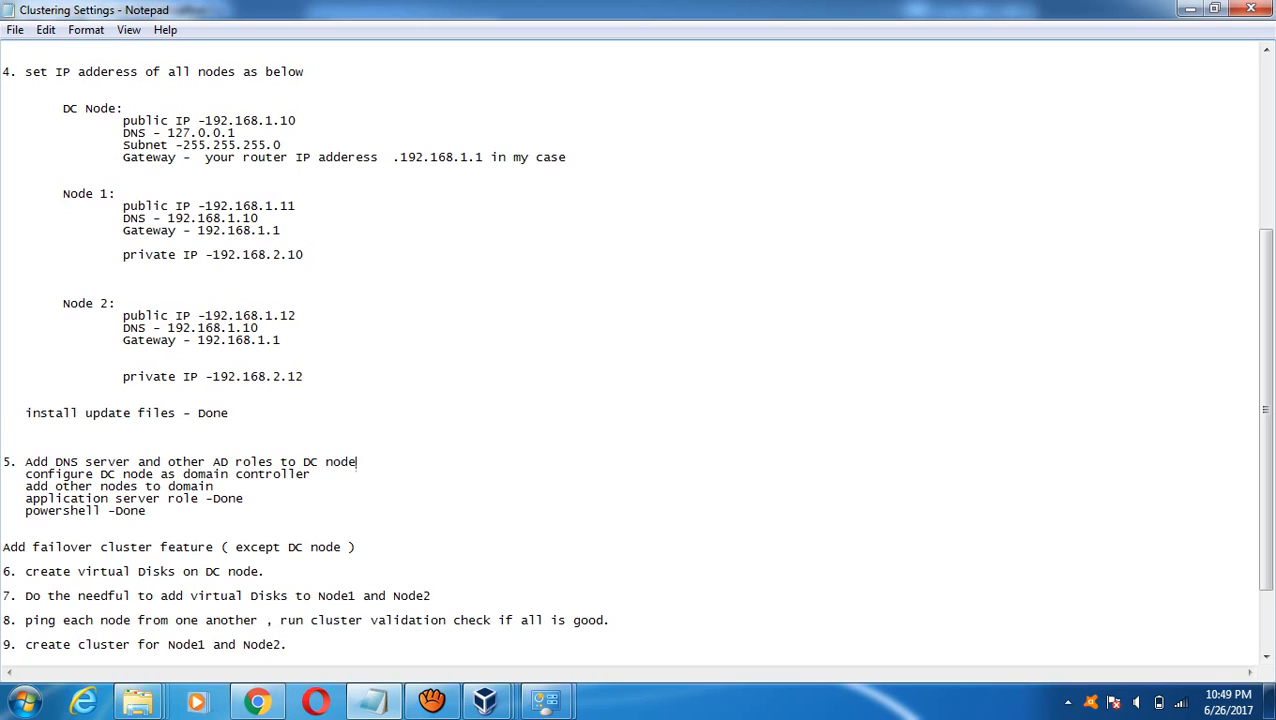
type(" - Done")
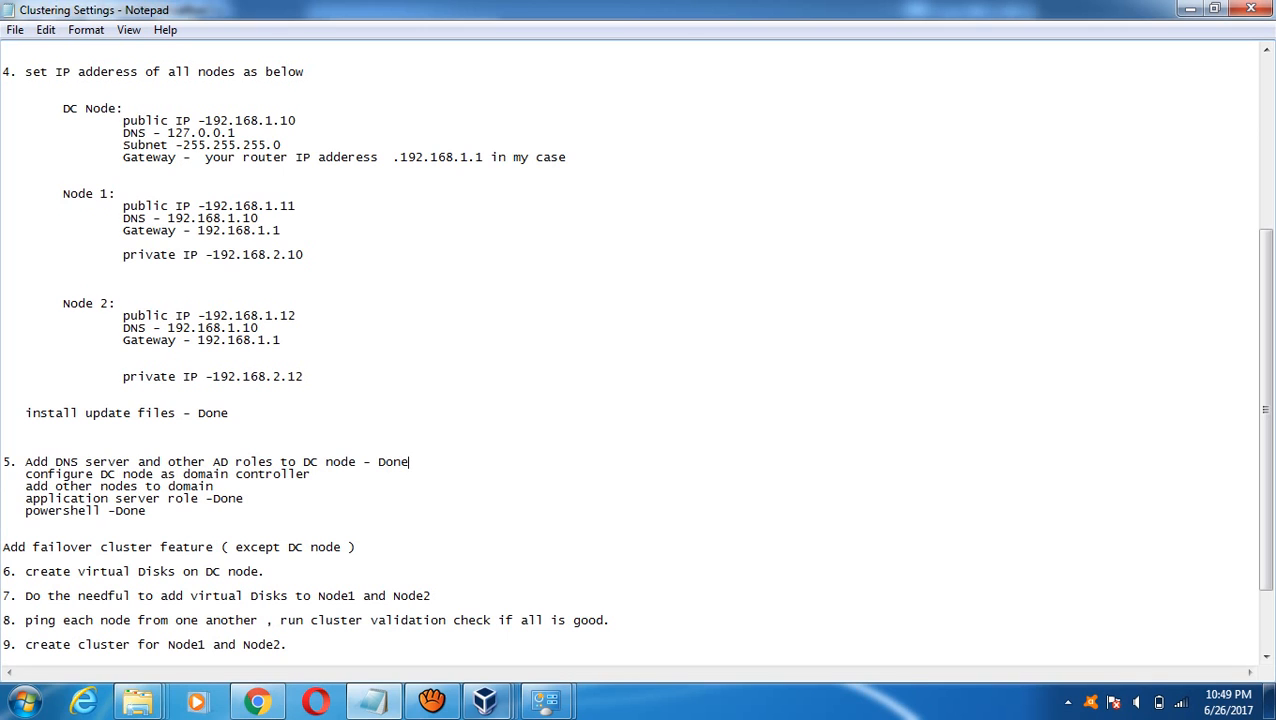
- Enter and confirm the DSRM restore-mode password in the DC's wizard and continue
mouse_move(485, 700)
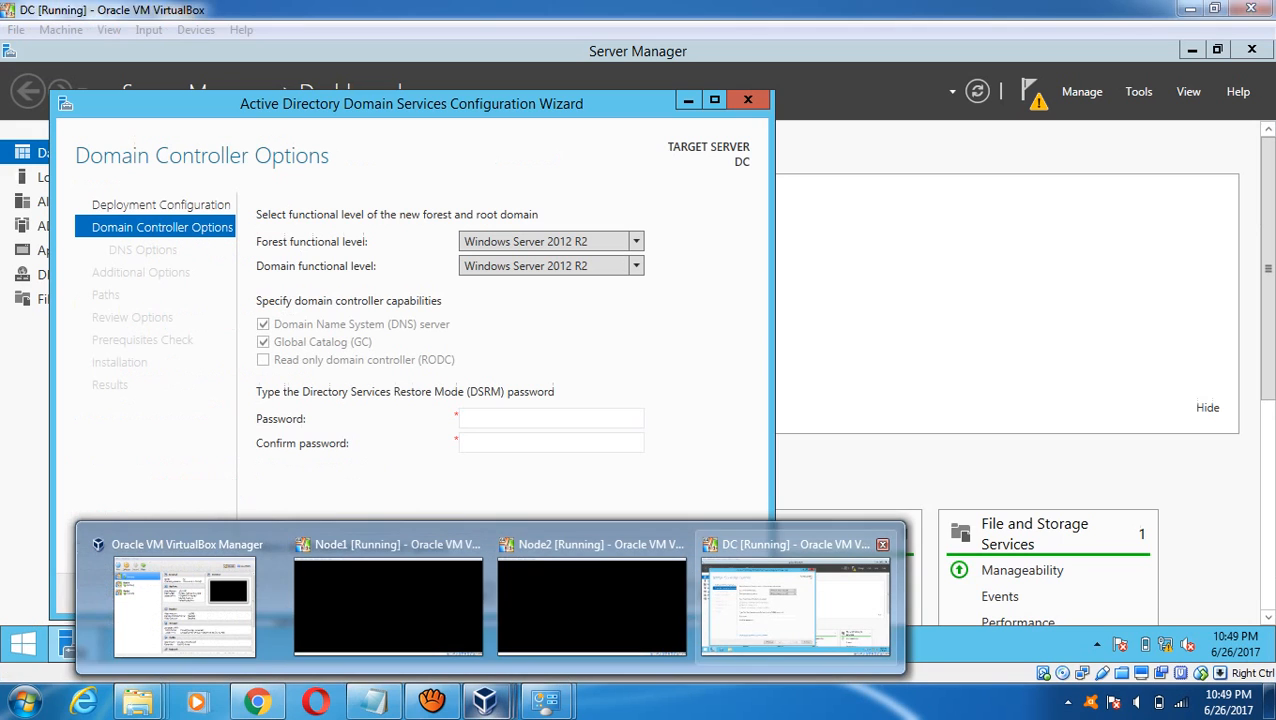
left_click(780, 605)
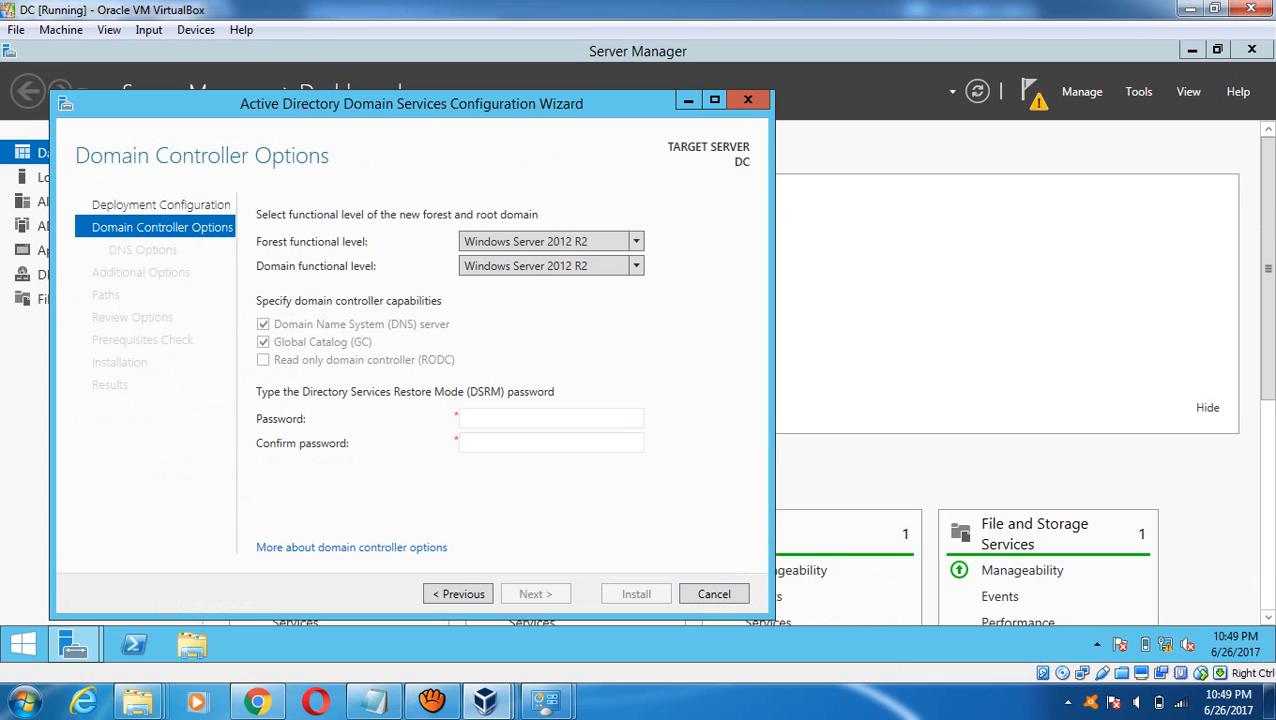
left_click(520, 419)
type("Password1")
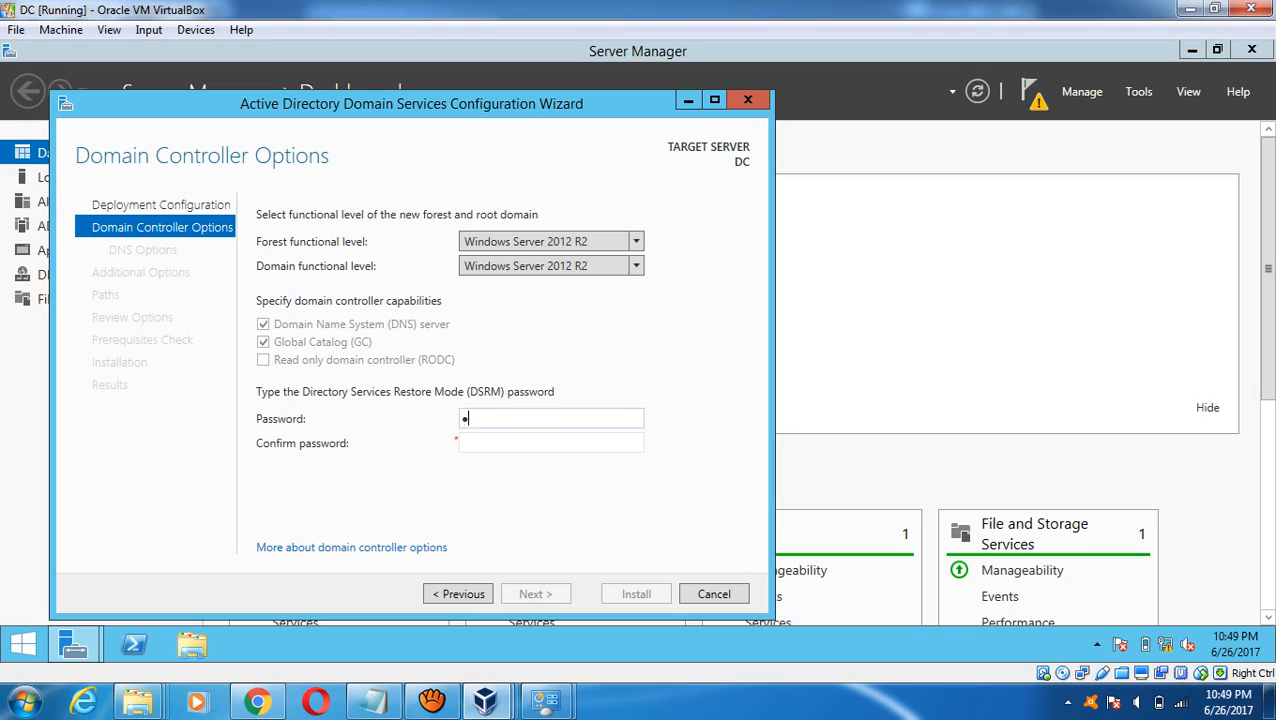
type("!")
key("Tab")
type("Password")
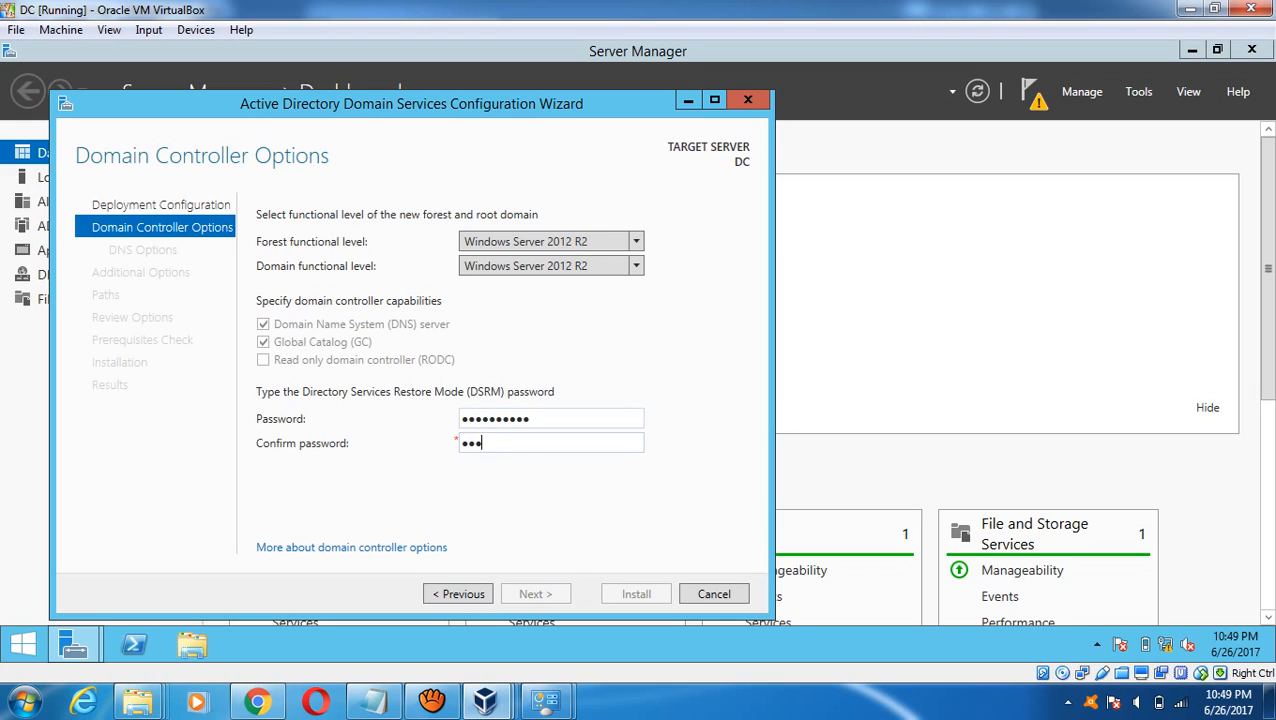
type("1!")
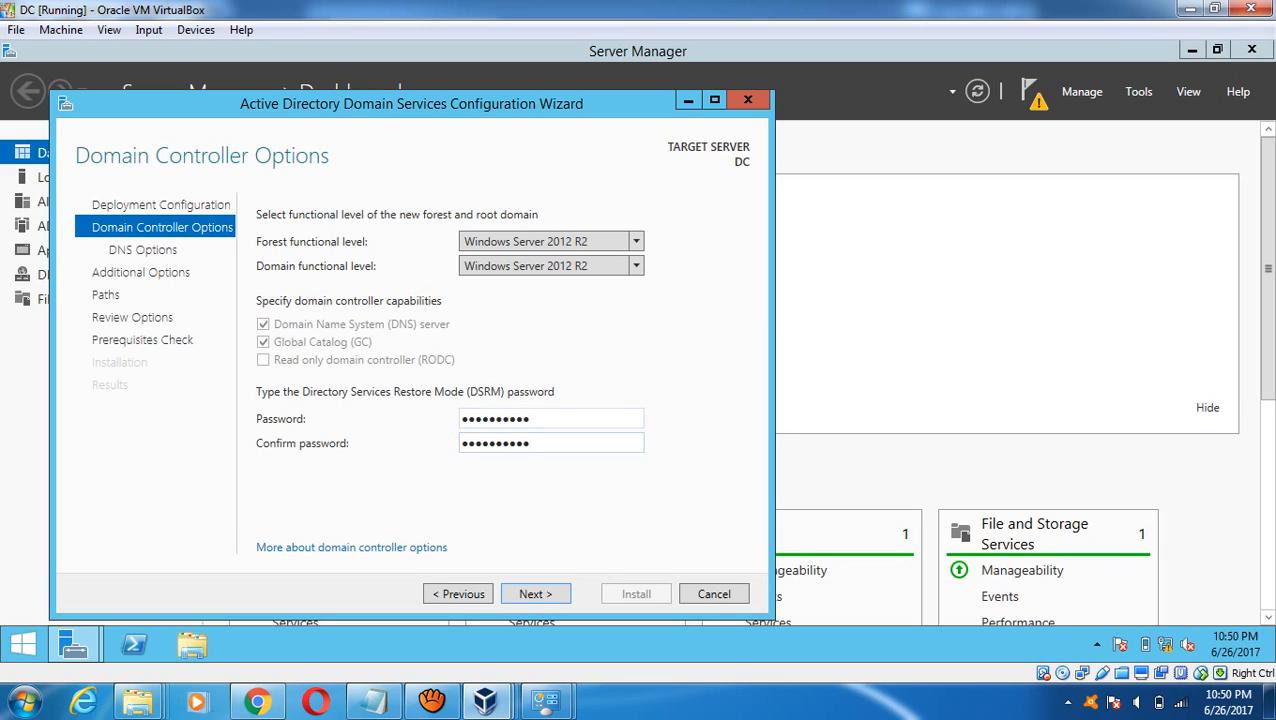
key("Return")
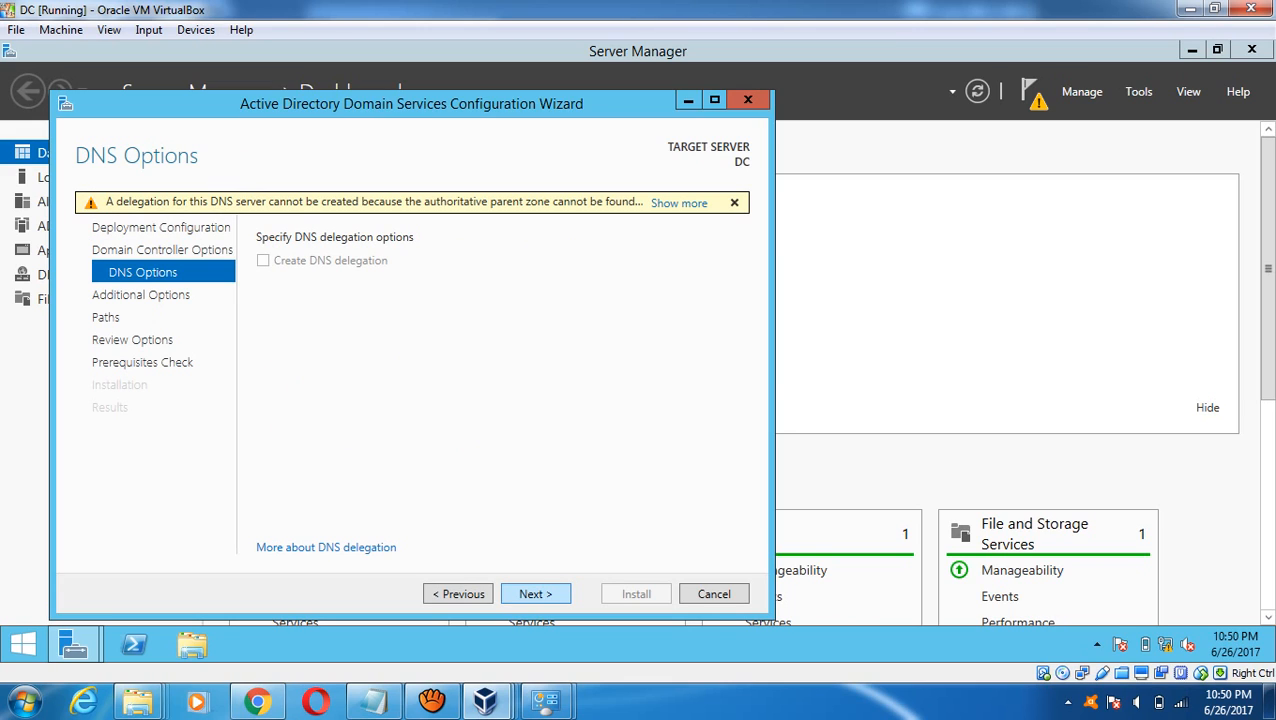
- Accept the DNS options, NetBIOS name DBAIN60DAYS and default paths, then run the prerequisite checks
key("Return")
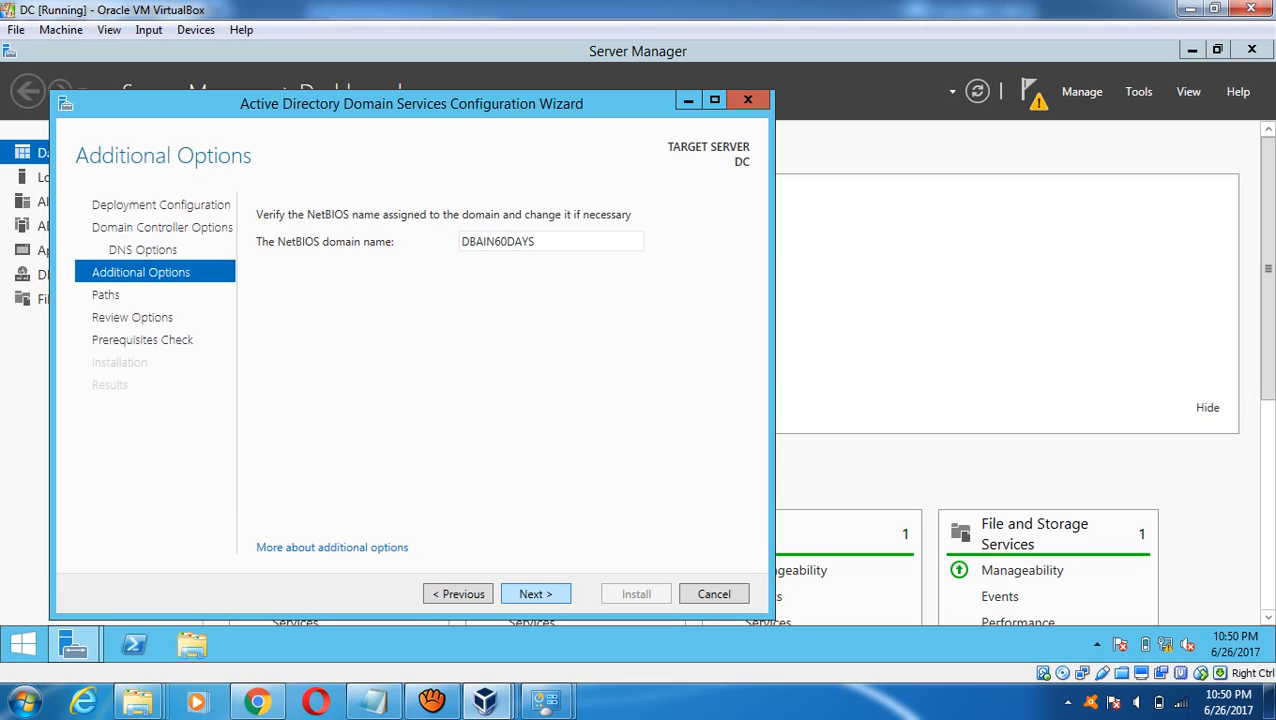
left_click(535, 594)
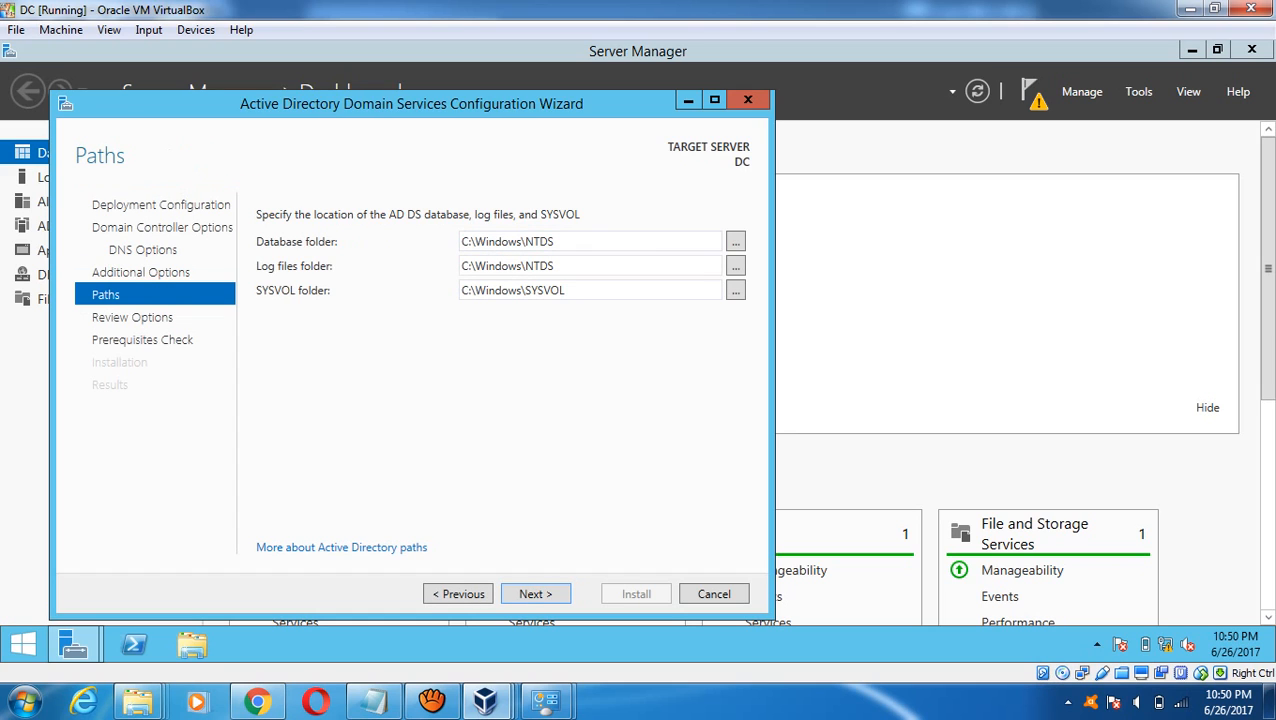
left_click(535, 594)
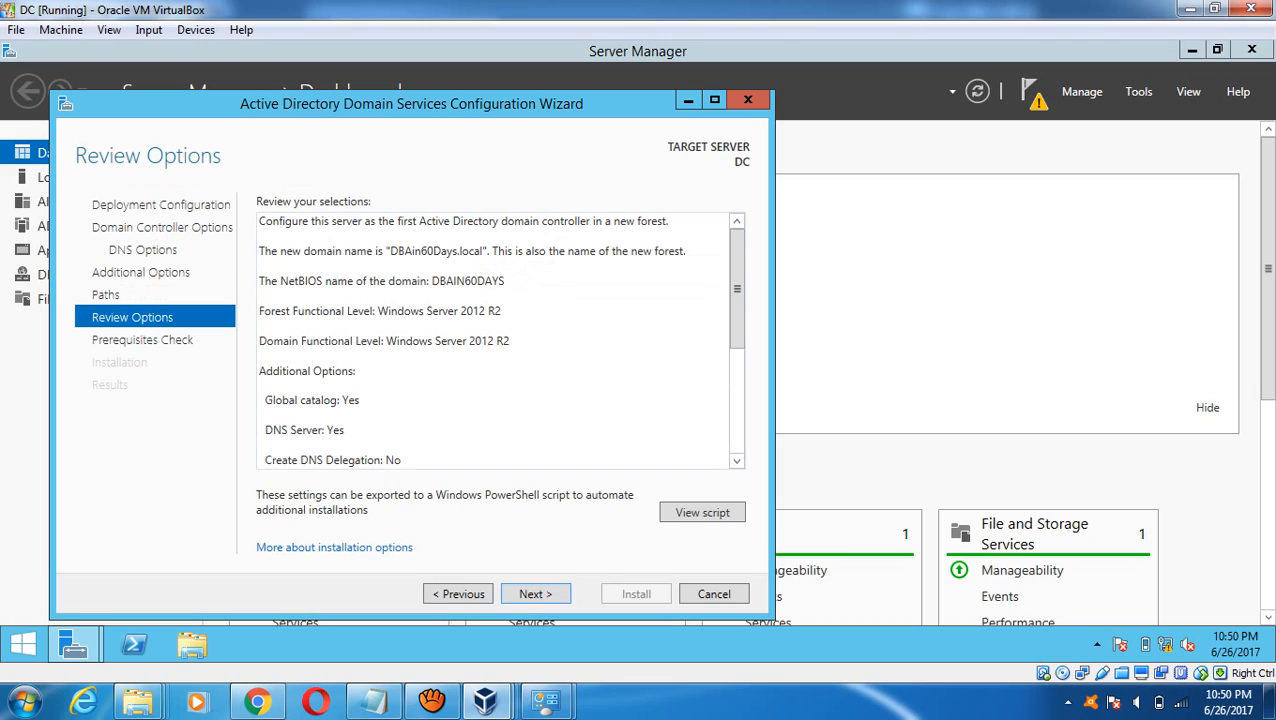
left_click(535, 594)
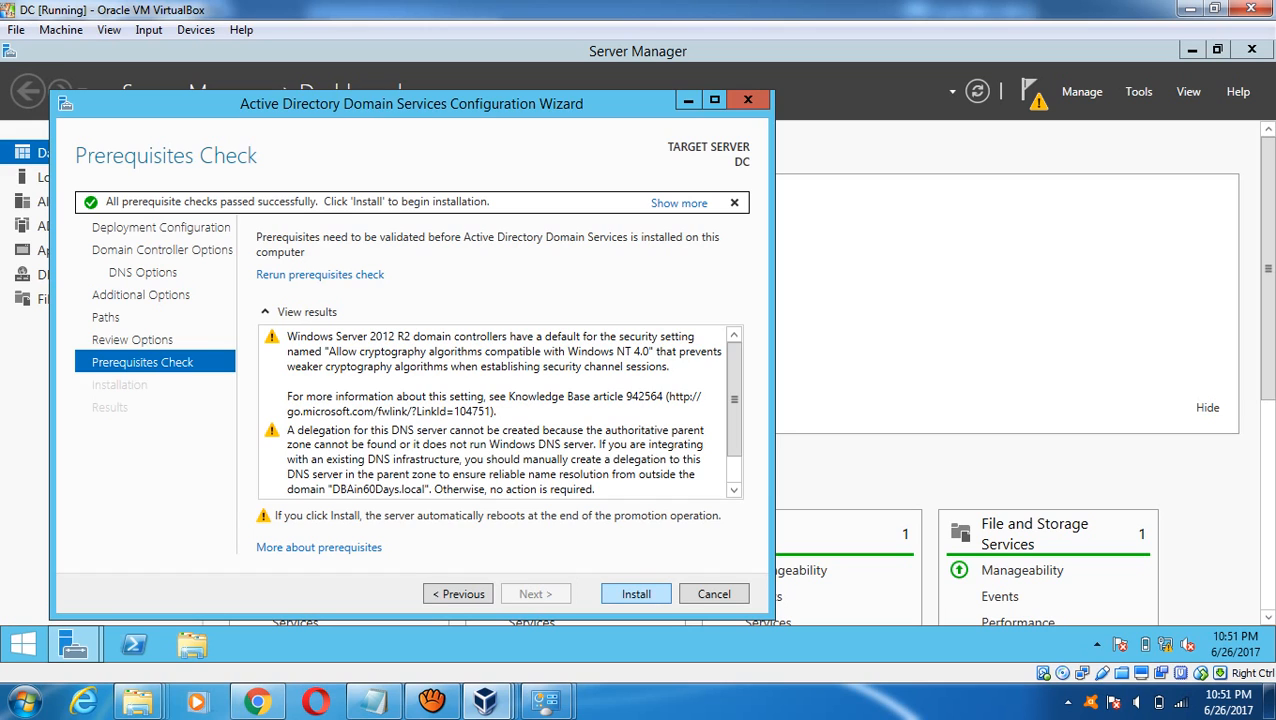
- Start the AD DS installation on the DC and let the VM restart
left_click(636, 594)
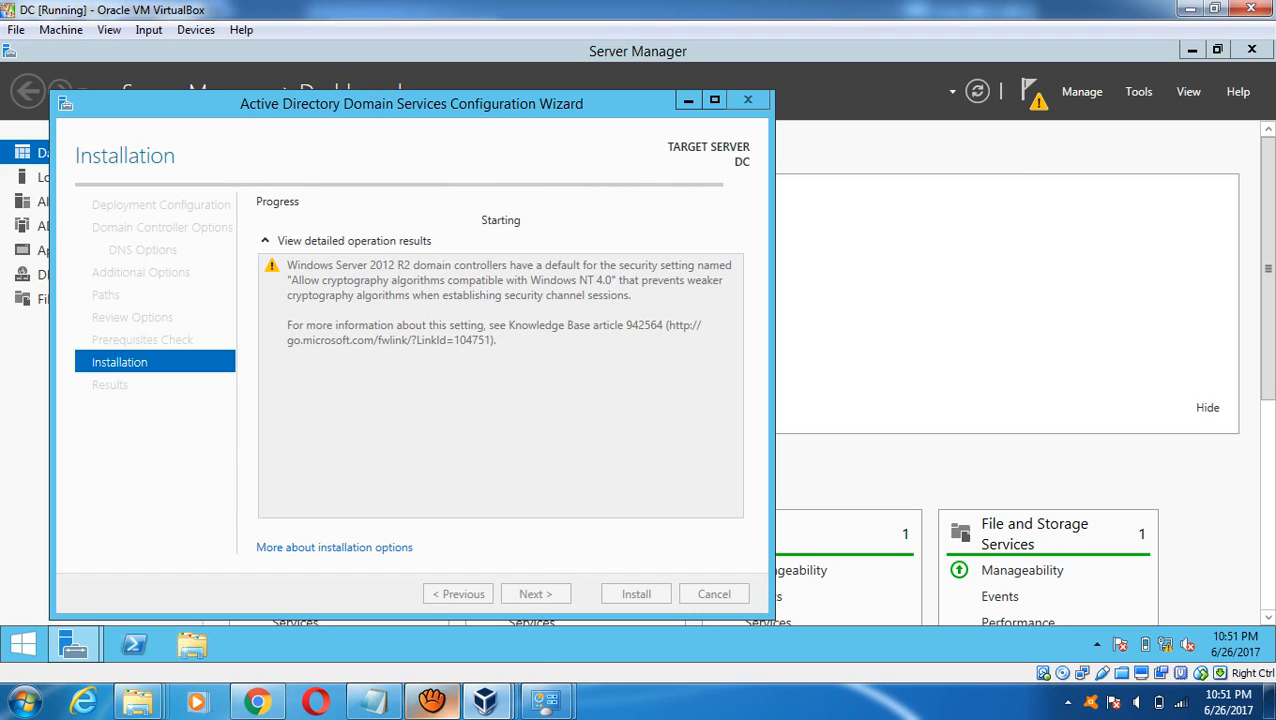
left_click(432, 700)
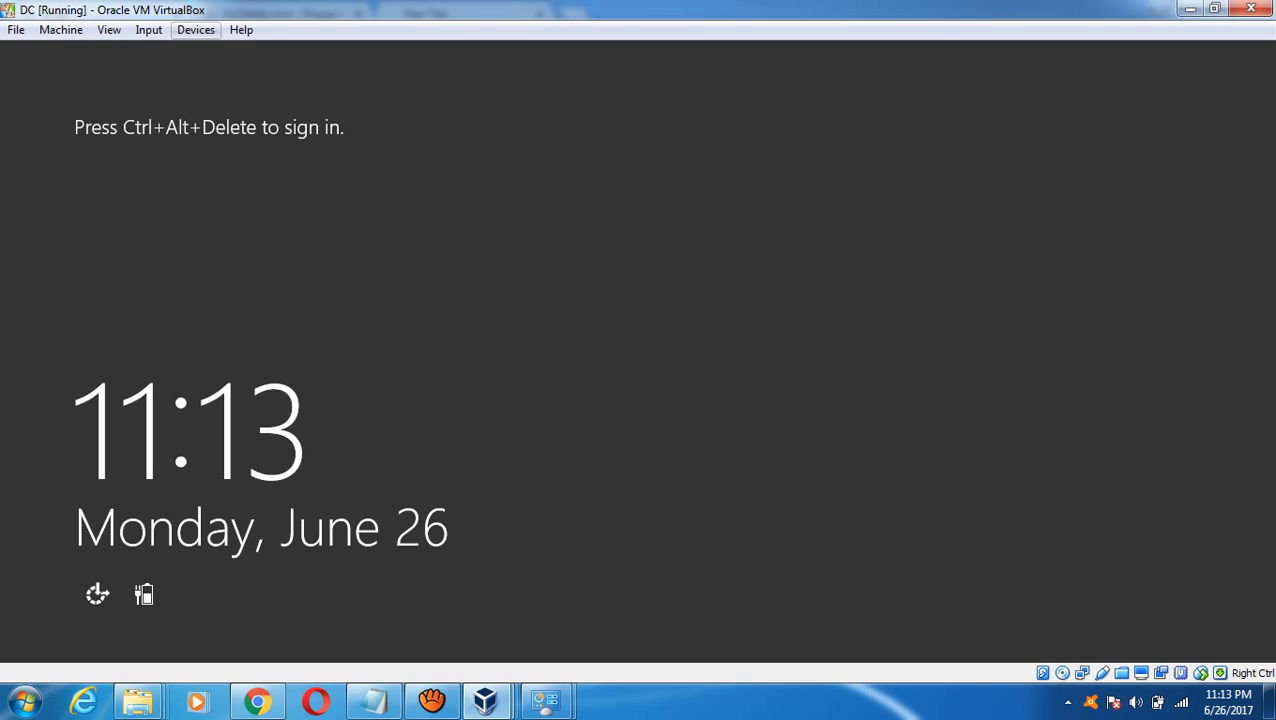
- Send Ctrl-Alt-Del to the DC VM and sign in with the domain administrator password
left_click(196, 29)
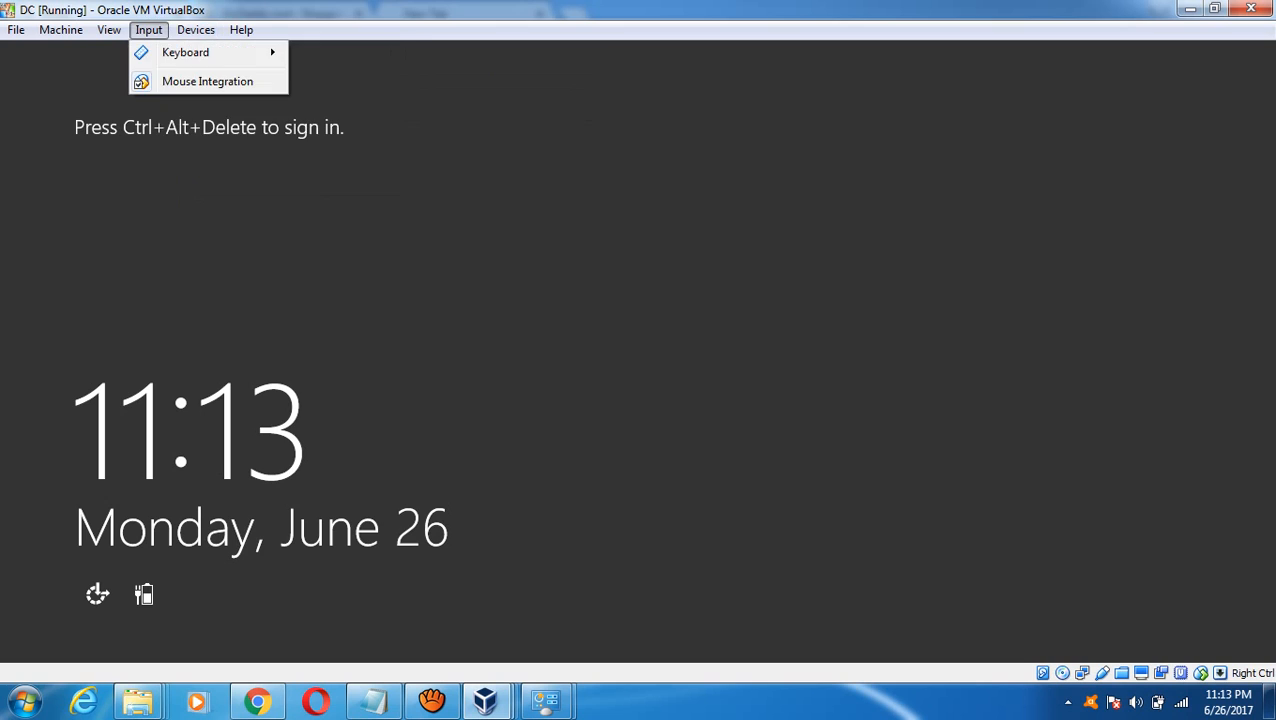
mouse_move(196, 30)
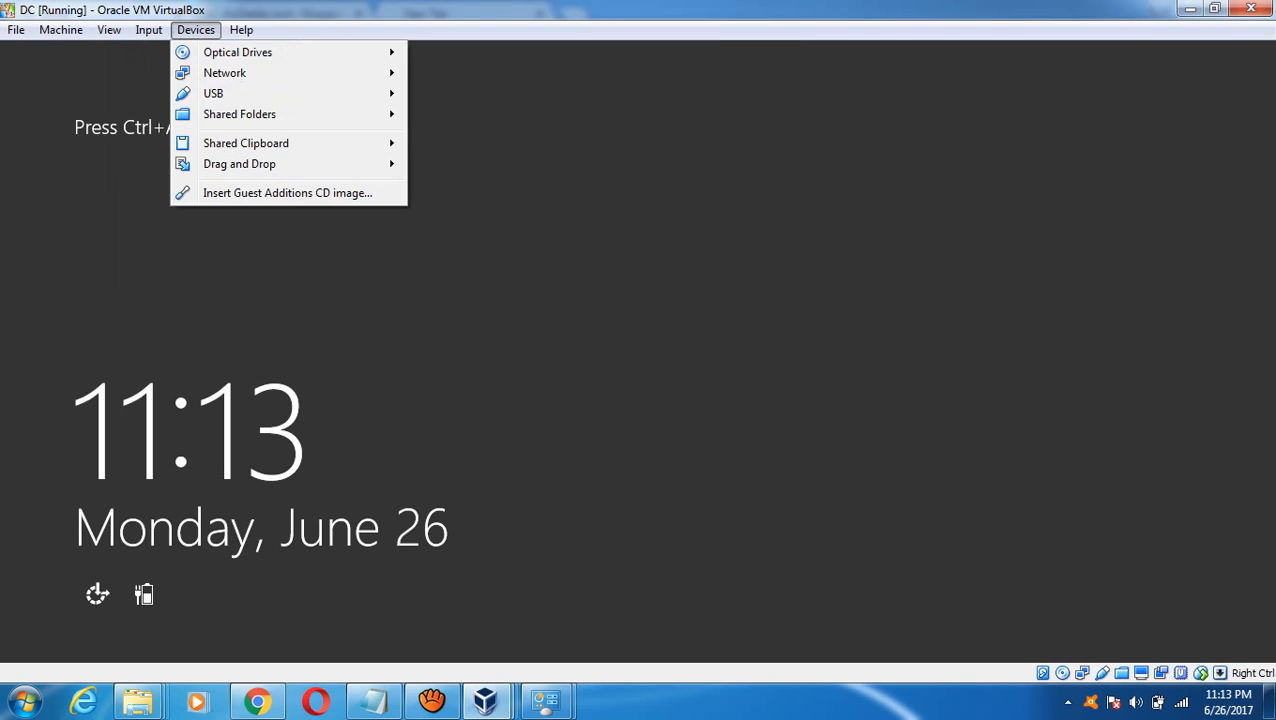
mouse_move(148, 30)
mouse_move(186, 52)
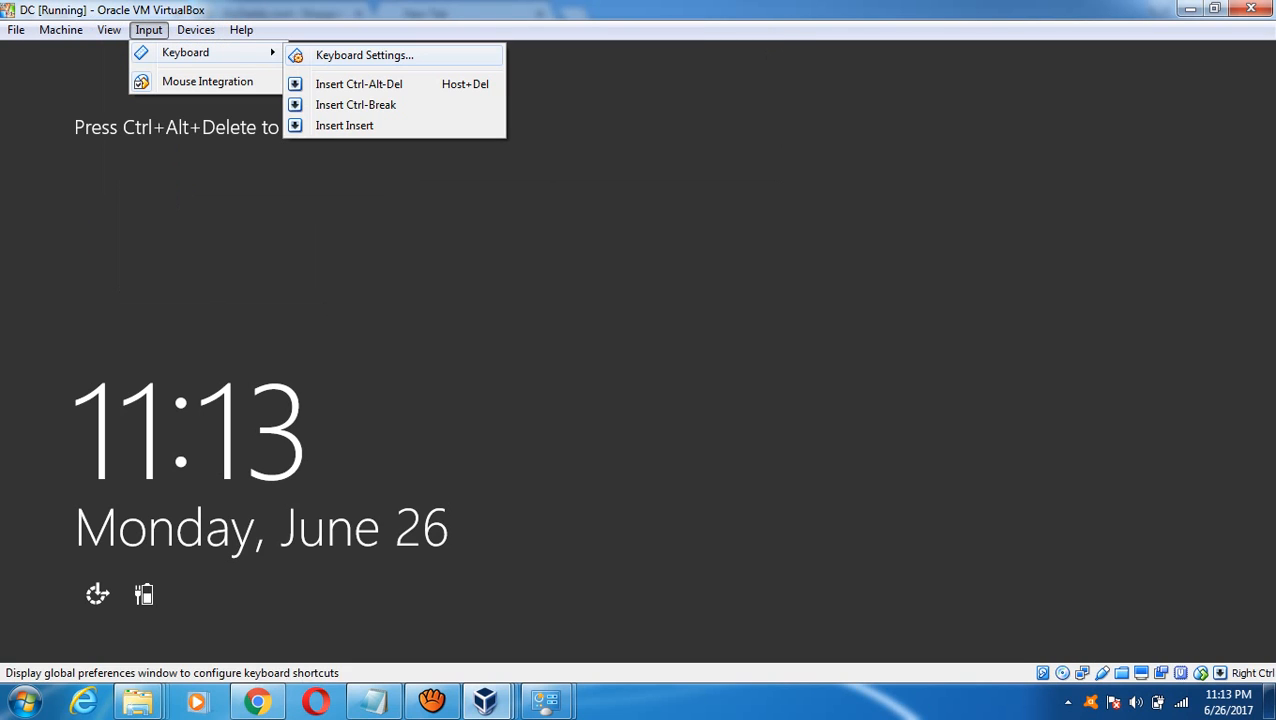
left_click(358, 84)
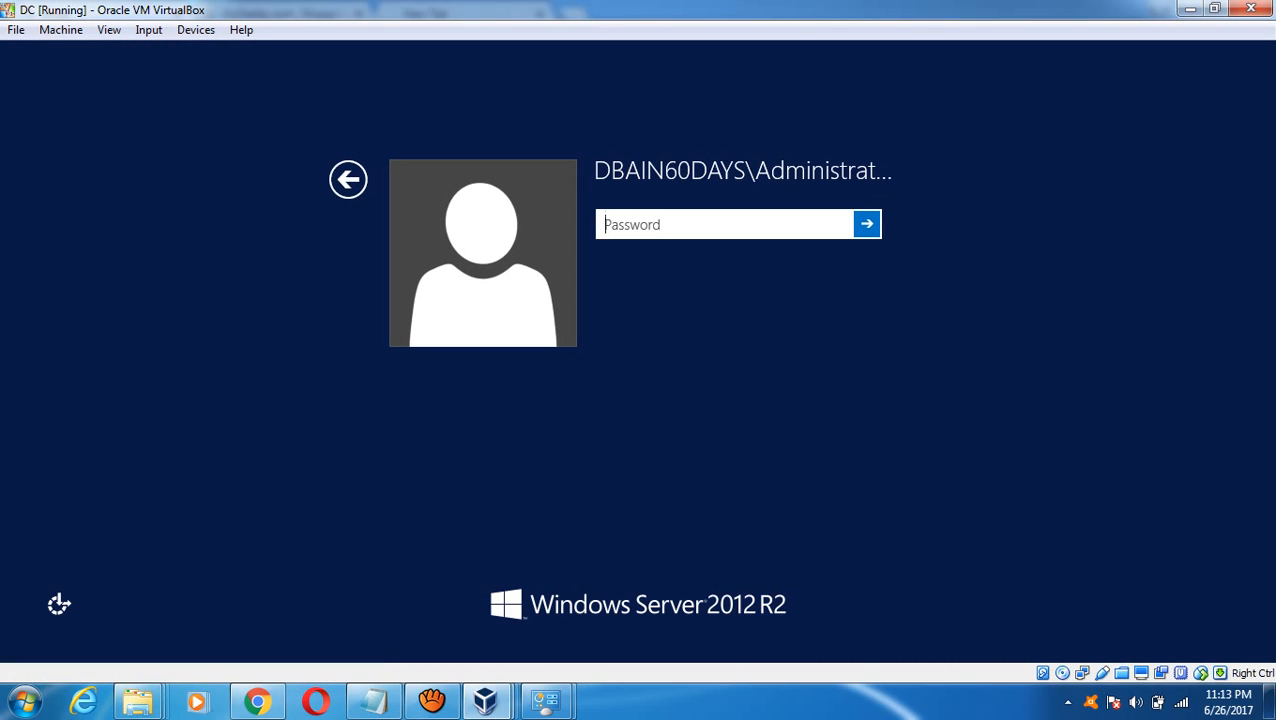
type("•••••••••")
key("Return")
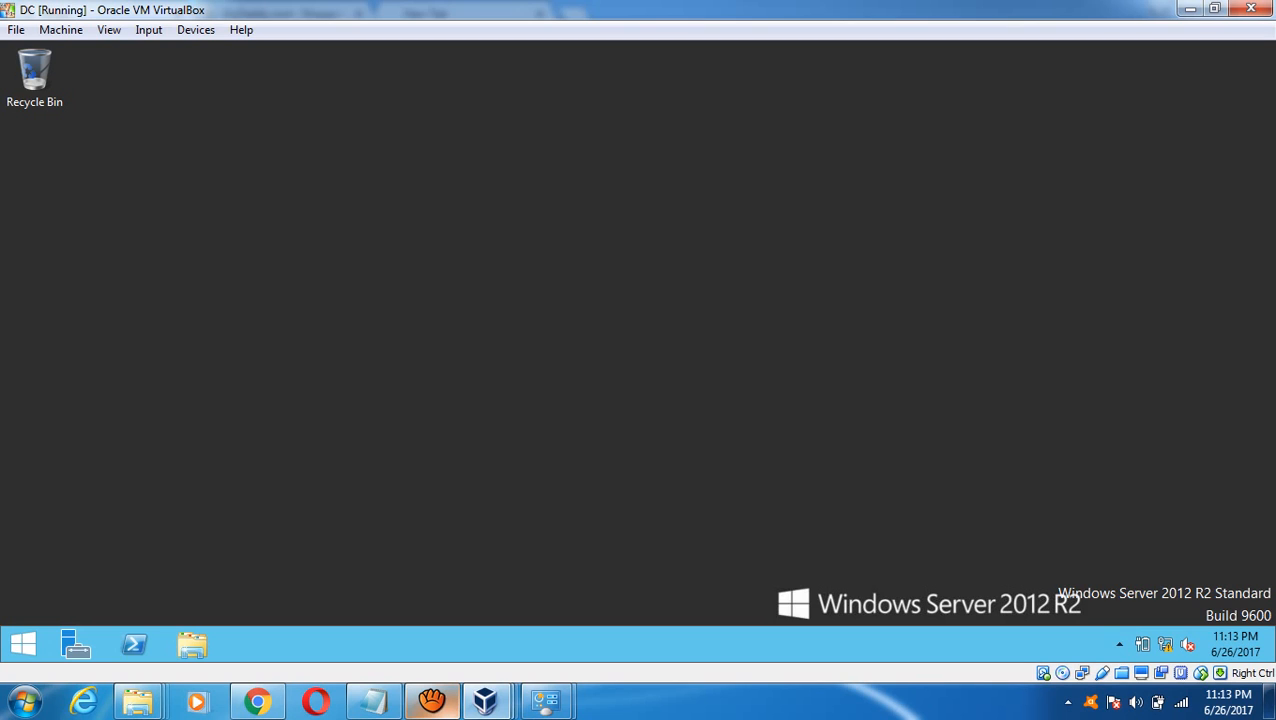
- Set aside aTube Catcher and launch DNS Manager from the DC's Server Manager Tools menu
mouse_move(485, 702)
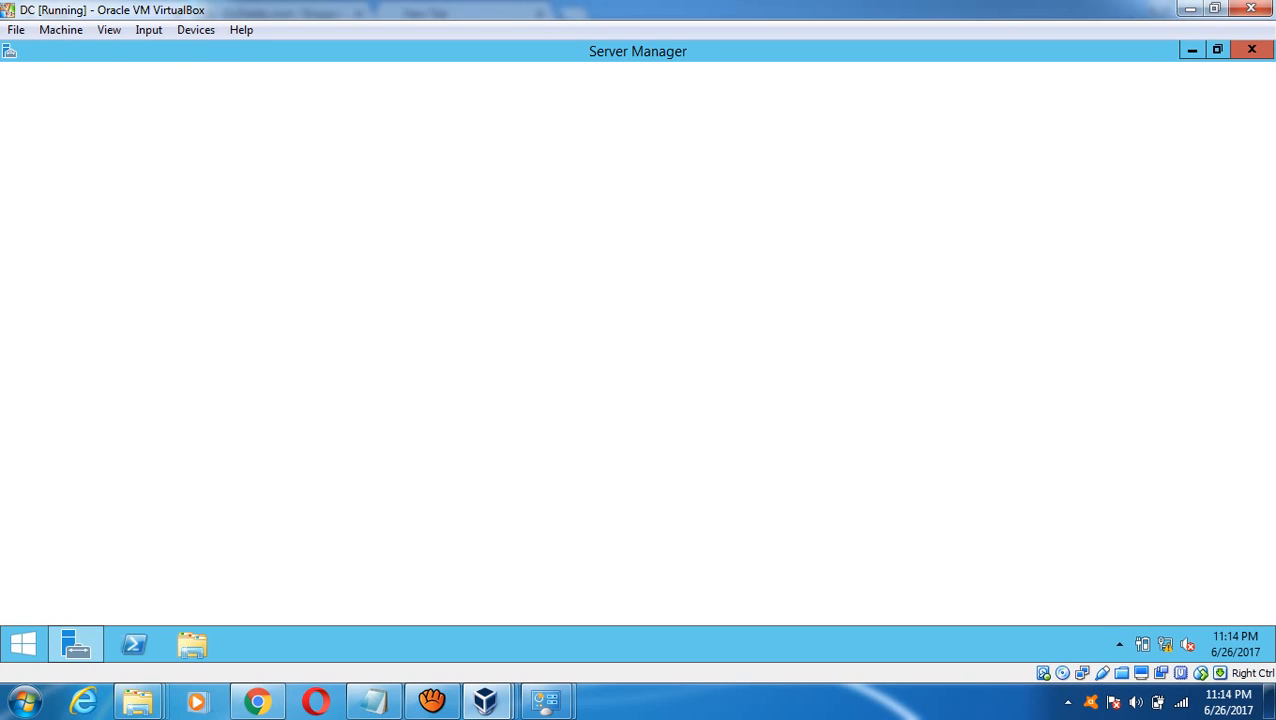
mouse_move(432, 700)
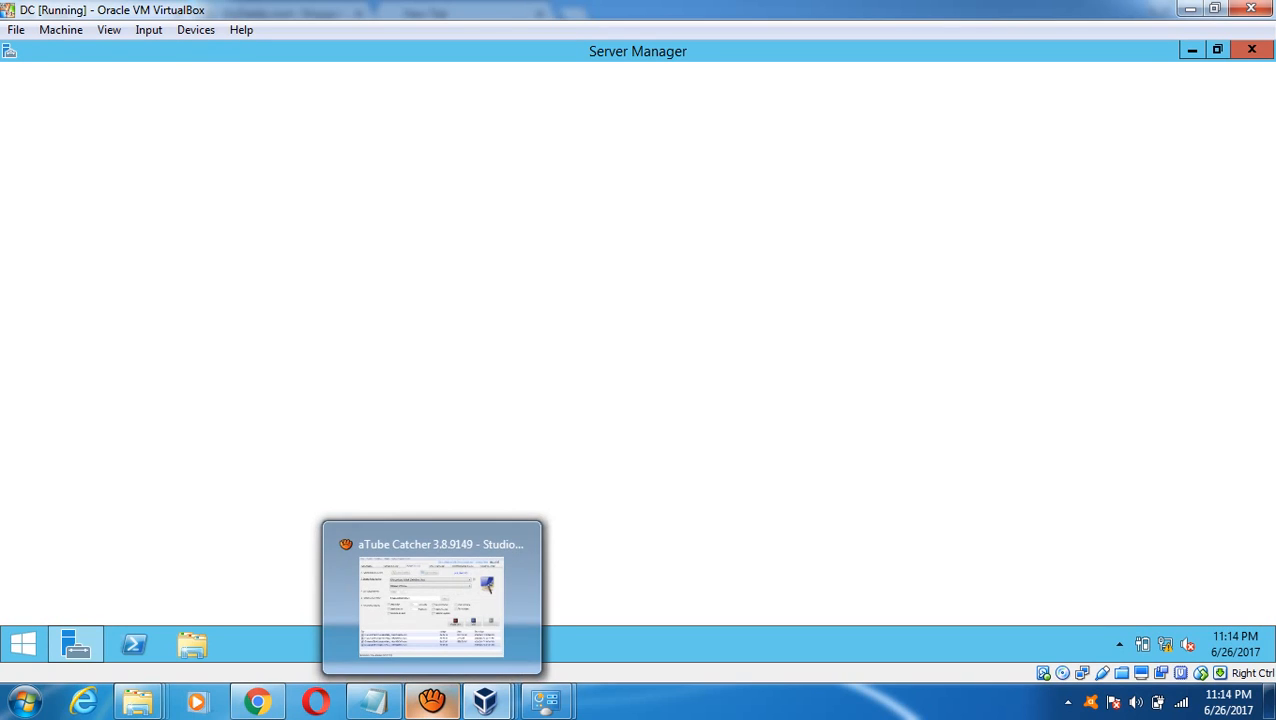
left_click(431, 600)
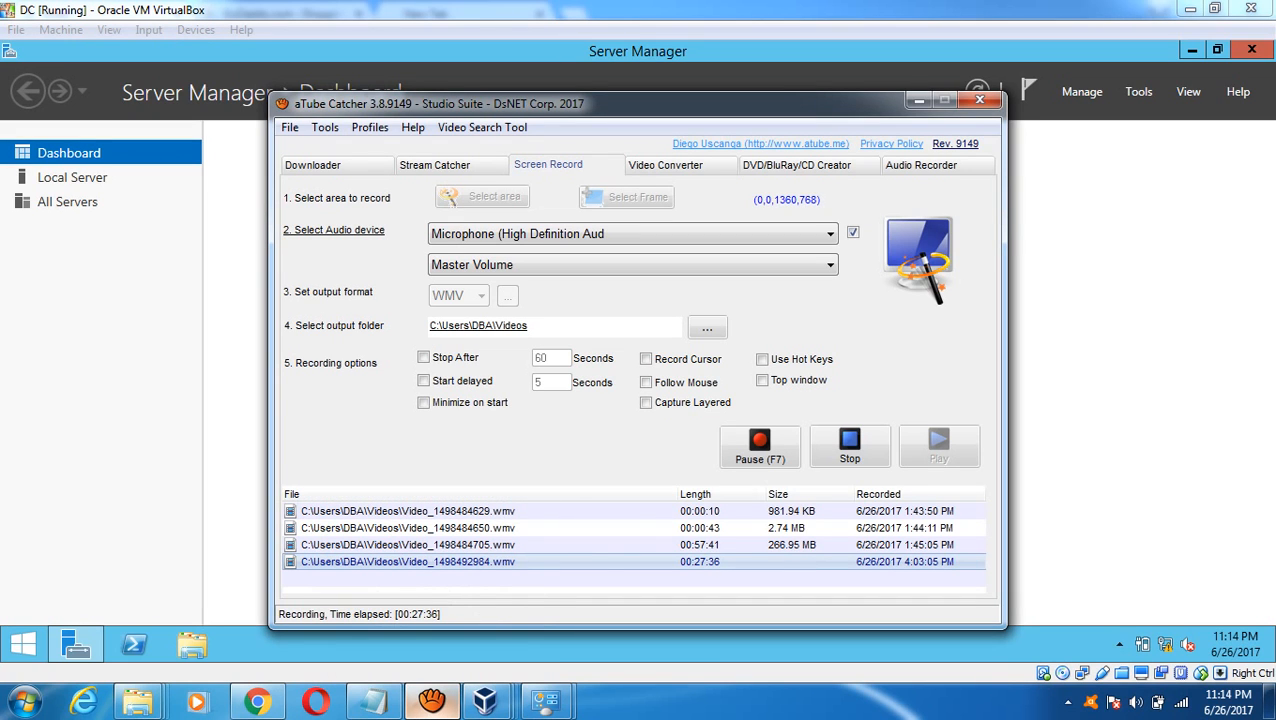
left_click(432, 701)
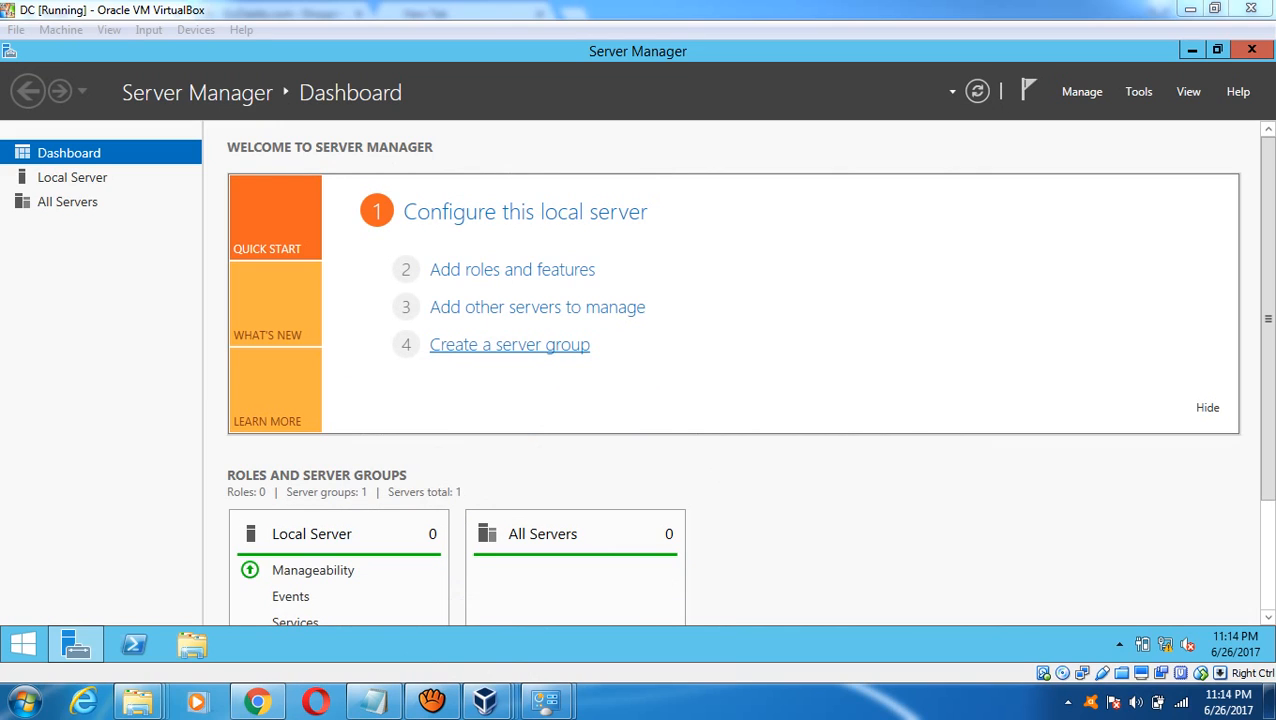
left_click(1082, 92)
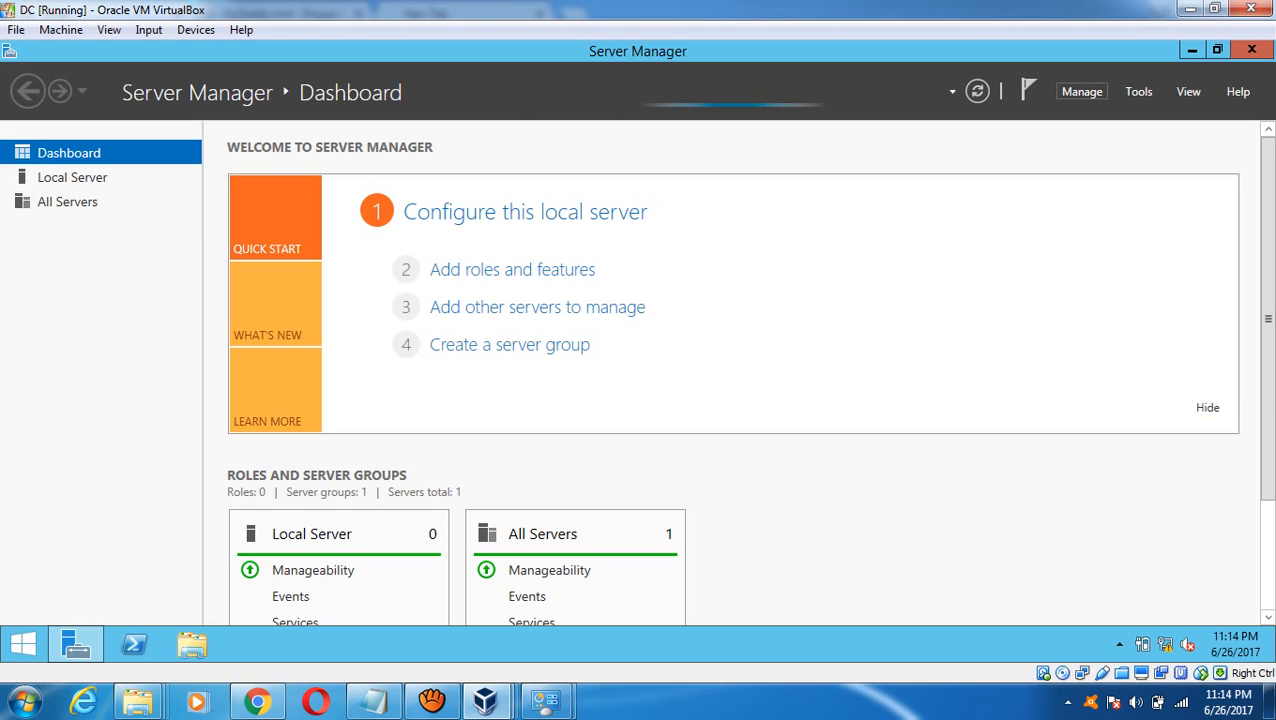
left_click(1082, 91)
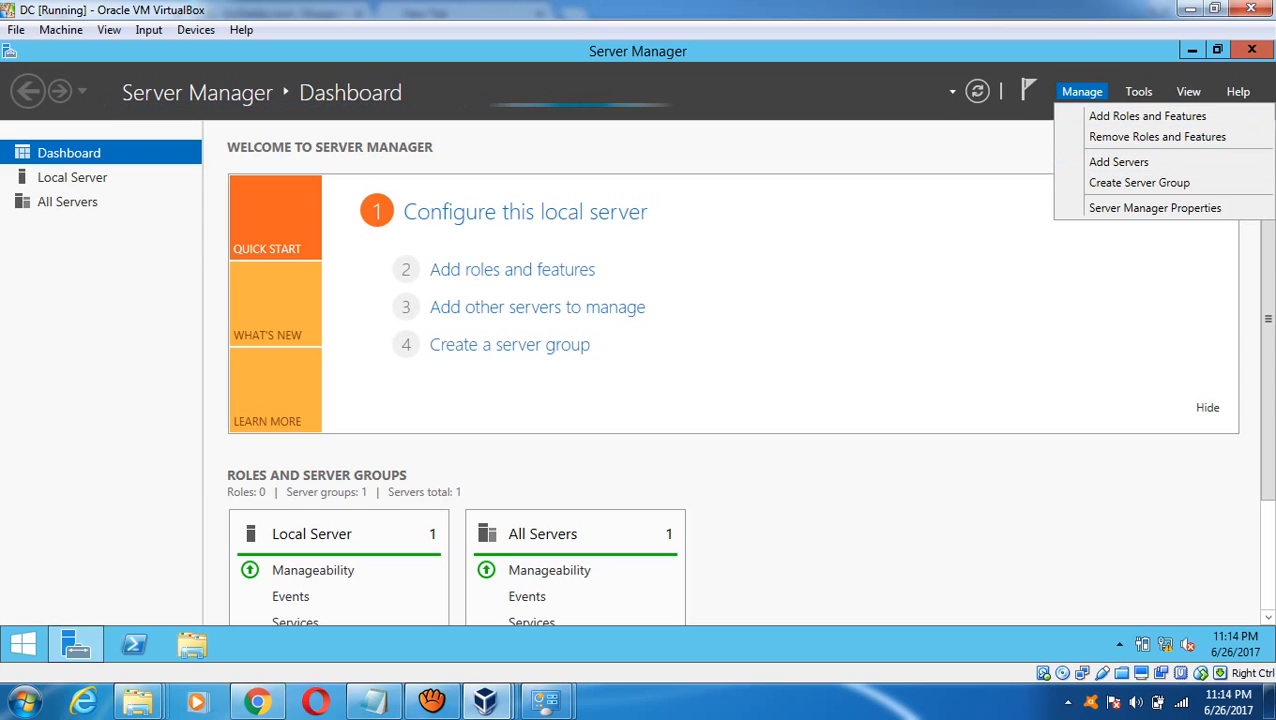
left_click(1139, 91)
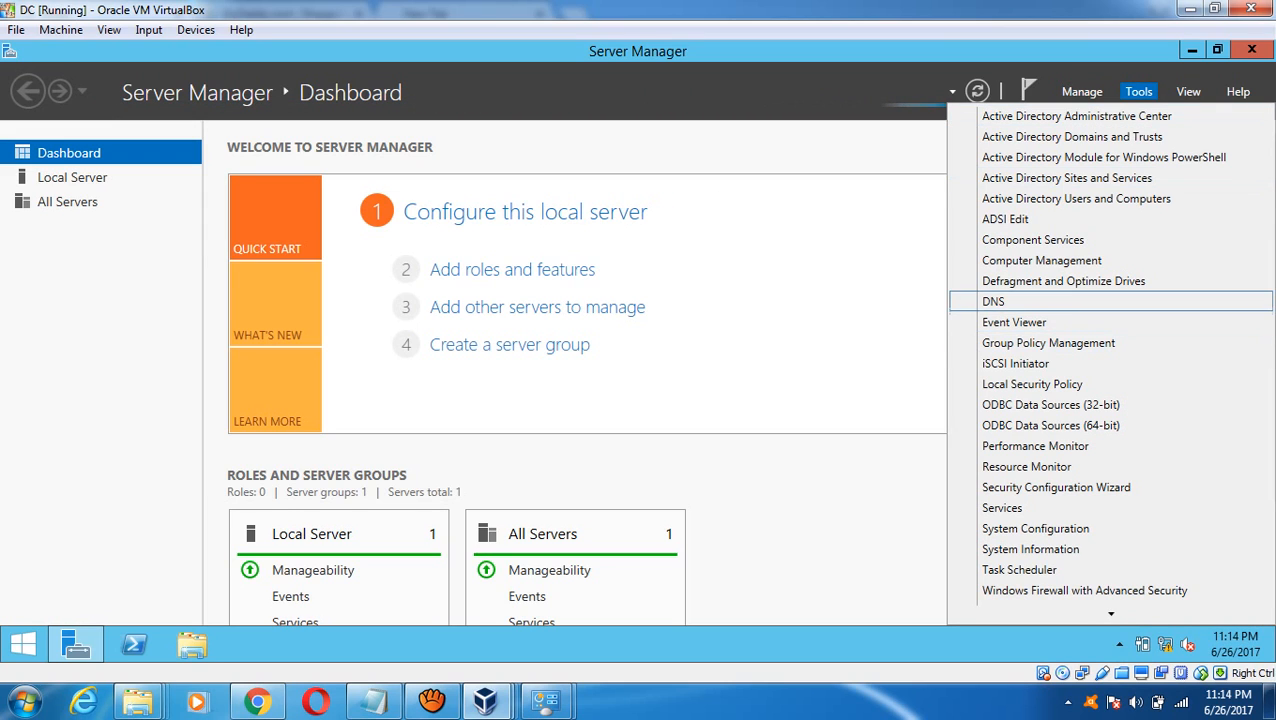
left_click(994, 302)
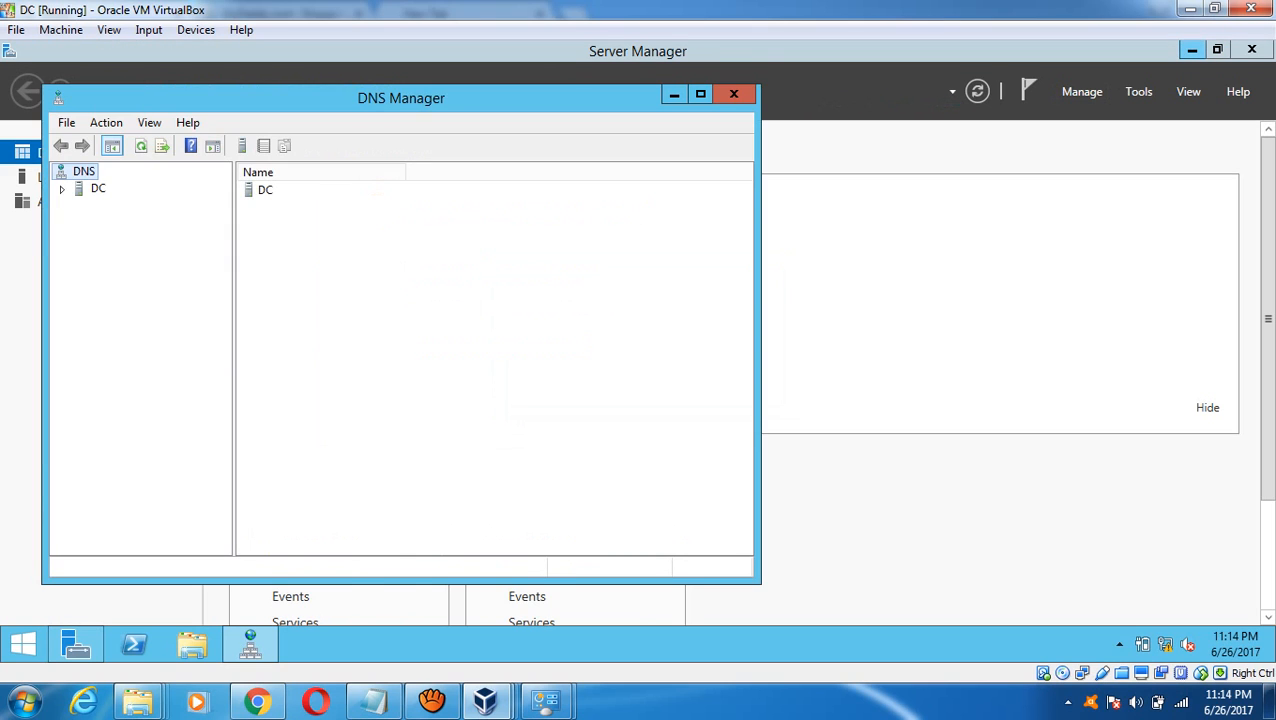
- Expand the DC's DNS server and begin a new zone under Reverse Lookup Zones
left_click(1192, 50)
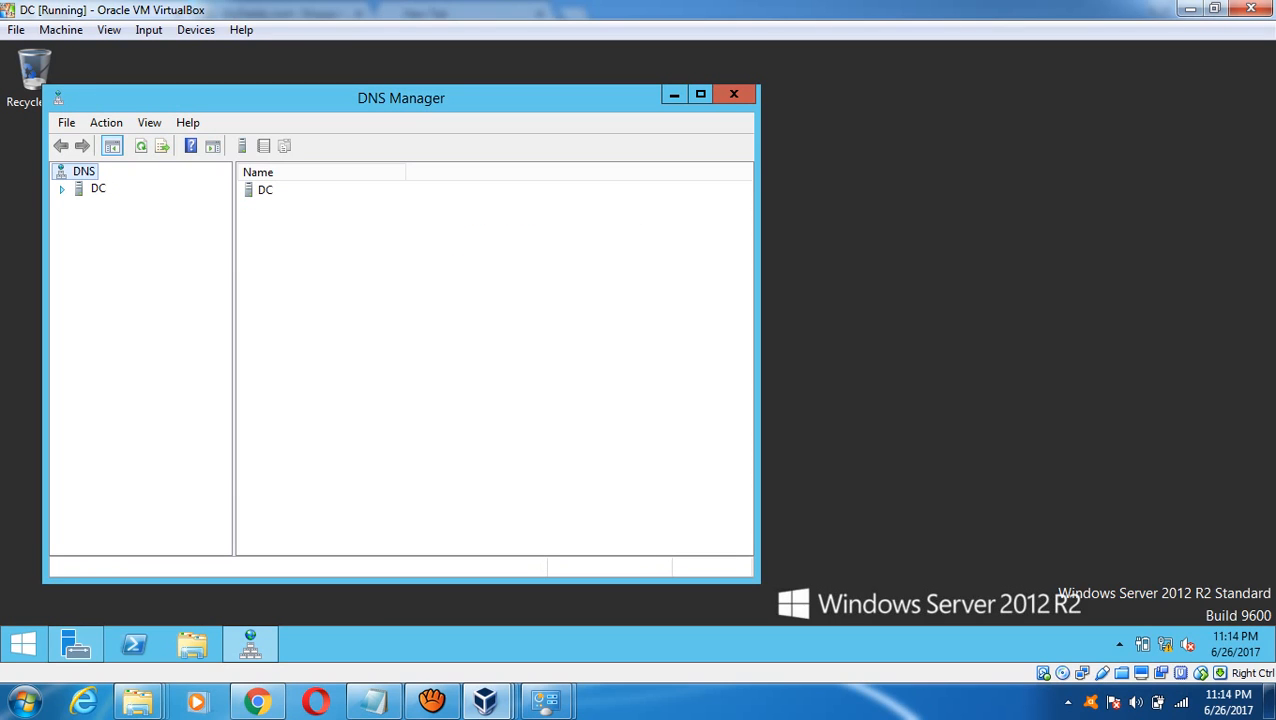
left_click(62, 189)
left_click(97, 189)
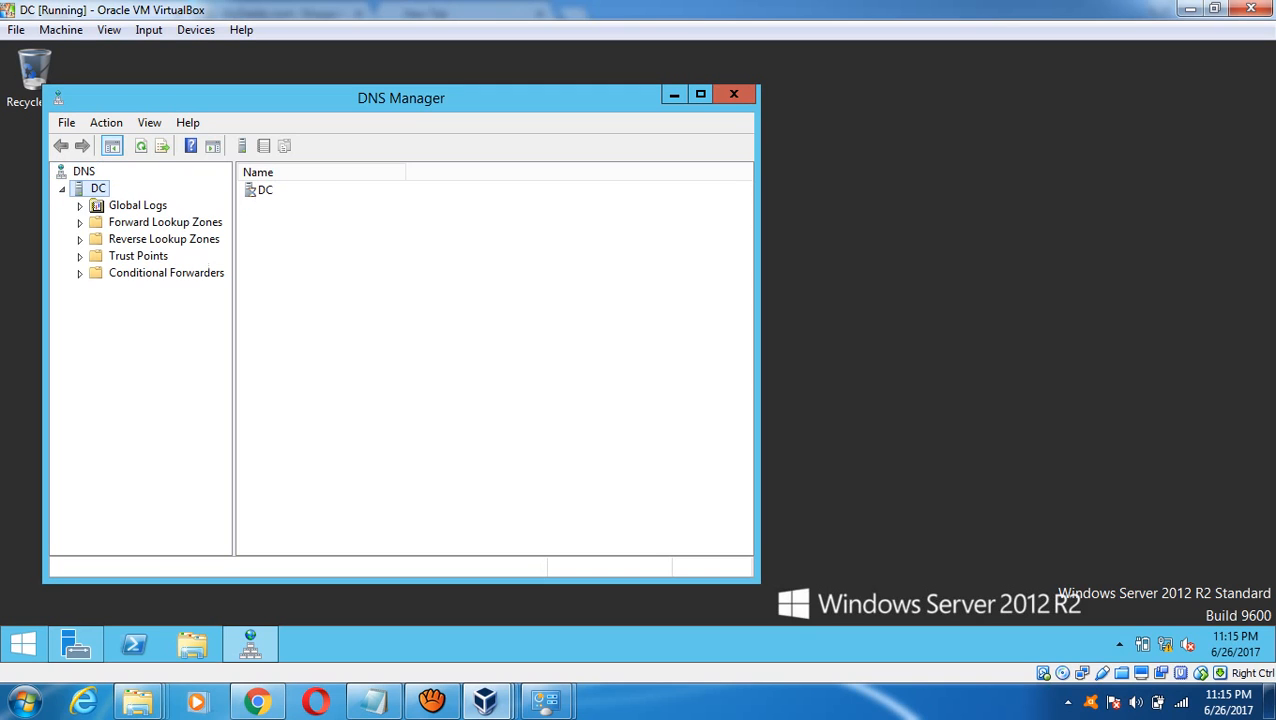
left_click(163, 239)
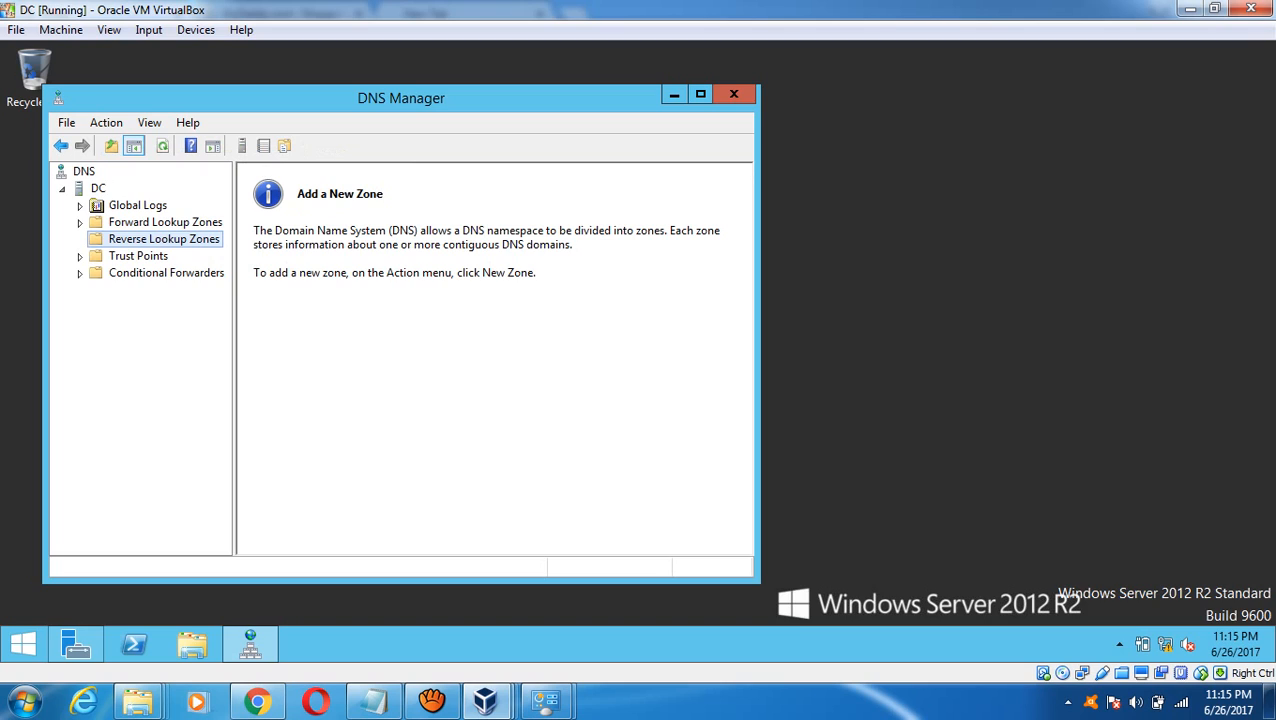
right_click(107, 240)
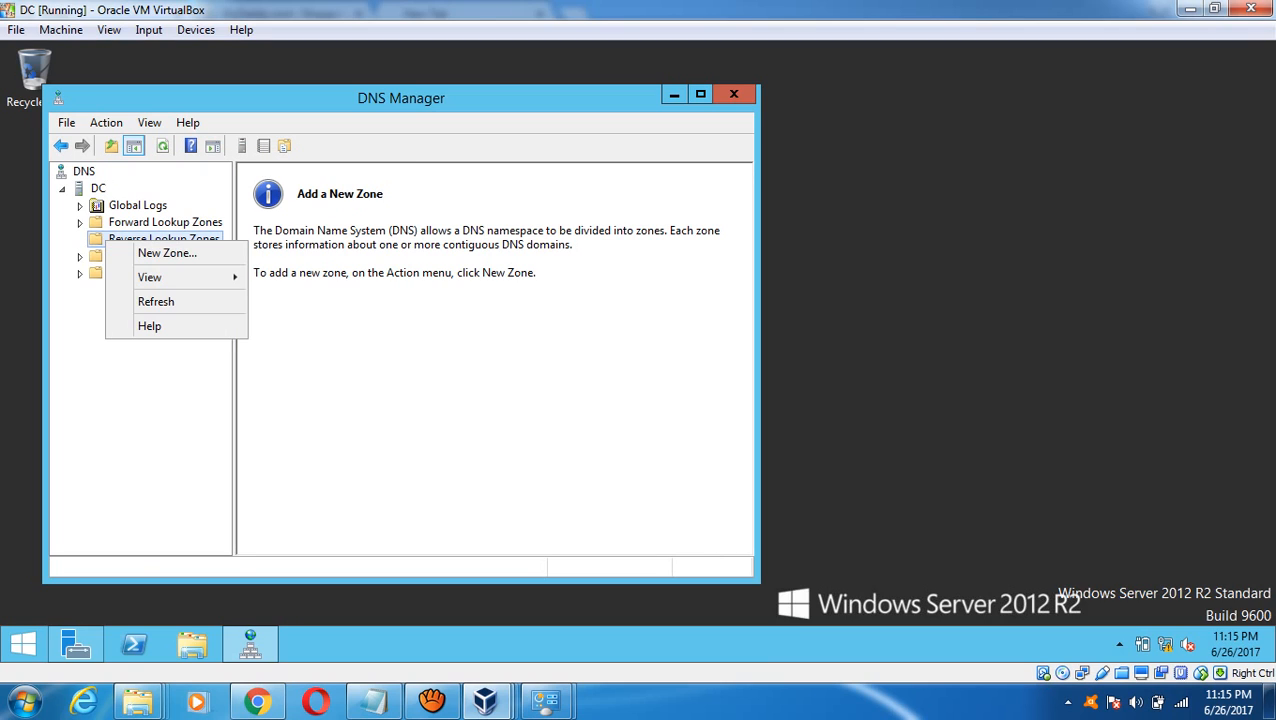
left_click(167, 254)
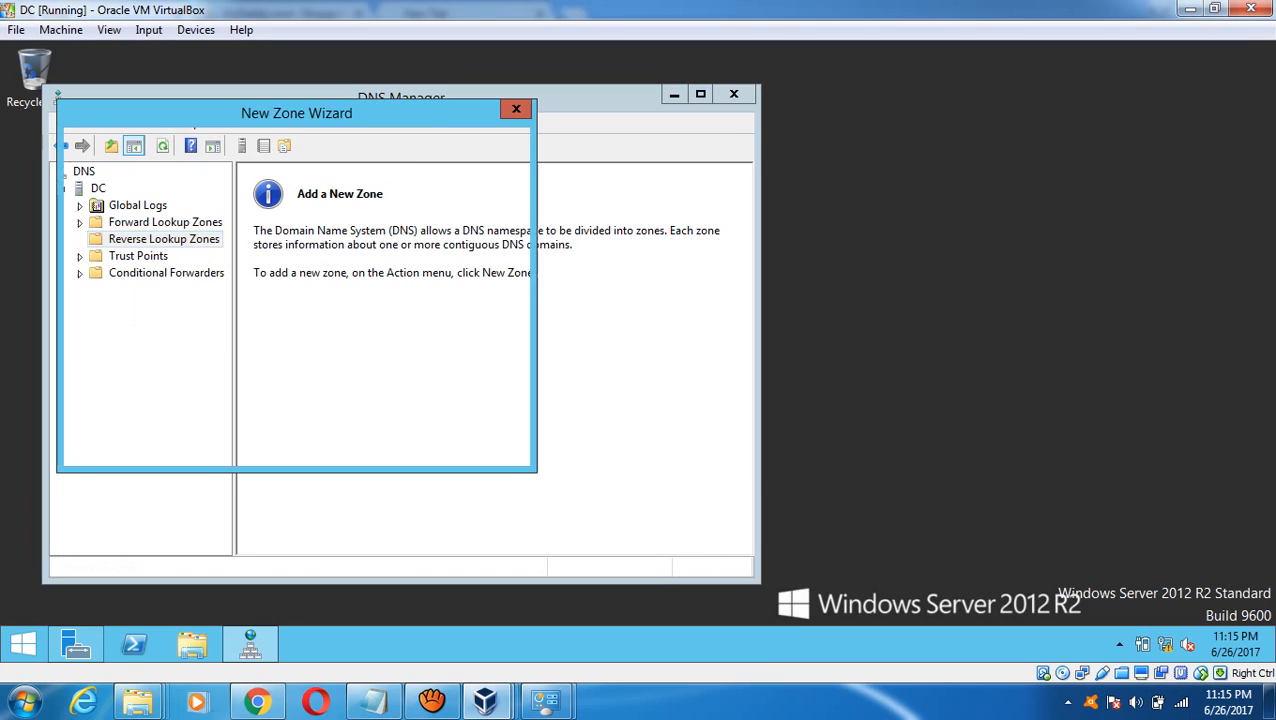
- Create an AD-integrated primary IPv4 reverse zone for network 192.168.1, replicated domain-wide
left_click(405, 446)
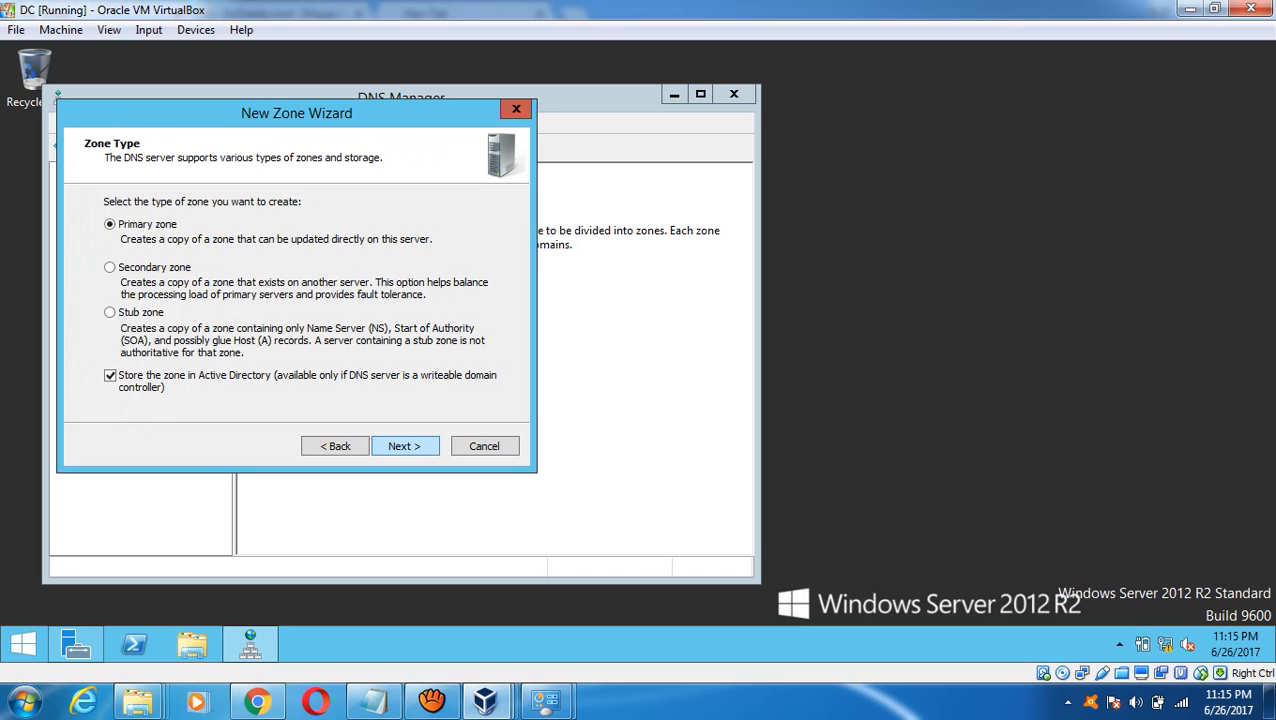
left_click(405, 446)
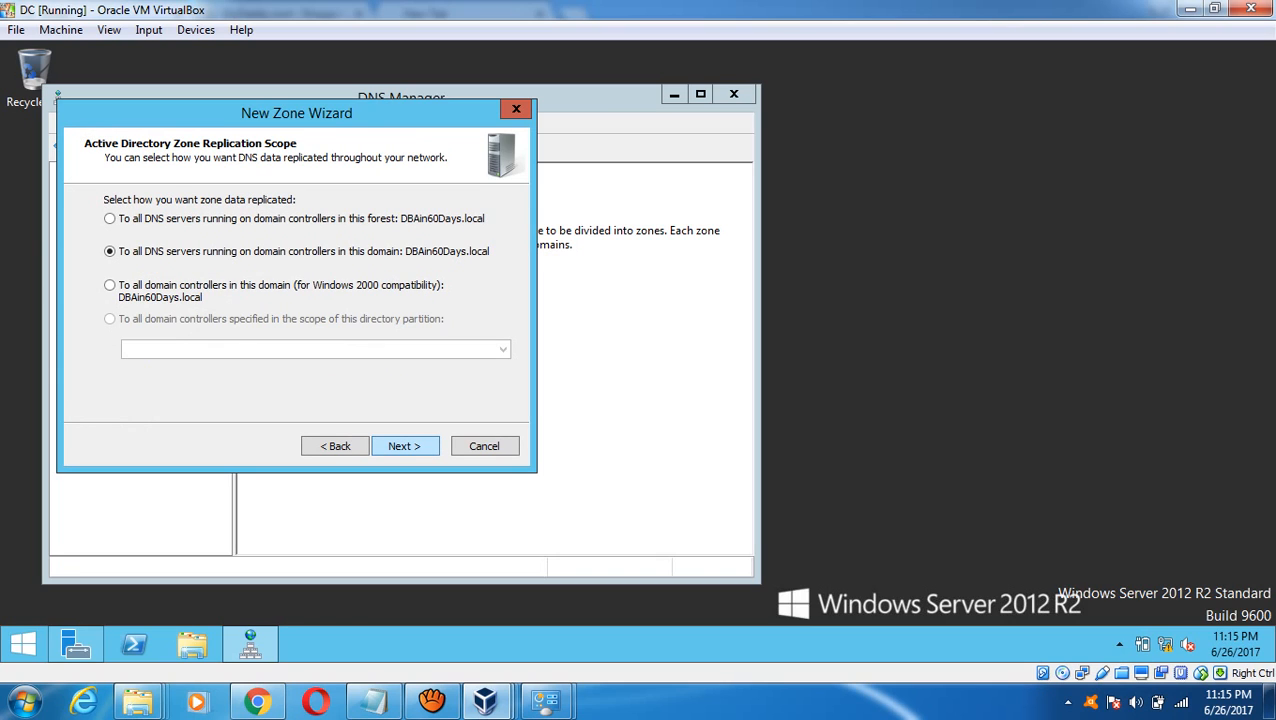
left_click(405, 446)
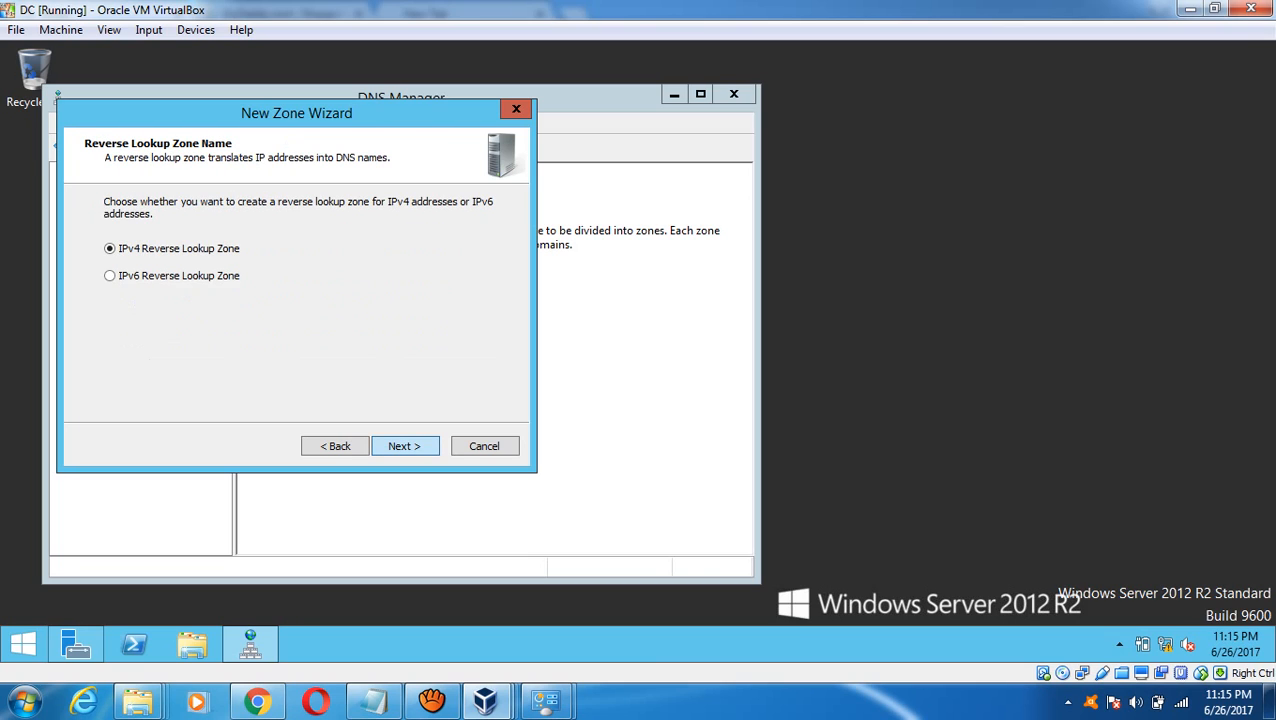
left_click(405, 446)
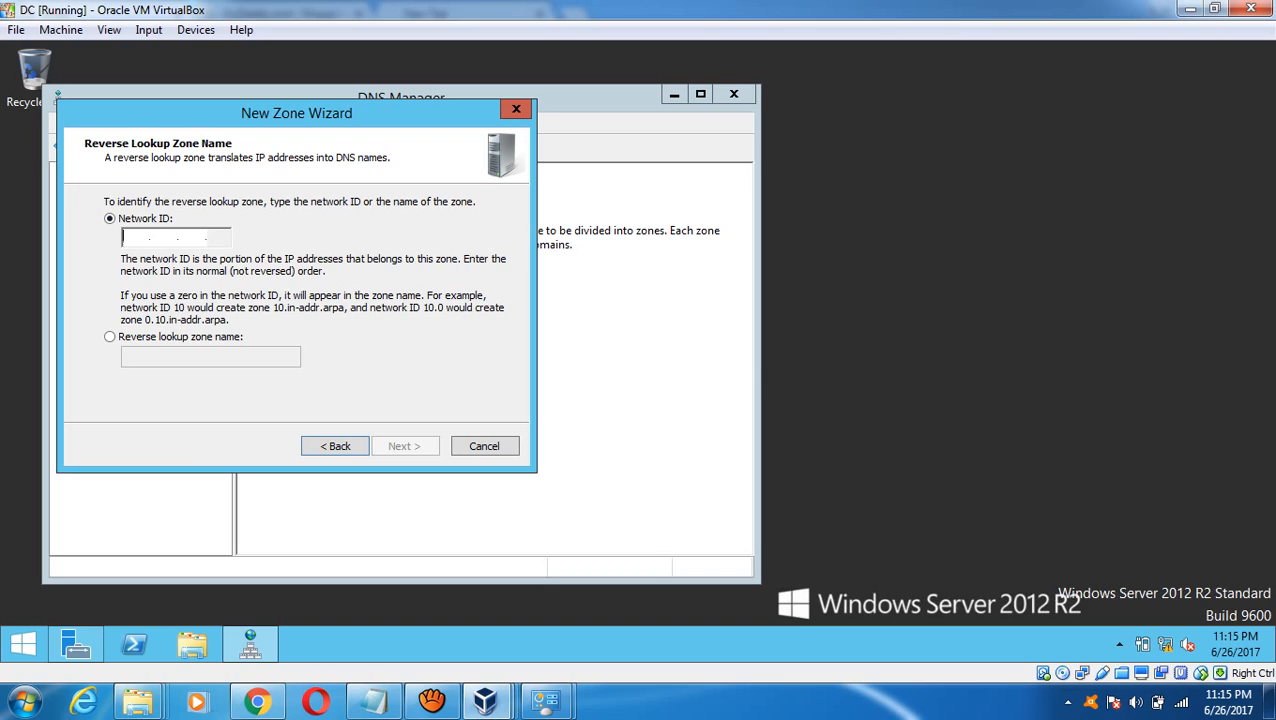
type("192 .168 .1 .")
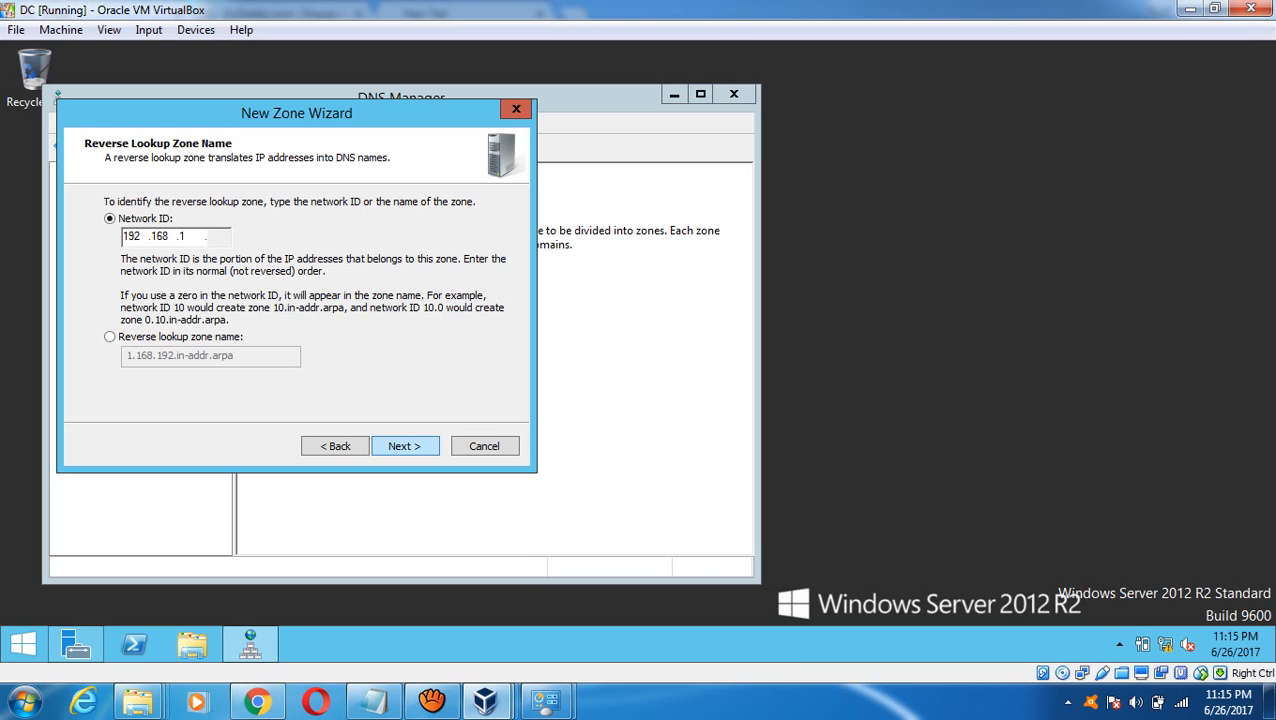
key("Return")
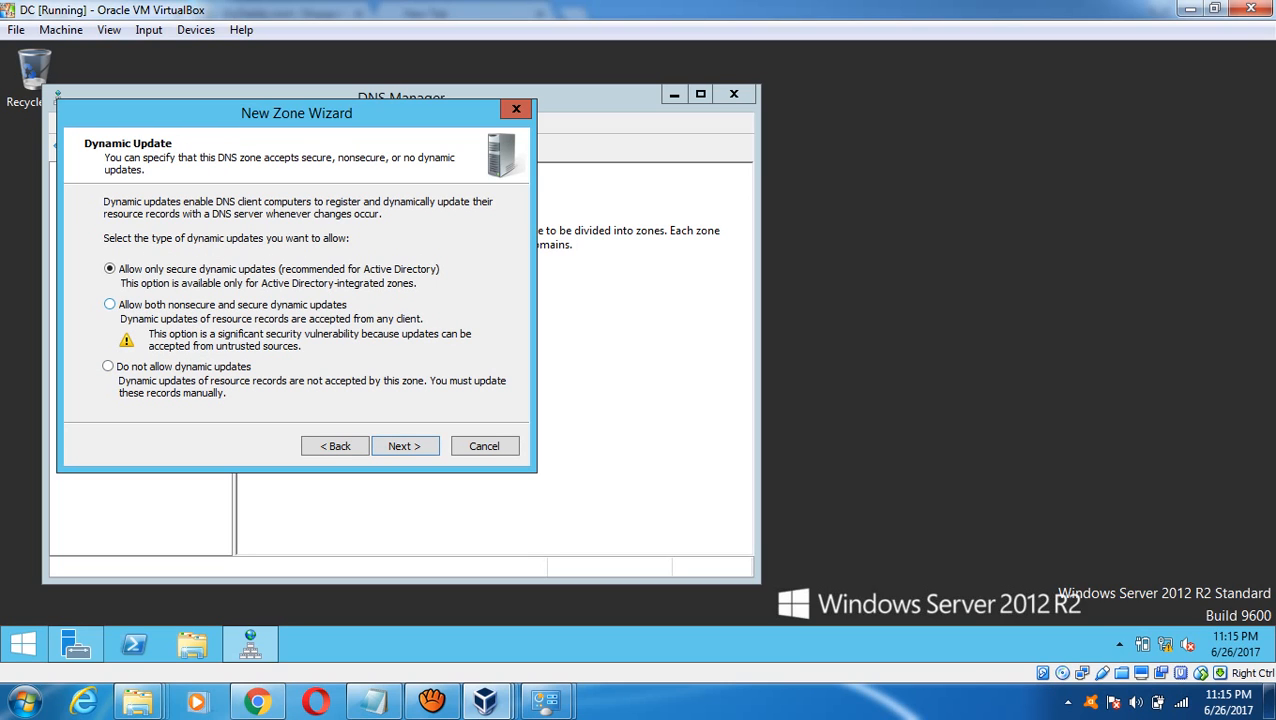
left_click(110, 304)
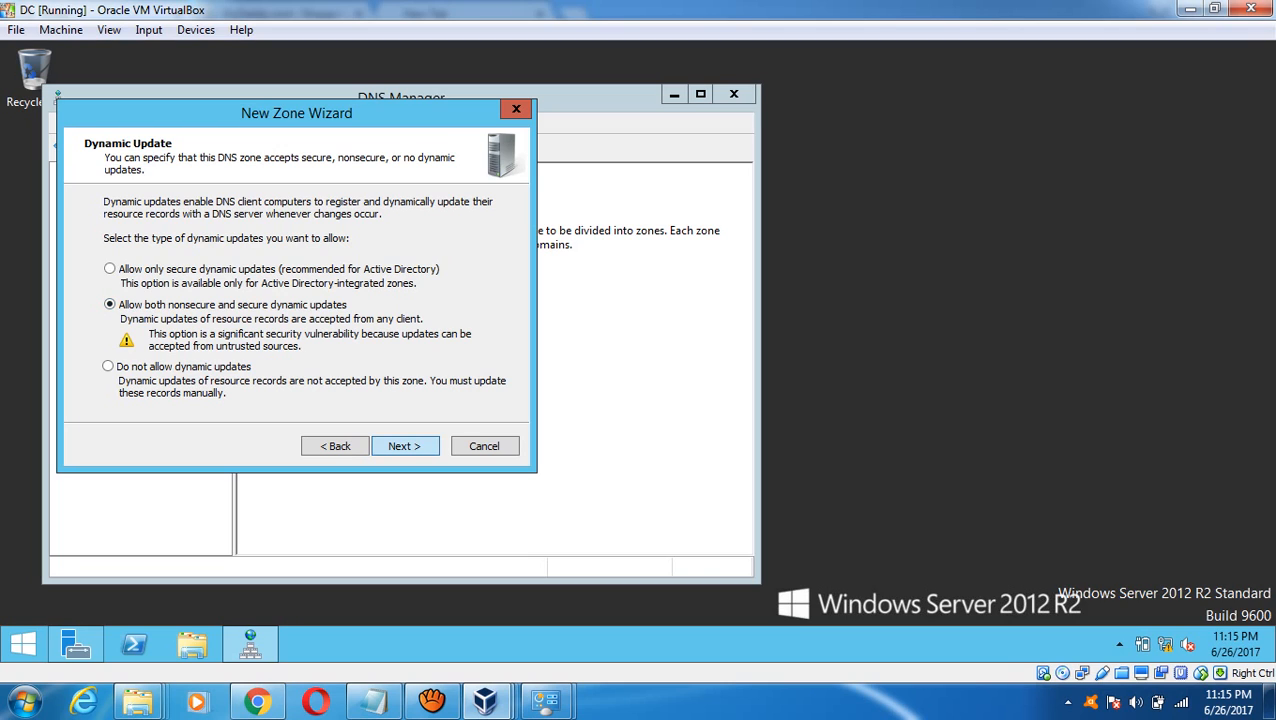
key("Return")
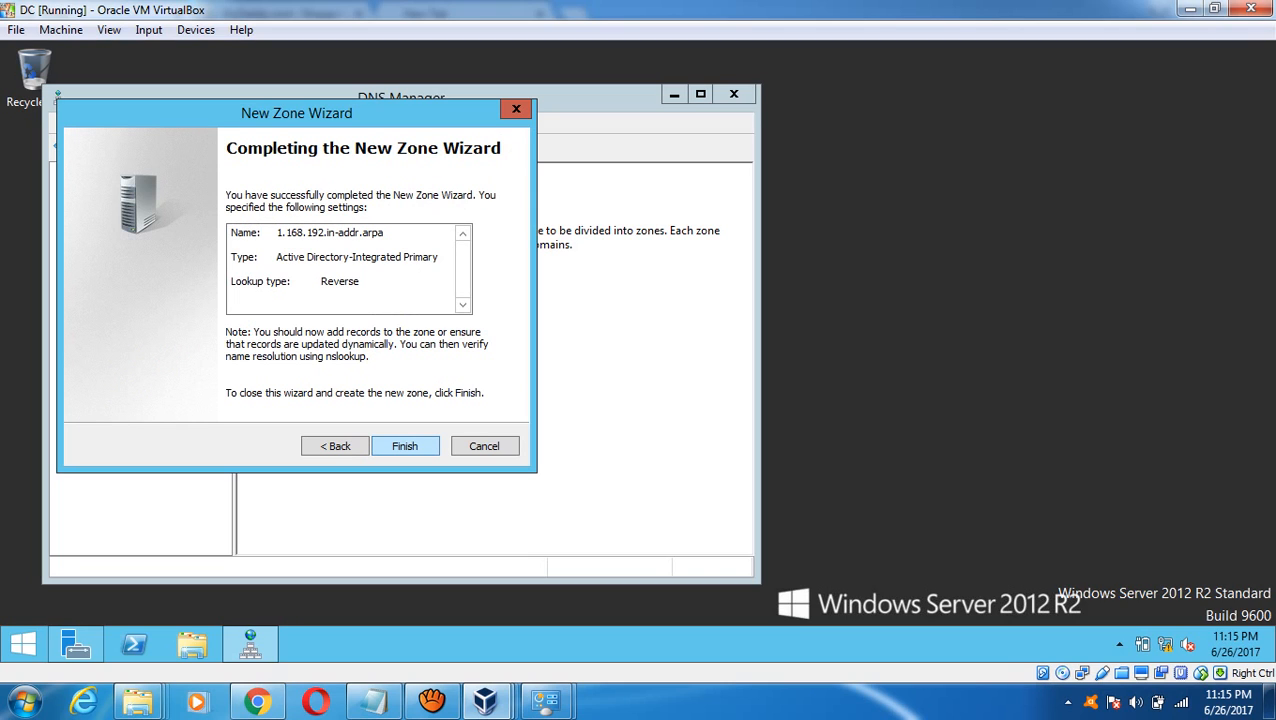
key("Return")
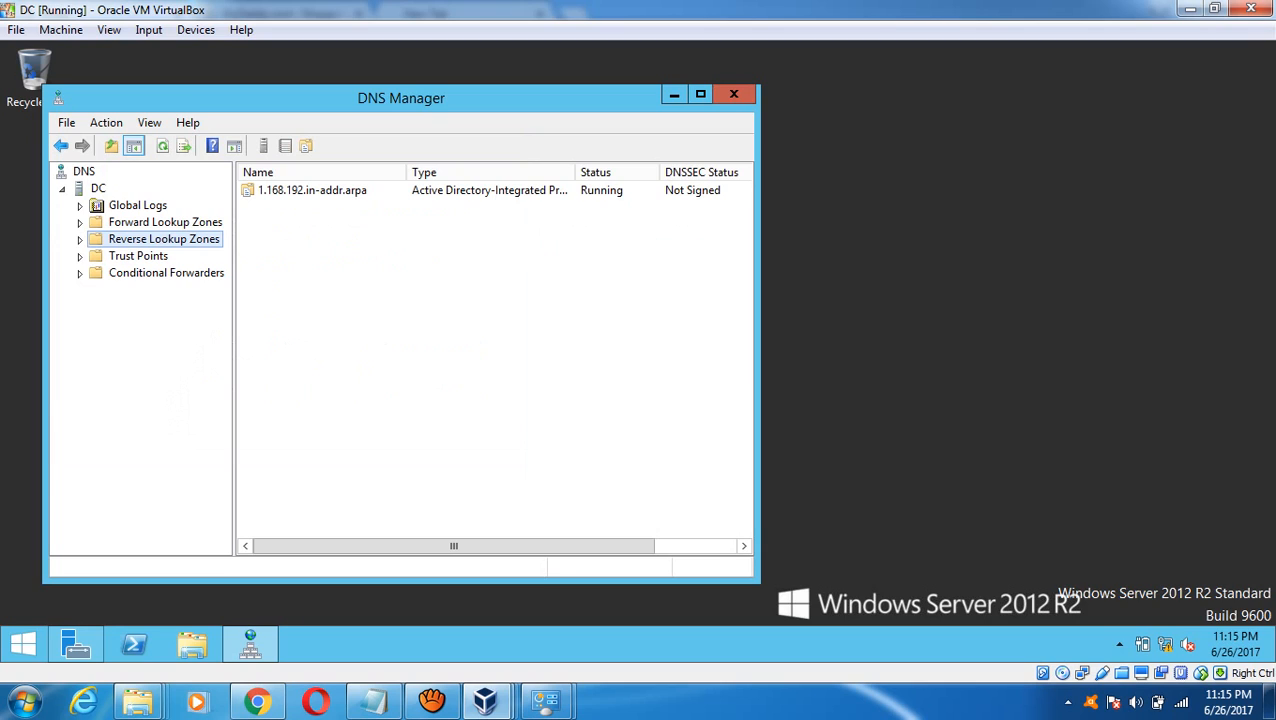
- Check the DBAin60Days.local forward zone's dc host record, then return to the Server Manager dashboard
double_click(165, 222)
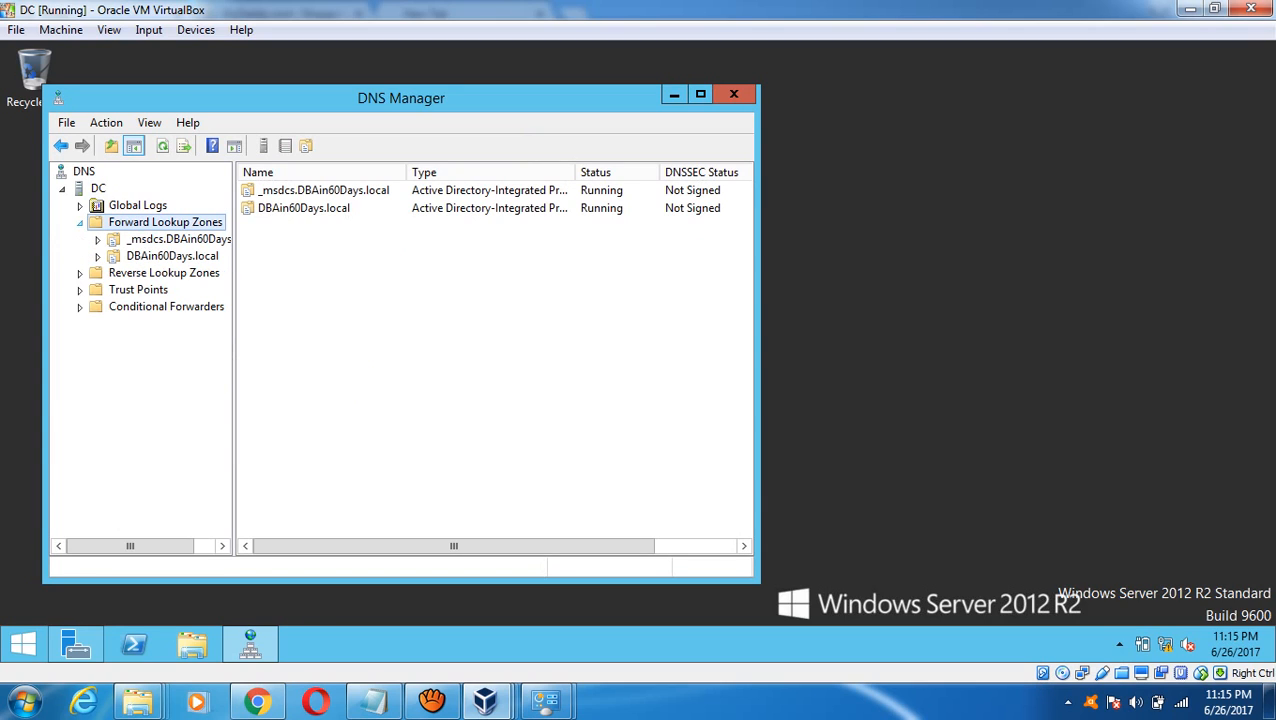
right_click(140, 223)
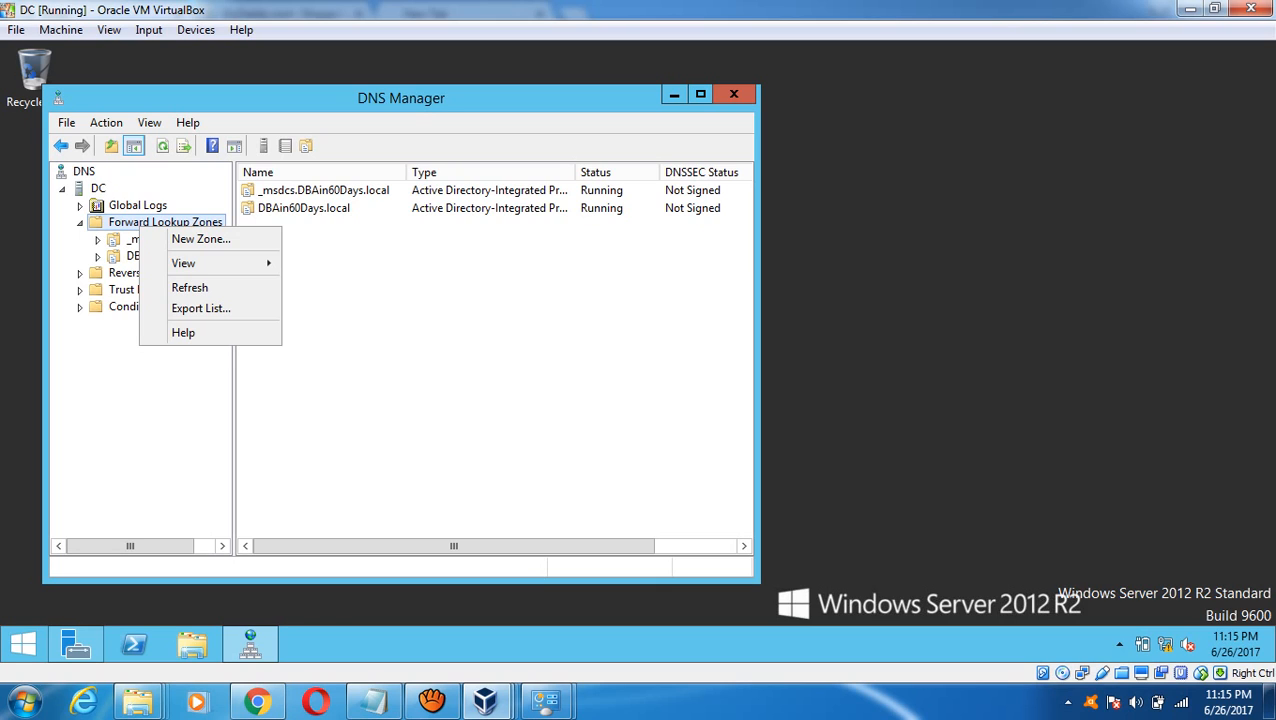
left_click(131, 256)
right_click(127, 252)
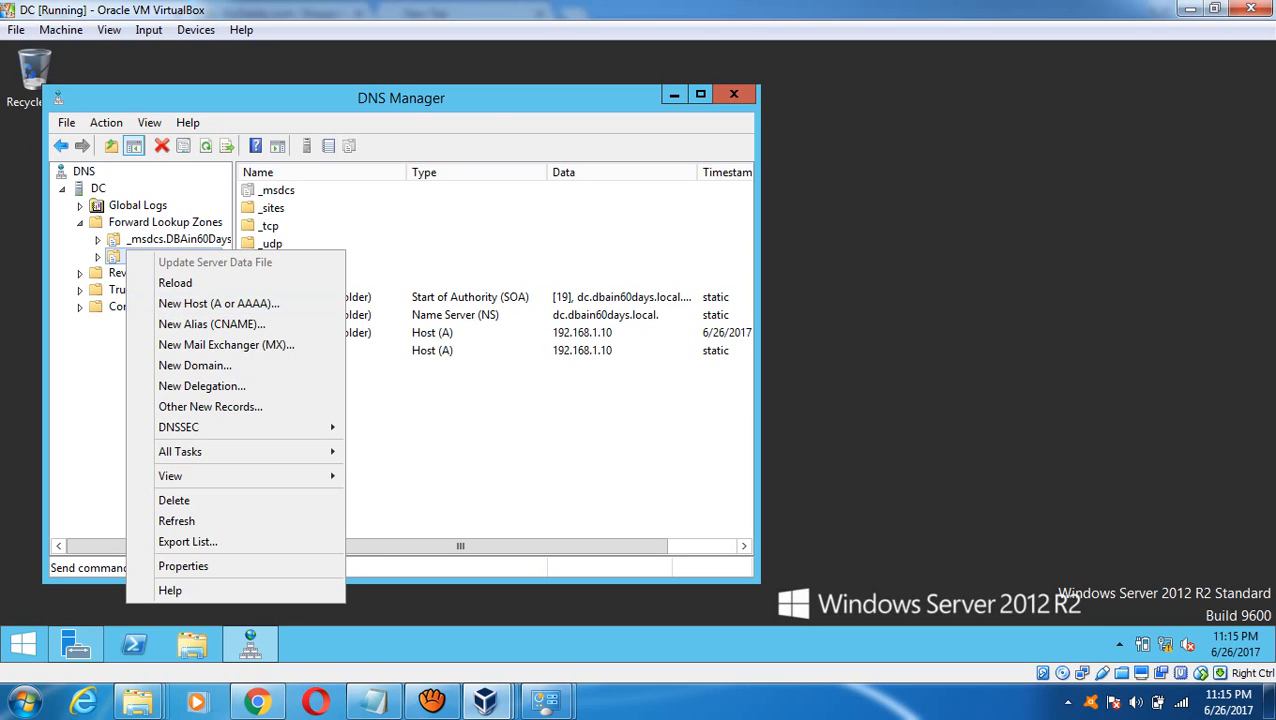
key("Escape")
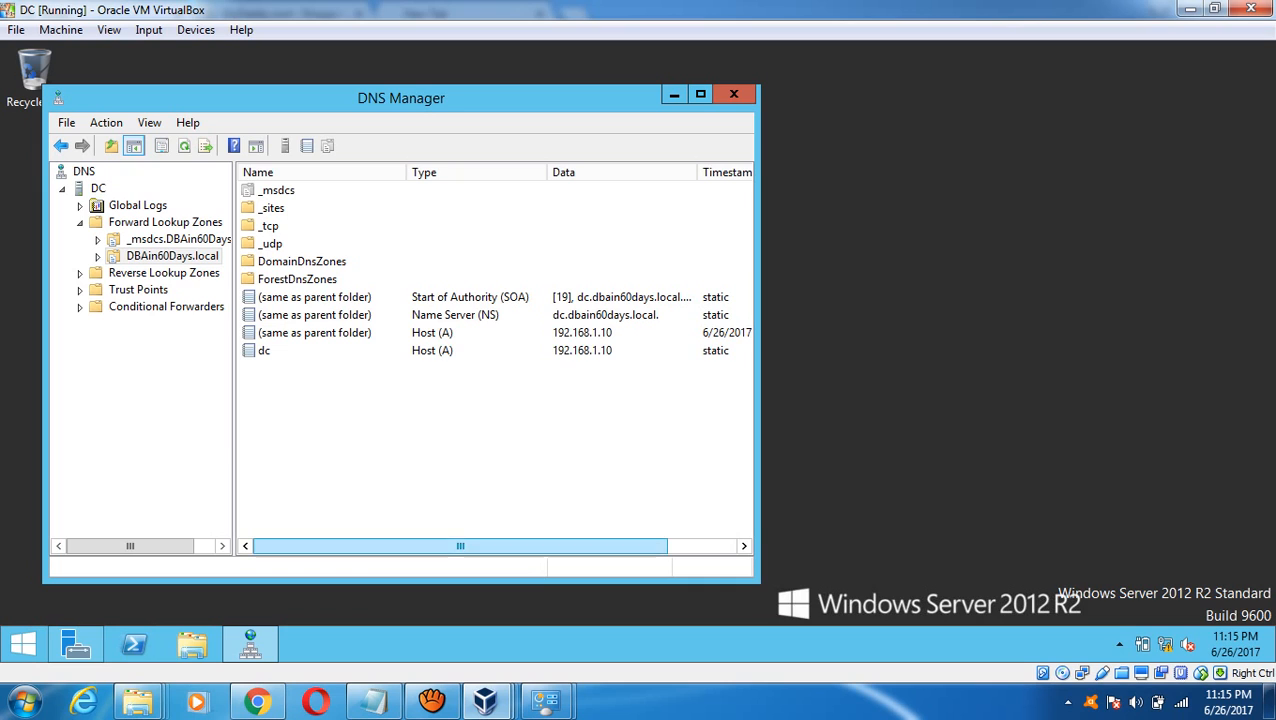
left_click(76, 645)
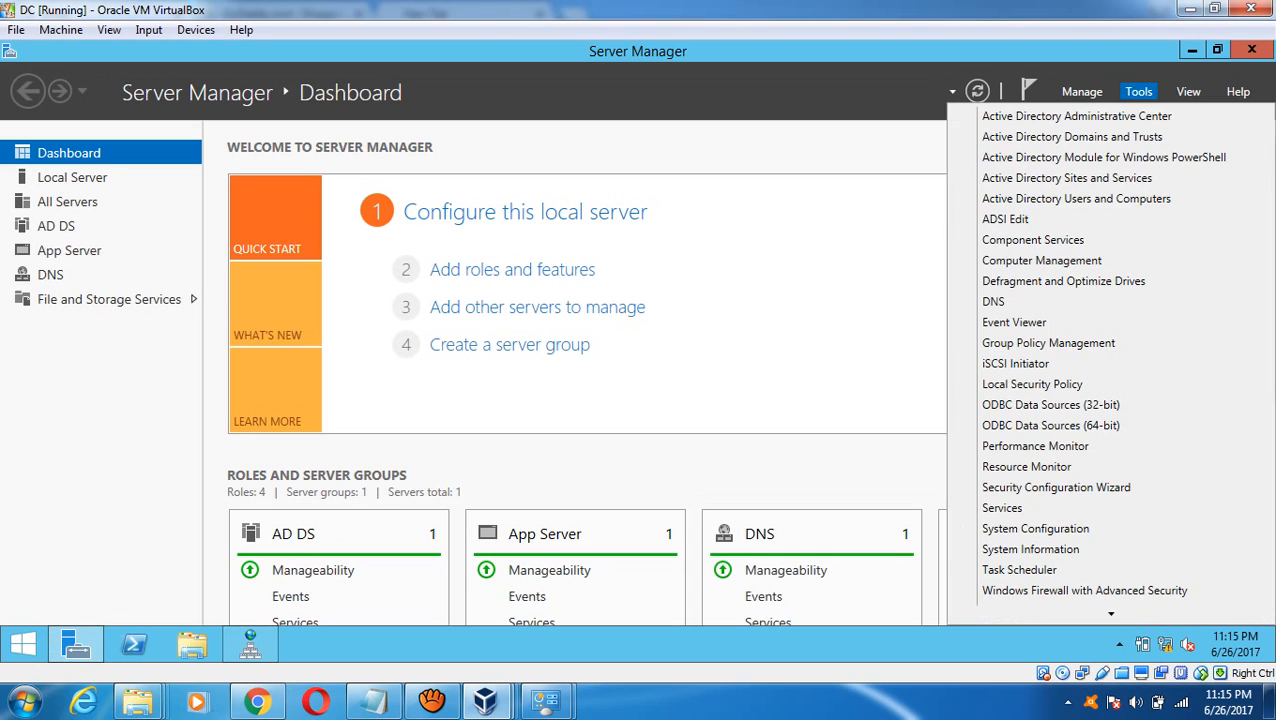
- Open Active Directory Users and Computers full screen and show the DBAin60Days.local Users container
left_click(1138, 91)
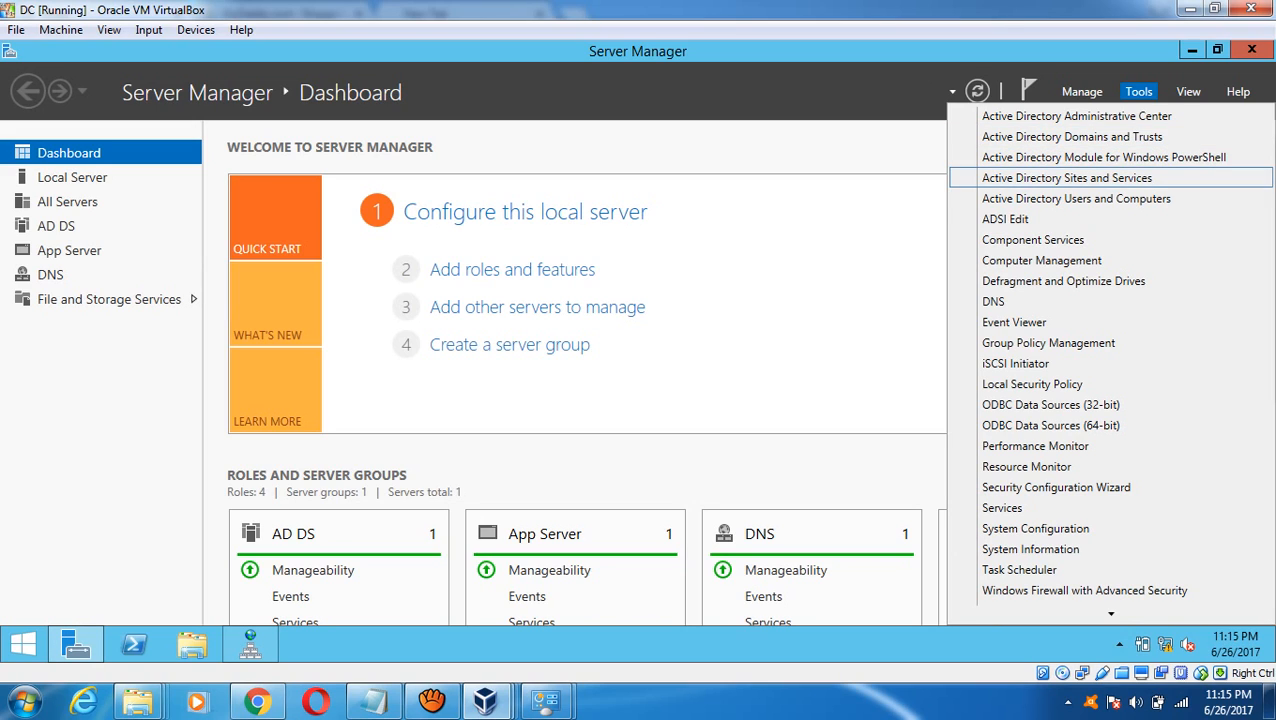
left_click(1076, 198)
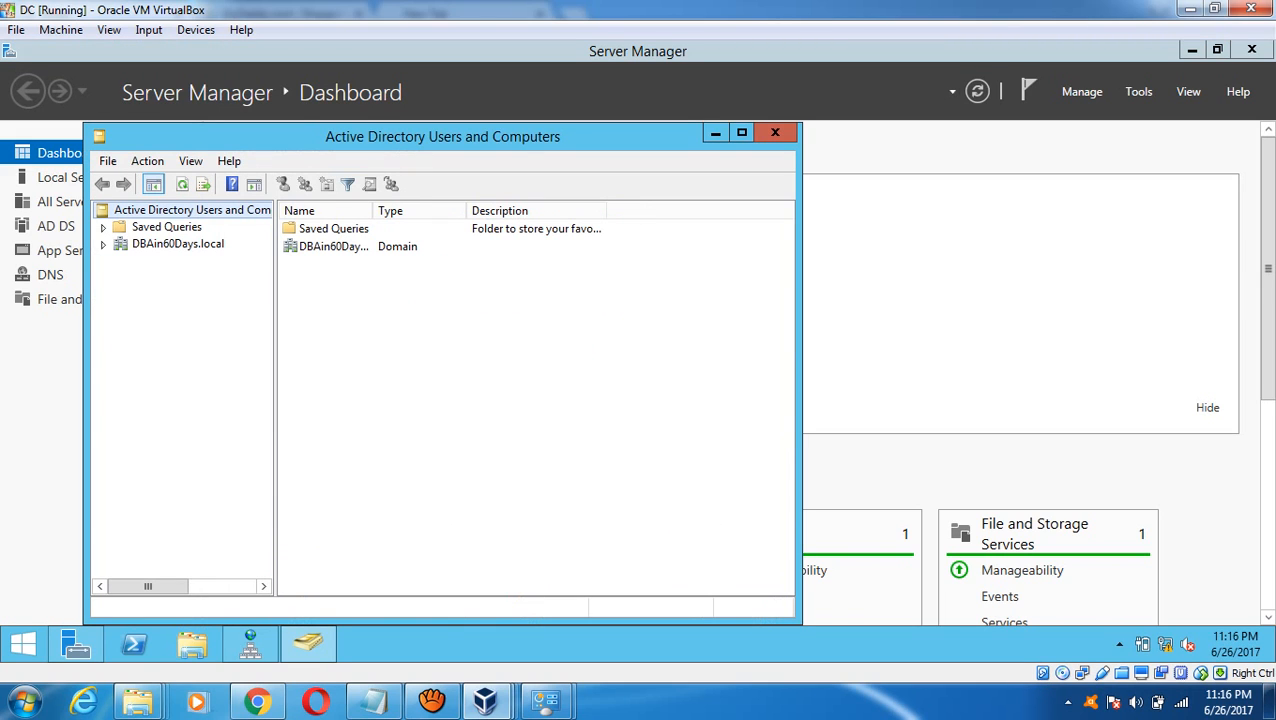
left_click(742, 133)
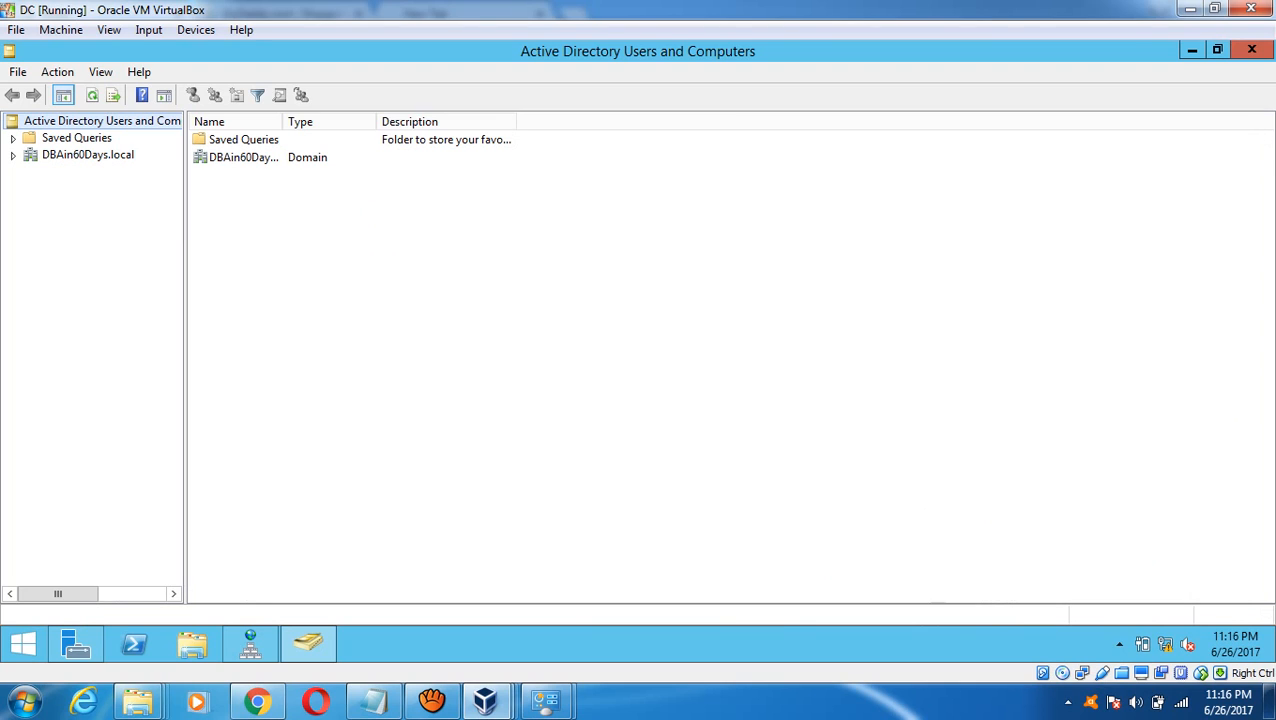
left_click(13, 155)
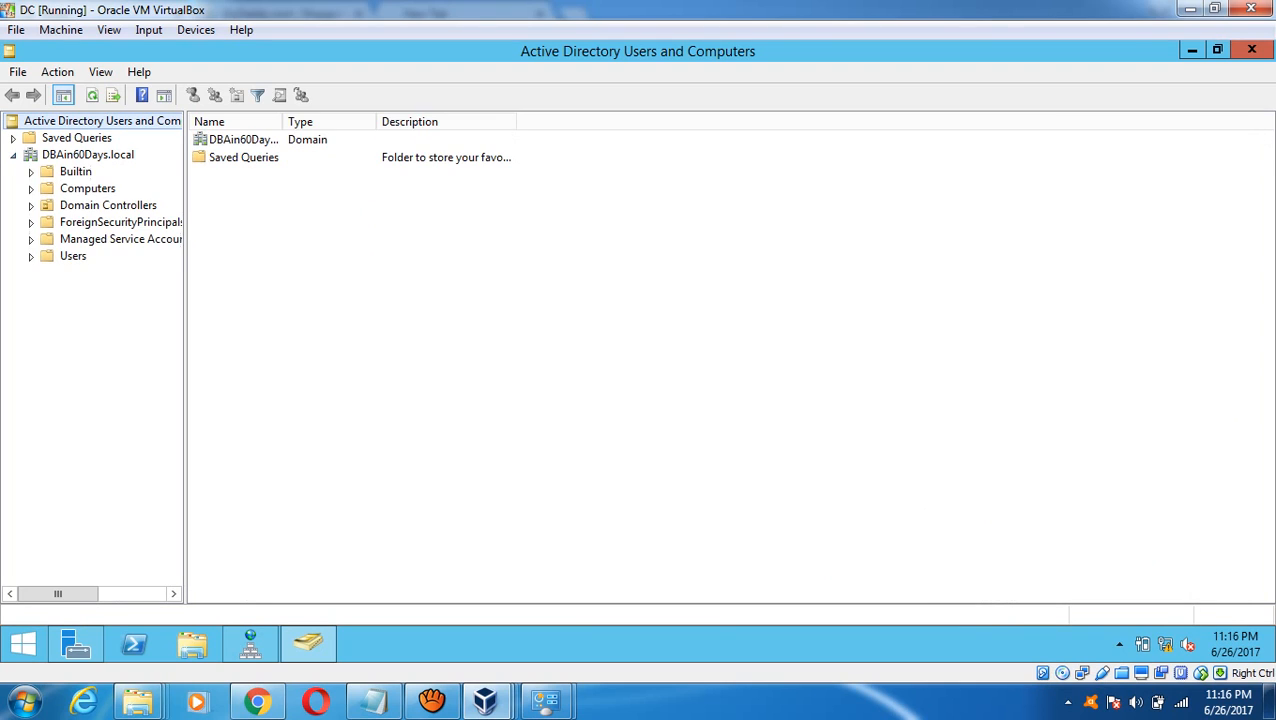
left_click(72, 256)
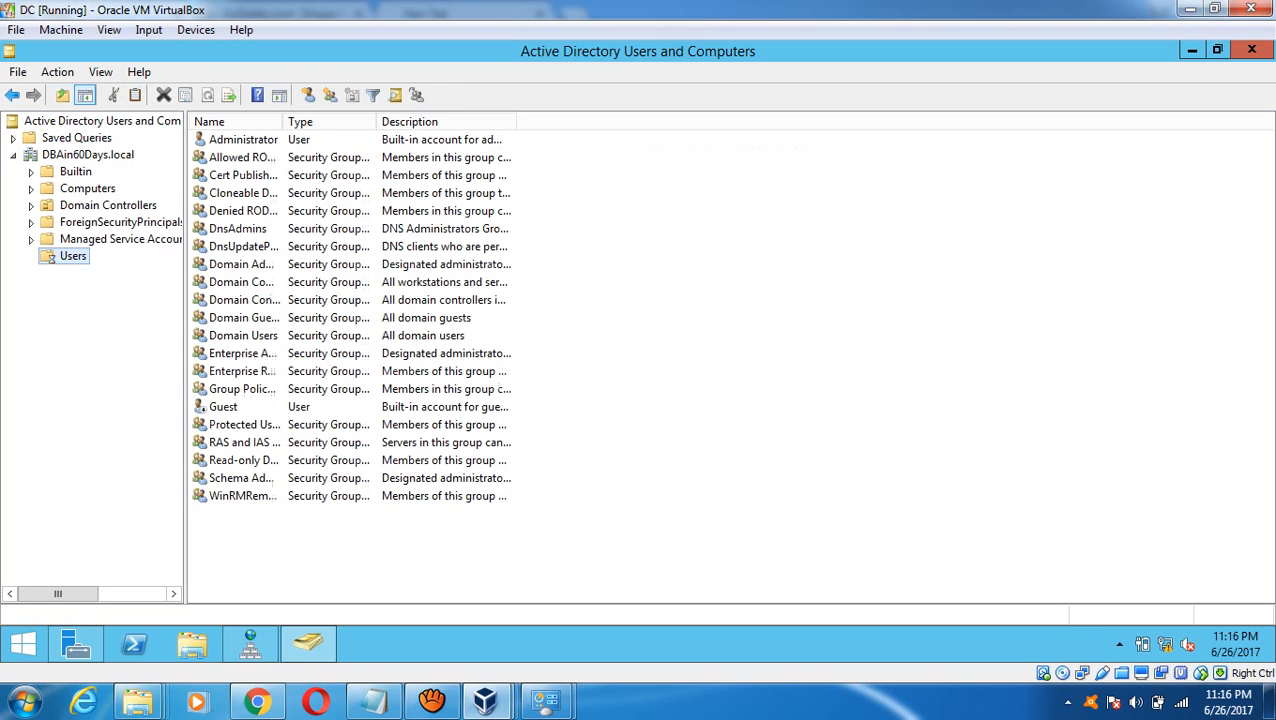
- Start a new user in Users with first name and logon name cluadmin
right_click(52, 256)
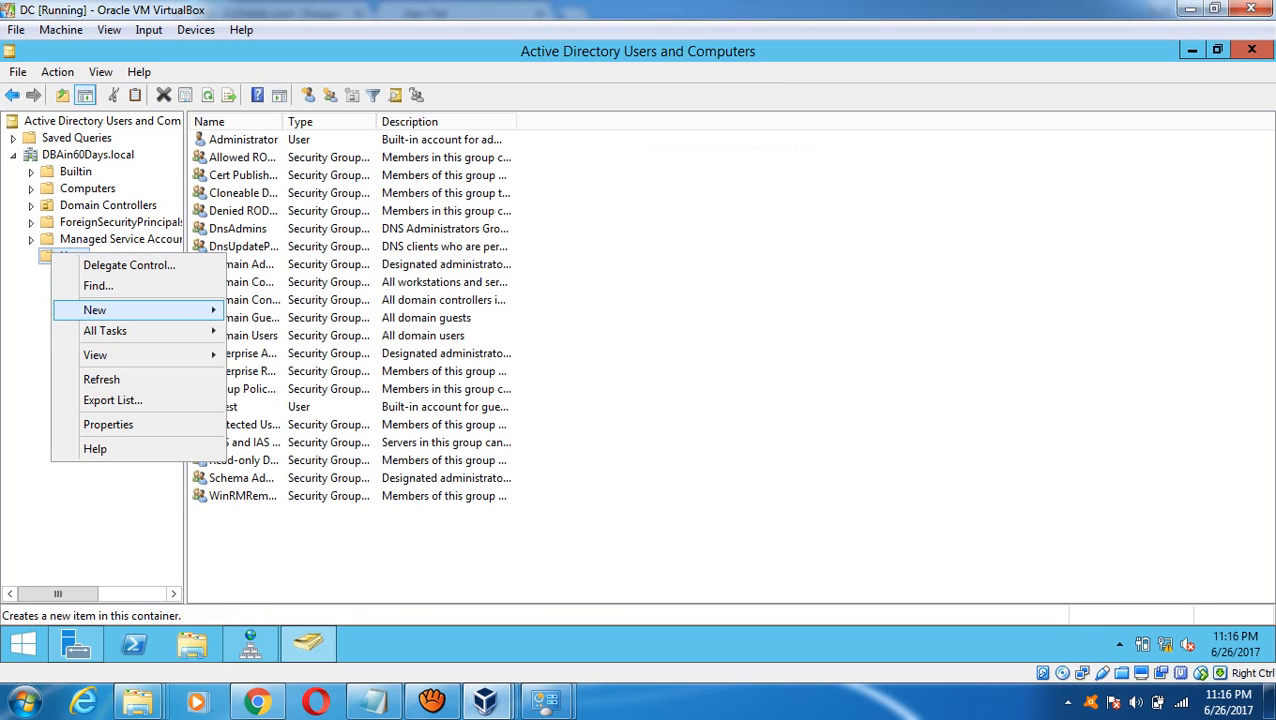
mouse_move(95, 310)
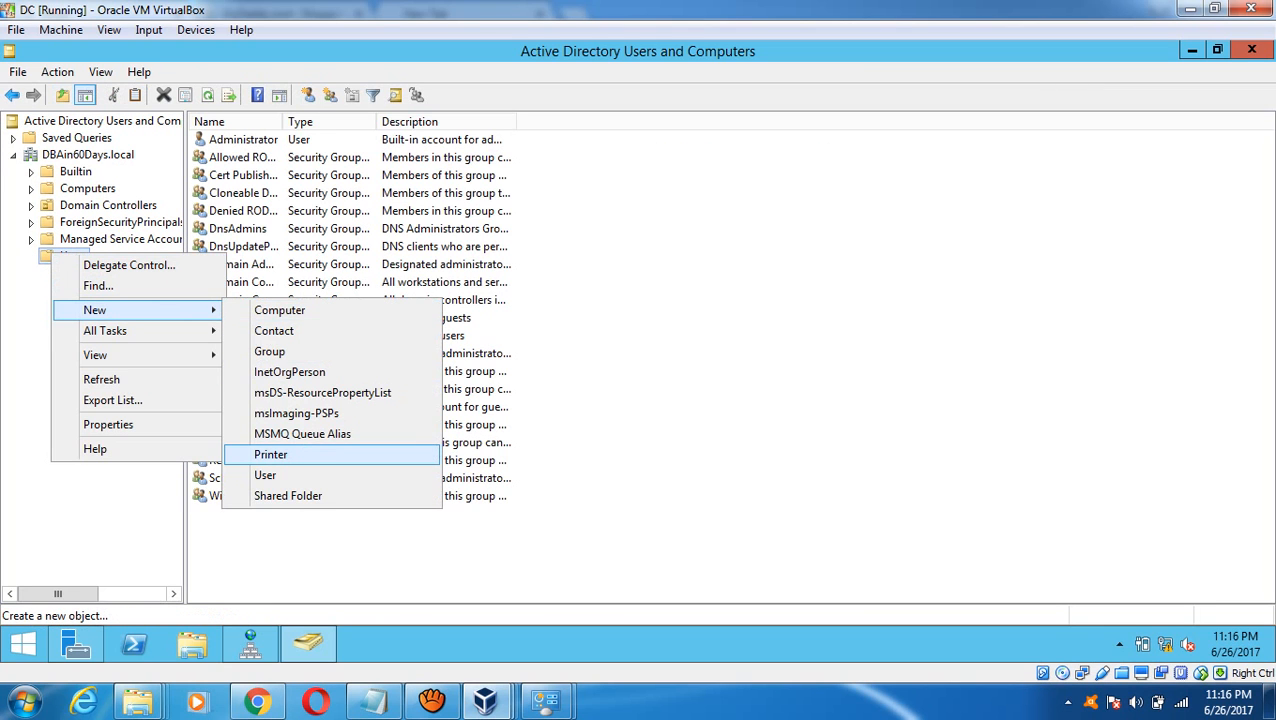
left_click(265, 475)
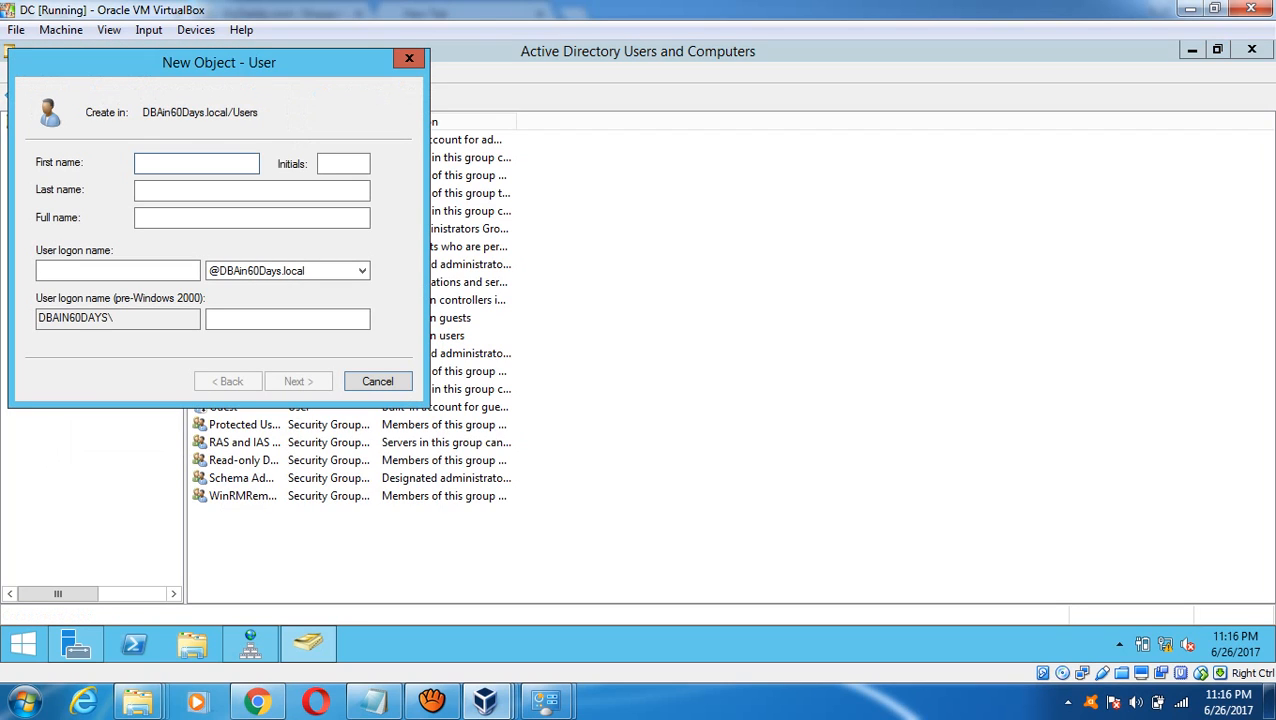
type("cluadmin")
key("Tab")
key("Tab")
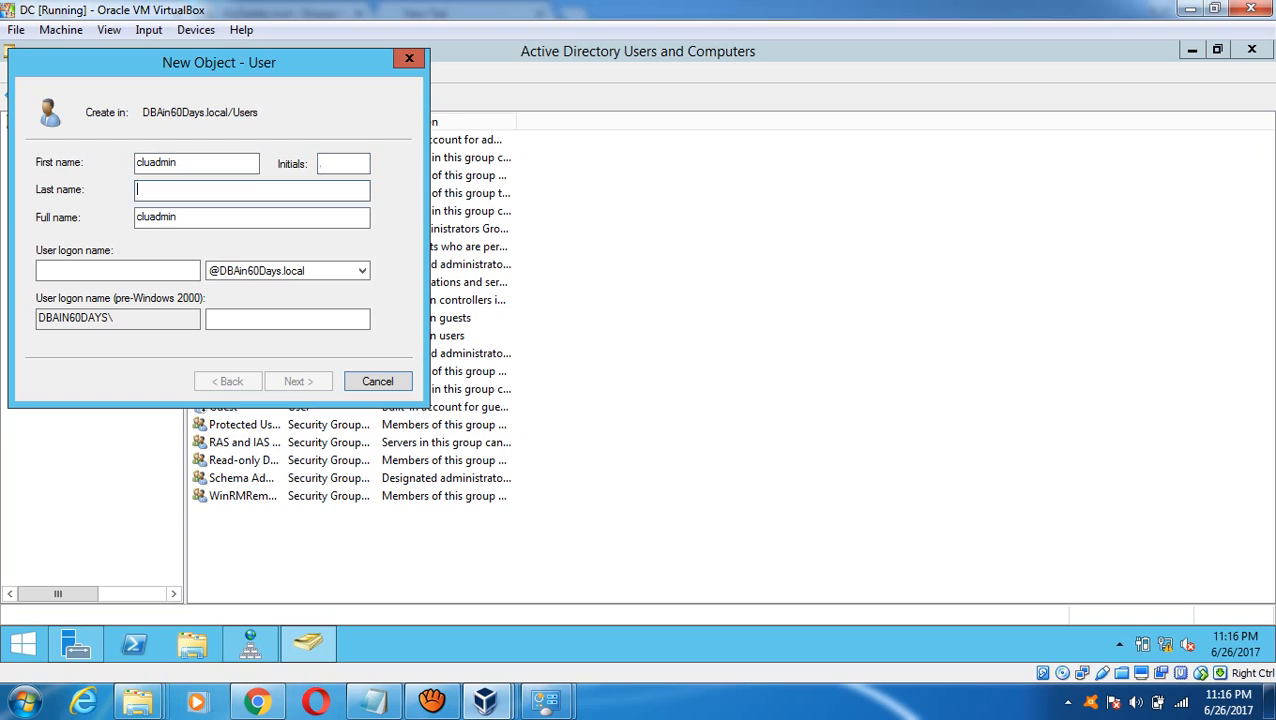
key("Tab")
key("Tab")
key("Tab")
key("shift+Tab")
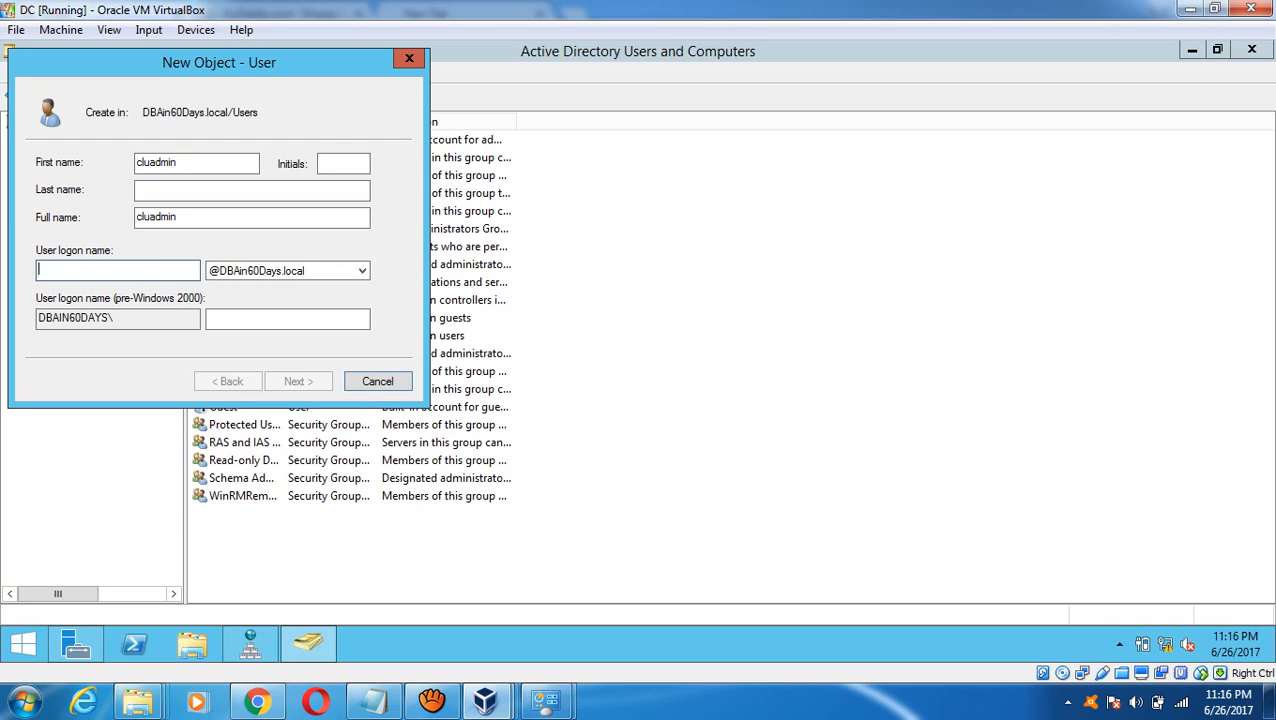
type("cluadmin")
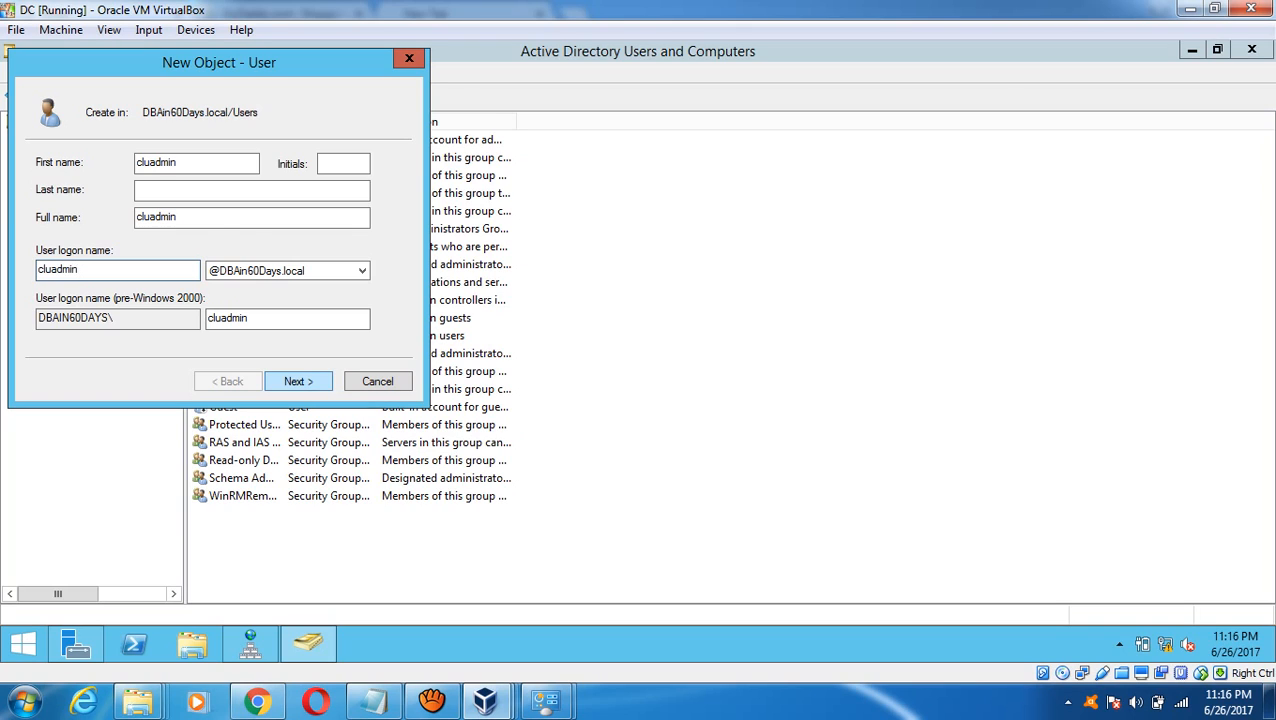
key("Return")
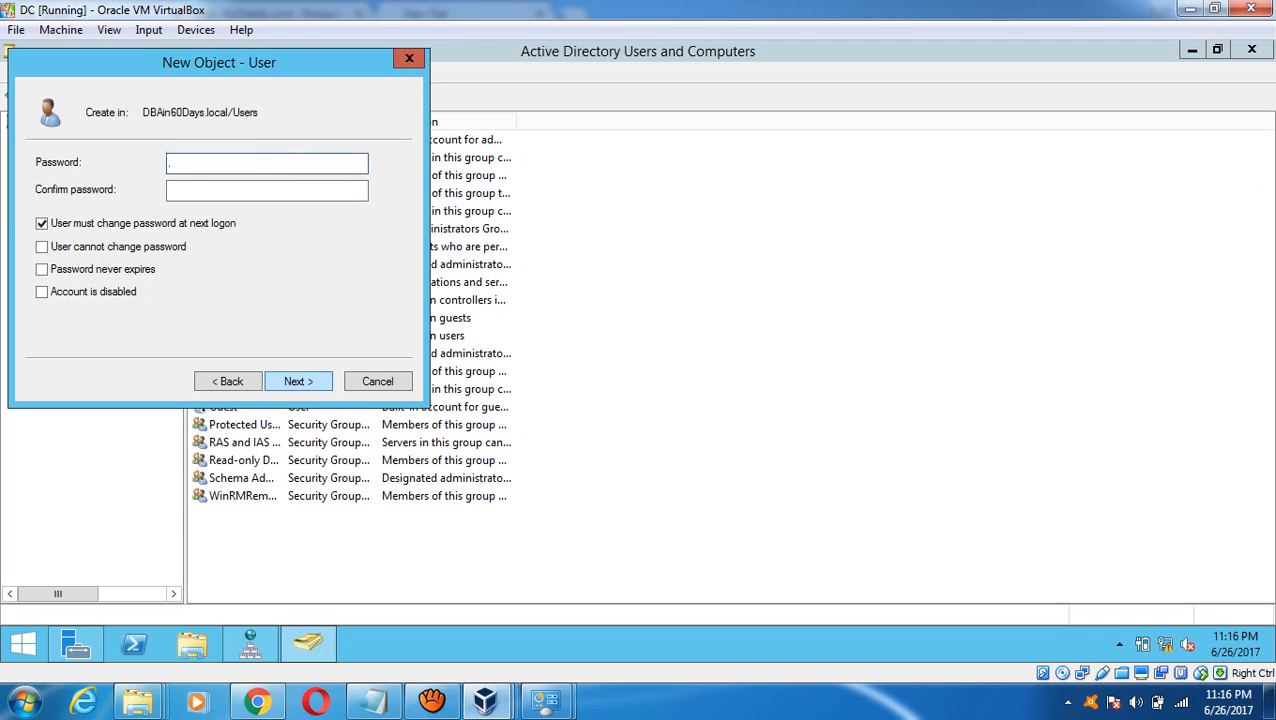
- Give cluadmin a password, no change at next logon, never expiring, and finish creating it
type("P@ssw0rd1!")
key("Tab")
type("P@ssw")
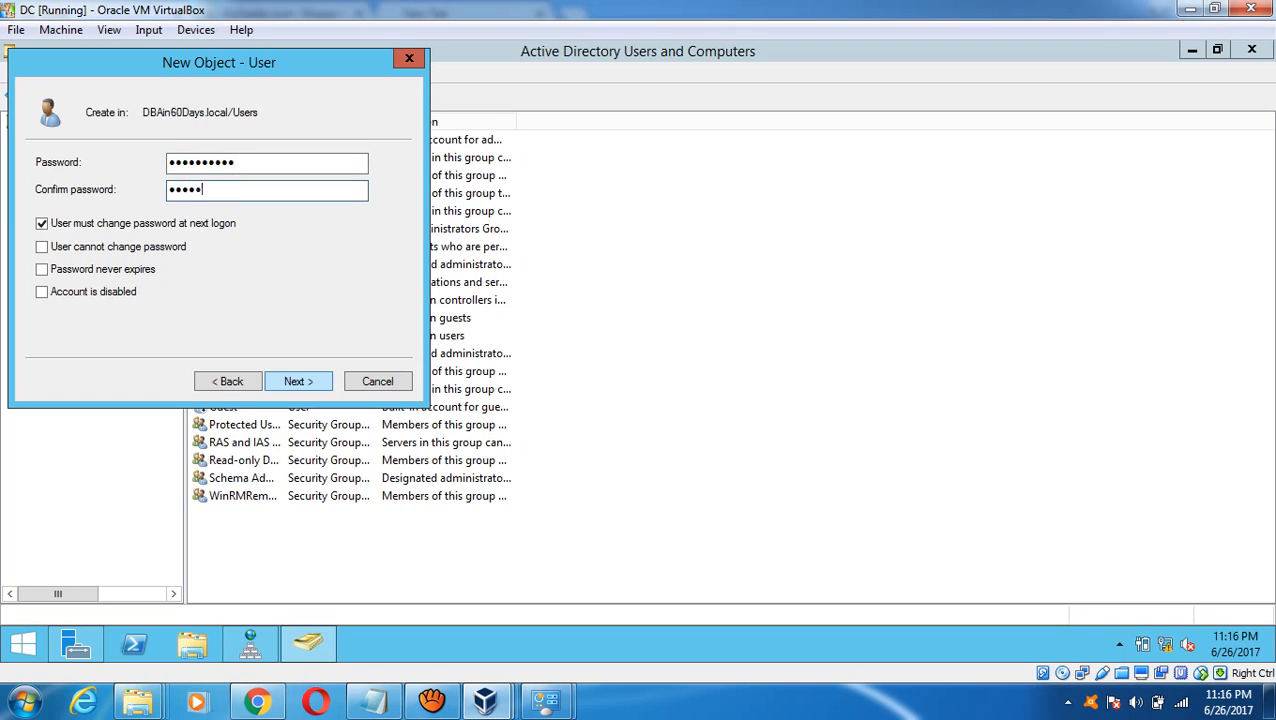
type("0rd1!")
left_click(41, 223)
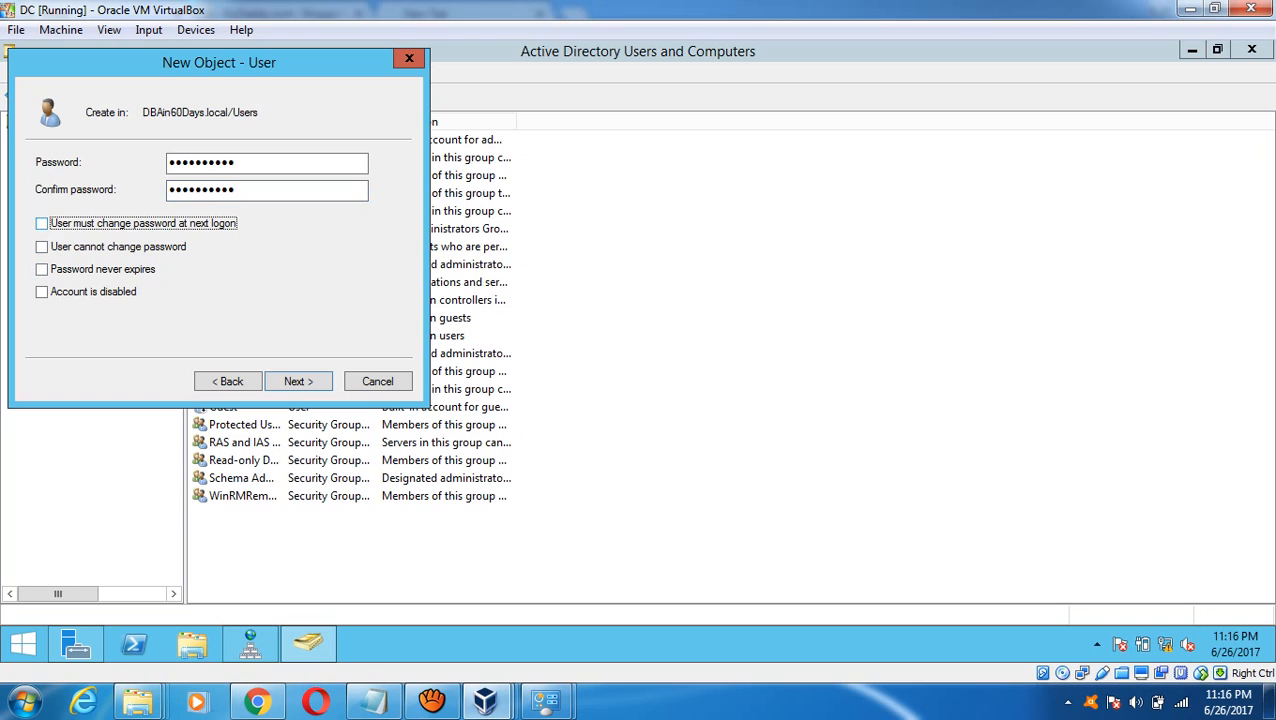
left_click(41, 269)
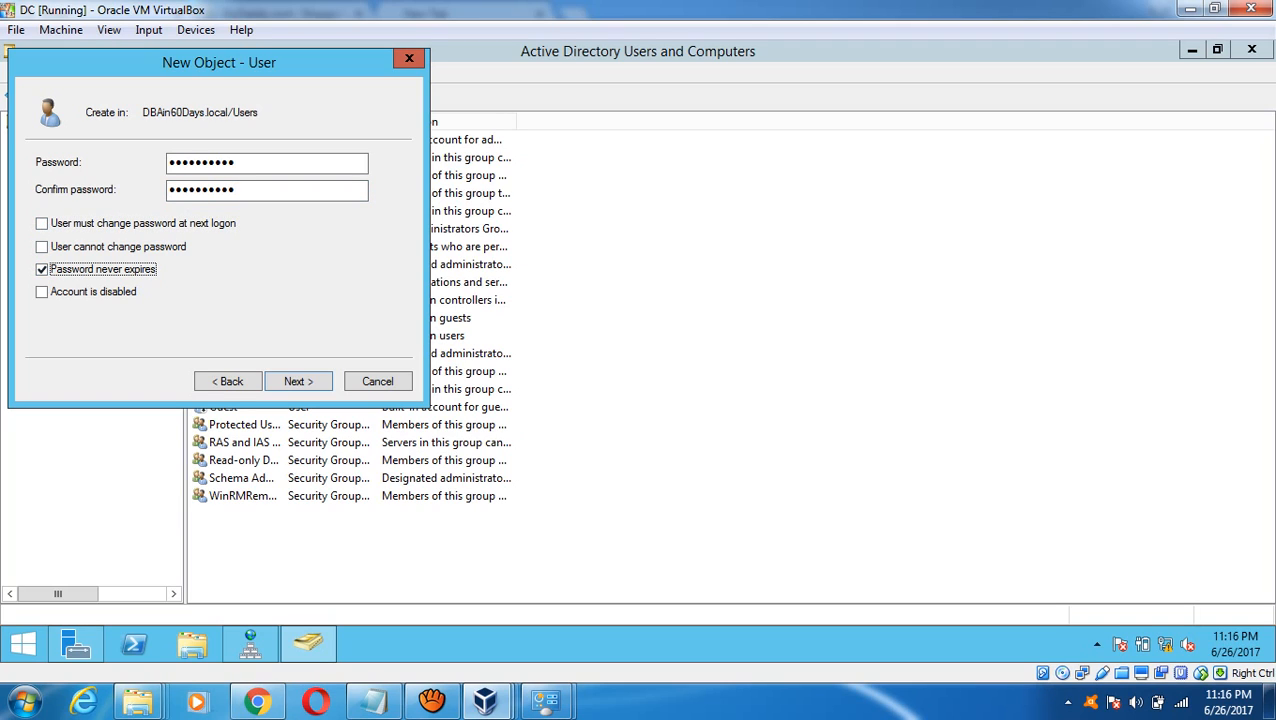
key("Return")
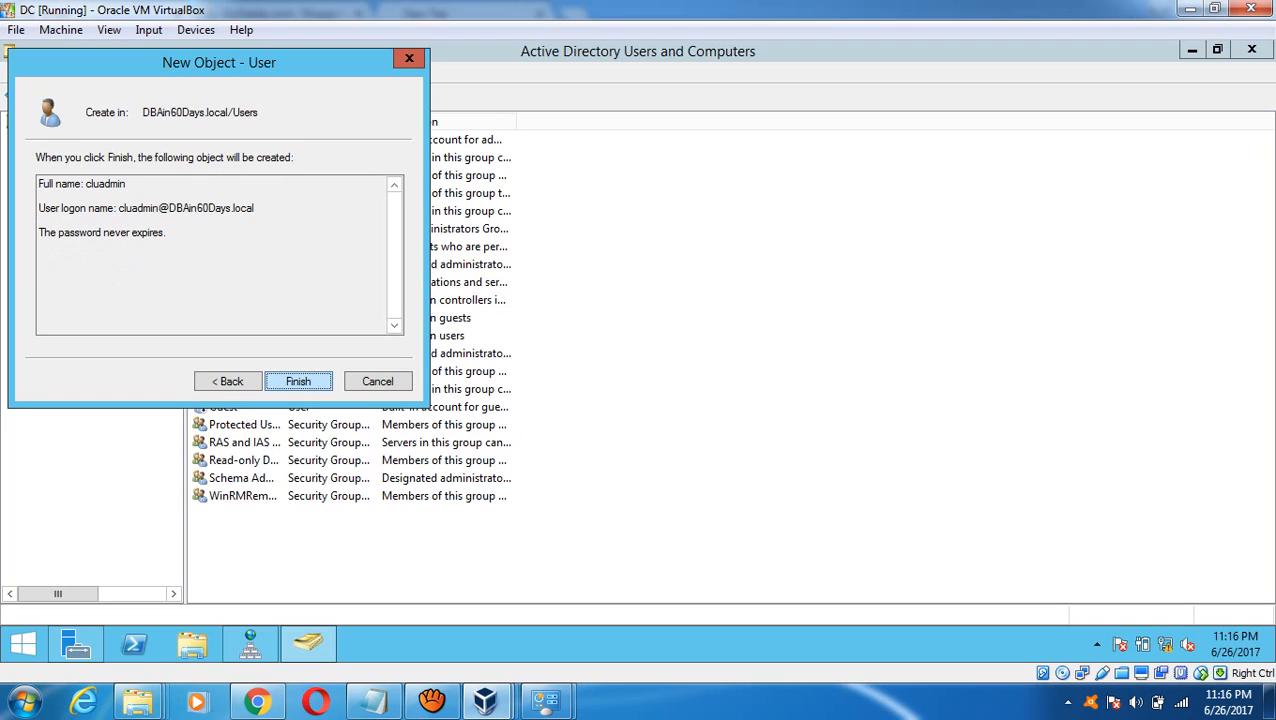
key("Return")
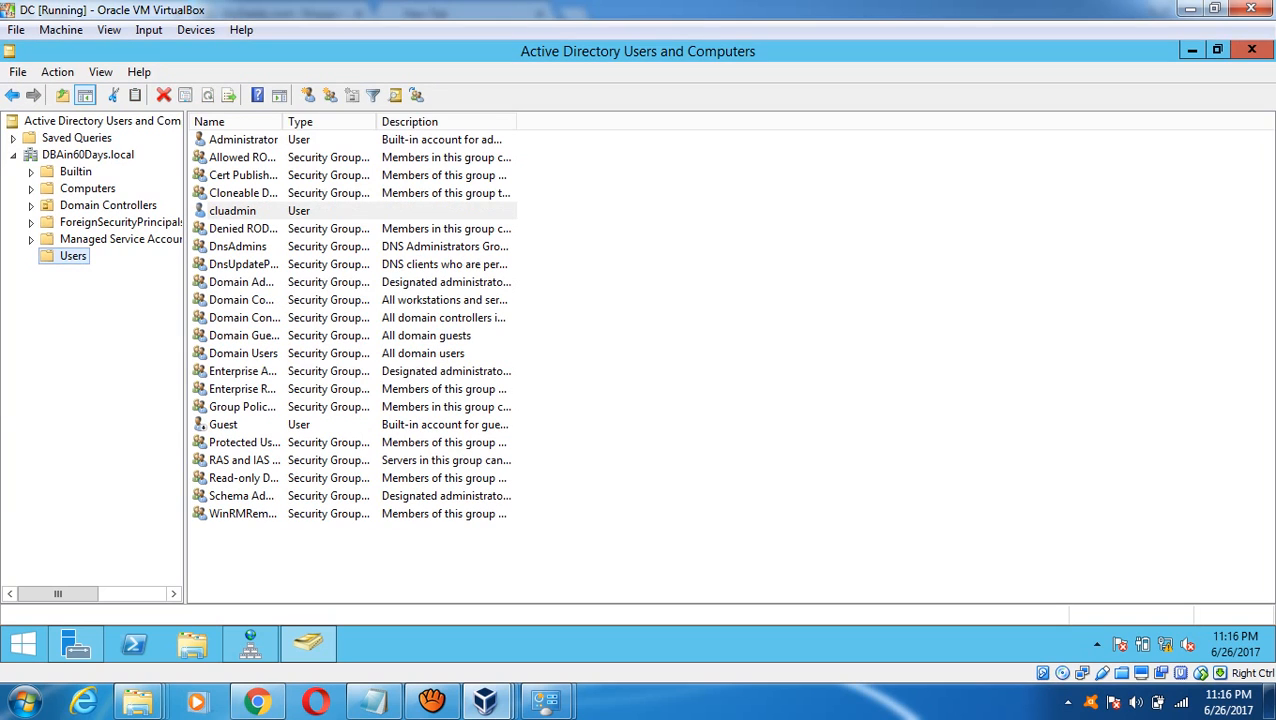
- Add the cluadmin user to the Administrators group
left_click(233, 211)
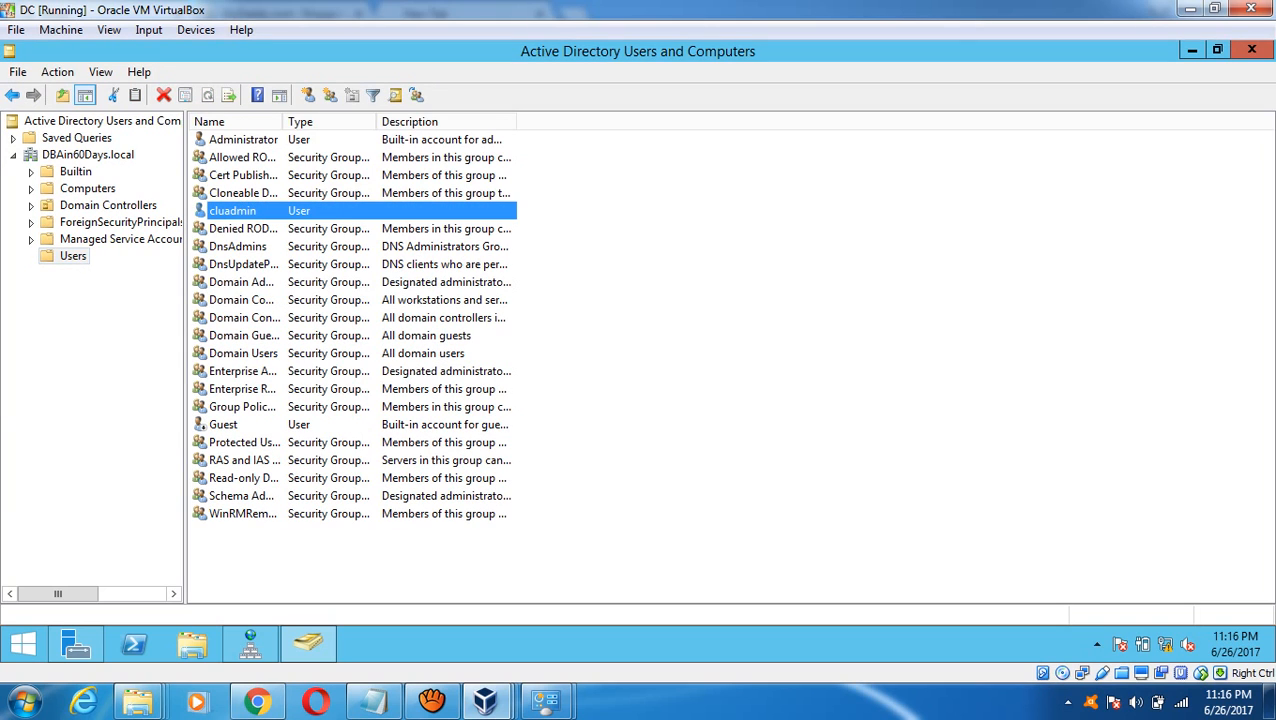
right_click(226, 211)
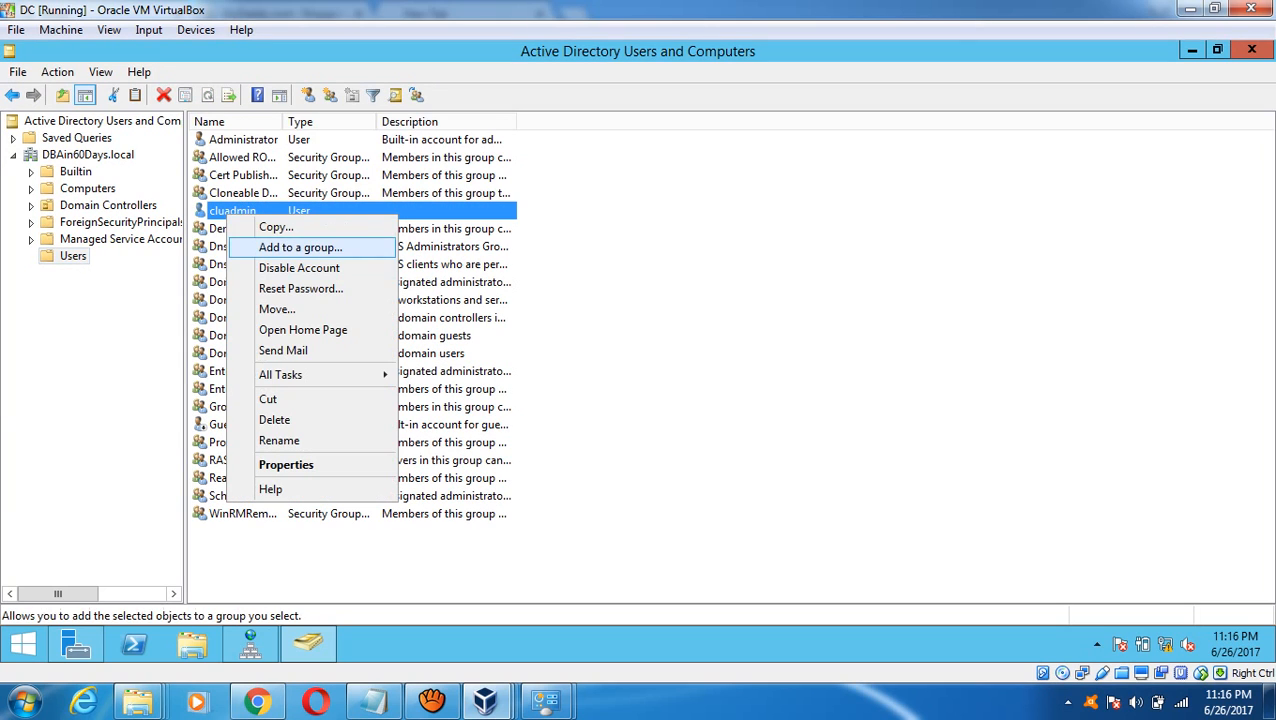
left_click(300, 247)
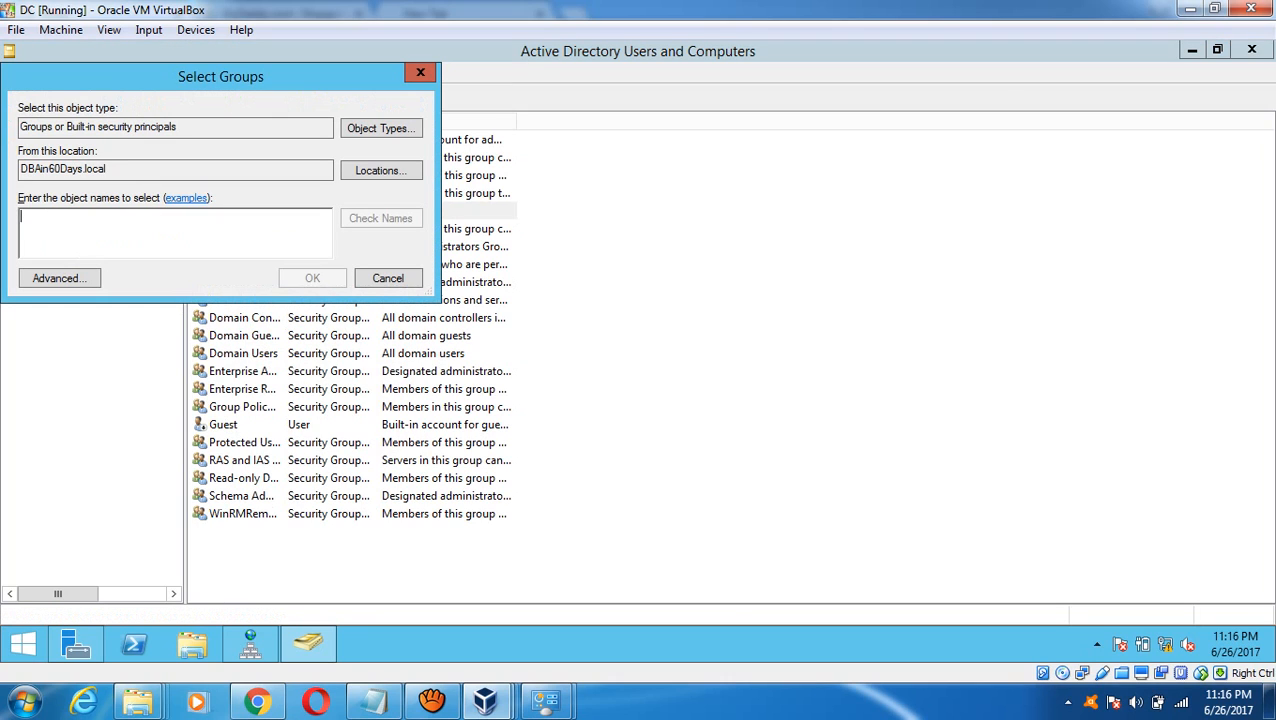
type("admi")
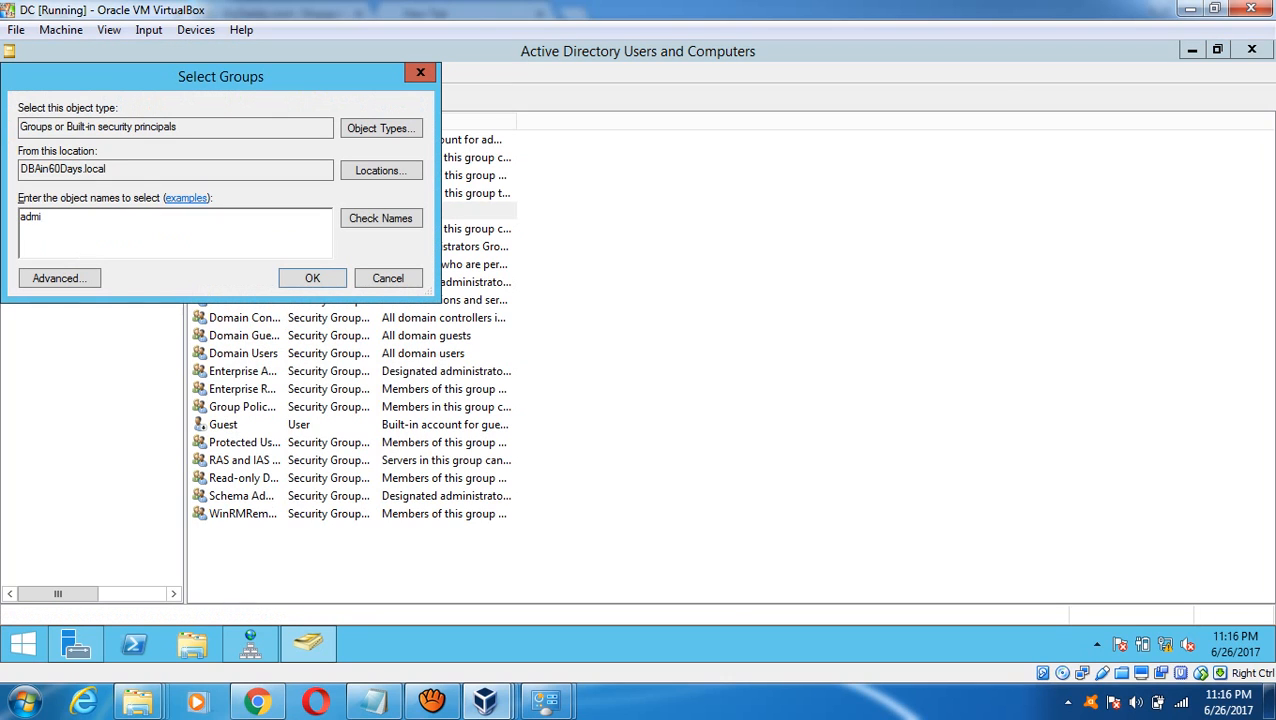
left_click(381, 218)
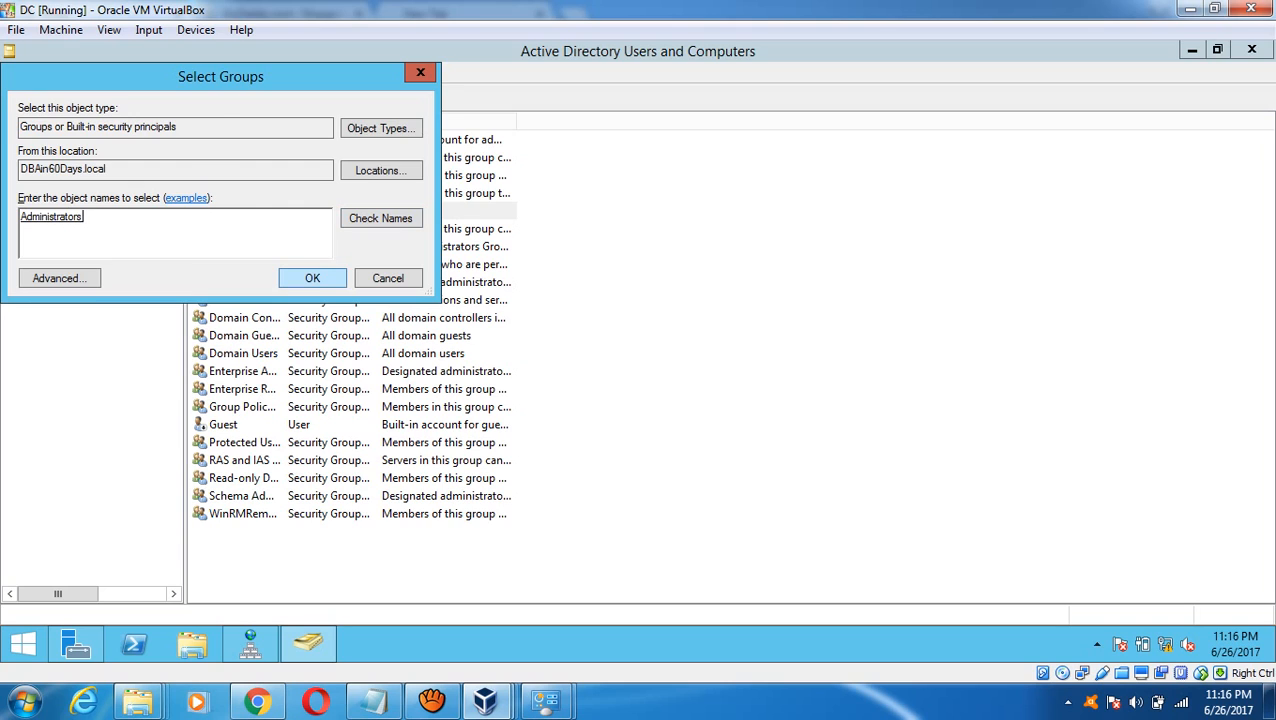
left_click(312, 278)
key("Return")
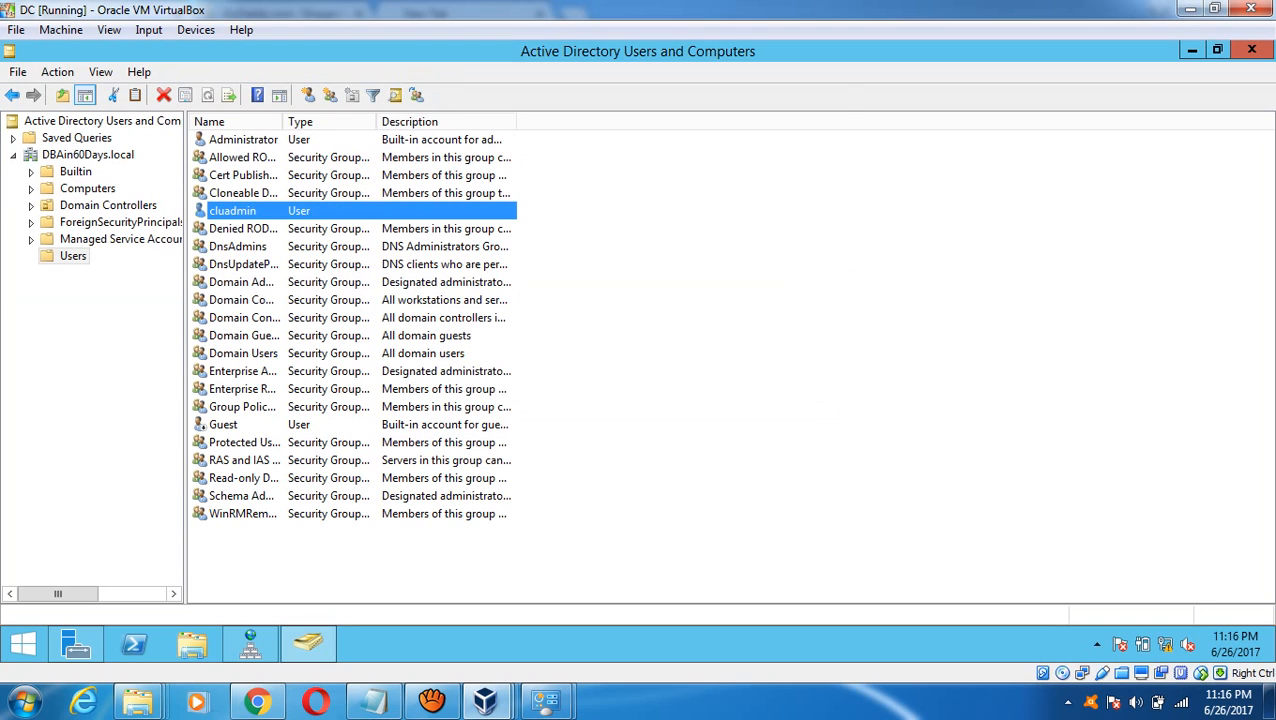
- Add cluadmin to the Domain Admins group as well
right_click(258, 210)
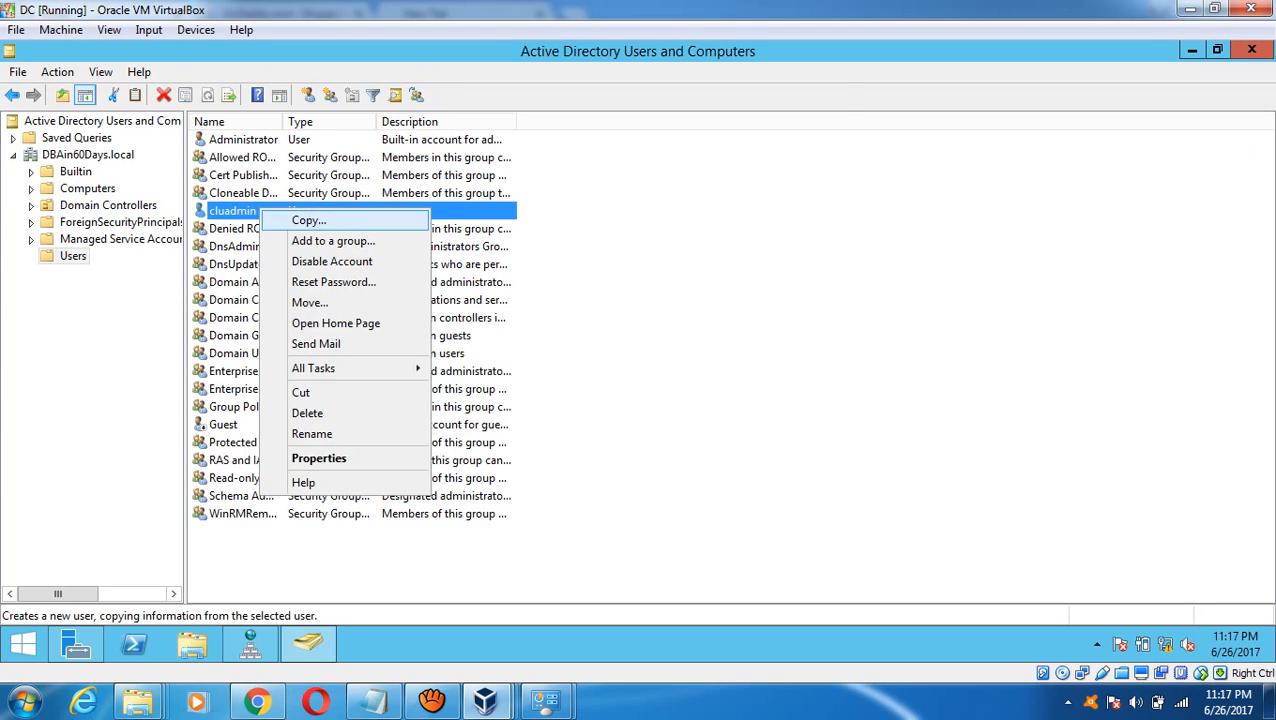
left_click(310, 242)
type("domain")
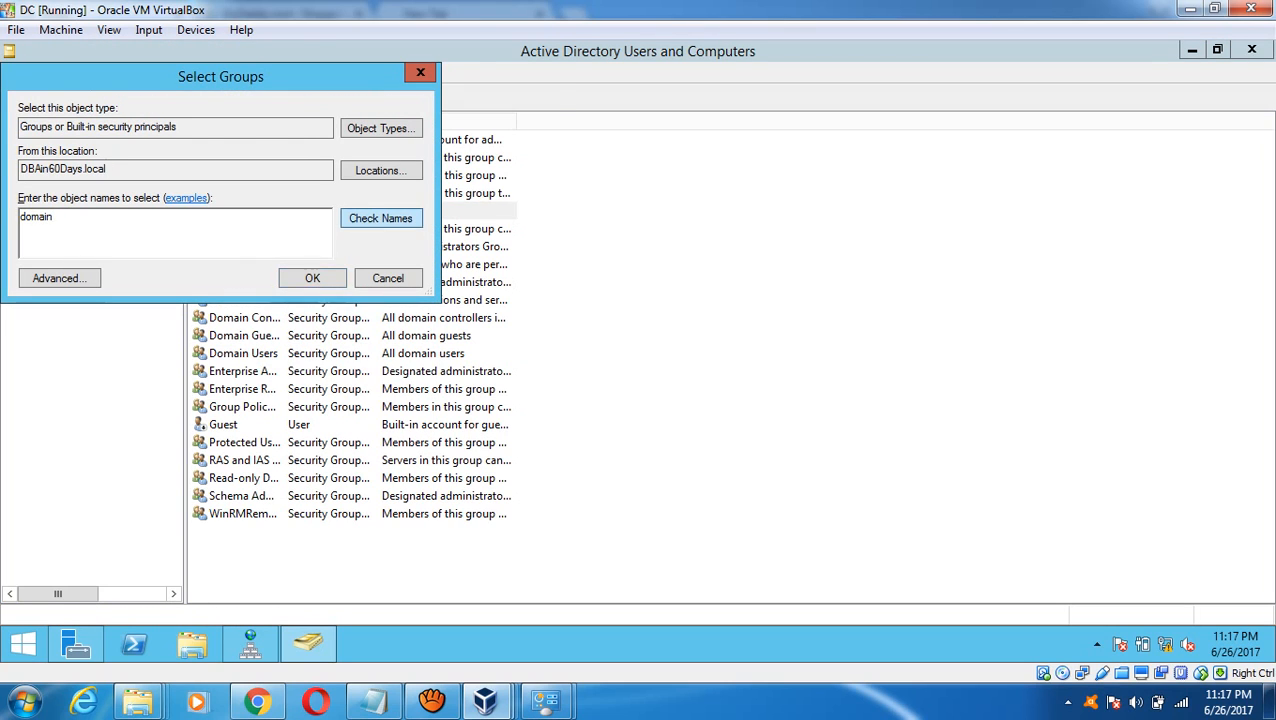
left_click(381, 218)
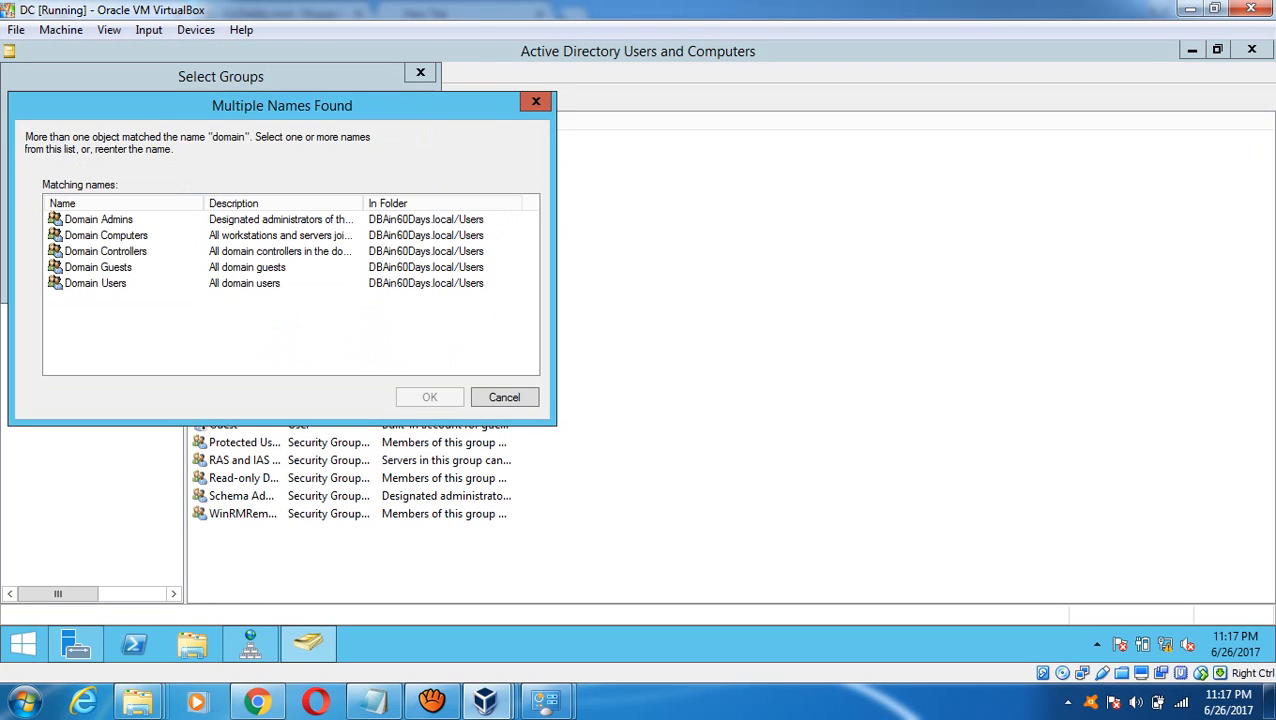
double_click(98, 219)
left_click(311, 278)
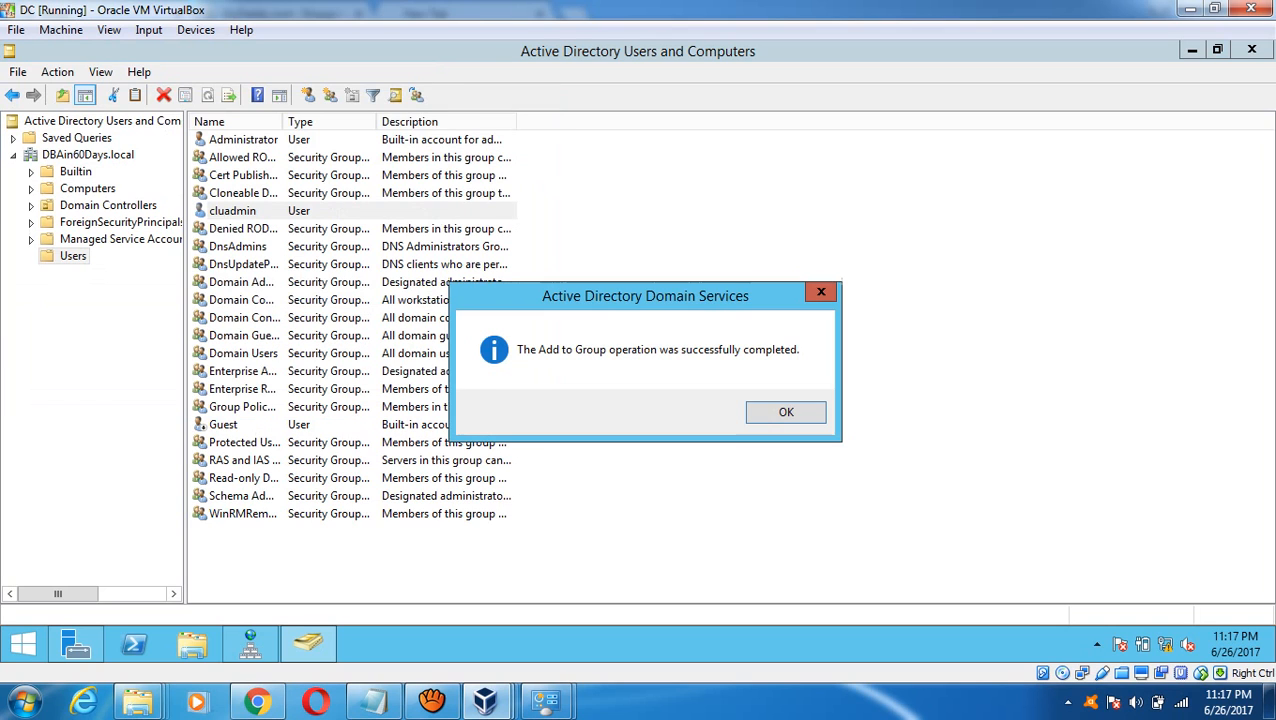
key("Return")
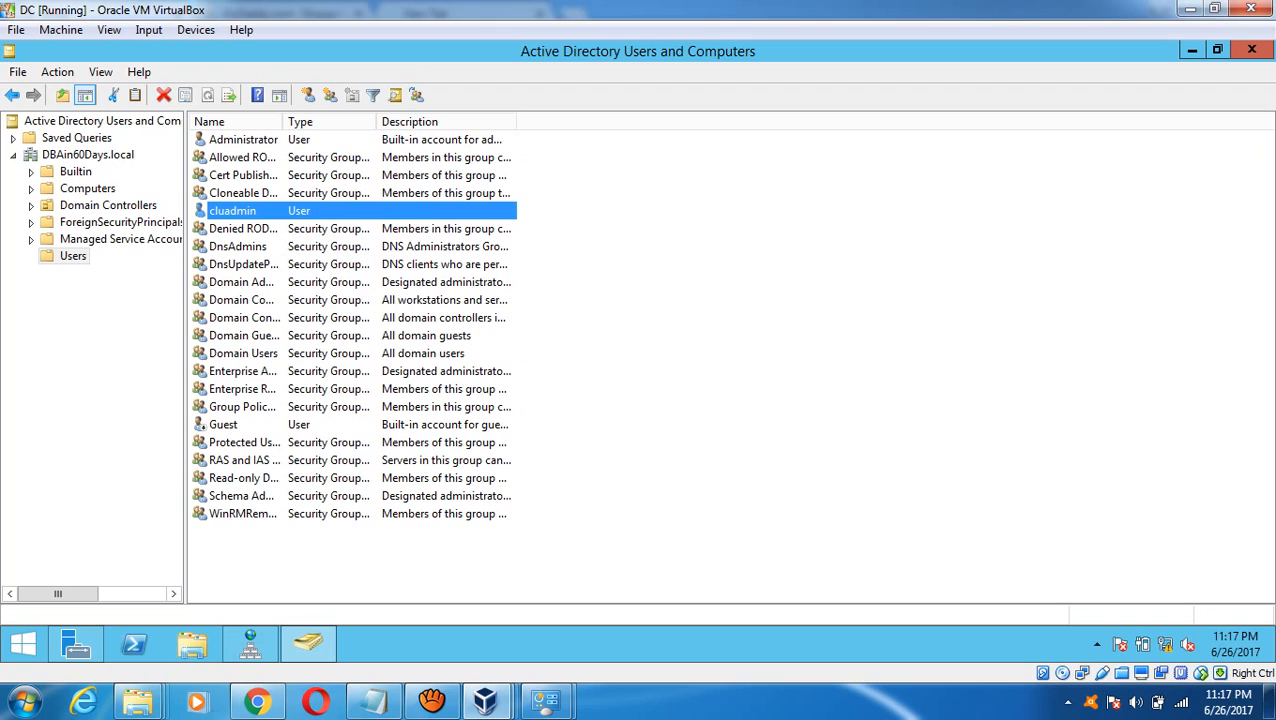
left_click(700, 370)
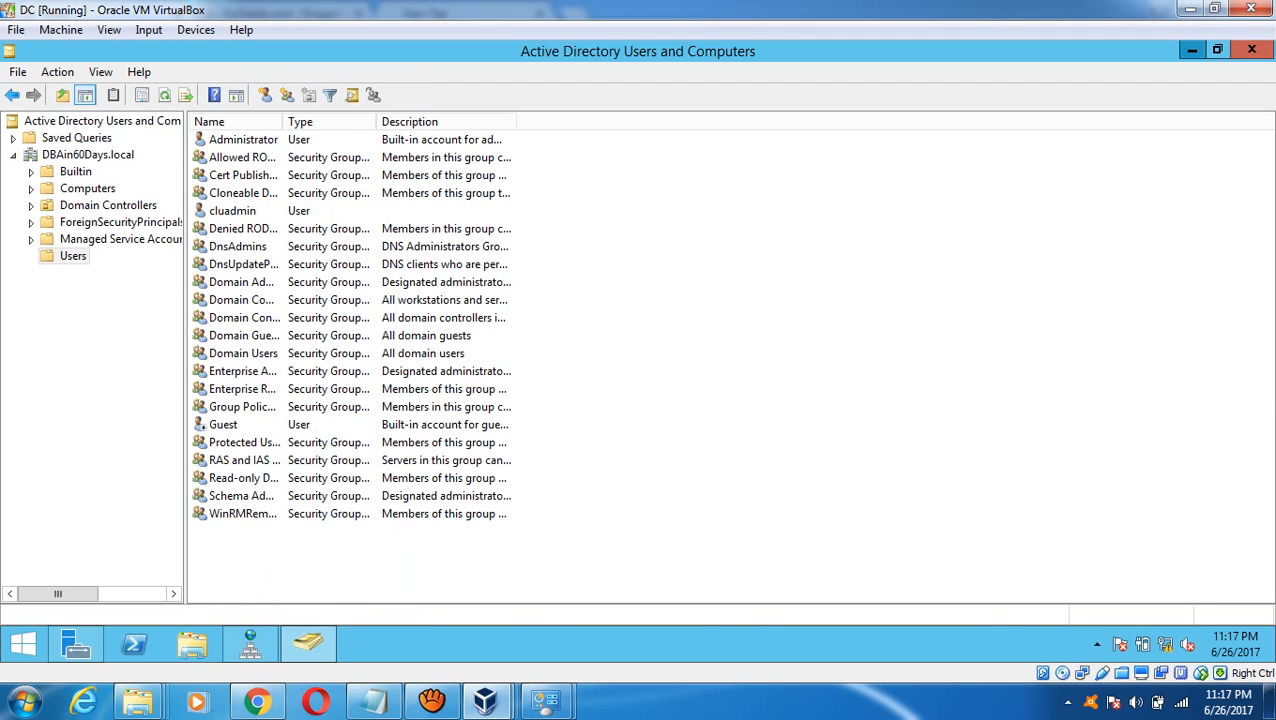
- Open DNS Manager and start a new host record in the DBAin60Days.local zone
left_click(1192, 49)
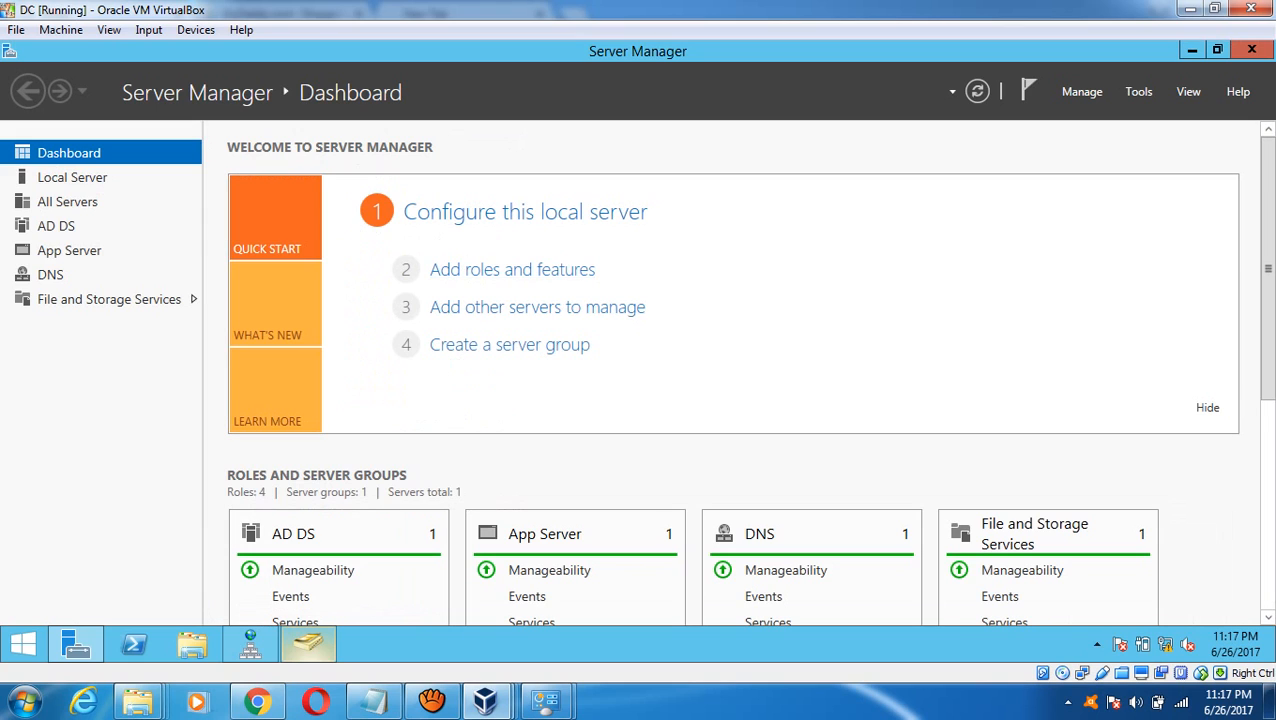
left_click(250, 645)
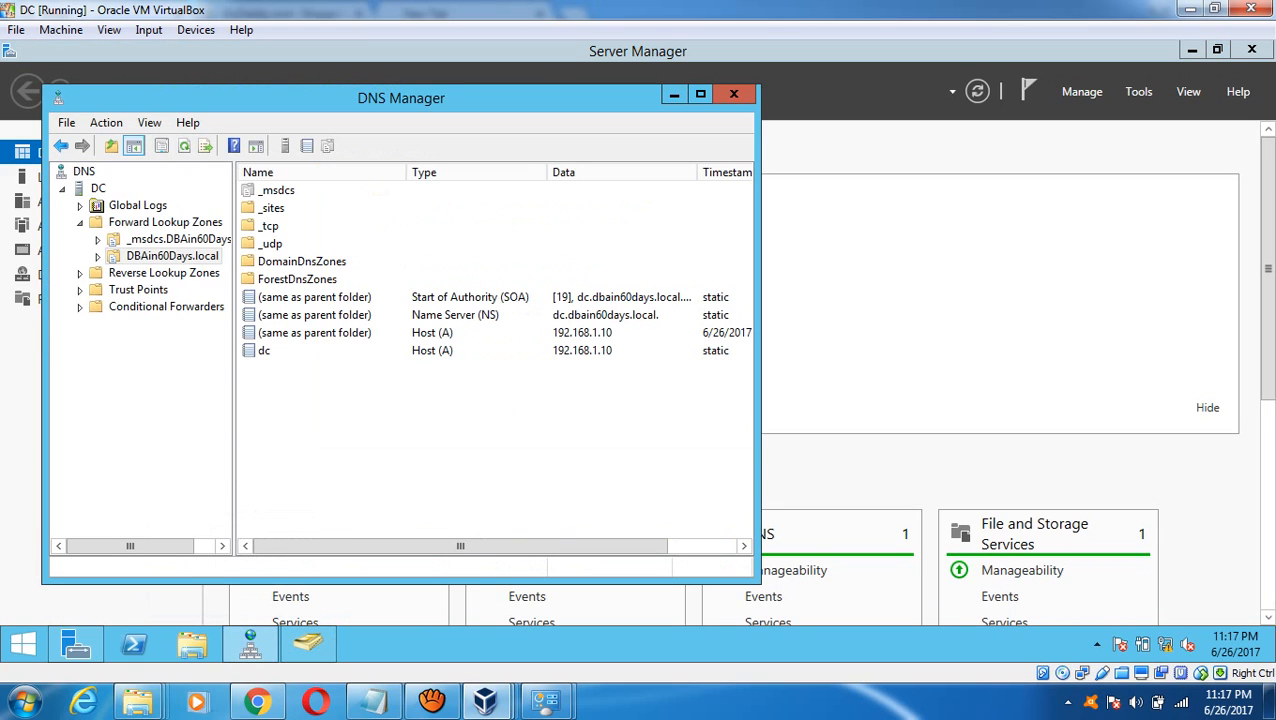
left_click(172, 256)
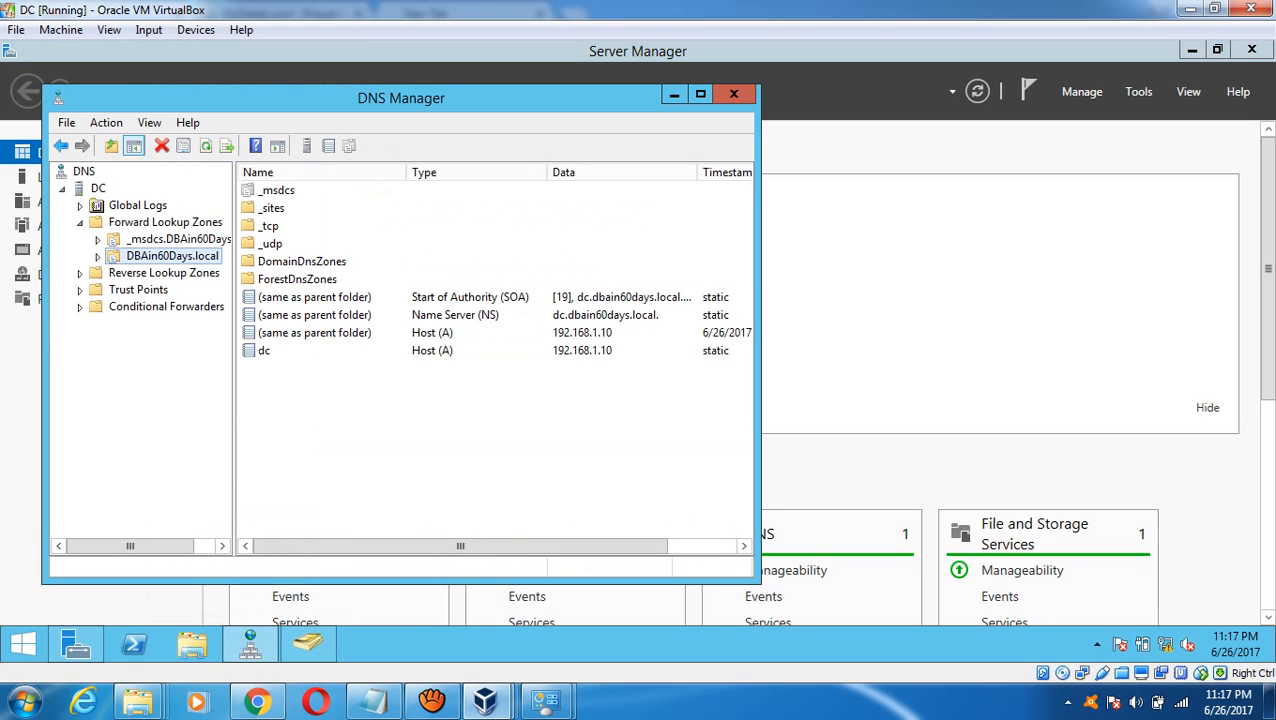
right_click(148, 256)
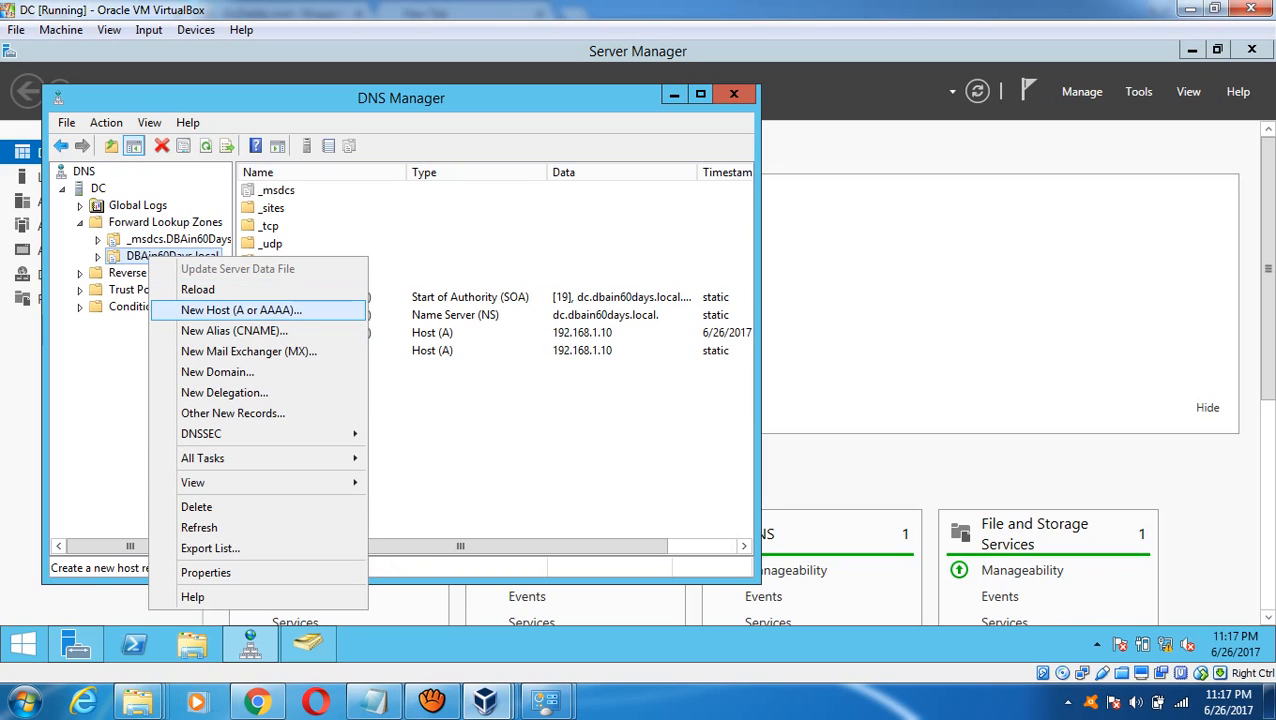
left_click(241, 310)
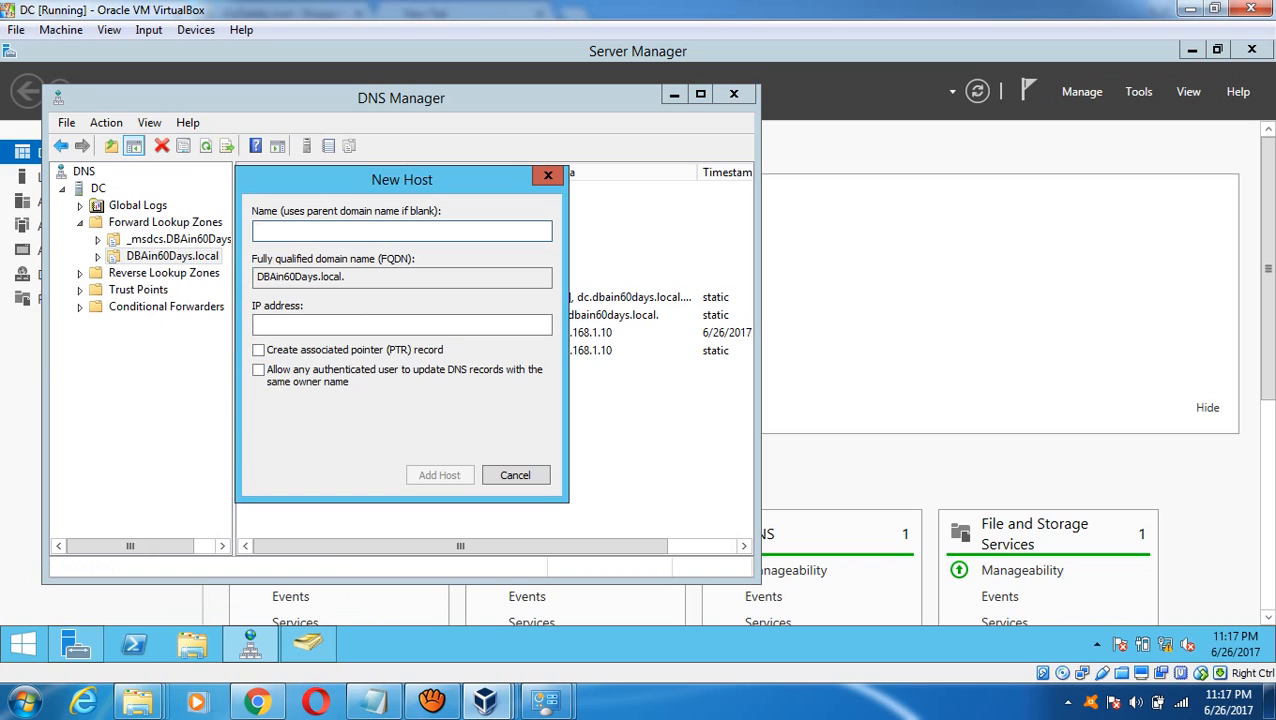
- Add host Node1 at 192.168.1.11 with an associated PTR record
type("N")
key("BackSpace")
type("Node1")
key("Tab")
key("Tab")
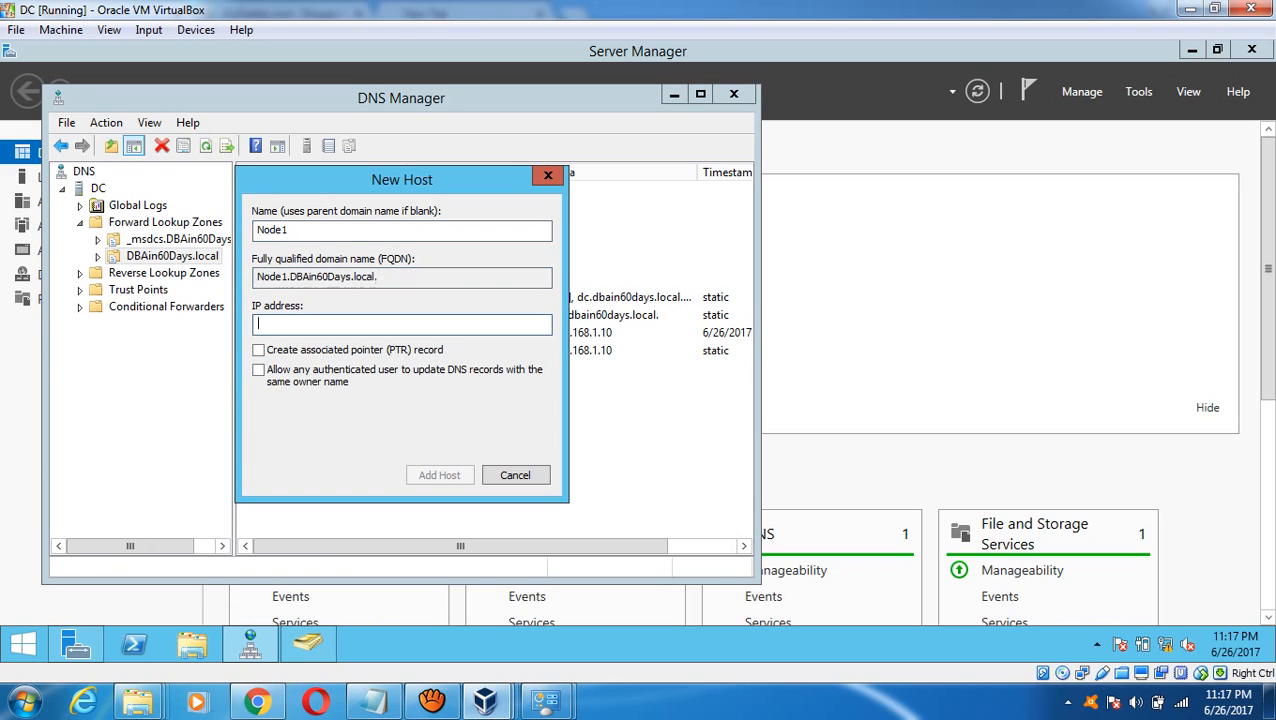
type("192.168.1.11")
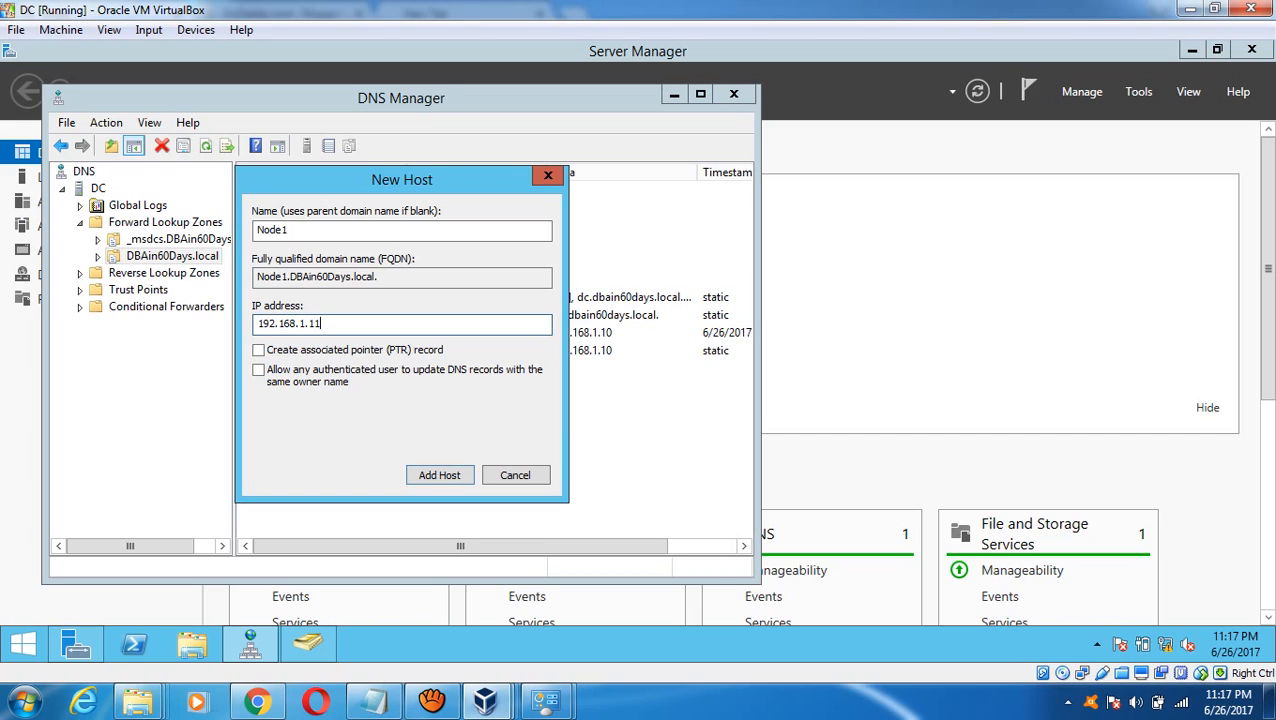
key("Tab")
key("space")
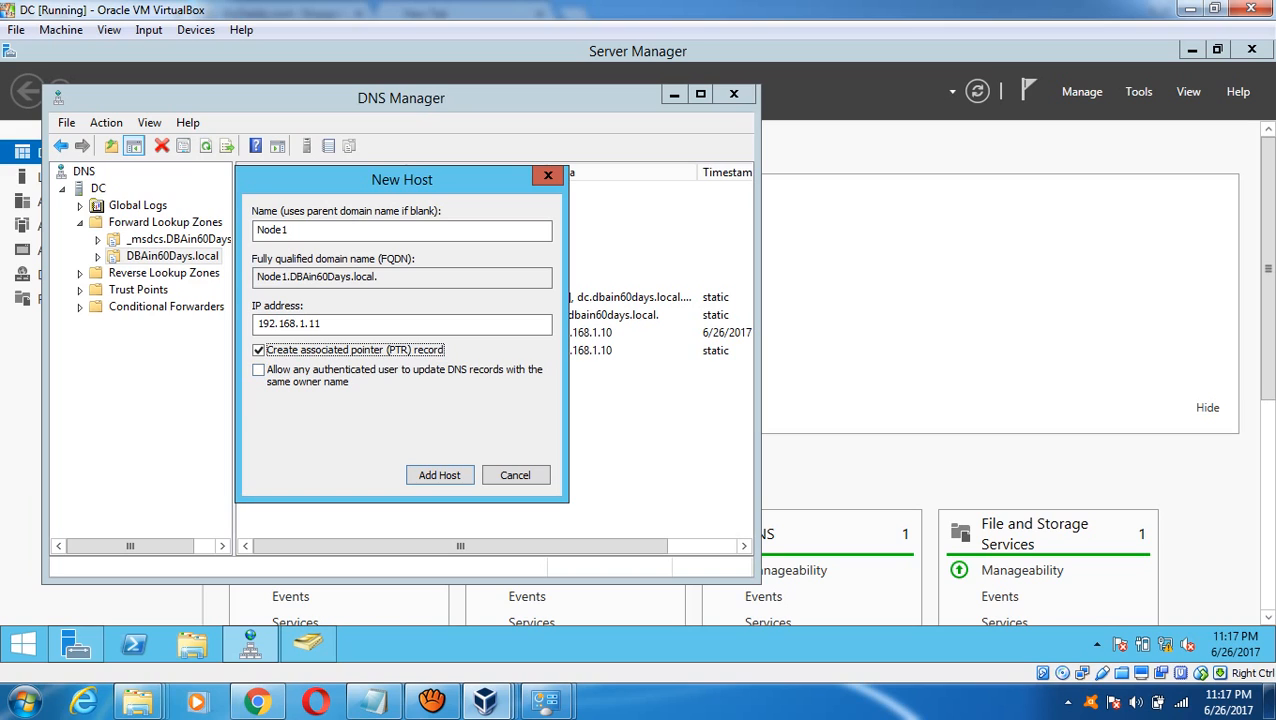
key("Return")
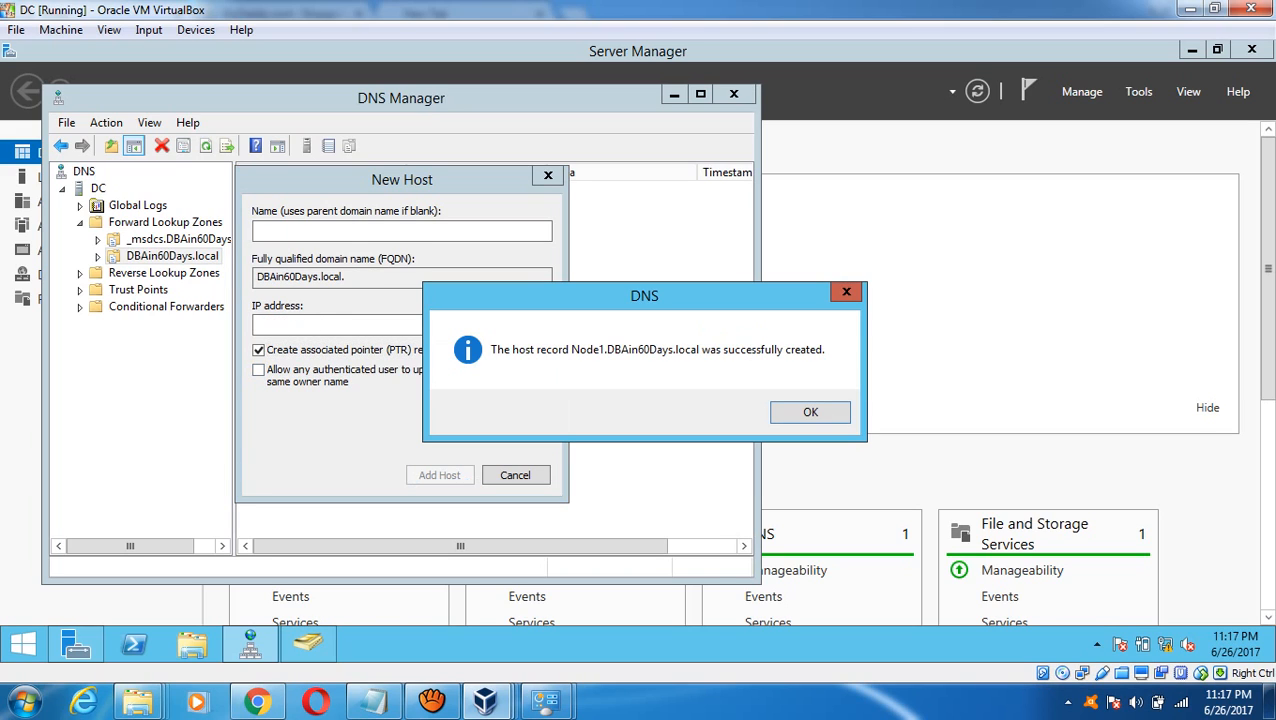
key("Return")
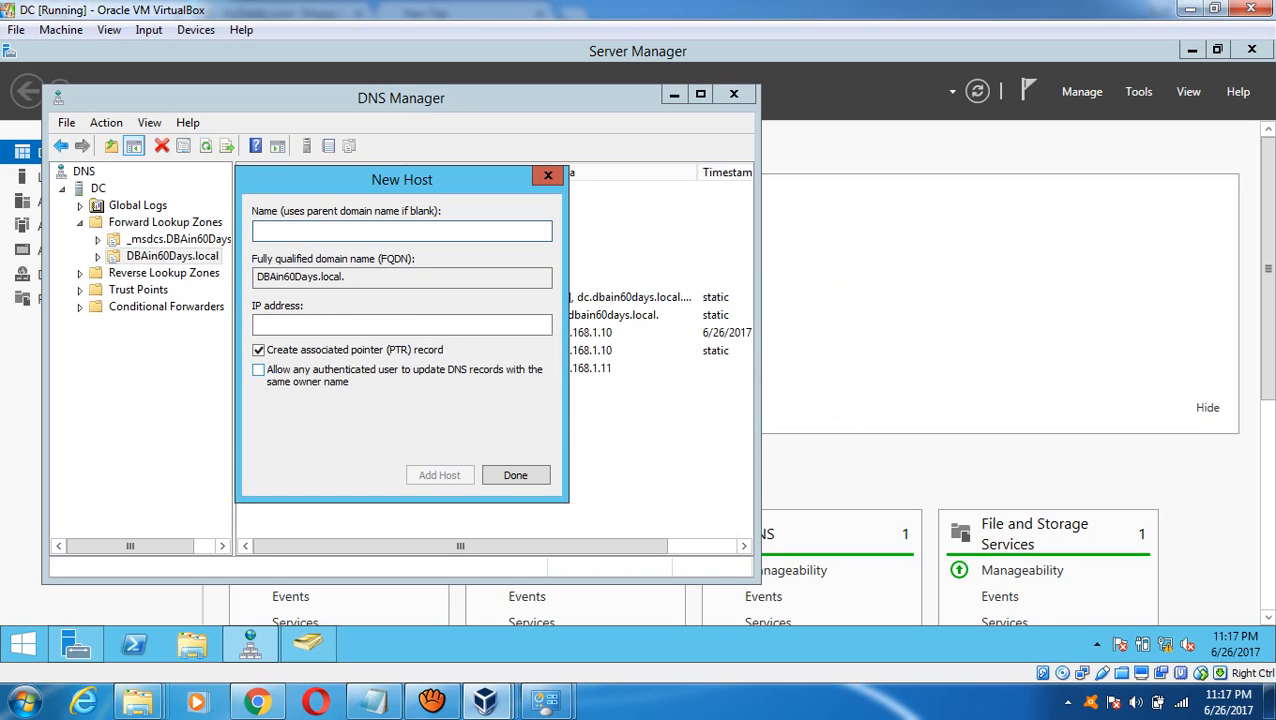
- Add host Node2 at 192.168.1.12, letting authenticated users update it, then close the form
type("Node")
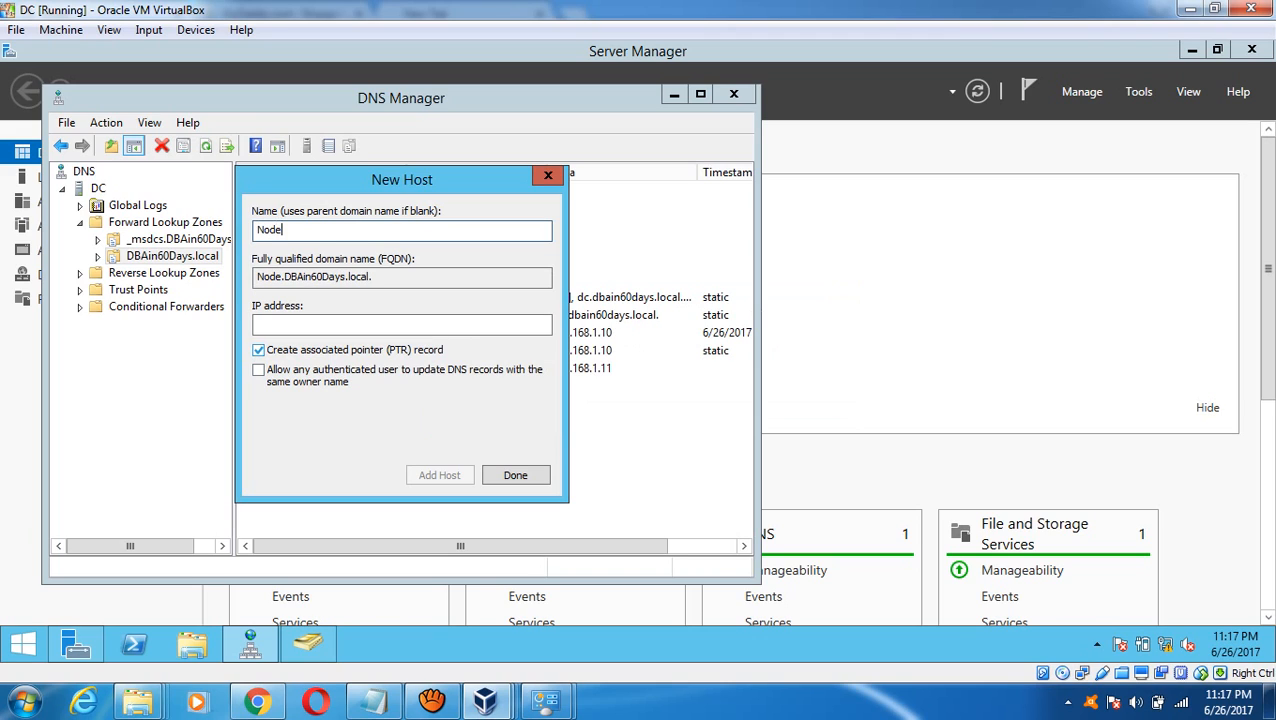
type("2")
key("Tab")
key("Tab")
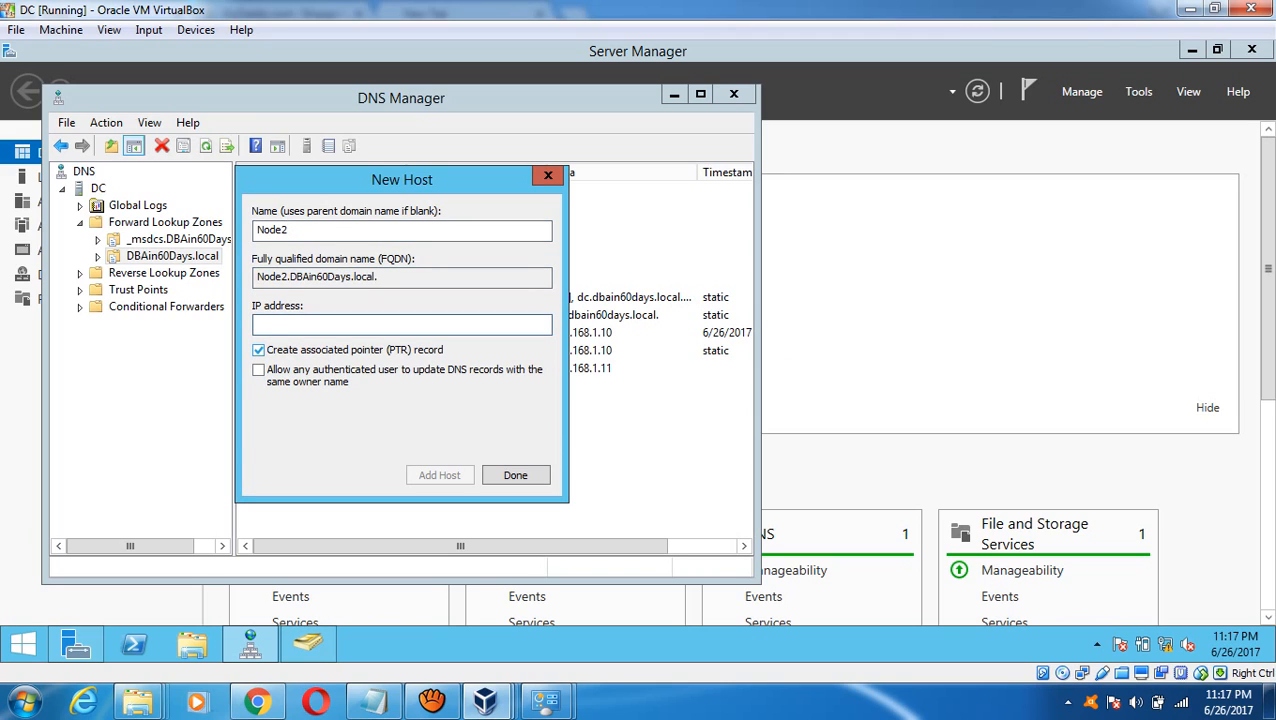
type("192.168.1.12")
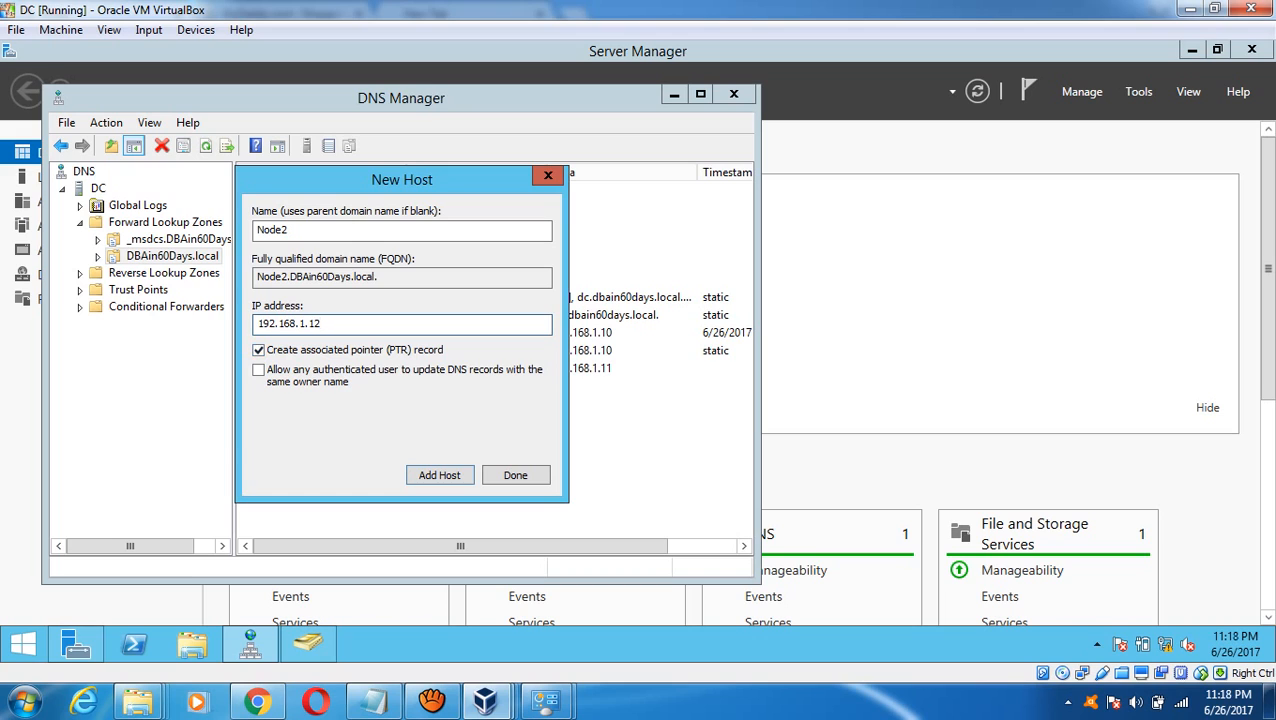
left_click(259, 370)
left_click(439, 475)
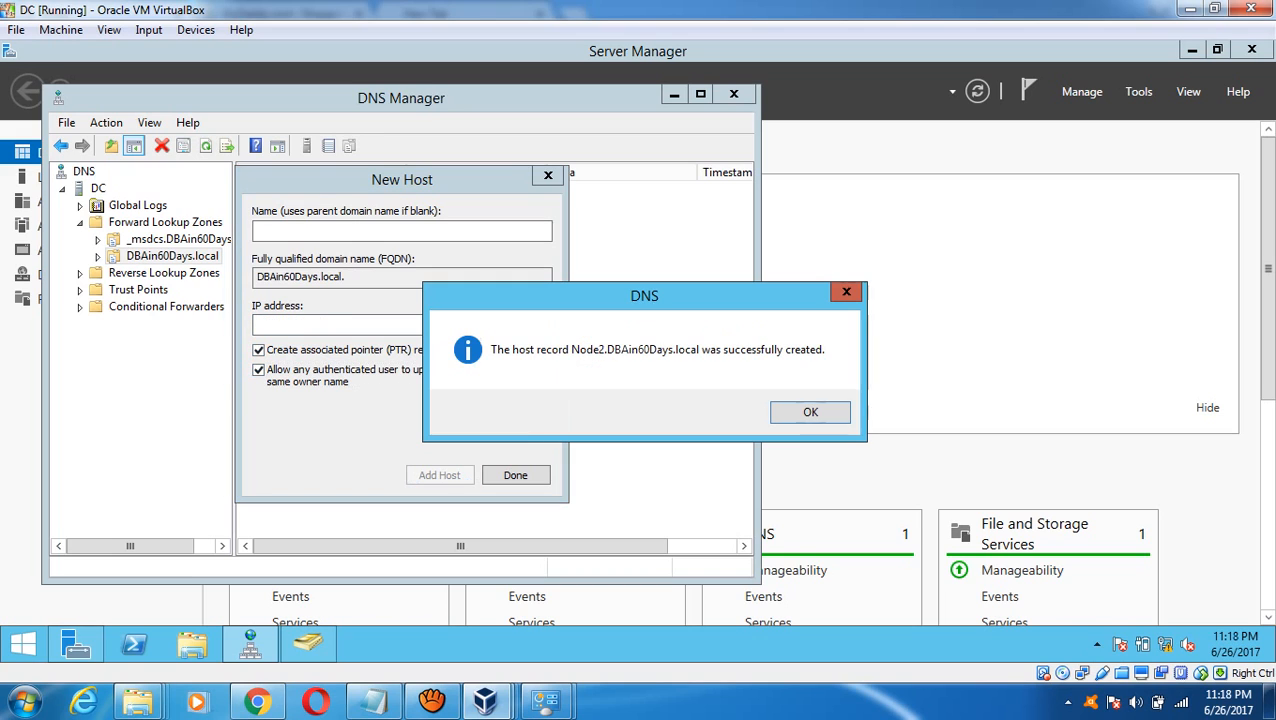
left_click(808, 411)
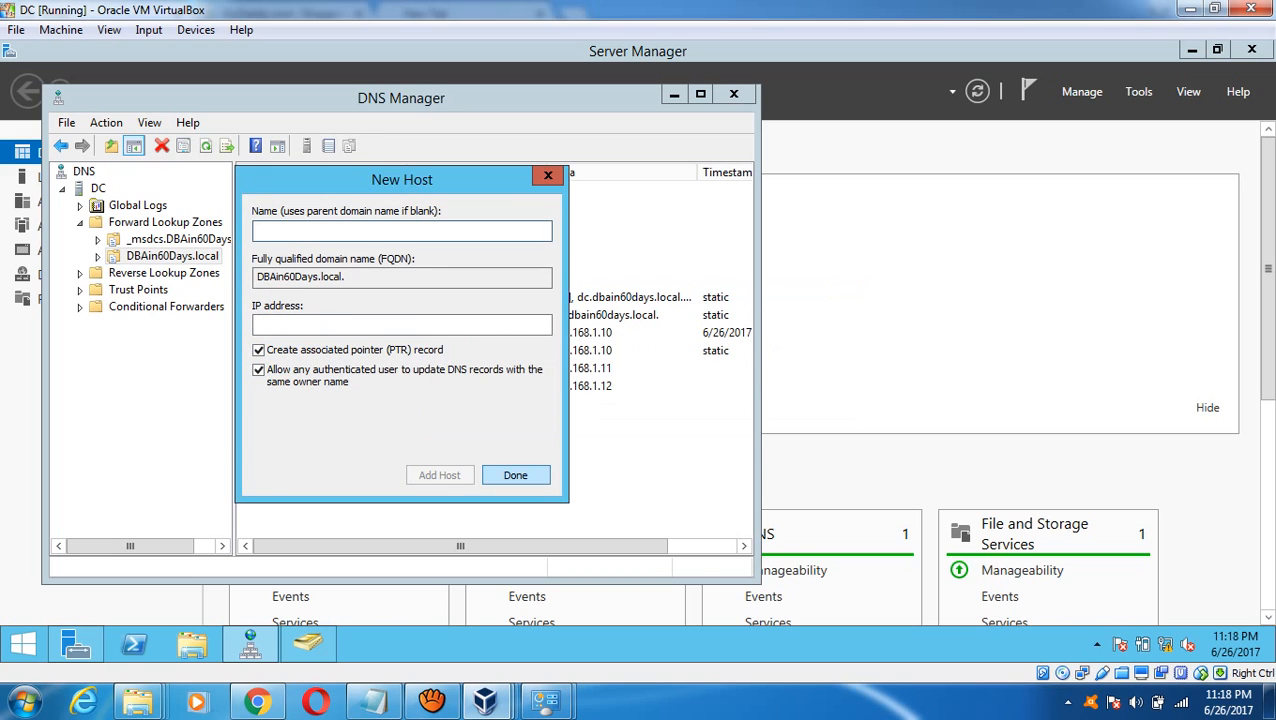
left_click(516, 475)
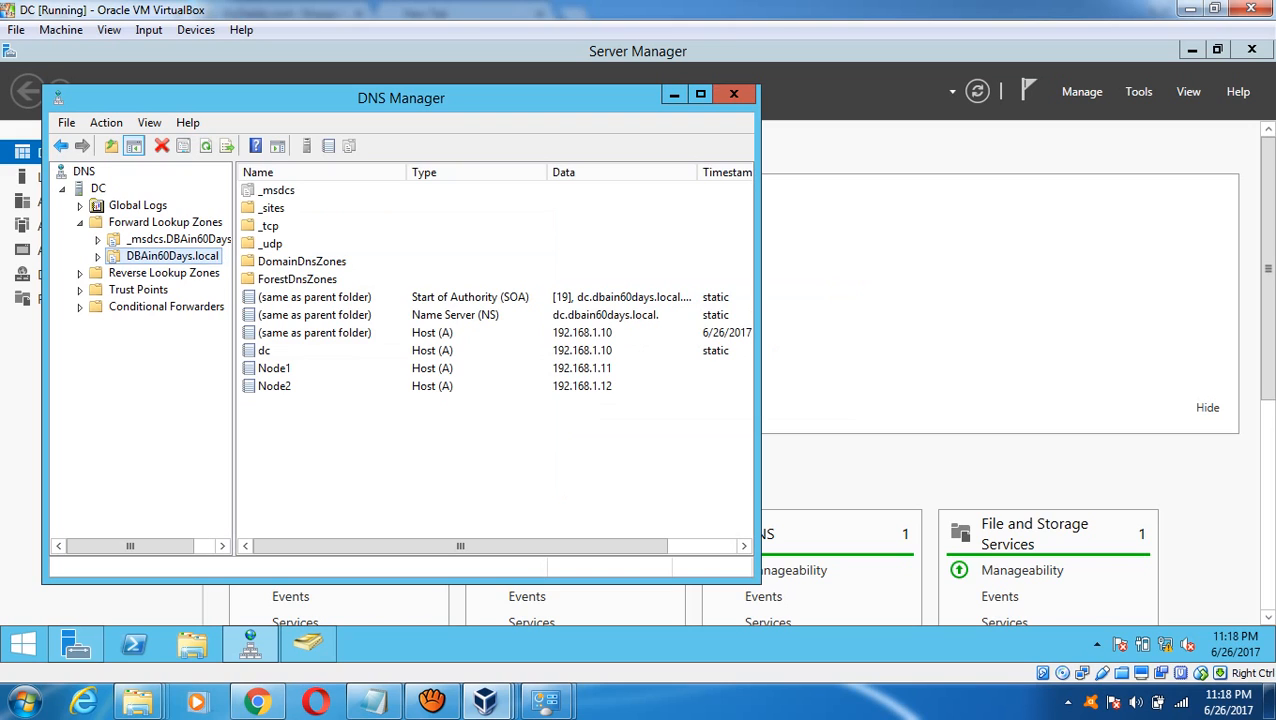
- Check Node1's record security permissions, refresh the DBAin60Days.local zone, and close DNS Manager
double_click(274, 368)
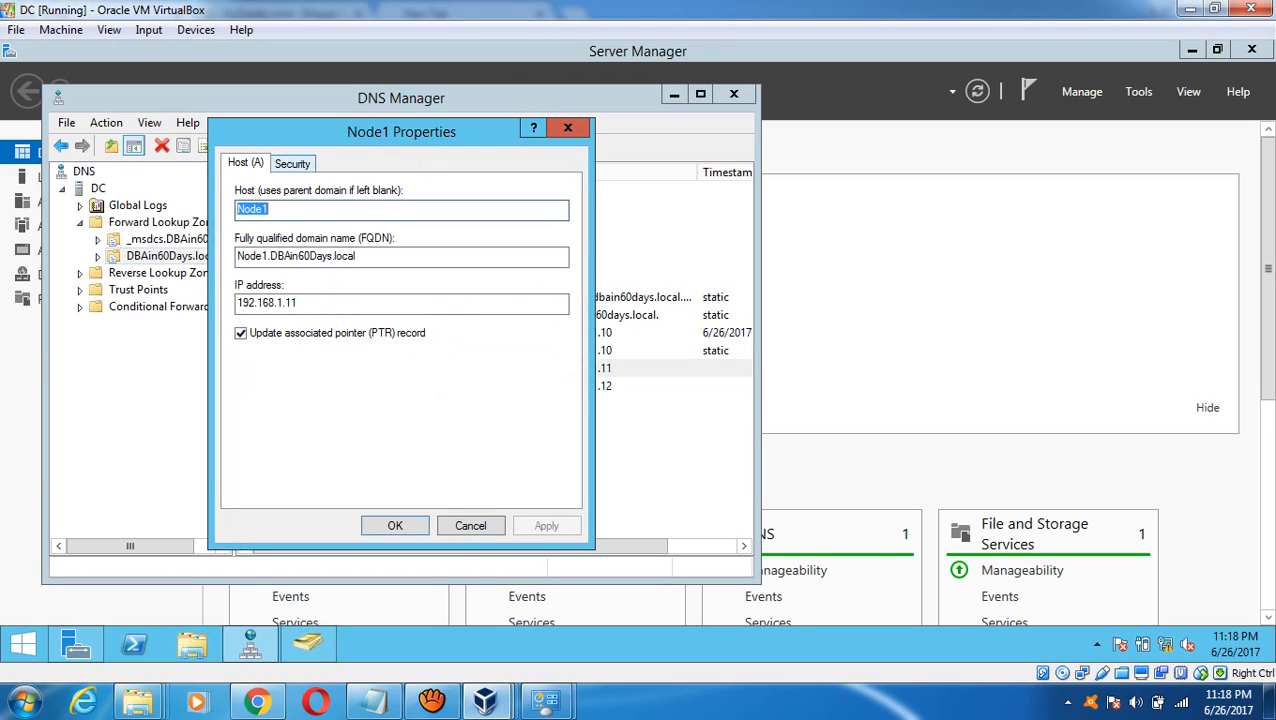
left_click(300, 162)
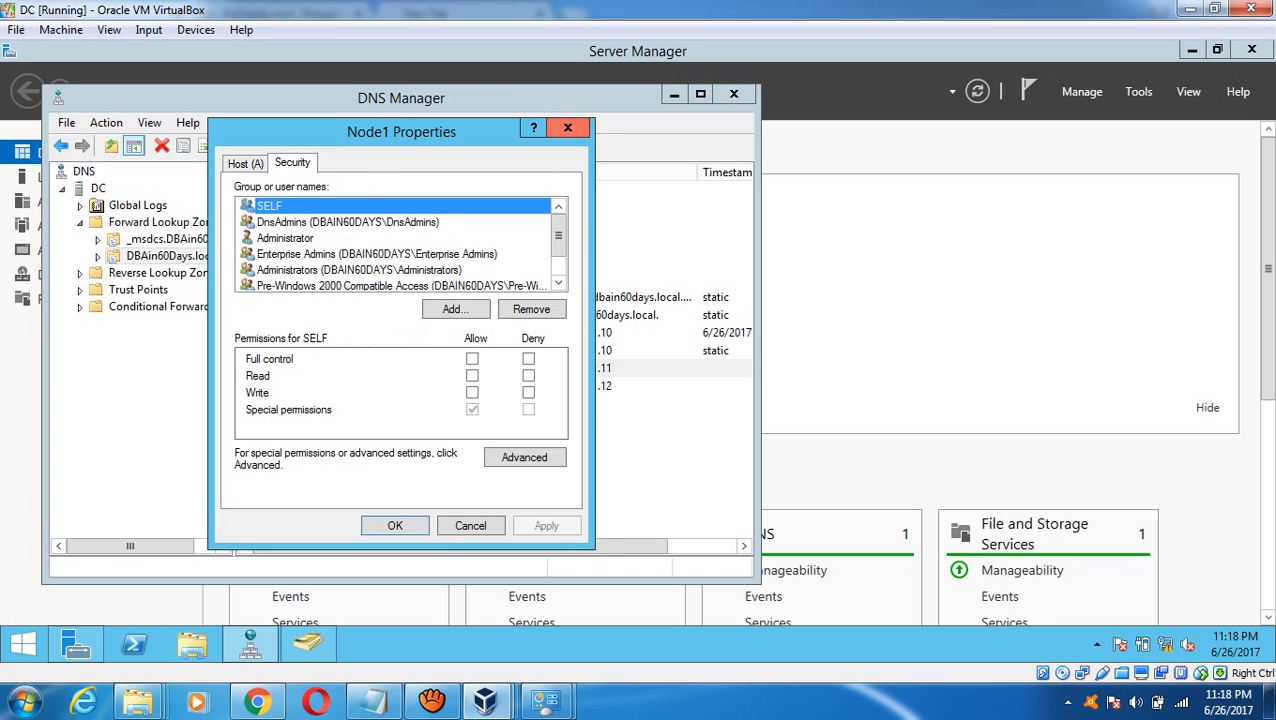
left_click(567, 128)
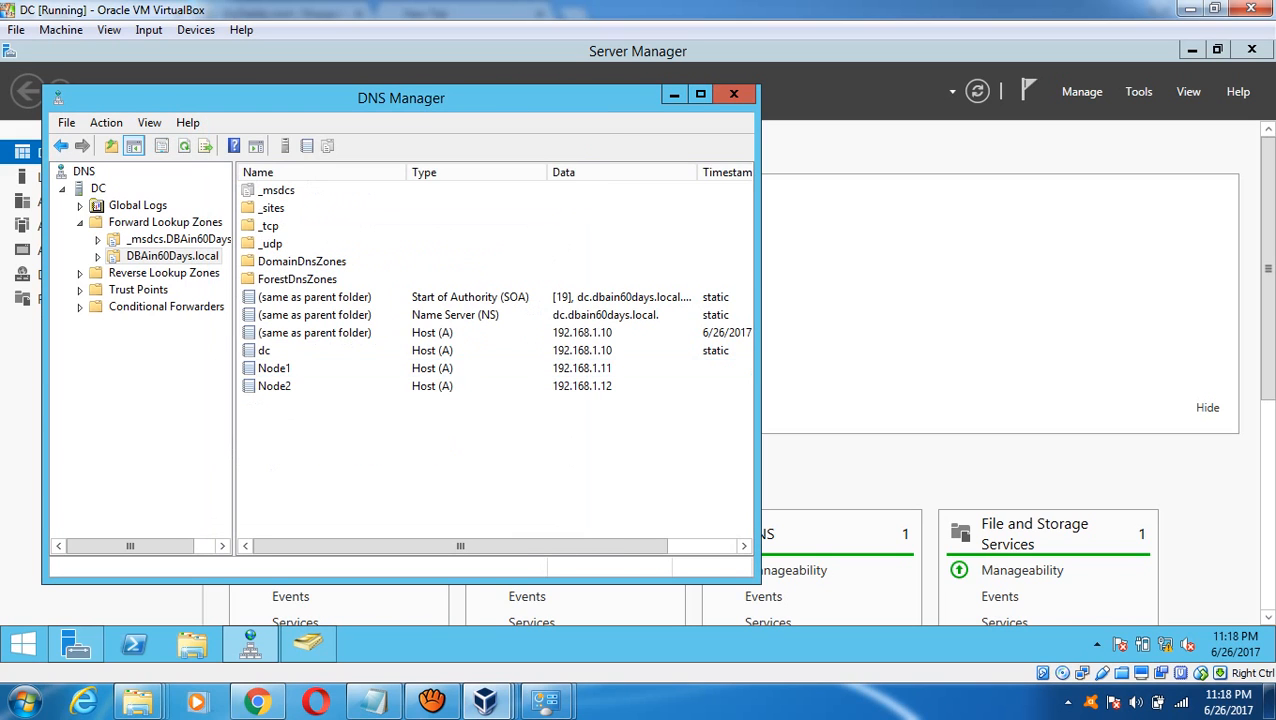
left_click(172, 256)
left_click(206, 146)
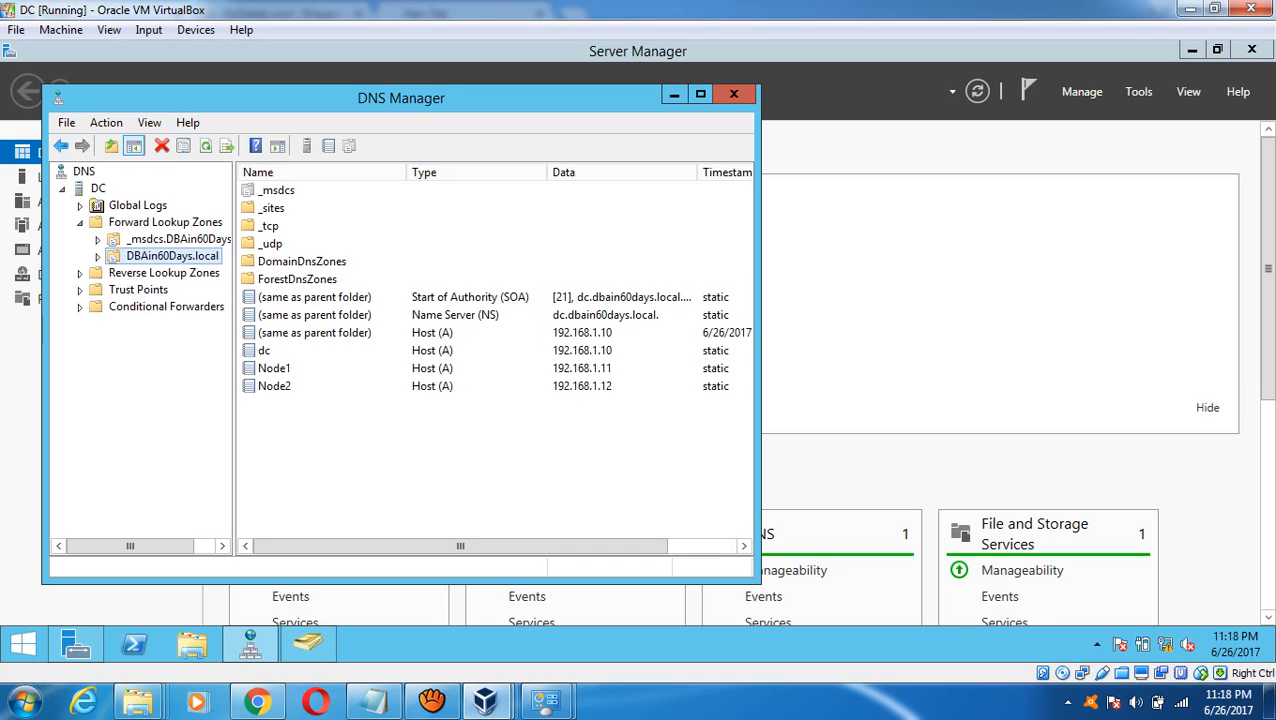
left_click(674, 94)
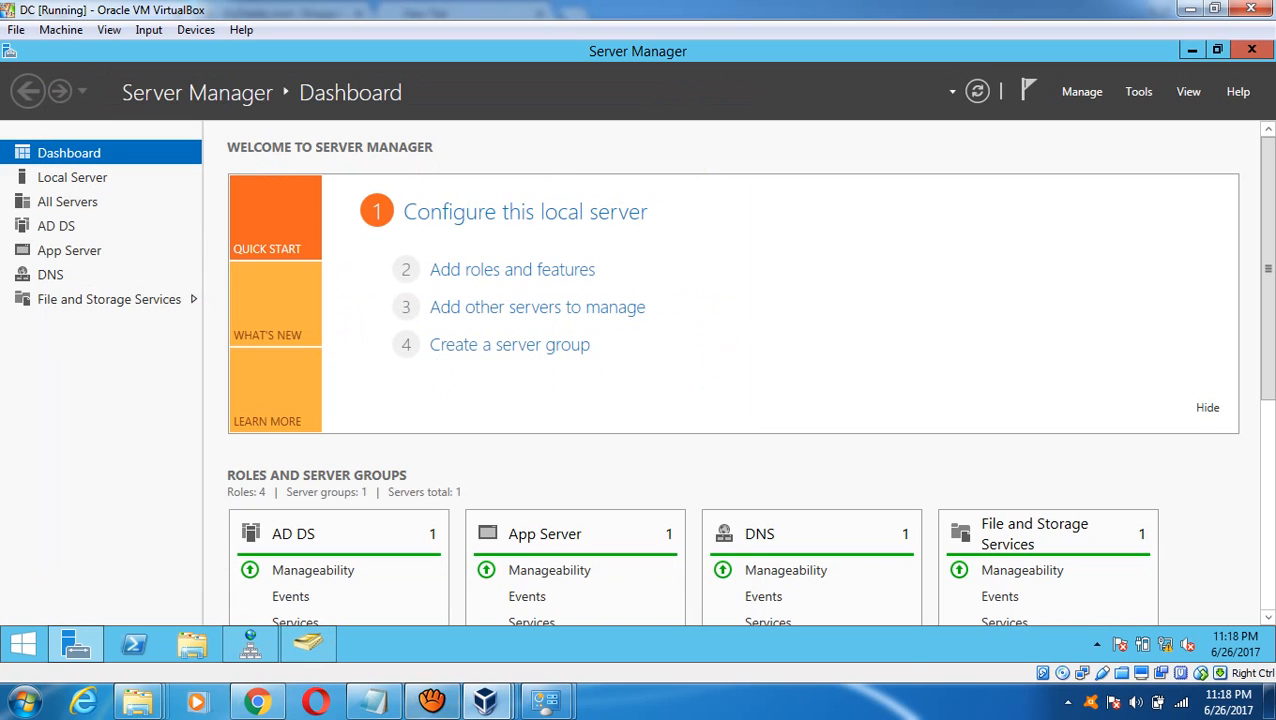
- Sign in to Node1 as Administrator using Insert Ctrl-Alt-Del and the account password
mouse_move(485, 700)
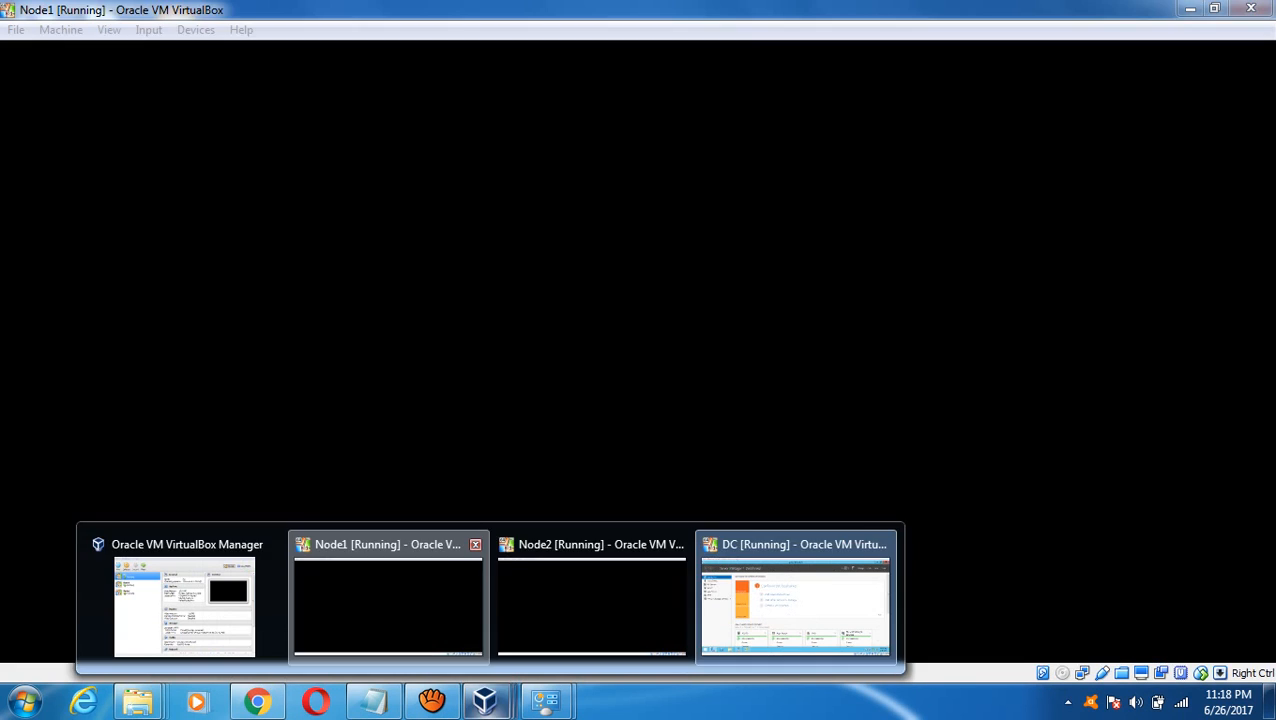
left_click(388, 605)
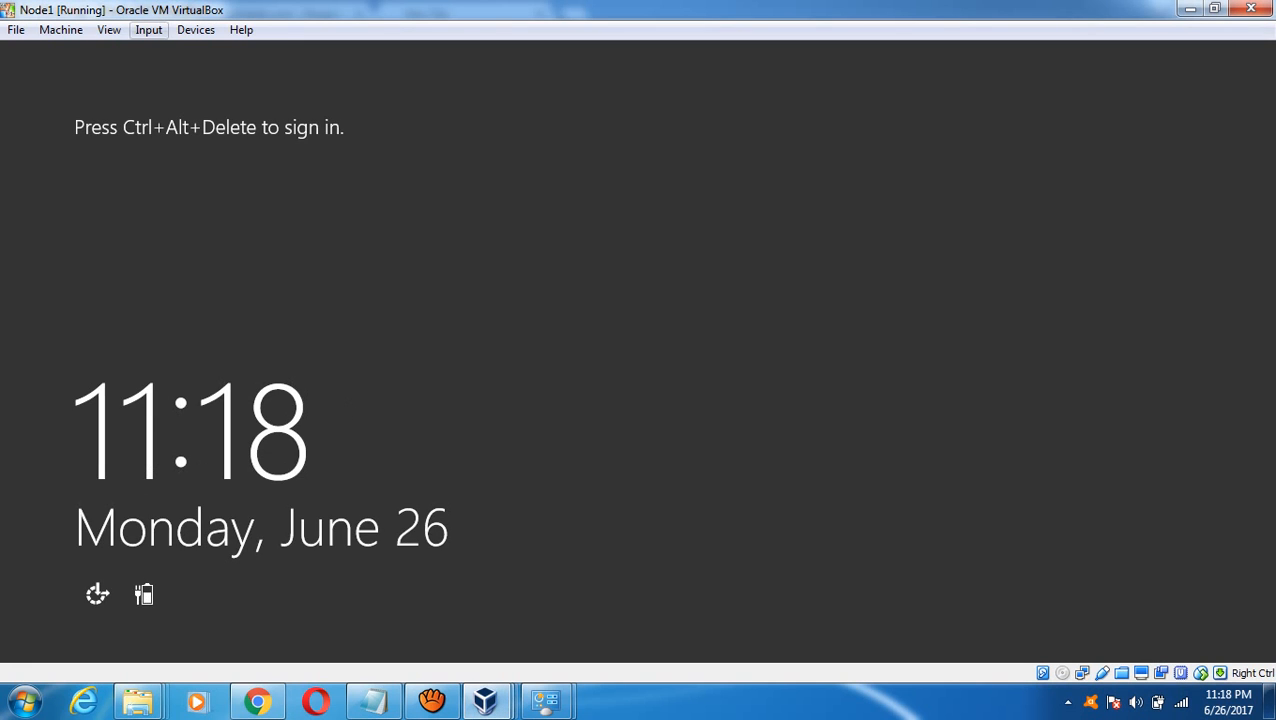
left_click(148, 29)
mouse_move(200, 52)
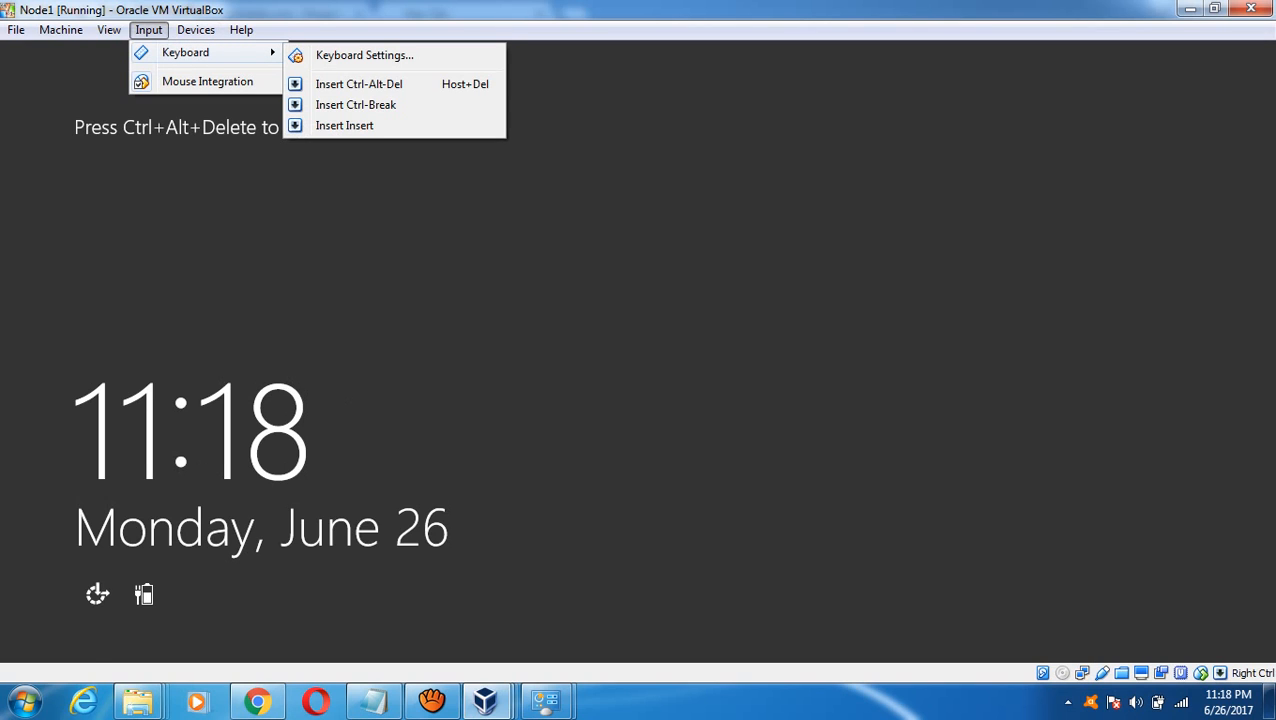
left_click(340, 80)
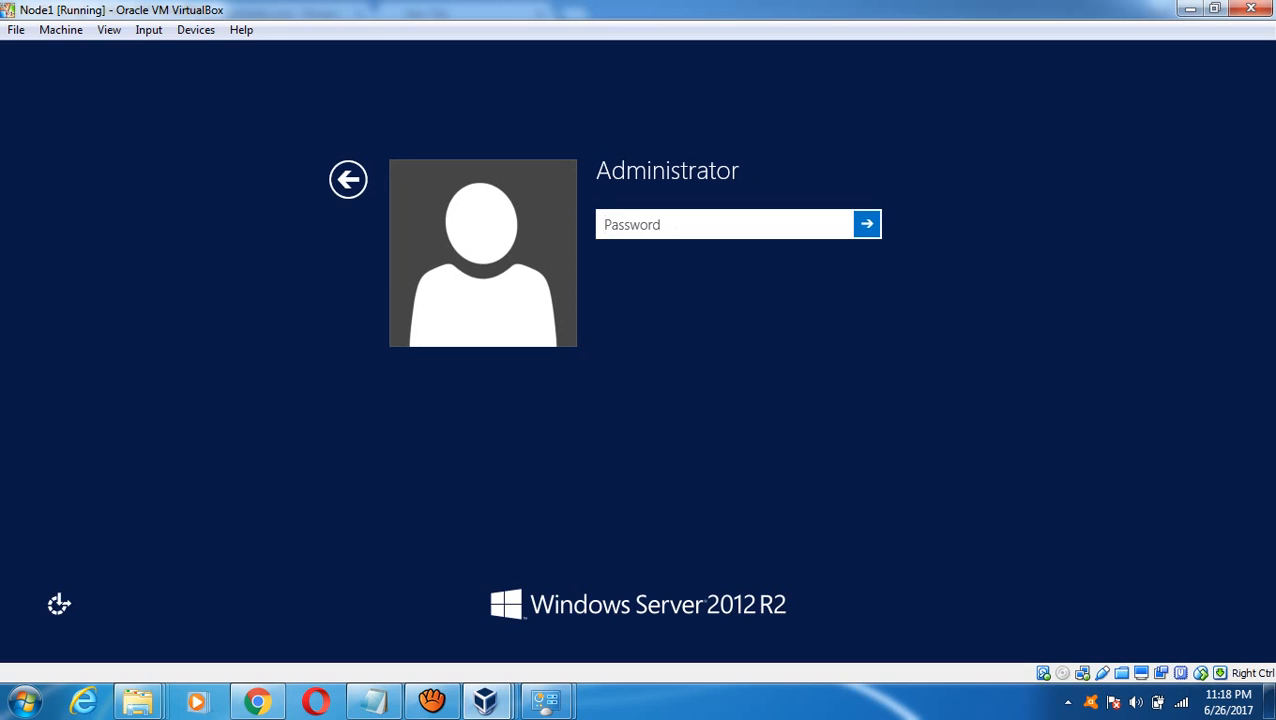
type("**********")
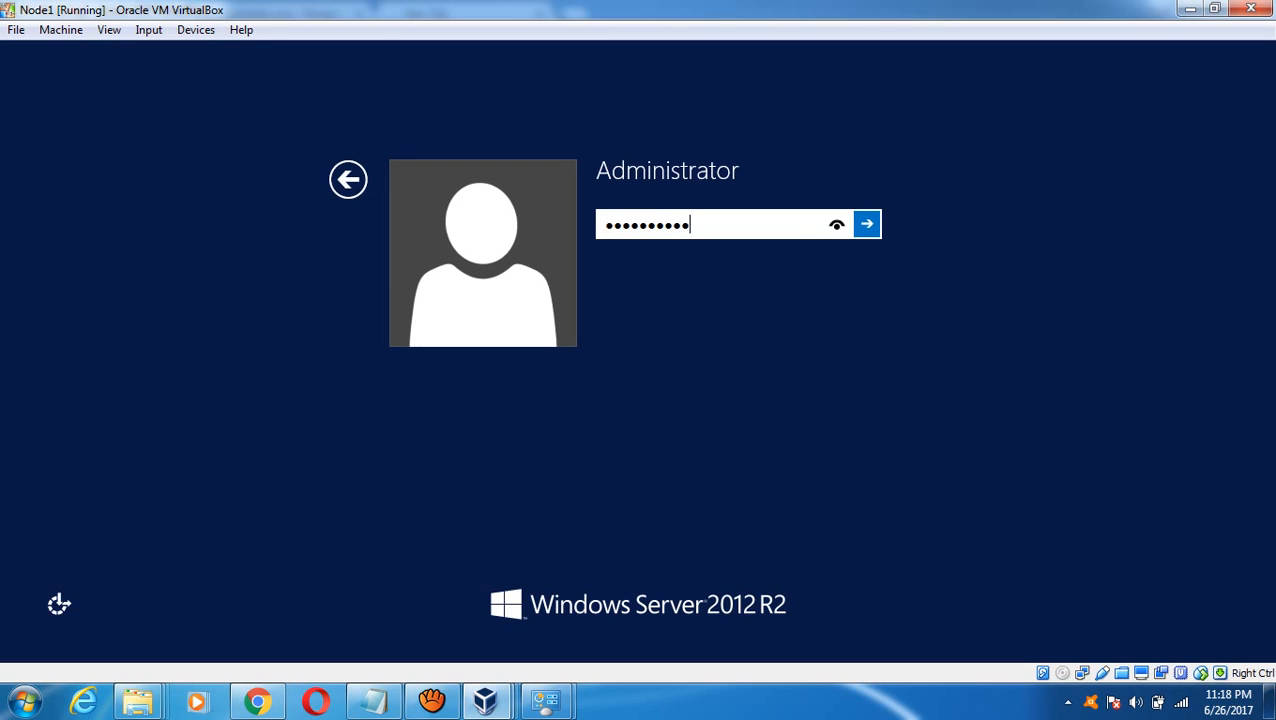
key("Return")
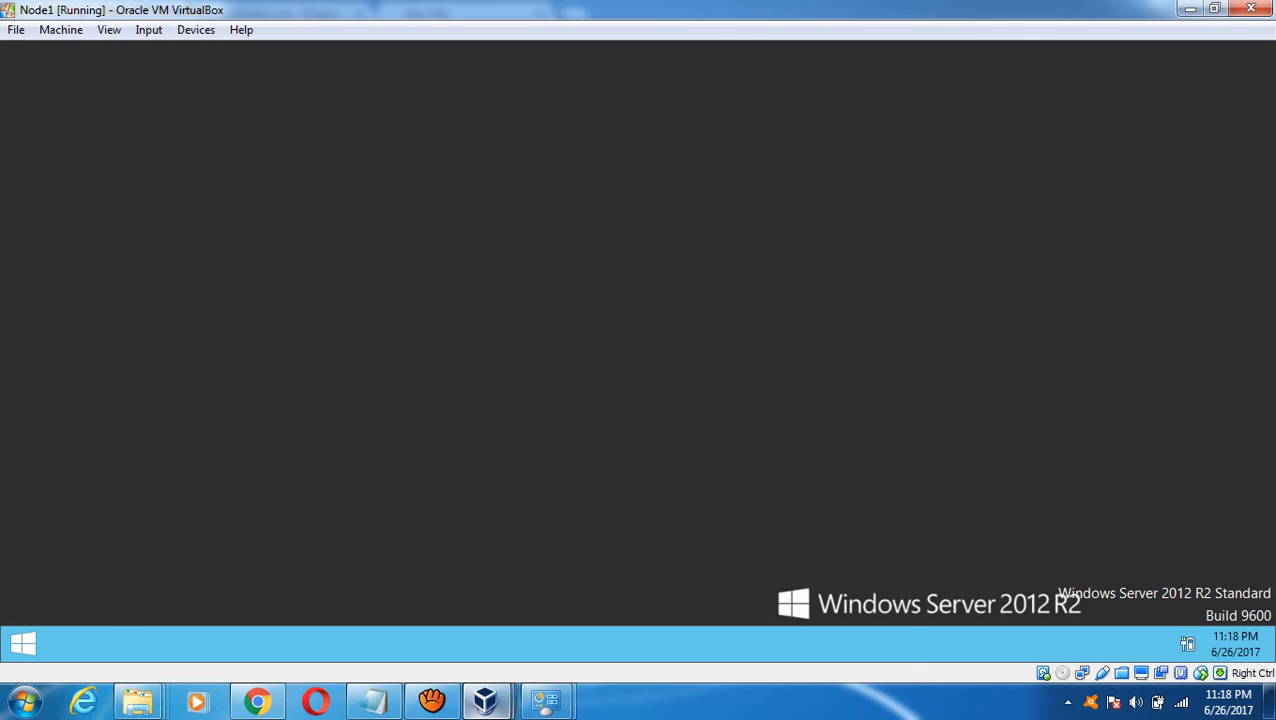
mouse_move(485, 700)
mouse_move(591, 600)
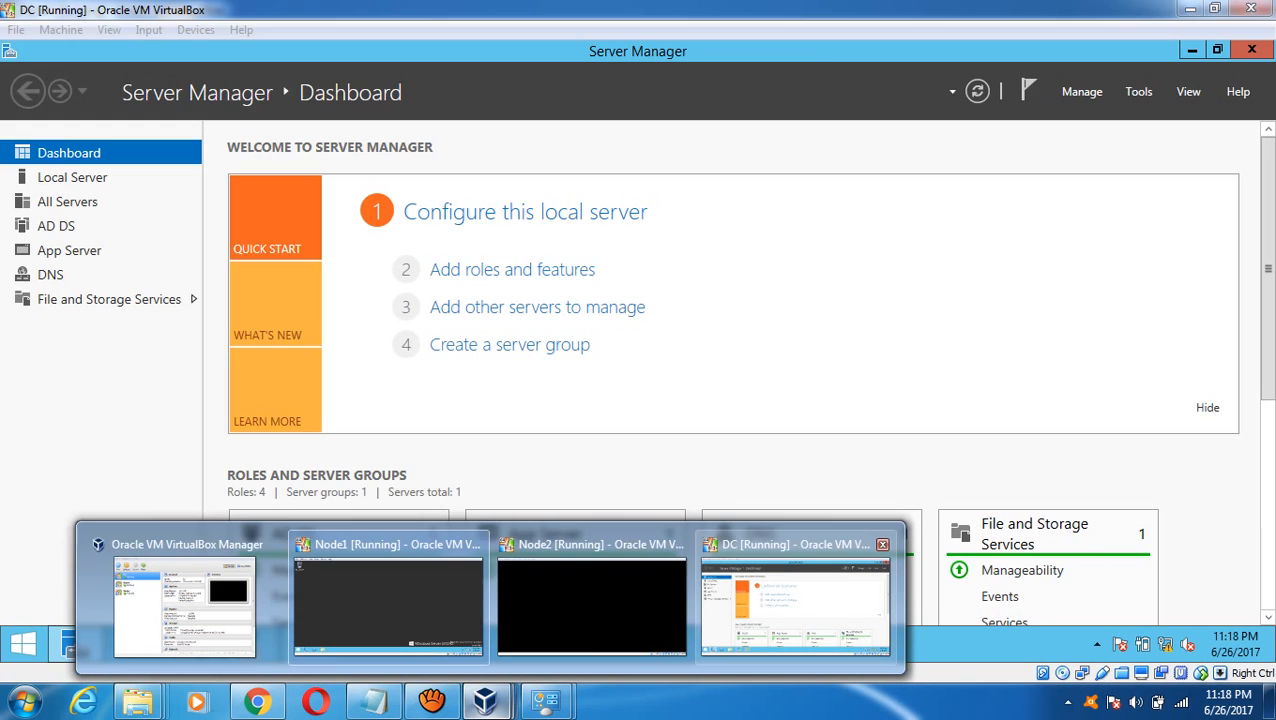
- Sign in to Node2 as Administrator using Insert Ctrl-Alt-Del and the account password
left_click(795, 600)
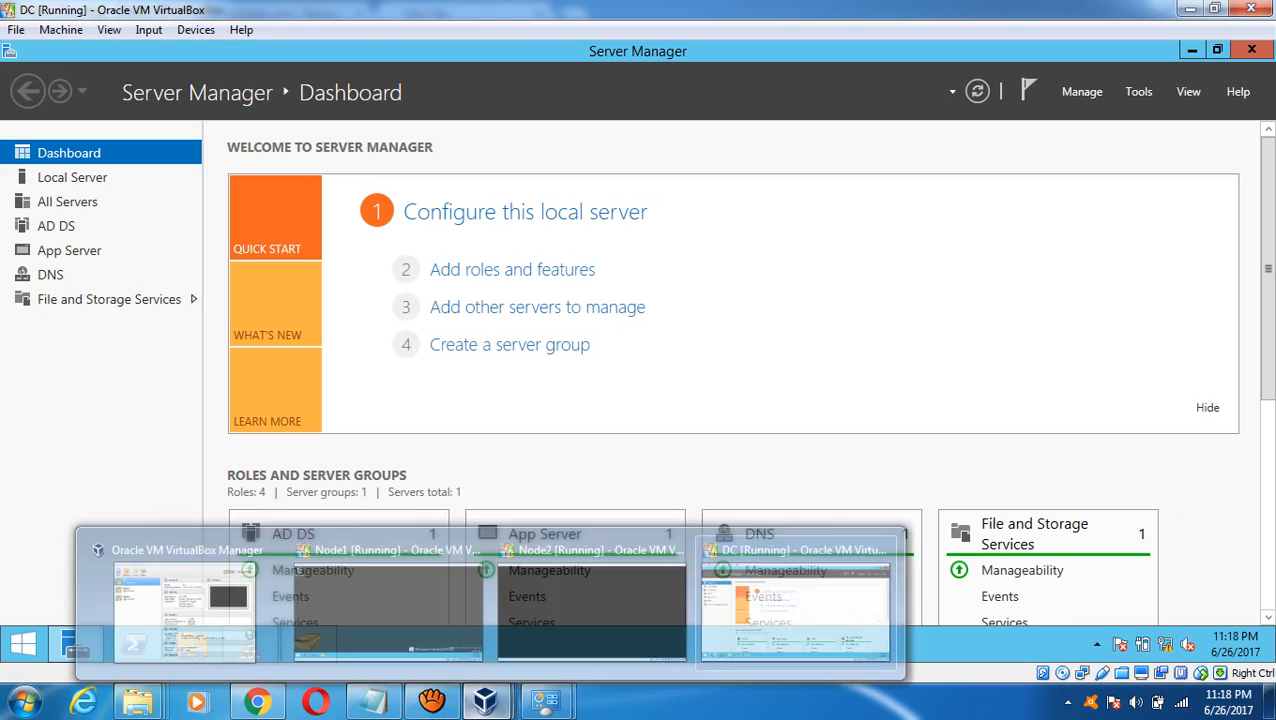
mouse_move(485, 700)
left_click(591, 600)
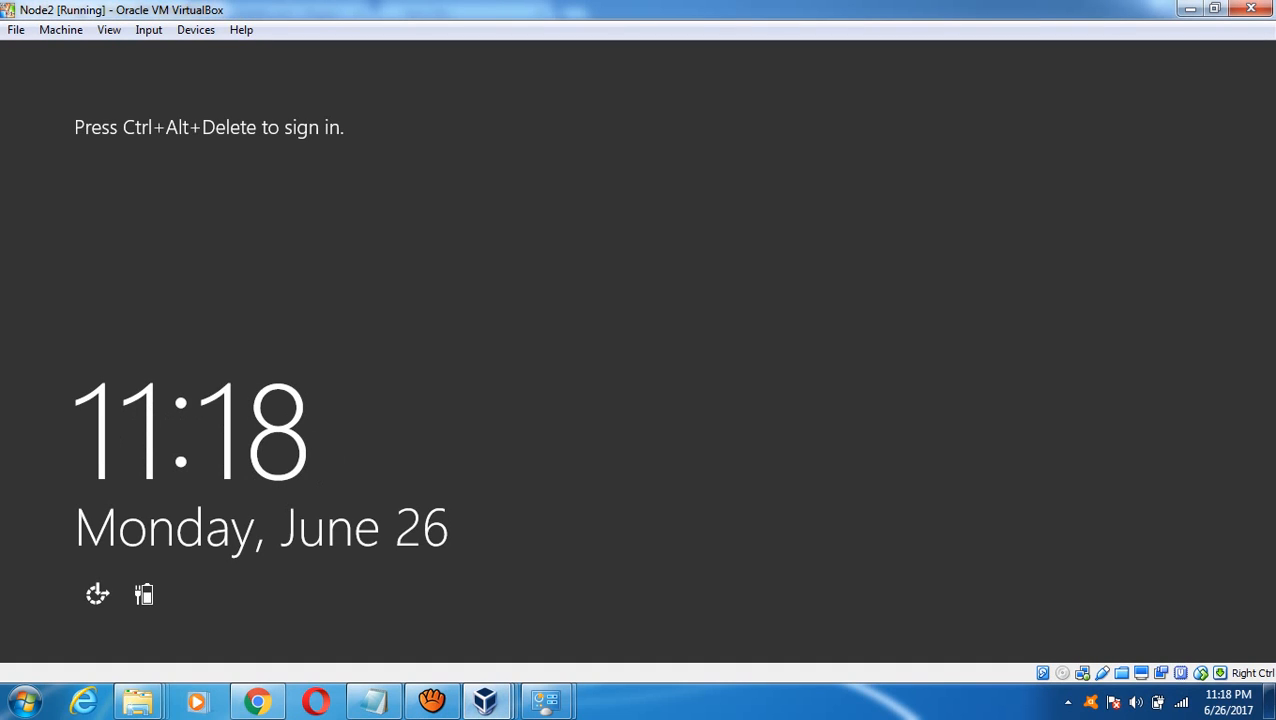
left_click(148, 29)
mouse_move(200, 52)
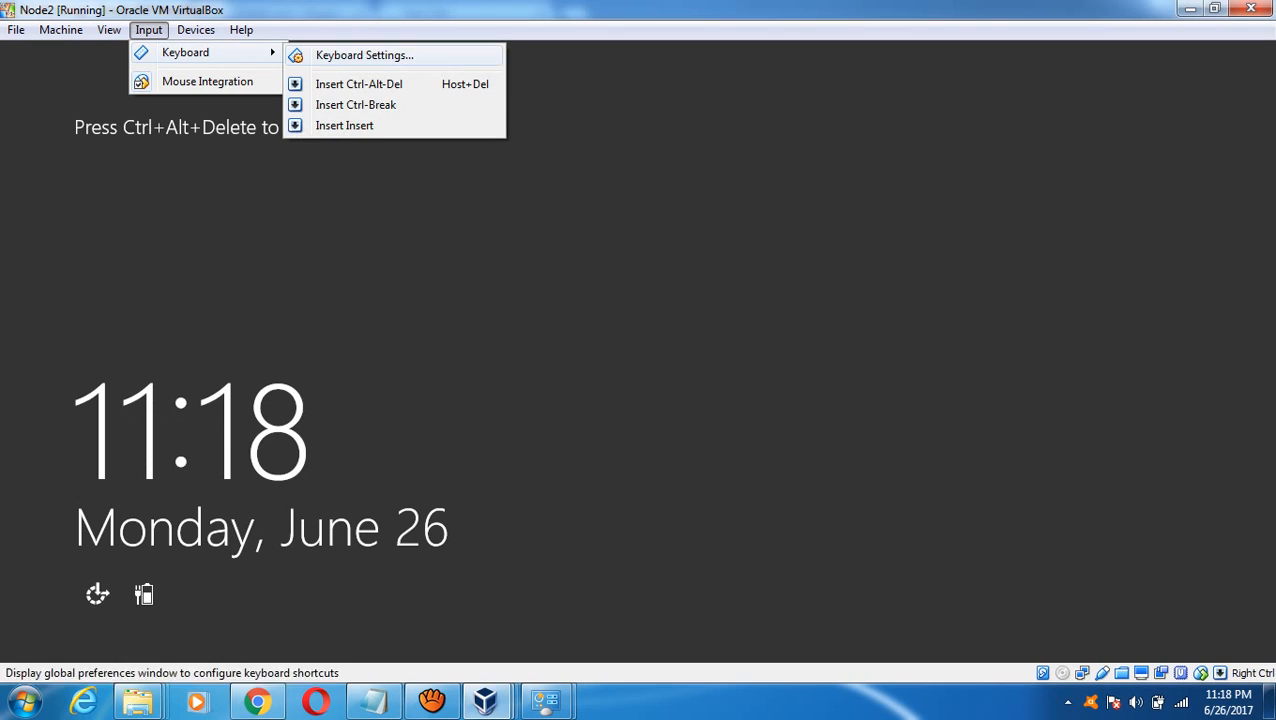
left_click(340, 85)
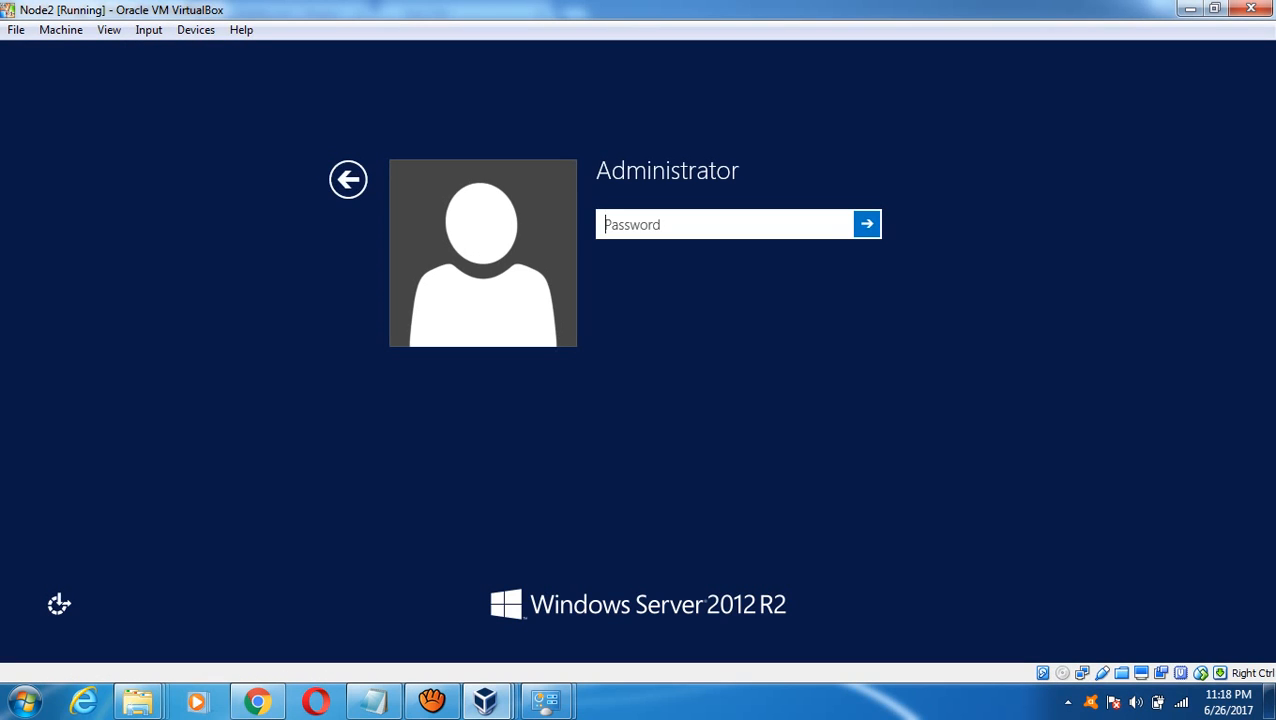
type("**********")
key("Return")
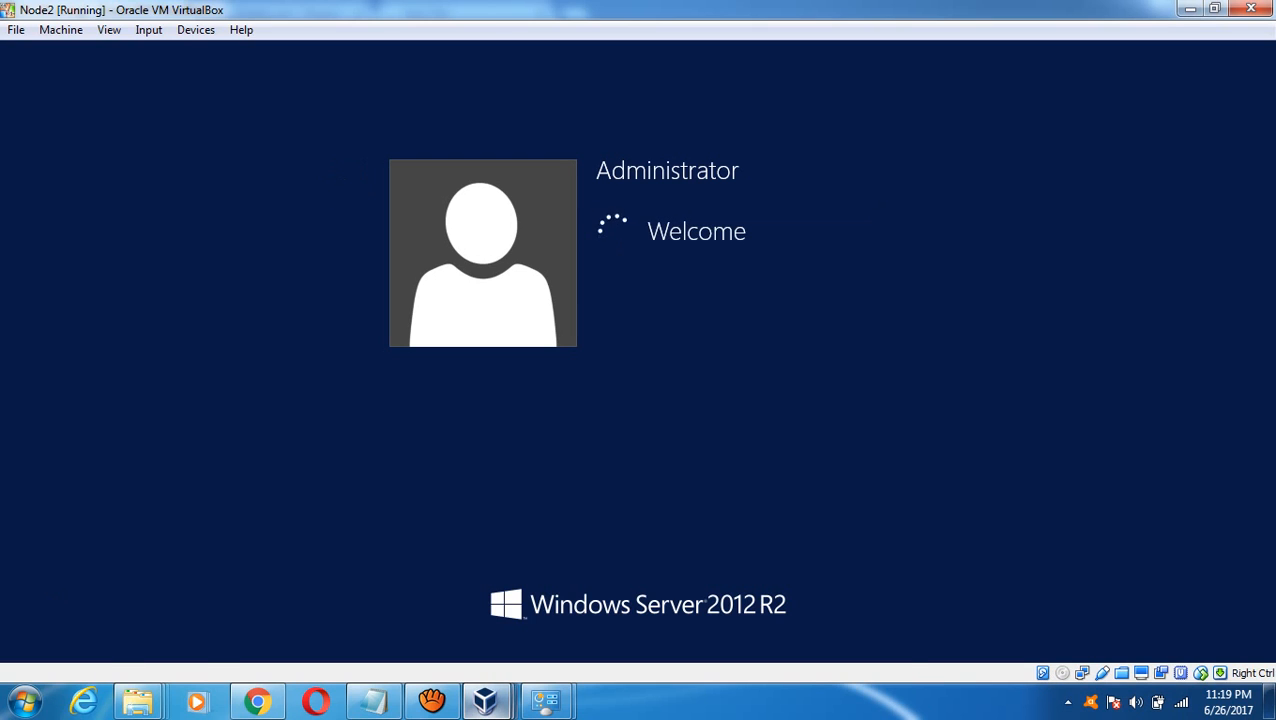
- On Node1, open This PC's system properties and the computer name settings
mouse_move(486, 702)
left_click(388, 606)
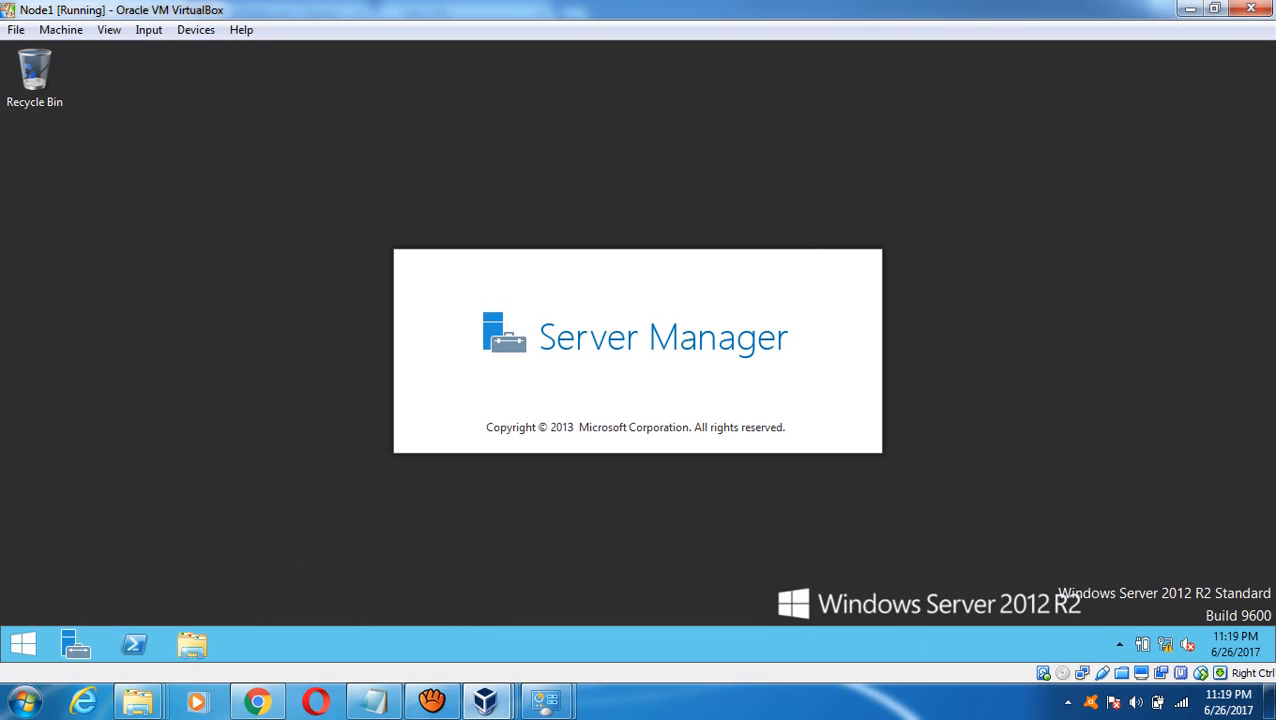
left_click(23, 644)
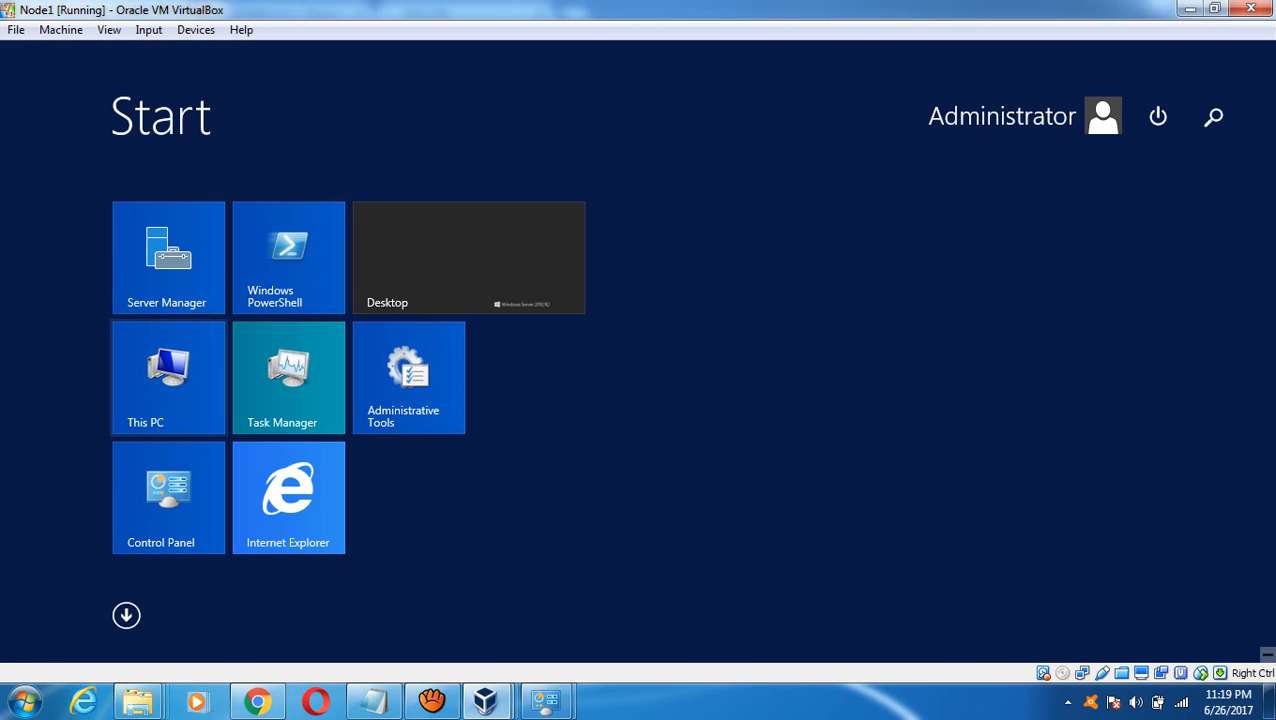
right_click(176, 368)
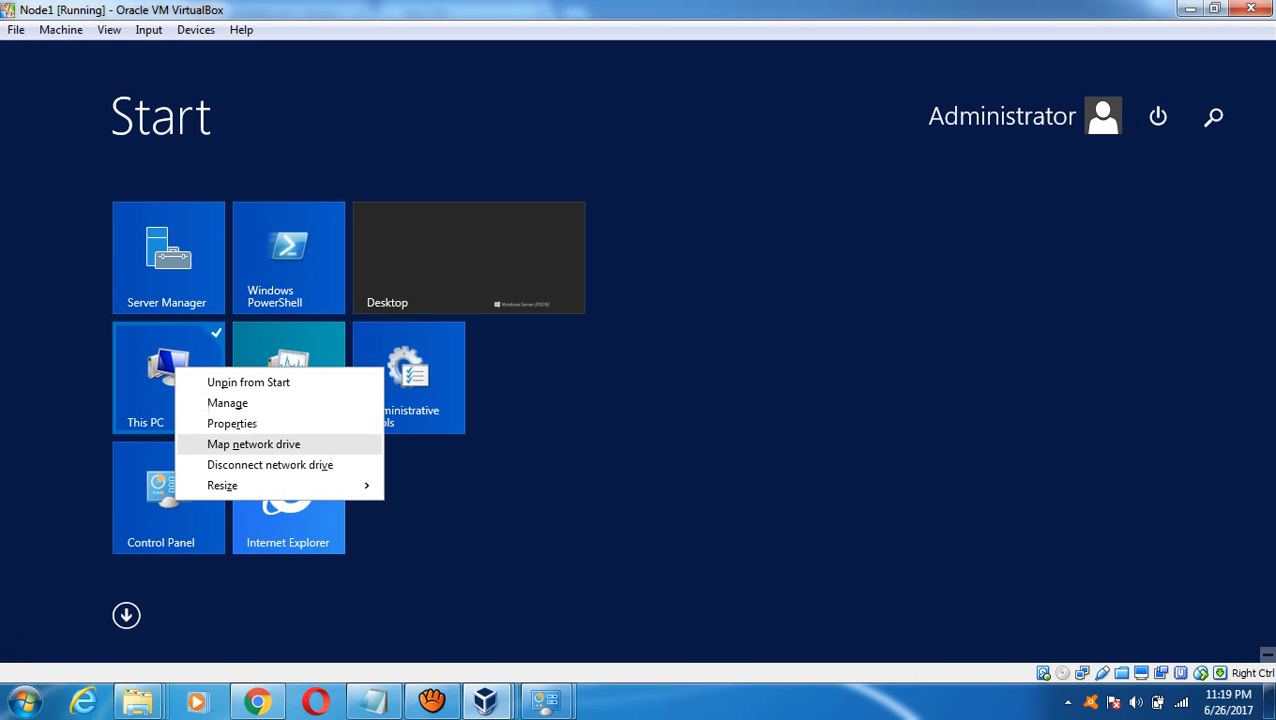
left_click(232, 423)
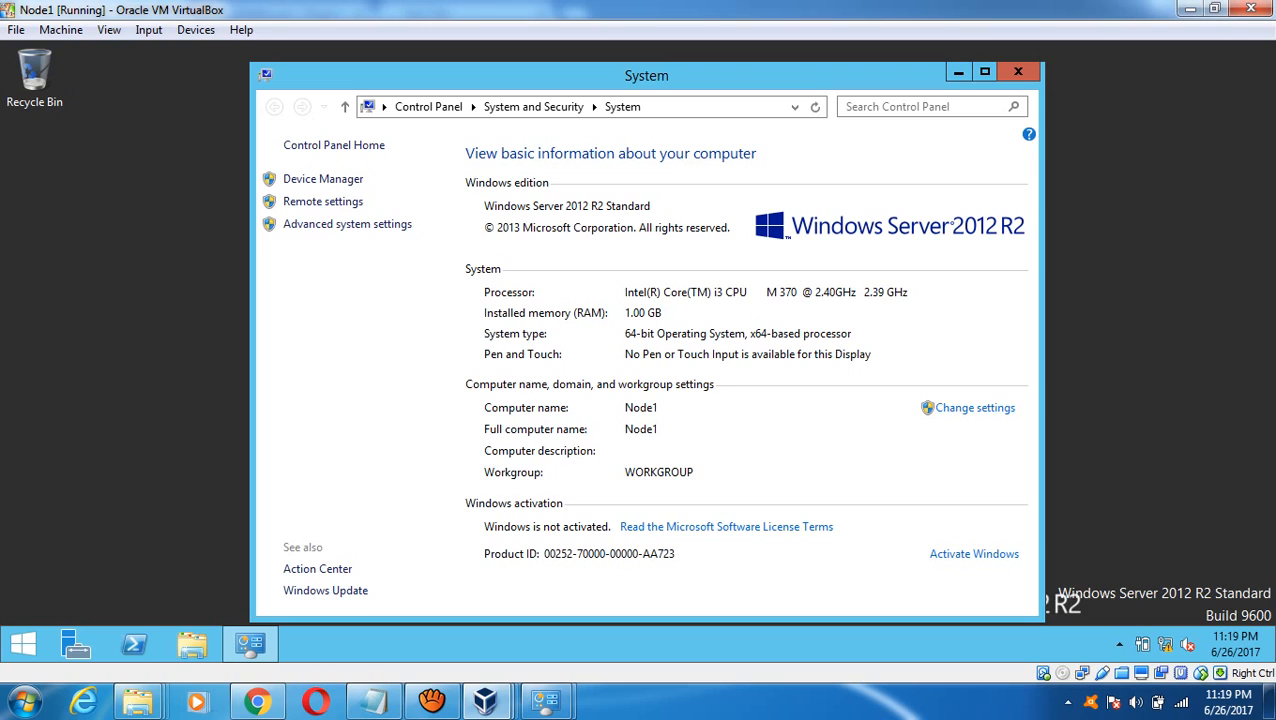
left_click(975, 408)
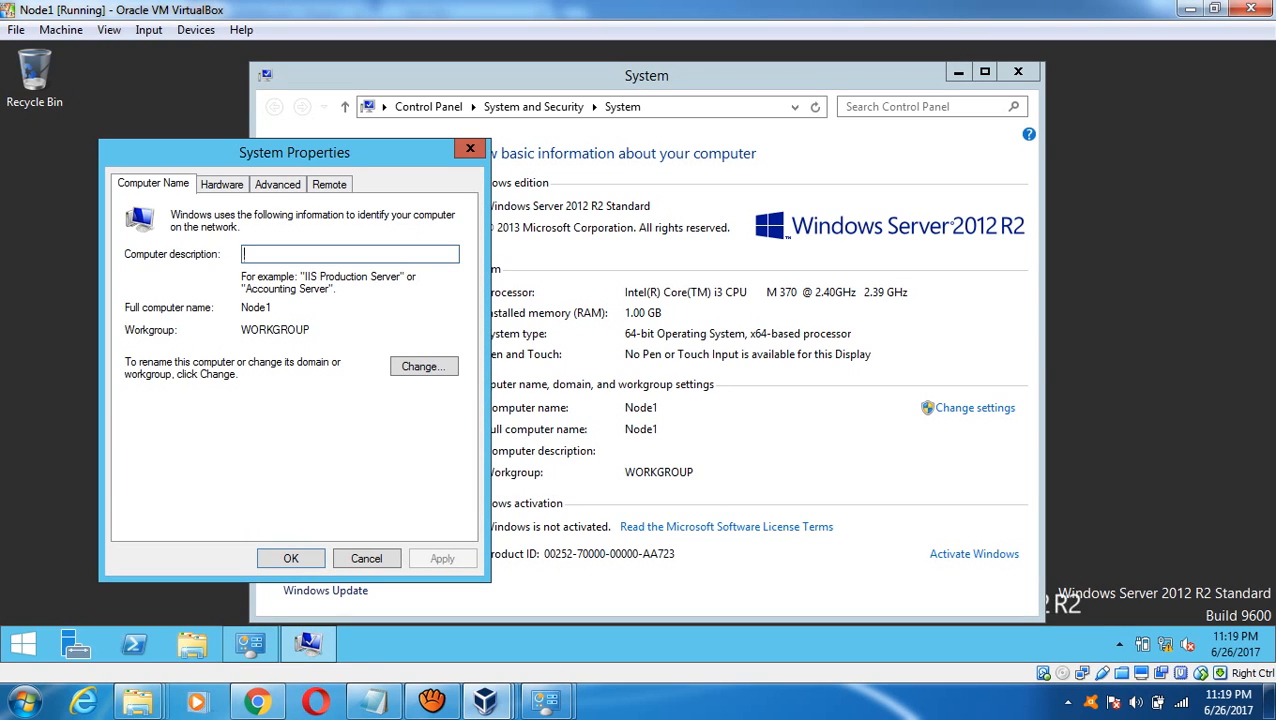
- Set Node1 to be a member of the domain DBAin60Days.local
left_click(424, 367)
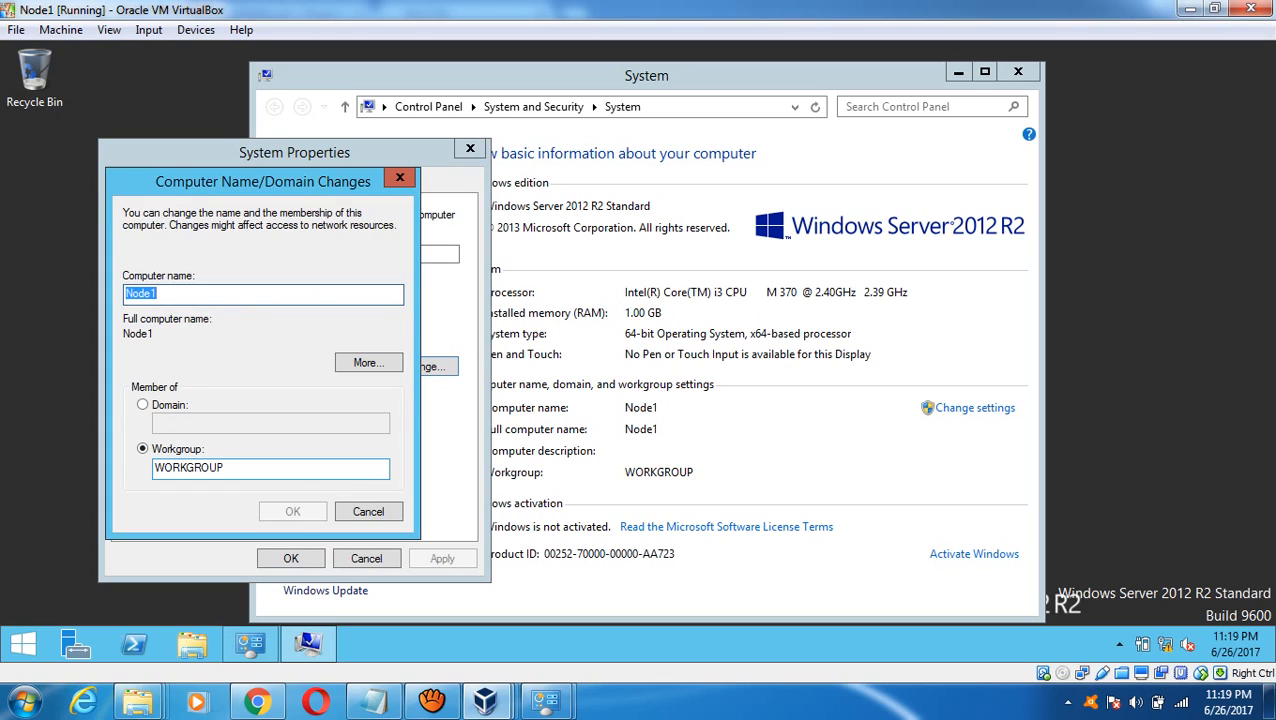
left_click(143, 405)
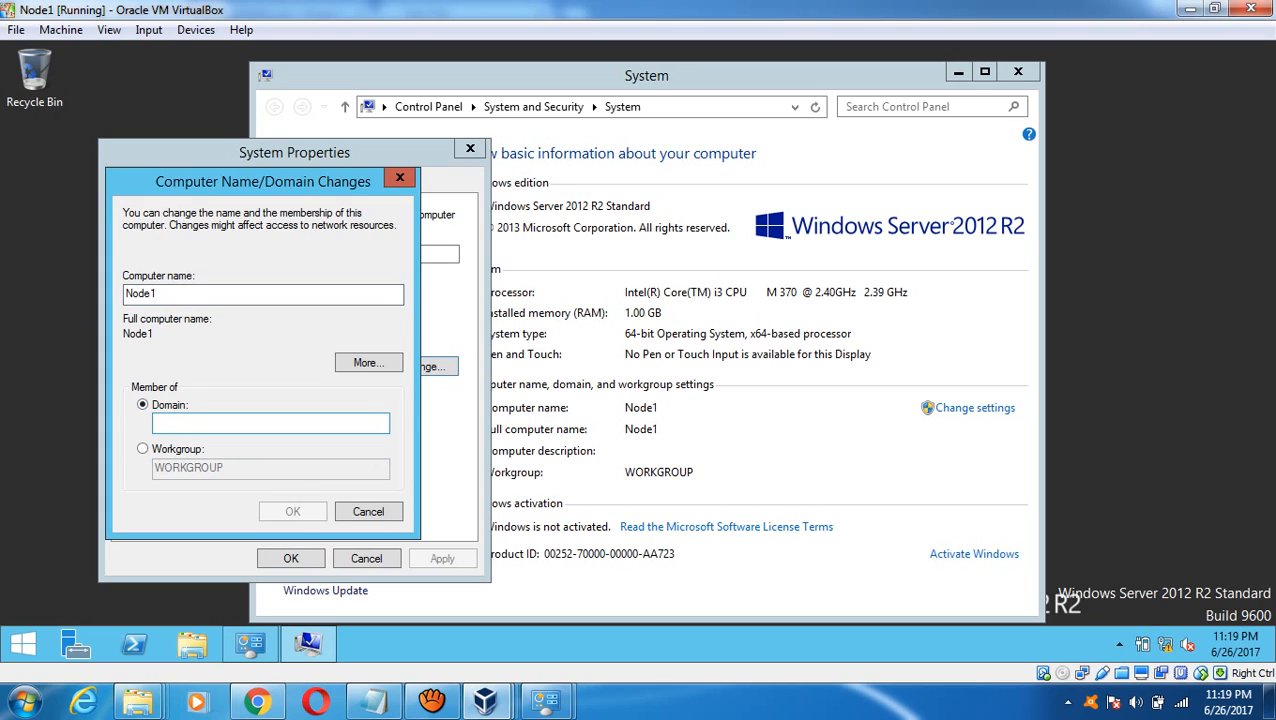
type("my")
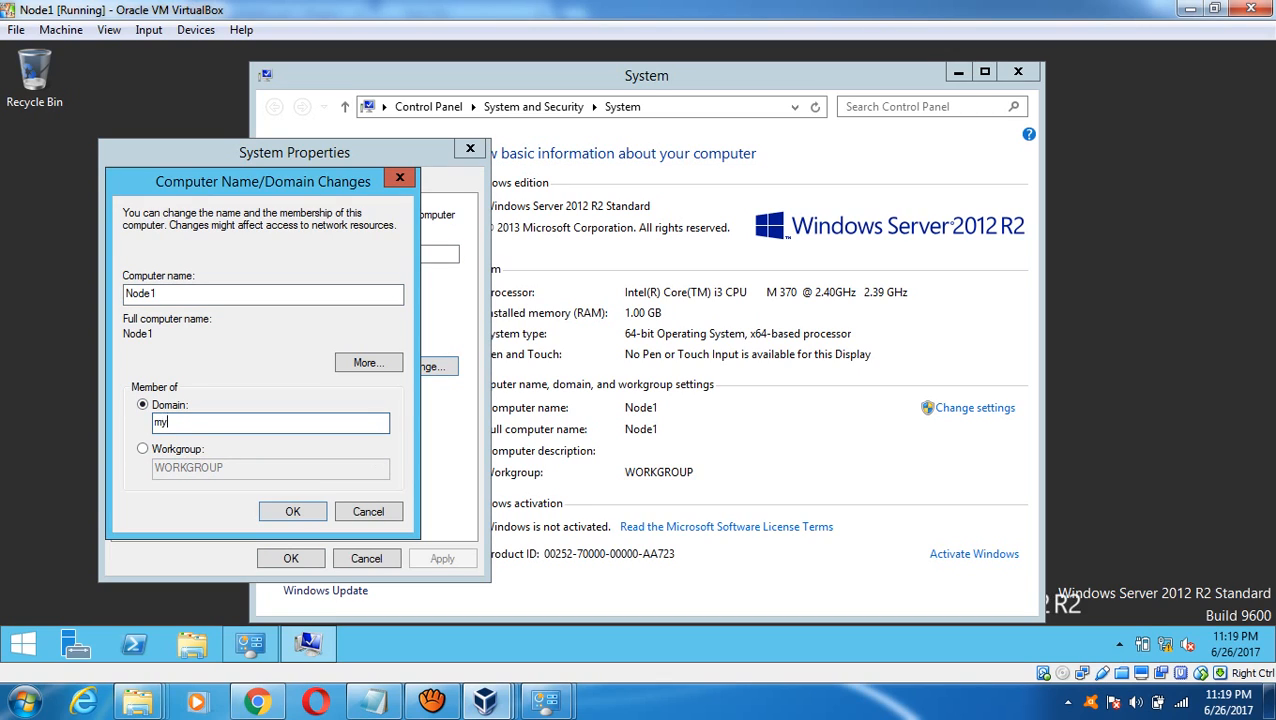
key("BackSpace")
key("BackSpace")
type("DBAin60Days")
key("BackSpace")
key("BackSpace")
key("BackSpace")
type("ays.local")
key("Return")
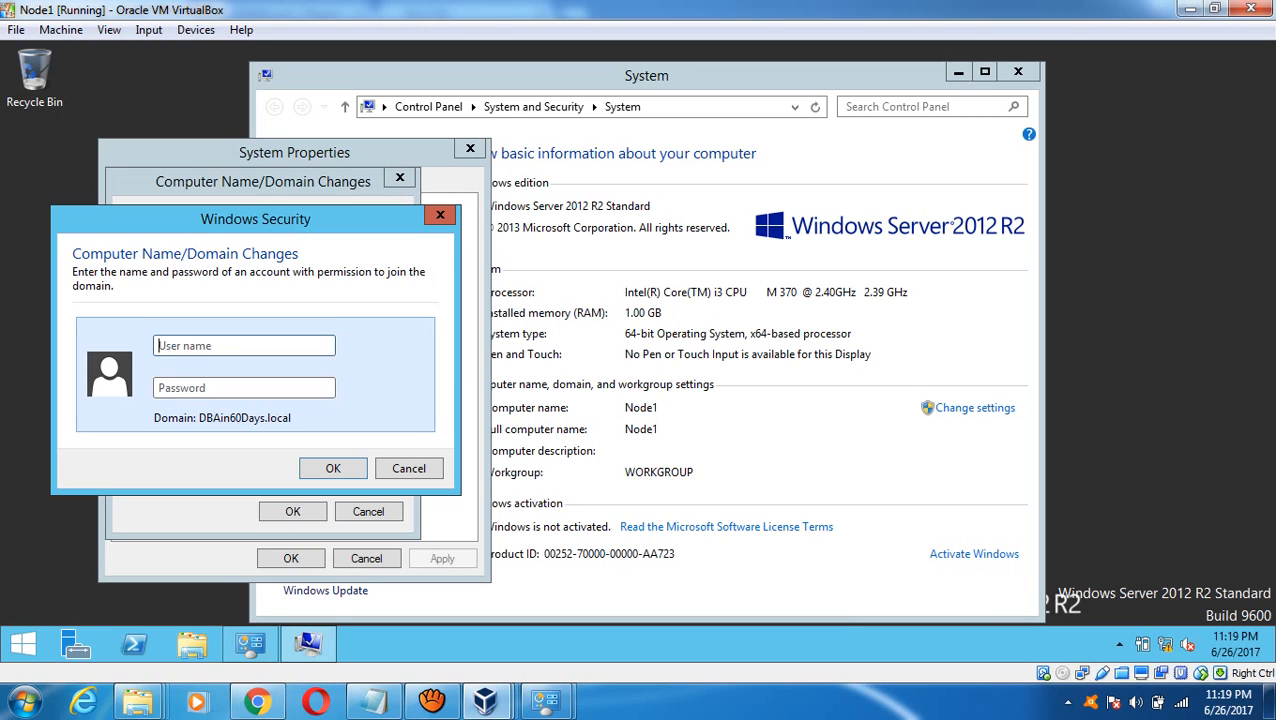
- Authorize Node1's domain join with the cluadmin account and its password
type("c")
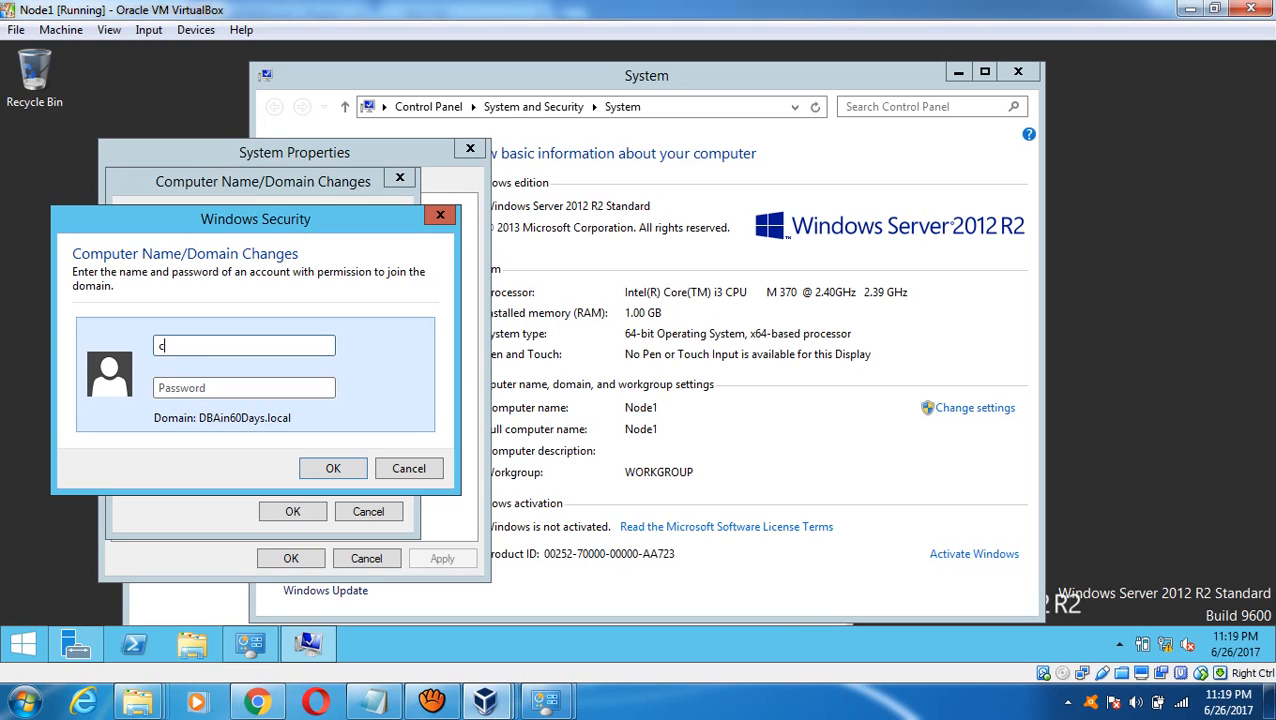
type("luadmin")
key("Tab")
type("P@ssw0rd12")
key("Return")
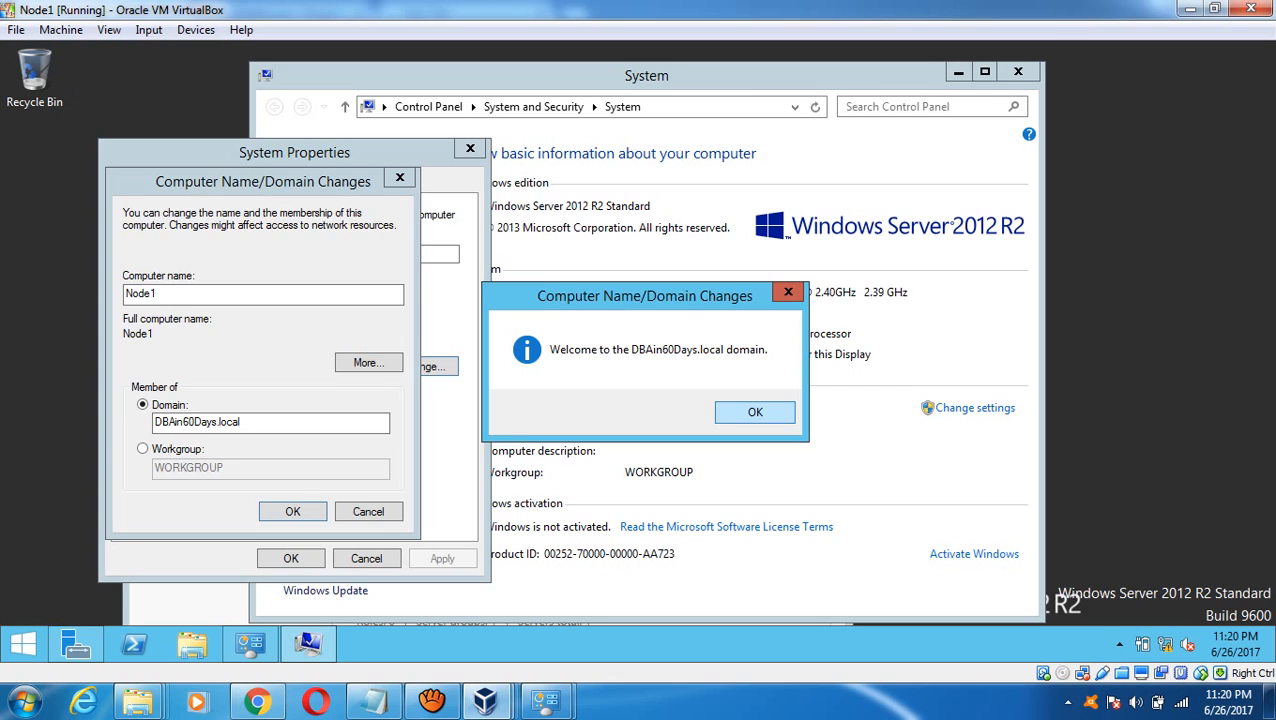
- Acknowledge the welcome and restart notices, close System Properties, and restart Node1 now
left_click(755, 412)
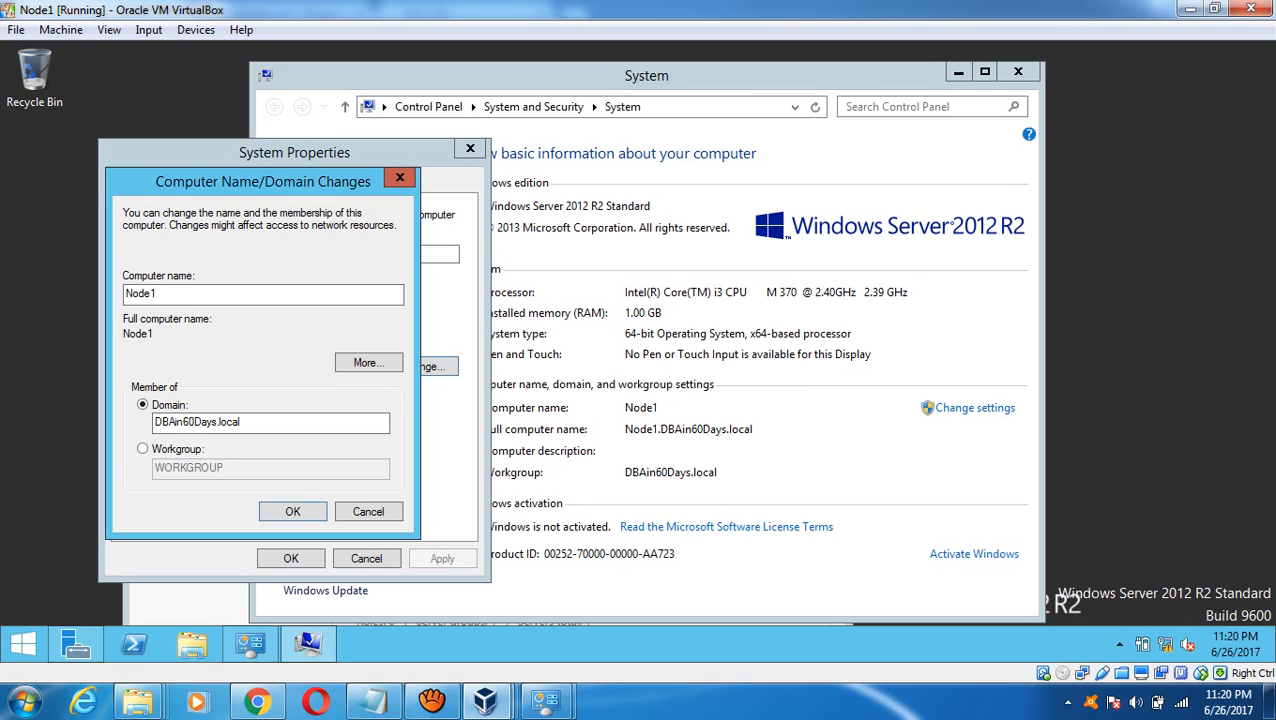
left_click(753, 367)
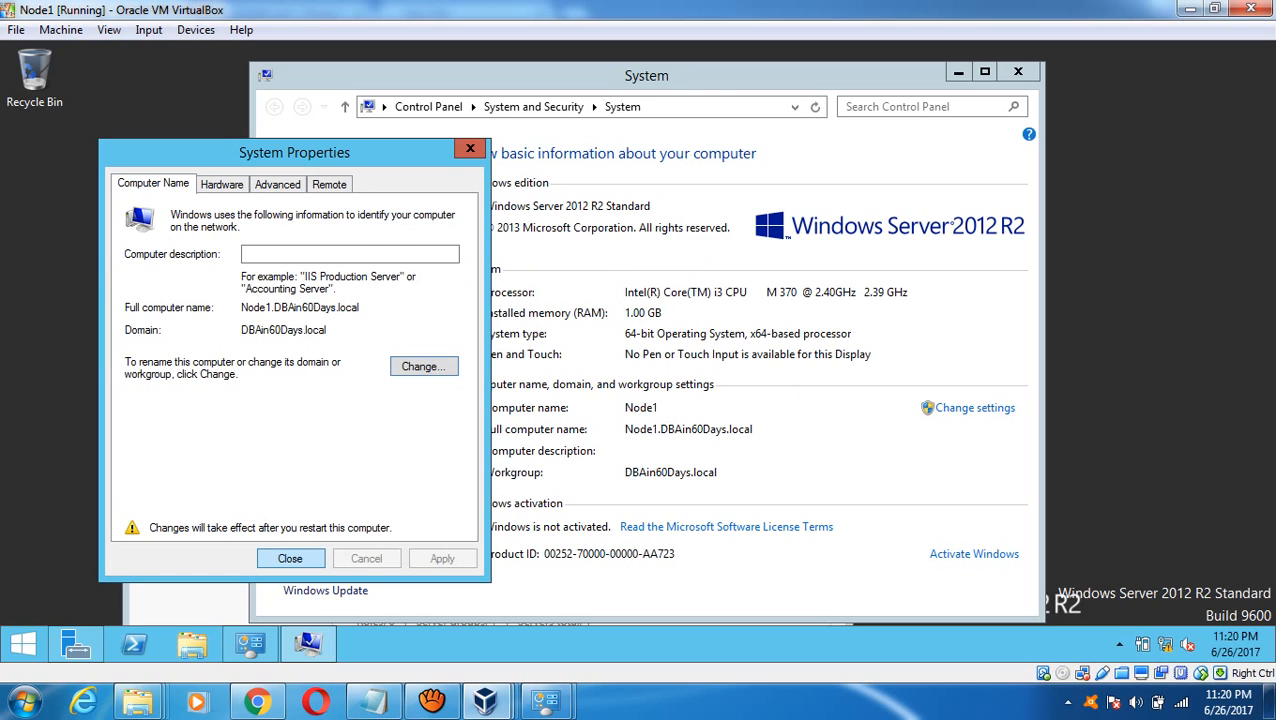
left_click(290, 559)
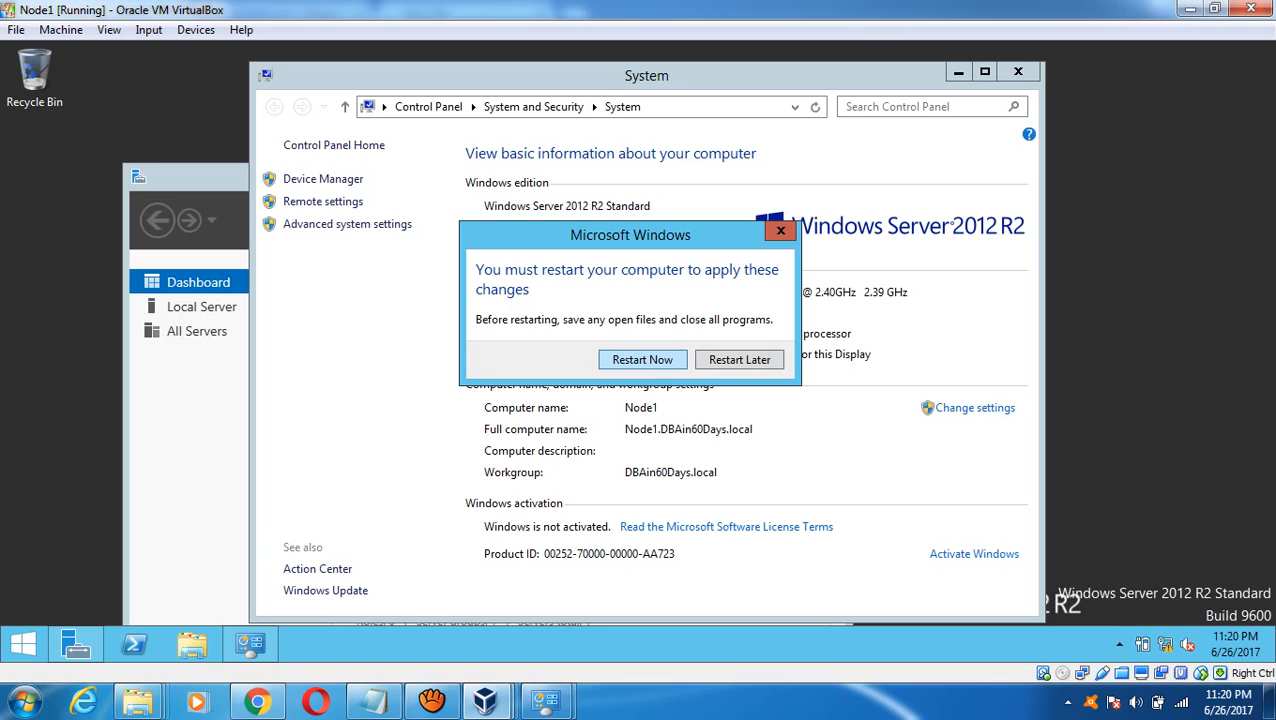
key("Return")
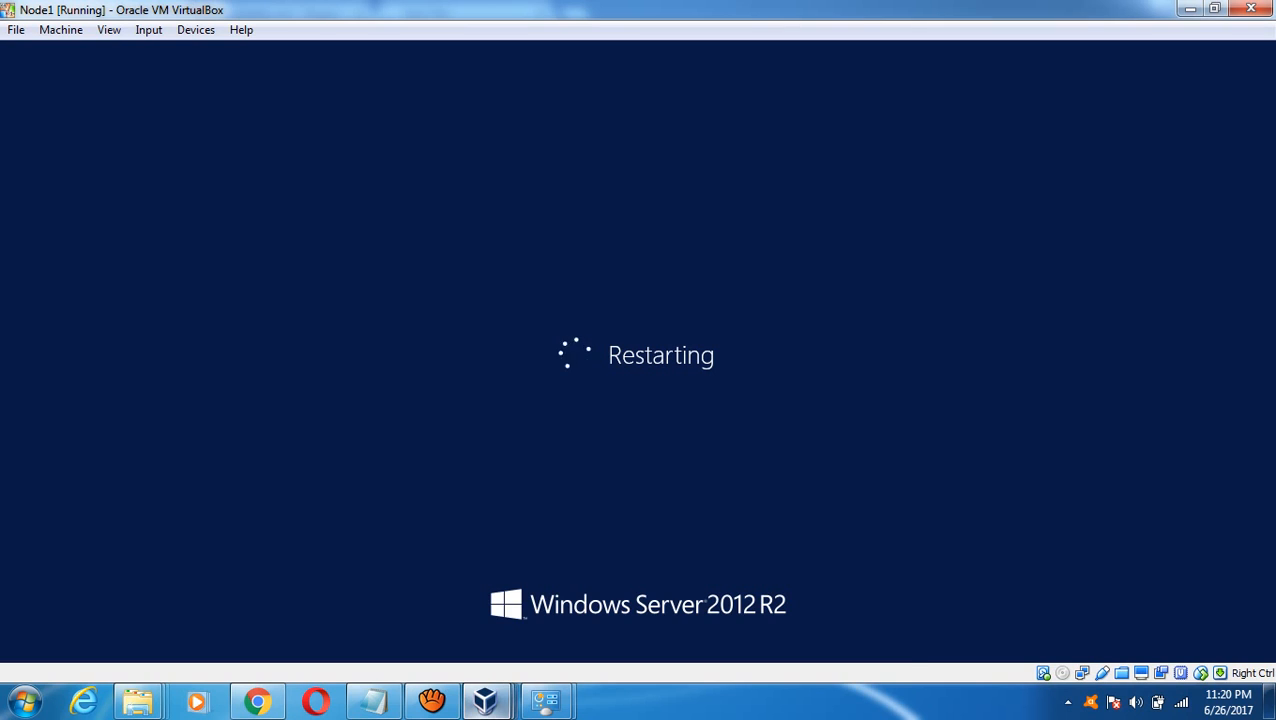
- On Node2, open This PC's system properties and the computer name settings
mouse_move(486, 701)
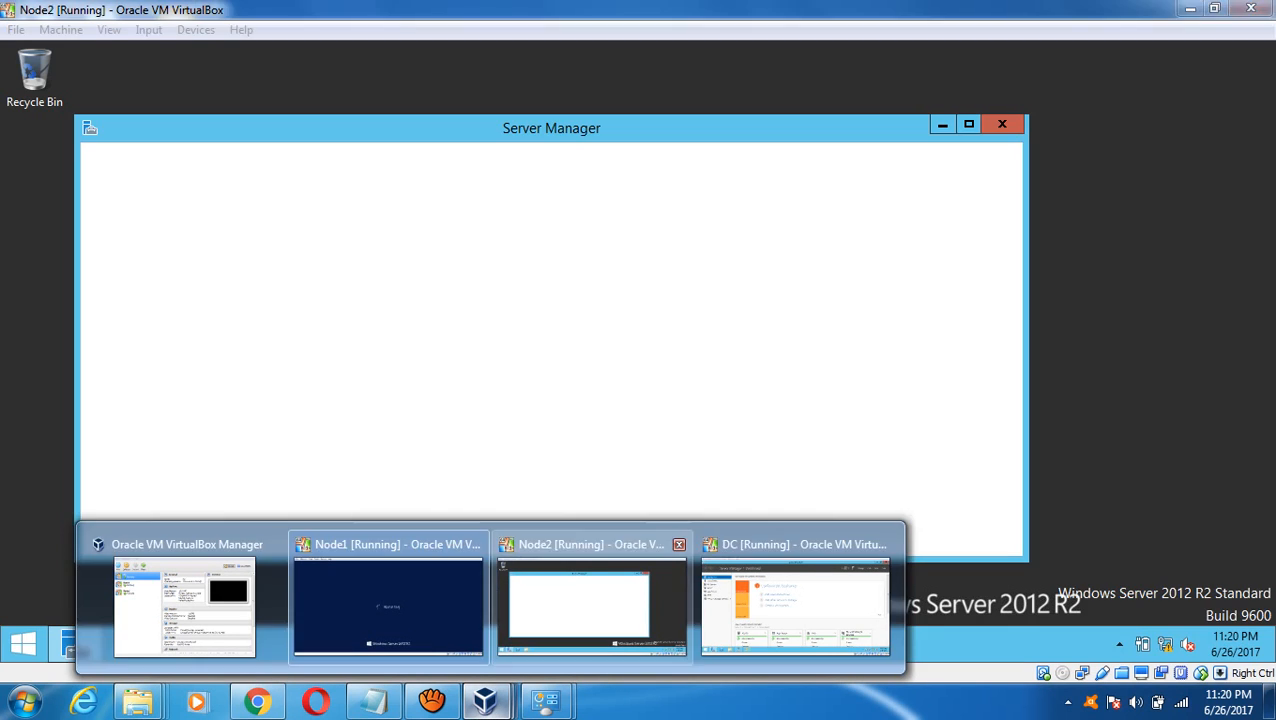
left_click(591, 600)
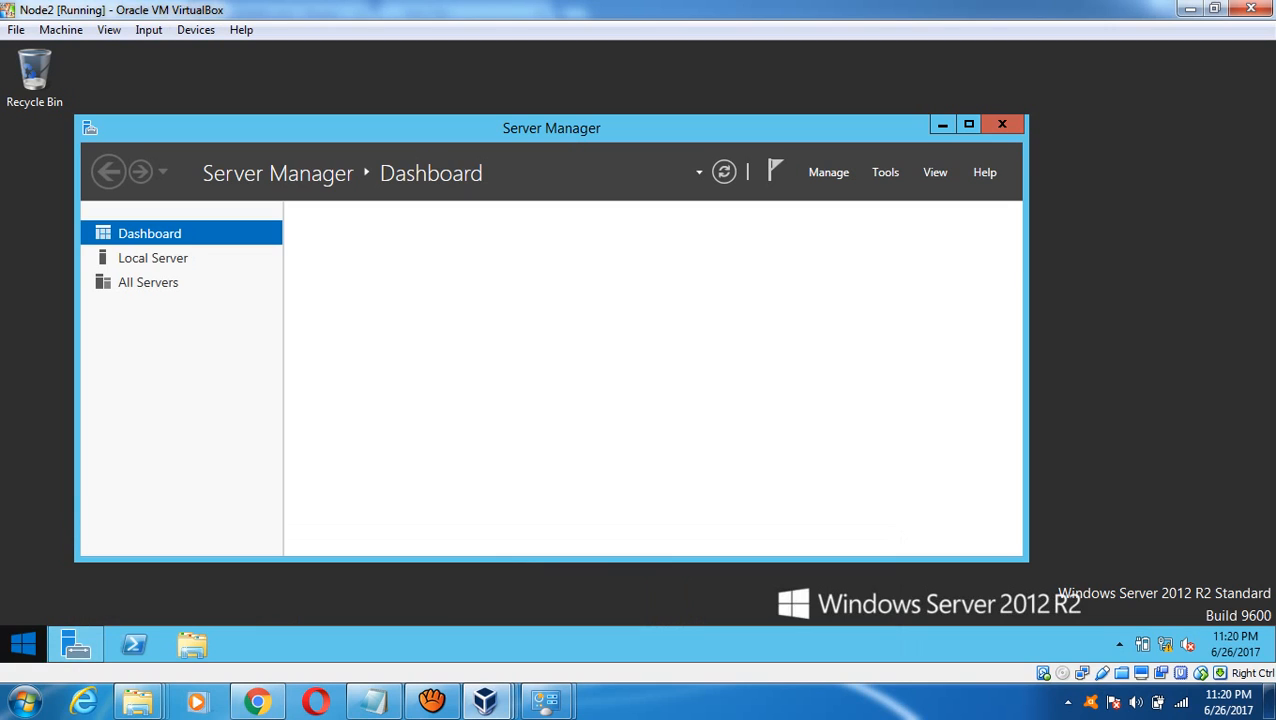
left_click(23, 644)
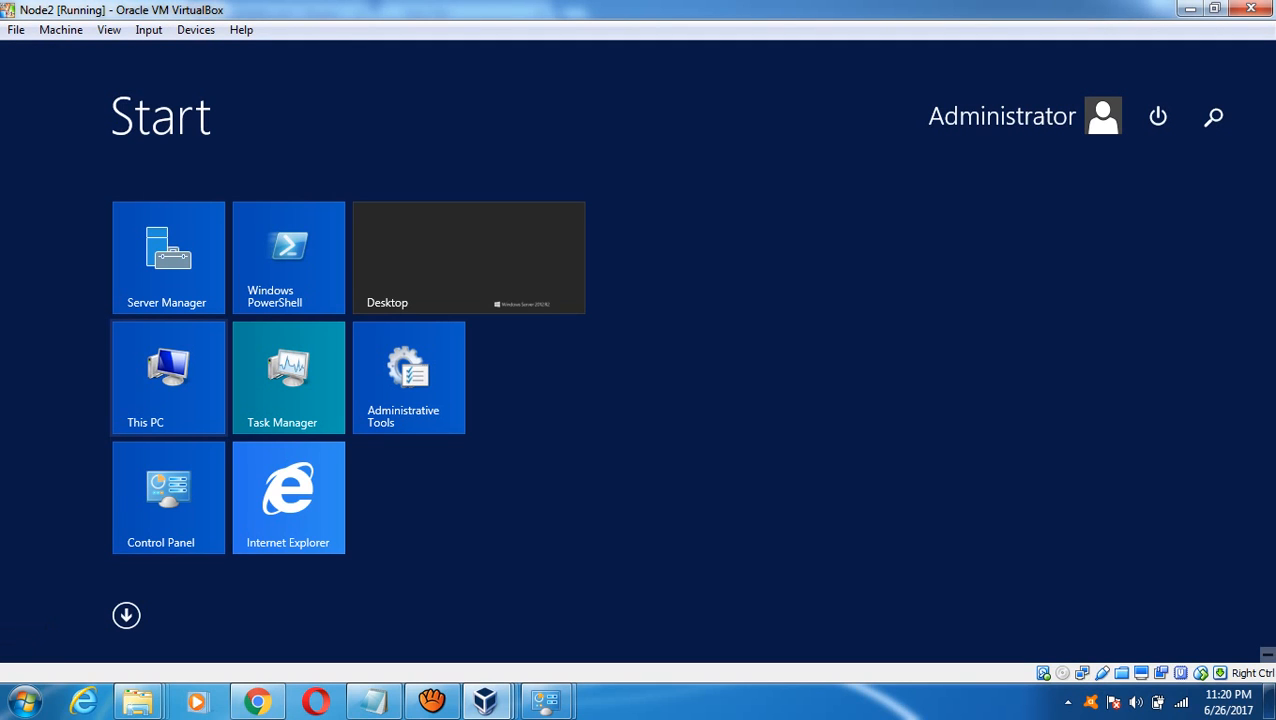
right_click(205, 351)
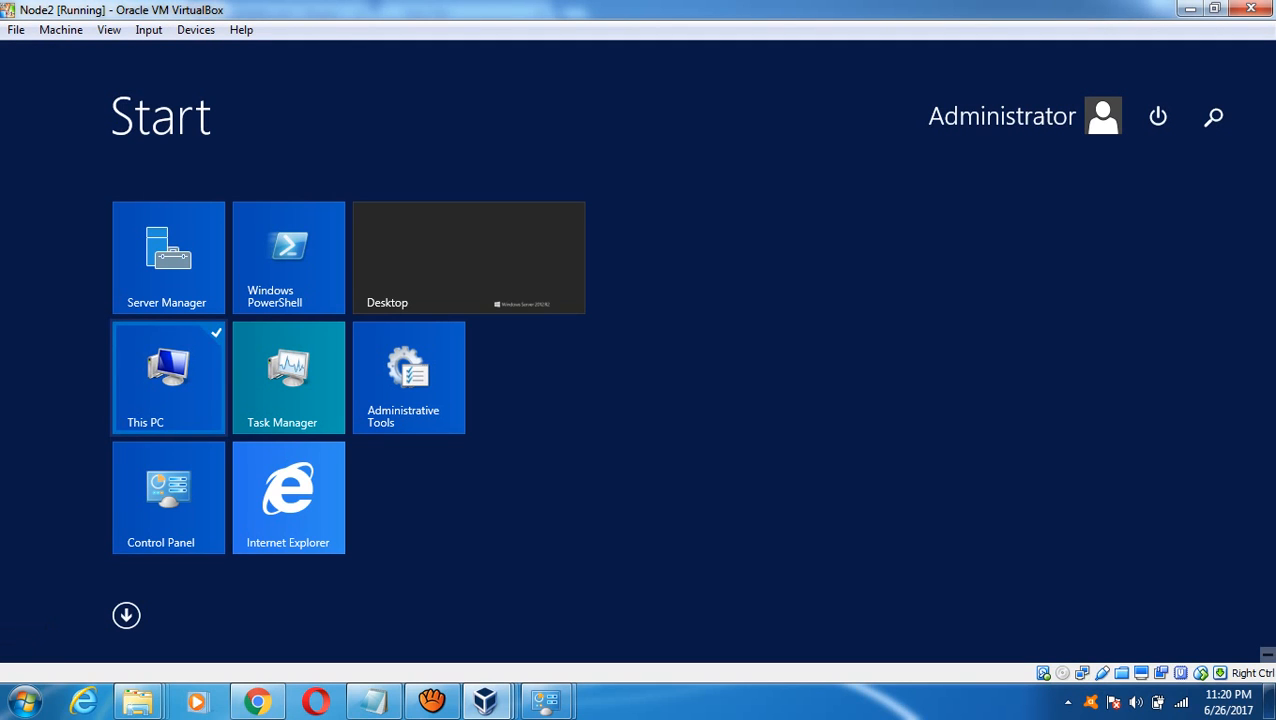
left_click(261, 405)
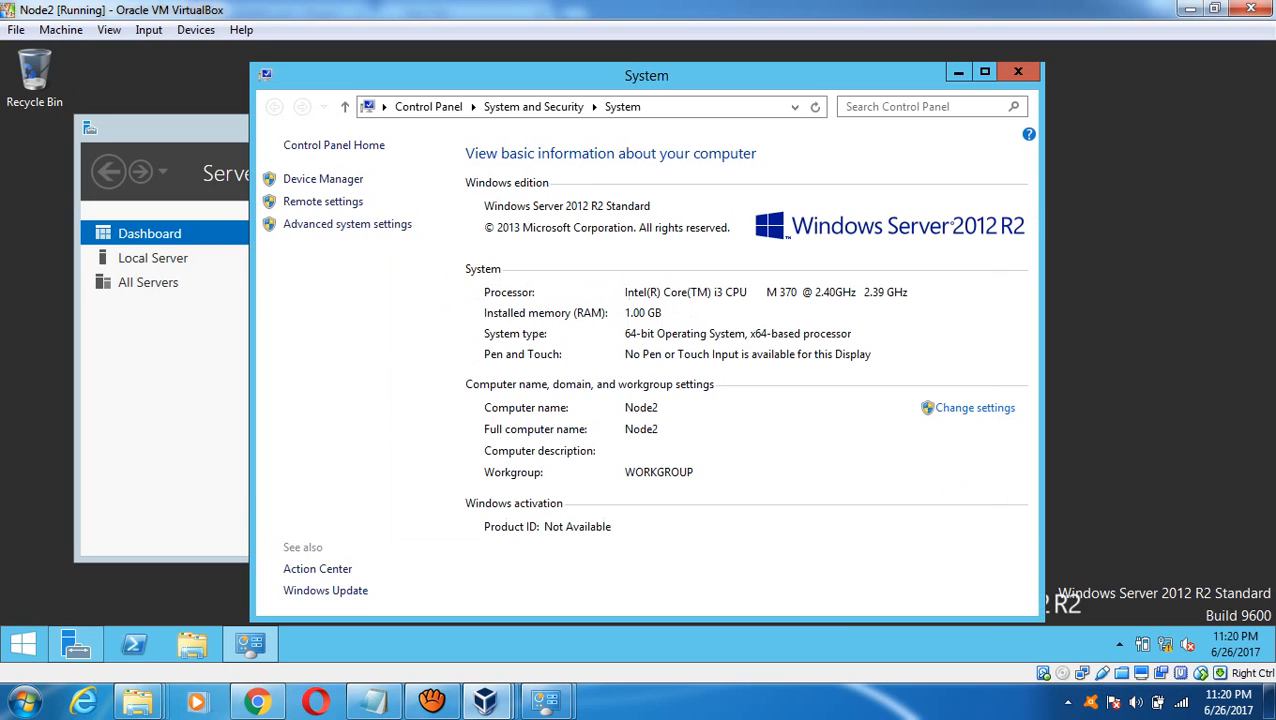
left_click(975, 407)
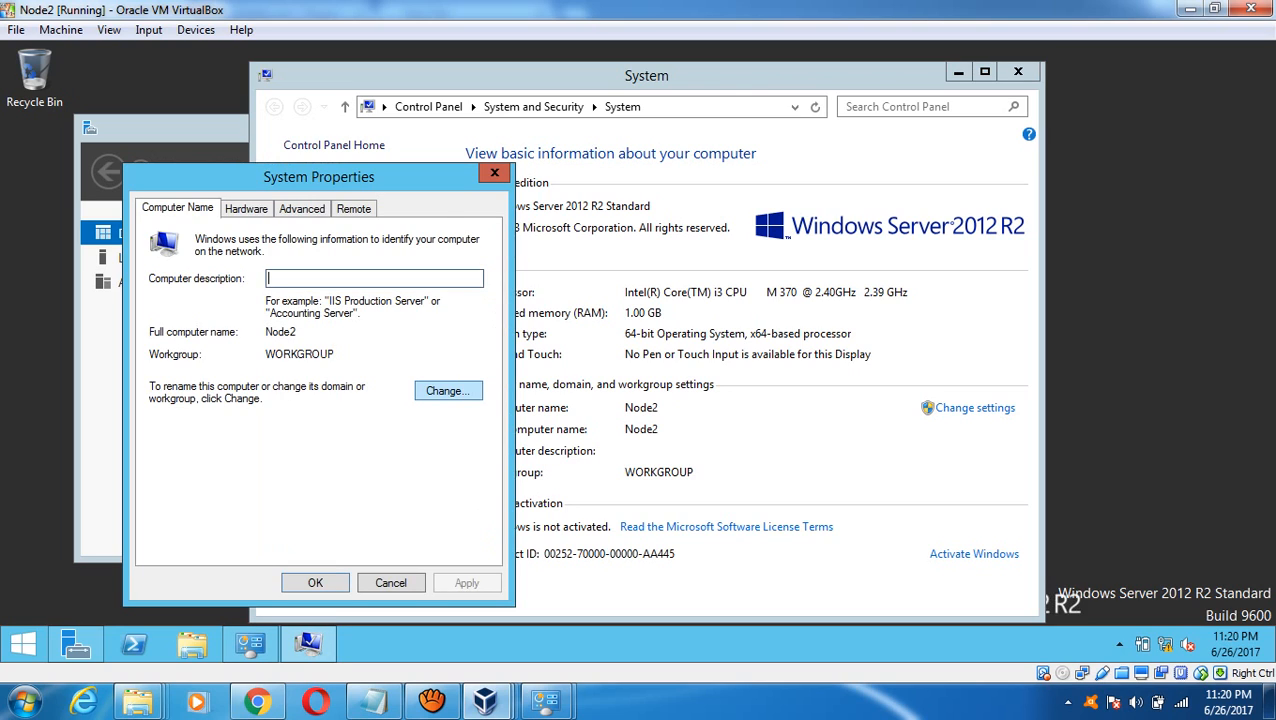
- Set Node2 to be a member of the domain DBAin60Days.local
left_click(448, 391)
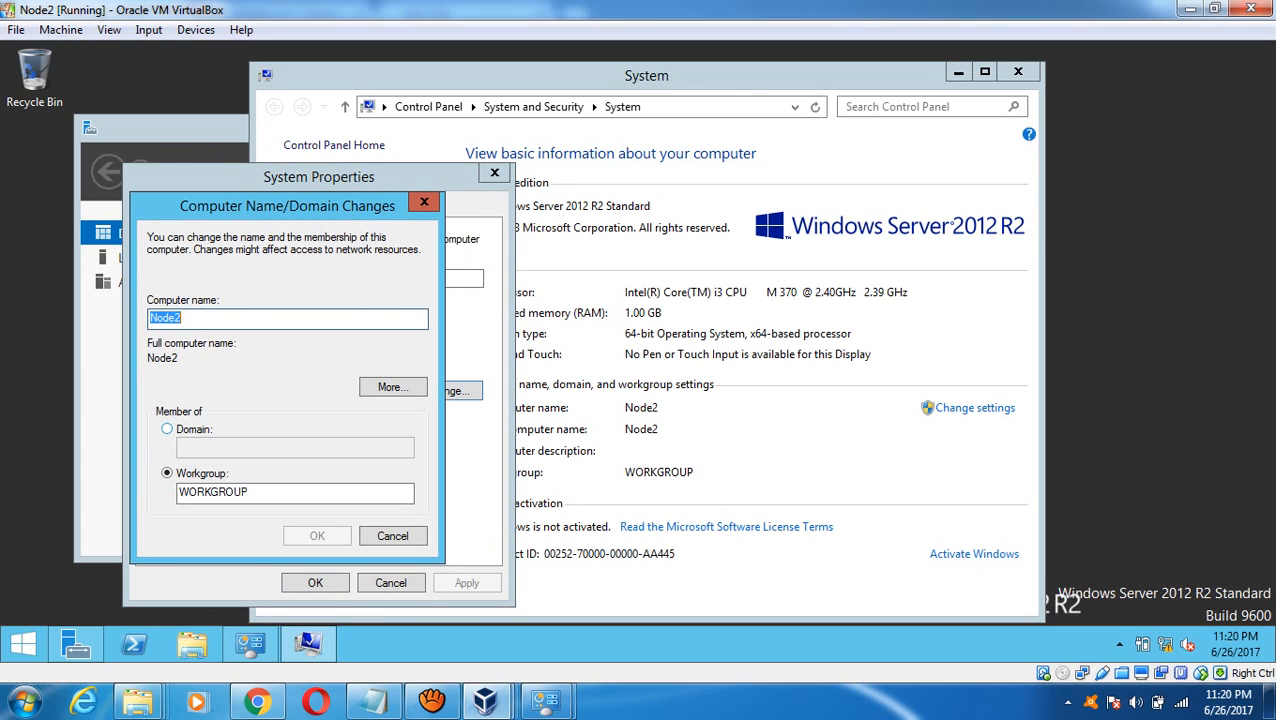
left_click(168, 429)
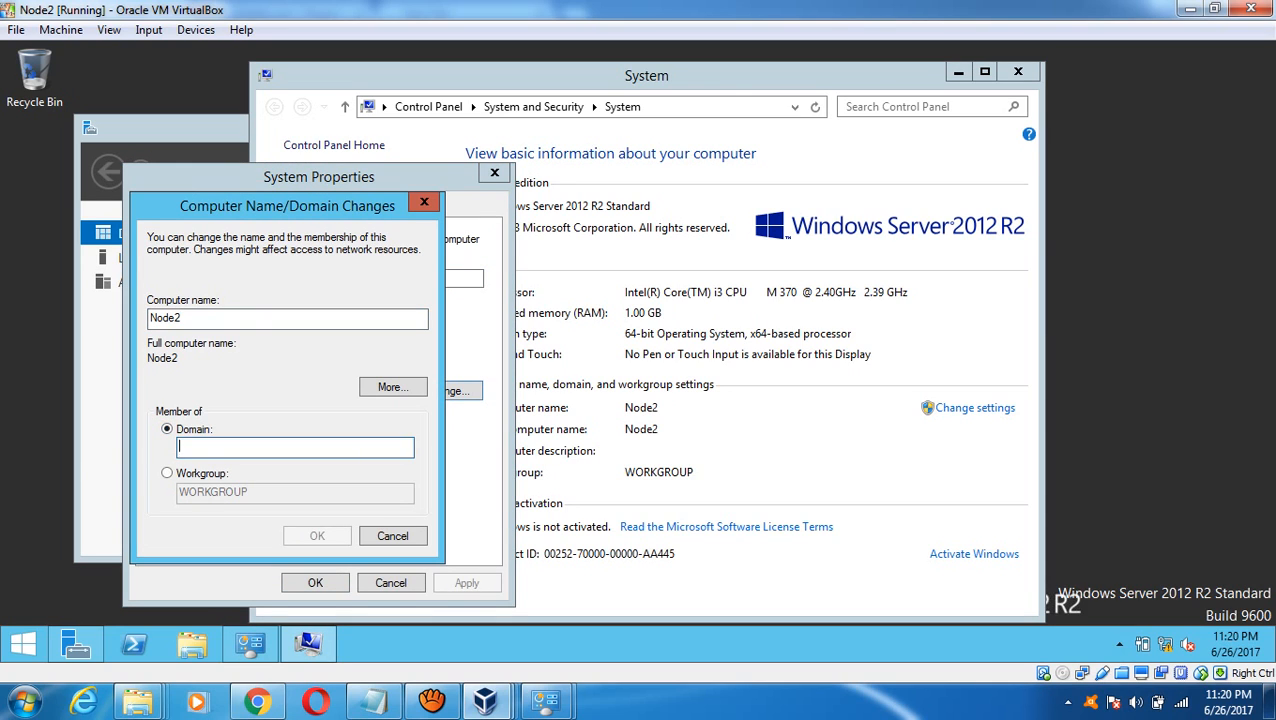
type("my")
key("BackSpace")
key("BackSpace")
type("MY")
key("BackSpace")
key("BackSpace")
type("D")
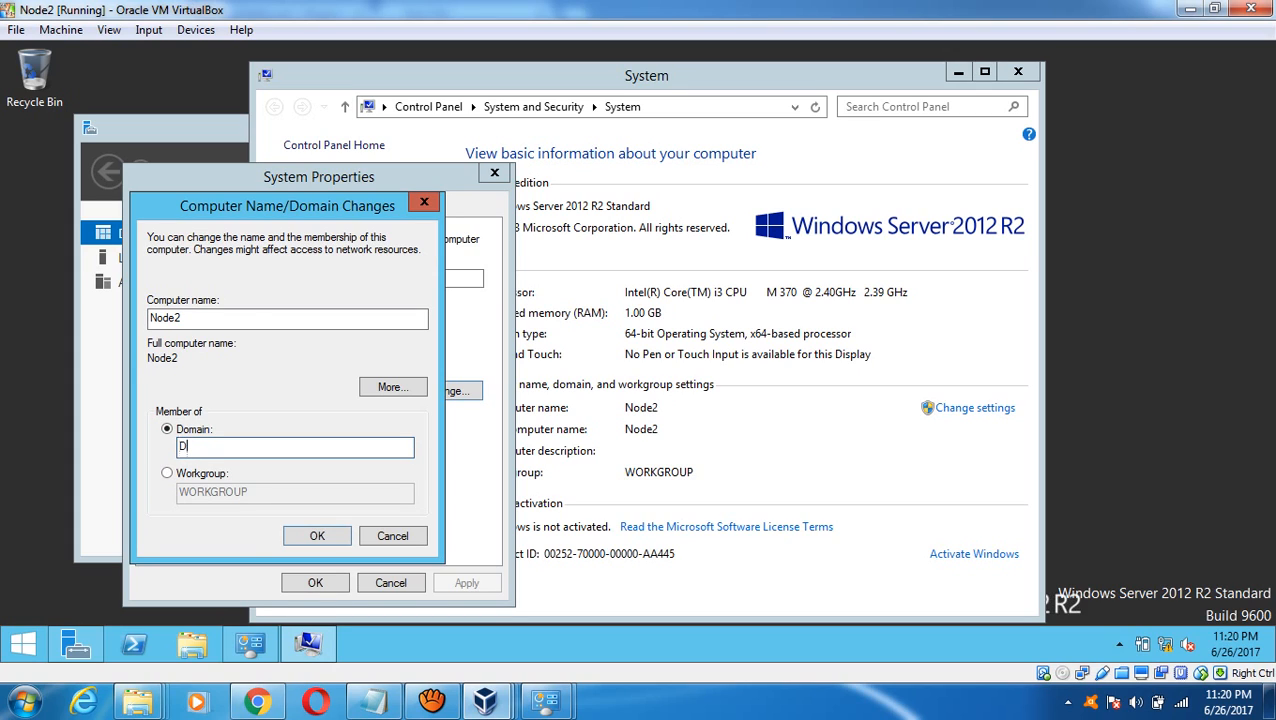
type("BAin60Days.local")
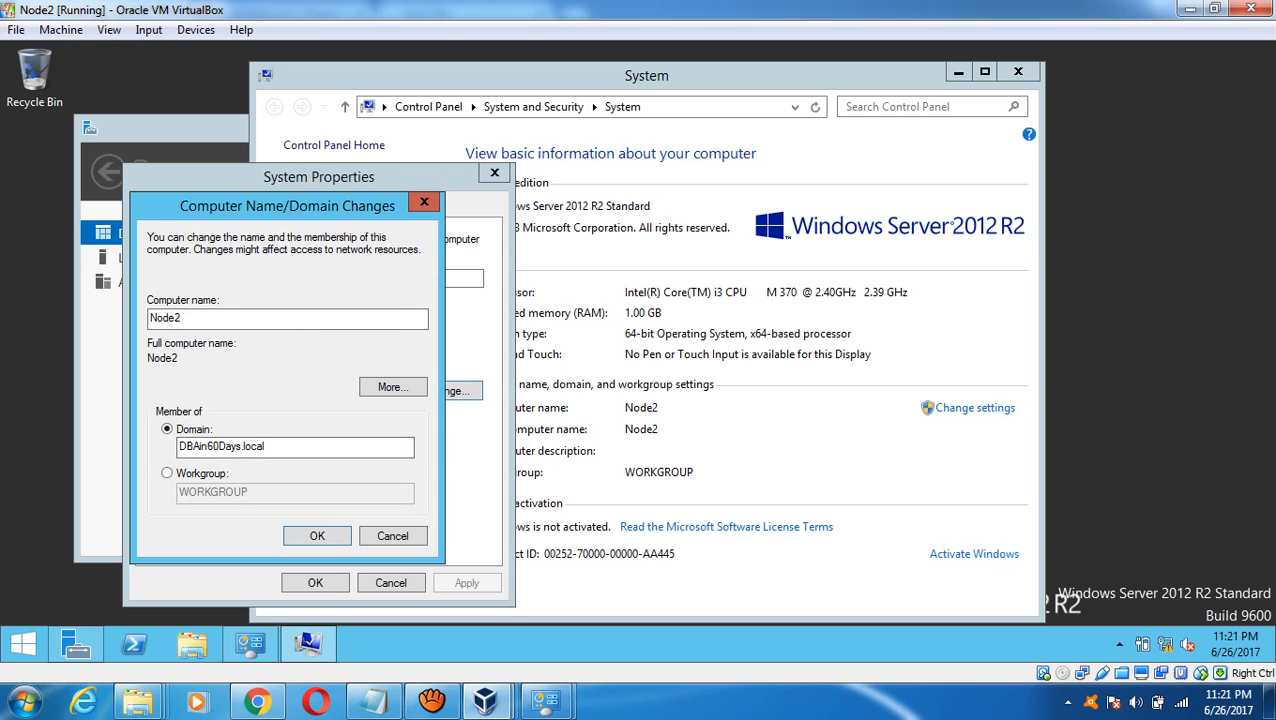
key("Return")
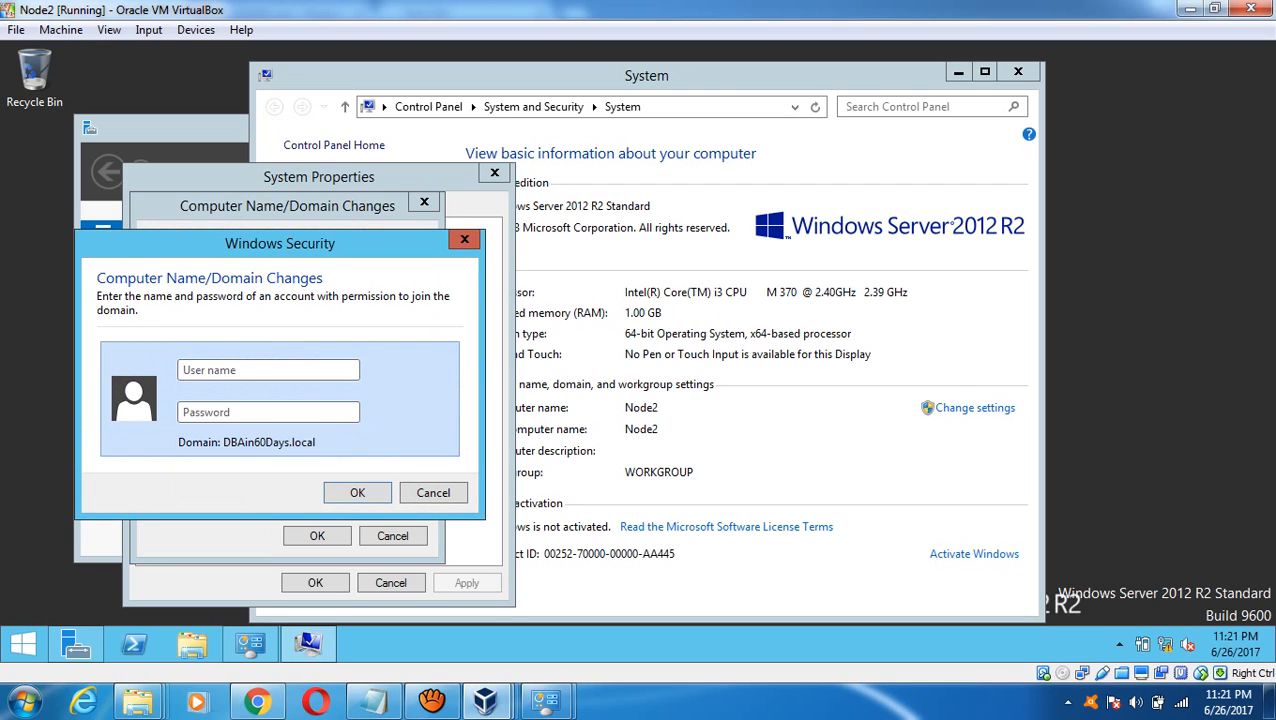
- Authorize Node2's domain join with the cluadmin account and its password
type("cluadmin")
key("Tab")
type("Pa$$w0rd12")
key("Return")
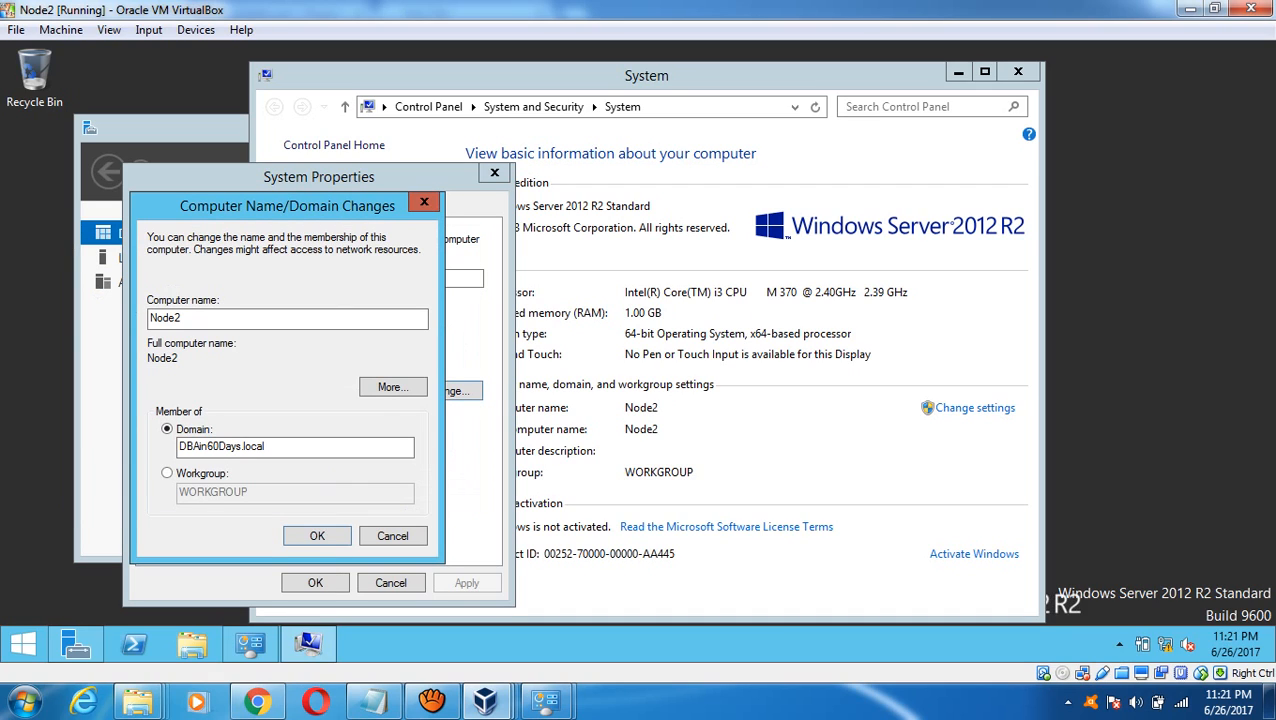
- Acknowledge Node2's welcome and restart notices, close System Properties, and restart it now
mouse_move(487, 700)
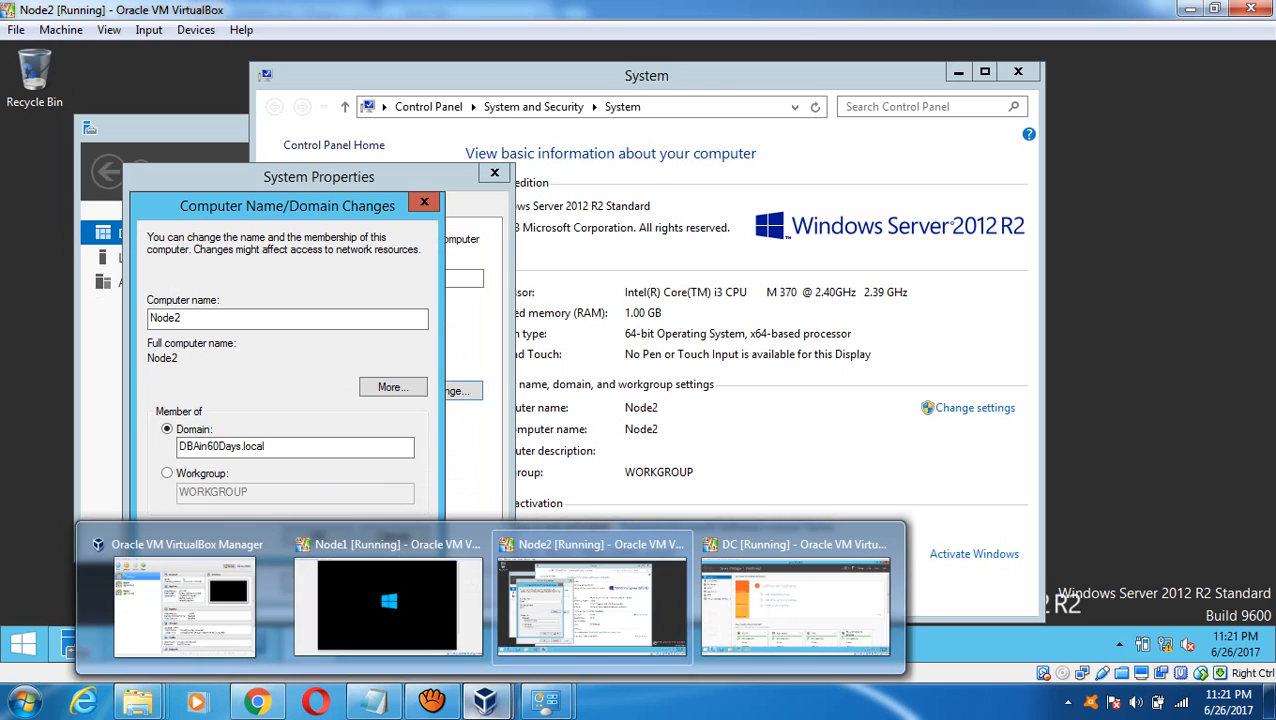
left_click(390, 600)
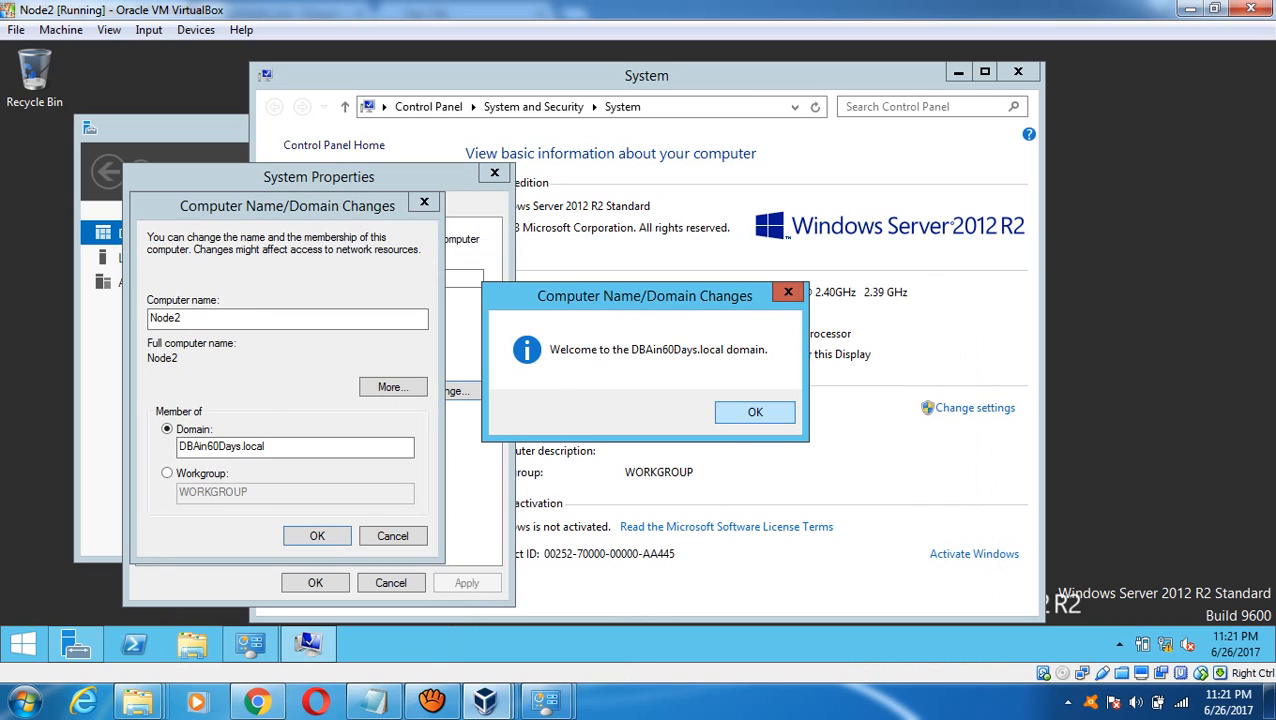
key("Return")
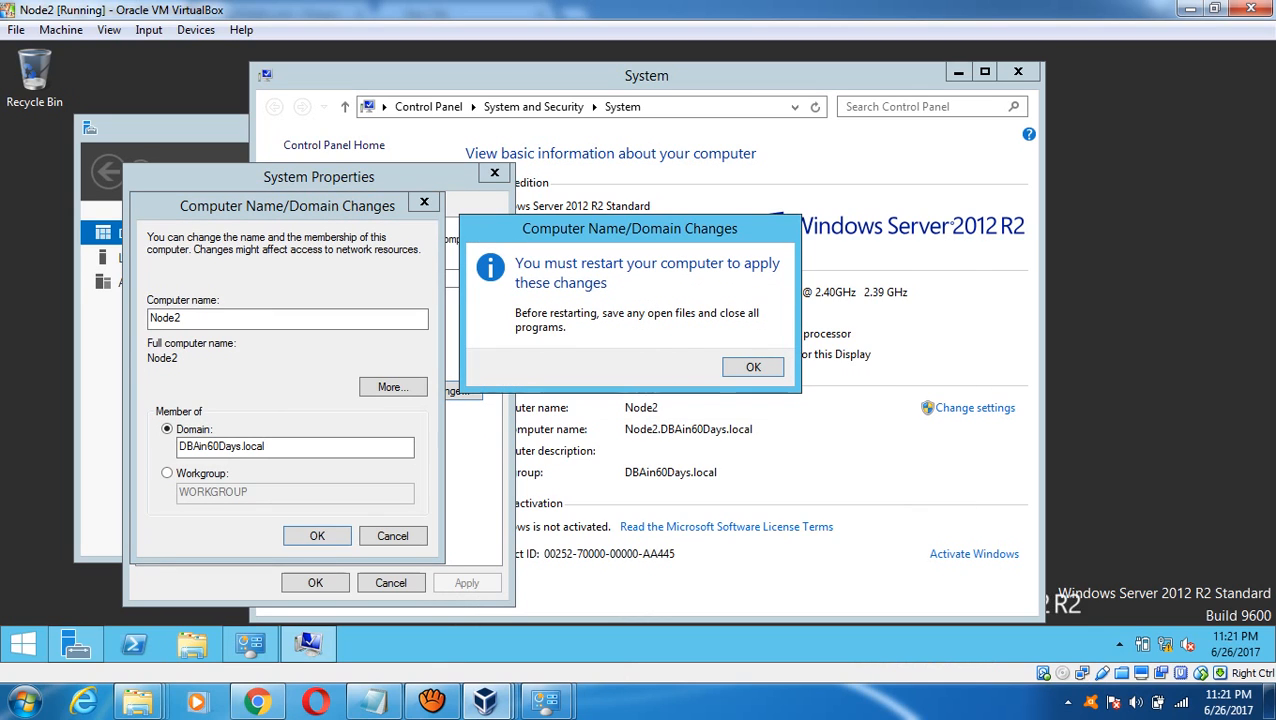
key("Return")
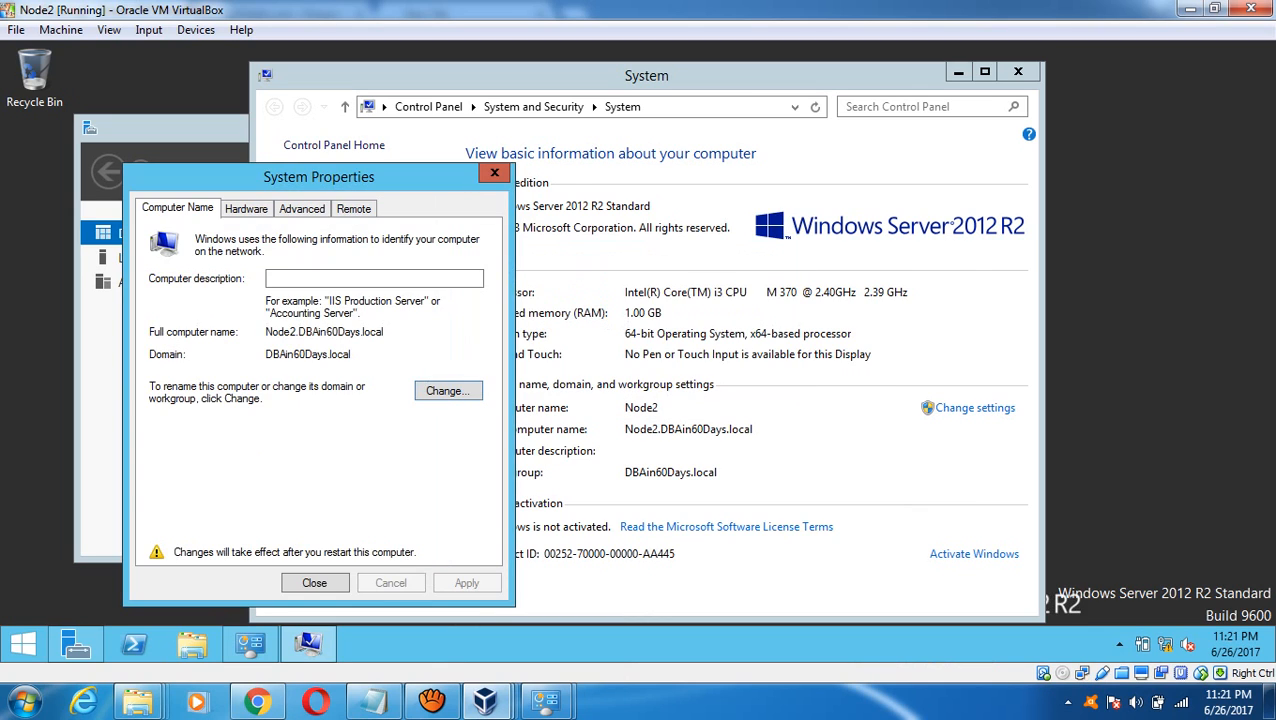
key("Return")
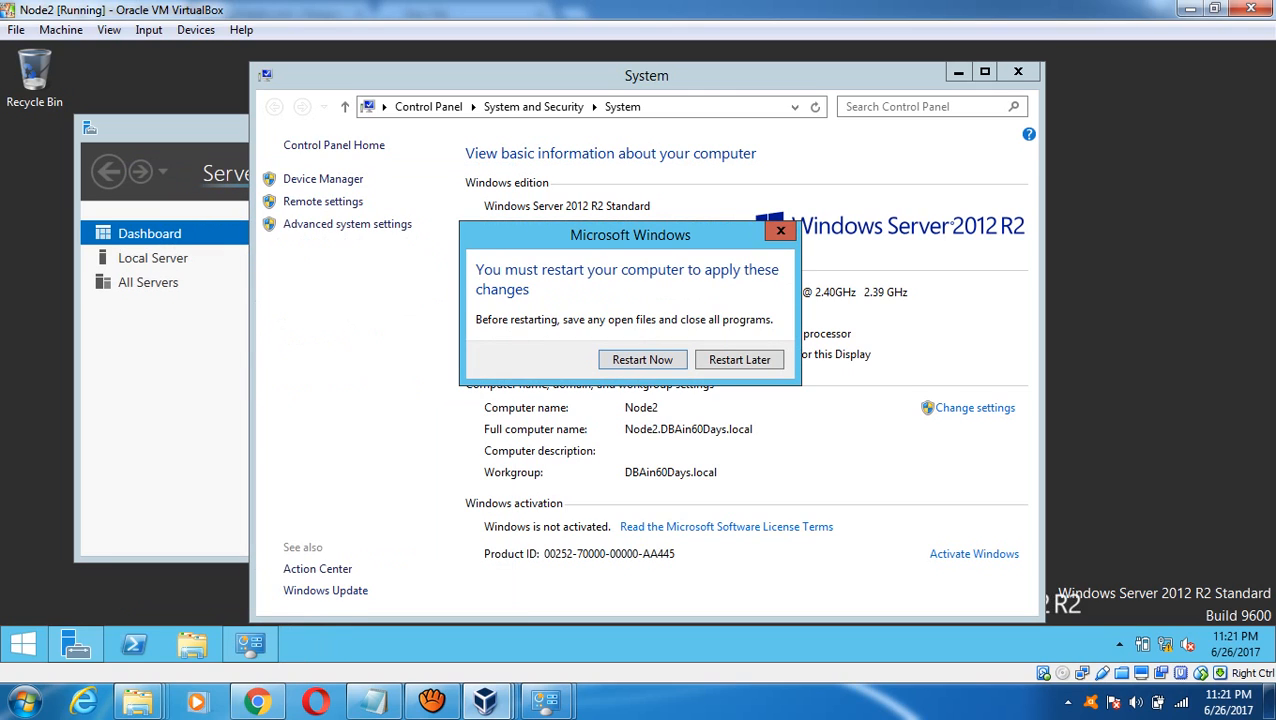
key("Return")
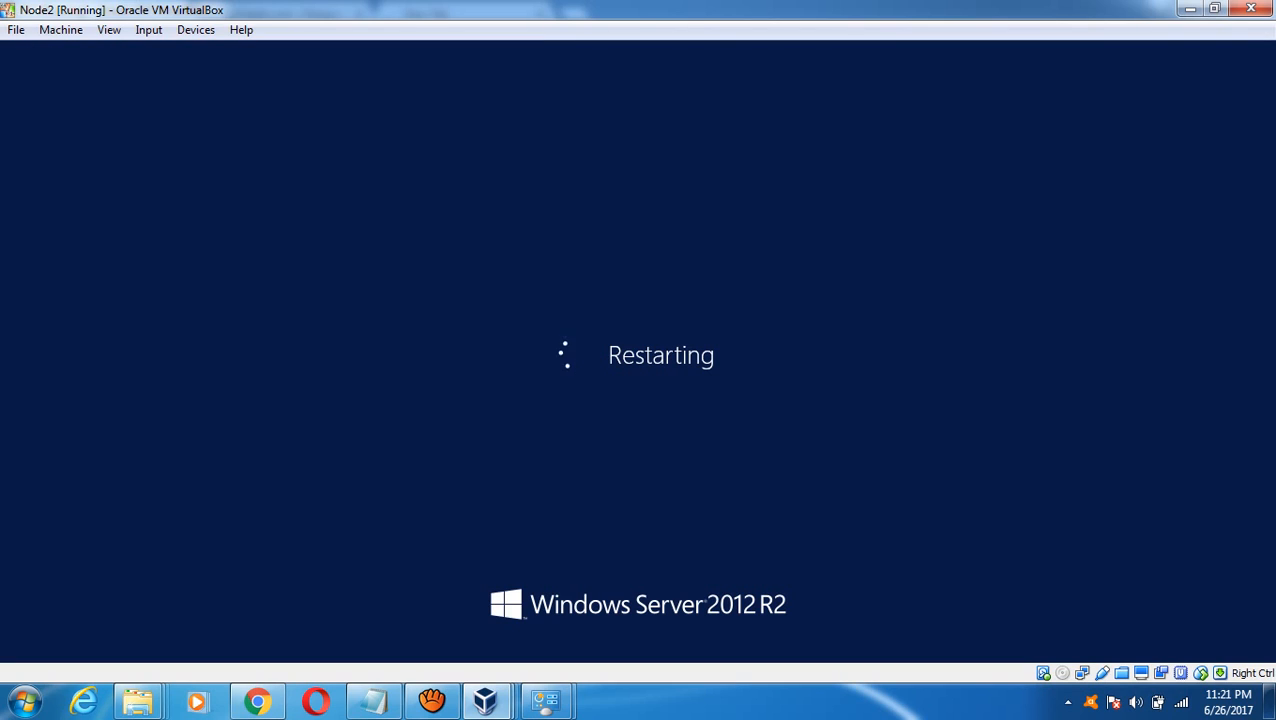
- Check on Node1, then bring the Clustering Settings notes in Notepad to the front
mouse_move(485, 700)
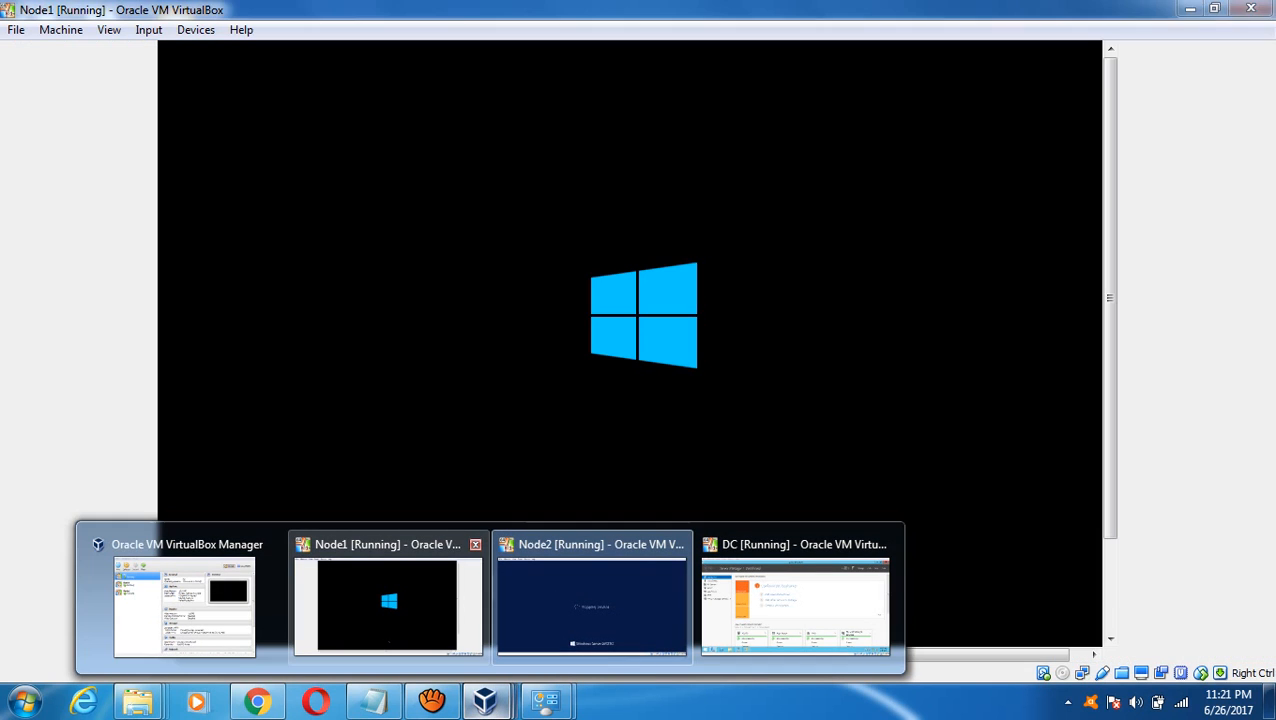
left_click(388, 600)
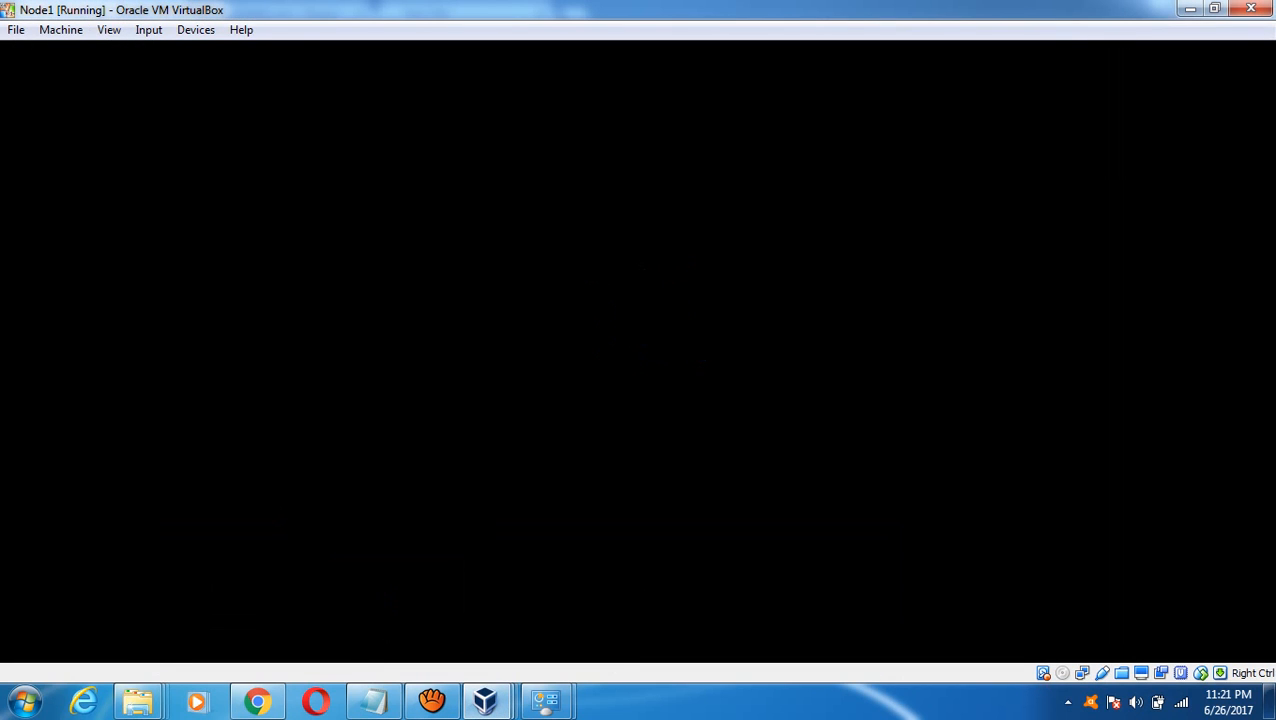
left_click(374, 700)
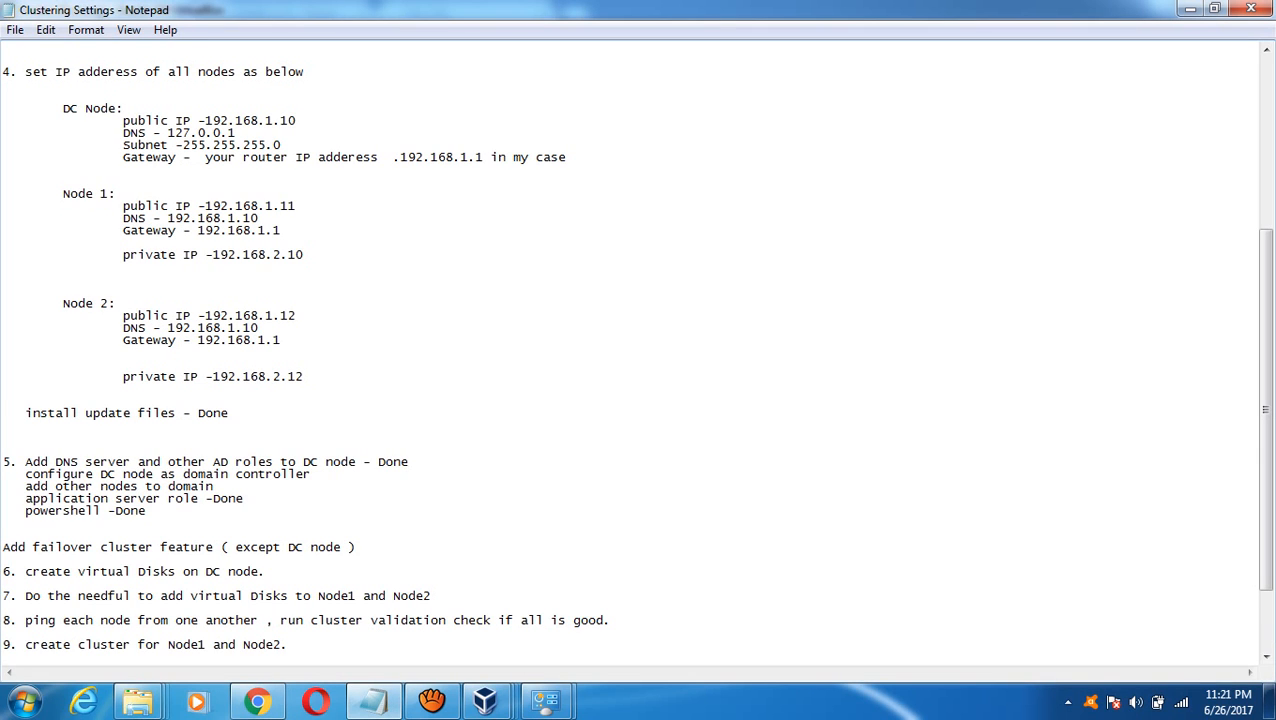
- Append ' - Done' to the 'configure DC node as domain controller' and 'add other nodes to domain' checklist lines
left_click(312, 474)
type("- Done")
key("BackSpace")
key("BackSpace")
key("BackSpace")
key("BackSpace")
type("Done")
key("Down")
type("- Done")
key("Down")
key("Down")
key("Down")
key("Down")
key("Down")
key("Down")
key("Down")
key("Down")
key("Down")
key("Down")
key("Down")
key("Down")
key("Down")
key("Down")
key("Down")
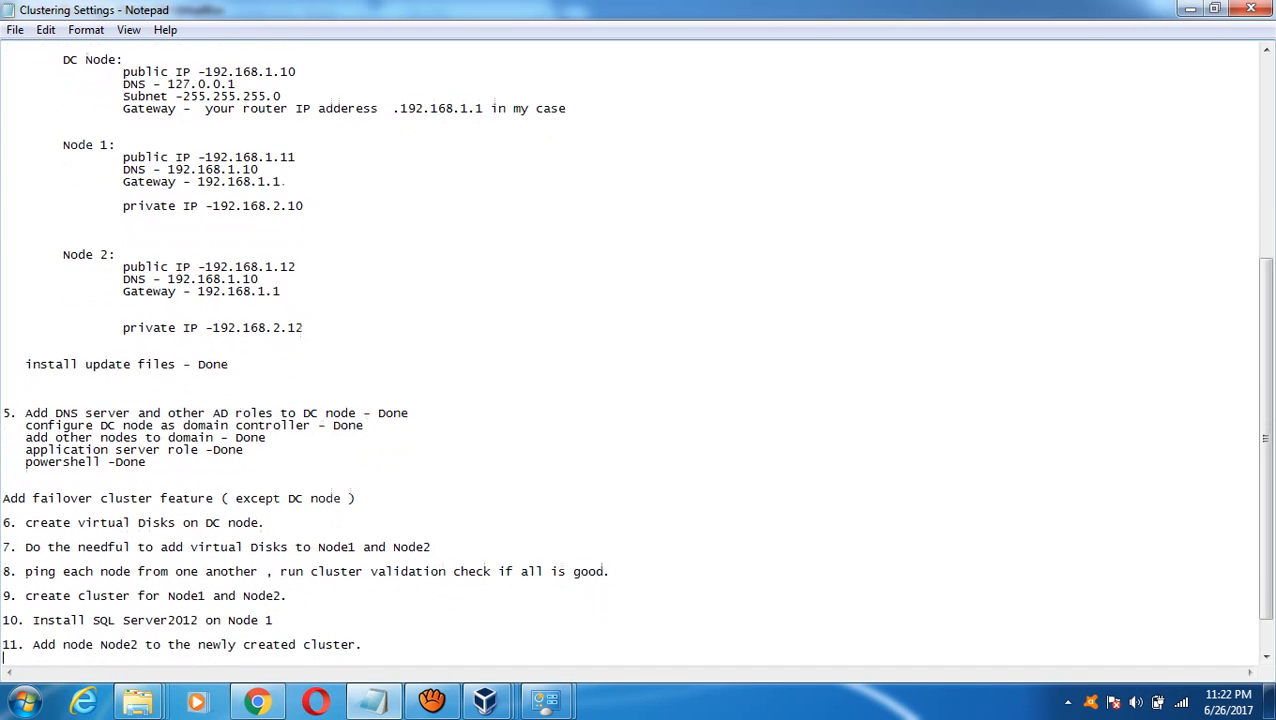
key("Down")
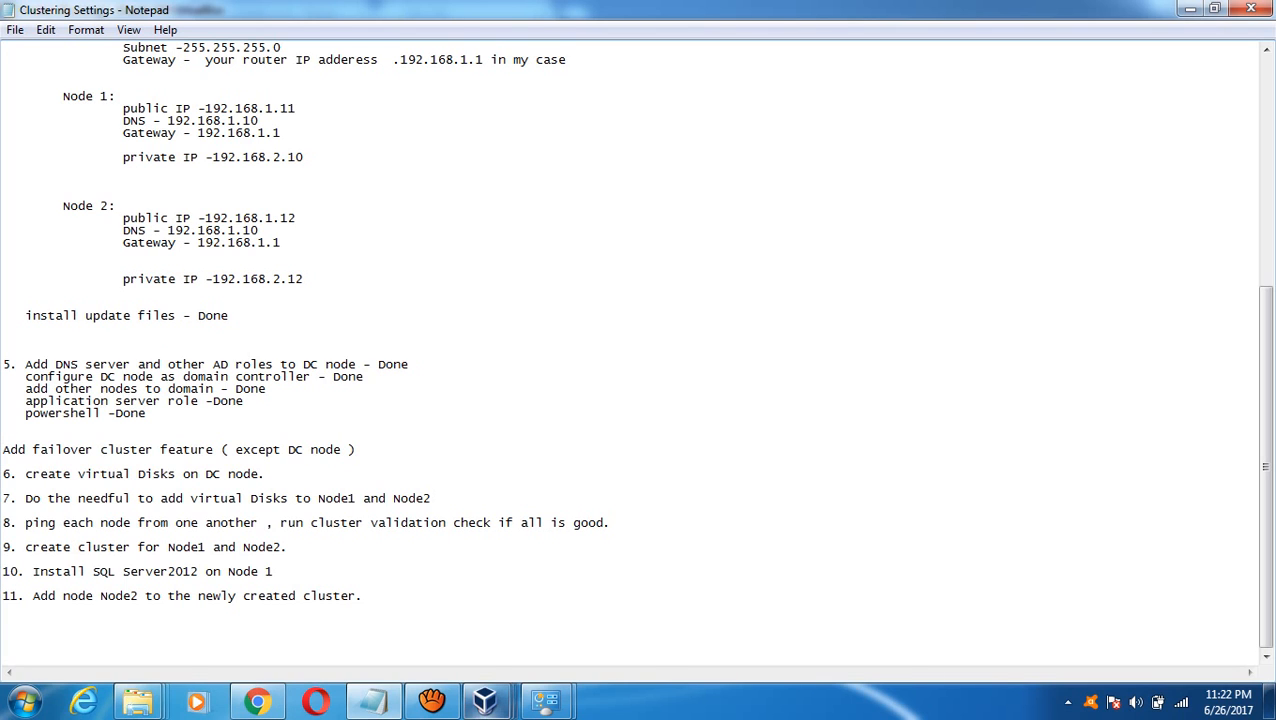
mouse_move(484, 700)
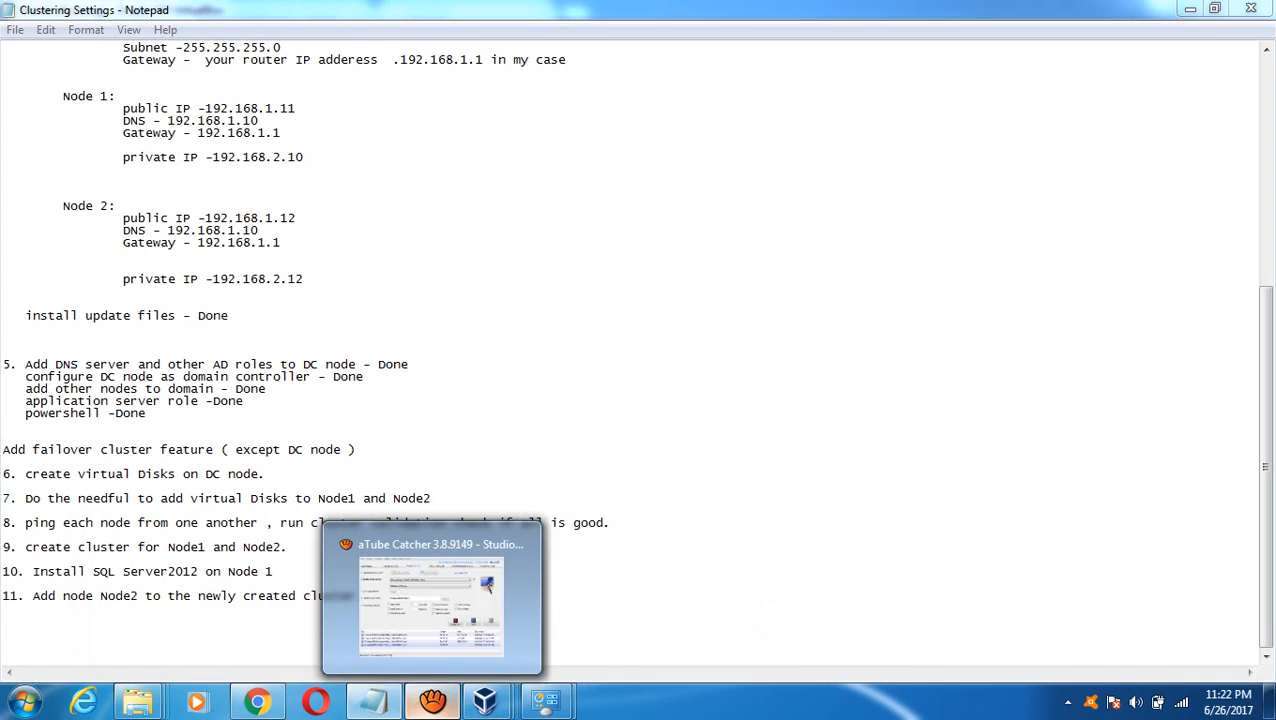
left_click(432, 700)
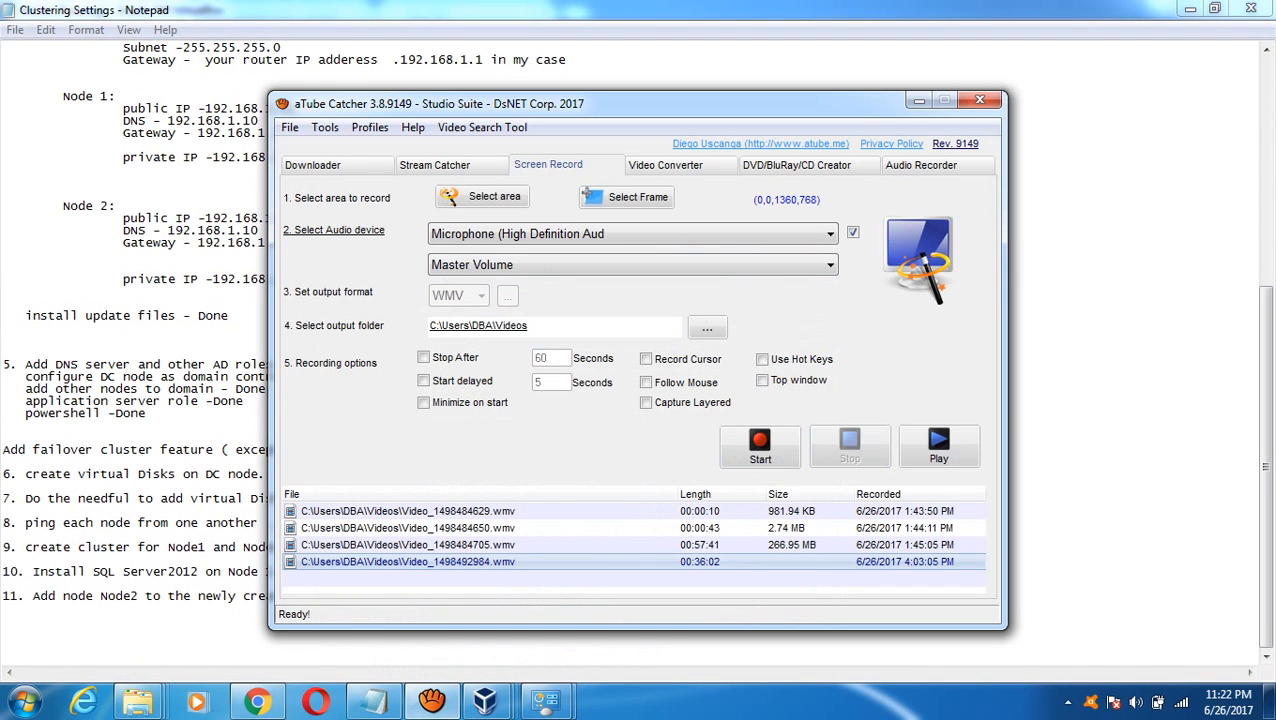